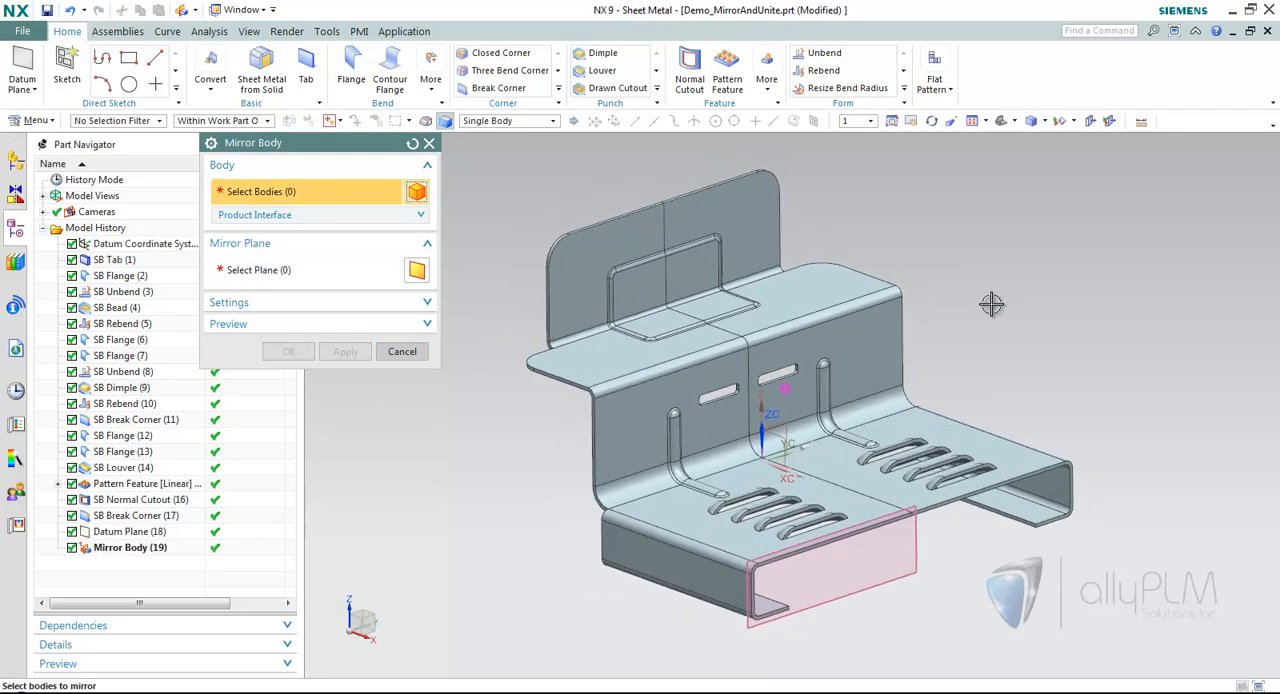
Mirror both existing bodies about the datum plane at the front edge of the base.
{"action": "left_click", "coordinate": [606, 274]}
{"action": "left_click", "coordinate": [728, 234]}
{"action": "left_click", "coordinate": [350, 270]}
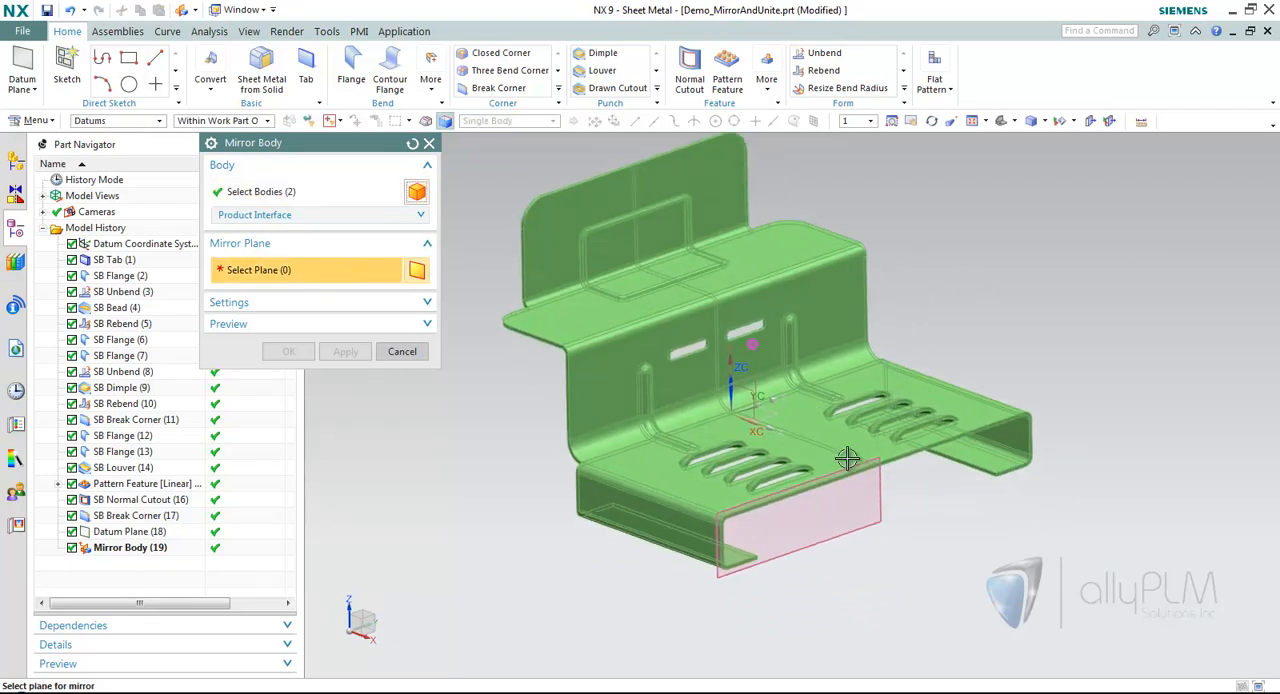
{"action": "left_click", "coordinate": [864, 508]}
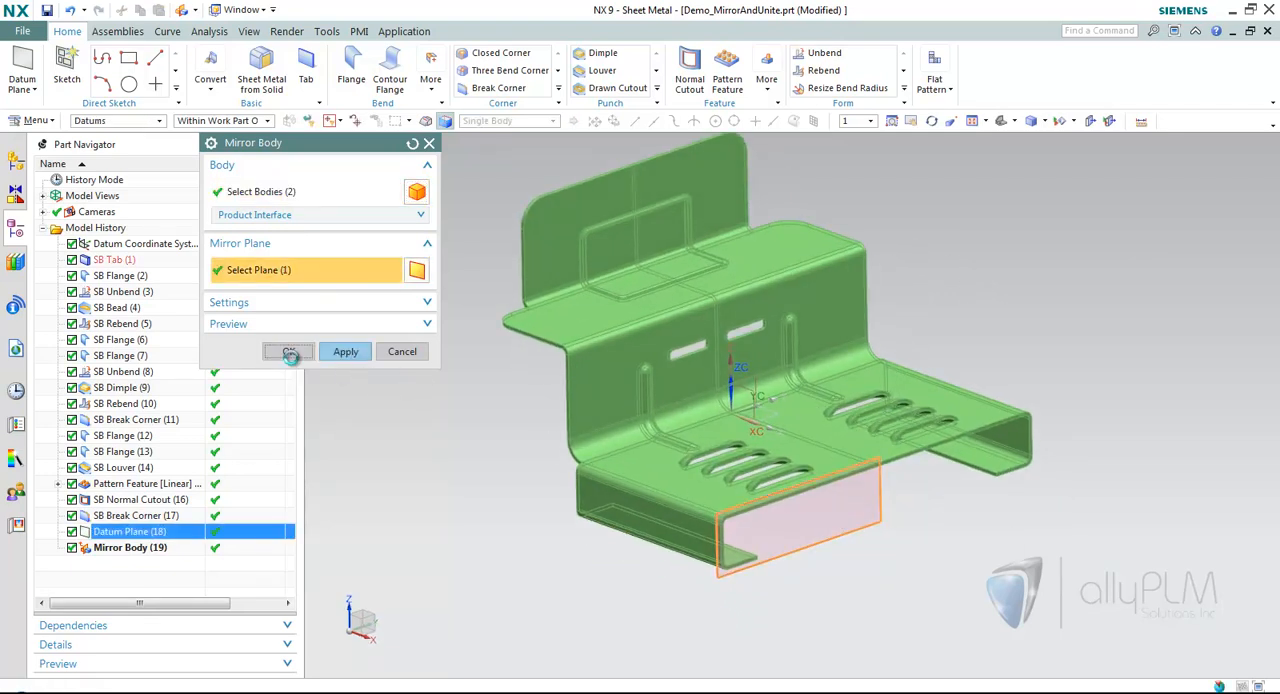
{"action": "left_click", "coordinate": [288, 351]}
Unite the four sheet metal bodies, using the near quarter on the original side as target and the other three as tools.
{"action": "middle_click_drag", "start_coordinate": [819, 390], "coordinate": [777, 141]}
{"action": "left_click", "coordinate": [767, 80]}
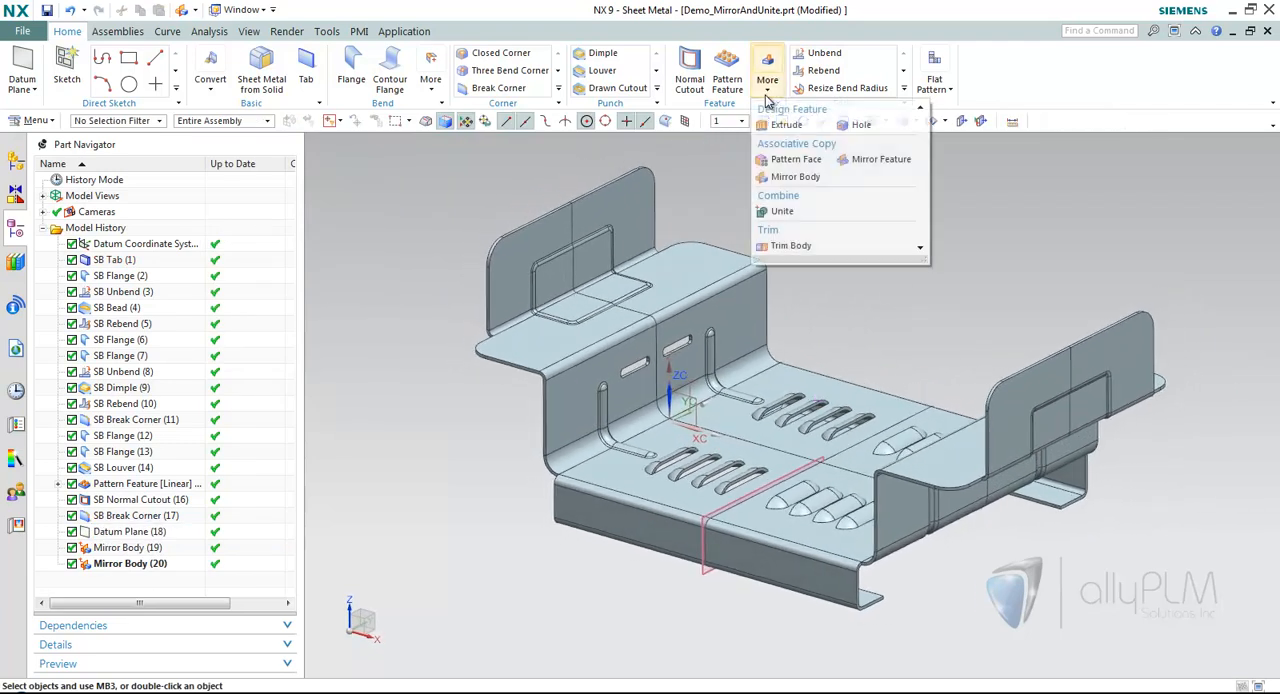
{"action": "left_click", "coordinate": [806, 215]}
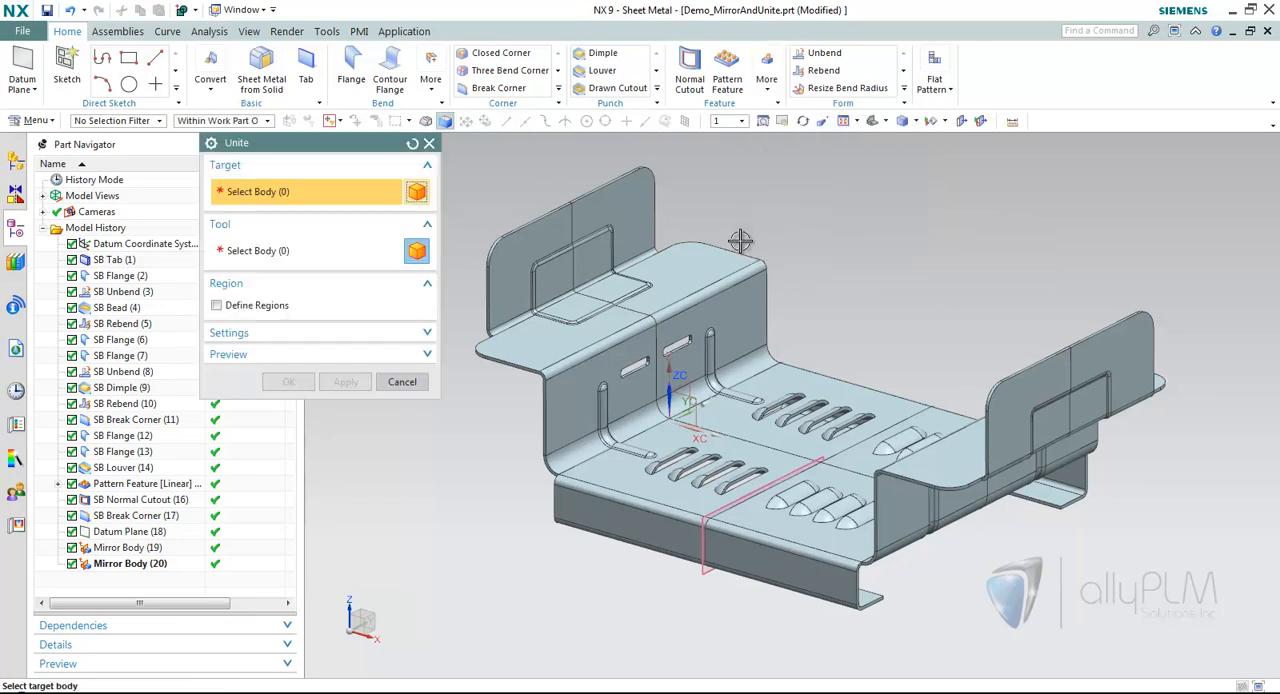
{"action": "left_click", "coordinate": [683, 302]}
{"action": "left_click", "coordinate": [739, 282]}
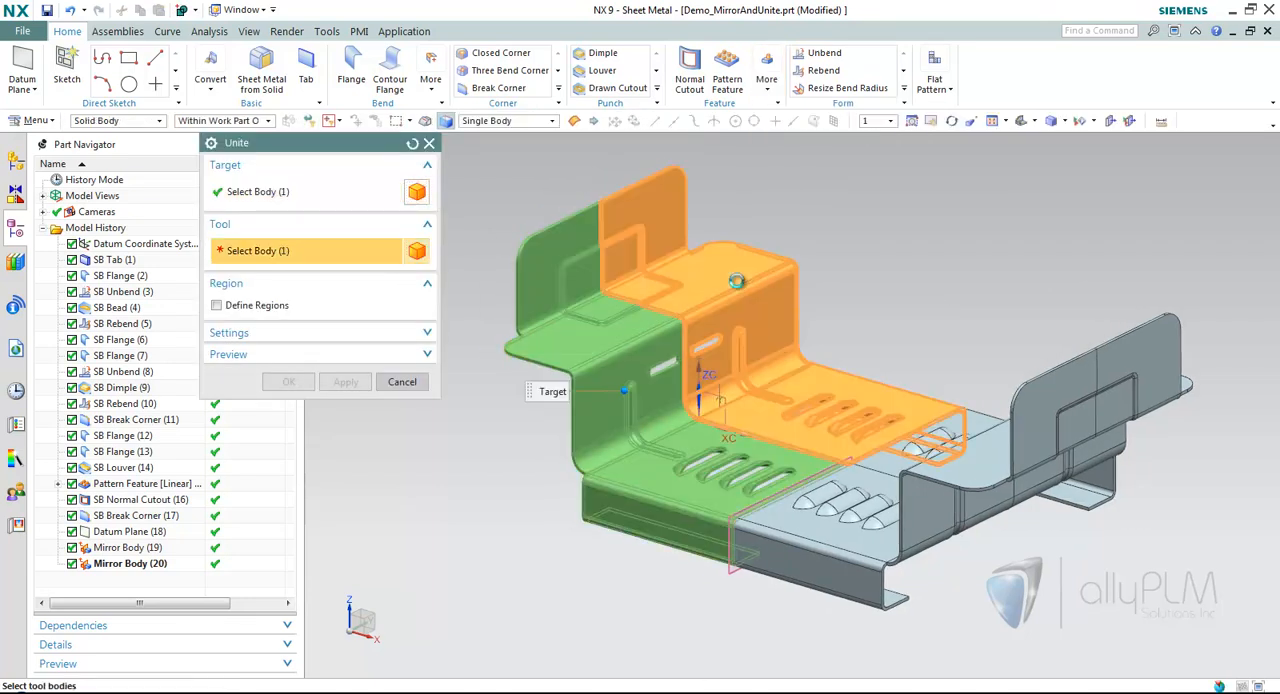
{"action": "left_click", "coordinate": [954, 435]}
{"action": "left_click", "coordinate": [830, 510]}
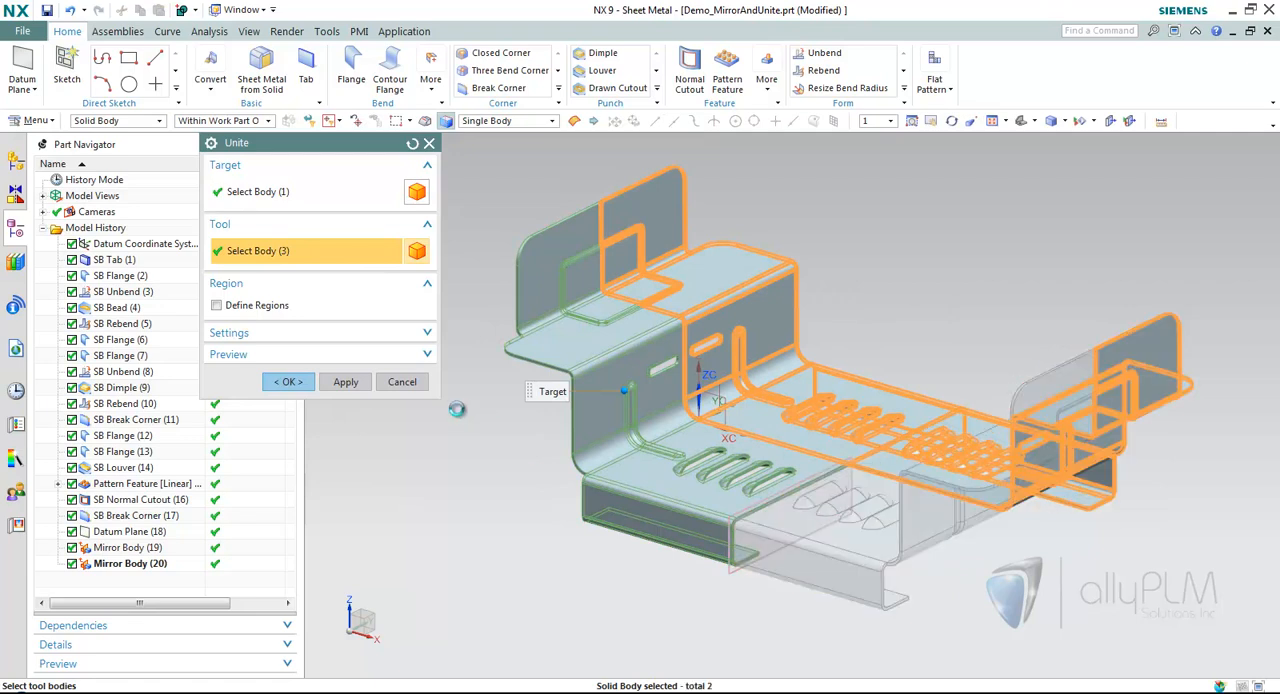
{"action": "middle_click", "coordinate": [441, 299]}
{"action": "middle_click_drag", "start_coordinate": [477, 257], "coordinate": [420, 283]}
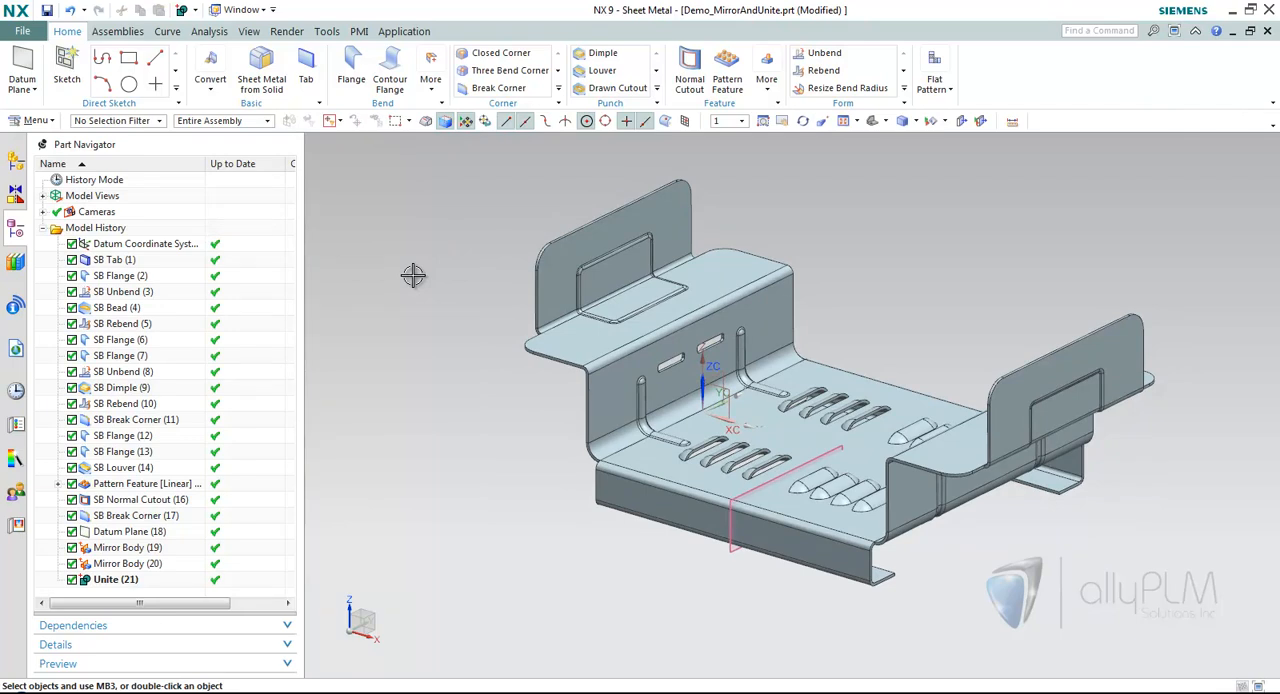
Hide the datum plane and the datum coordinate system.
{"action": "key", "text": "ctrl+w"}
{"action": "left_click", "coordinate": [434, 279]}
{"action": "left_click", "coordinate": [463, 456]}
{"action": "middle_click_drag", "start_coordinate": [570, 276], "coordinate": [602, 262]}
Create a flat solid of the united part with the large base face as the stationary face.
{"action": "left_click", "coordinate": [950, 89]}
{"action": "left_click", "coordinate": [972, 121]}
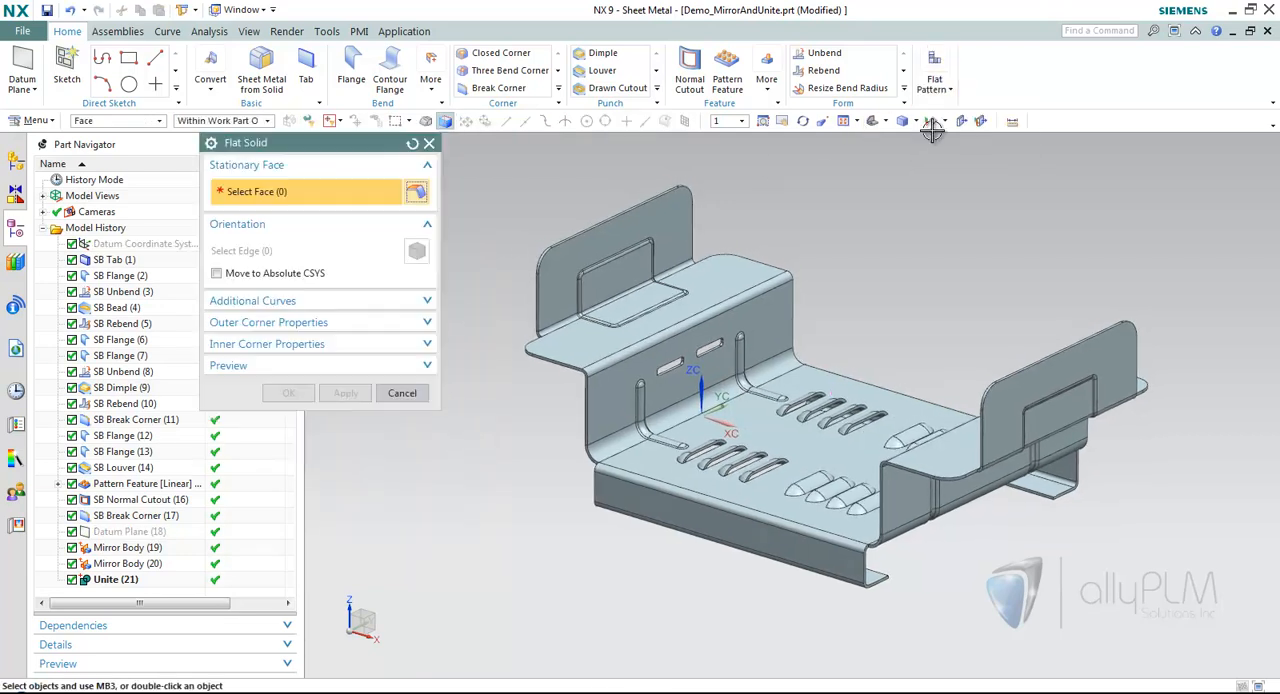
{"action": "left_click", "coordinate": [762, 405]}
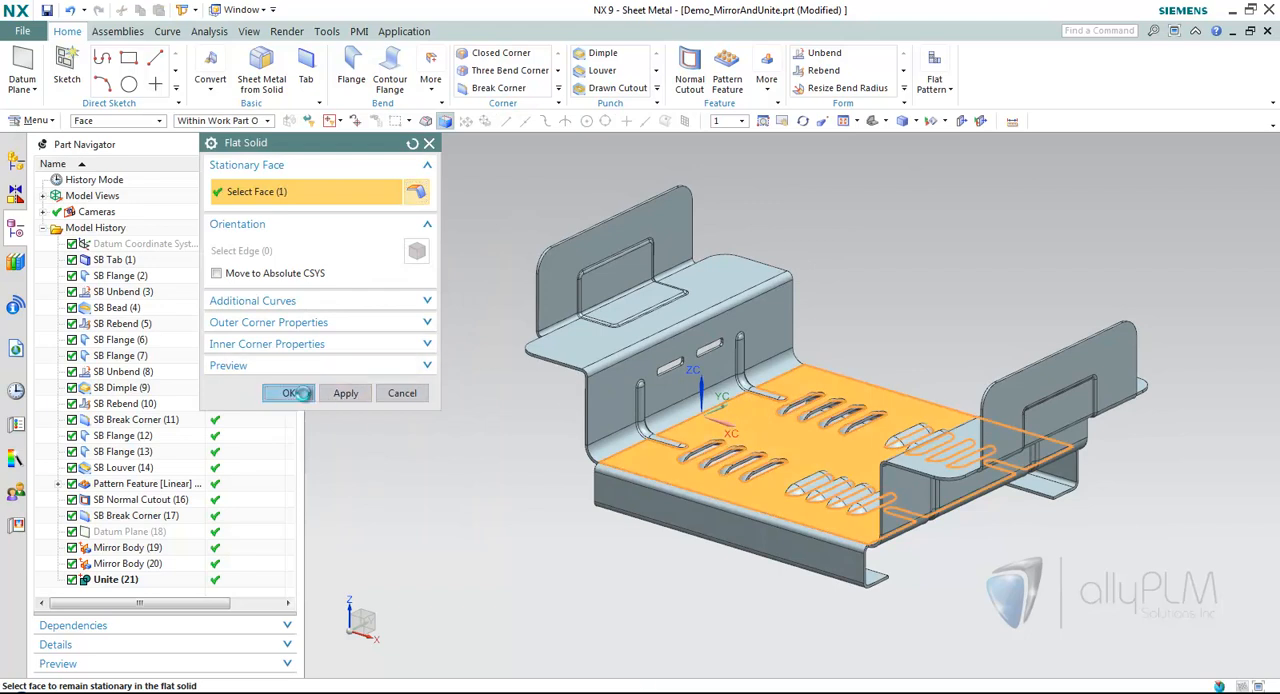
{"action": "left_click", "coordinate": [287, 392]}
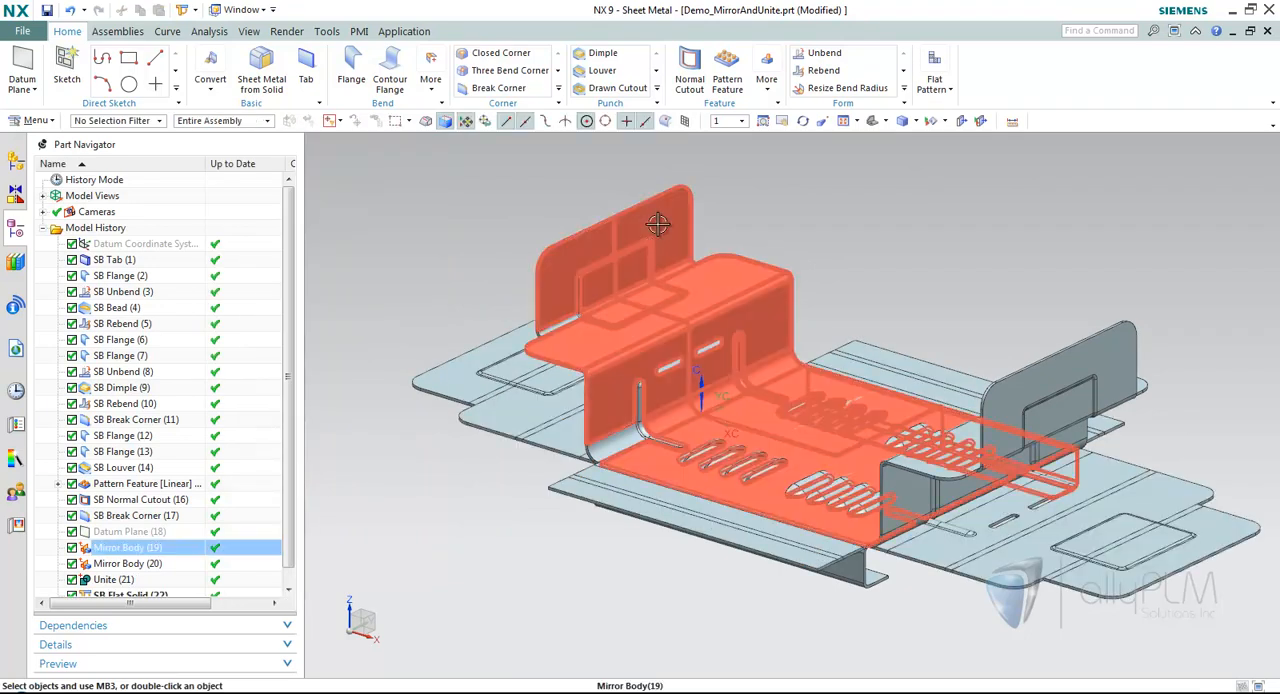
Hide the folded body so only the flat solid is displayed.
{"action": "right_click", "coordinate": [660, 215]}
{"action": "left_click", "coordinate": [700, 259]}
{"action": "middle_click_drag", "start_coordinate": [831, 238], "coordinate": [838, 238]}
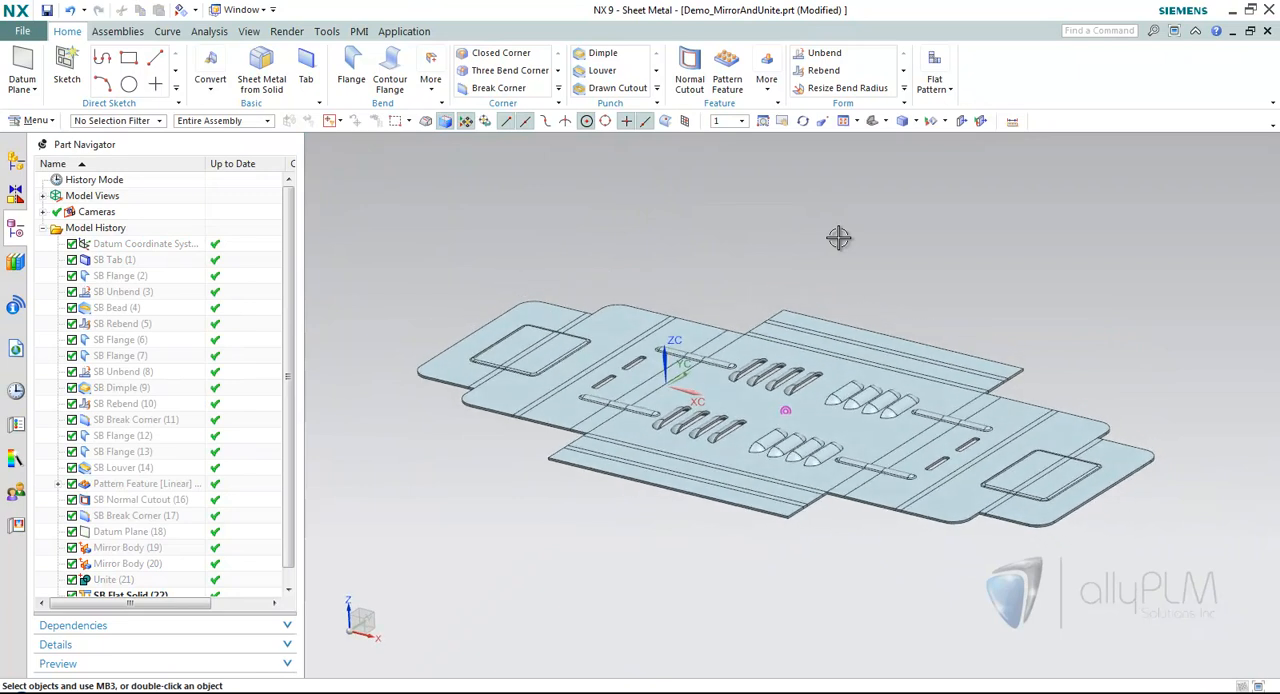
Open the part Demo_Unite_Alerts.prt from the history and show its model history.
{"action": "left_click", "coordinate": [15, 391]}
{"action": "left_click", "coordinate": [180, 306]}
{"action": "middle_click_drag", "start_coordinate": [620, 236], "coordinate": [610, 231]}
{"action": "left_click", "coordinate": [15, 228]}
Try to unite the left body as target with the right body as tool despite their different sheet thicknesses.
{"action": "middle_click_drag", "start_coordinate": [468, 265], "coordinate": [835, 410]}
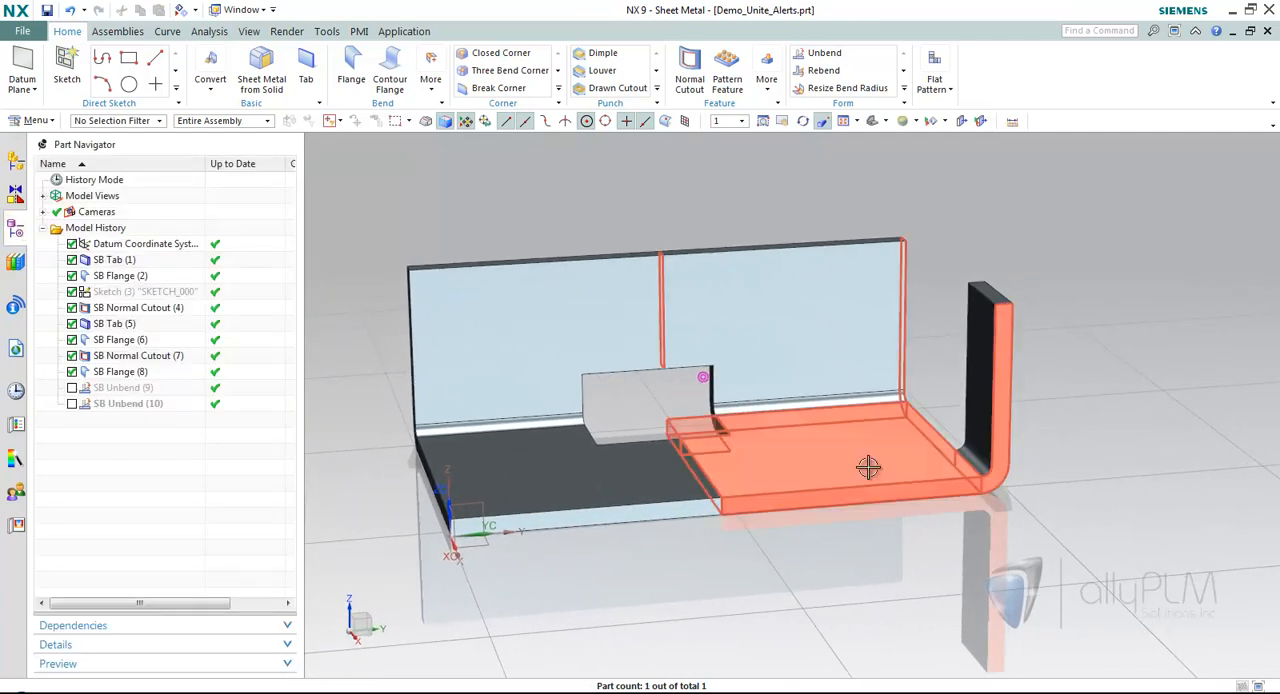
{"action": "scroll", "coordinate": [897, 423], "scroll_direction": "up", "scroll_amount": 5}
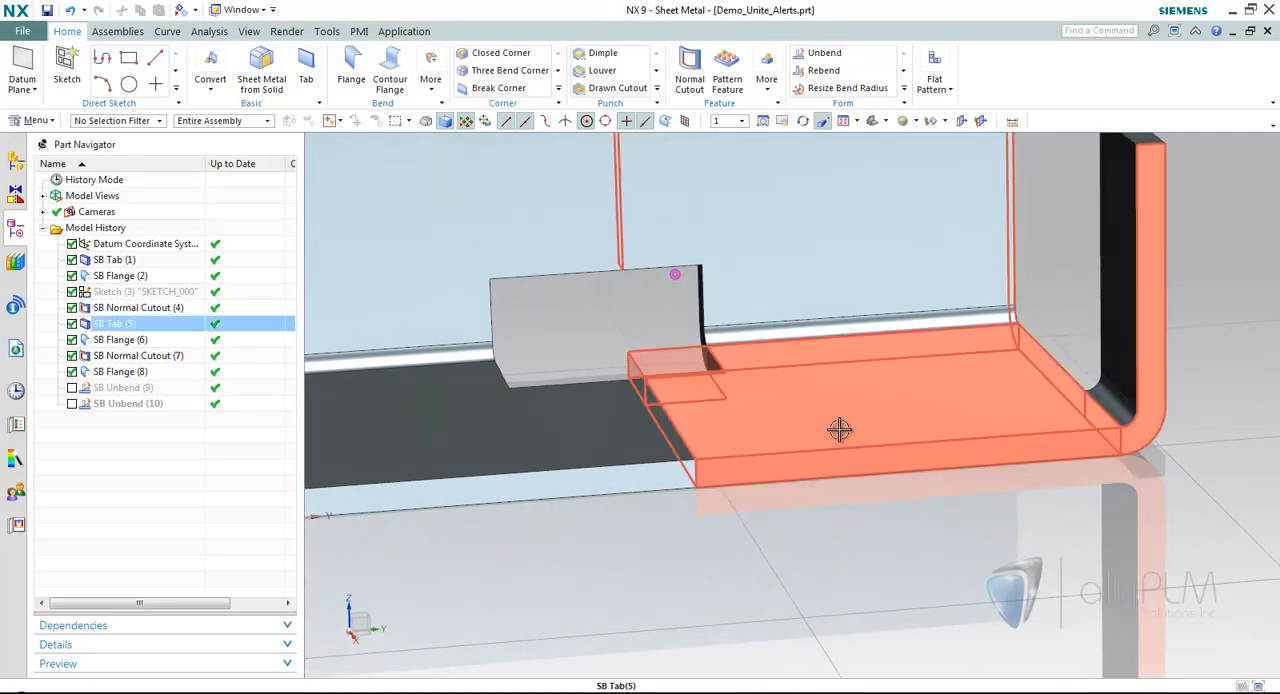
{"action": "scroll", "coordinate": [700, 480], "scroll_direction": "down", "scroll_amount": 5}
{"action": "scroll", "coordinate": [642, 440], "scroll_direction": "up", "scroll_amount": 3}
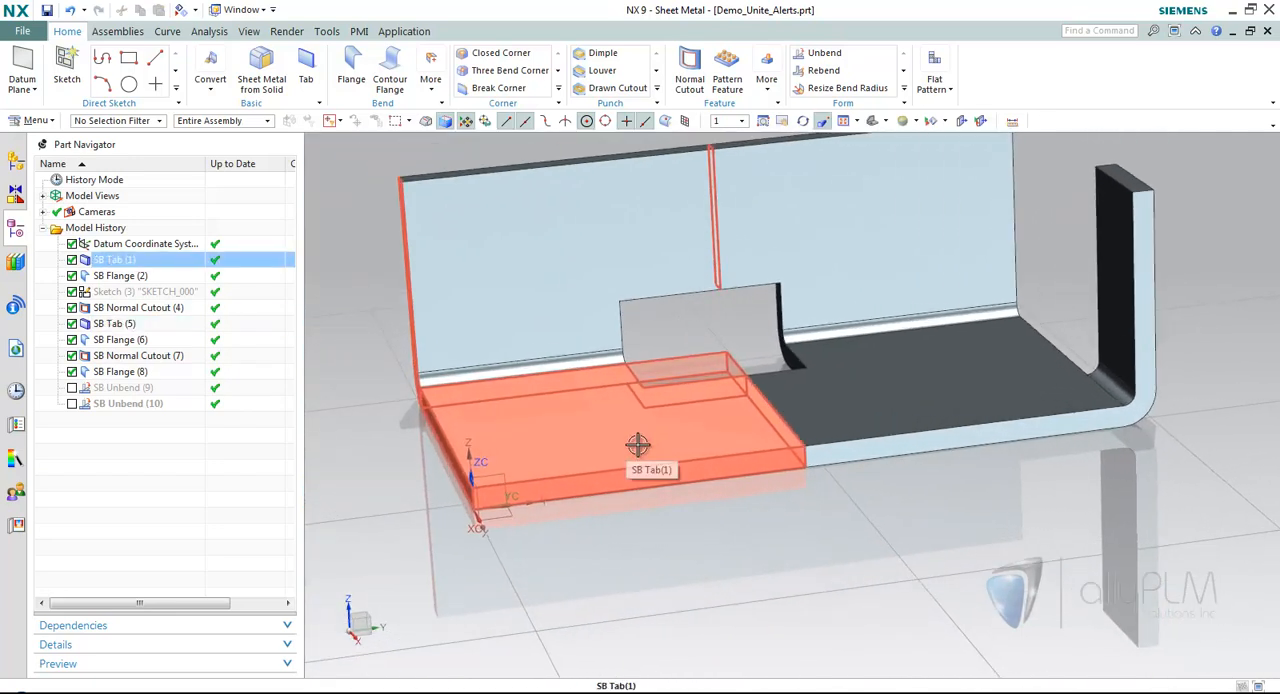
{"action": "scroll", "coordinate": [832, 545], "scroll_direction": "down", "scroll_amount": 2}
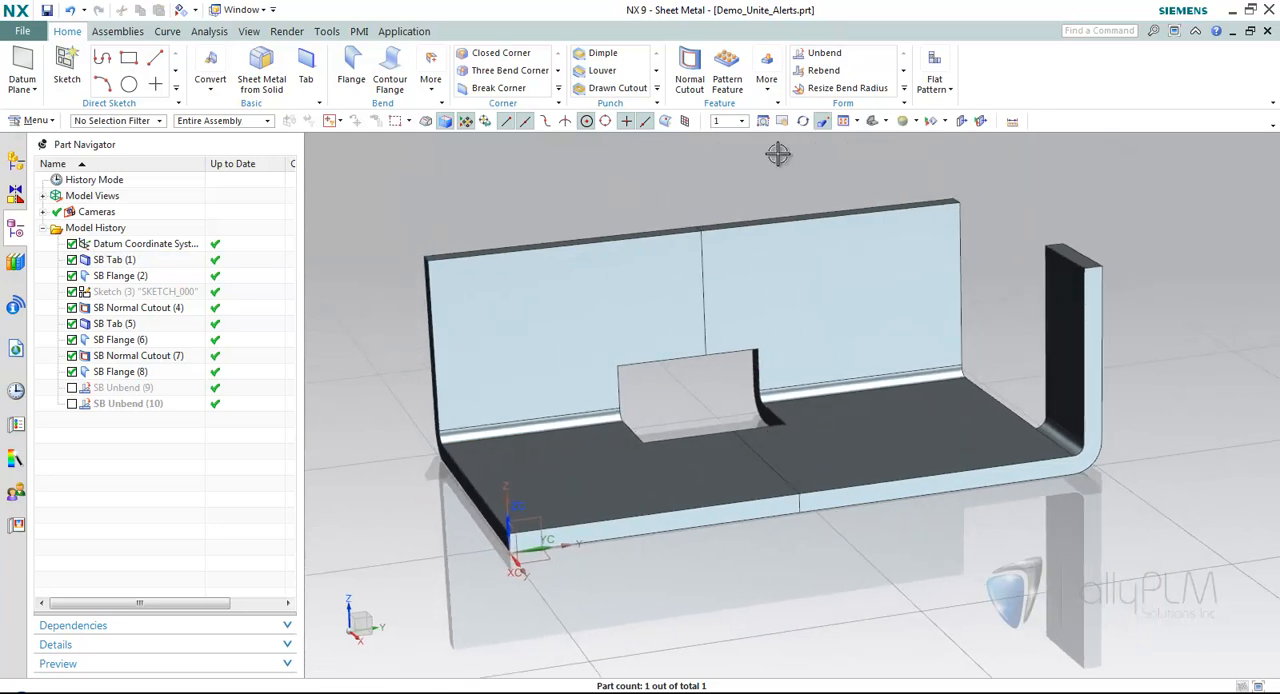
{"action": "left_click", "coordinate": [766, 78]}
{"action": "left_click", "coordinate": [785, 210]}
{"action": "left_click", "coordinate": [632, 304]}
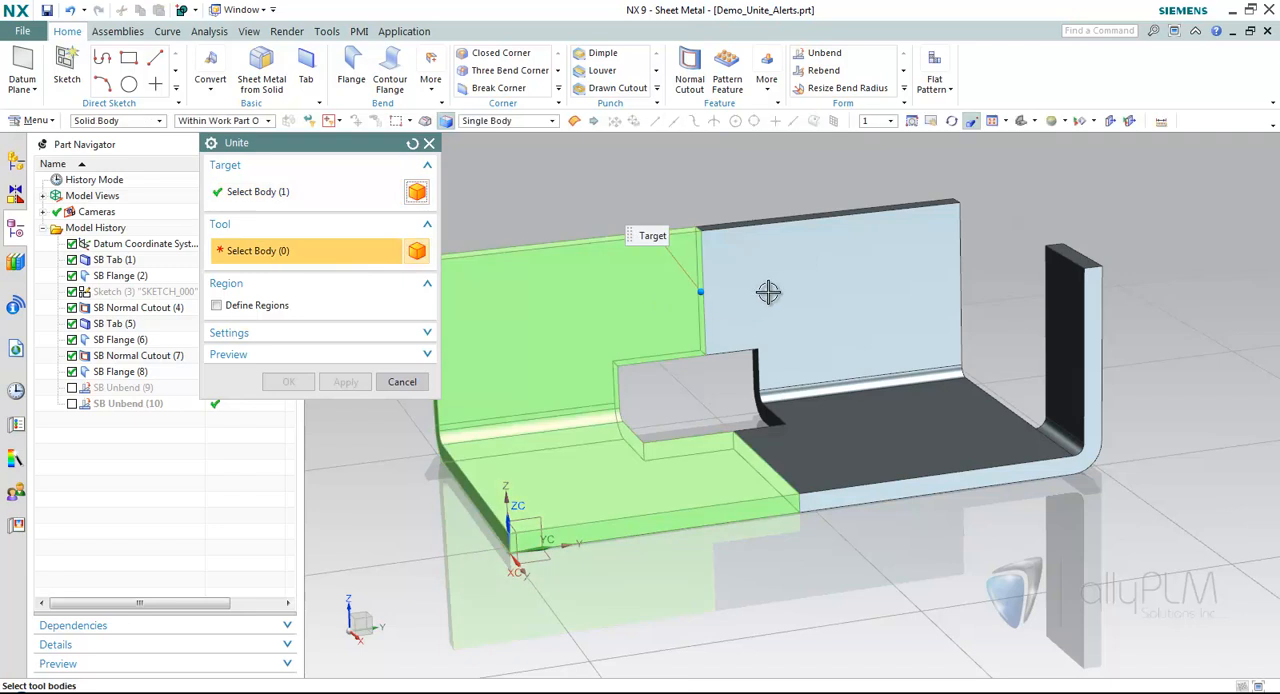
{"action": "left_click", "coordinate": [763, 291]}
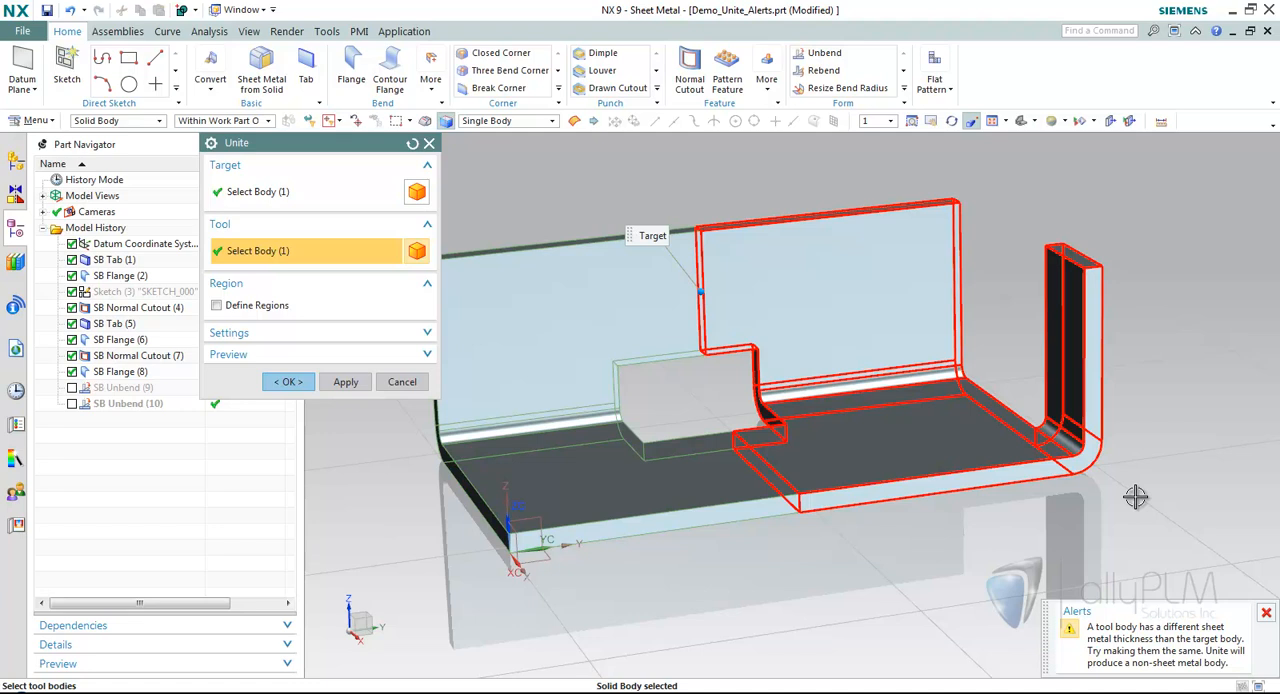
{"action": "left_click", "coordinate": [288, 381]}
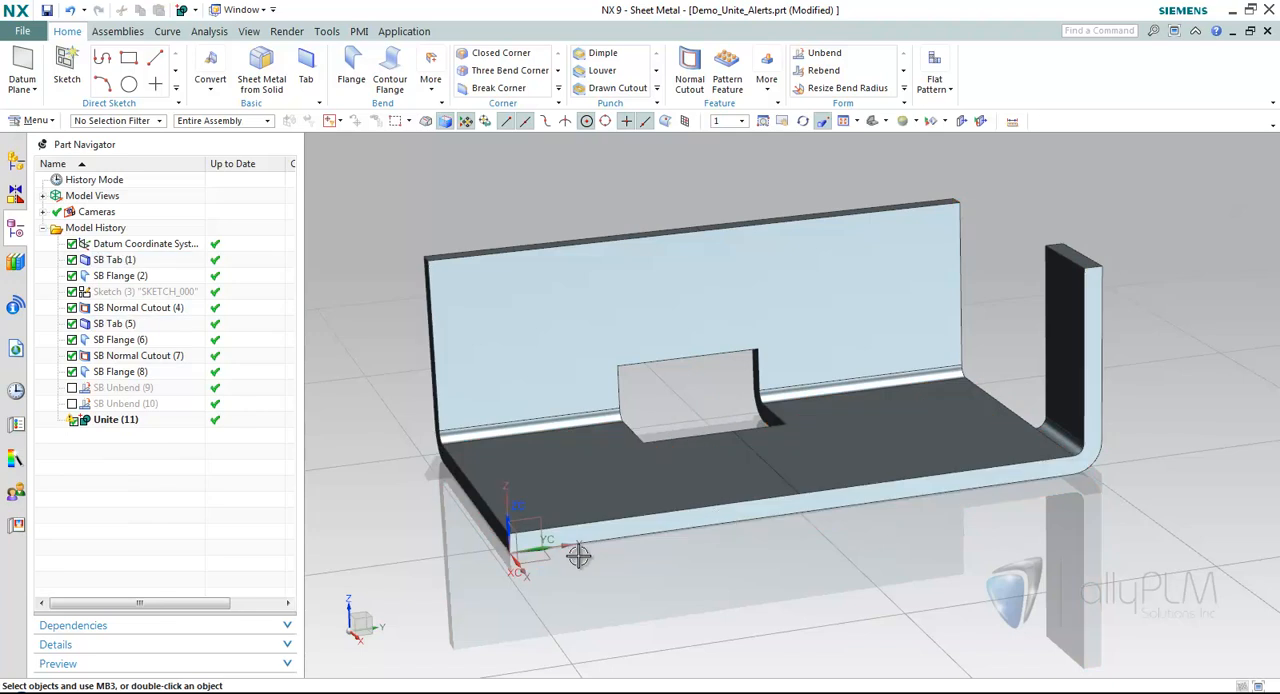
Delete the Unite feature from the model history.
{"action": "right_click", "coordinate": [123, 422]}
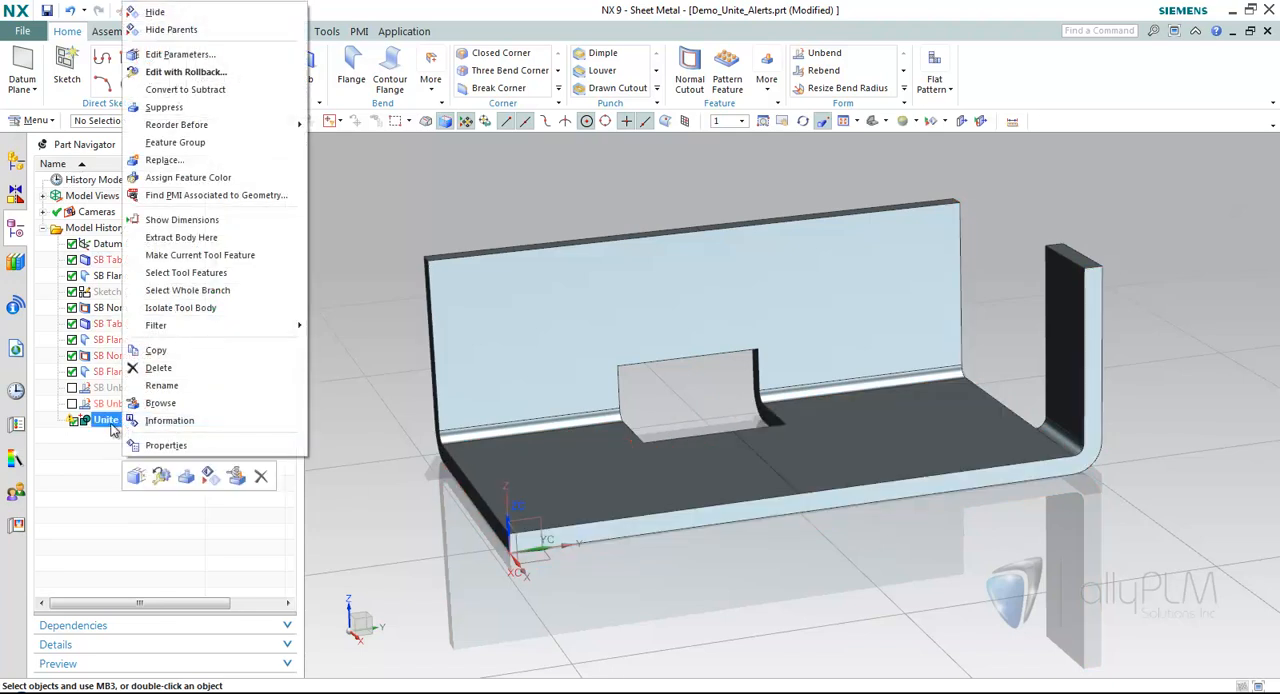
{"action": "left_click", "coordinate": [181, 372]}
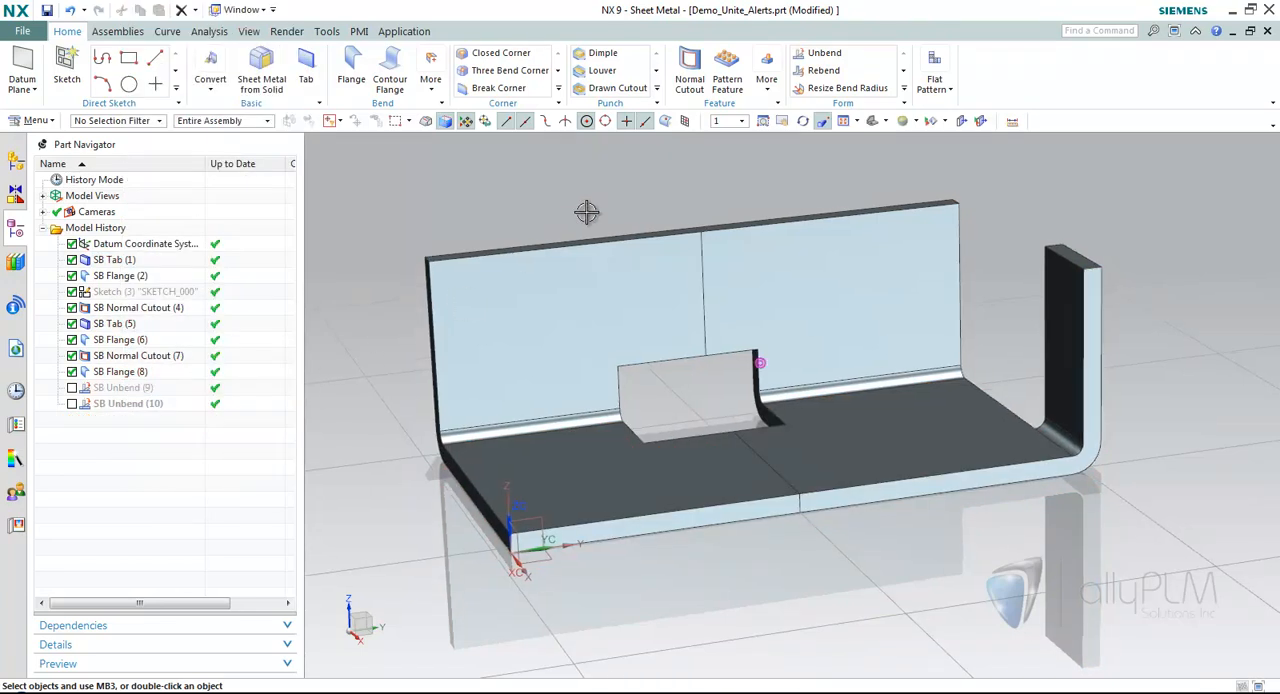
{"action": "middle_click_drag", "start_coordinate": [569, 220], "coordinate": [486, 260]}
Set the thickness of SB Tab (1) to 5 mm.
{"action": "double_click", "coordinate": [120, 259]}
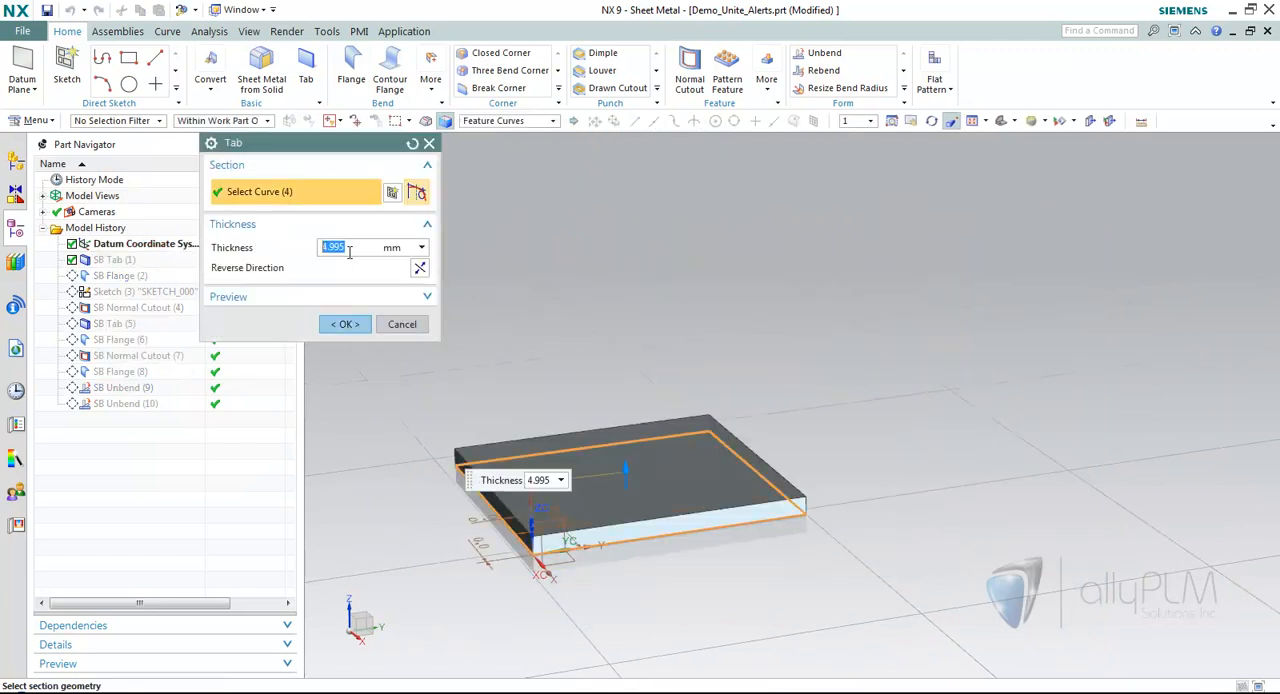
{"action": "type", "text": "5"}
{"action": "left_click", "coordinate": [345, 324]}
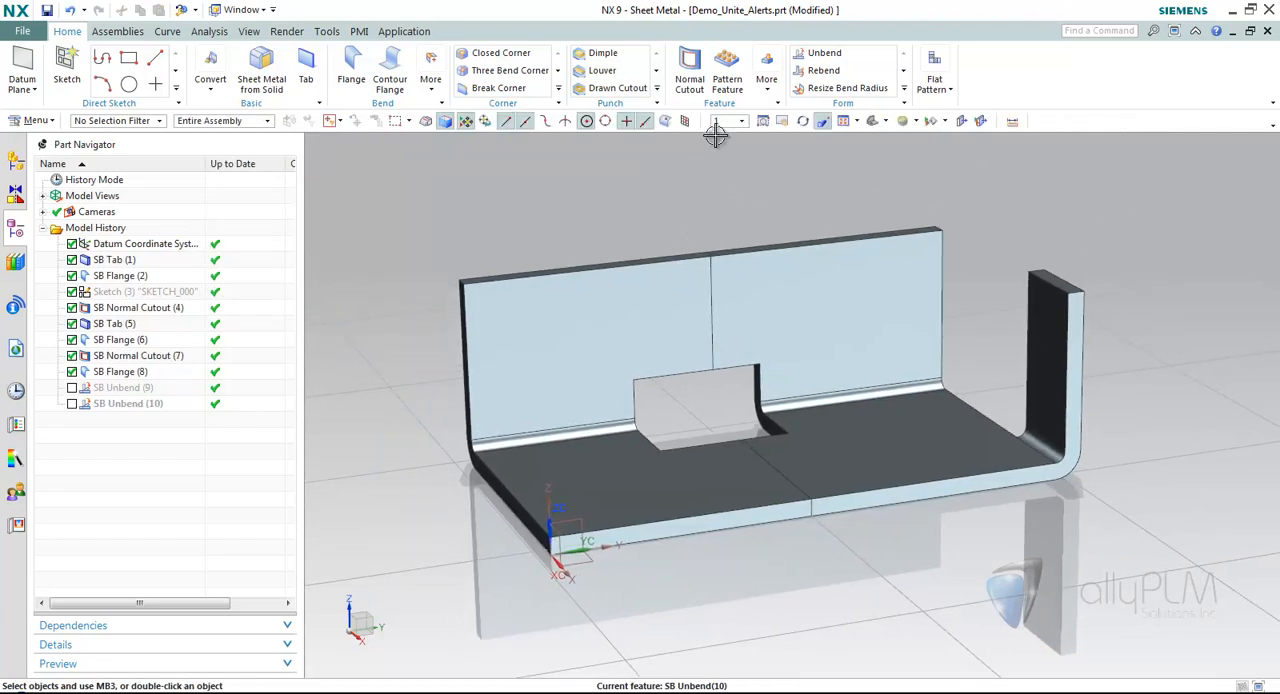
Unite the two sheet metal bodies, with the left one as target and the right one as tool.
{"action": "left_click", "coordinate": [767, 82]}
{"action": "left_click", "coordinate": [782, 211]}
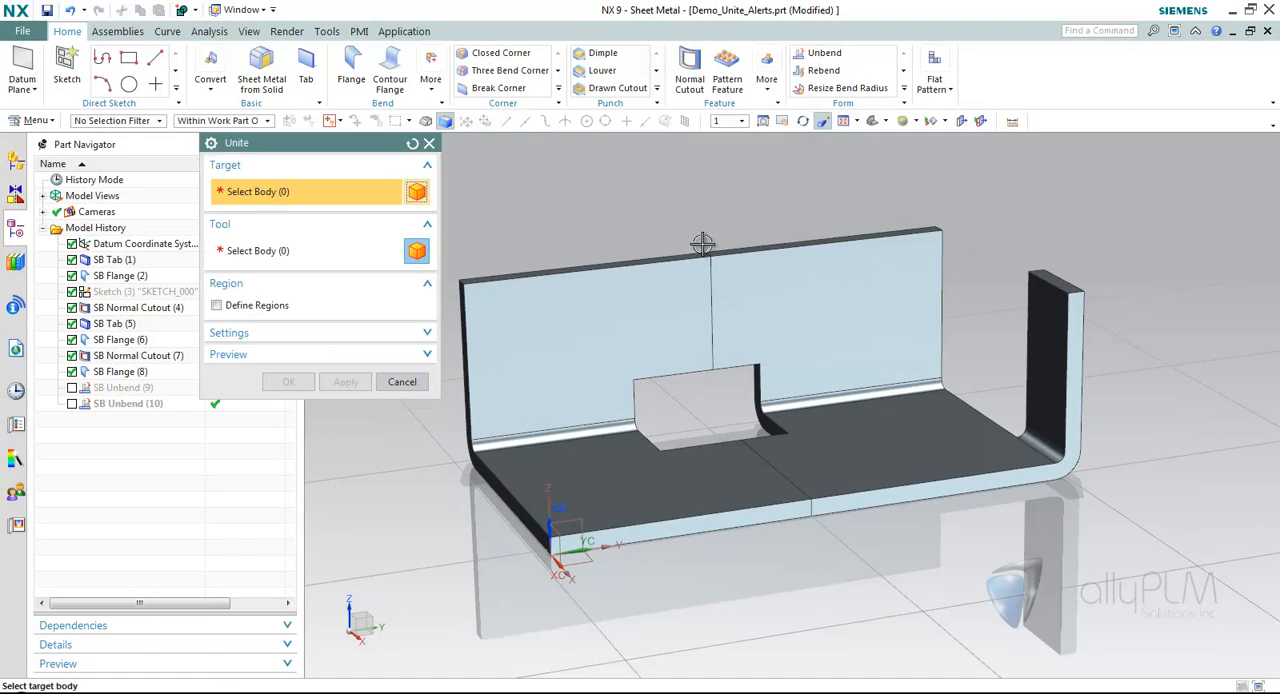
{"action": "left_click", "coordinate": [706, 310]}
{"action": "left_click", "coordinate": [808, 303]}
{"action": "left_click", "coordinate": [288, 381]}
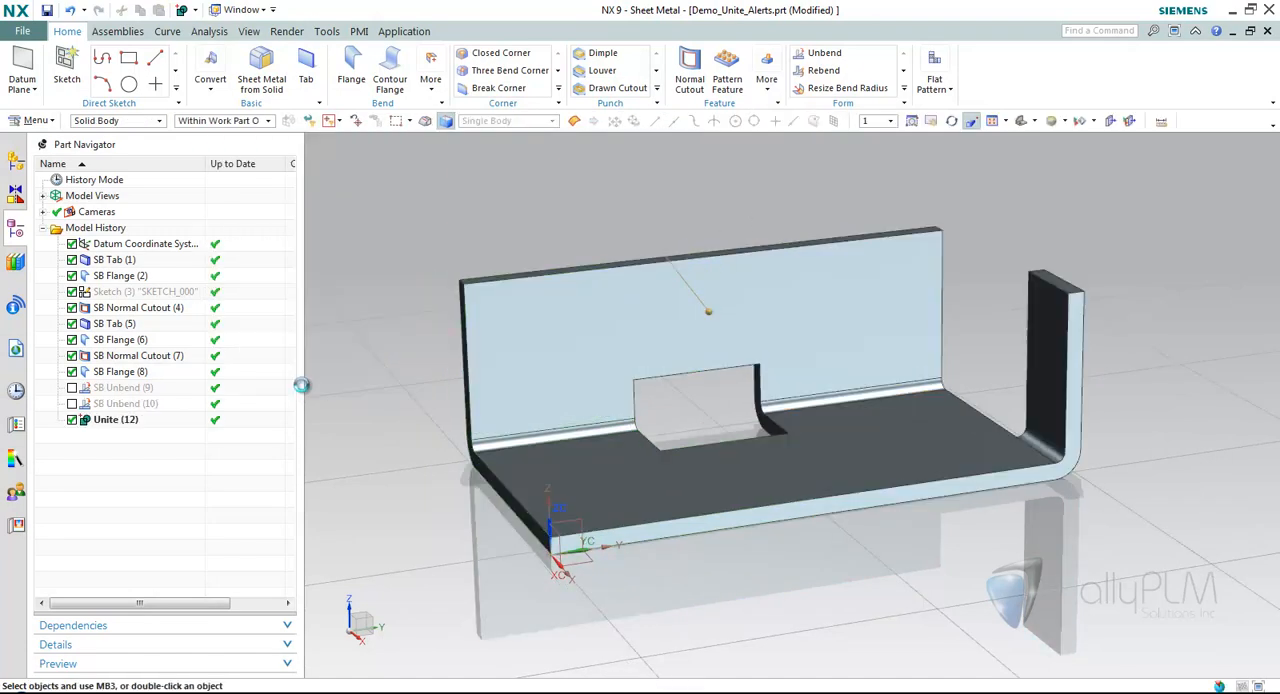
Unbend the back flange and side flange bends, keeping the base face stationary.
{"action": "mouse_move", "coordinate": [977, 570]}
{"action": "middle_mouse_down"}
{"action": "mouse_move", "coordinate": [601, 409]}
{"action": "mouse_move", "coordinate": [375, 235]}
{"action": "middle_mouse_up"}
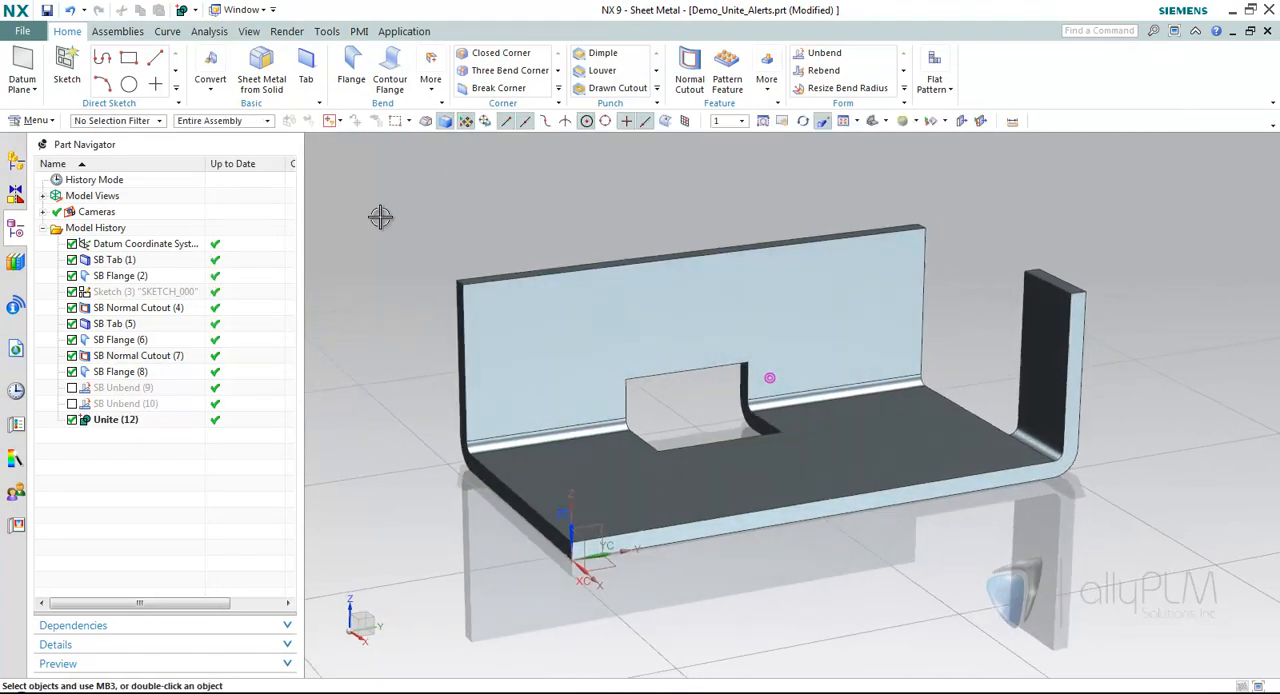
{"action": "mouse_move", "coordinate": [714, 172]}
{"action": "middle_mouse_down"}
{"action": "mouse_move", "coordinate": [749, 200]}
{"action": "mouse_move", "coordinate": [766, 183]}
{"action": "middle_mouse_up"}
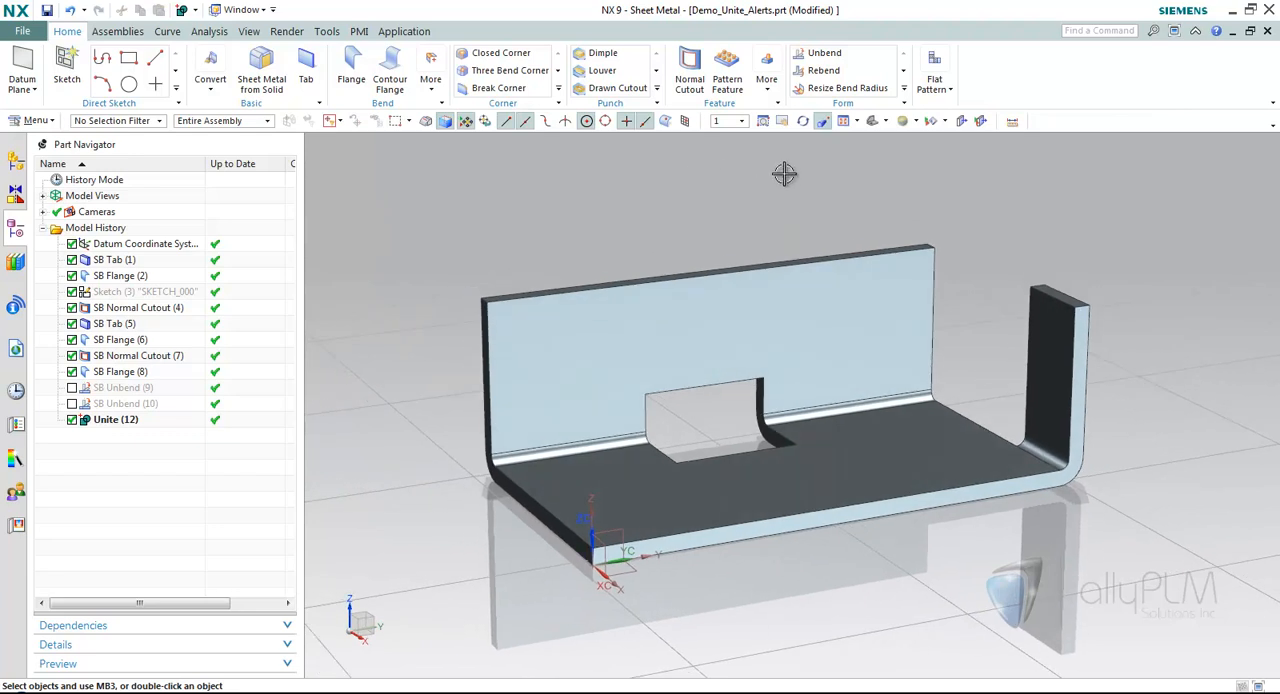
{"action": "left_click", "coordinate": [838, 52]}
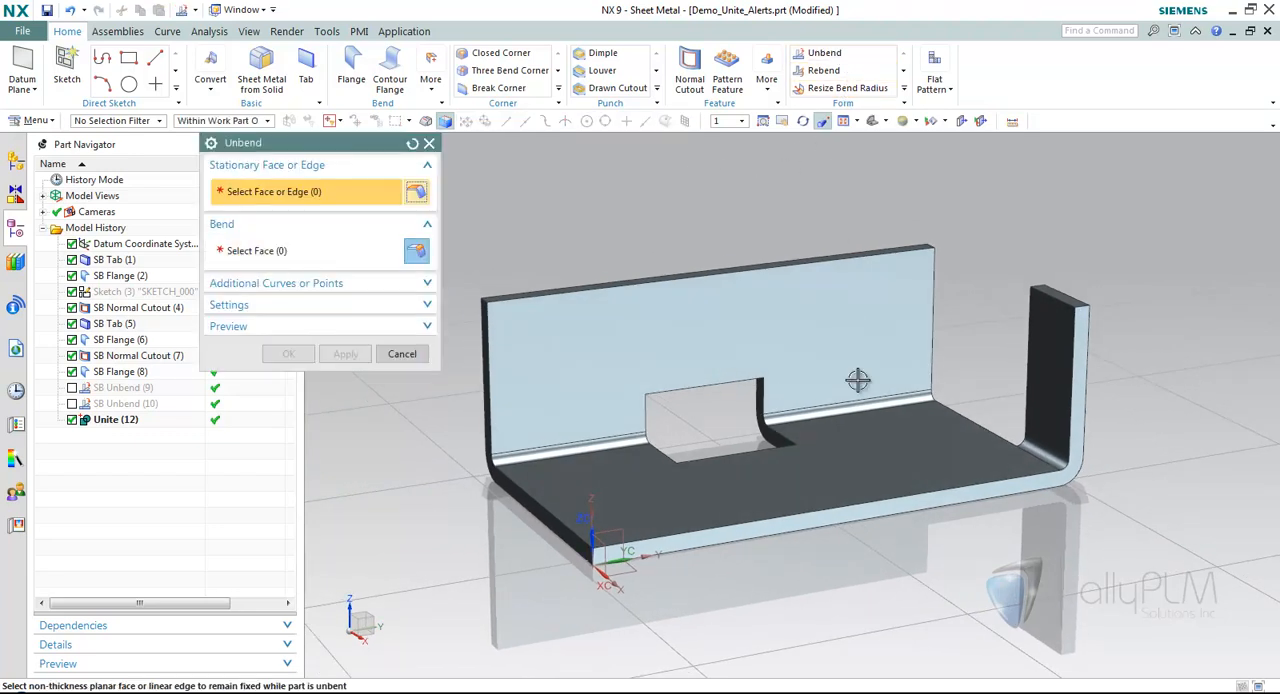
{"action": "left_click", "coordinate": [866, 434]}
{"action": "left_click", "coordinate": [855, 408]}
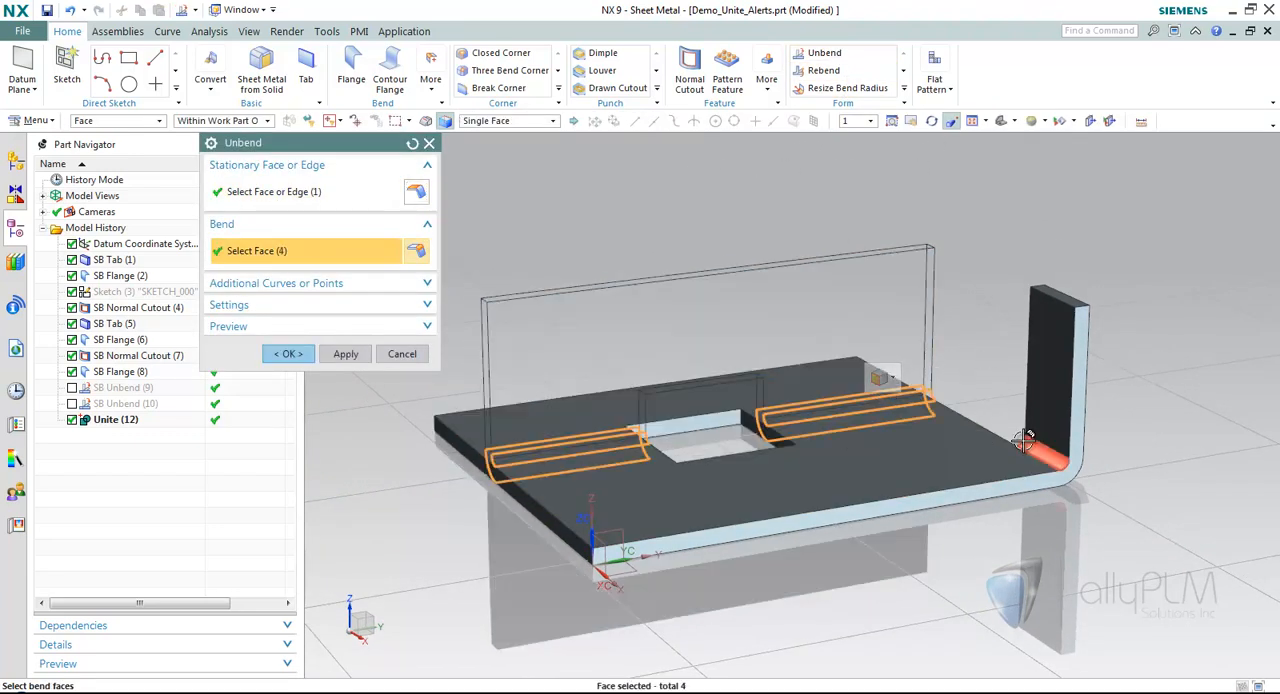
{"action": "left_click", "coordinate": [1048, 458]}
{"action": "left_click", "coordinate": [288, 353]}
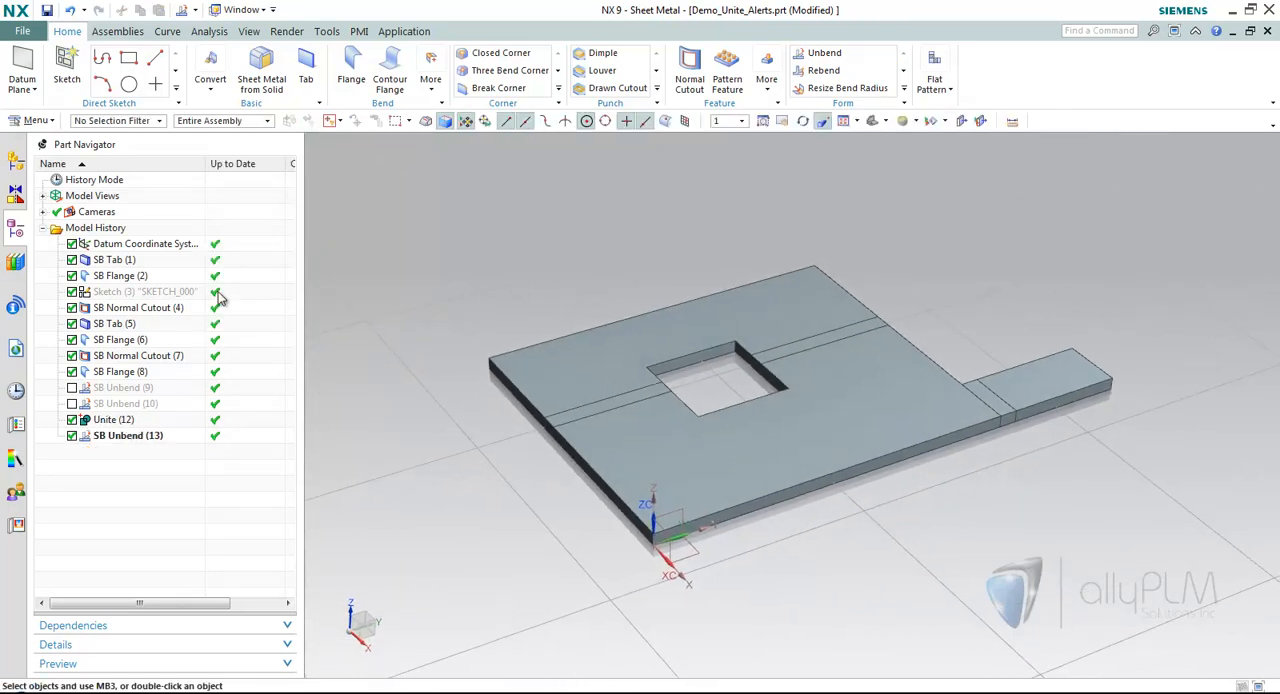
Open the part Demo_Unite_RemoveRegion.prt from the history and show its model history.
{"action": "left_click", "coordinate": [15, 391]}
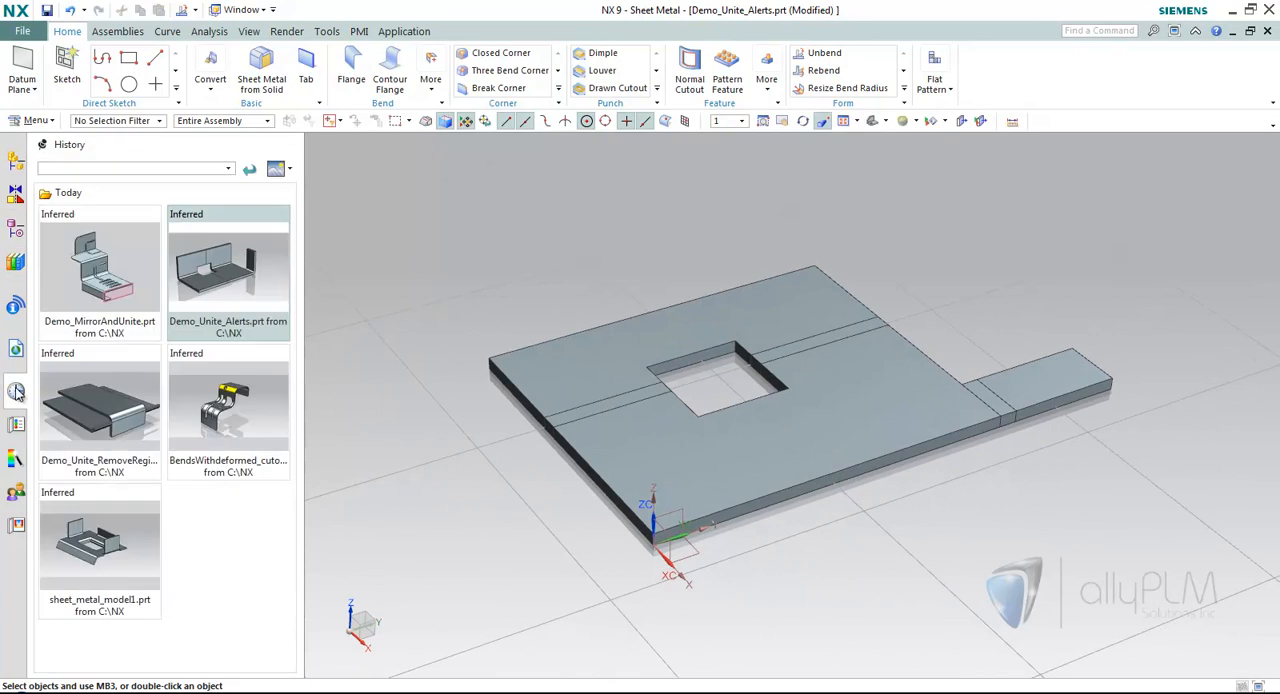
{"action": "double_click", "coordinate": [100, 408]}
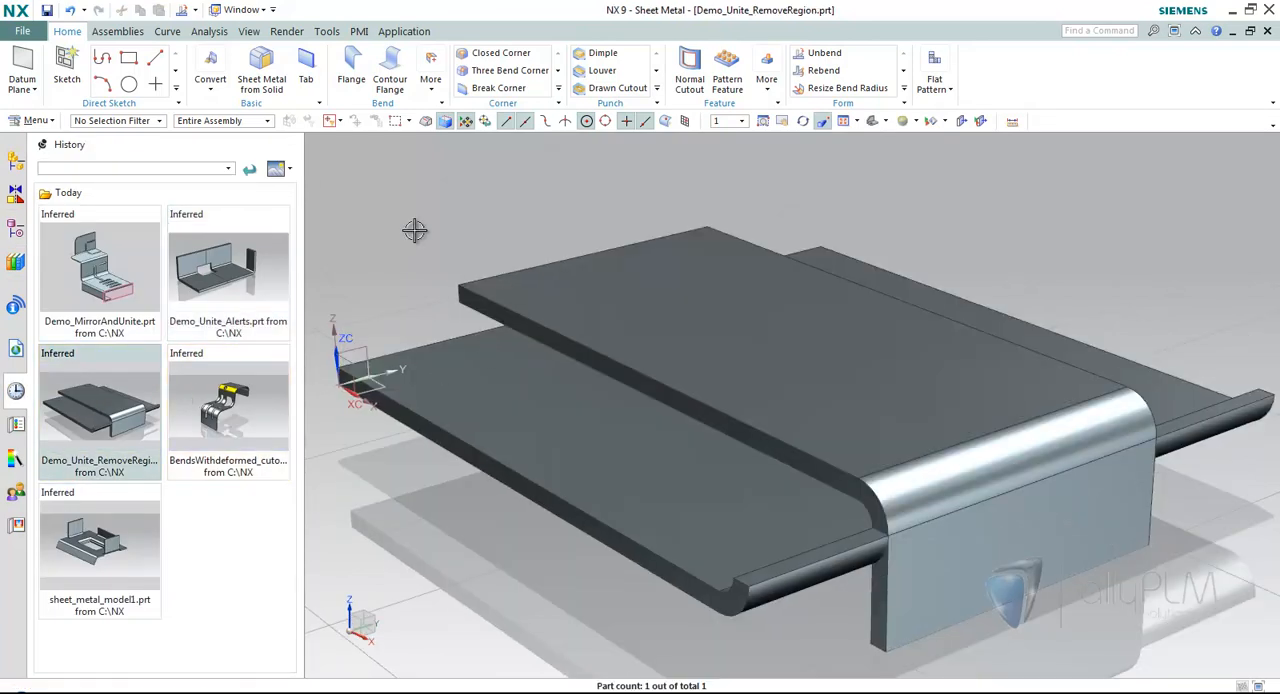
{"action": "left_click", "coordinate": [16, 230]}
Unite the lower tab body as target with the upper flanged body as tool, removing the region of the flange extending below the bend.
{"action": "scroll", "coordinate": [587, 253], "scroll_direction": "down", "scroll_amount": 1}
{"action": "middle_click_drag", "start_coordinate": [587, 253], "coordinate": [831, 403]}
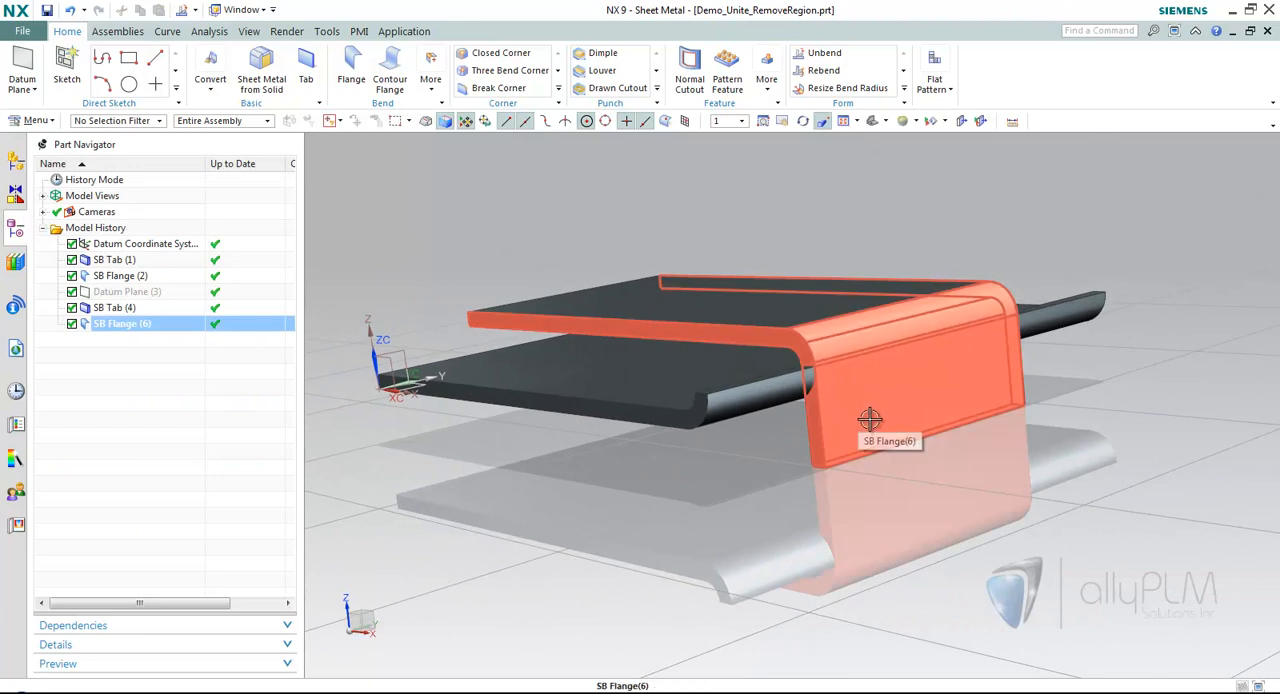
{"action": "middle_click_drag", "start_coordinate": [806, 438], "coordinate": [828, 500]}
{"action": "left_click", "coordinate": [765, 88]}
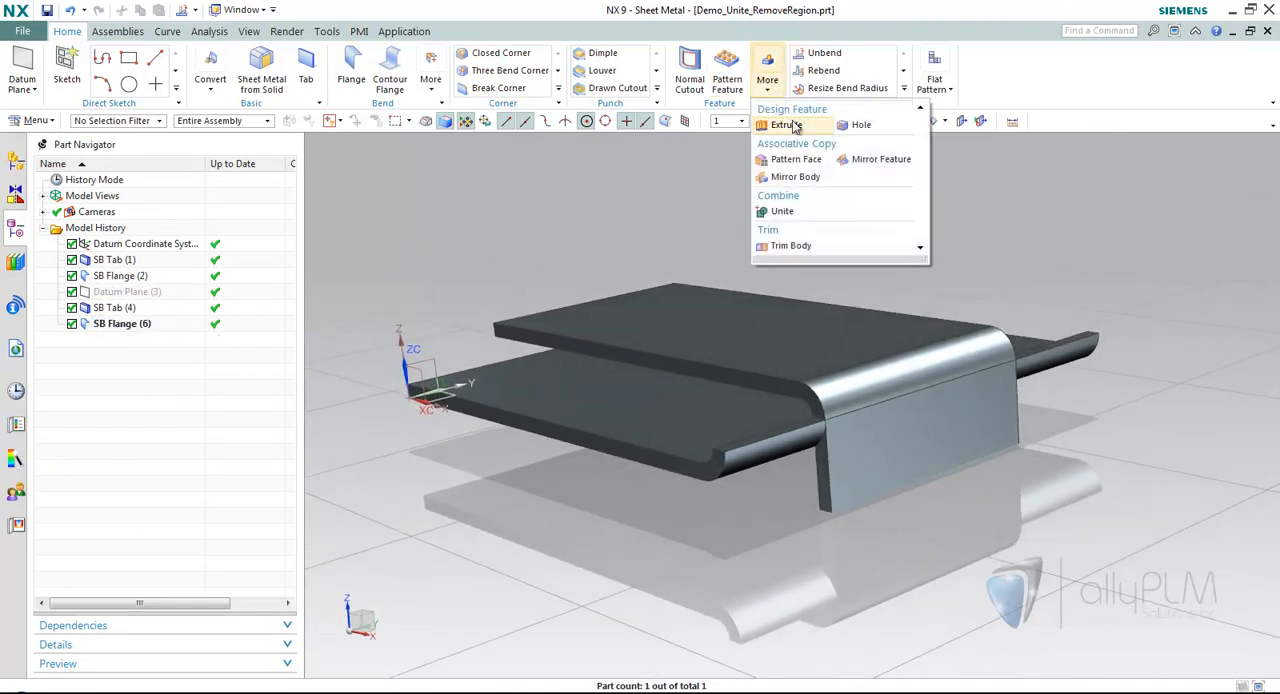
{"action": "left_click", "coordinate": [783, 211]}
{"action": "left_click", "coordinate": [594, 408]}
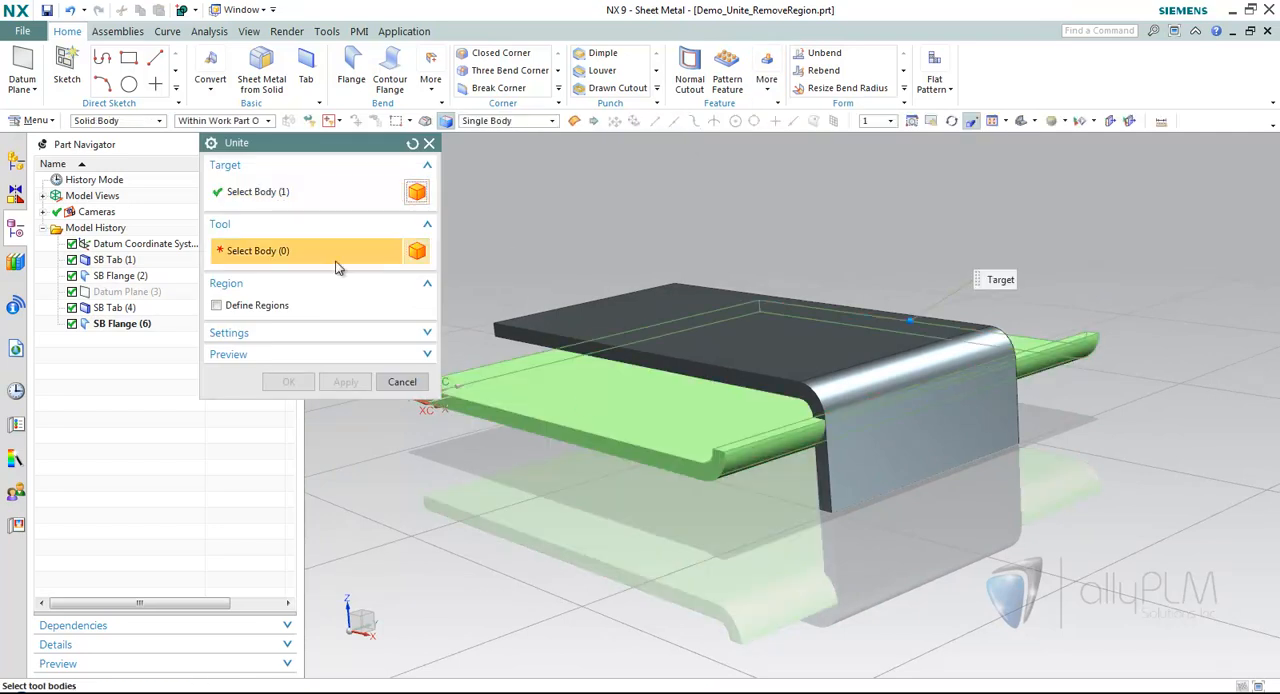
{"action": "left_click", "coordinate": [689, 303]}
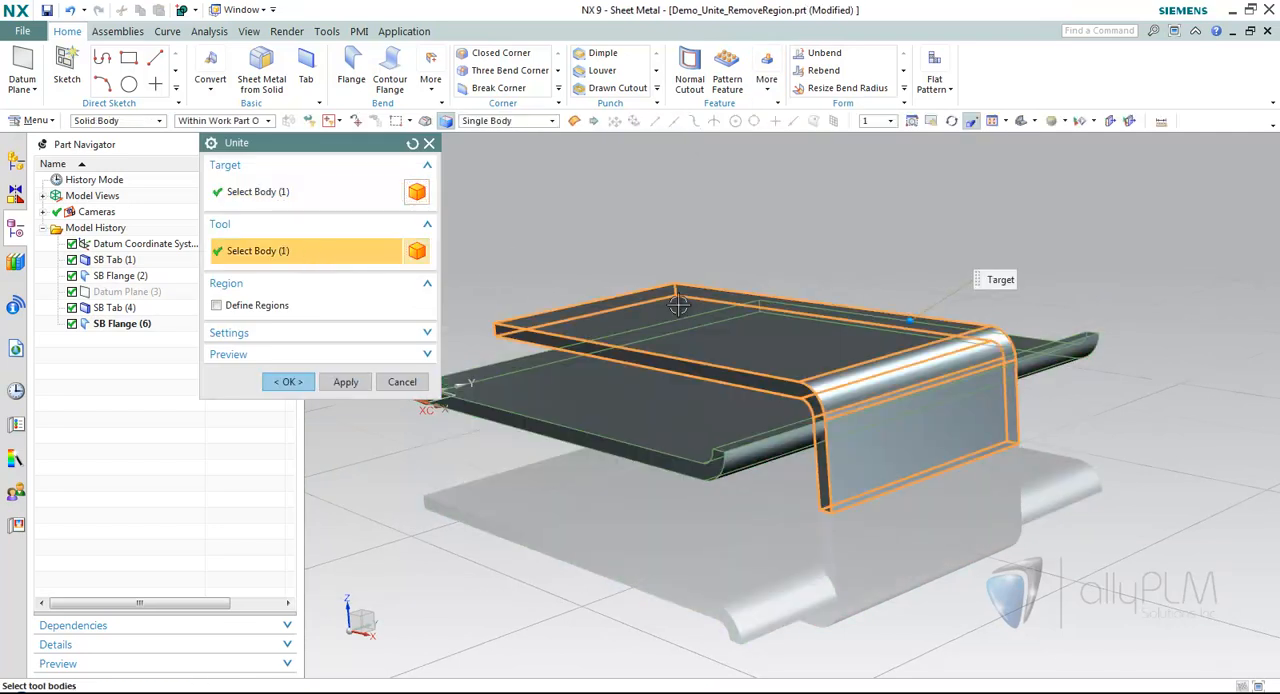
{"action": "left_click", "coordinate": [217, 306]}
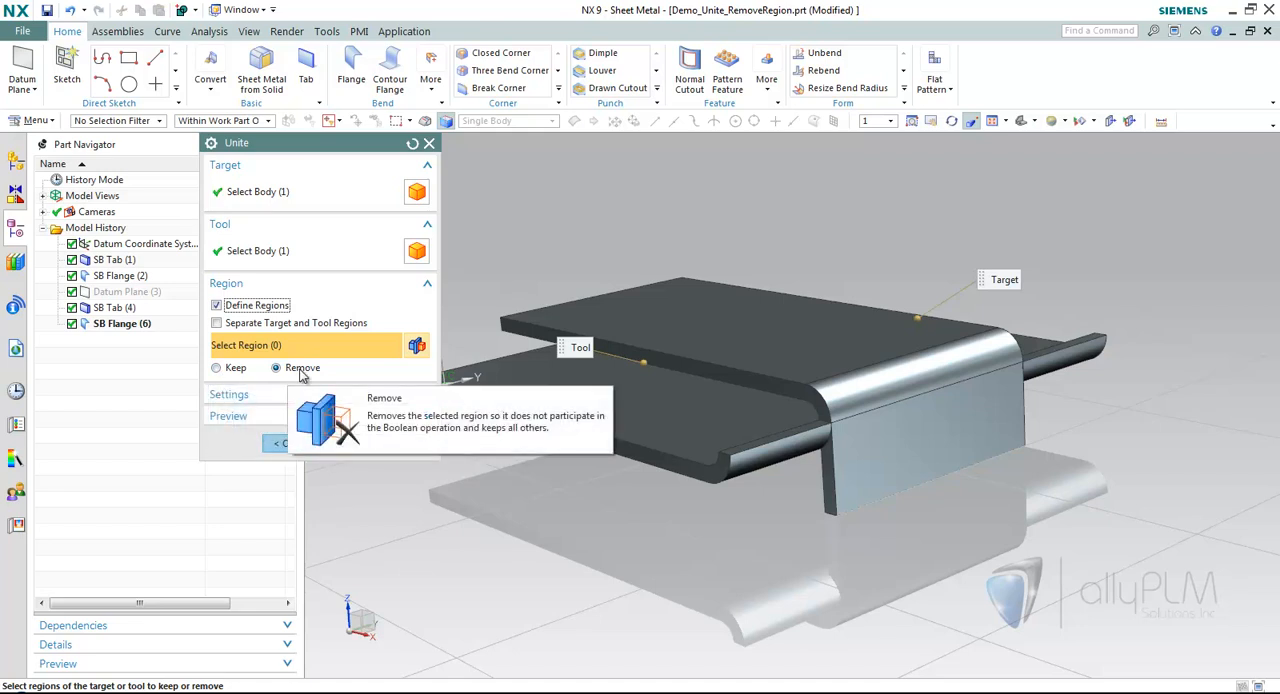
{"action": "left_click", "coordinate": [896, 484]}
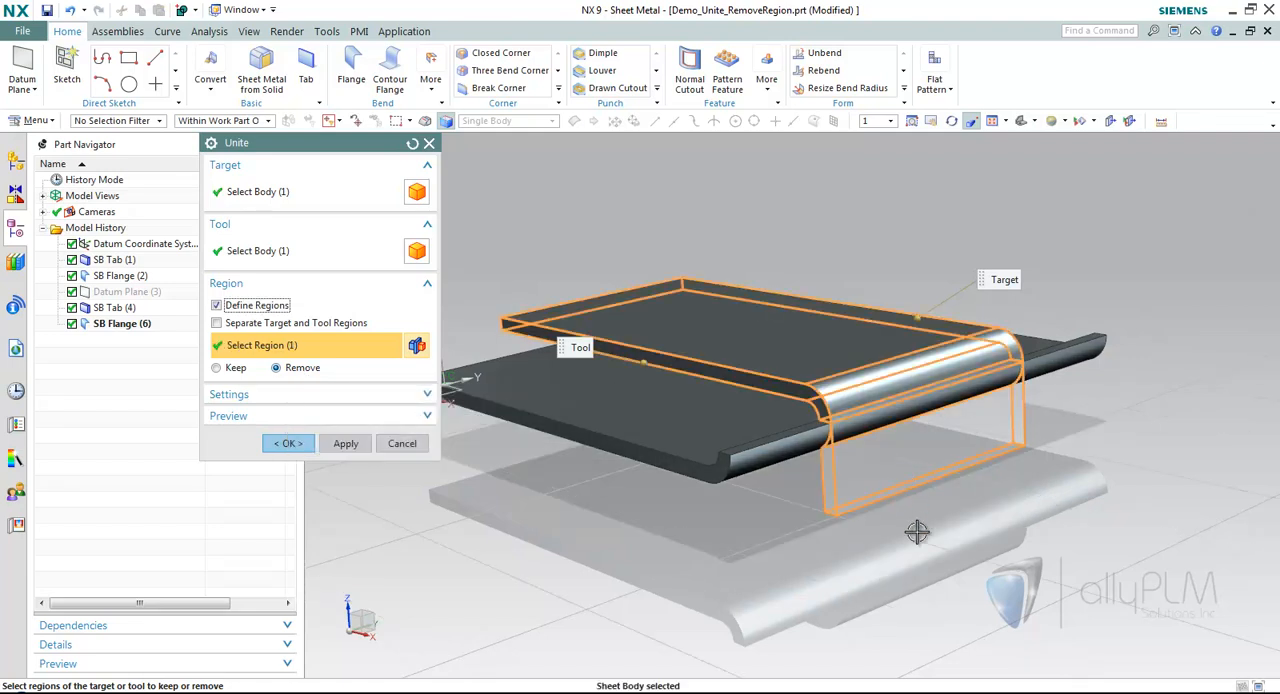
{"action": "left_click", "coordinate": [288, 443]}
{"action": "middle_click_drag", "start_coordinate": [527, 461], "coordinate": [904, 164]}
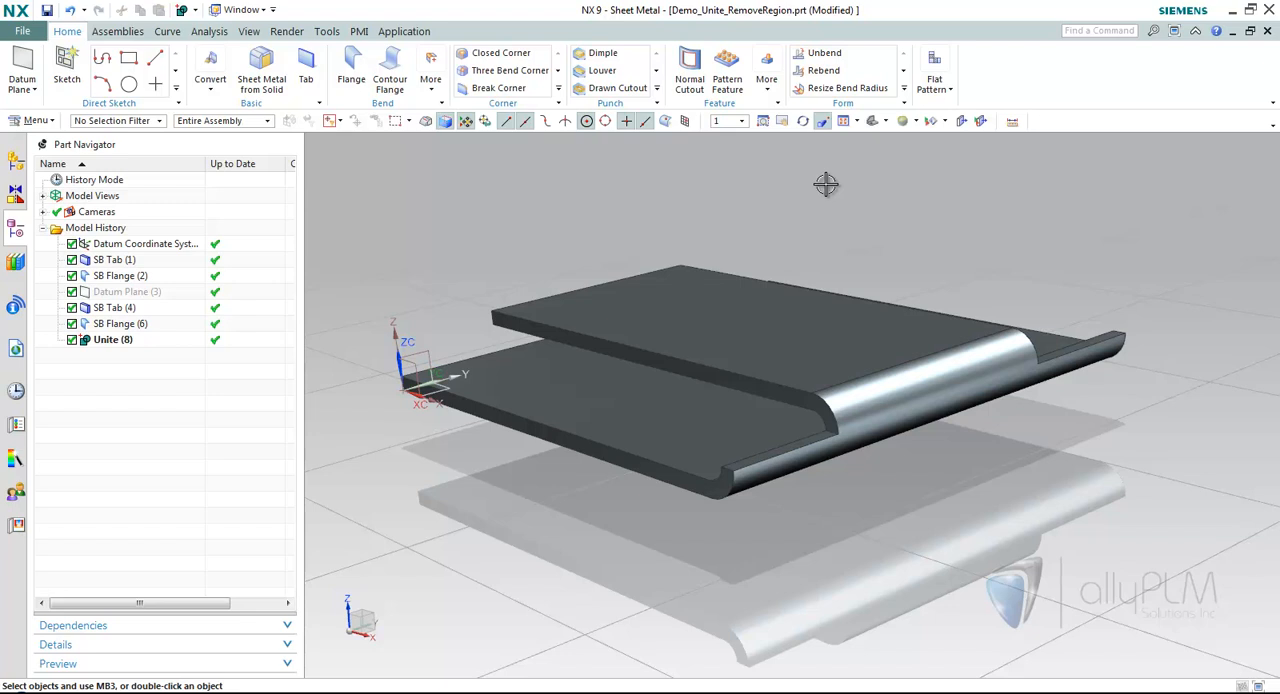
Unbend the united part's bend, keeping the lower tab's face stationary.
{"action": "left_click", "coordinate": [822, 53]}
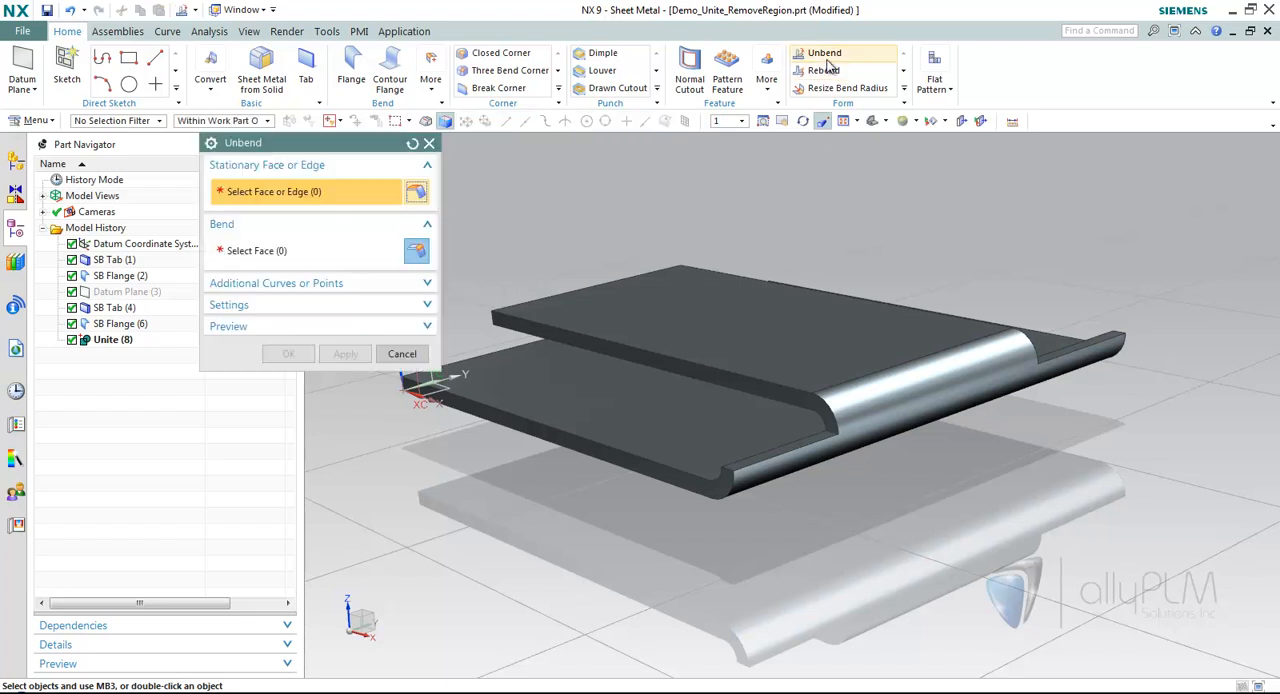
{"action": "left_click", "coordinate": [606, 374]}
{"action": "left_click", "coordinate": [796, 452]}
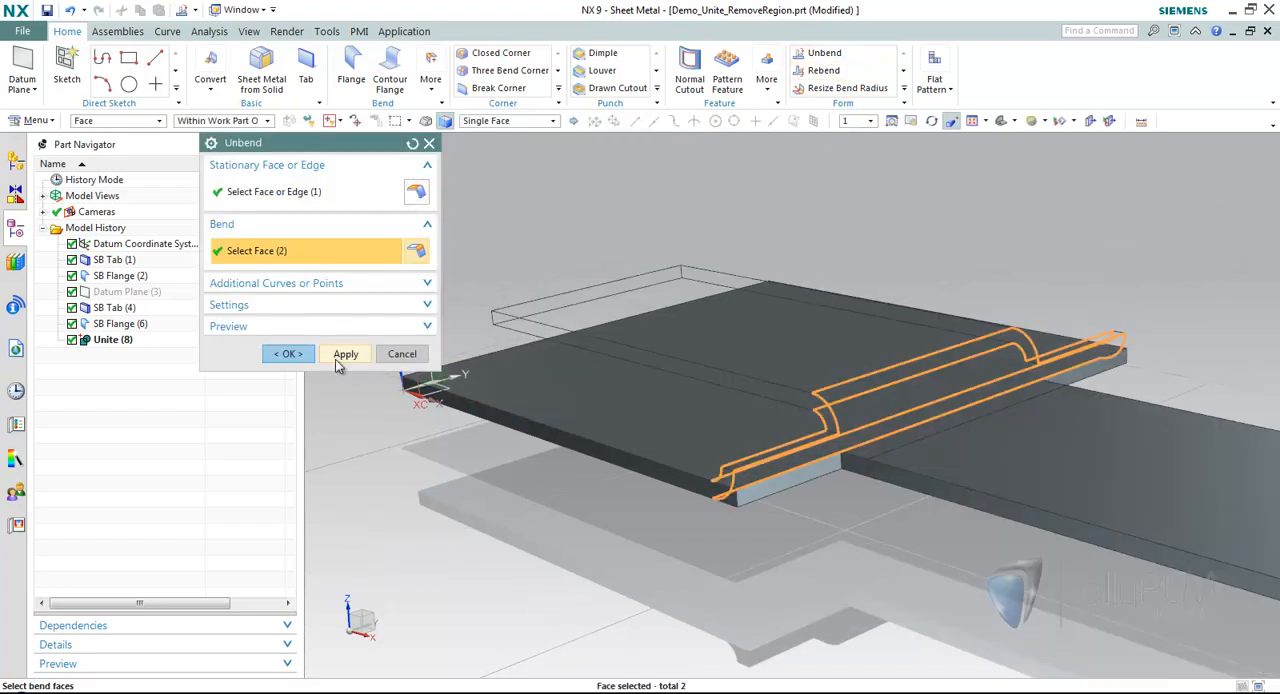
{"action": "left_click", "coordinate": [288, 353]}
{"action": "scroll", "coordinate": [981, 261], "scroll_direction": "down", "scroll_amount": 4}
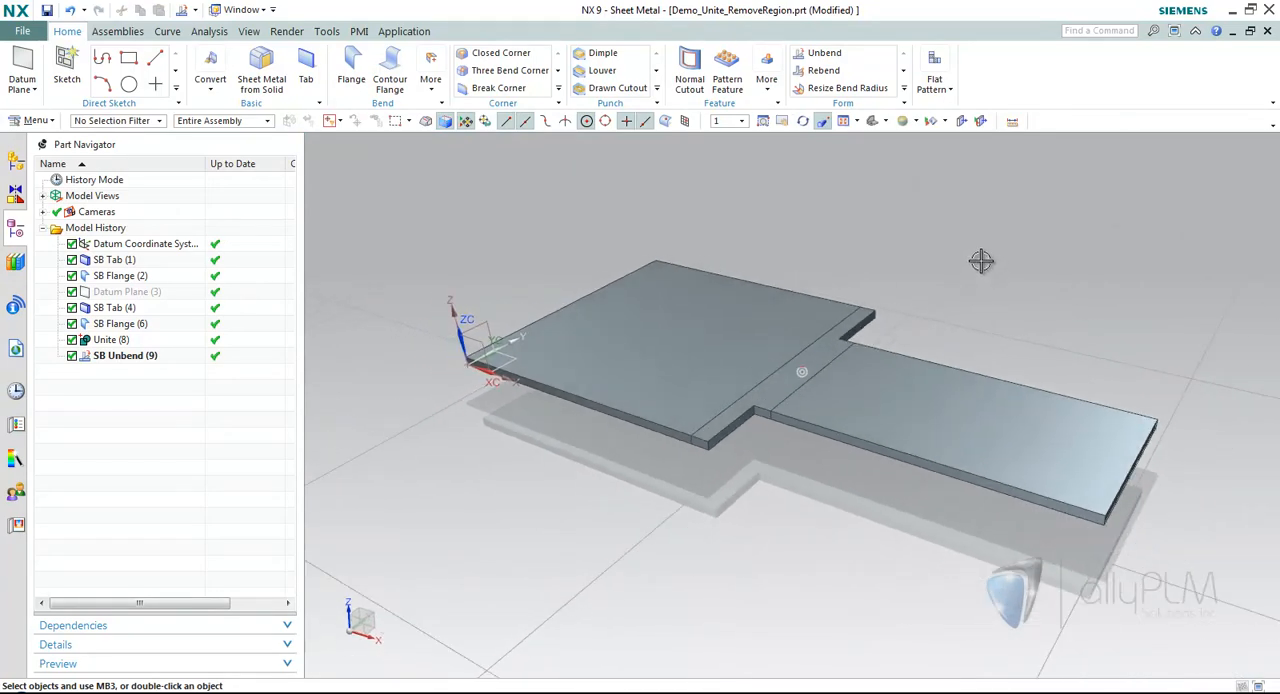
{"action": "middle_click_drag", "start_coordinate": [981, 261], "coordinate": [966, 261]}
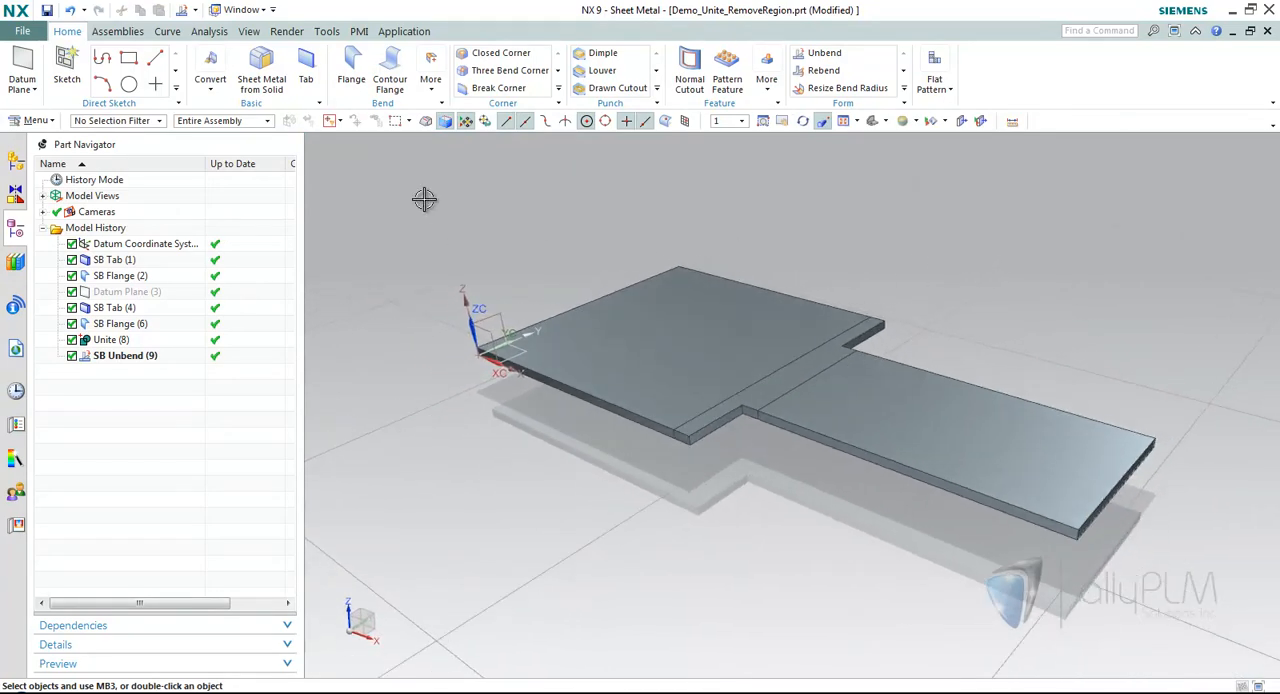
Open the part BendsWithdeformed_cutouts.prt from the history and show its model history.
{"action": "left_click", "coordinate": [16, 393]}
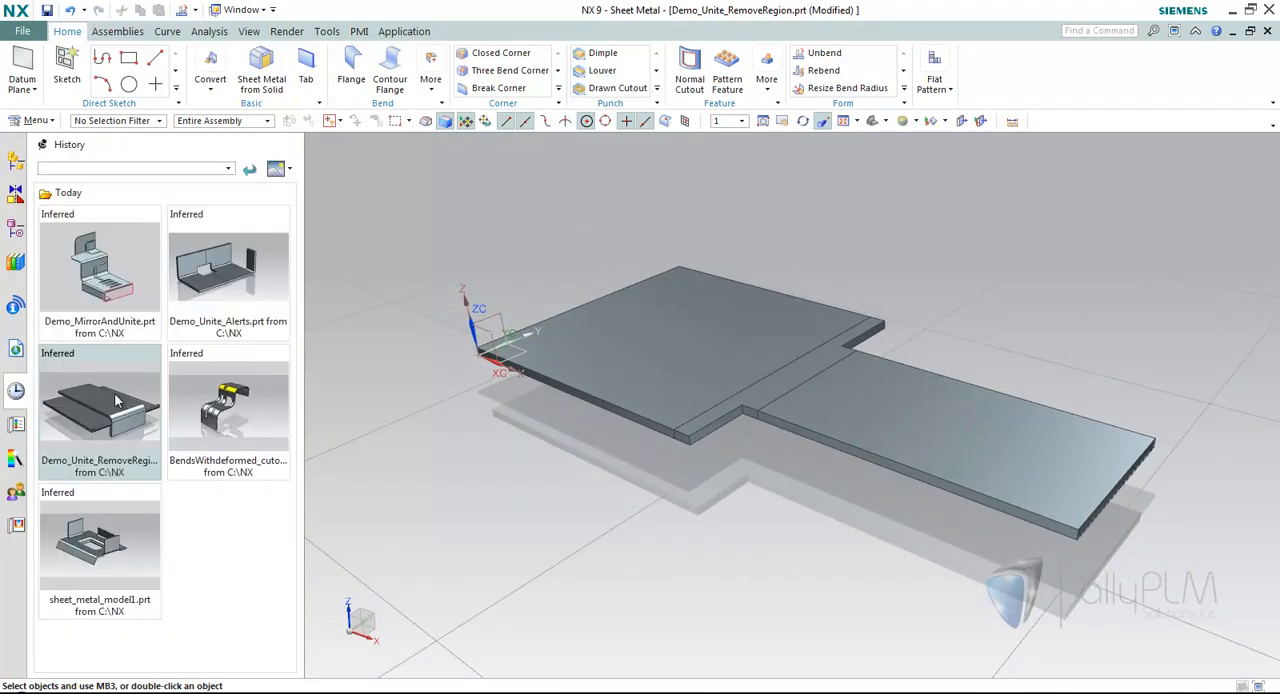
{"action": "left_click", "coordinate": [201, 403]}
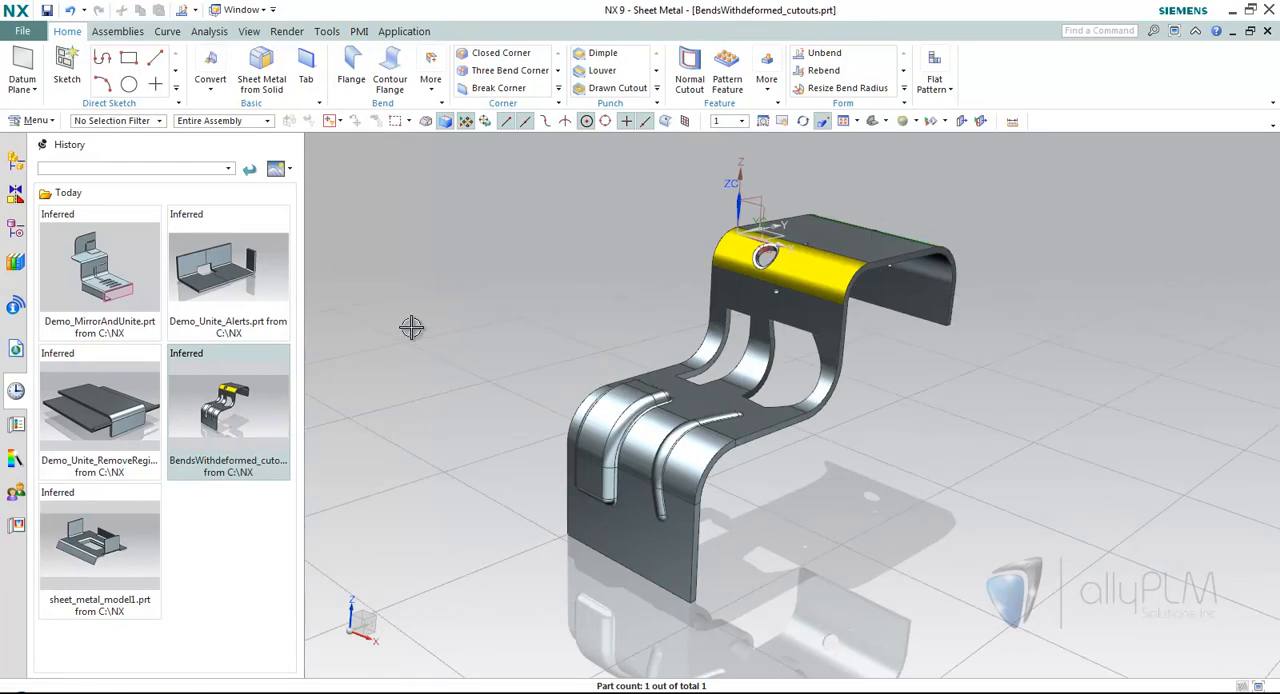
{"action": "left_click", "coordinate": [15, 228]}
{"action": "middle_click_drag", "start_coordinate": [507, 293], "coordinate": [507, 293]}
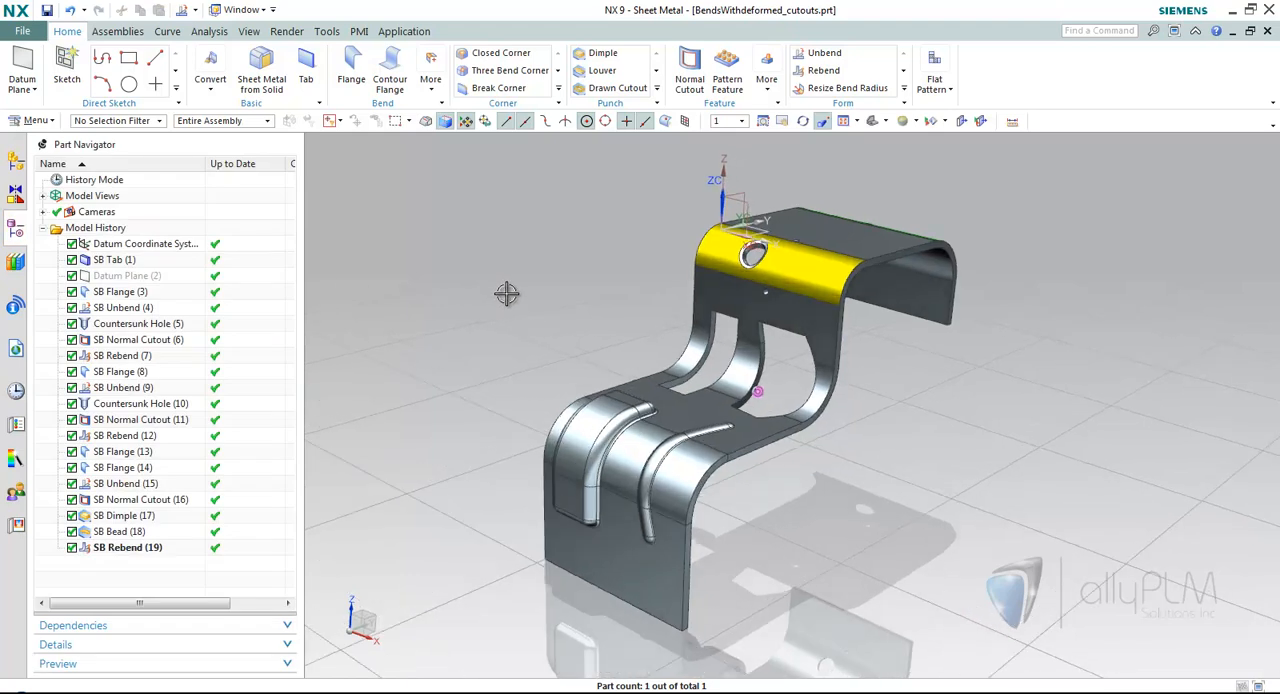
Resize the yellow upper bend to an 8 mm bend radius with the Fixed Tab/Flange Position type.
{"action": "left_click", "coordinate": [847, 88]}
{"action": "left_click_drag", "start_coordinate": [331, 162], "coordinate": [358, 162]}
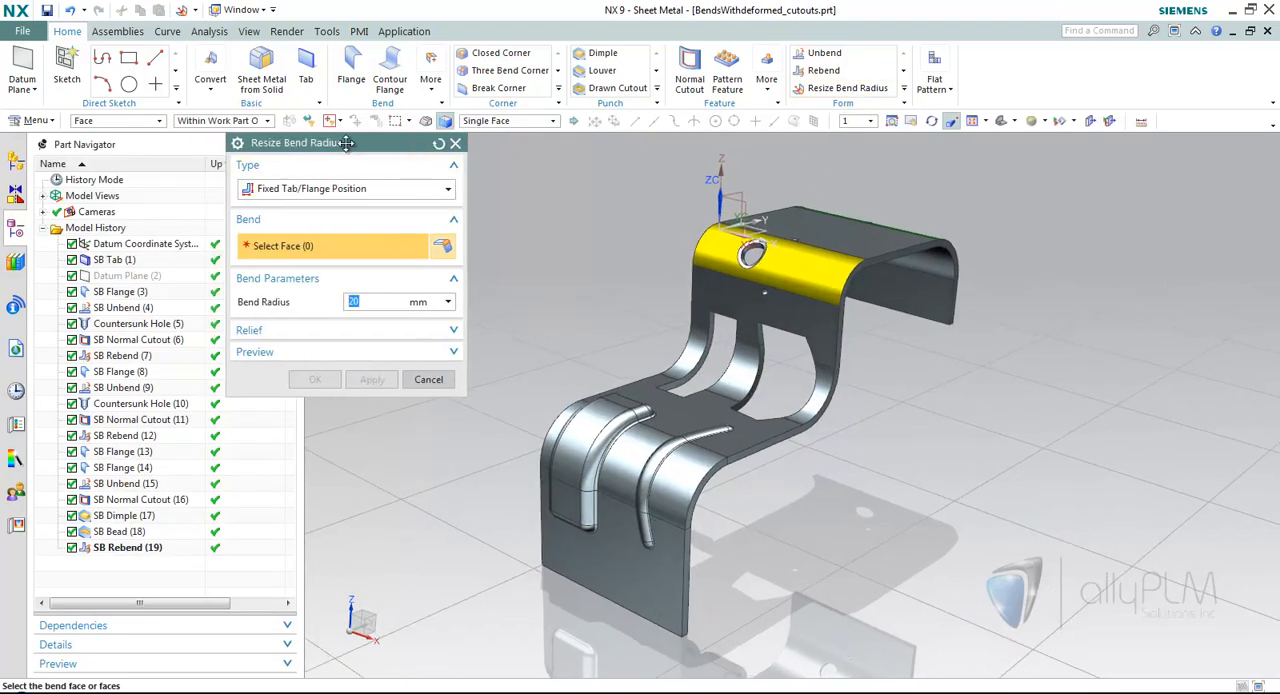
{"action": "middle_click_drag", "start_coordinate": [737, 293], "coordinate": [745, 265]}
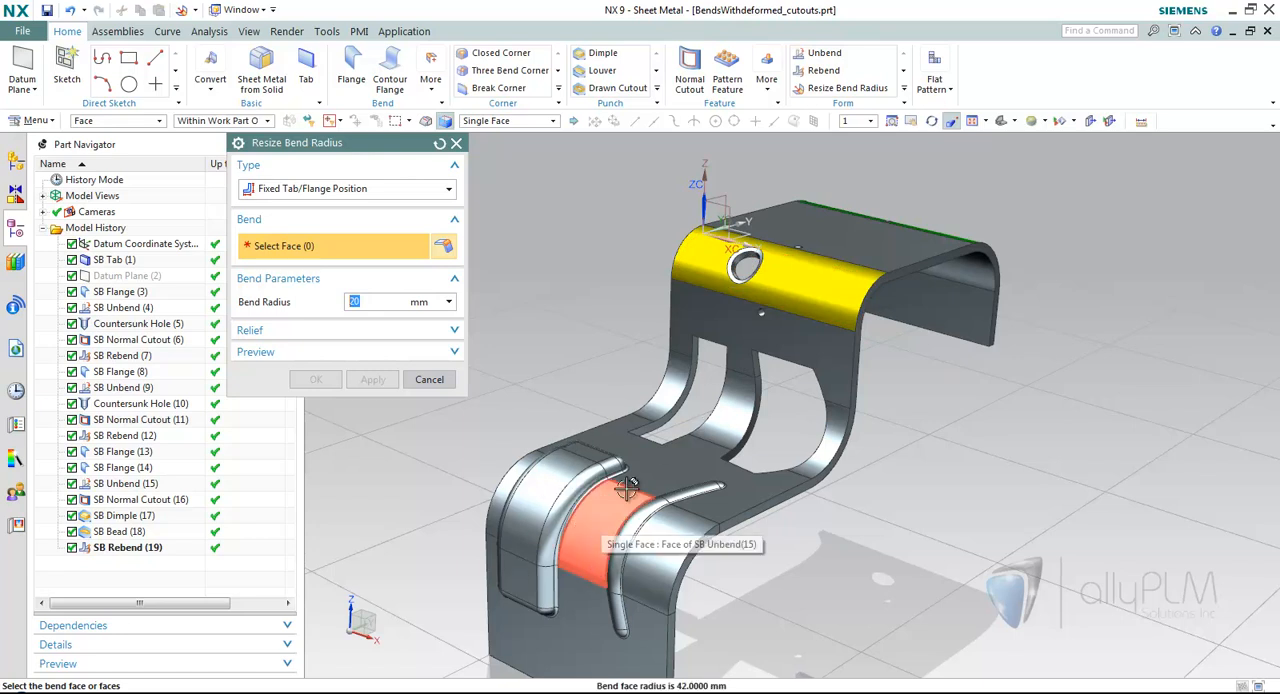
{"action": "middle_click_drag", "start_coordinate": [679, 482], "coordinate": [763, 374]}
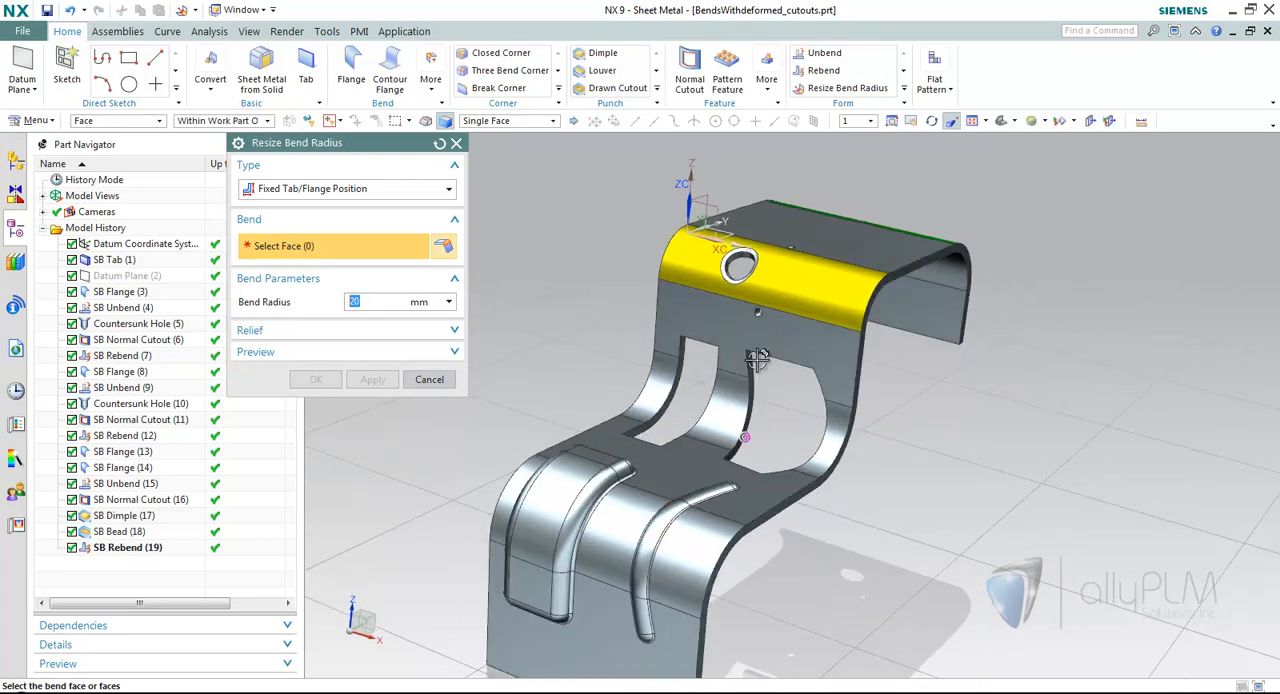
{"action": "middle_click_drag", "start_coordinate": [840, 410], "coordinate": [923, 380]}
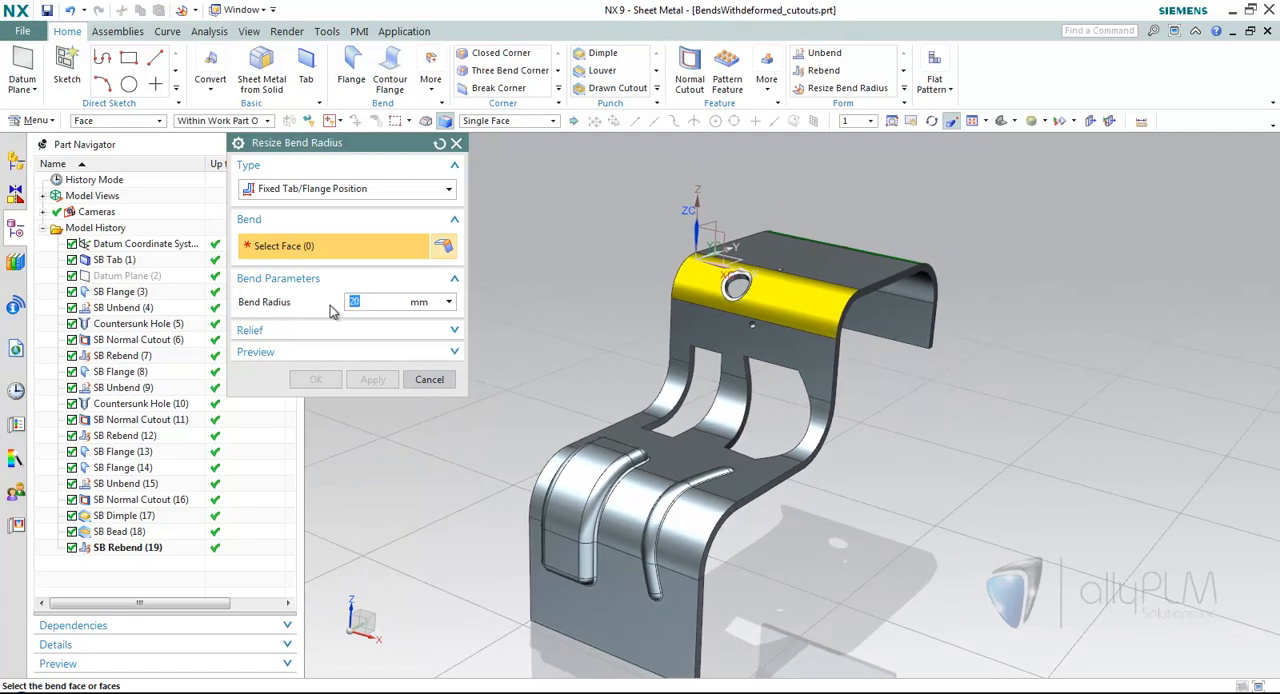
{"action": "type", "text": "3"}
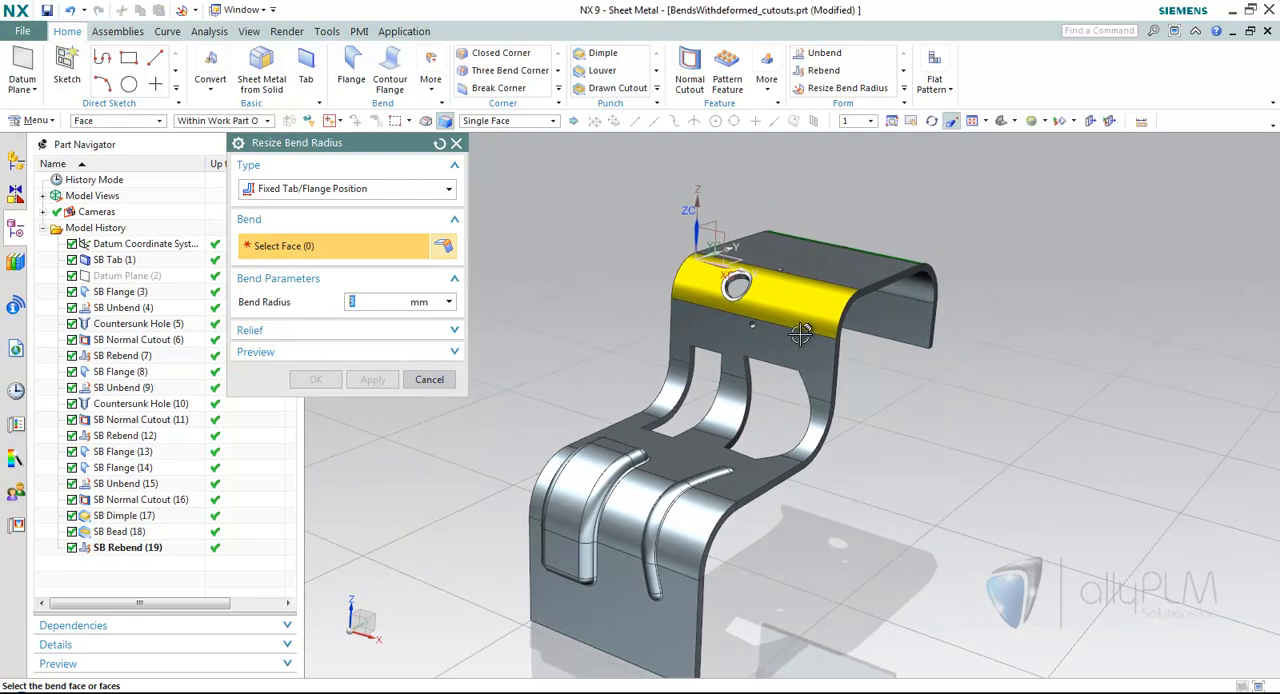
{"action": "left_click", "coordinate": [764, 328]}
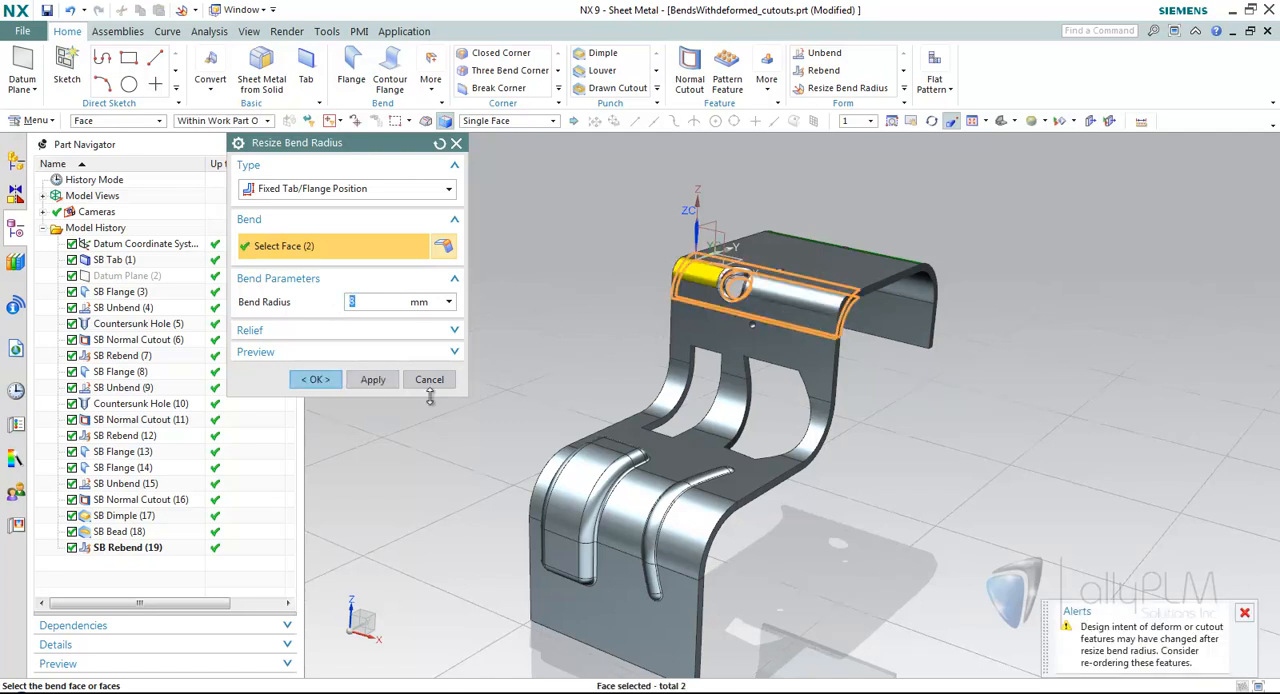
{"action": "left_click", "coordinate": [372, 379]}
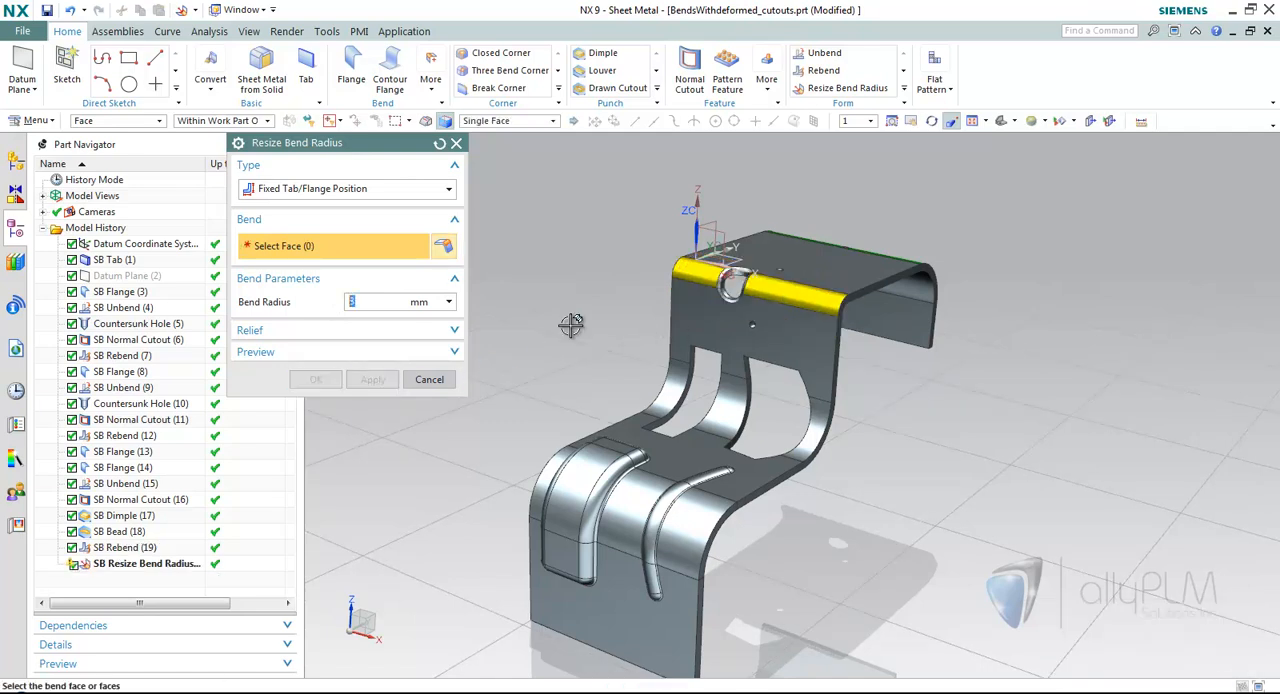
Resize the middle bends between the cutouts to a 15 mm bend radius.
{"action": "middle_click_drag", "start_coordinate": [571, 325], "coordinate": [594, 334]}
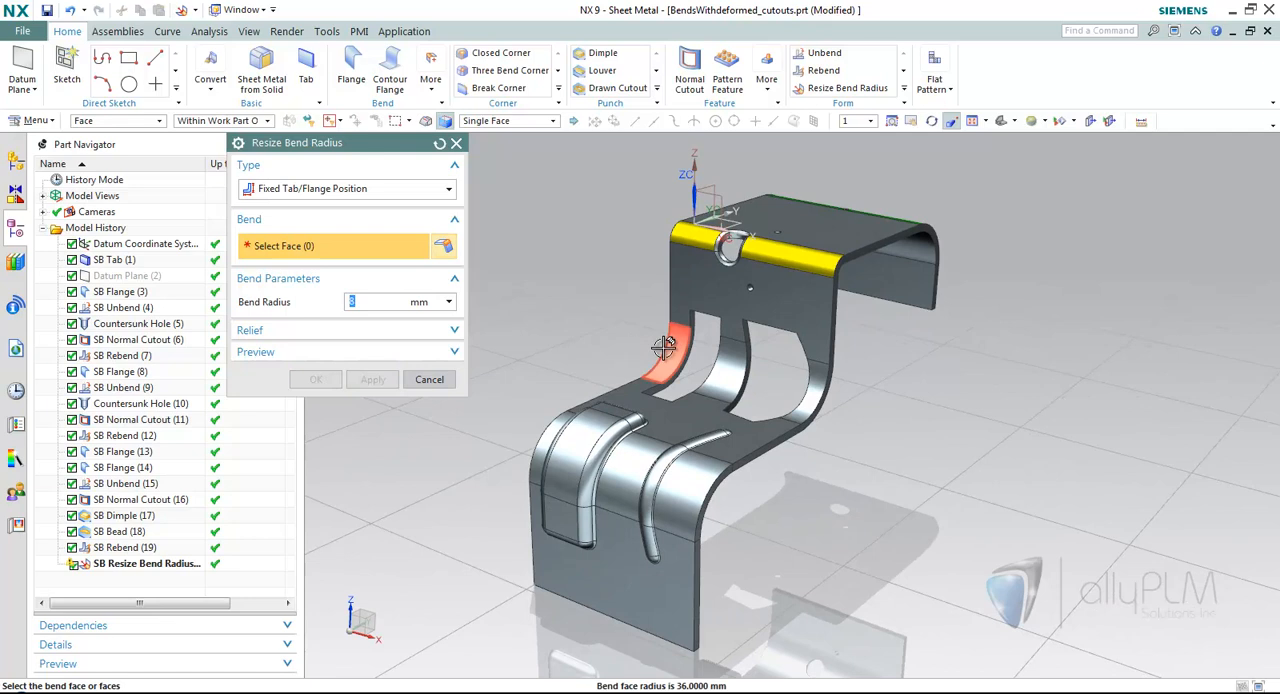
{"action": "left_click", "coordinate": [626, 336]}
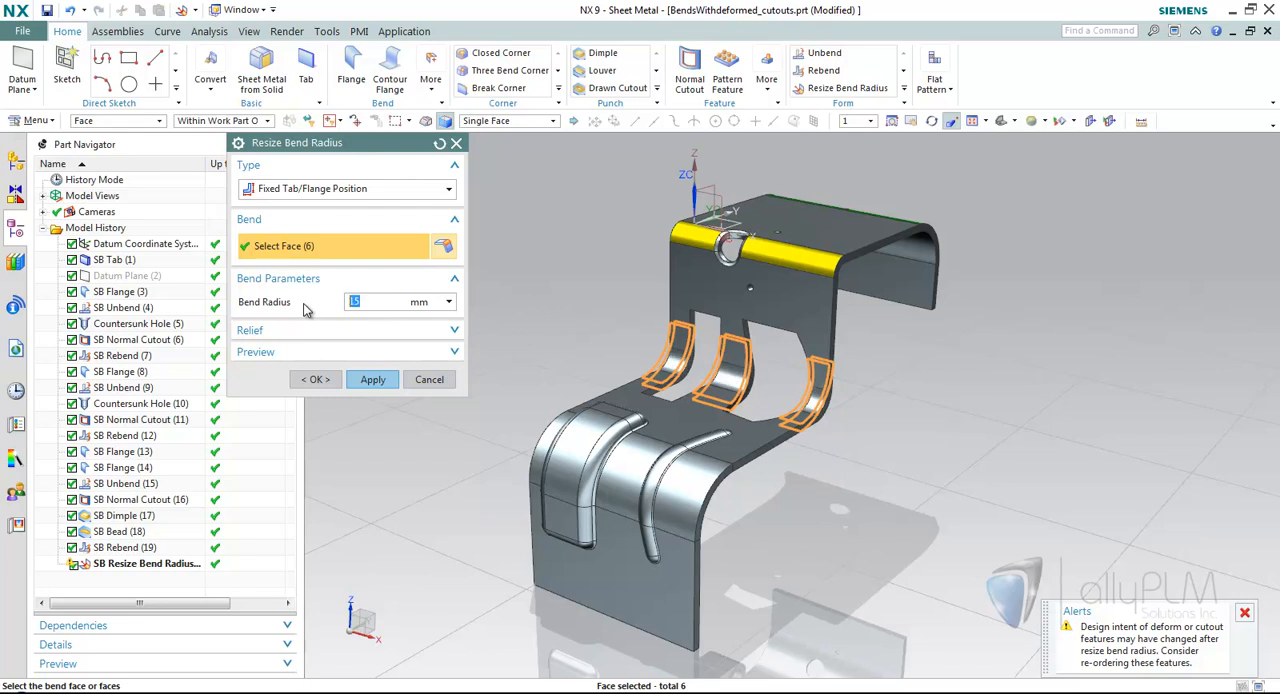
{"action": "left_click", "coordinate": [372, 380]}
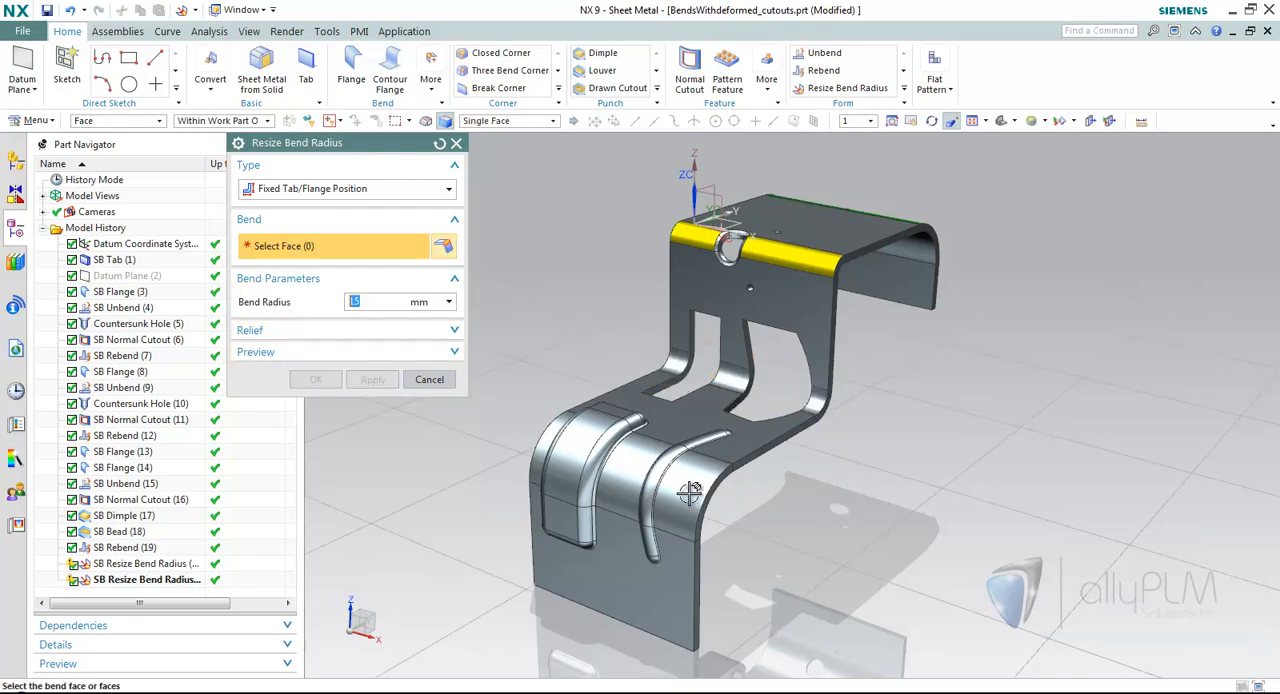
Resize the lower front bend with the dimple and bead to a 20 mm bend radius.
{"action": "left_click", "coordinate": [629, 472]}
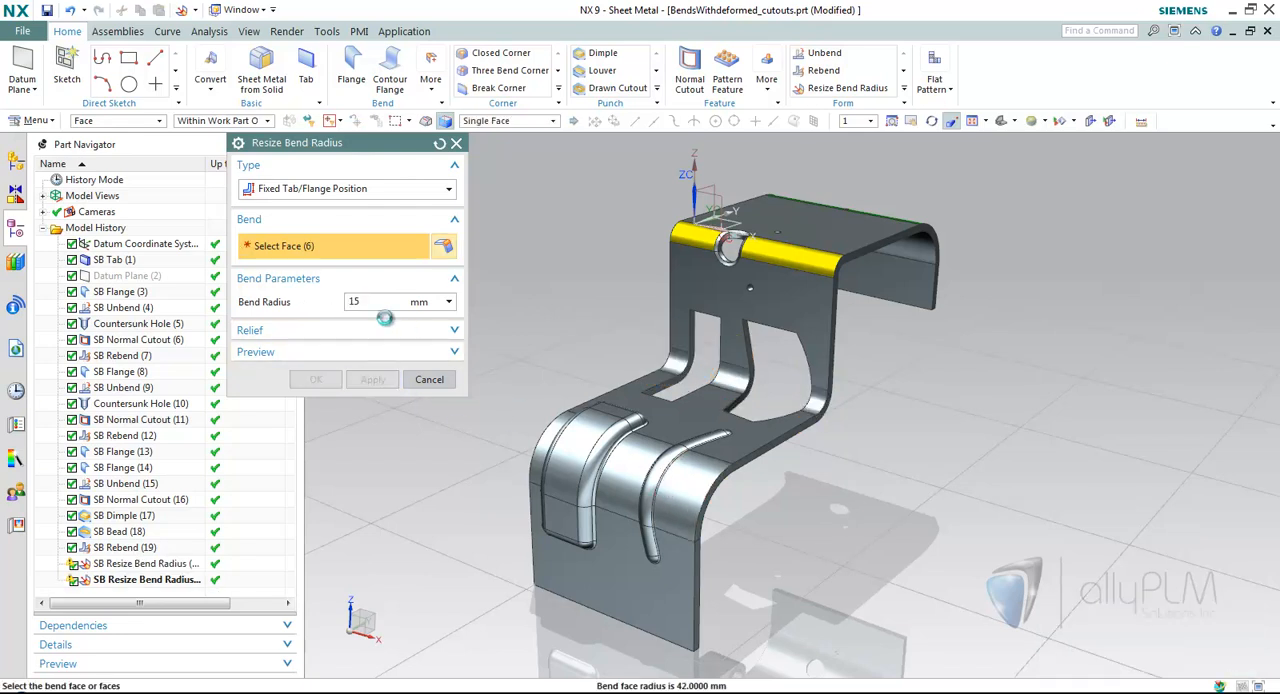
{"action": "left_click", "coordinate": [370, 303]}
{"action": "type", "text": "20"}
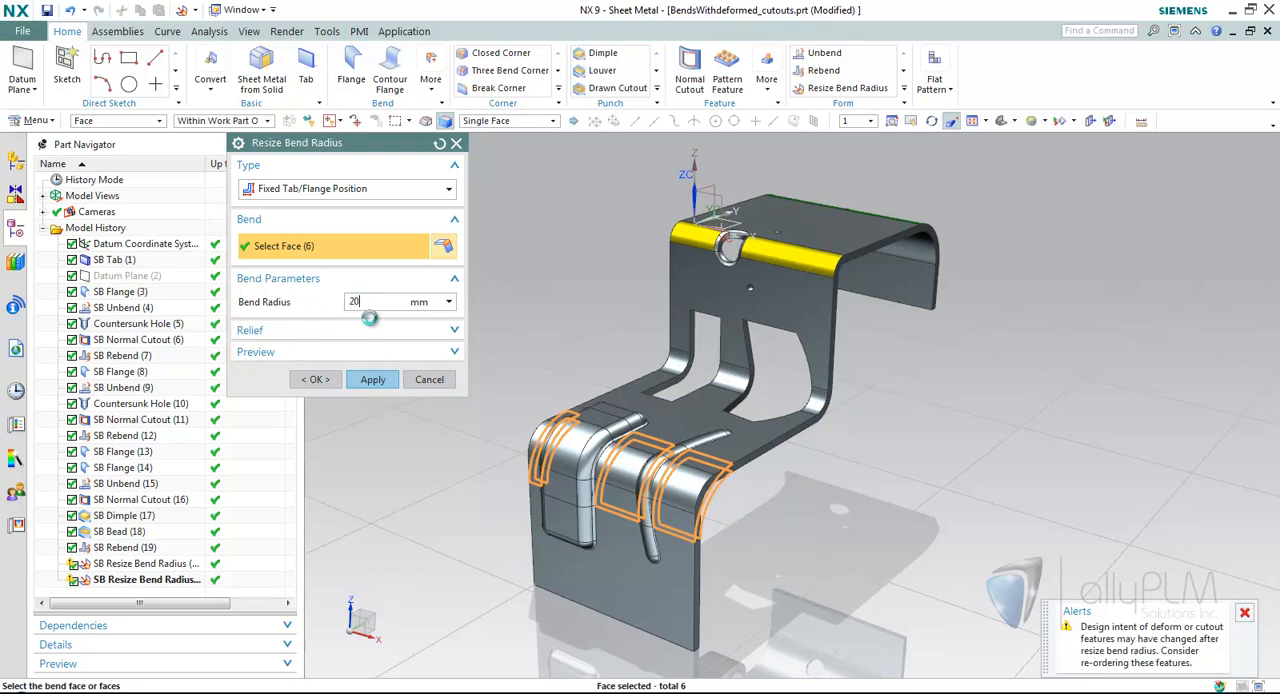
{"action": "left_click", "coordinate": [331, 380]}
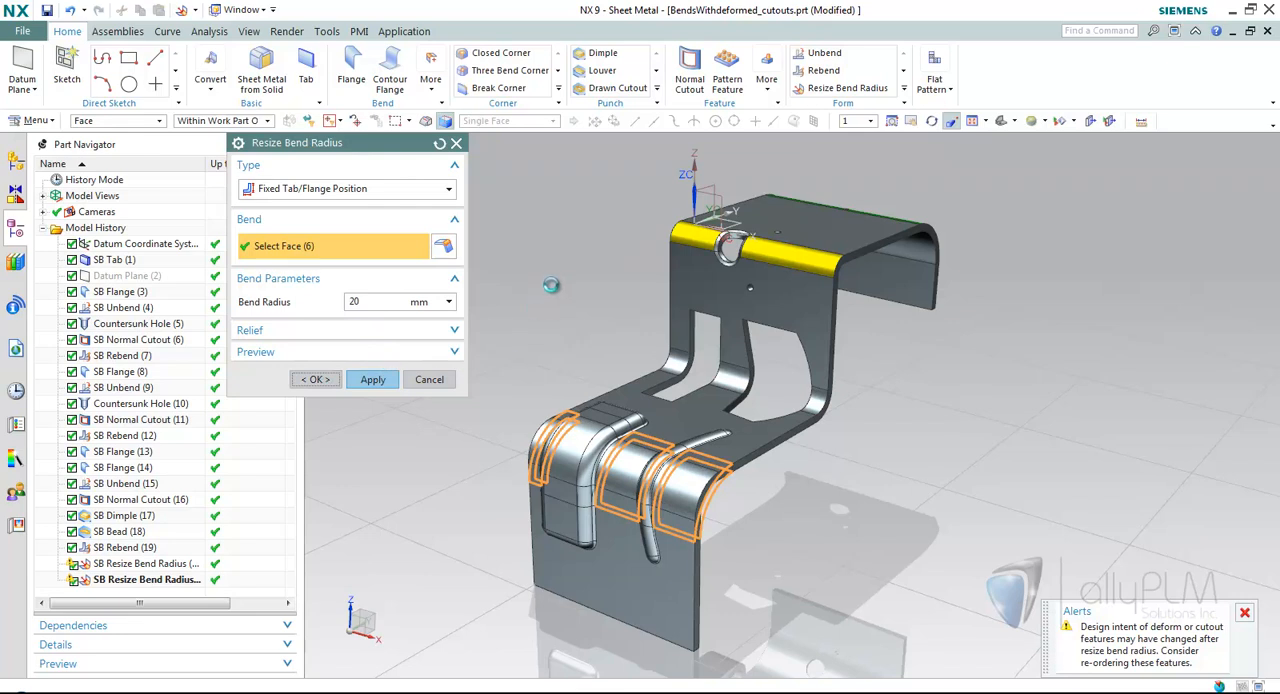
{"action": "middle_click_drag", "start_coordinate": [556, 283], "coordinate": [531, 277]}
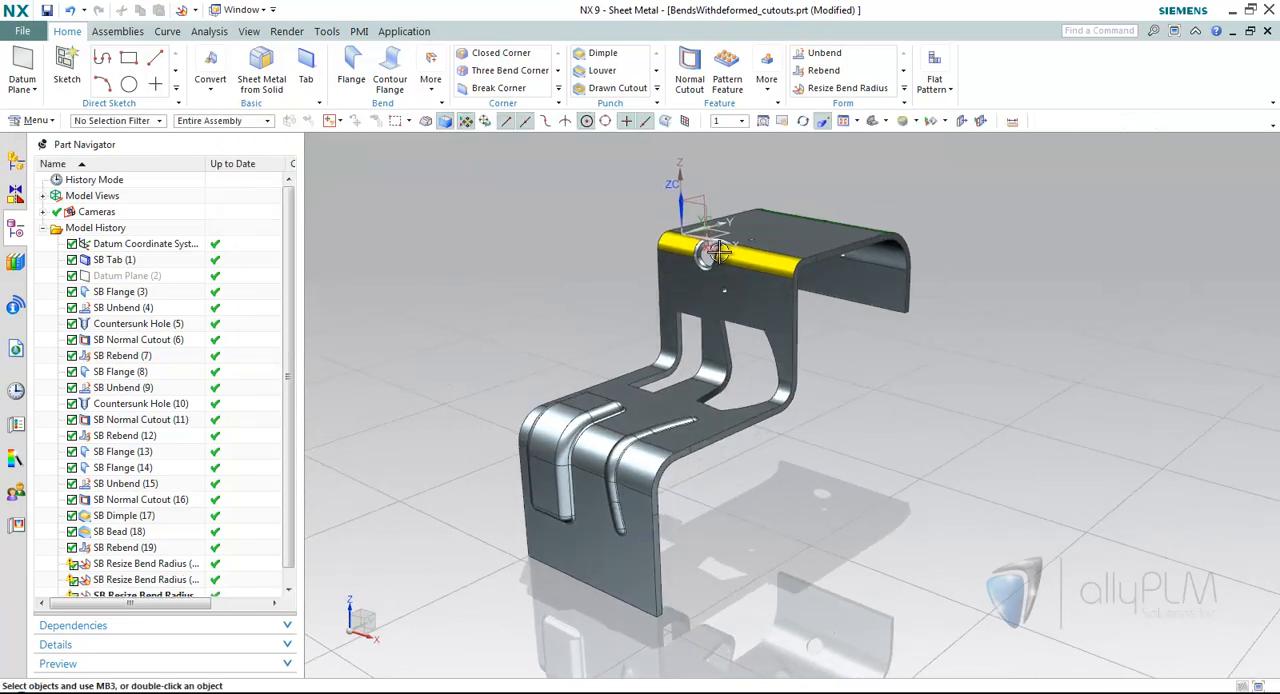
{"action": "middle_click_drag", "start_coordinate": [549, 213], "coordinate": [514, 210]}
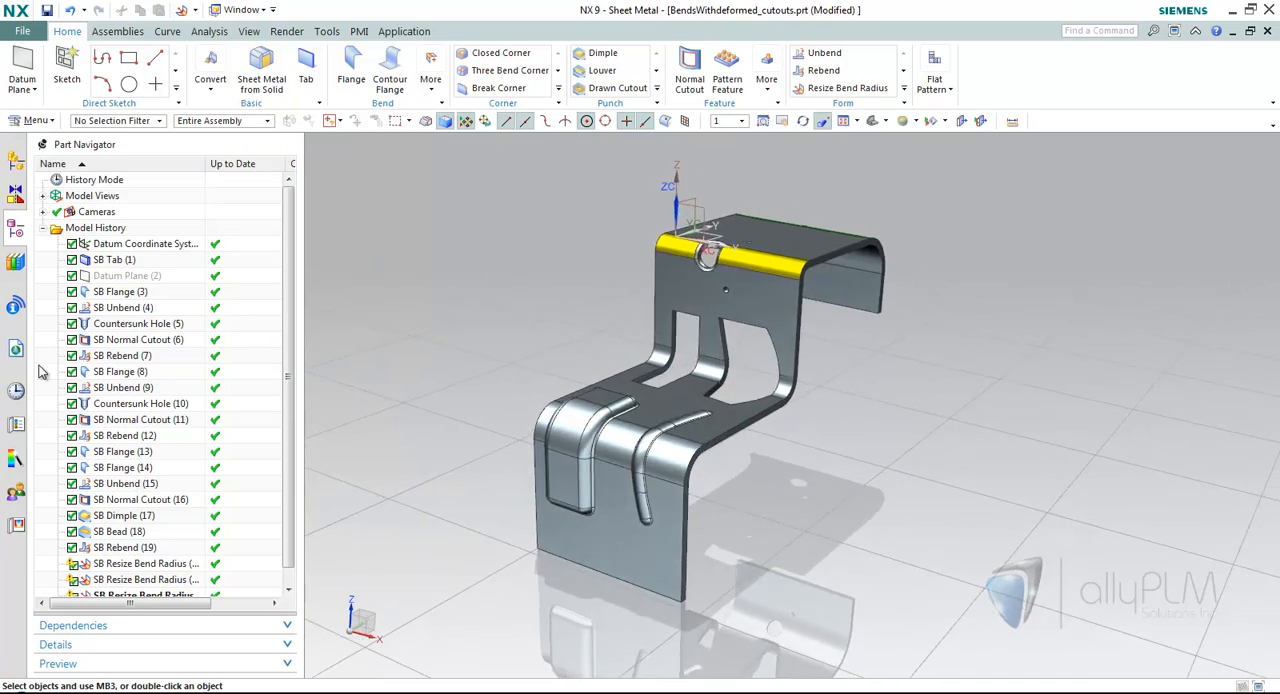
Open the part sheet_metal_model1.prt from the history and show its model history.
{"action": "left_click", "coordinate": [15, 390]}
{"action": "left_click", "coordinate": [133, 538]}
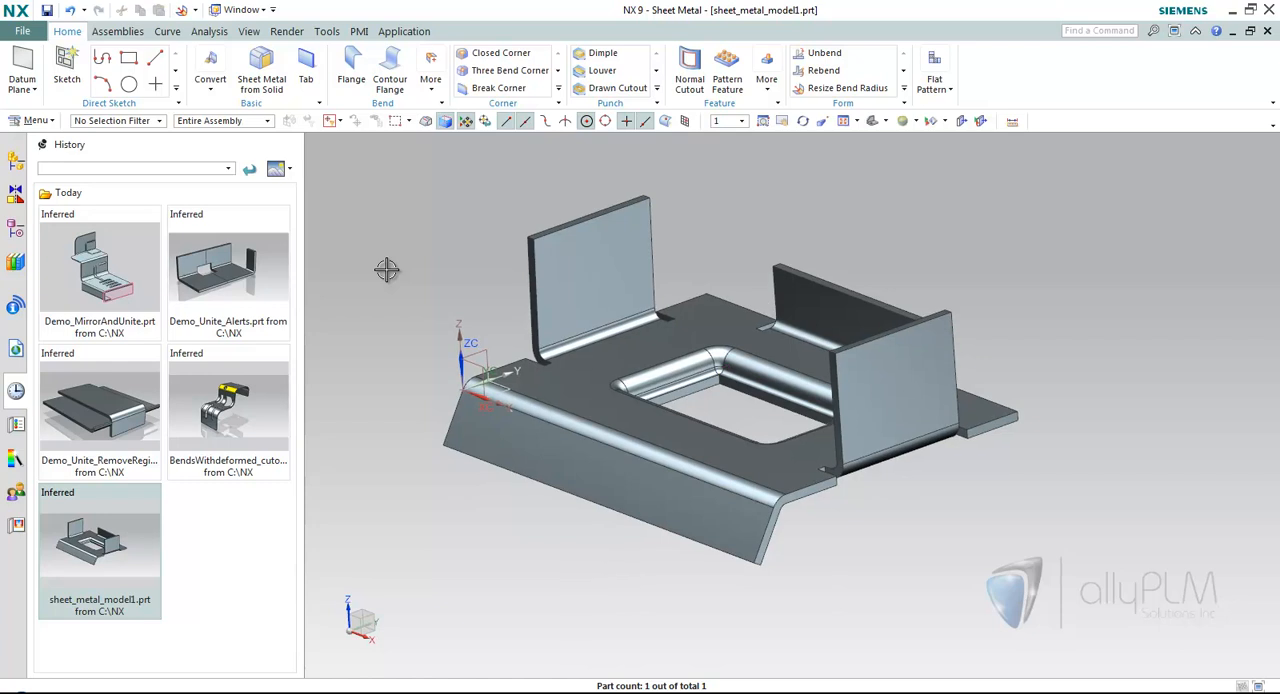
{"action": "left_click", "coordinate": [15, 228]}
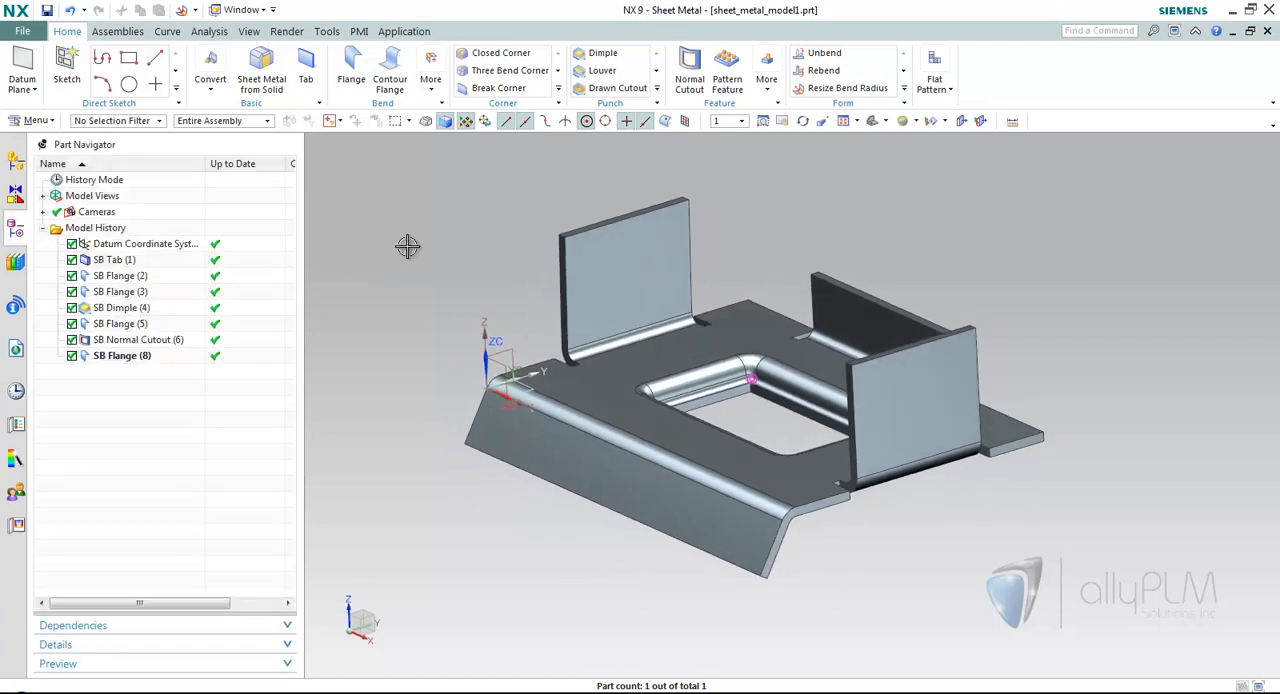
Review the default callouts in the Flat Pattern Display settings of the Sheet Metal Preferences.
{"action": "left_click", "coordinate": [21, 35]}
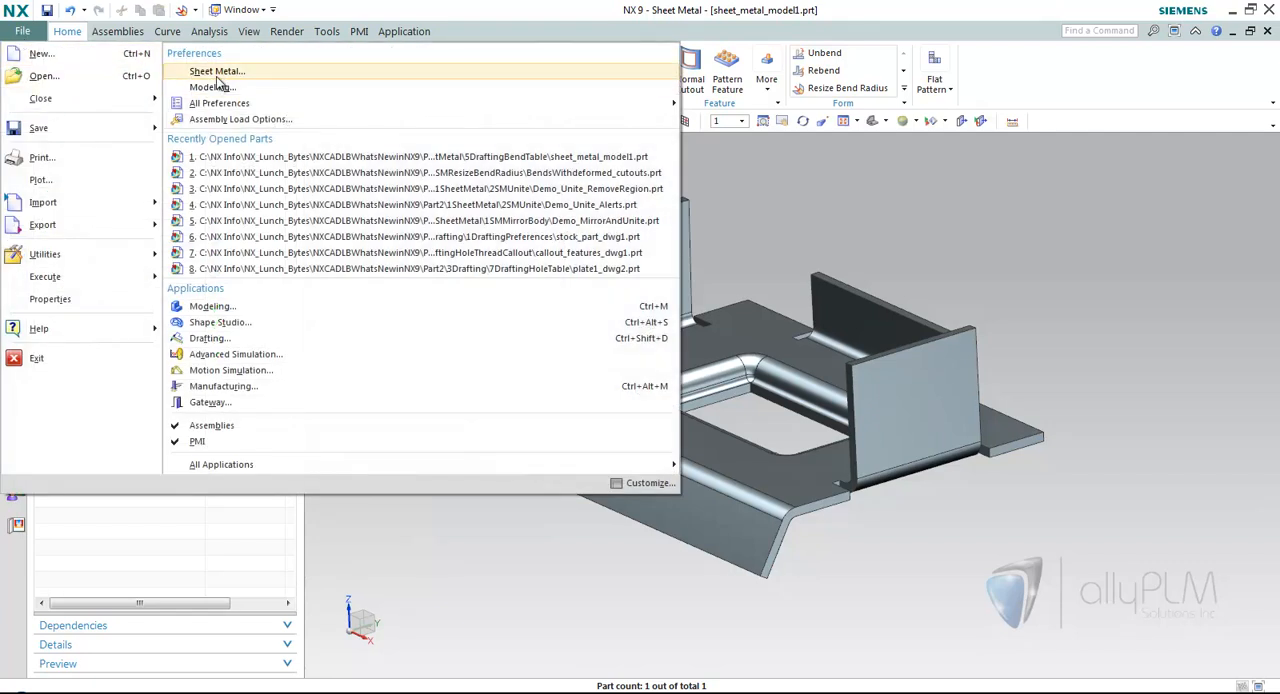
{"action": "left_click", "coordinate": [218, 75]}
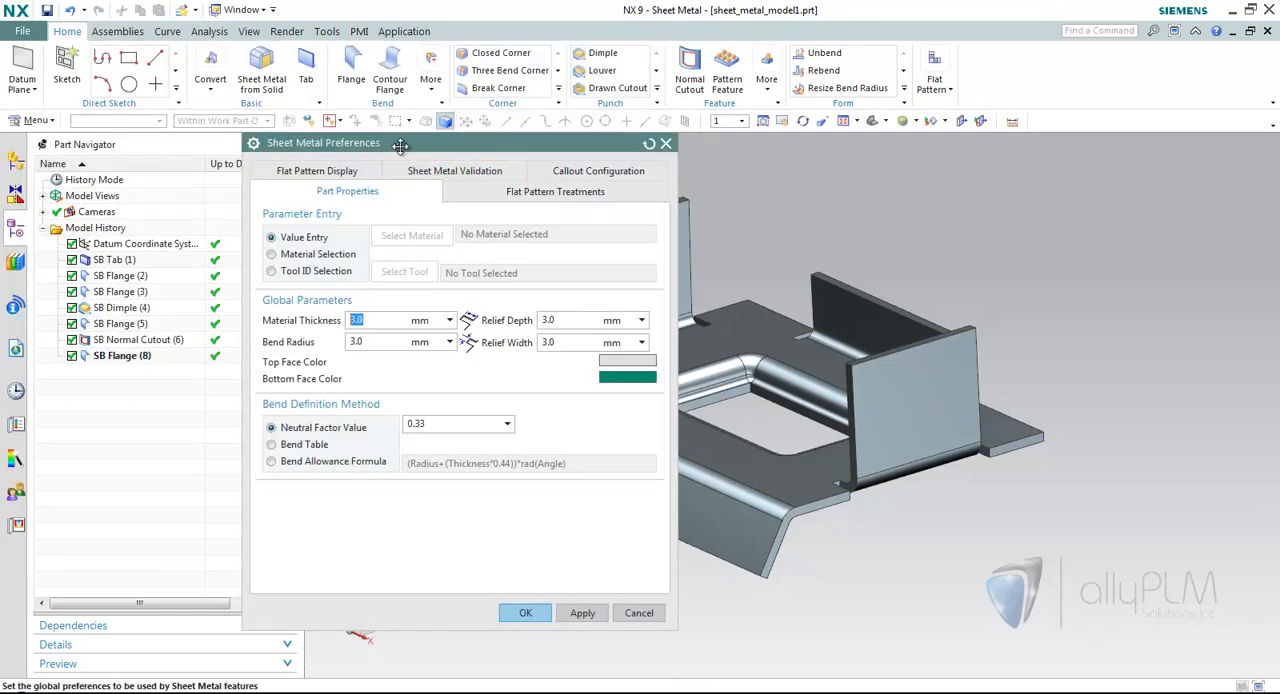
{"action": "left_click", "coordinate": [290, 177]}
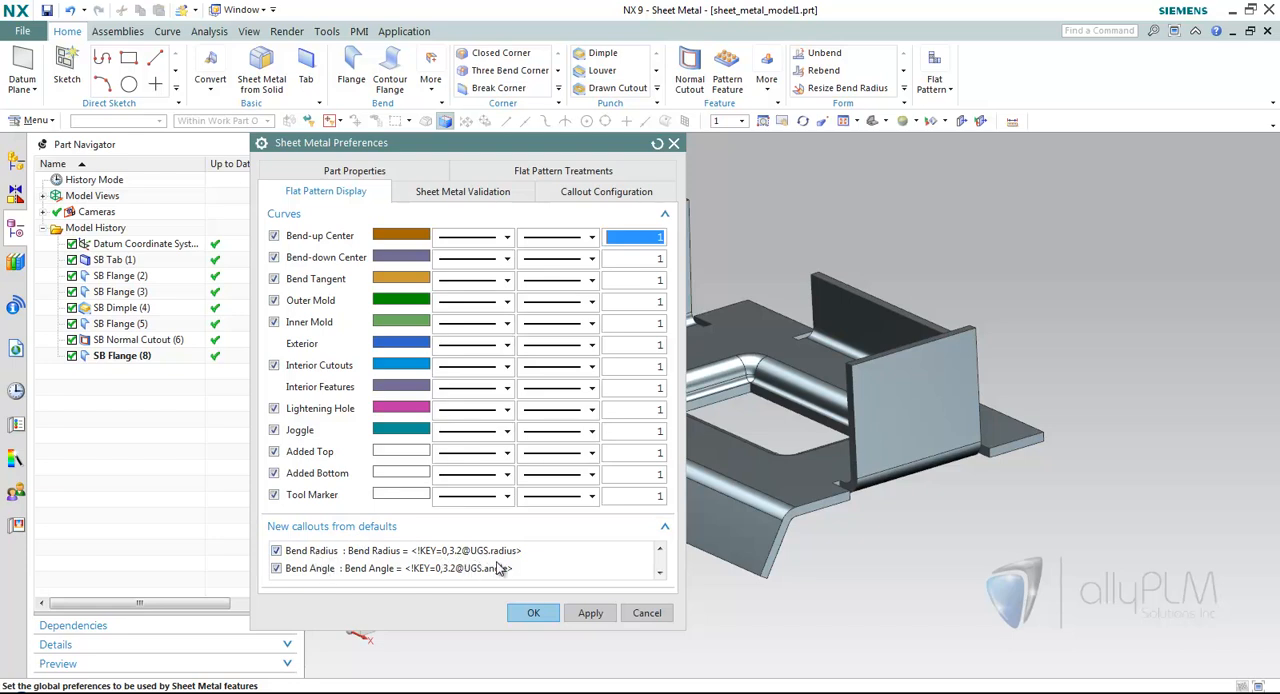
{"action": "left_click", "coordinate": [659, 575]}
{"action": "left_click", "coordinate": [659, 575]}
{"action": "left_click", "coordinate": [659, 575]}
{"action": "left_click", "coordinate": [659, 575]}
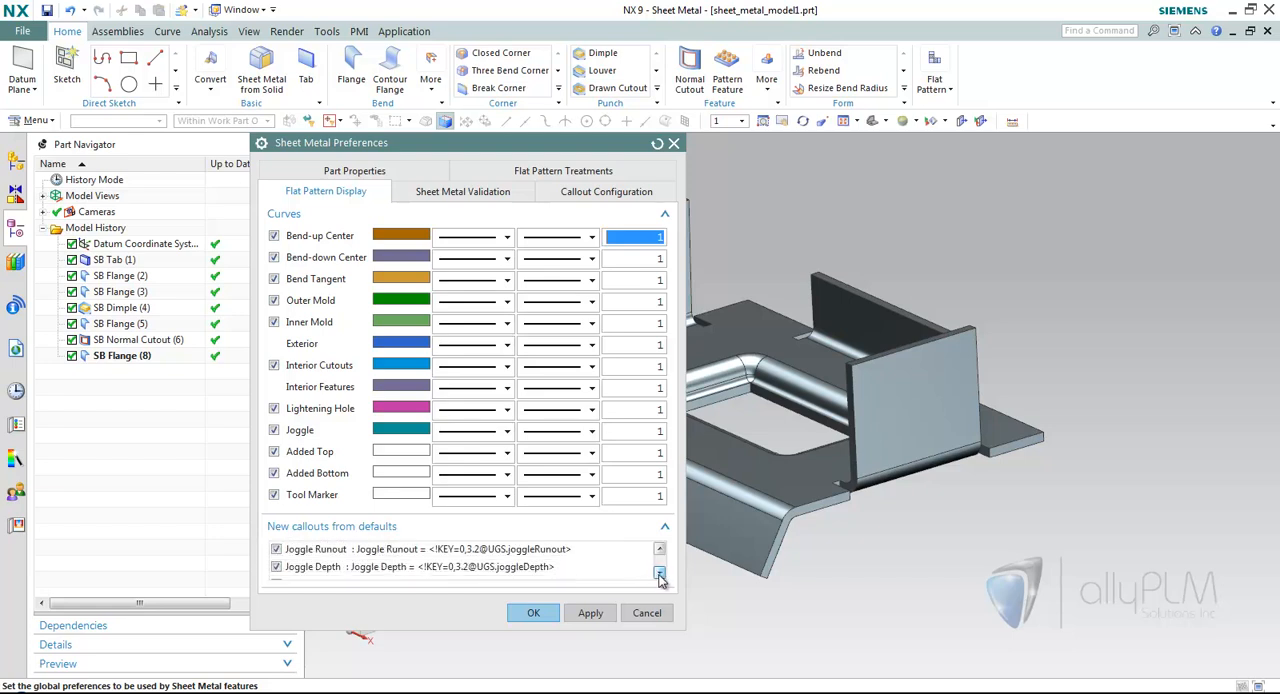
Accept the preferences and create a flat pattern of the part using the base tab's top face as the upward face.
{"action": "left_click", "coordinate": [533, 613]}
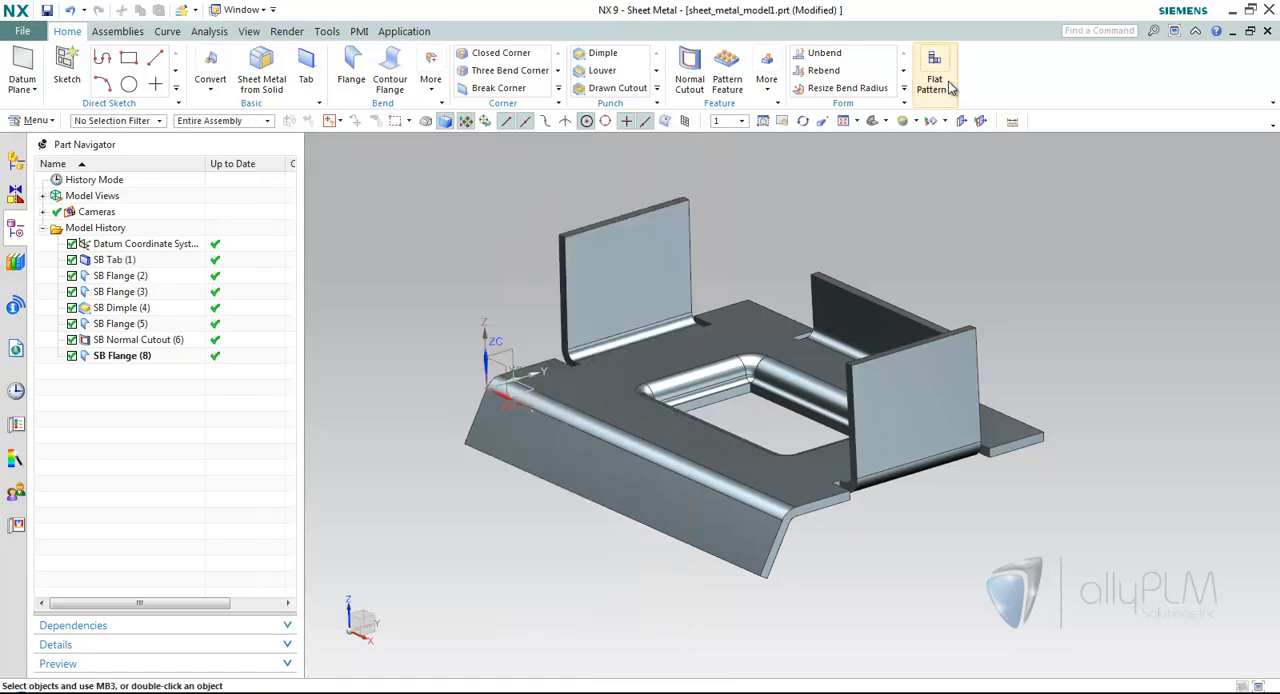
{"action": "left_click", "coordinate": [948, 88]}
{"action": "left_click", "coordinate": [945, 134]}
{"action": "left_click", "coordinate": [638, 355]}
{"action": "left_click", "coordinate": [339, 414]}
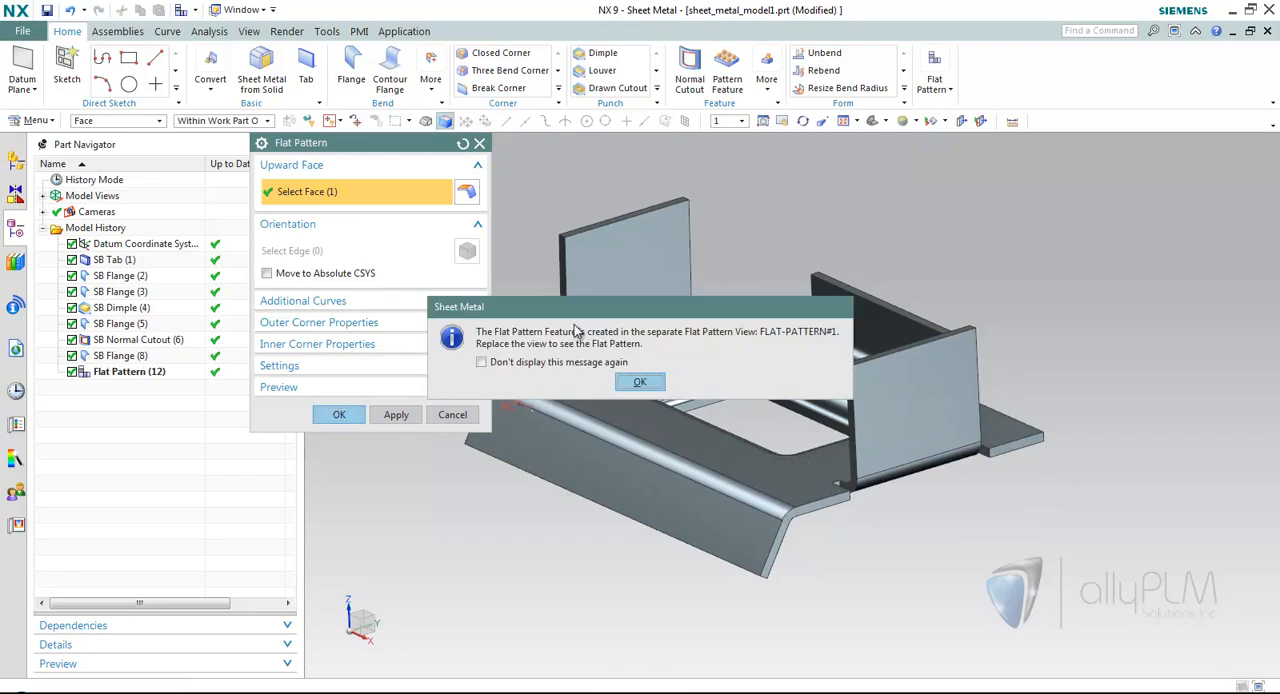
{"action": "left_click", "coordinate": [638, 382]}
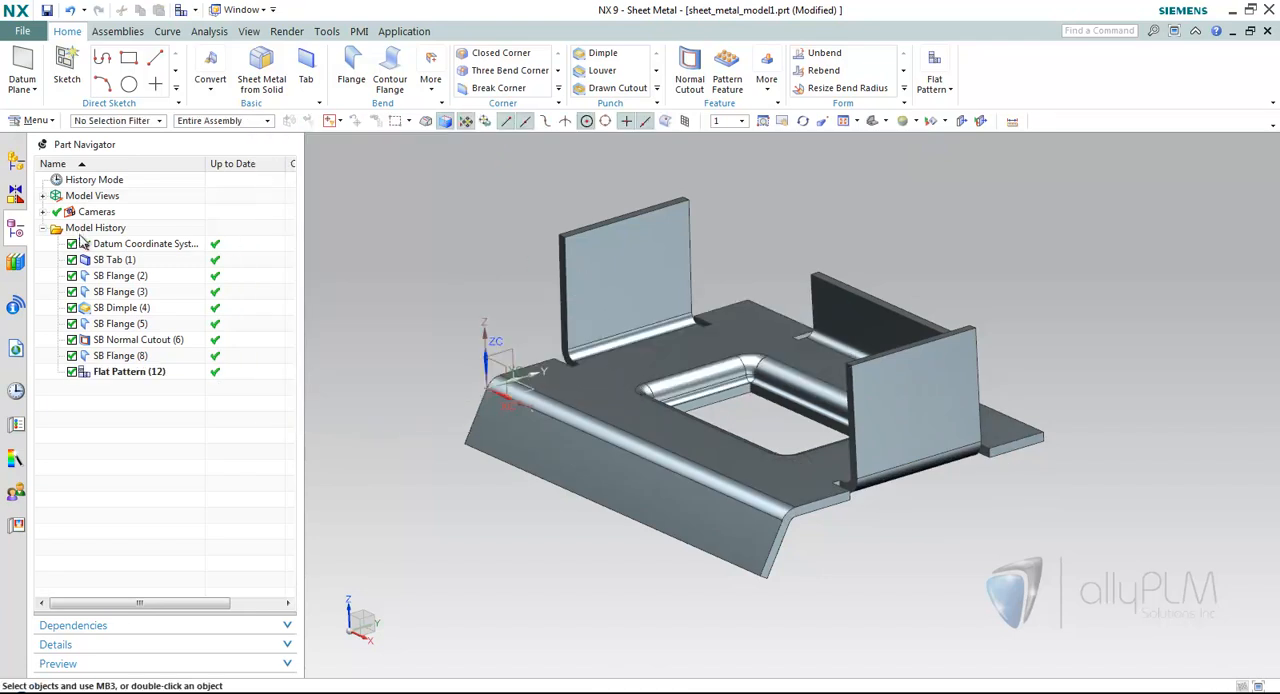
Display the FLAT-PATTERN#1 model view to inspect the unfolded part and its bend callouts.
{"action": "left_click", "coordinate": [43, 196]}
{"action": "double_click", "coordinate": [140, 243]}
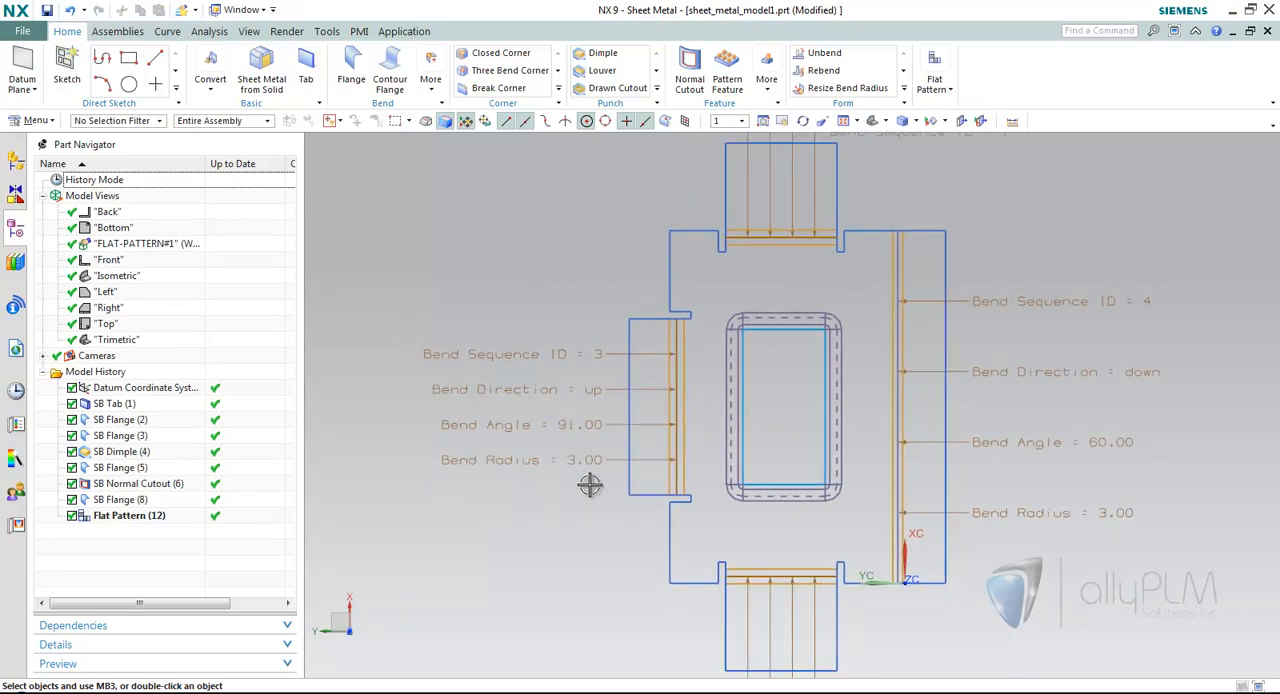
{"action": "scroll", "coordinate": [517, 483], "scroll_direction": "down", "scroll_amount": 1}
{"action": "scroll", "coordinate": [740, 265], "scroll_direction": "down", "scroll_amount": 1}
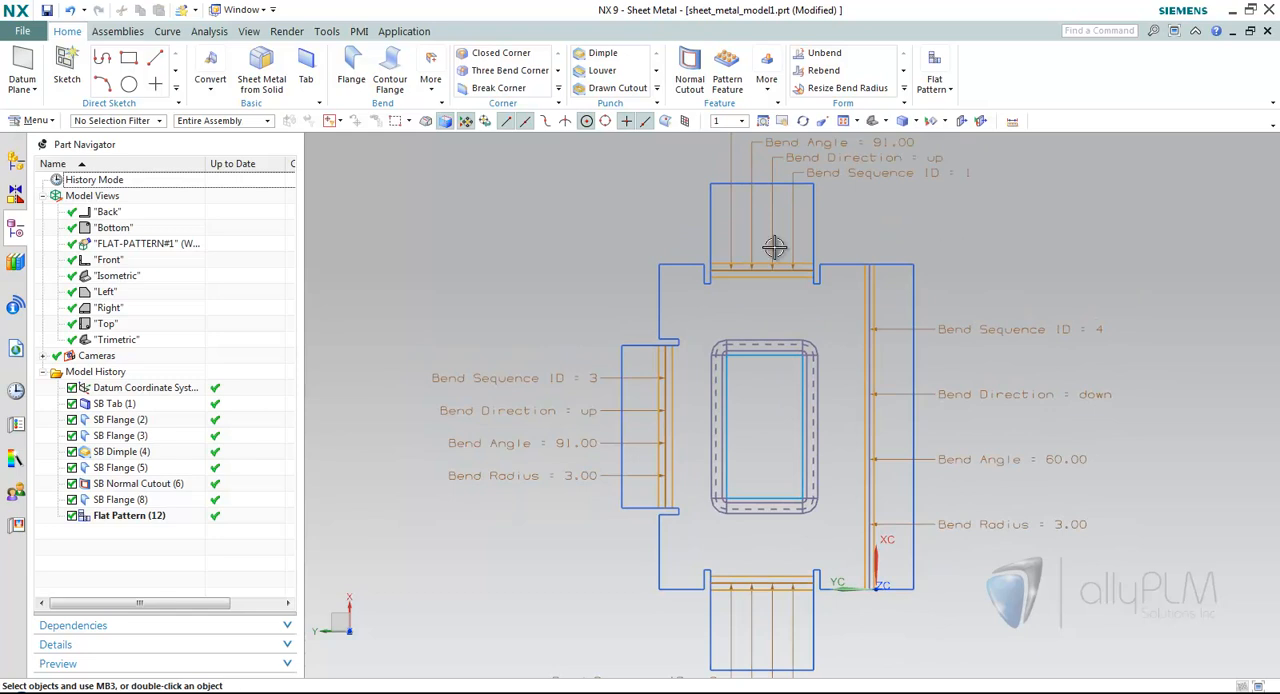
Spread out the four callouts of the bend with sequence ID 3 by repositioning each one beside its flange.
{"action": "left_click_drag", "start_coordinate": [500, 379], "coordinate": [497, 339]}
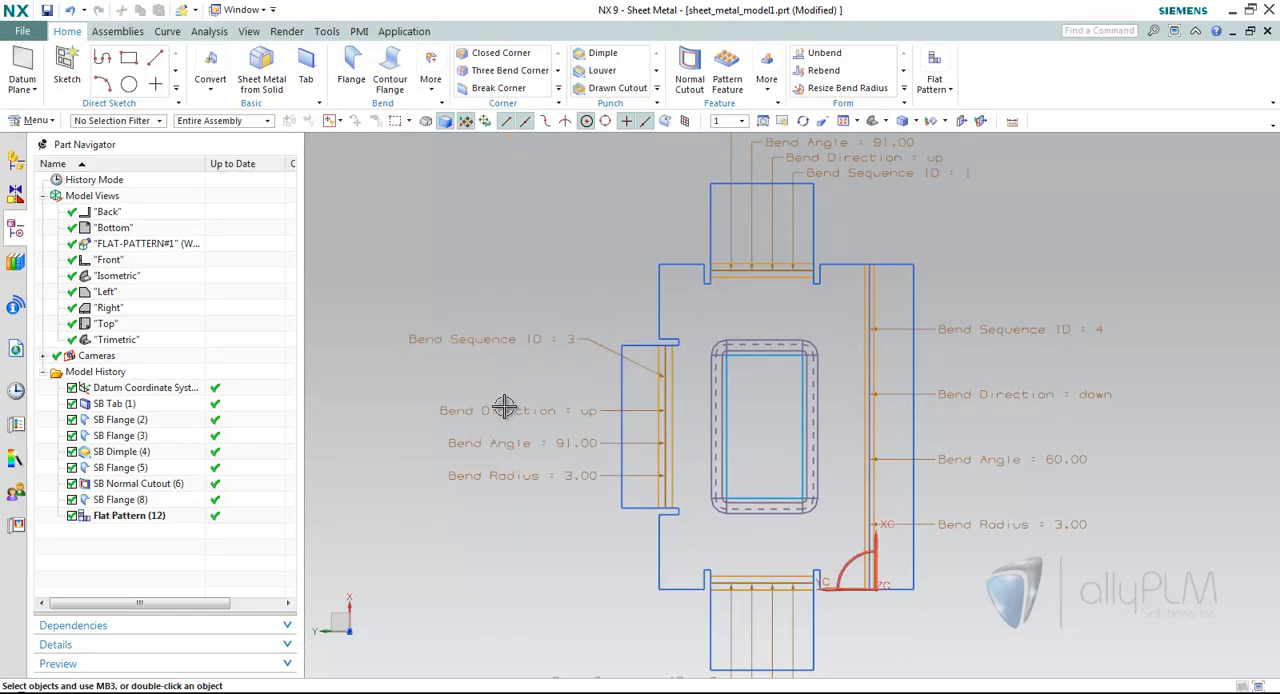
{"action": "left_click_drag", "start_coordinate": [505, 410], "coordinate": [504, 392]}
{"action": "left_click_drag", "start_coordinate": [504, 437], "coordinate": [503, 427]}
{"action": "left_click_drag", "start_coordinate": [517, 474], "coordinate": [506, 500]}
{"action": "scroll", "coordinate": [614, 579], "scroll_direction": "up", "scroll_amount": 3}
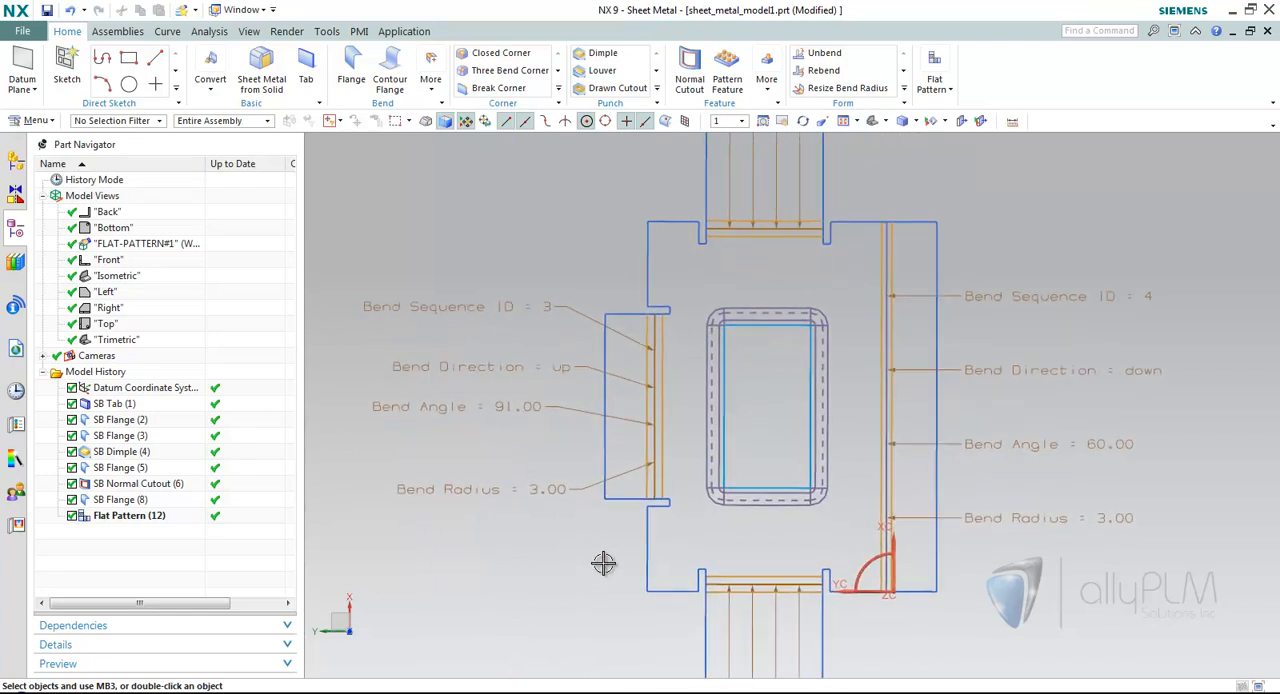
Reattach the Bend Radius callout's leader to the lower end of the sequence ID 3 bend line and move the callout farther down.
{"action": "double_click", "coordinate": [564, 480]}
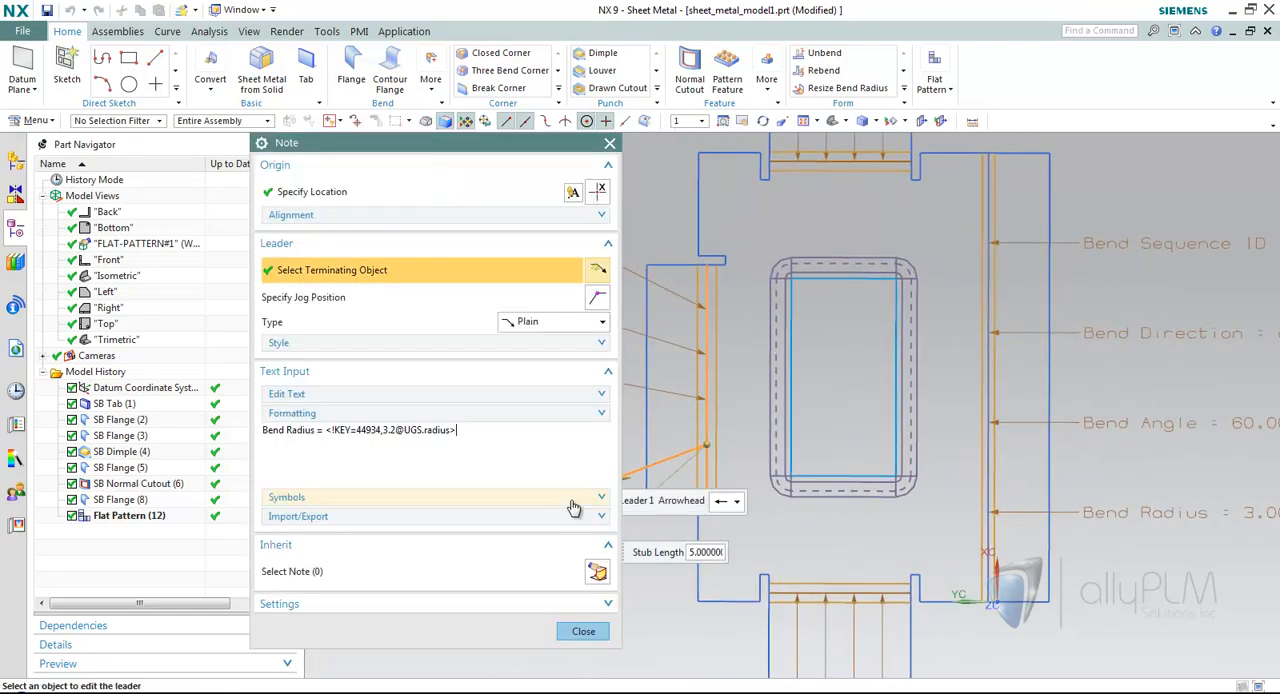
{"action": "middle_click_drag", "start_coordinate": [764, 540], "coordinate": [836, 541], "text": "shift"}
{"action": "scroll", "coordinate": [806, 533], "scroll_direction": "up", "scroll_amount": 1}
{"action": "scroll", "coordinate": [806, 533], "scroll_direction": "up", "scroll_amount": 1}
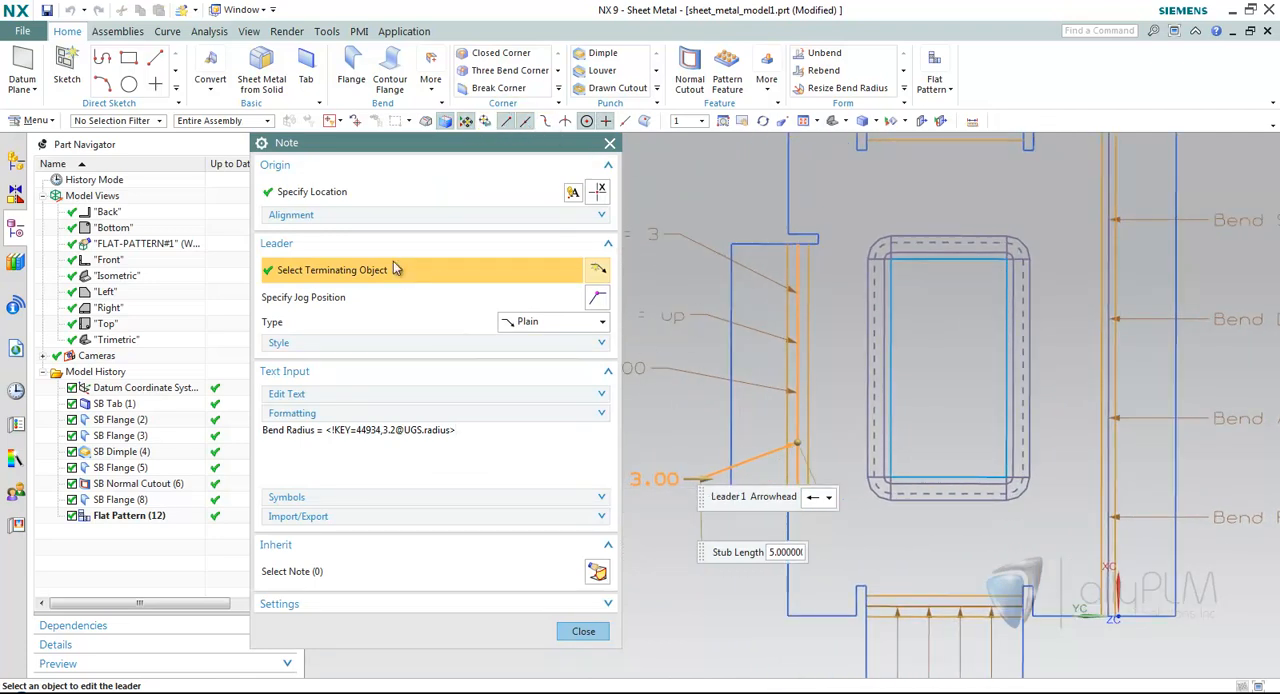
{"action": "middle_click_drag", "start_coordinate": [826, 462], "coordinate": [814, 456], "text": "shift"}
{"action": "scroll", "coordinate": [814, 456], "scroll_direction": "up", "scroll_amount": 1}
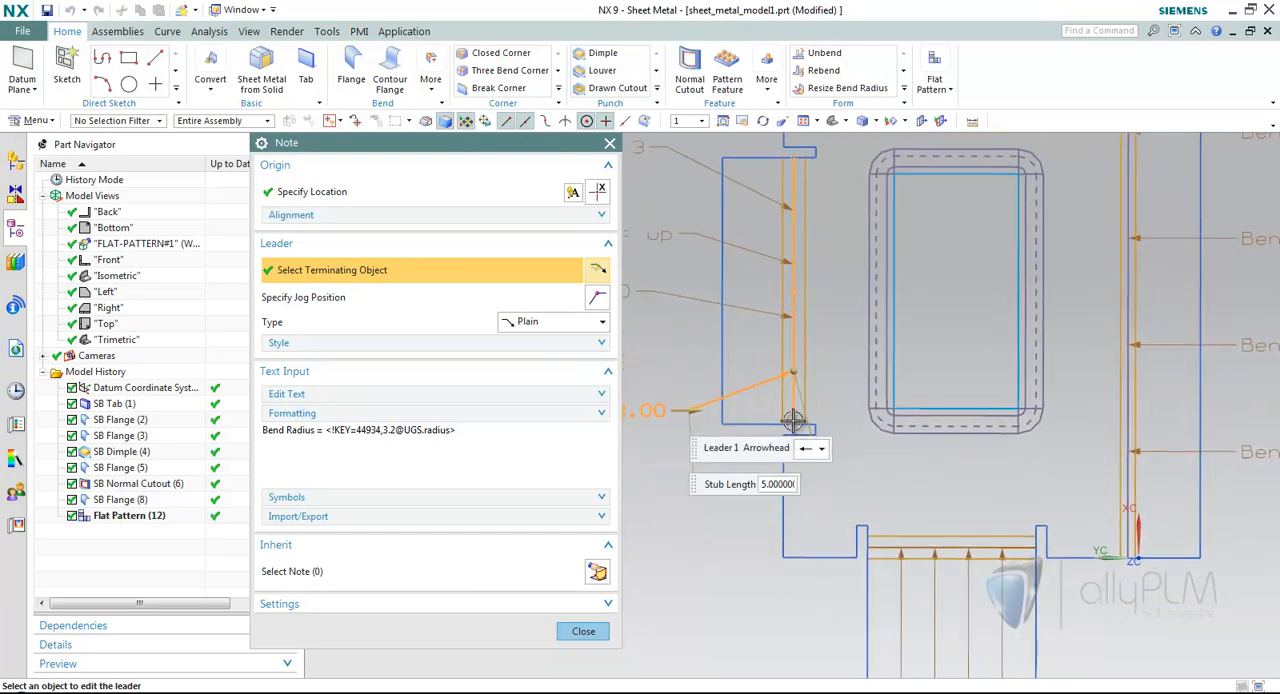
{"action": "left_click", "coordinate": [792, 424]}
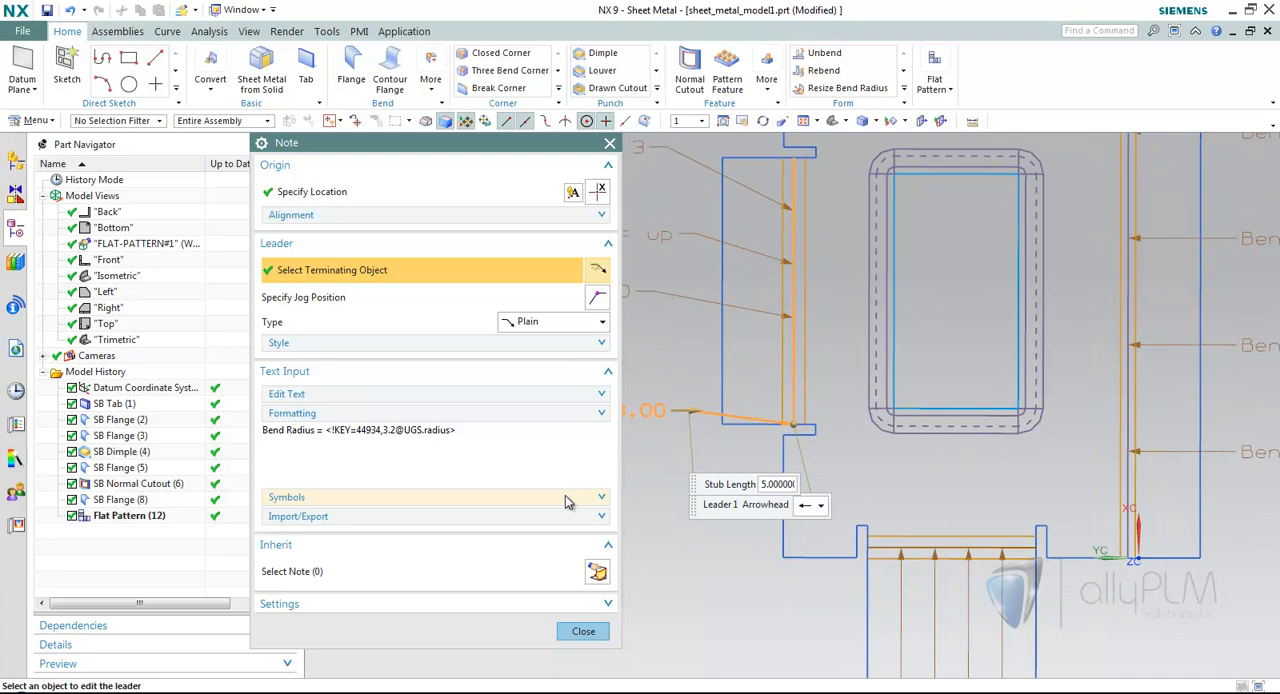
{"action": "left_click", "coordinate": [598, 638]}
{"action": "left_click_drag", "start_coordinate": [573, 414], "coordinate": [562, 452]}
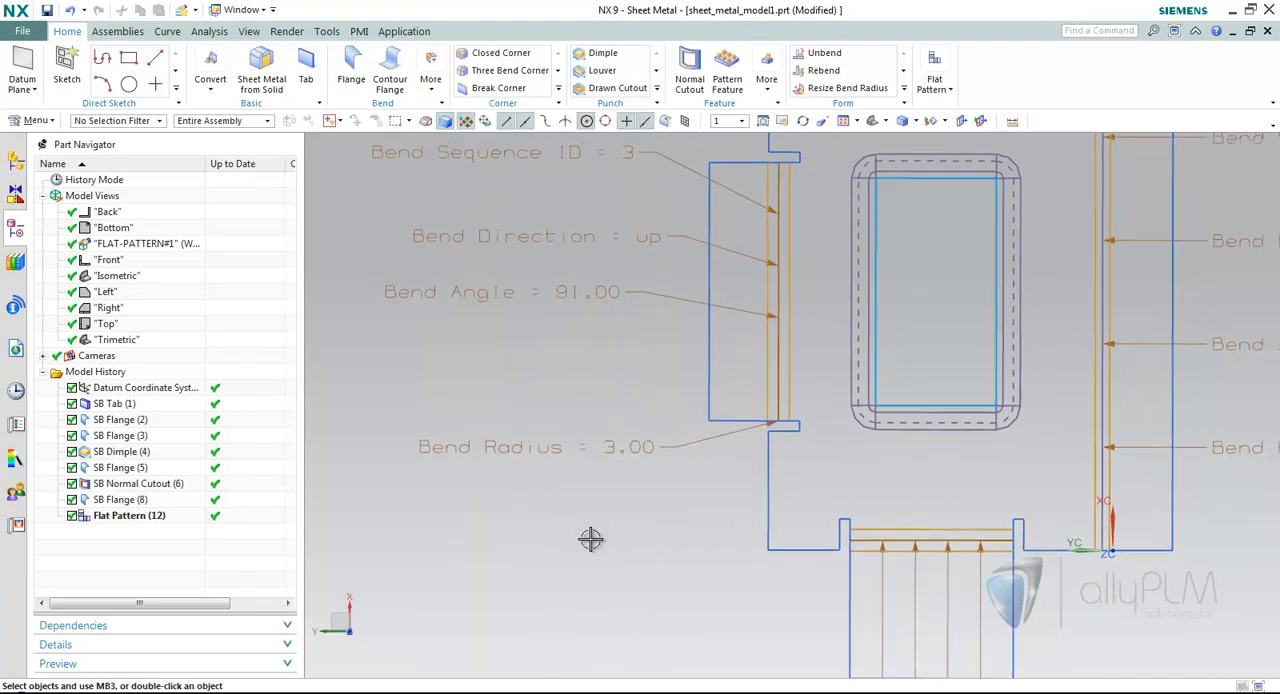
{"action": "scroll", "coordinate": [591, 539], "scroll_direction": "down", "scroll_amount": 5}
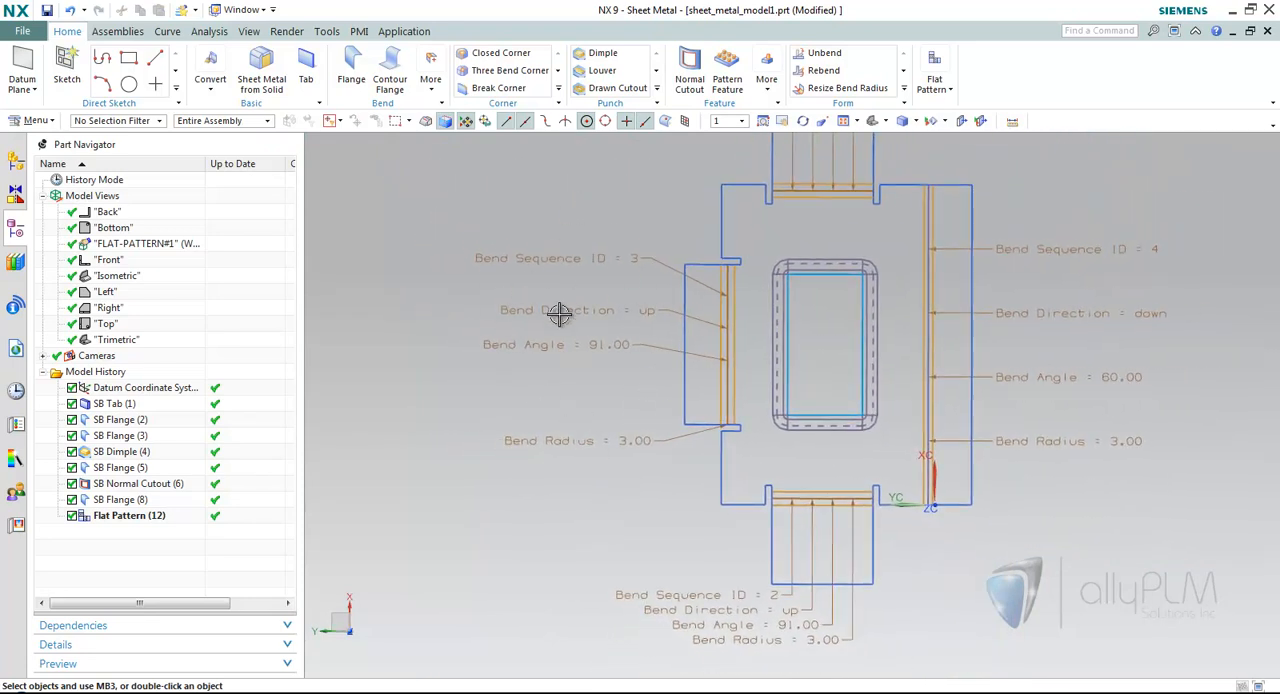
{"action": "scroll", "coordinate": [587, 318], "scroll_direction": "down", "scroll_amount": 2}
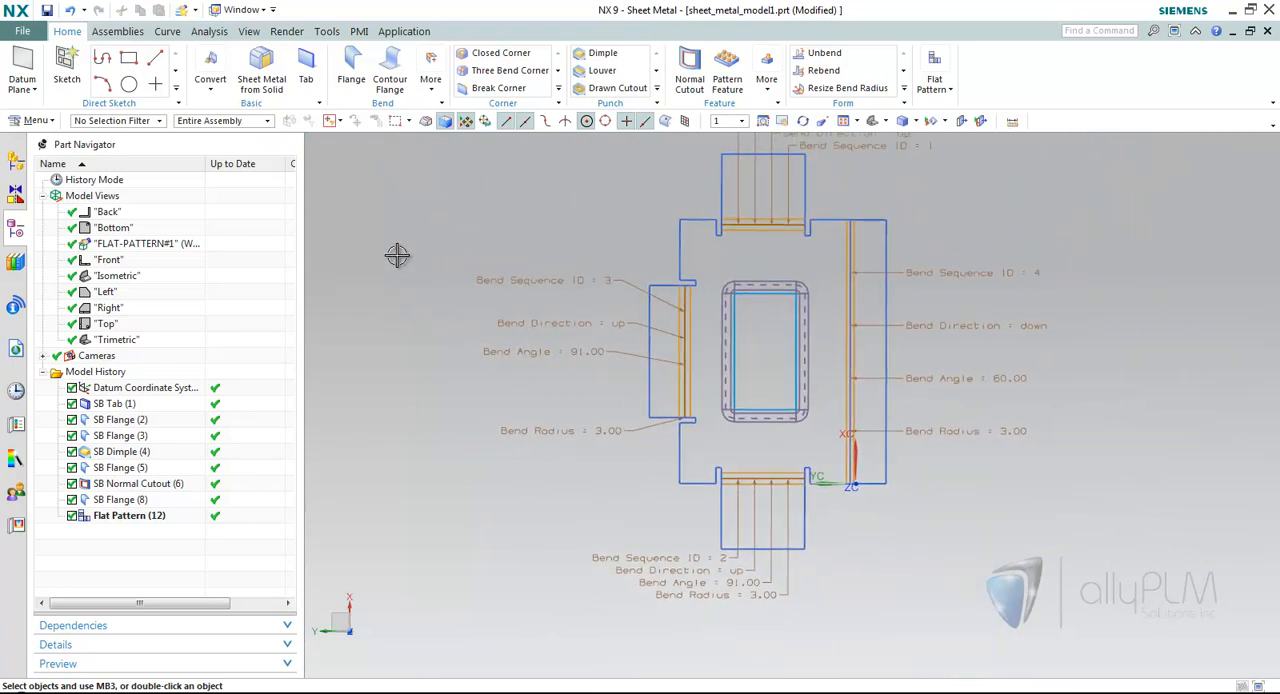
Return to the Trimetric view and delete the flat pattern feature from the model history.
{"action": "double_click", "coordinate": [117, 339]}
{"action": "right_click", "coordinate": [157, 516]}
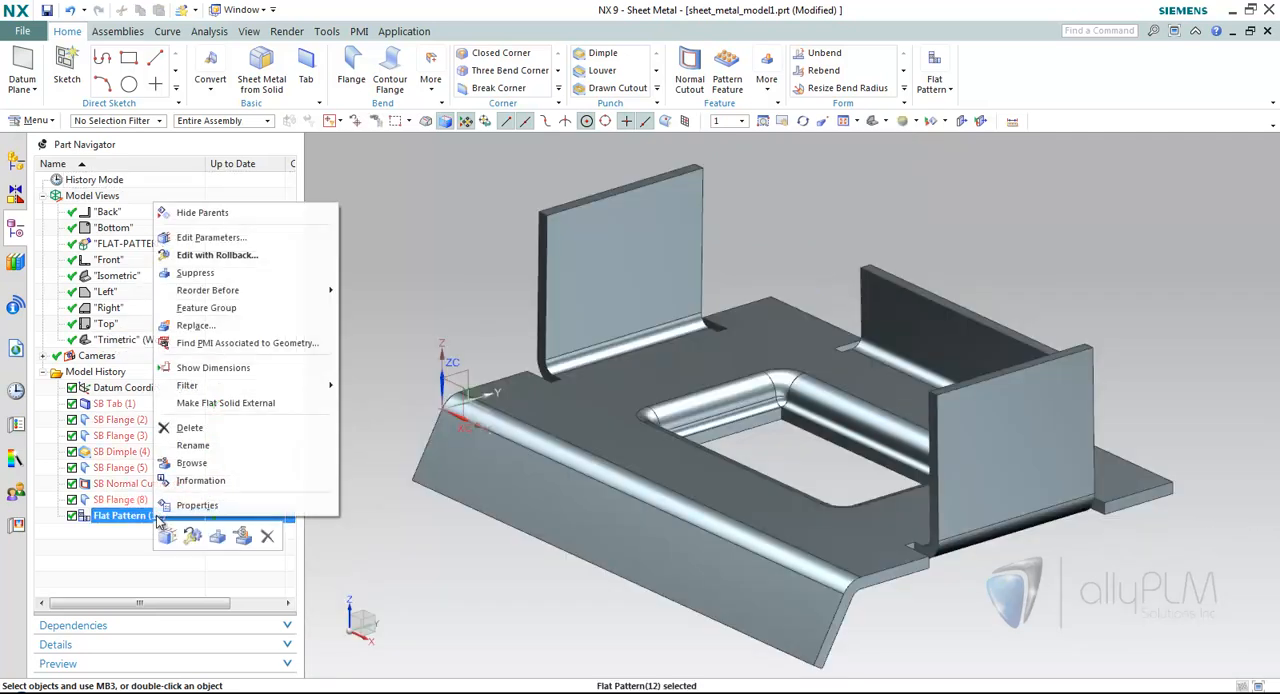
{"action": "left_click", "coordinate": [205, 428]}
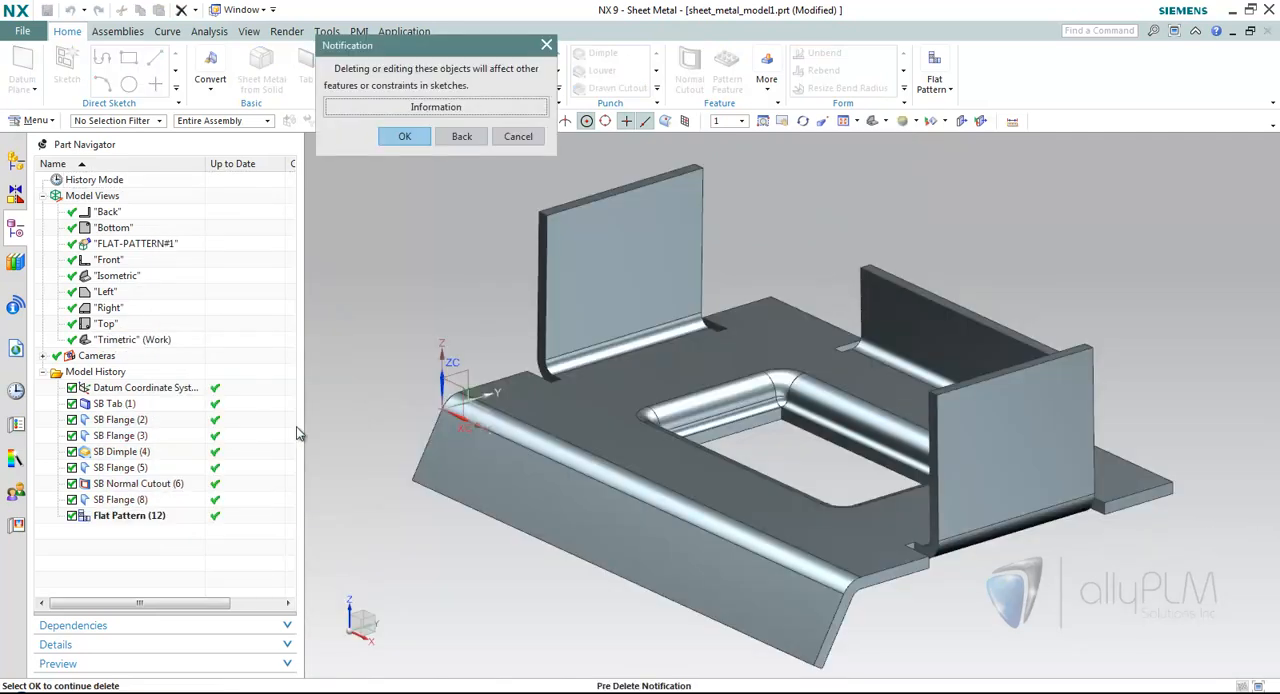
{"action": "left_click", "coordinate": [406, 136]}
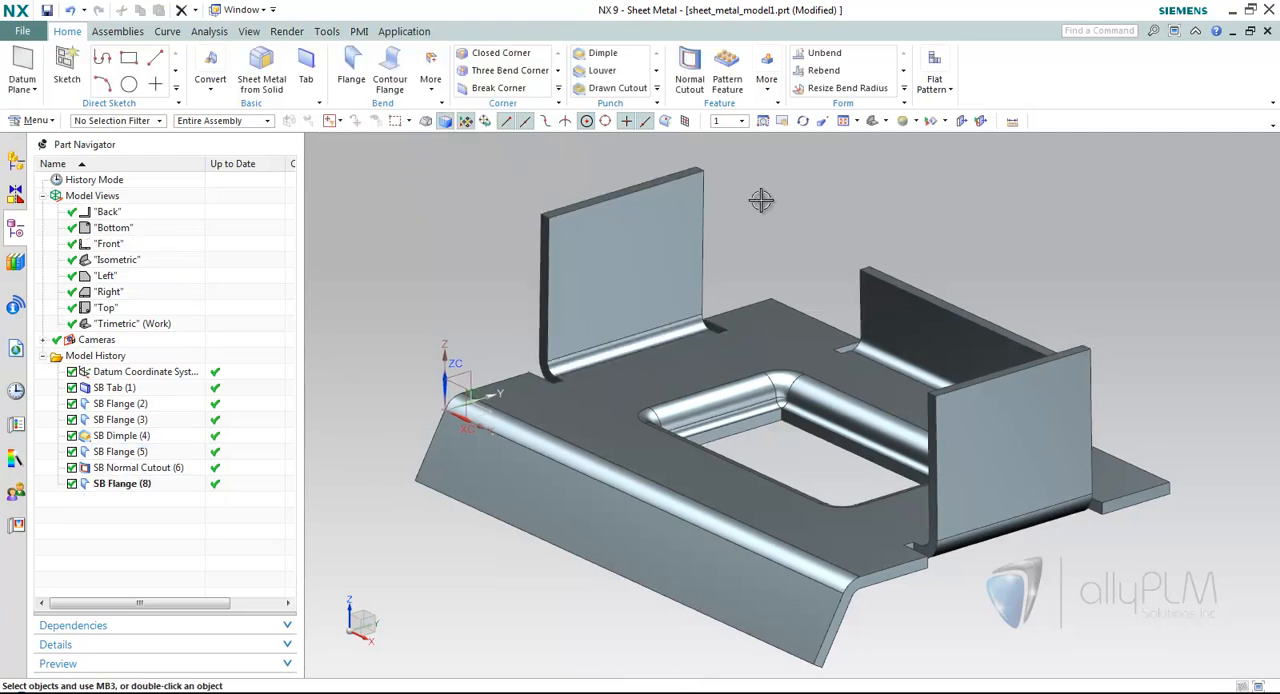
Exclude the Bend Radius, Bend Angle, Bend Direction and Hole Diameter default callouts in the Flat Pattern Display settings of the Sheet Metal Preferences.
{"action": "left_click", "coordinate": [34, 35]}
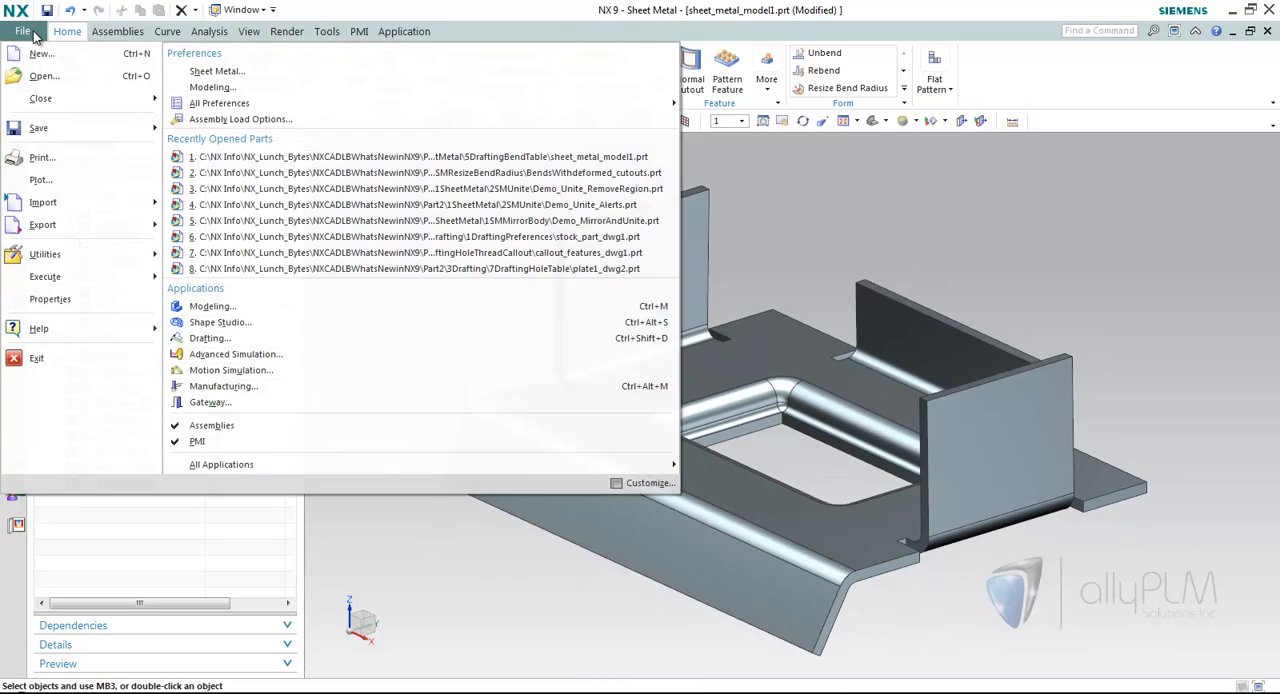
{"action": "left_click", "coordinate": [215, 71]}
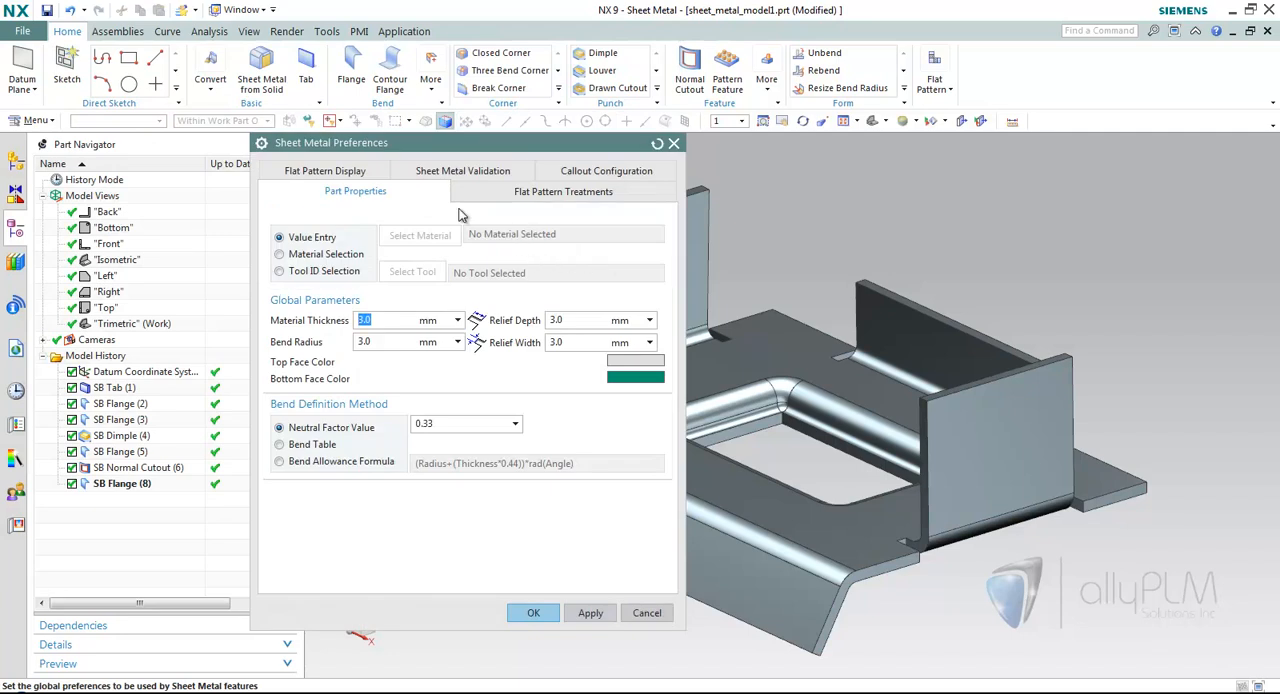
{"action": "left_click", "coordinate": [332, 171]}
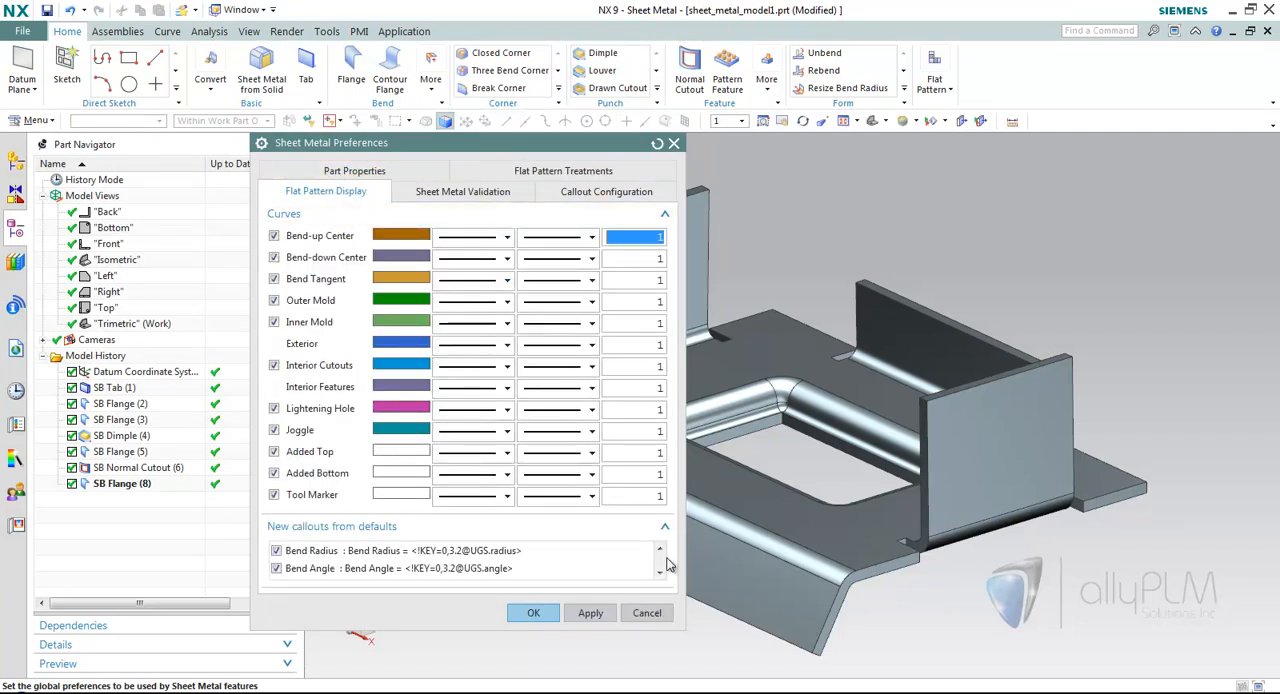
{"action": "left_click", "coordinate": [276, 550]}
{"action": "left_click", "coordinate": [276, 568]}
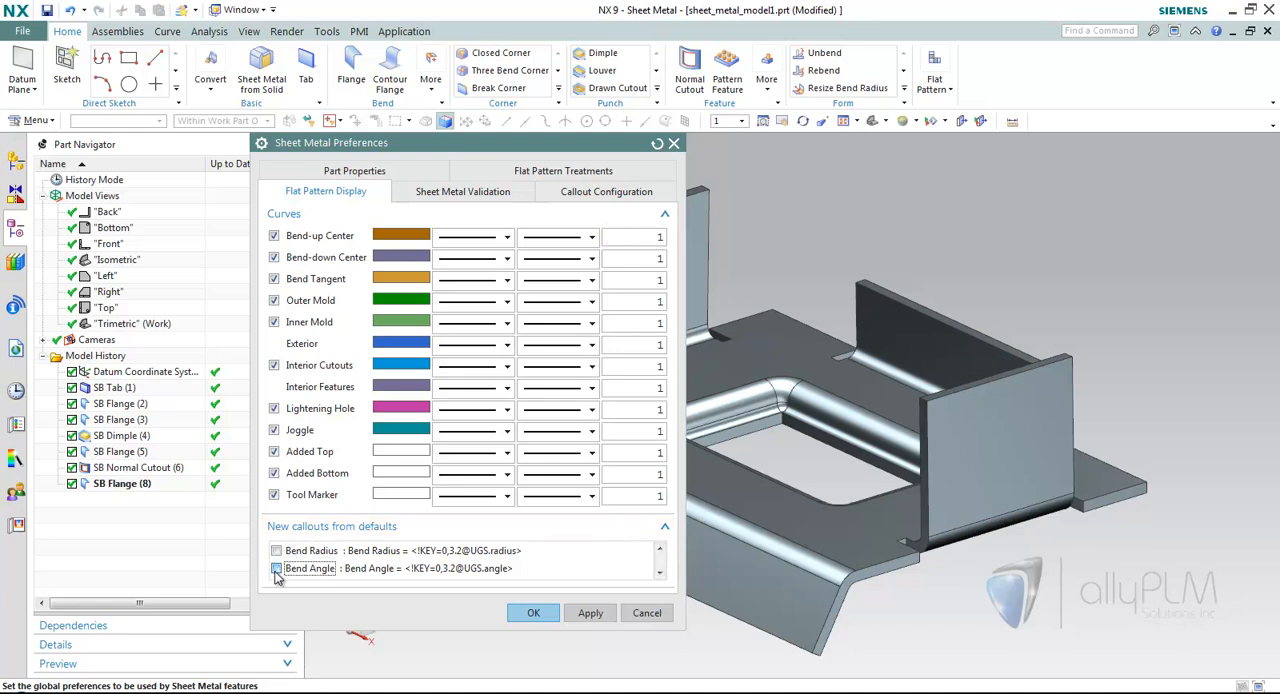
{"action": "left_click", "coordinate": [659, 573]}
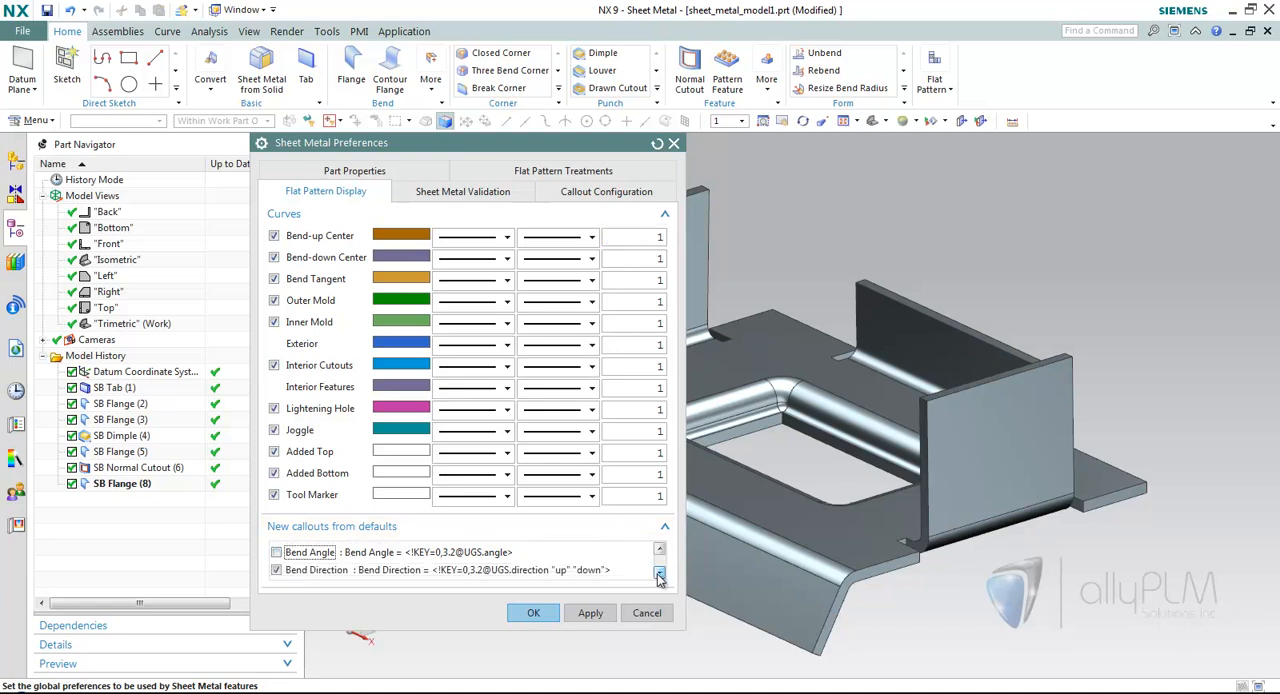
{"action": "left_click", "coordinate": [277, 570]}
{"action": "left_click", "coordinate": [659, 572]}
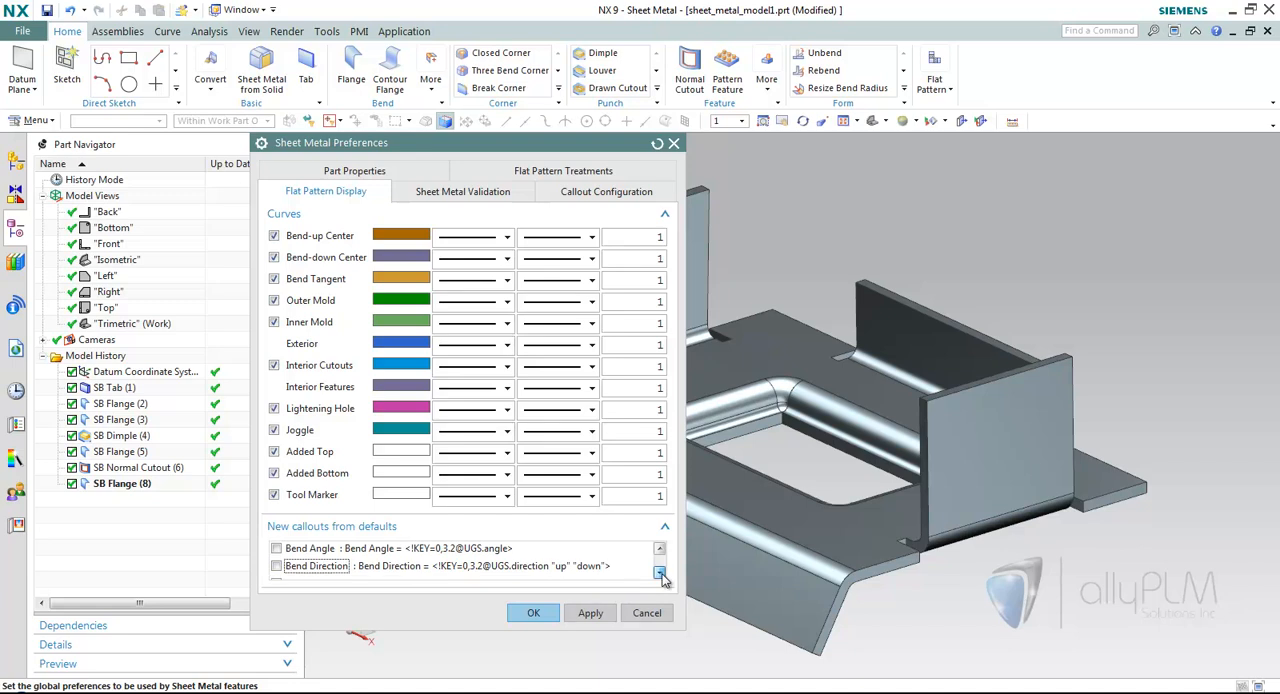
{"action": "left_click", "coordinate": [278, 569]}
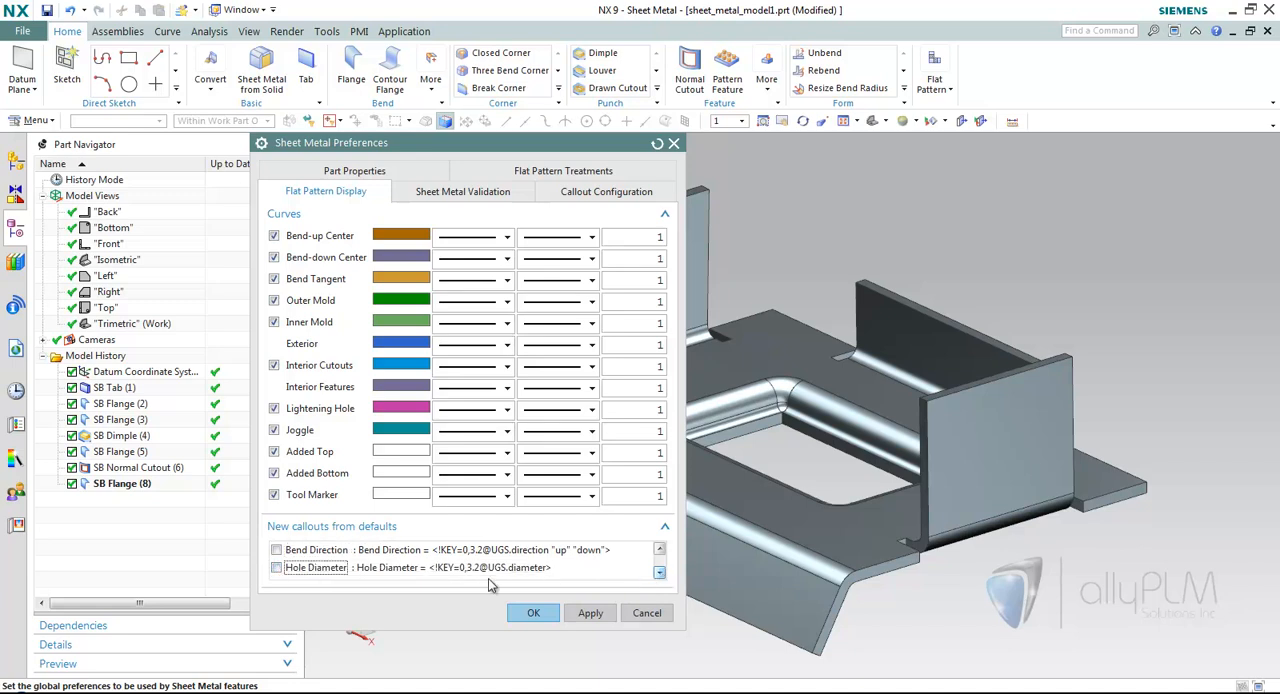
Exclude the Joggle Runout, Joggle Depth and Tool Id default callouts, keep Bend Sequence ID enabled, and accept the preferences.
{"action": "left_click", "coordinate": [659, 572]}
{"action": "left_click", "coordinate": [659, 572]}
{"action": "left_click", "coordinate": [659, 572]}
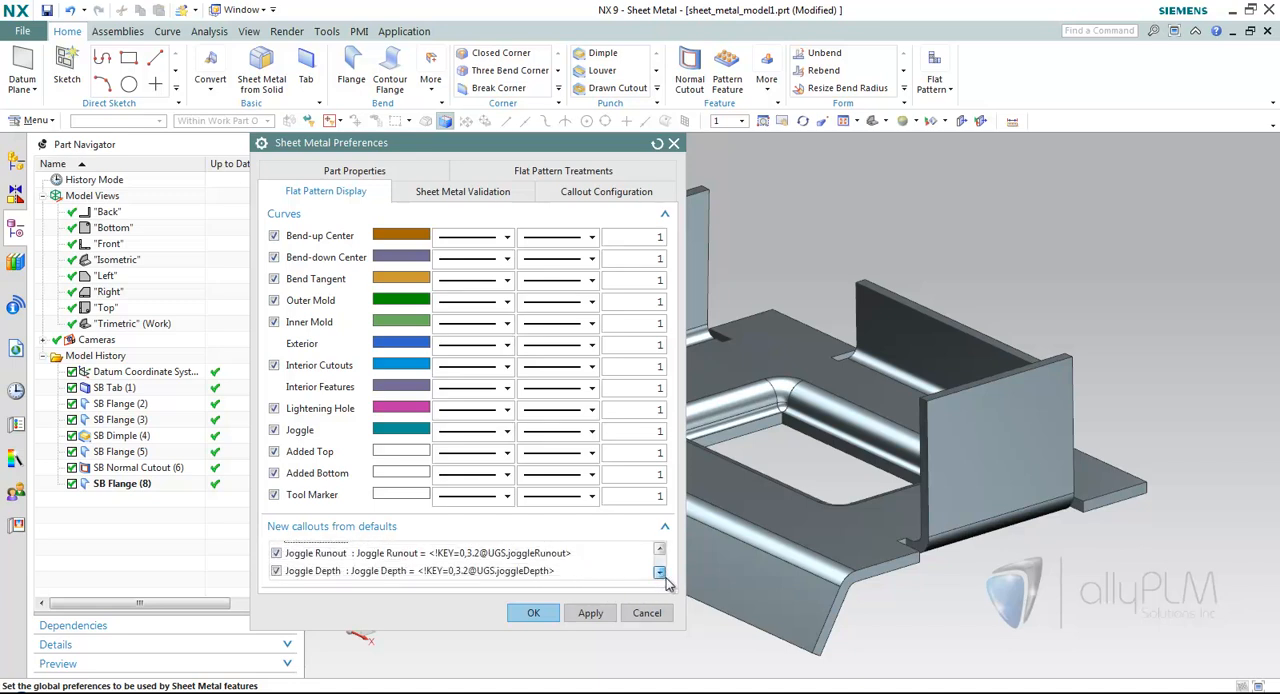
{"action": "left_click", "coordinate": [277, 553]}
{"action": "left_click", "coordinate": [277, 571]}
{"action": "left_click", "coordinate": [659, 573]}
{"action": "left_click", "coordinate": [659, 573]}
{"action": "left_click", "coordinate": [659, 573]}
{"action": "left_click", "coordinate": [276, 560]}
{"action": "left_click", "coordinate": [659, 573]}
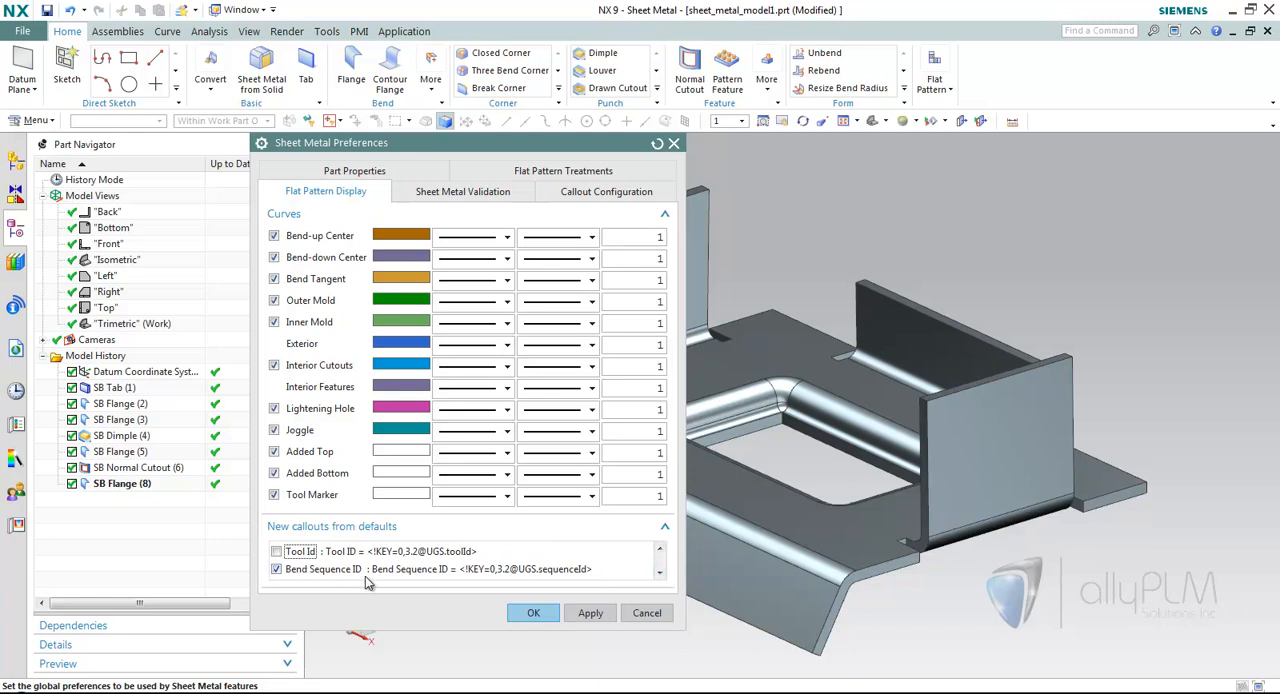
{"action": "left_click", "coordinate": [533, 613]}
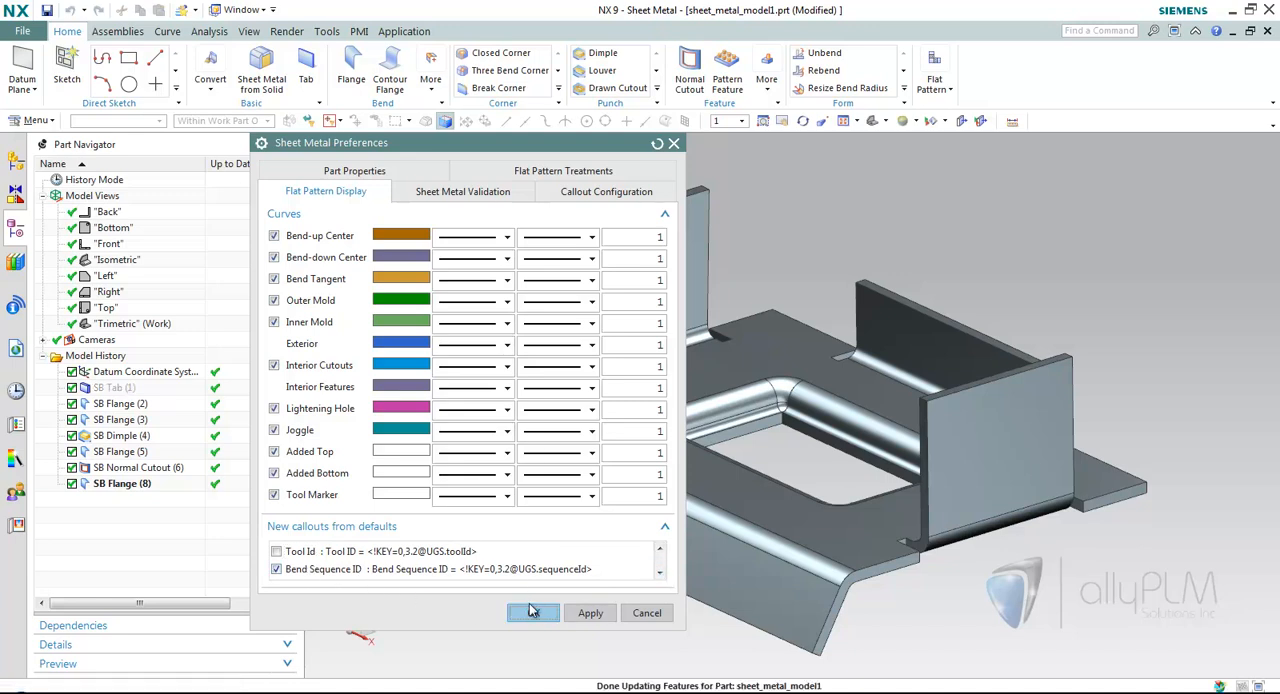
Open the Callout Configuration in the Sheet Metal Preferences, review the Bend Radius and Bend Direction callouts, and select Bend Sequence ID for configuration.
{"action": "left_click", "coordinate": [22, 31]}
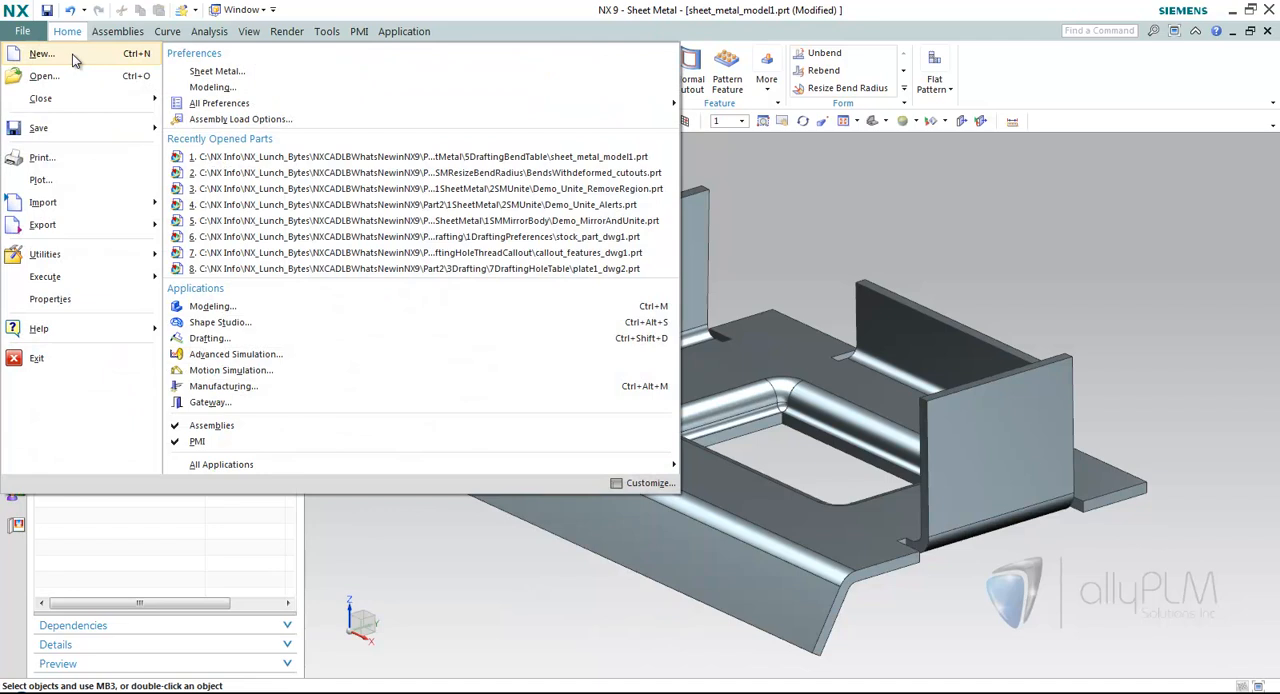
{"action": "left_click", "coordinate": [215, 76]}
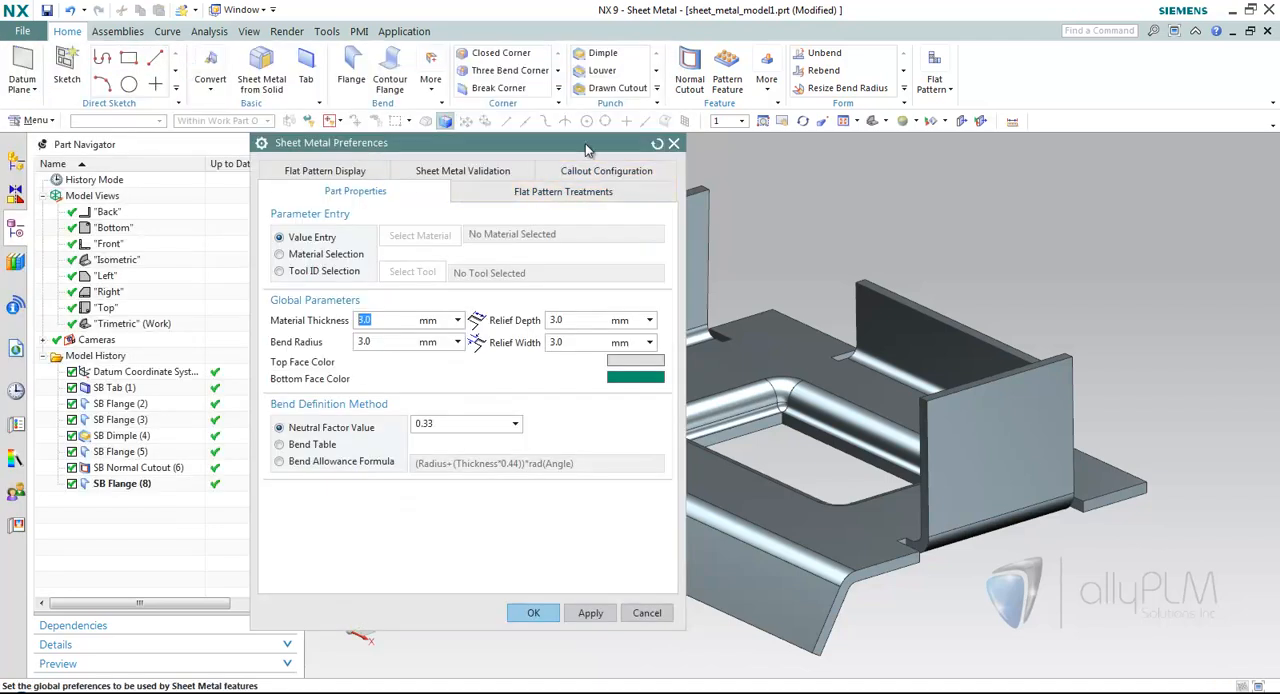
{"action": "left_click_drag", "start_coordinate": [585, 150], "coordinate": [597, 157]}
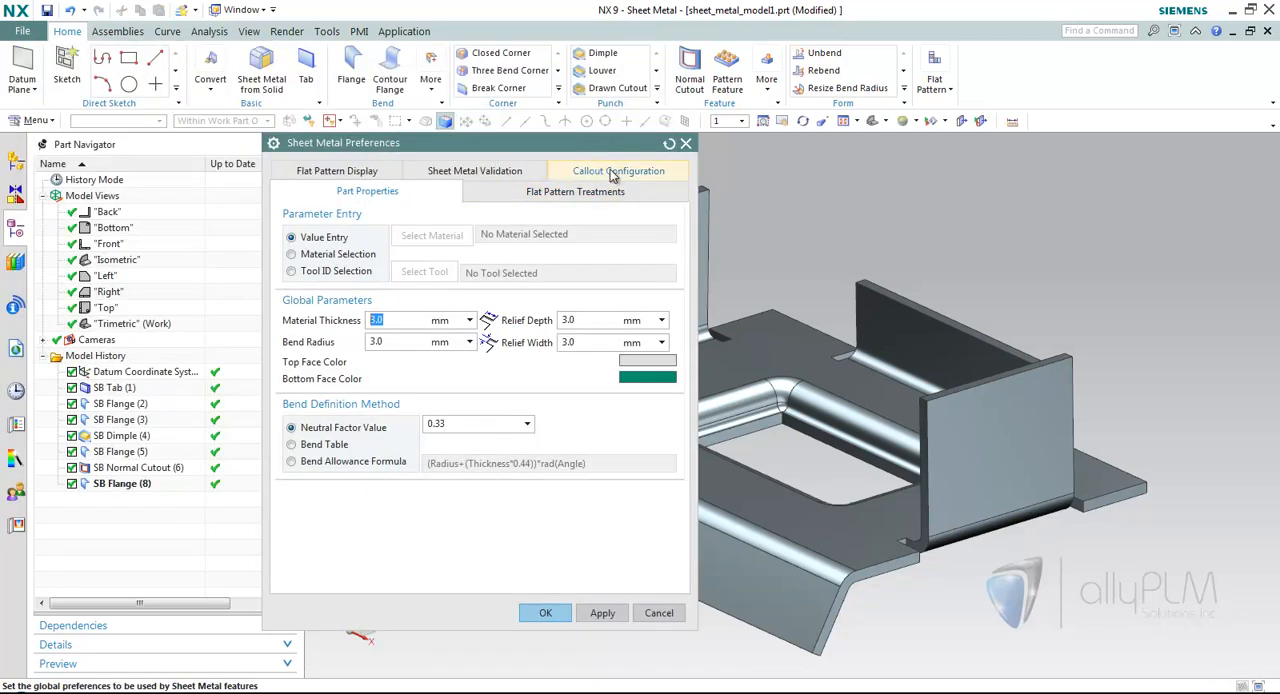
{"action": "left_click", "coordinate": [607, 172]}
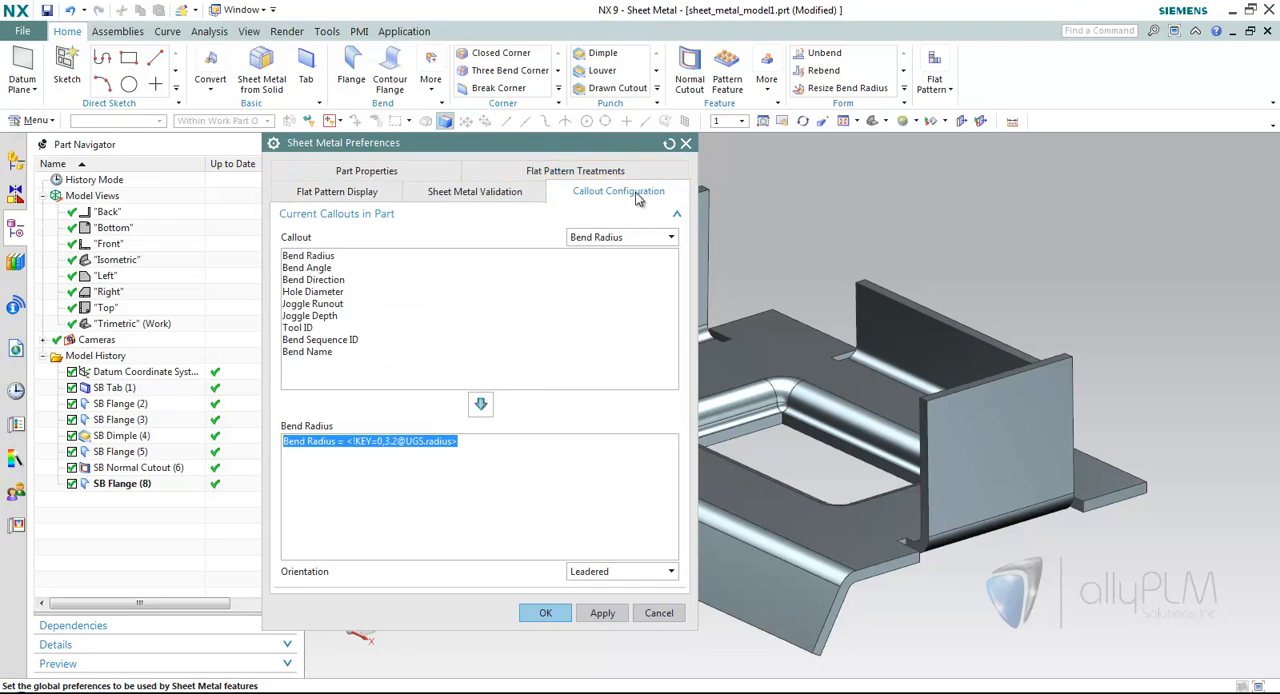
{"action": "left_click", "coordinate": [632, 240]}
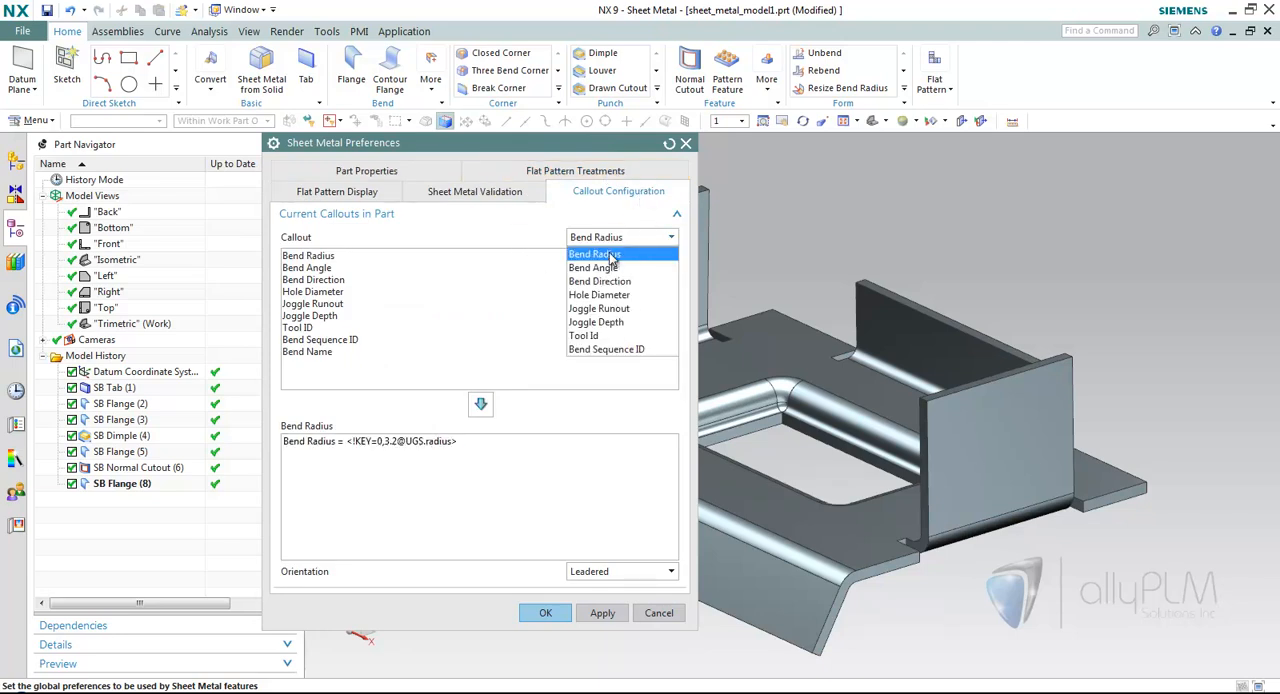
{"action": "left_click", "coordinate": [598, 256]}
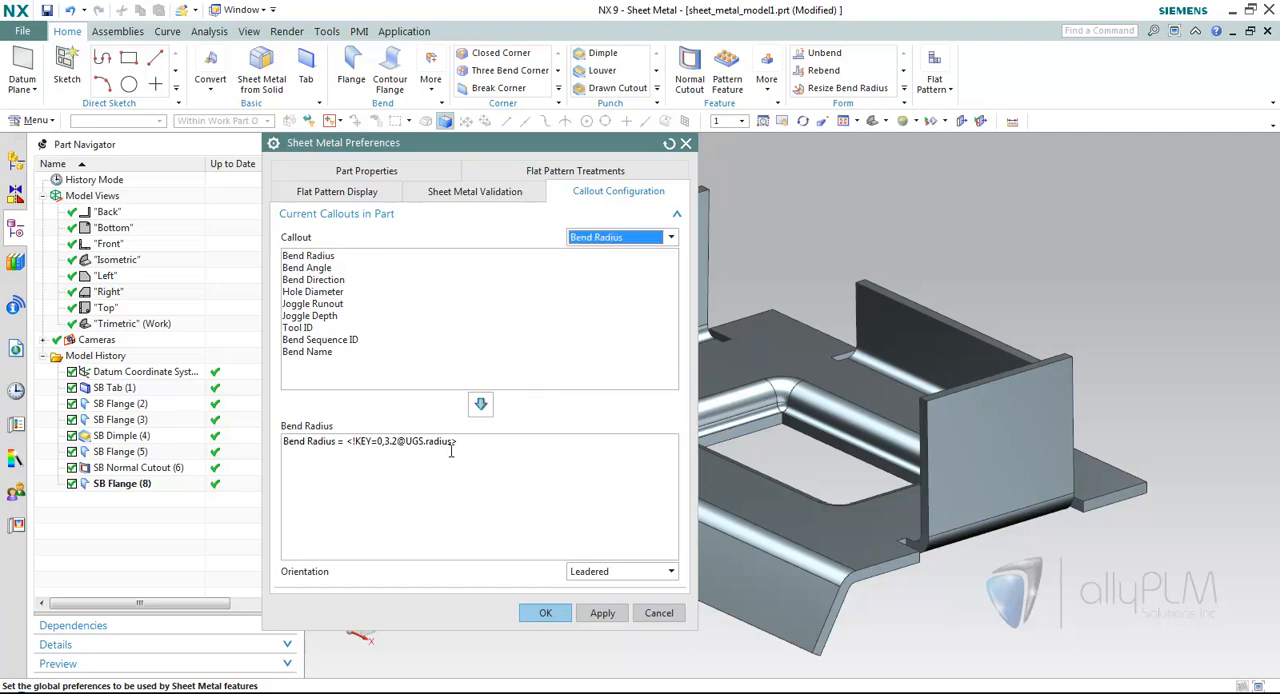
{"action": "left_click", "coordinate": [621, 243]}
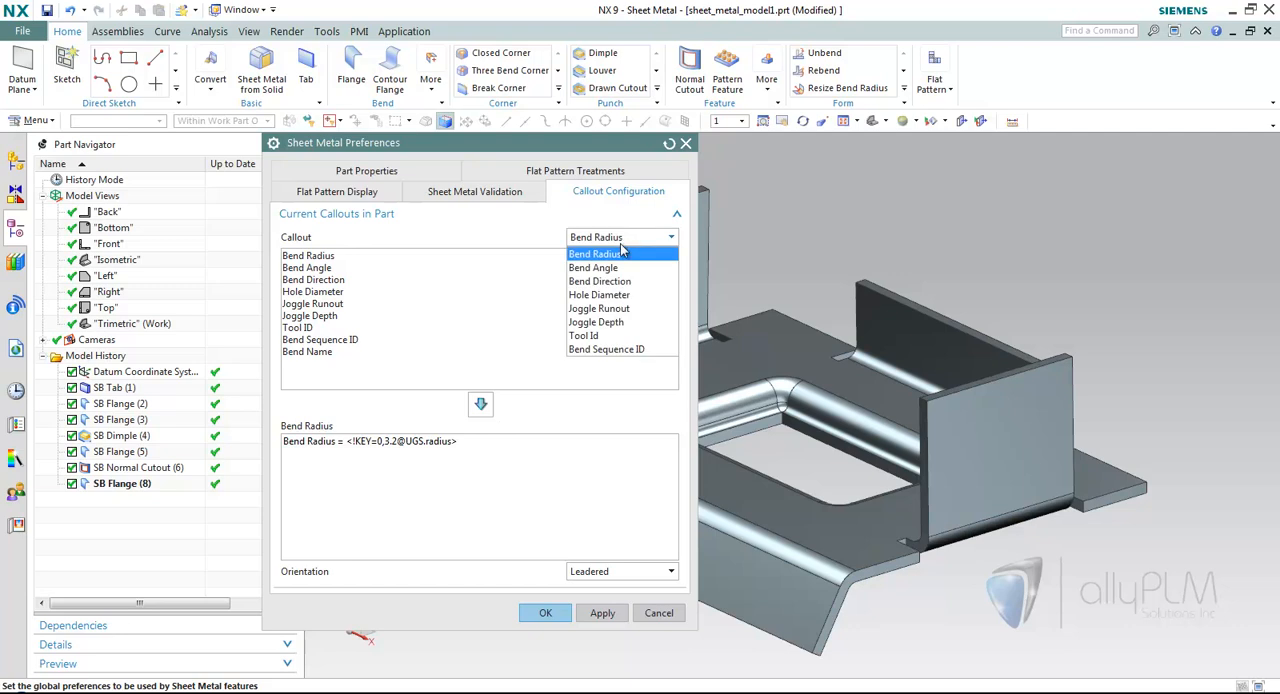
{"action": "left_click", "coordinate": [612, 281]}
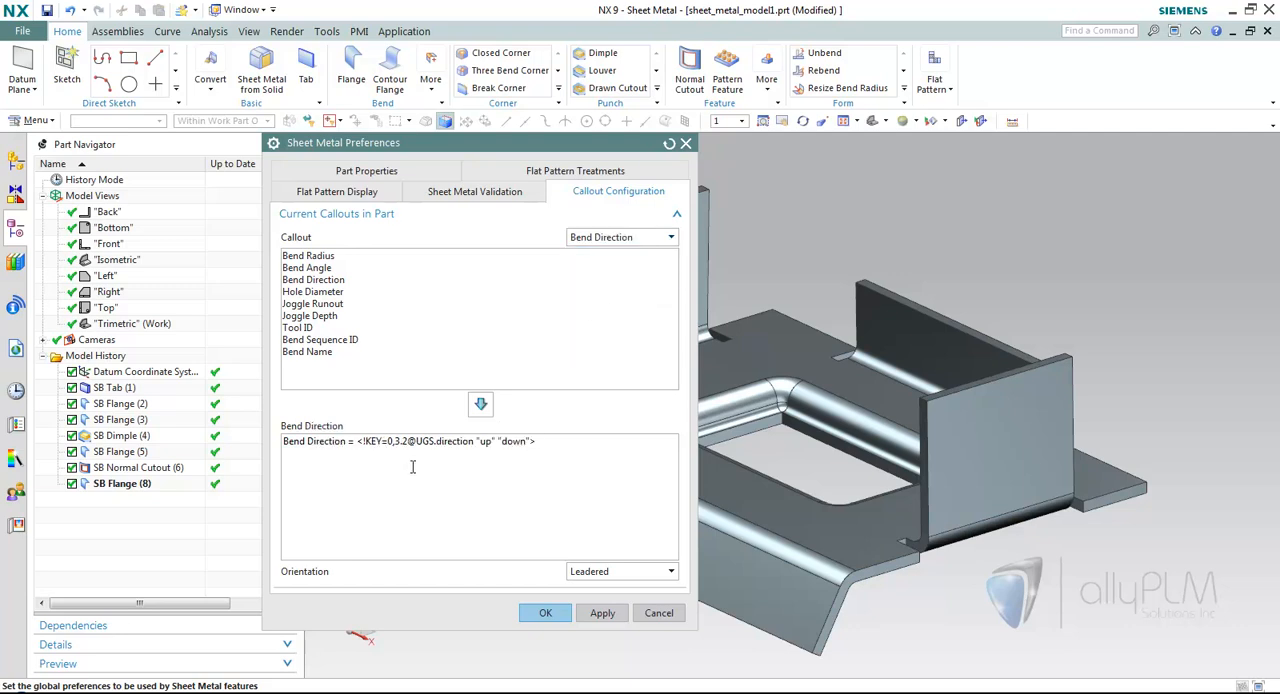
{"action": "left_click", "coordinate": [629, 241]}
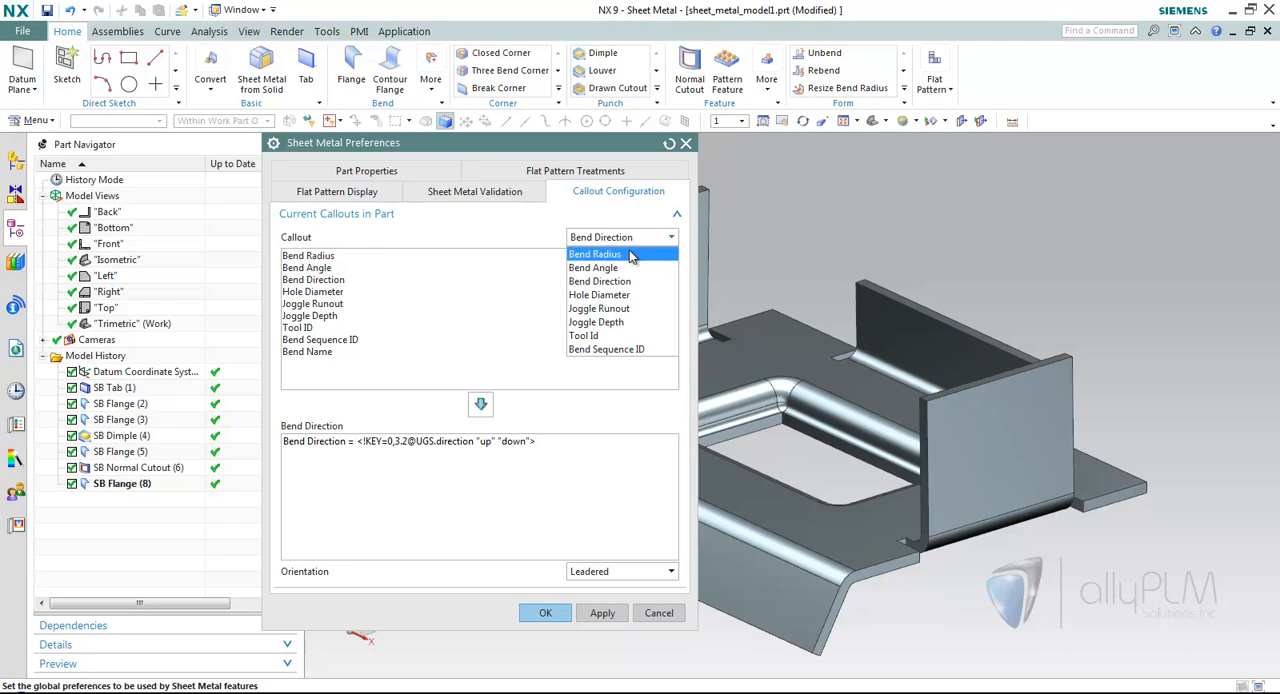
{"action": "left_click", "coordinate": [614, 352]}
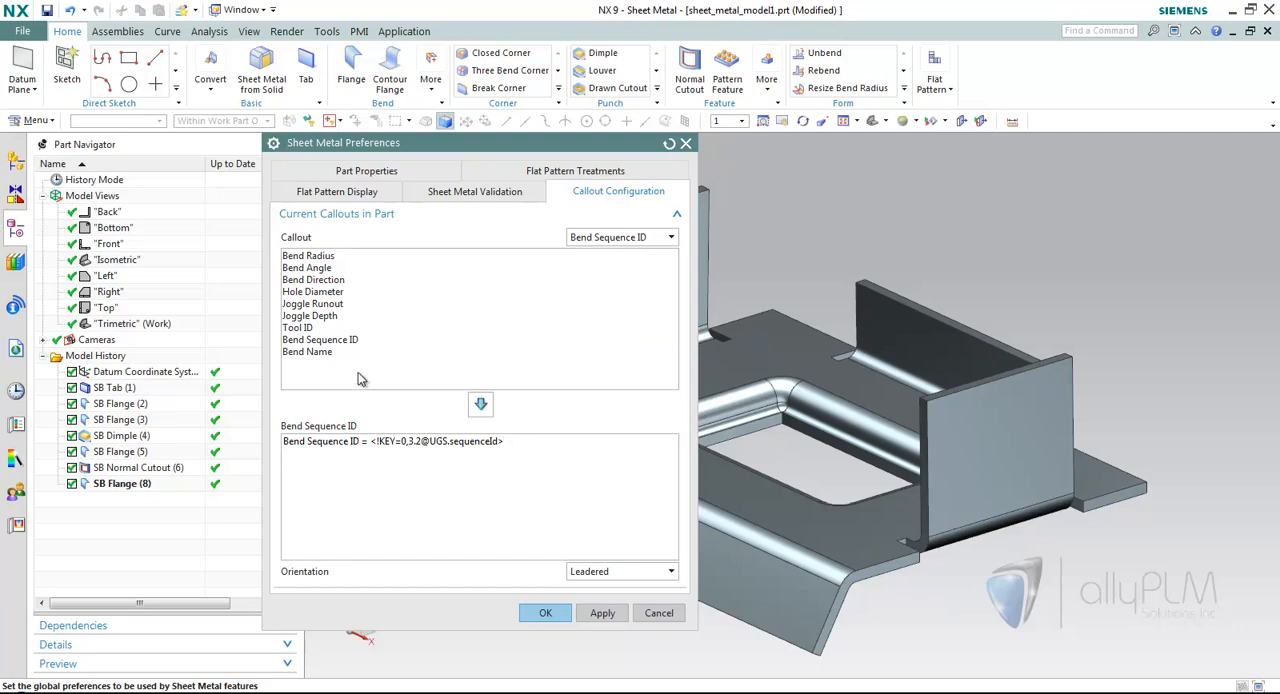
Add the Bend Radius, Bend Angle and Bend Direction definitions to the Bend Sequence ID callout content.
{"action": "left_click", "coordinate": [316, 259]}
{"action": "left_click", "coordinate": [480, 404]}
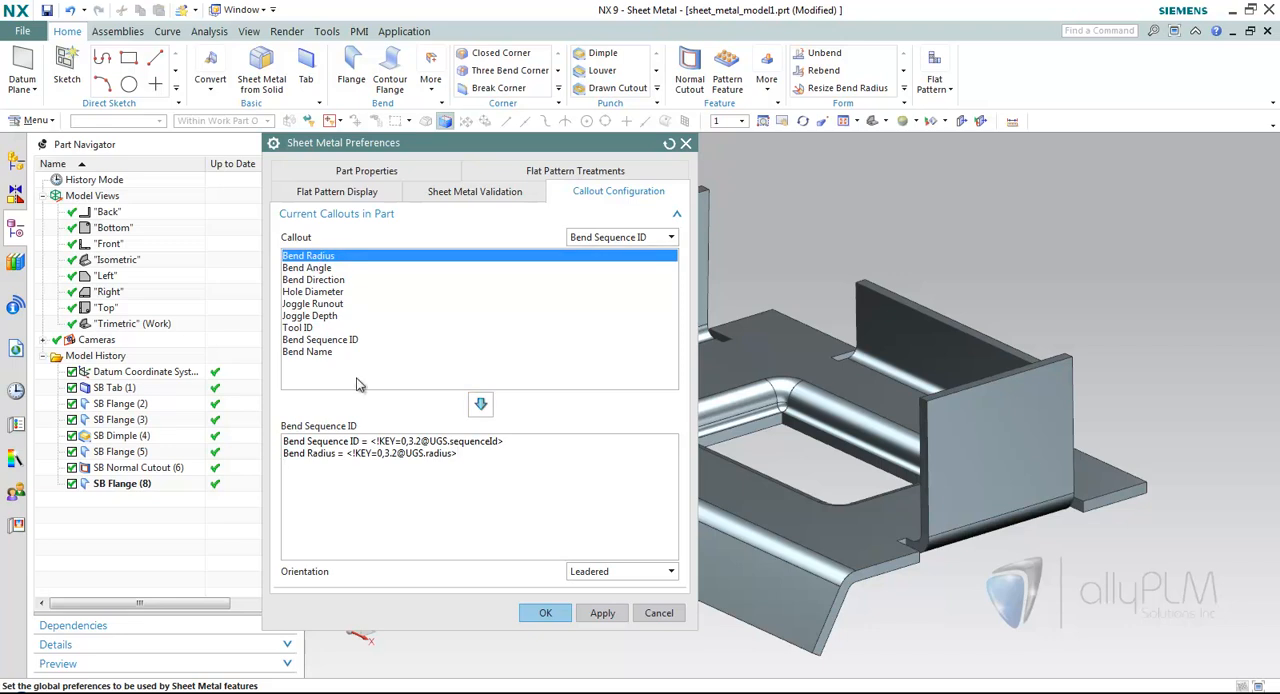
{"action": "left_click", "coordinate": [316, 268]}
{"action": "left_click", "coordinate": [480, 404]}
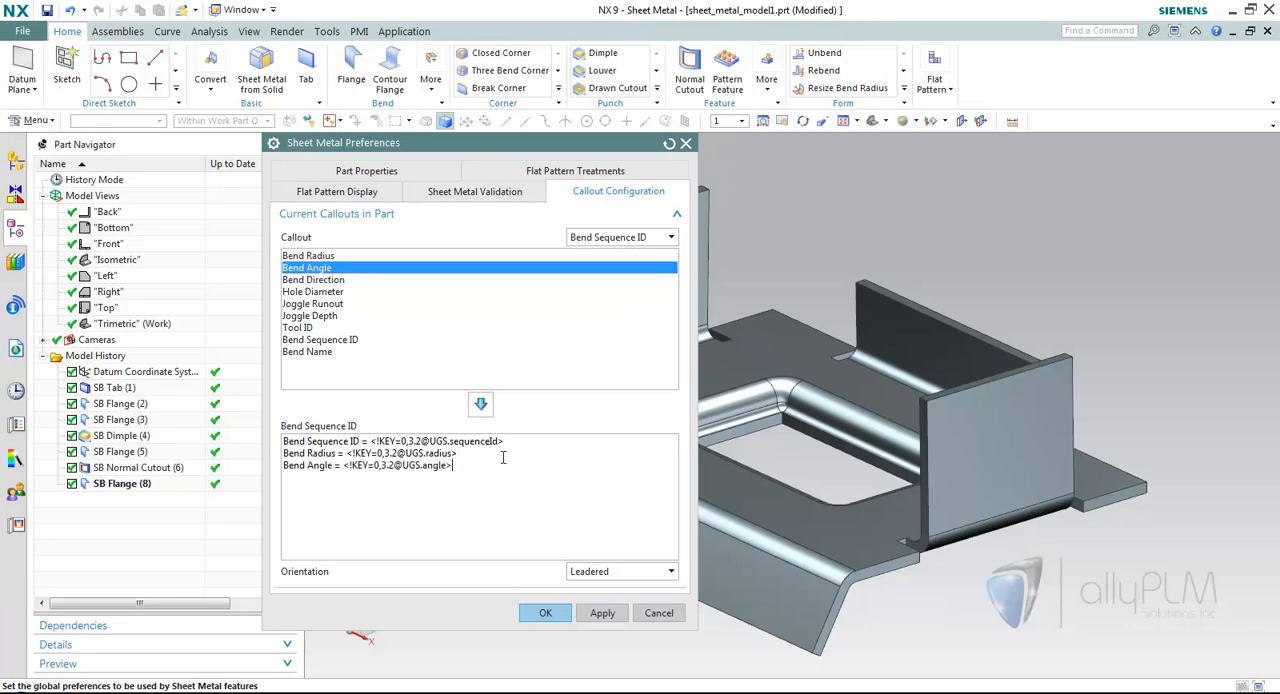
{"action": "left_click", "coordinate": [312, 280]}
{"action": "left_click", "coordinate": [480, 405]}
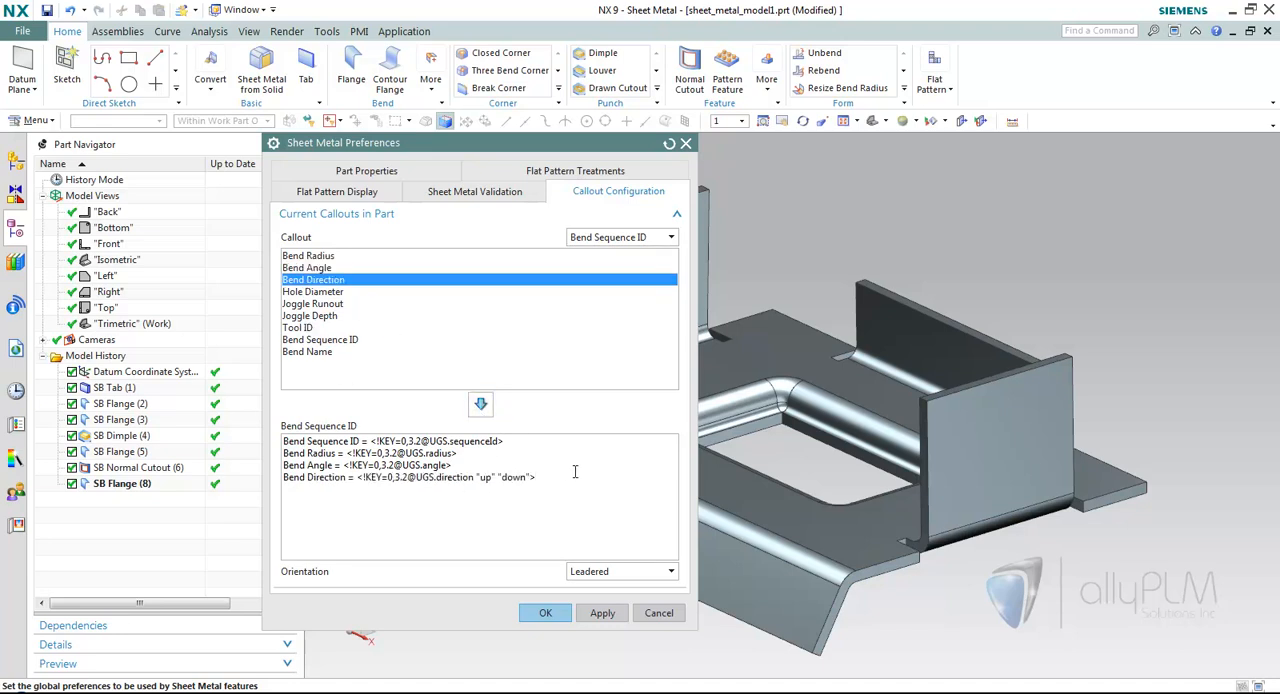
Add the Bend Name definition to the Bend Sequence ID callout and accept the Sheet Metal Preferences.
{"action": "left_click", "coordinate": [316, 352]}
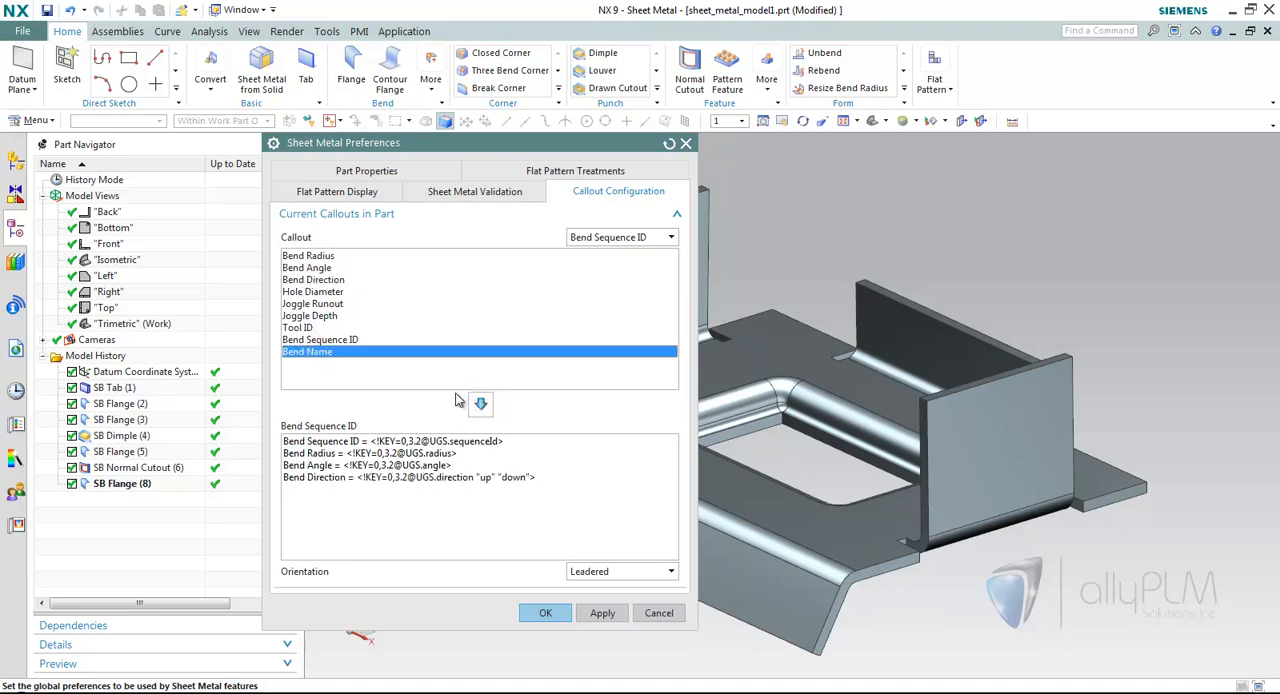
{"action": "left_click", "coordinate": [480, 404]}
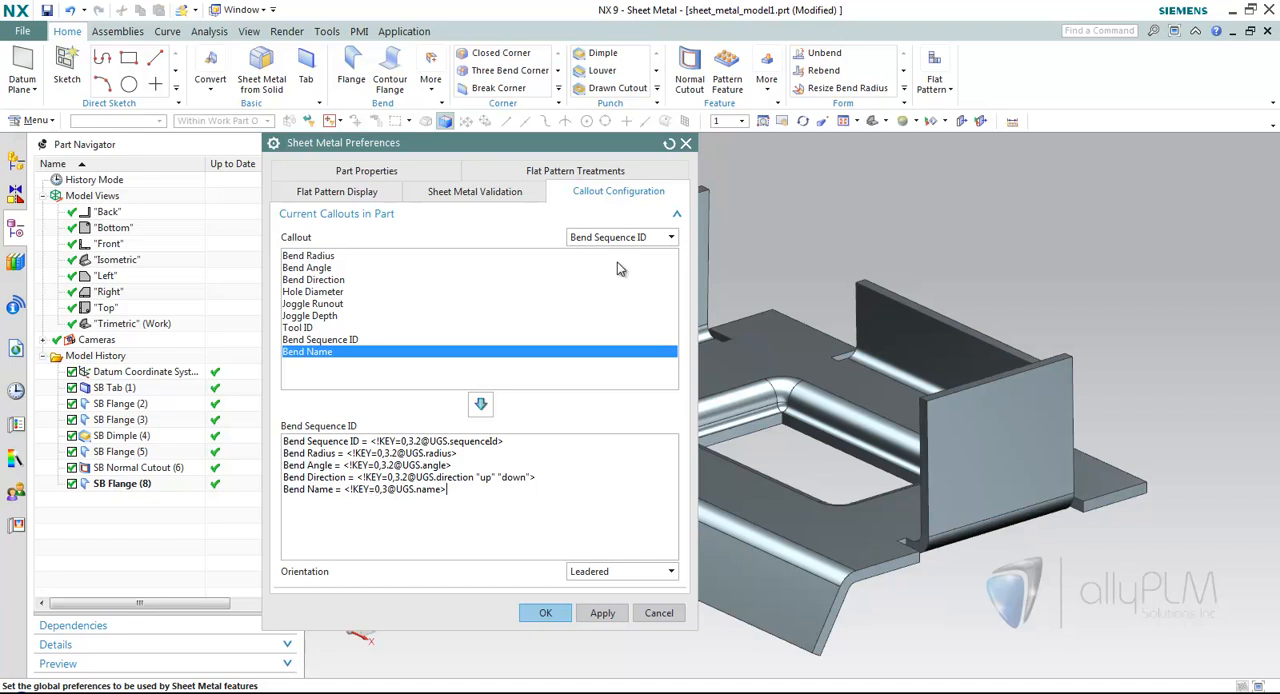
{"action": "left_click", "coordinate": [534, 603]}
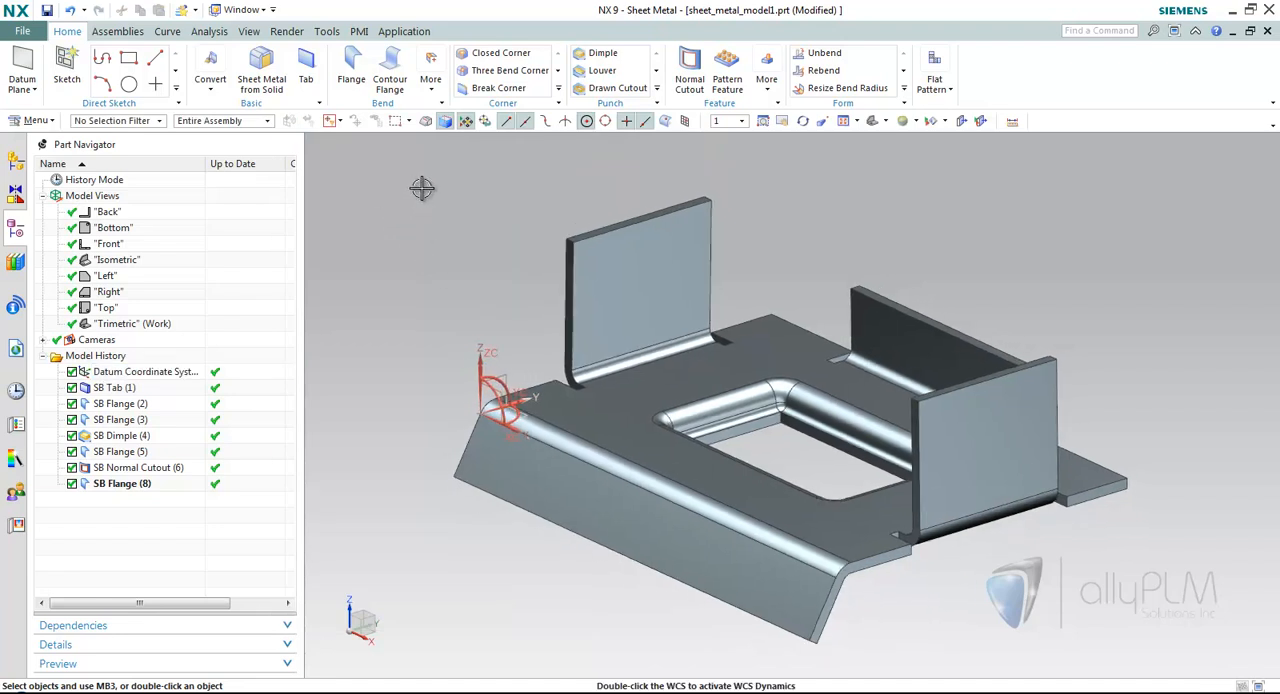
Create a flat pattern using the large top face of the tab as the upward face and display the flat pattern view.
{"action": "left_click", "coordinate": [935, 85]}
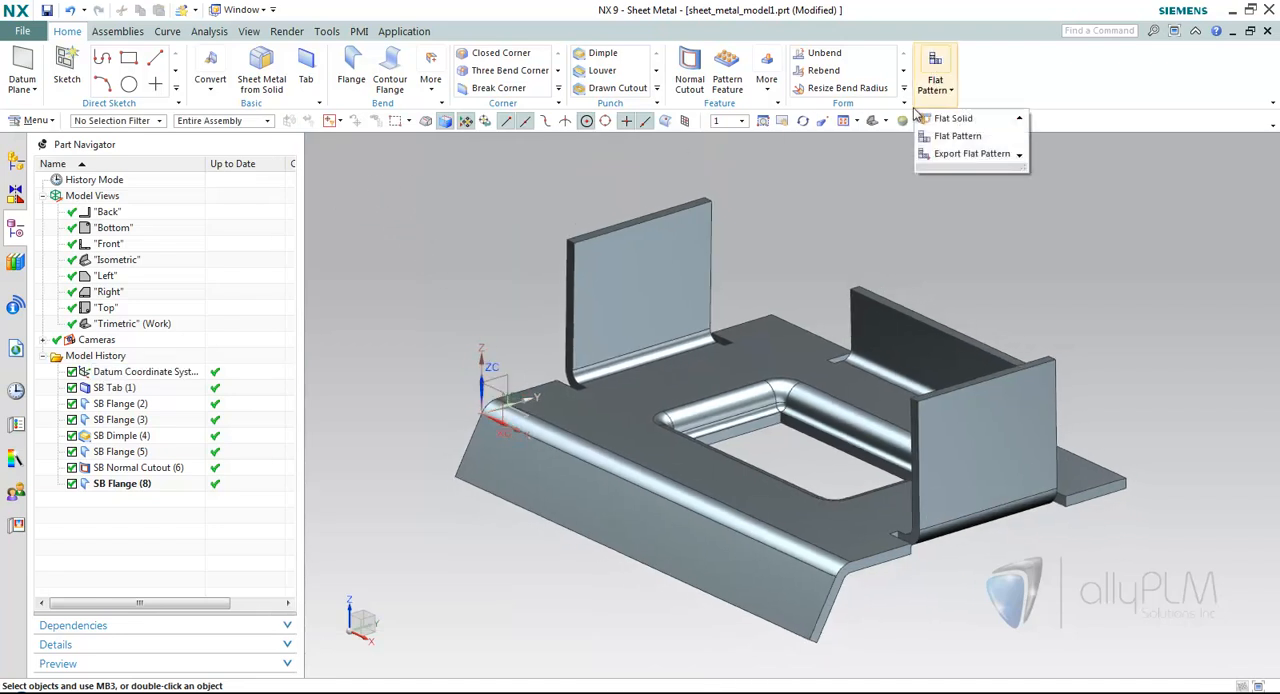
{"action": "left_click", "coordinate": [955, 136]}
{"action": "left_click", "coordinate": [646, 366]}
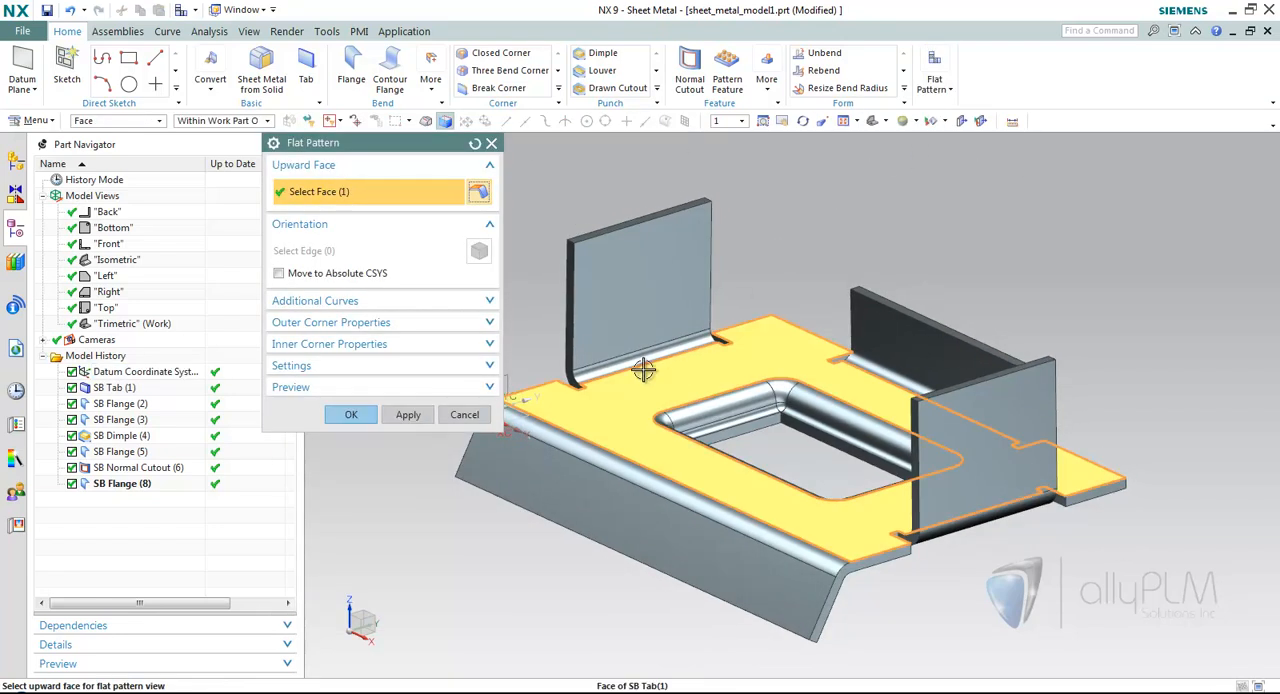
{"action": "left_click", "coordinate": [351, 415]}
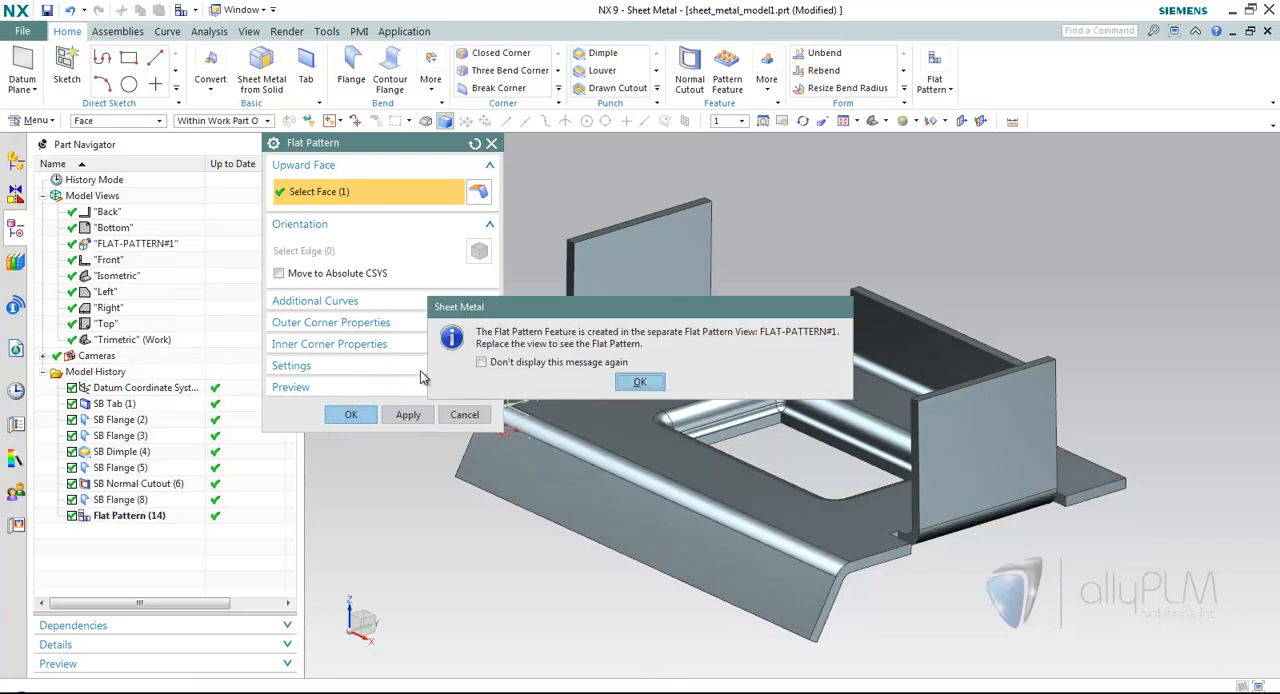
{"action": "left_click", "coordinate": [640, 382]}
{"action": "double_click", "coordinate": [108, 250]}
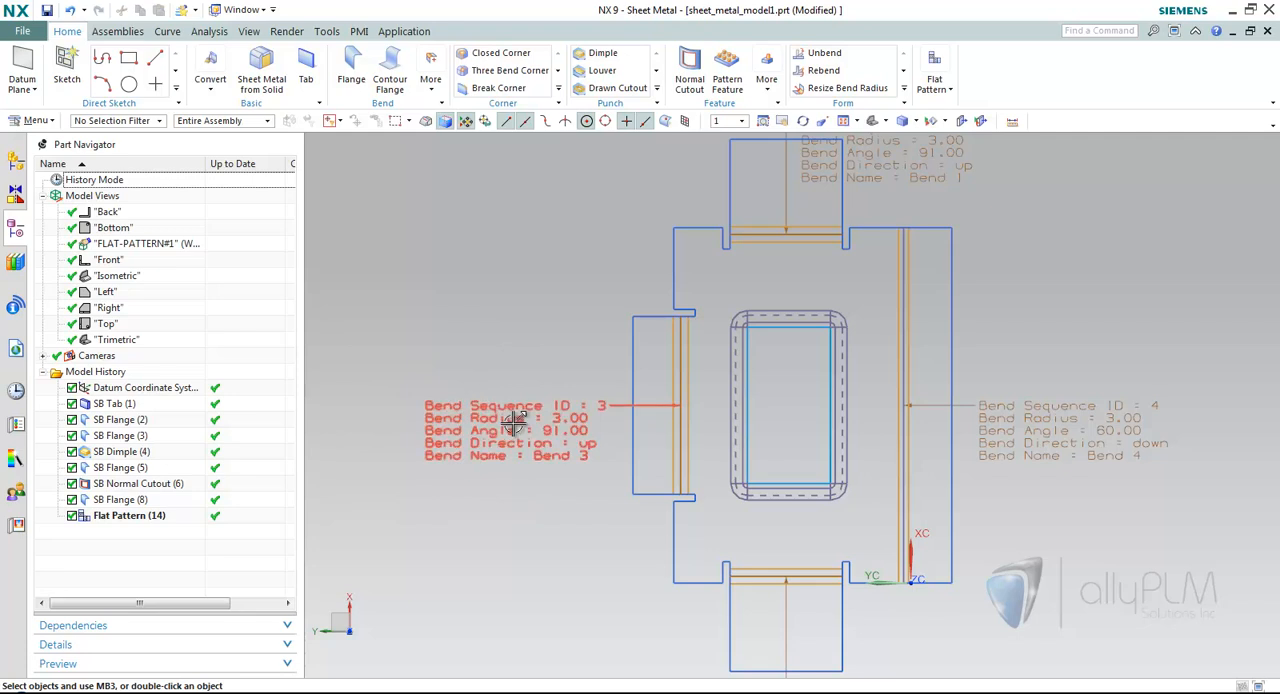
Reposition the four bend callouts: Bend 3 lower, Bend 4 higher, Bend 1 up and right, and Bend 2 down and left.
{"action": "mouse_move", "coordinate": [508, 409]}
{"action": "left_mouse_down"}
{"action": "mouse_move", "coordinate": [502, 307]}
{"action": "mouse_move", "coordinate": [492, 472]}
{"action": "left_mouse_up"}
{"action": "left_click_drag", "start_coordinate": [1070, 421], "coordinate": [1090, 364]}
{"action": "left_click_drag", "start_coordinate": [865, 232], "coordinate": [906, 183]}
{"action": "left_click_drag", "start_coordinate": [660, 565], "coordinate": [623, 595]}
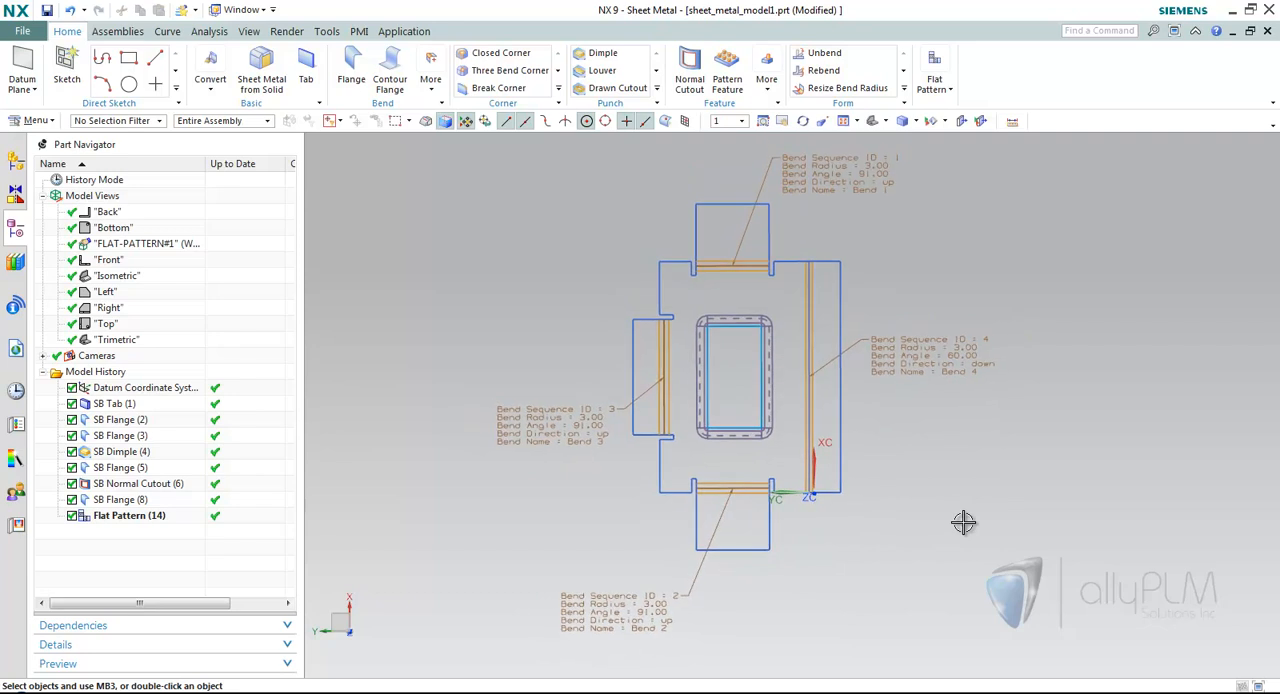
Create the A0 - Size drawing sheet_metal_model1_dwg1.prt referencing sheet_metal_model1 and dismiss the View Creation Wizard.
{"action": "left_click", "coordinate": [24, 32]}
{"action": "left_click", "coordinate": [38, 54]}
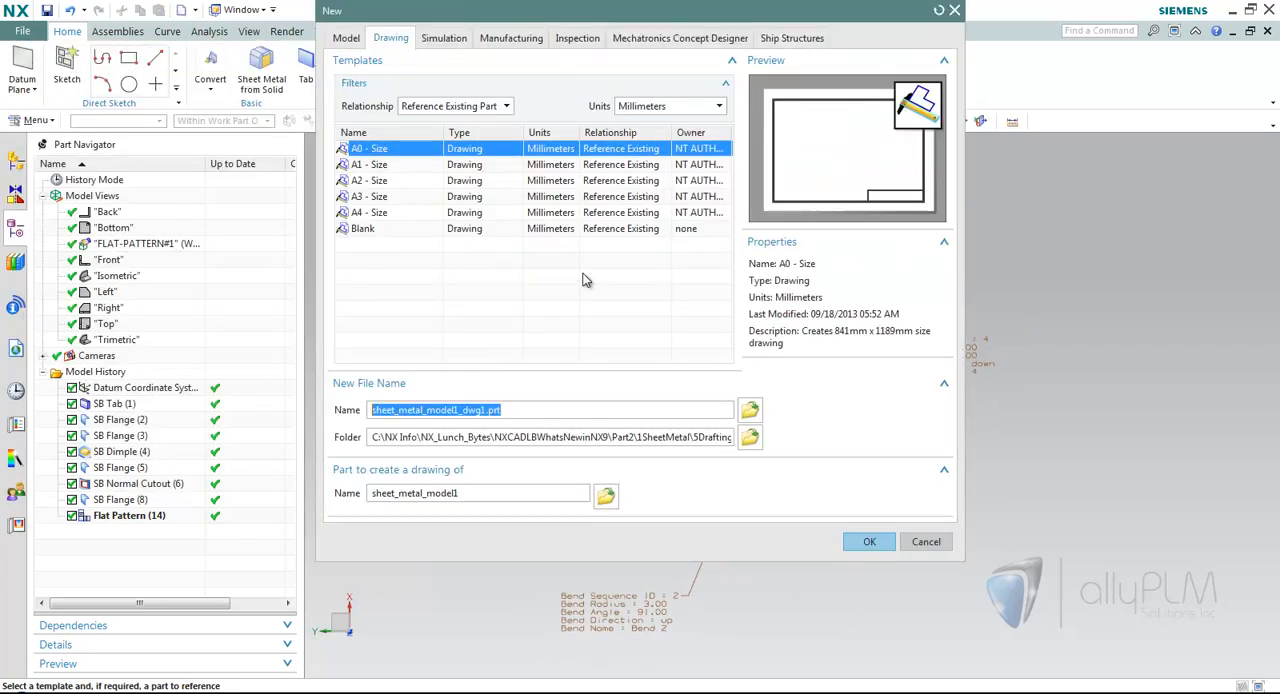
{"action": "left_click", "coordinate": [860, 541]}
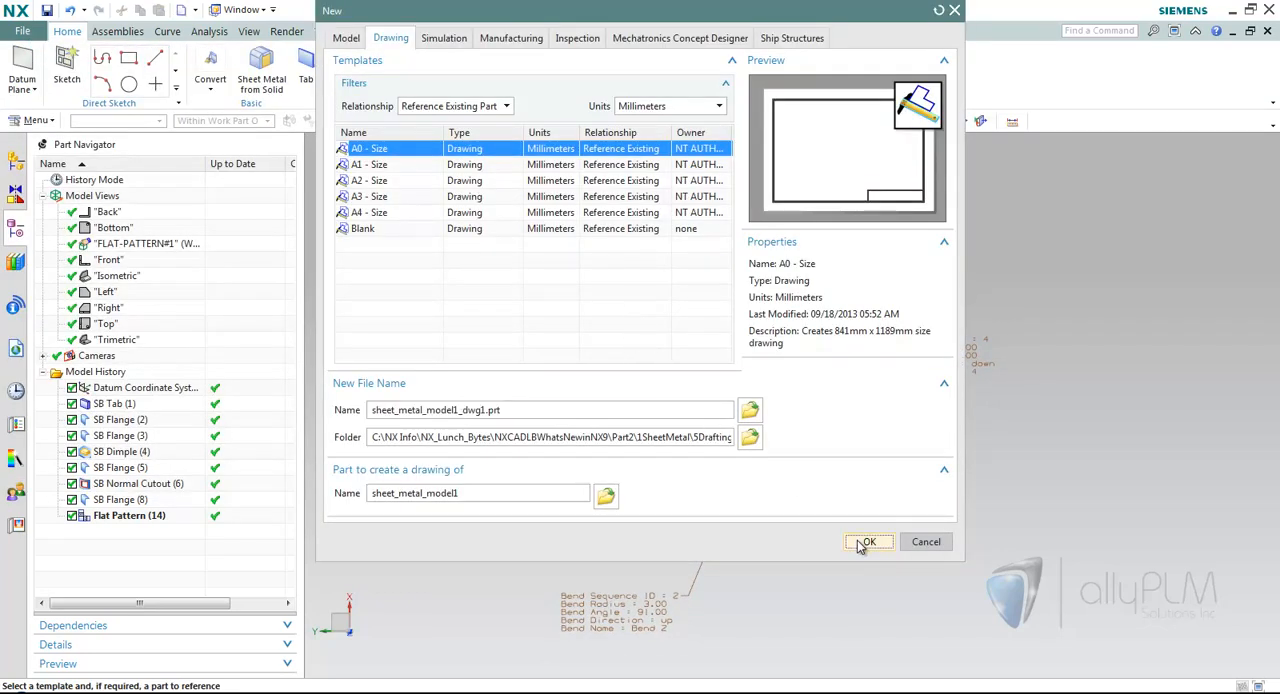
{"action": "left_click", "coordinate": [532, 411]}
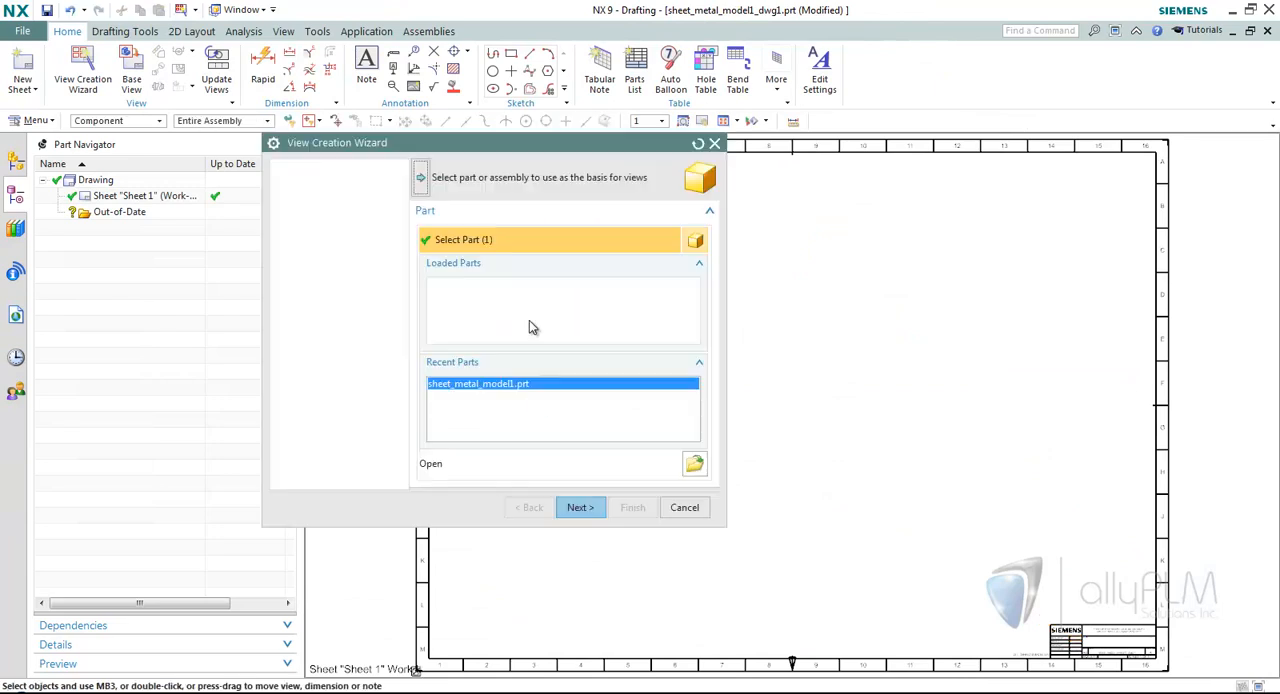
{"action": "left_click", "coordinate": [683, 506]}
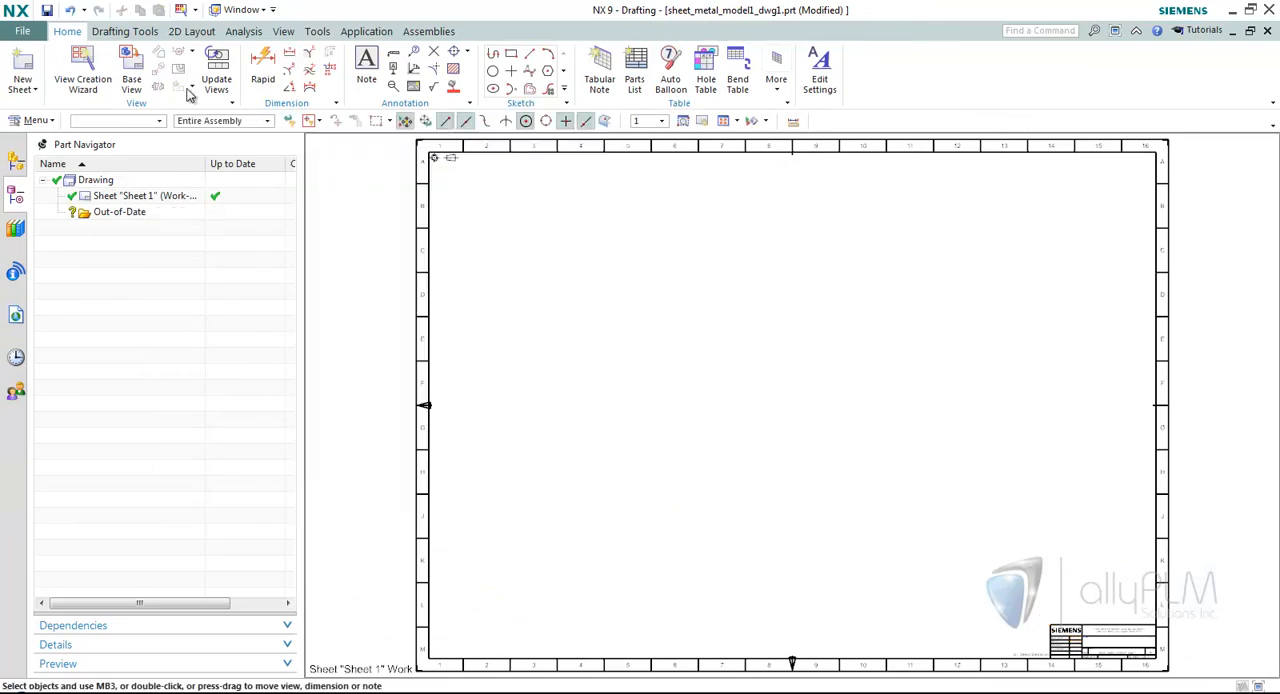
Open the Drafting Preferences and show the Callouts settings for flat pattern views.
{"action": "left_click", "coordinate": [18, 33]}
{"action": "left_click", "coordinate": [226, 74]}
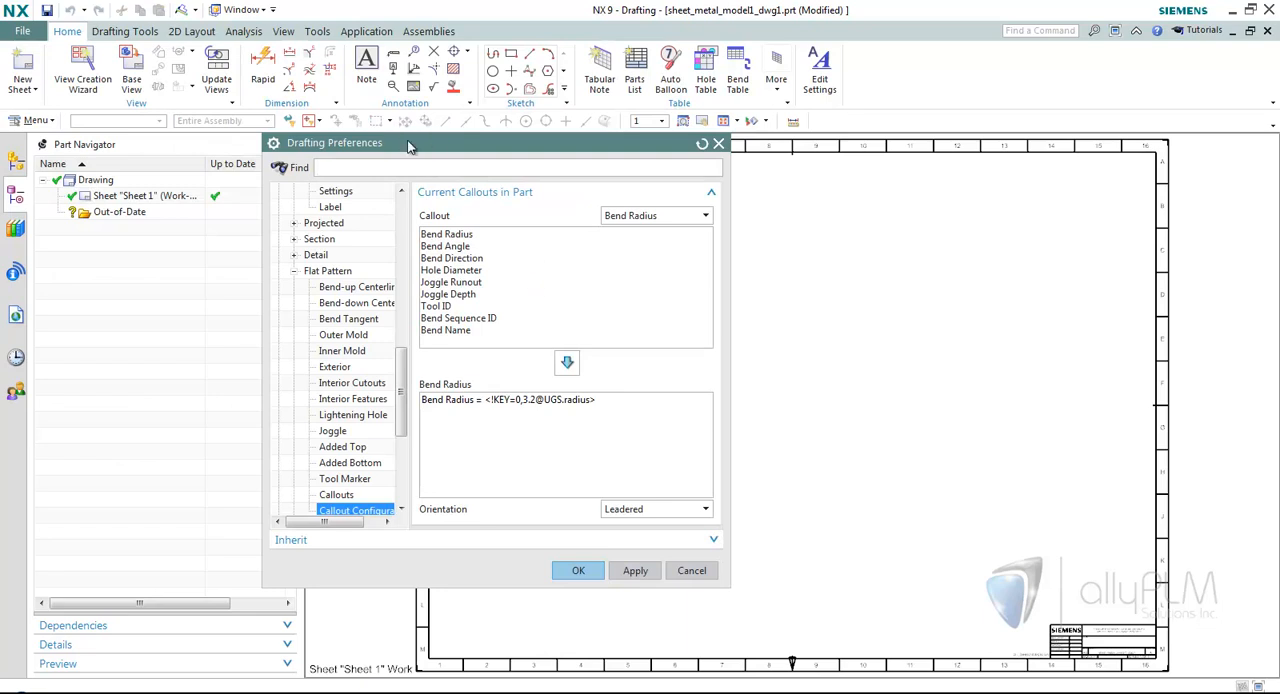
{"action": "left_click_drag", "start_coordinate": [403, 143], "coordinate": [446, 143]}
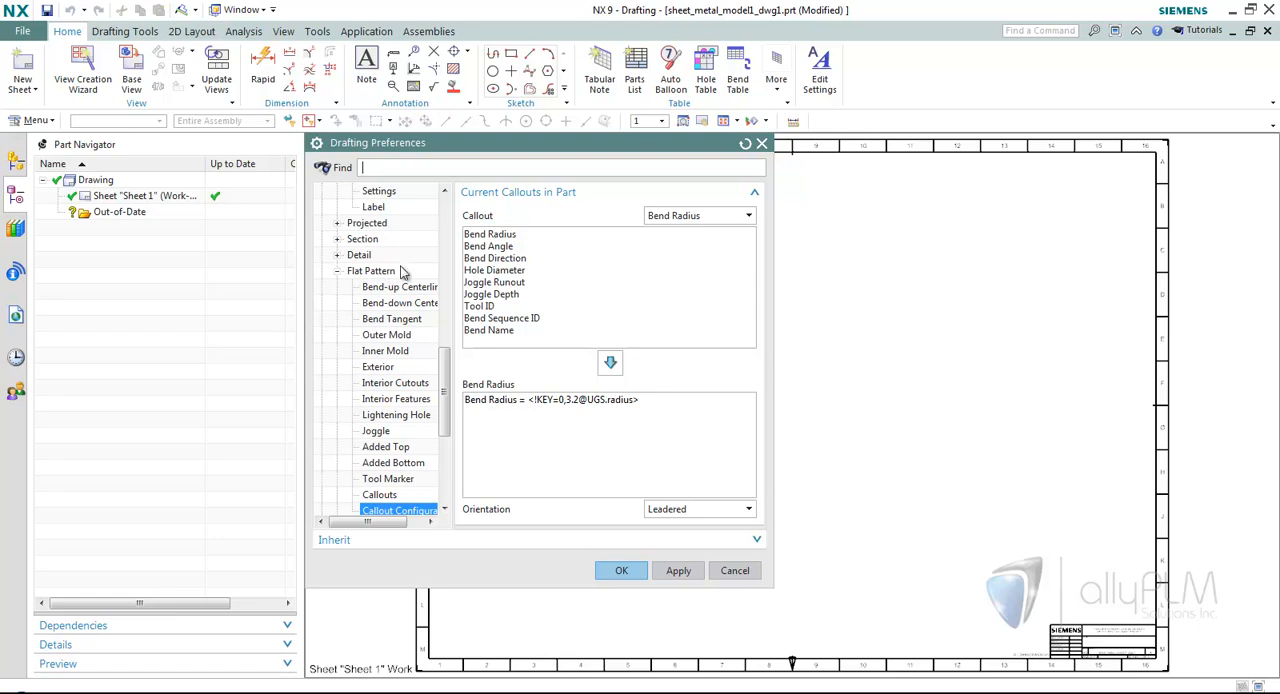
{"action": "scroll", "coordinate": [405, 452], "scroll_direction": "down", "scroll_amount": 1}
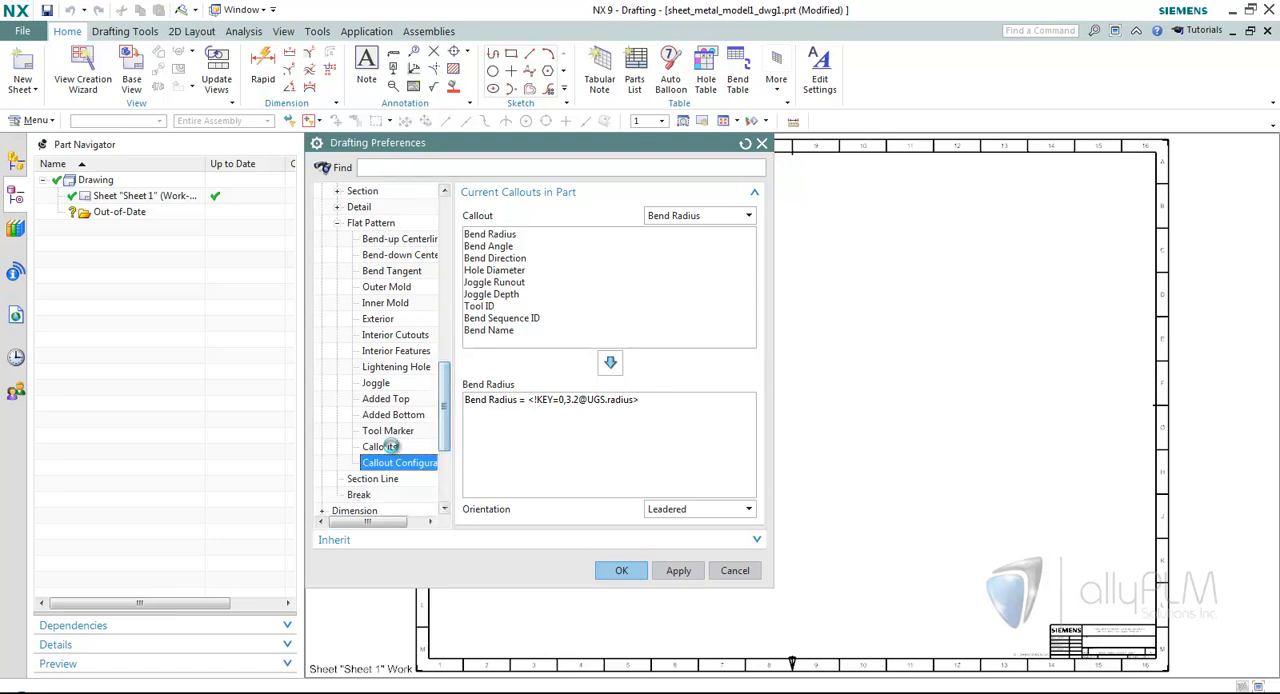
{"action": "left_click", "coordinate": [393, 447]}
{"action": "left_click", "coordinate": [405, 466]}
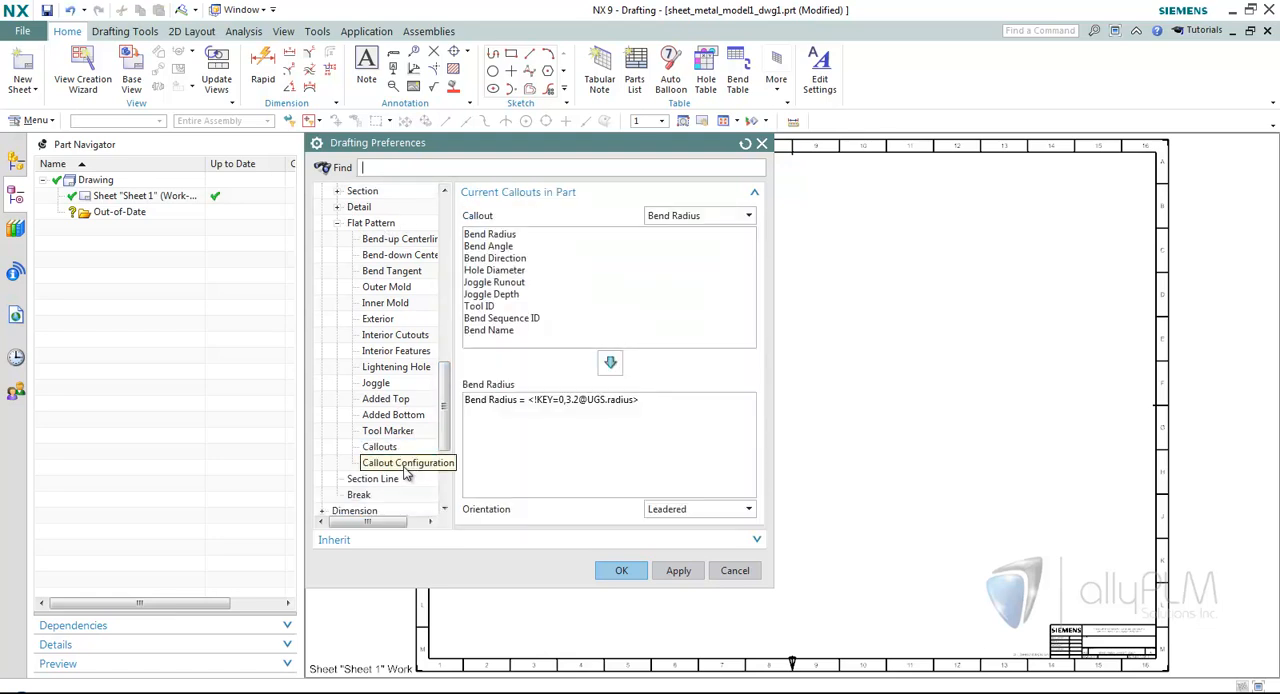
{"action": "left_click", "coordinate": [405, 449]}
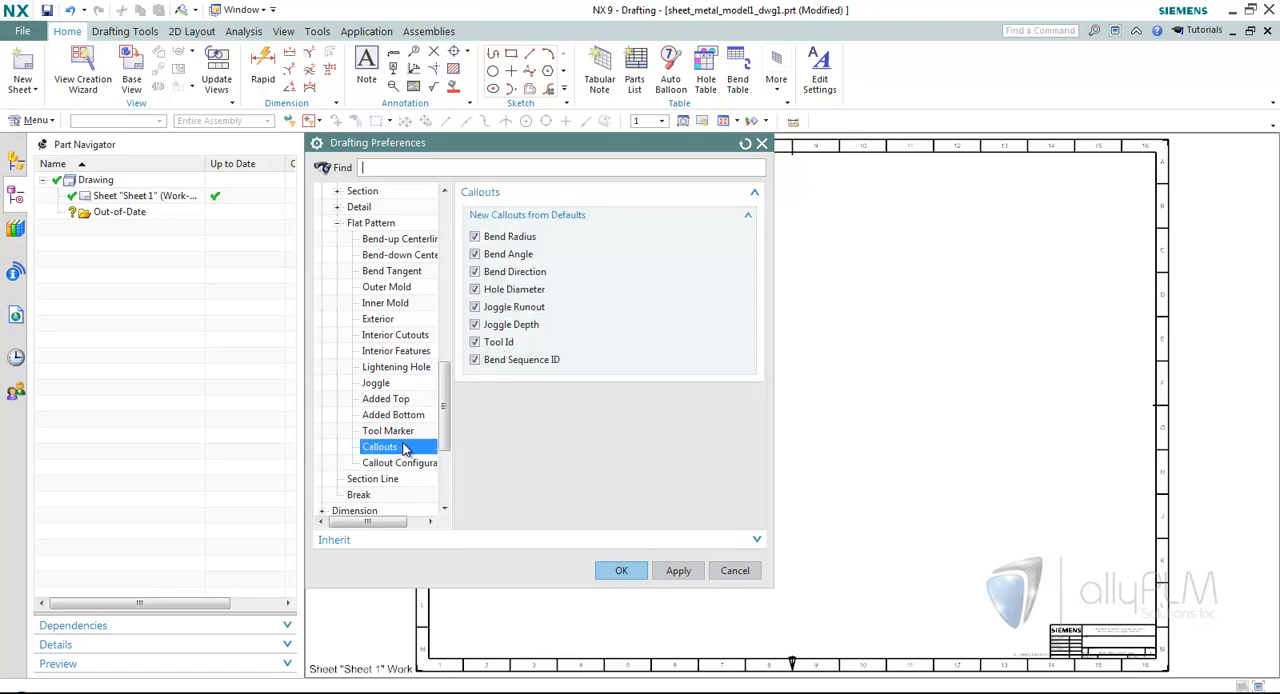
Exclude every default flat pattern callout from Tool Id up to Bend Radius, keeping only Bend Sequence ID enabled.
{"action": "left_click", "coordinate": [476, 342]}
{"action": "left_click", "coordinate": [476, 324]}
{"action": "left_click", "coordinate": [476, 307]}
{"action": "left_click", "coordinate": [477, 290]}
{"action": "left_click", "coordinate": [475, 271]}
{"action": "left_click", "coordinate": [475, 254]}
{"action": "left_click", "coordinate": [475, 237]}
In the flat pattern callout configuration, add Bend Radius and Bend Angle lines to the Bend Sequence ID callout.
{"action": "left_click", "coordinate": [404, 464]}
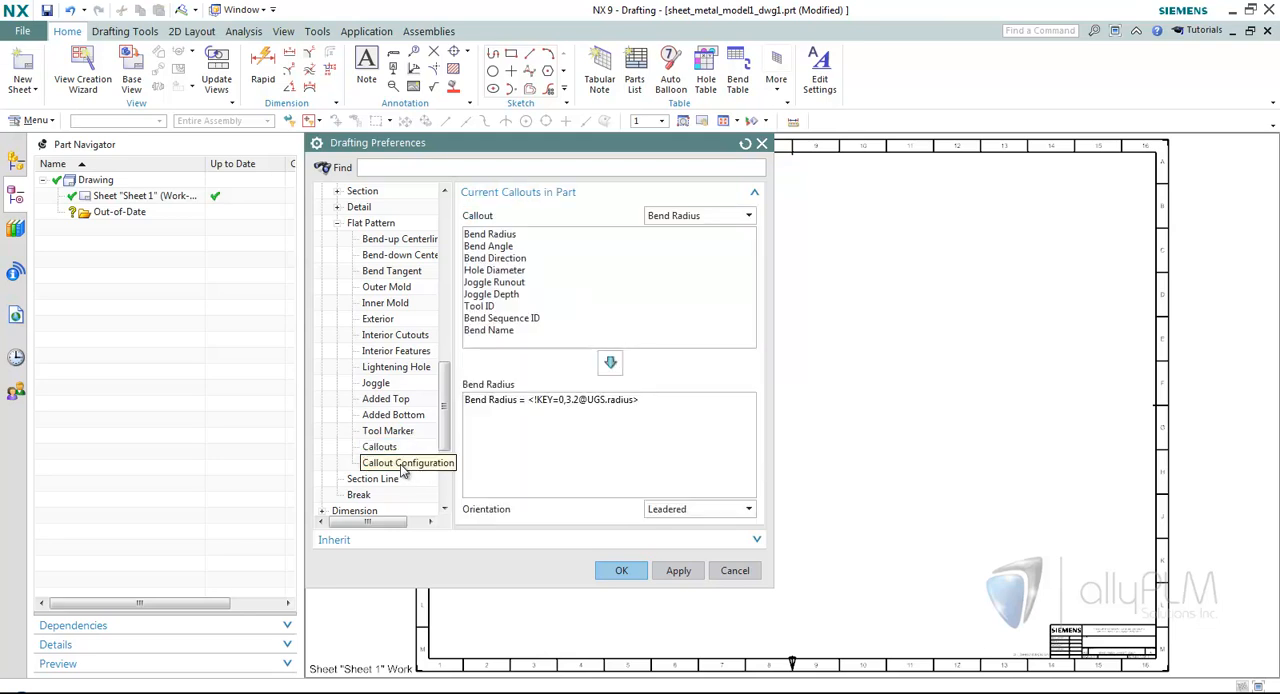
{"action": "left_click", "coordinate": [705, 216]}
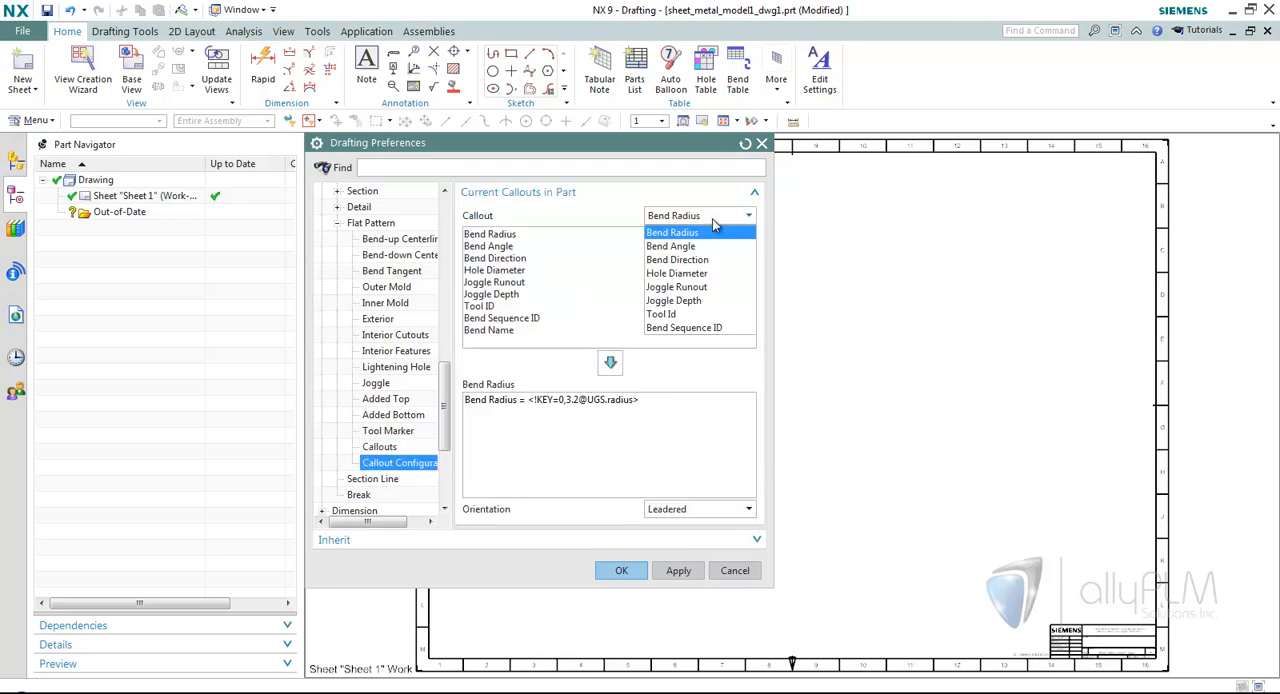
{"action": "left_click", "coordinate": [693, 329]}
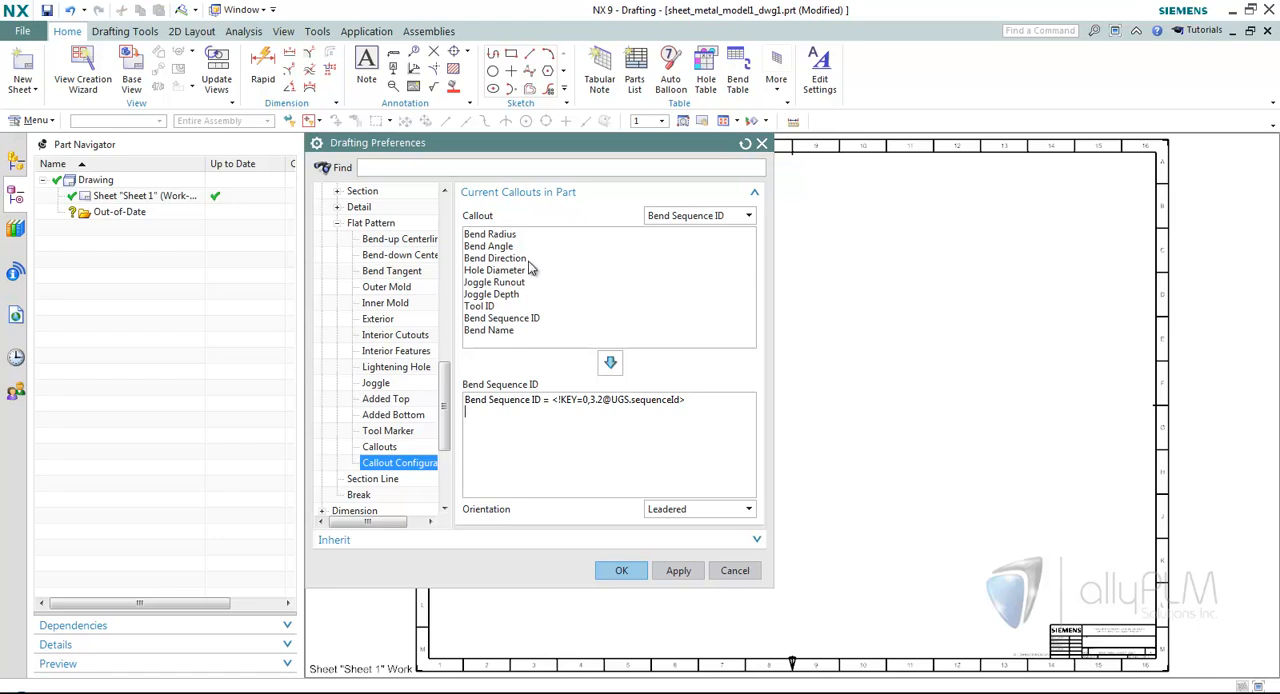
{"action": "left_click", "coordinate": [503, 236]}
{"action": "left_click", "coordinate": [611, 363]}
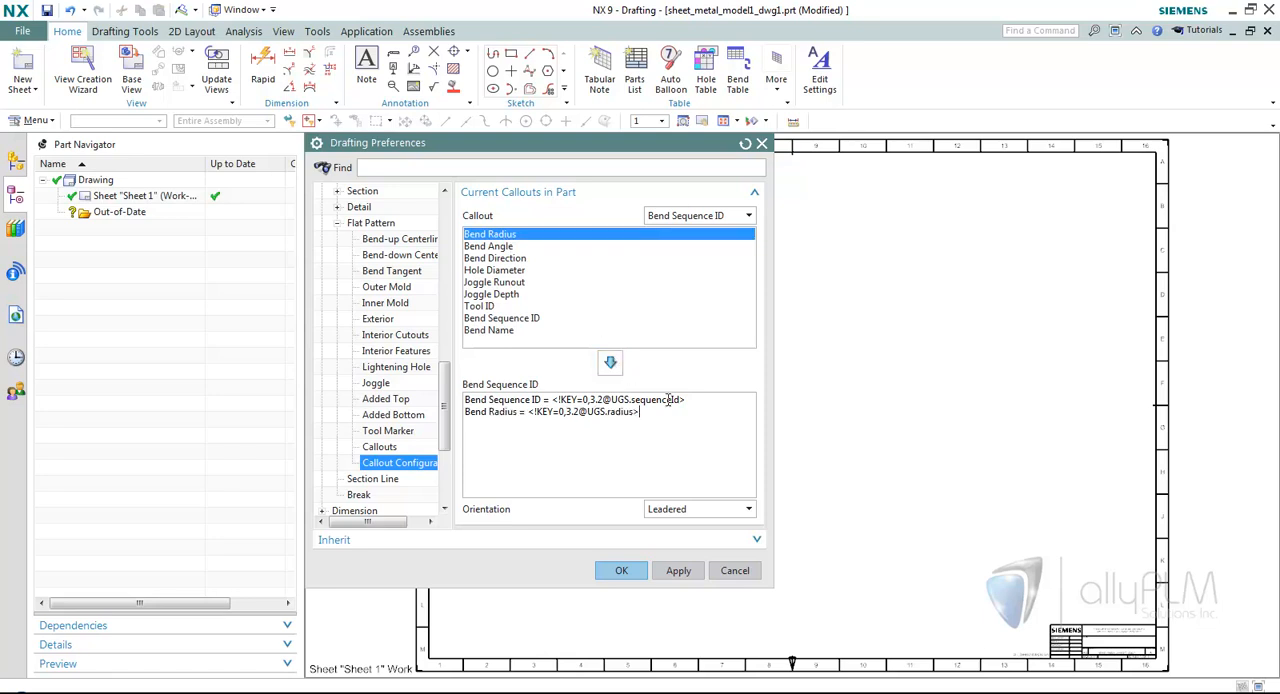
{"action": "left_click", "coordinate": [504, 246]}
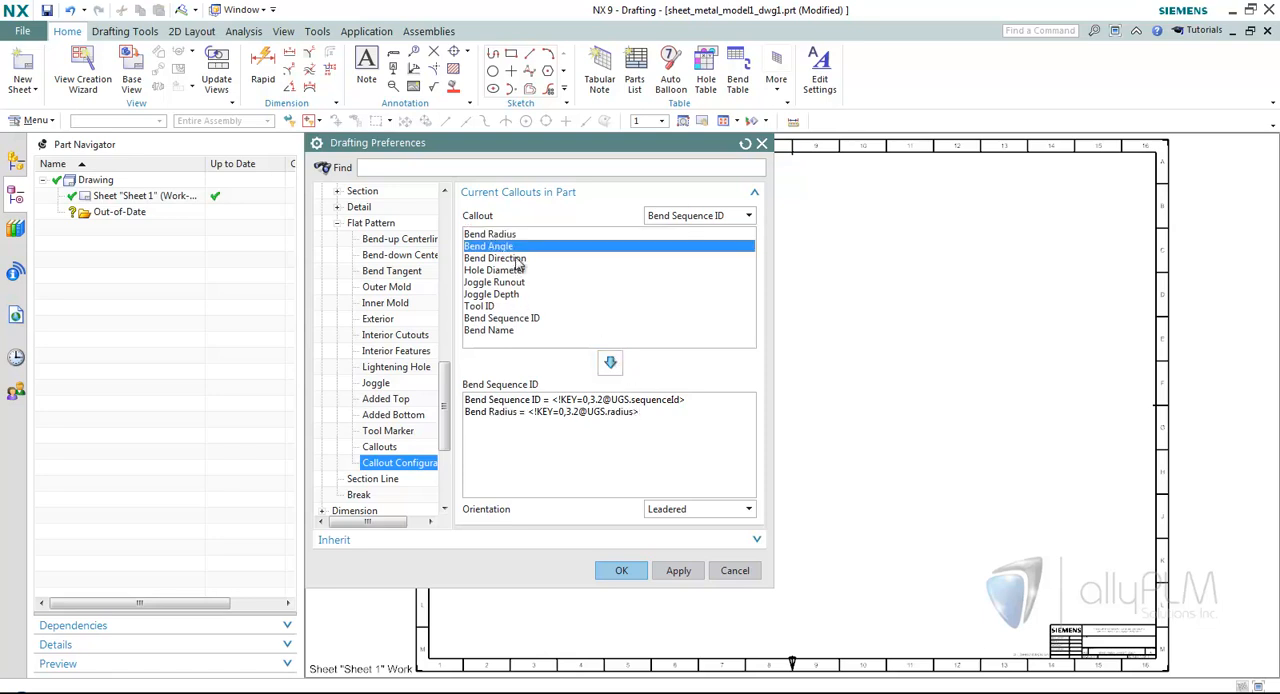
{"action": "left_click", "coordinate": [611, 363]}
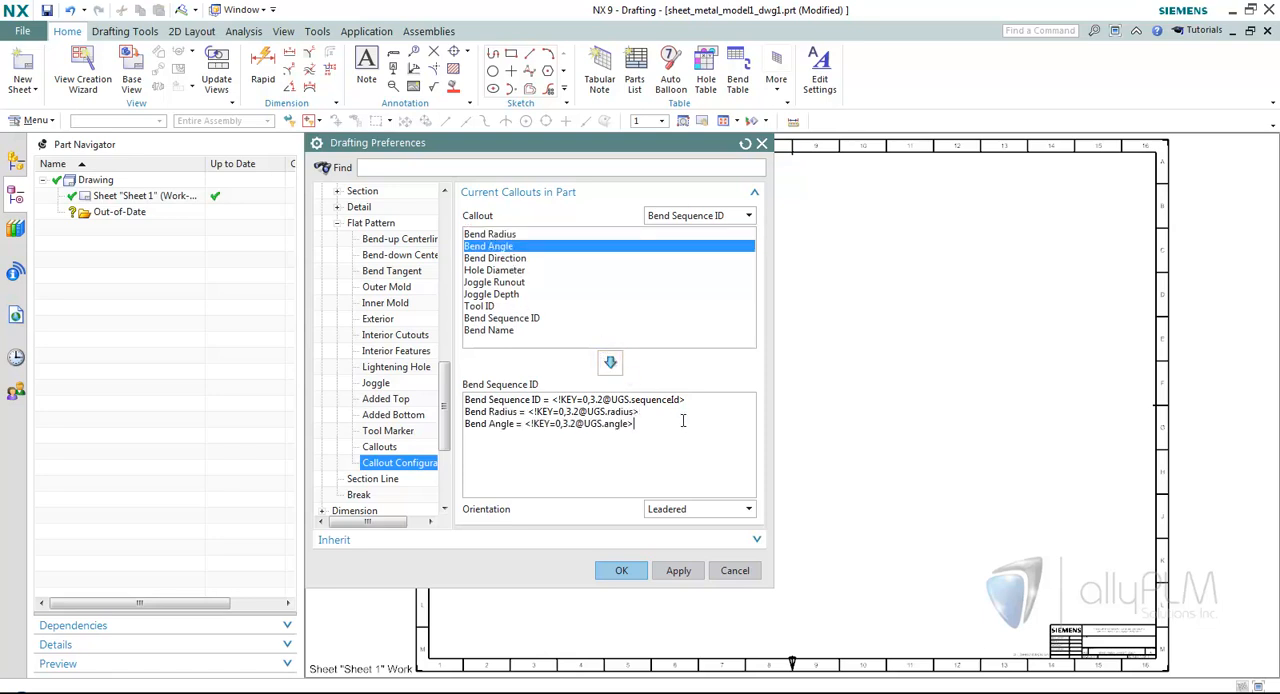
Add Bend Direction and Bend Name to the Bend Sequence ID callout on separate lines, with the name above the direction, and accept the preferences.
{"action": "left_click", "coordinate": [500, 258]}
{"action": "left_click", "coordinate": [610, 362]}
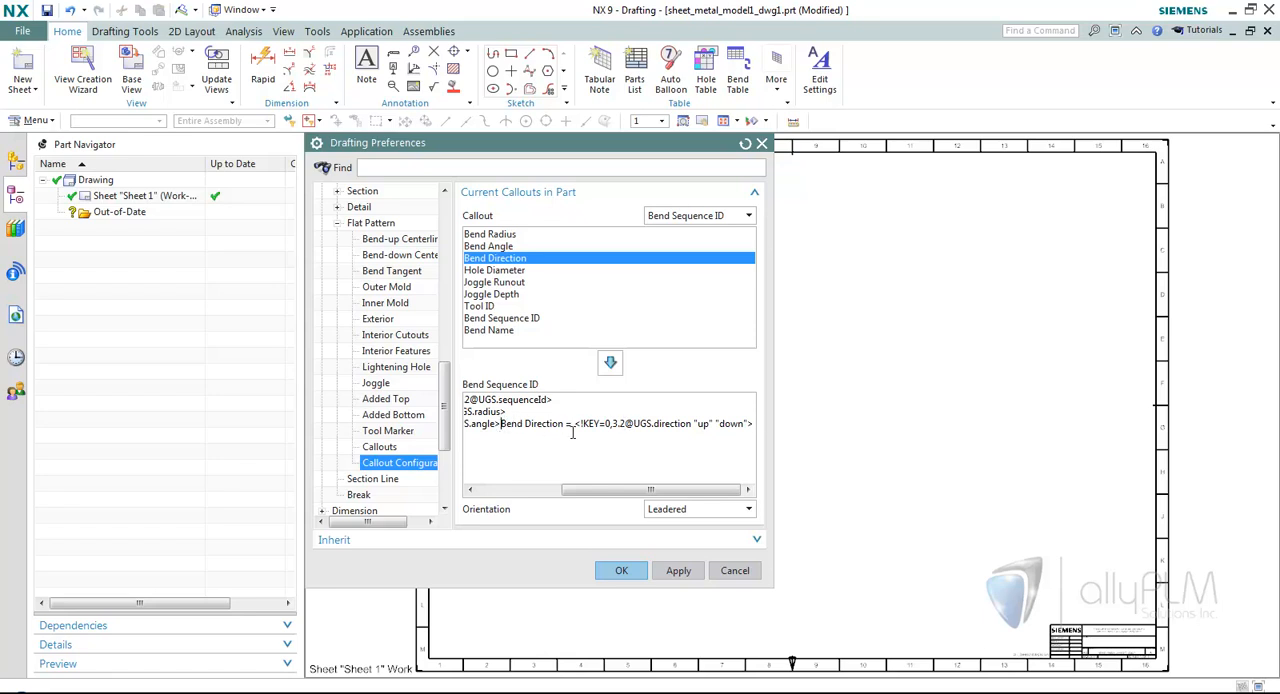
{"action": "key", "text": "Return"}
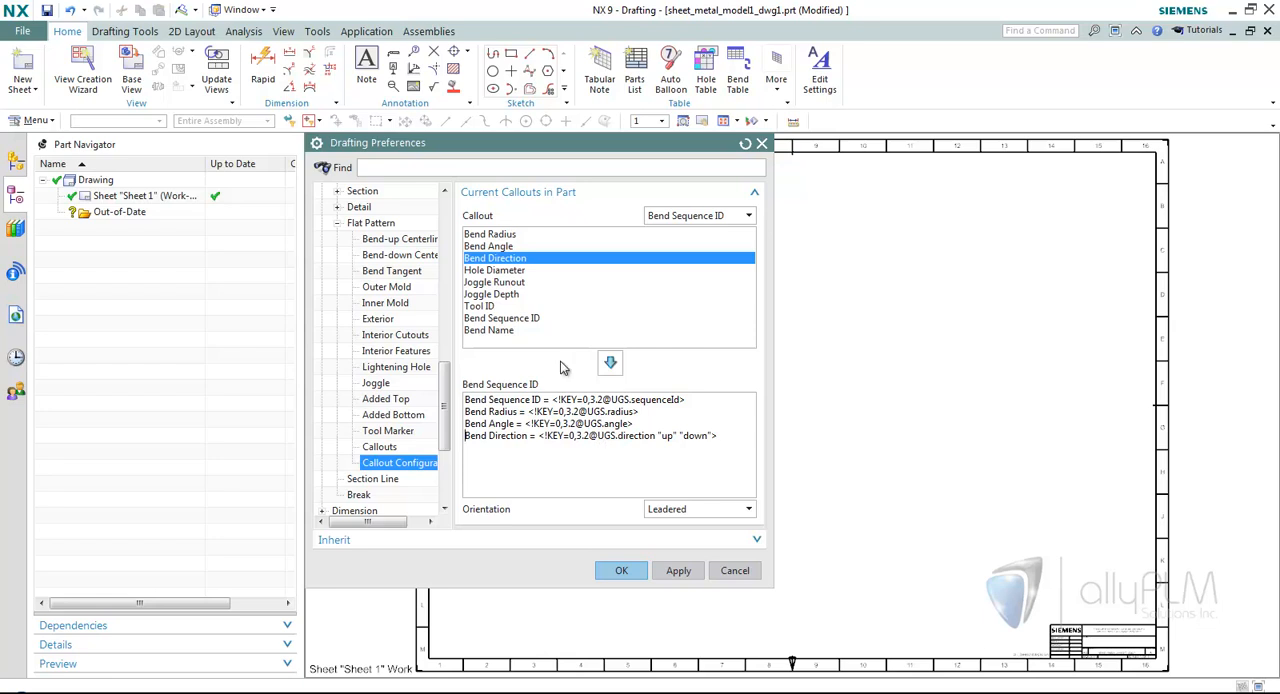
{"action": "left_click", "coordinate": [503, 333]}
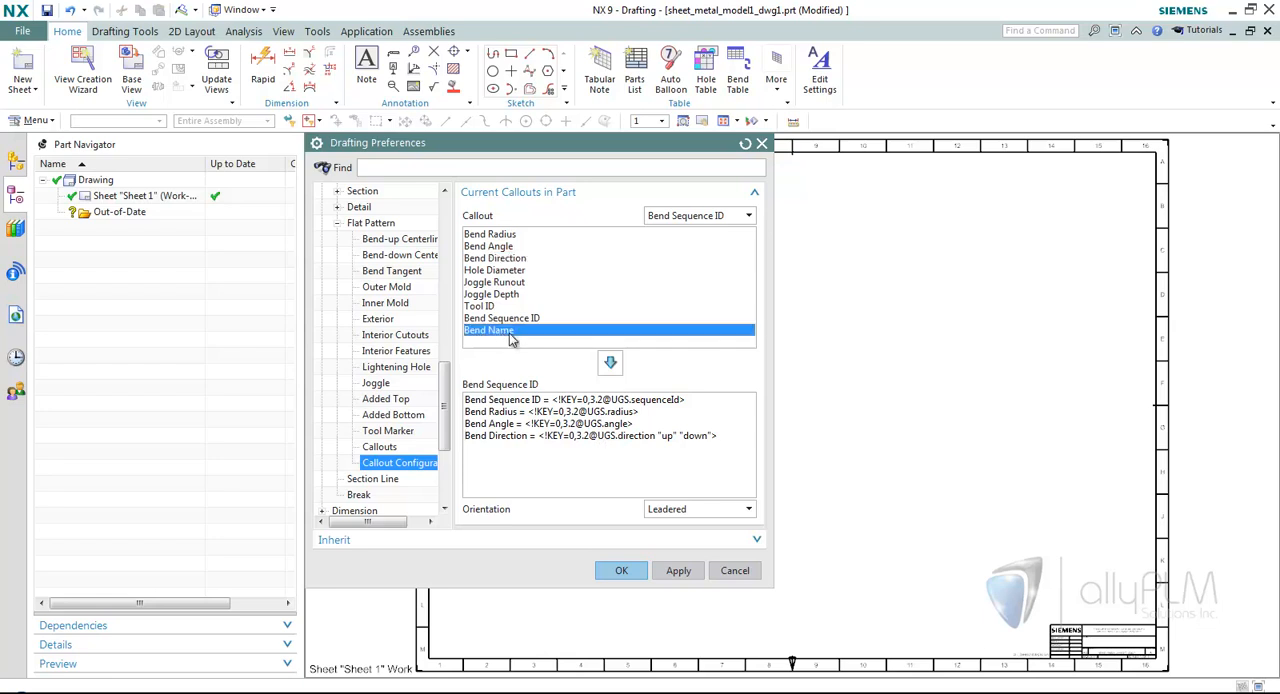
{"action": "left_click", "coordinate": [610, 362]}
{"action": "key", "text": "Return"}
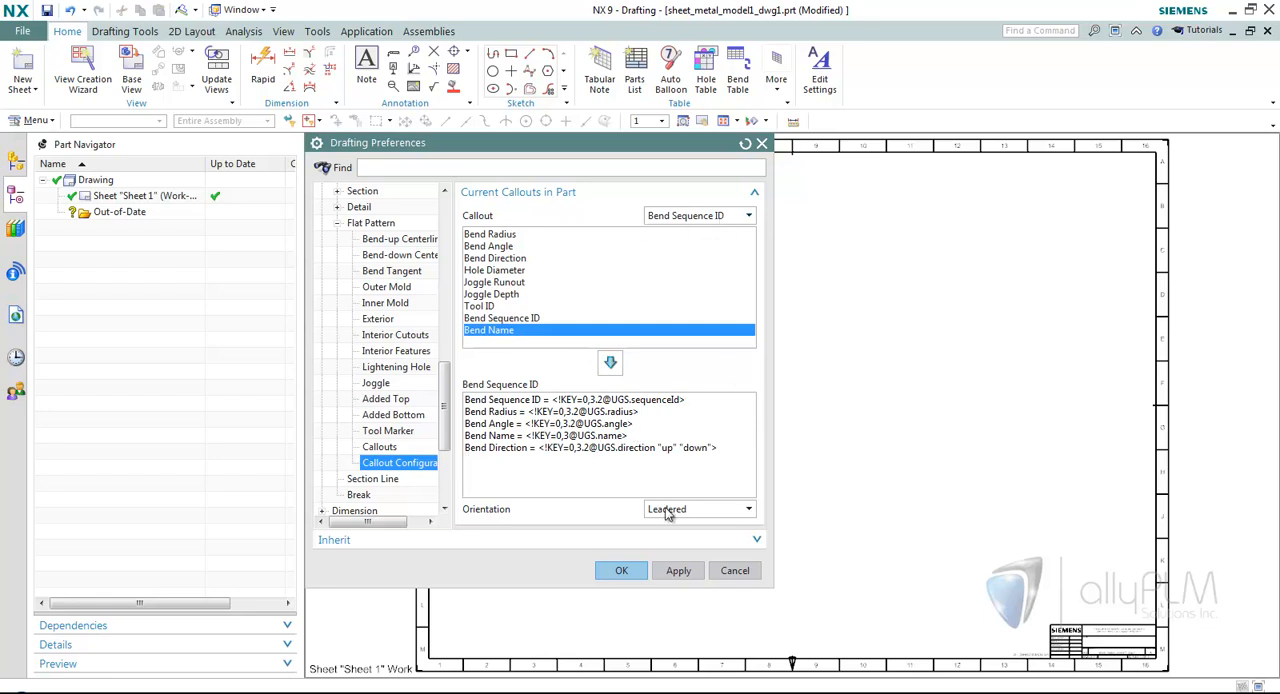
{"action": "left_click", "coordinate": [621, 570]}
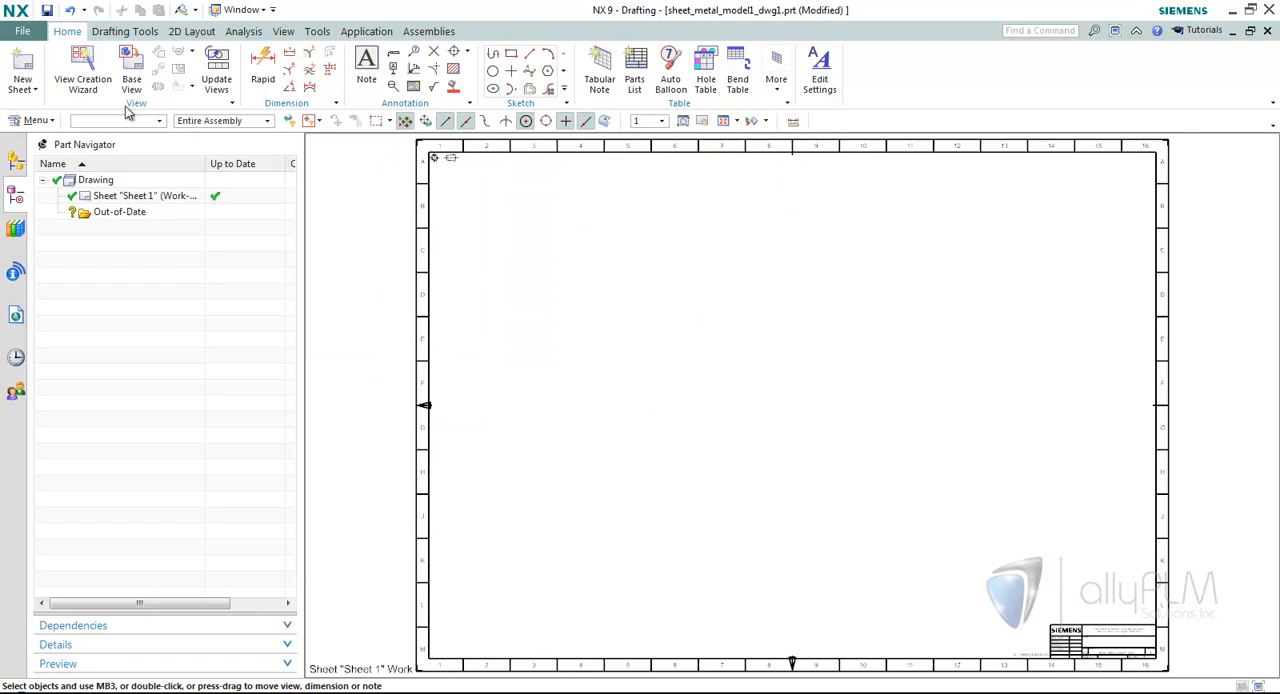
Create a FLAT-PATTERN#1 view of sheet_metal_model1.prt with the View Creation Wizard and place it near the middle of the sheet.
{"action": "left_click", "coordinate": [83, 72]}
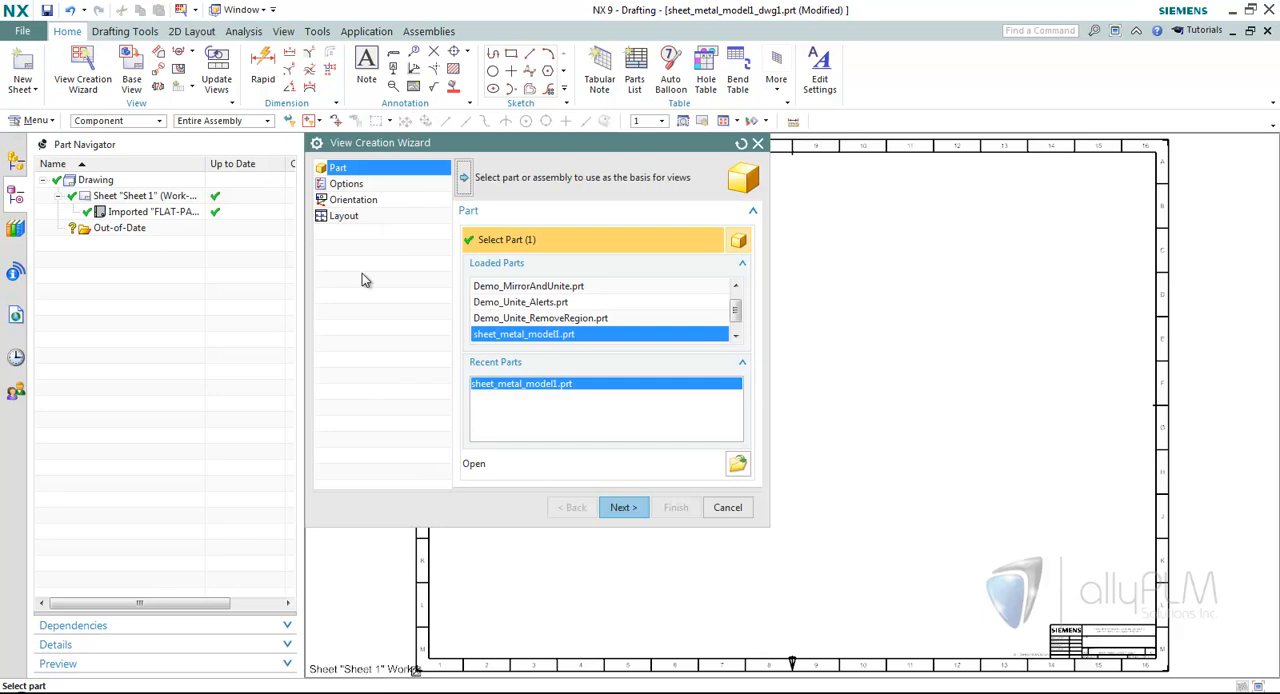
{"action": "left_click", "coordinate": [621, 507]}
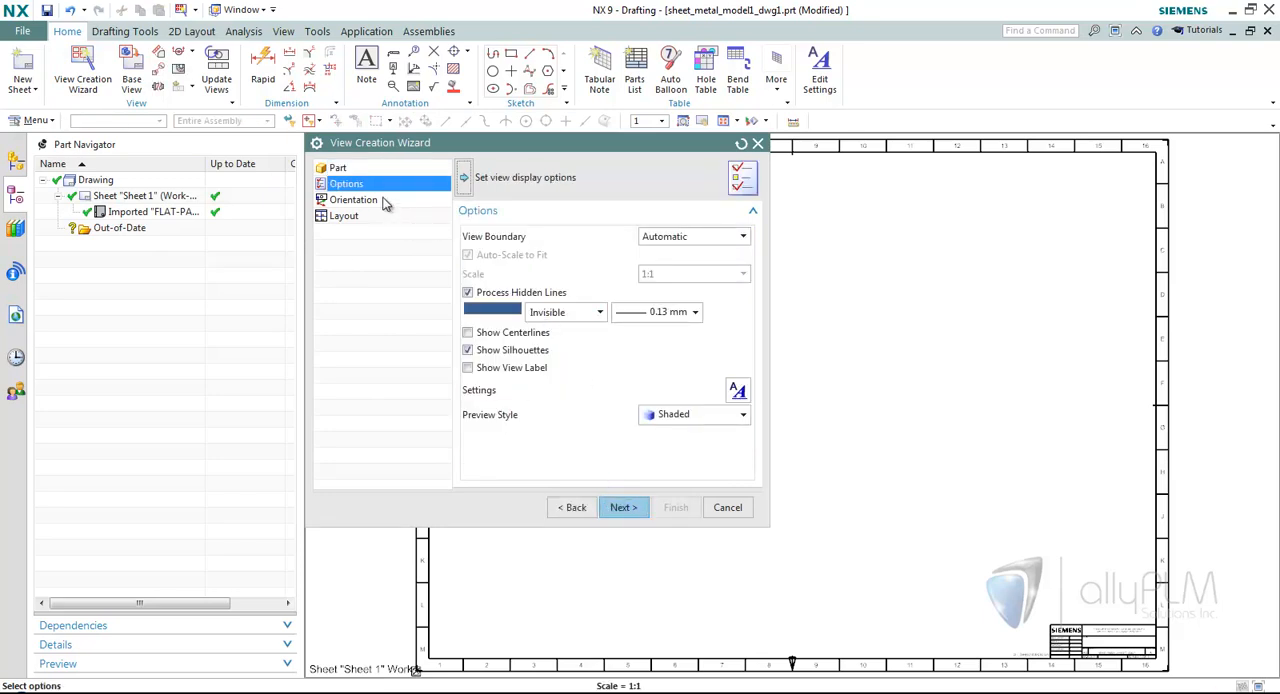
{"action": "left_click", "coordinate": [621, 507]}
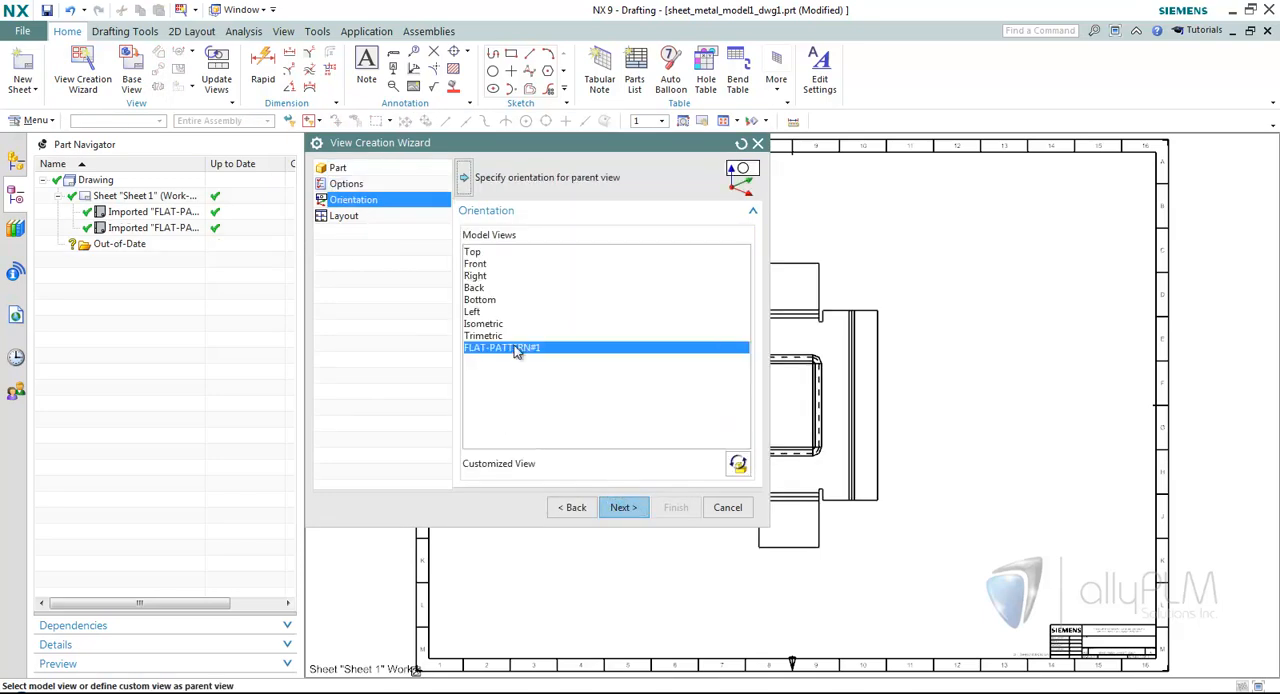
{"action": "left_click", "coordinate": [624, 507]}
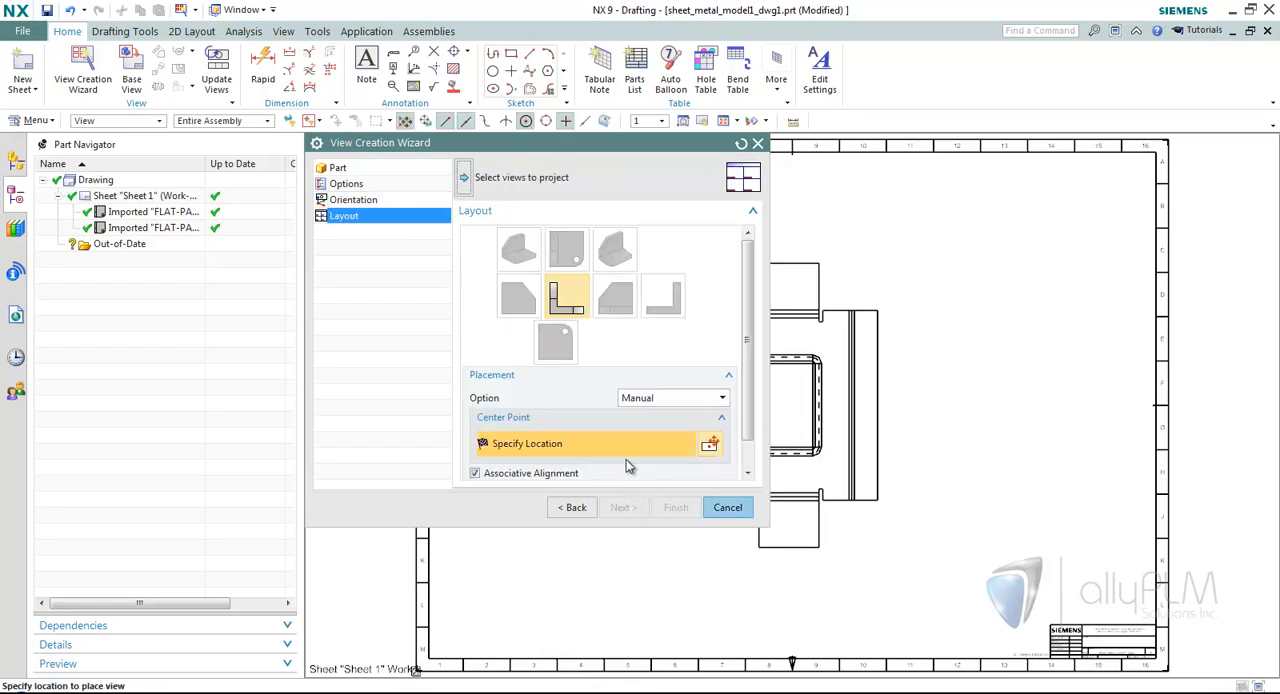
{"action": "left_click", "coordinate": [812, 405]}
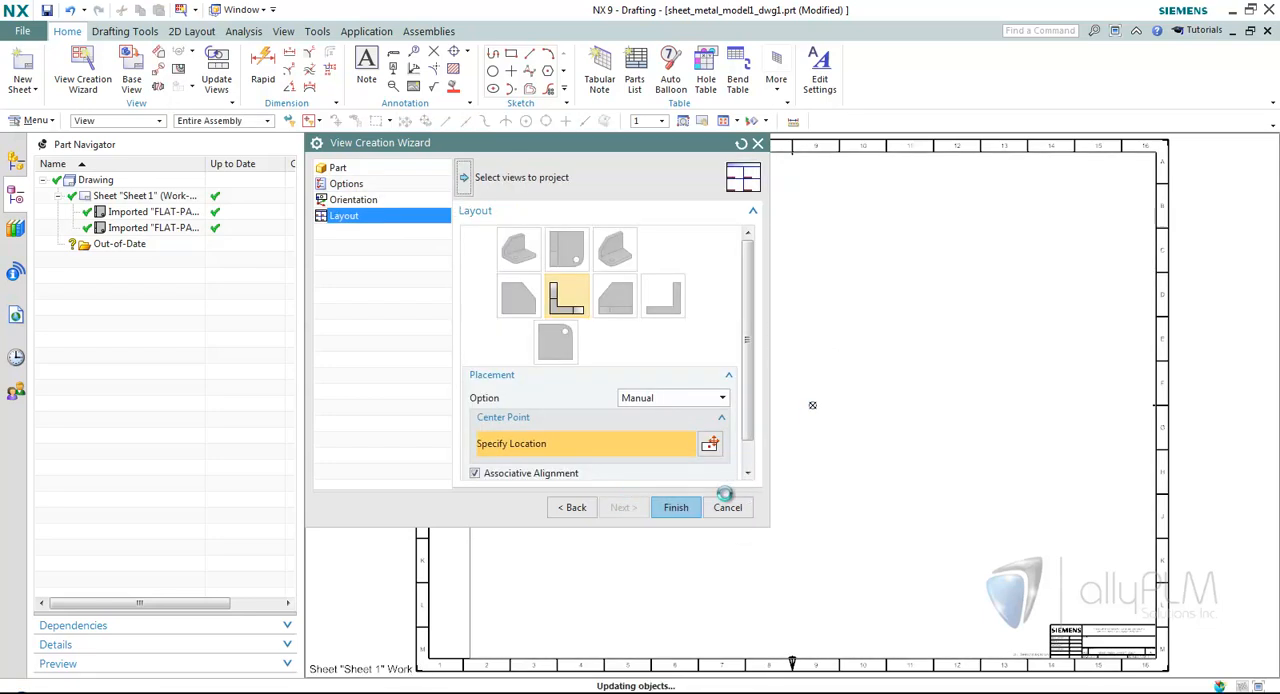
{"action": "left_click", "coordinate": [676, 508]}
Reposition two callouts in the flat pattern view: Bend 3 up and left, and Bend 2 down and left.
{"action": "scroll", "coordinate": [690, 400], "scroll_direction": "up", "scroll_amount": 3}
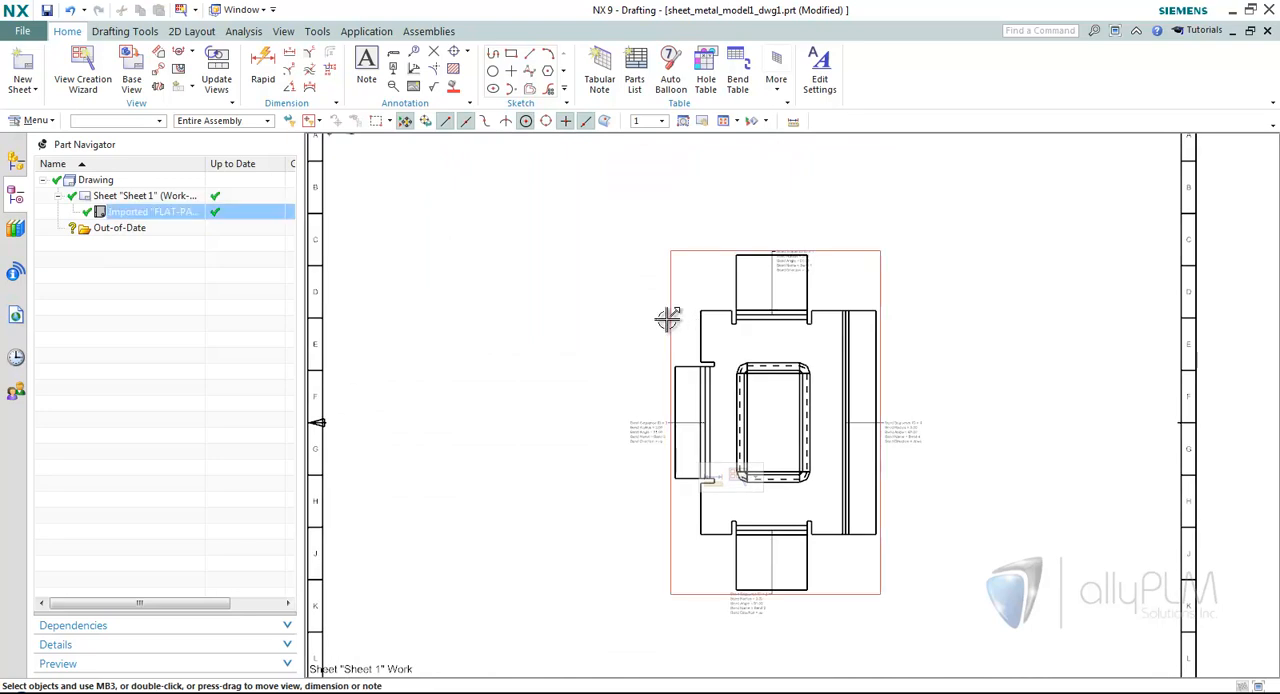
{"action": "scroll", "coordinate": [543, 418], "scroll_direction": "up", "scroll_amount": 4}
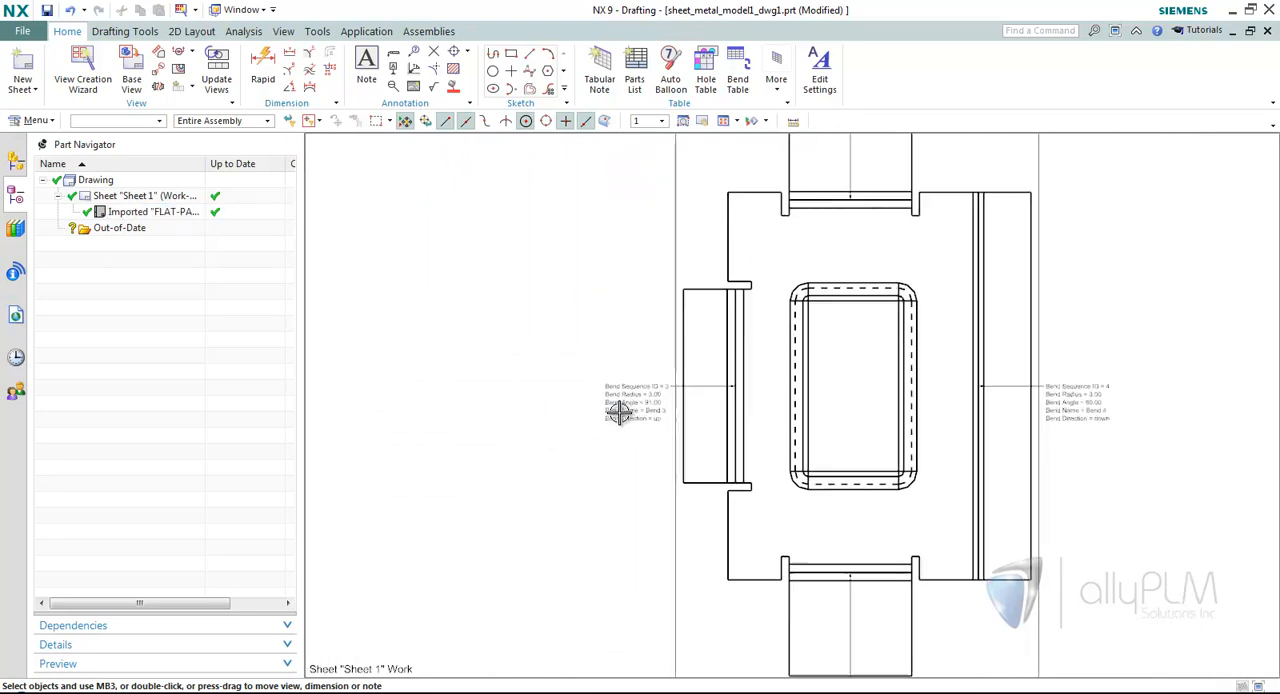
{"action": "scroll", "coordinate": [620, 412], "scroll_direction": "up", "scroll_amount": 1}
{"action": "left_click_drag", "start_coordinate": [611, 405], "coordinate": [528, 354]}
{"action": "scroll", "coordinate": [546, 374], "scroll_direction": "down", "scroll_amount": 3}
{"action": "scroll", "coordinate": [545, 457], "scroll_direction": "up", "scroll_amount": 3}
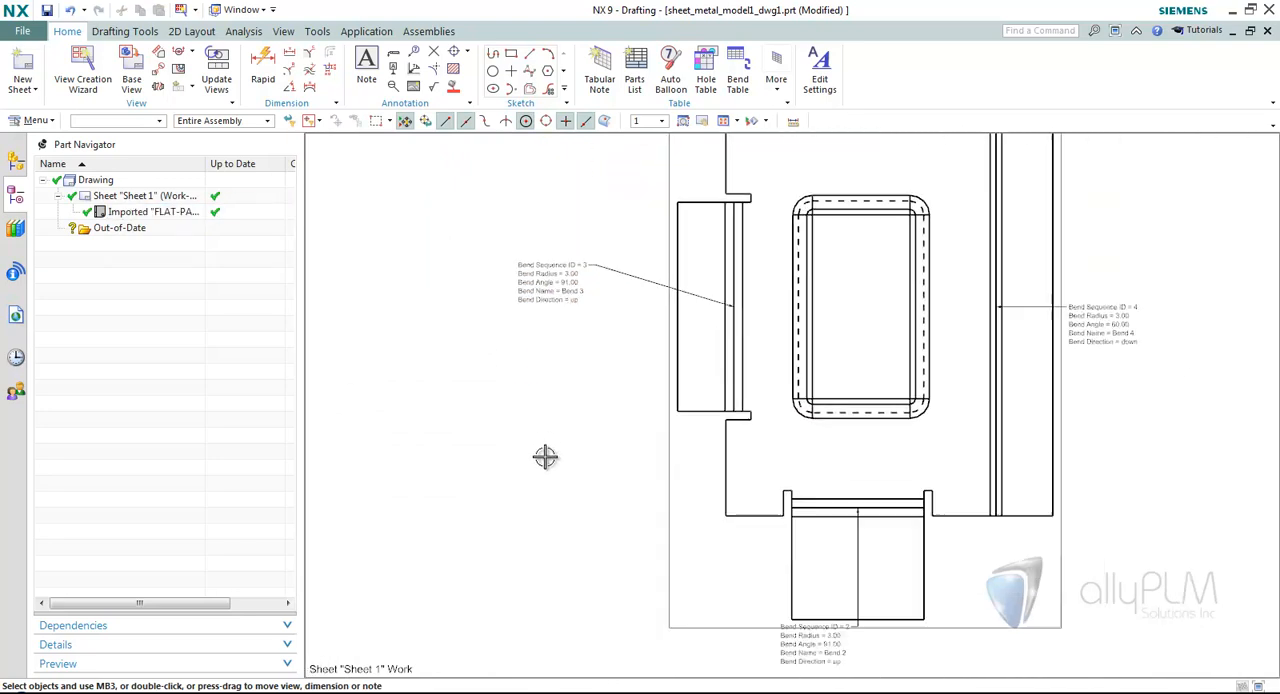
{"action": "scroll", "coordinate": [545, 457], "scroll_direction": "down", "scroll_amount": 1}
{"action": "left_click_drag", "start_coordinate": [776, 543], "coordinate": [709, 580]}
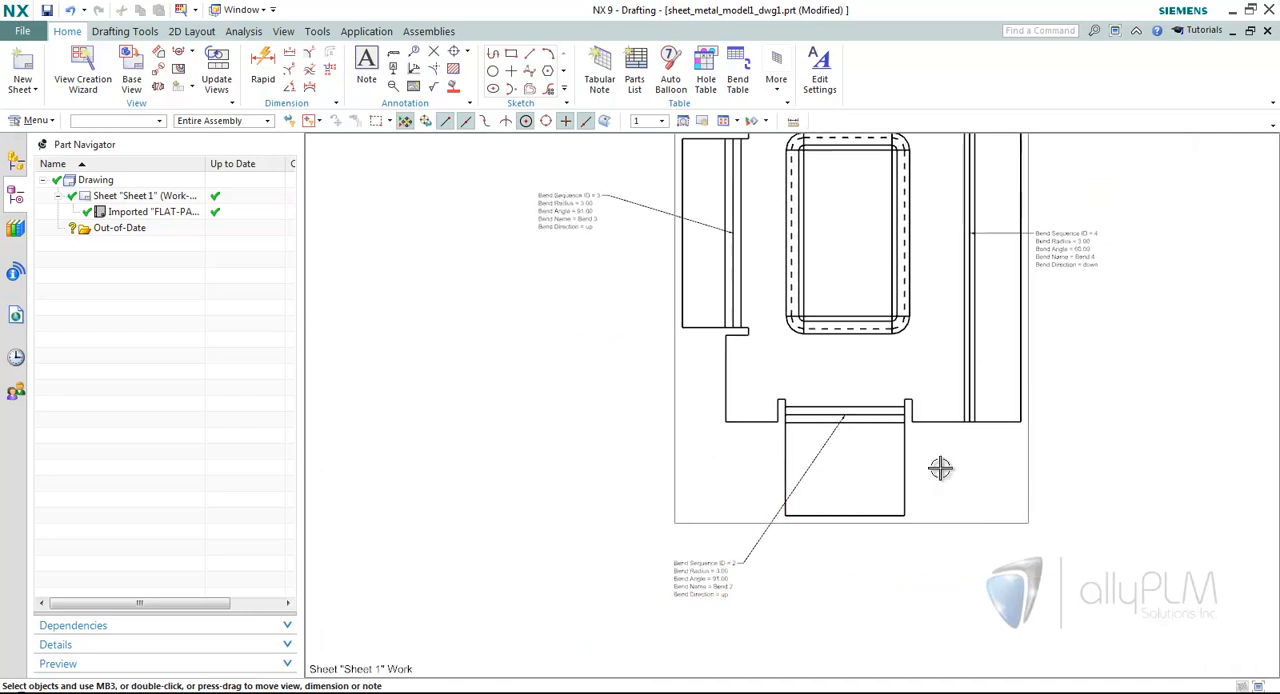
Move the Bend 4 callout higher and slightly right, and the Bend 1 callout up and right, clear of the flat pattern geometry.
{"action": "scroll", "coordinate": [1000, 343], "scroll_direction": "up", "scroll_amount": 2}
{"action": "scroll", "coordinate": [980, 357], "scroll_direction": "up", "scroll_amount": 1}
{"action": "left_click_drag", "start_coordinate": [980, 357], "coordinate": [1008, 306]}
{"action": "scroll", "coordinate": [1052, 350], "scroll_direction": "down", "scroll_amount": 1}
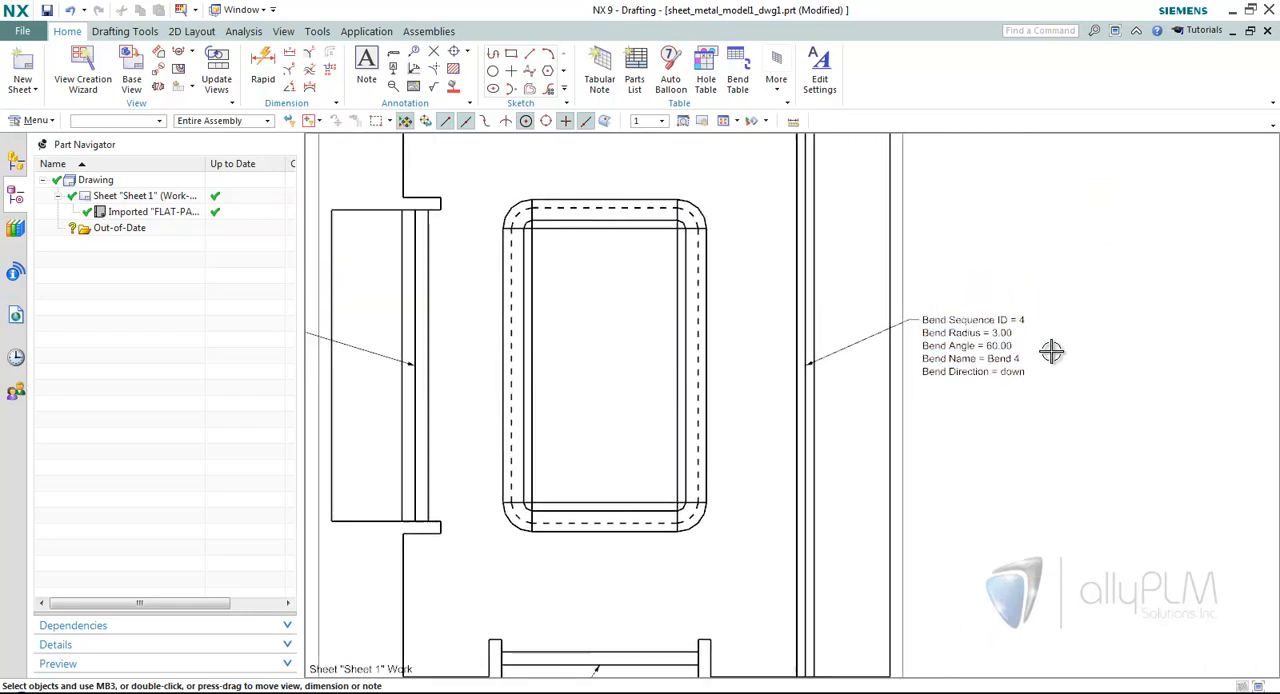
{"action": "left_click_drag", "start_coordinate": [594, 267], "coordinate": [655, 211]}
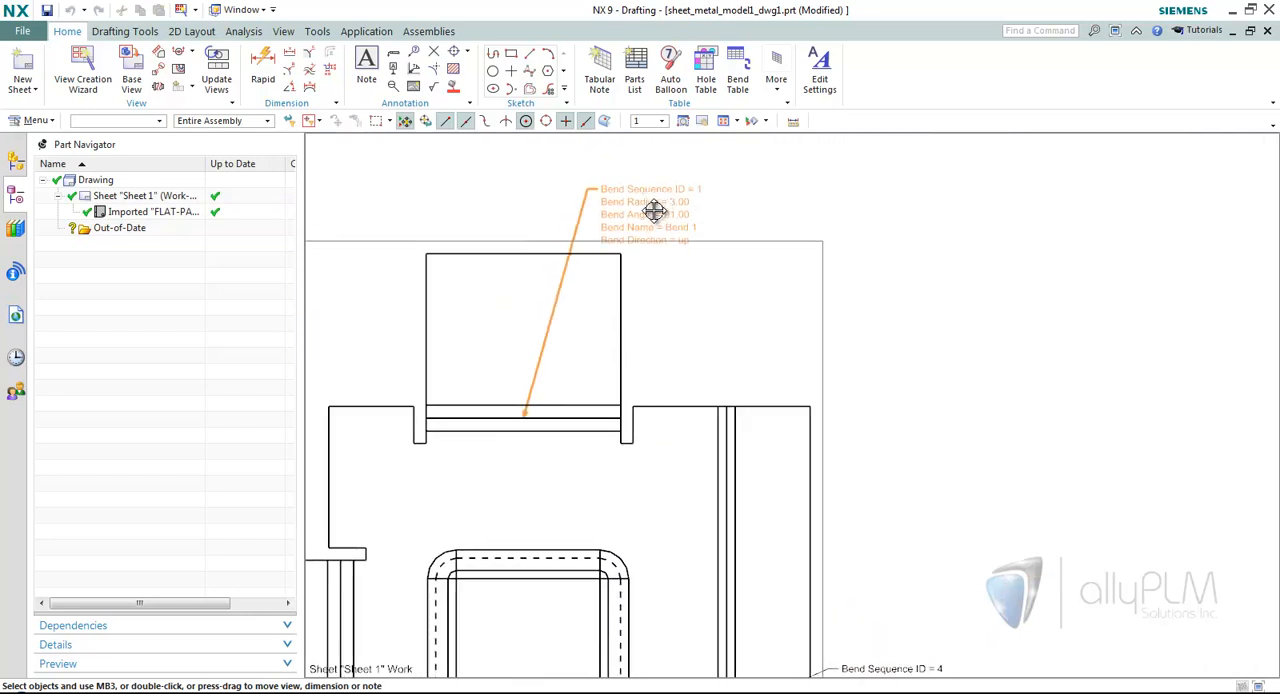
{"action": "scroll", "coordinate": [1010, 283], "scroll_direction": "down", "scroll_amount": 3}
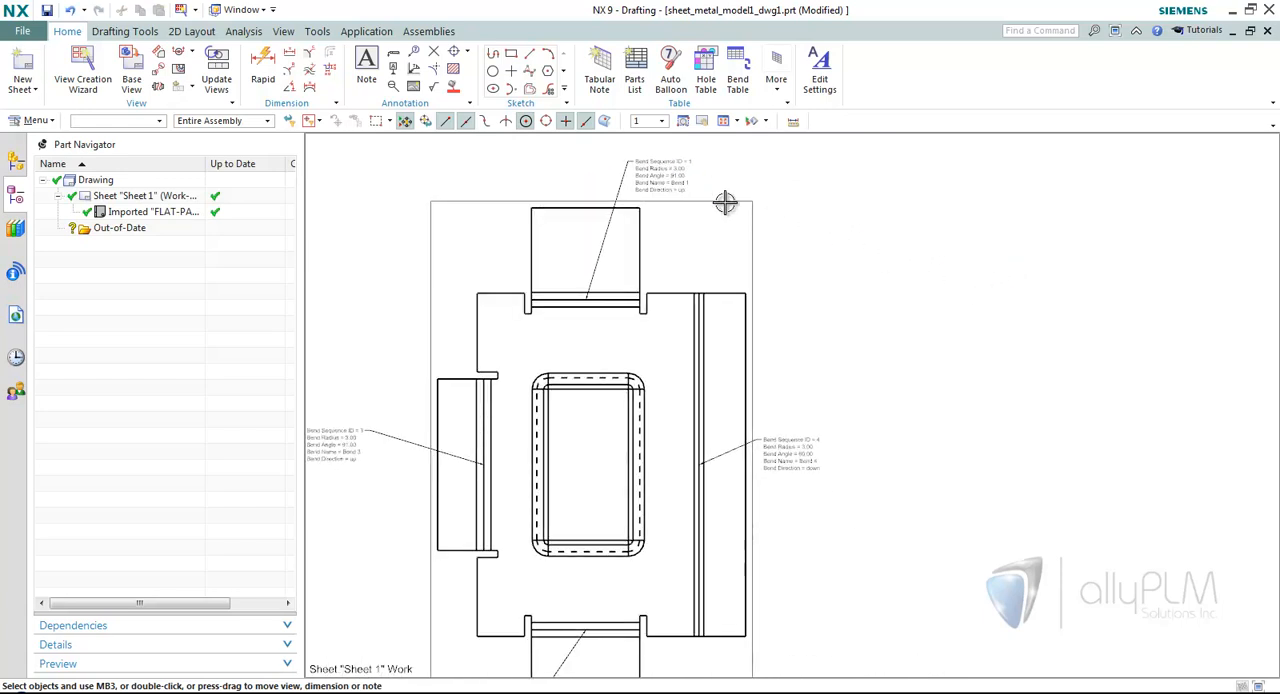
Insert a bend table for the flat pattern view and place it to the right of the view.
{"action": "left_click", "coordinate": [737, 80]}
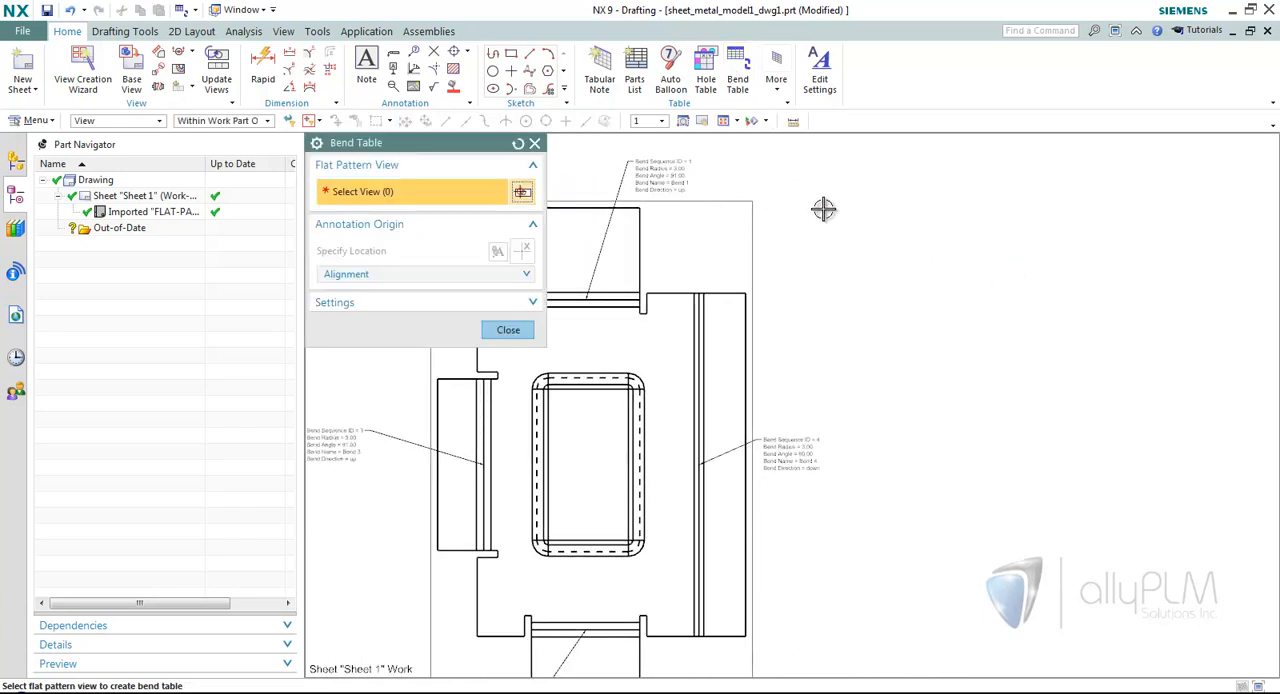
{"action": "left_click", "coordinate": [757, 337]}
{"action": "left_click", "coordinate": [893, 287]}
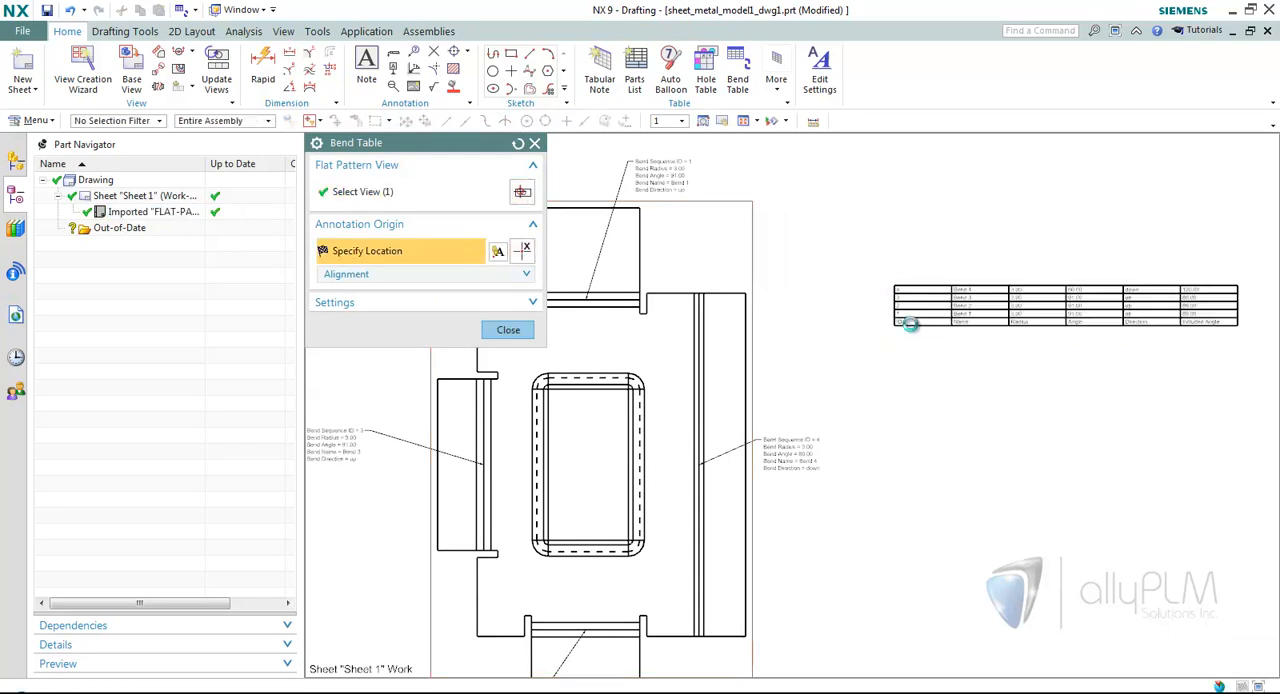
{"action": "scroll", "coordinate": [980, 414], "scroll_direction": "up", "scroll_amount": 3}
{"action": "left_click", "coordinate": [528, 336]}
Remove the Included Angle column from the bend table through its settings.
{"action": "scroll", "coordinate": [894, 420], "scroll_direction": "up", "scroll_amount": 4}
{"action": "scroll", "coordinate": [855, 411], "scroll_direction": "down", "scroll_amount": 2}
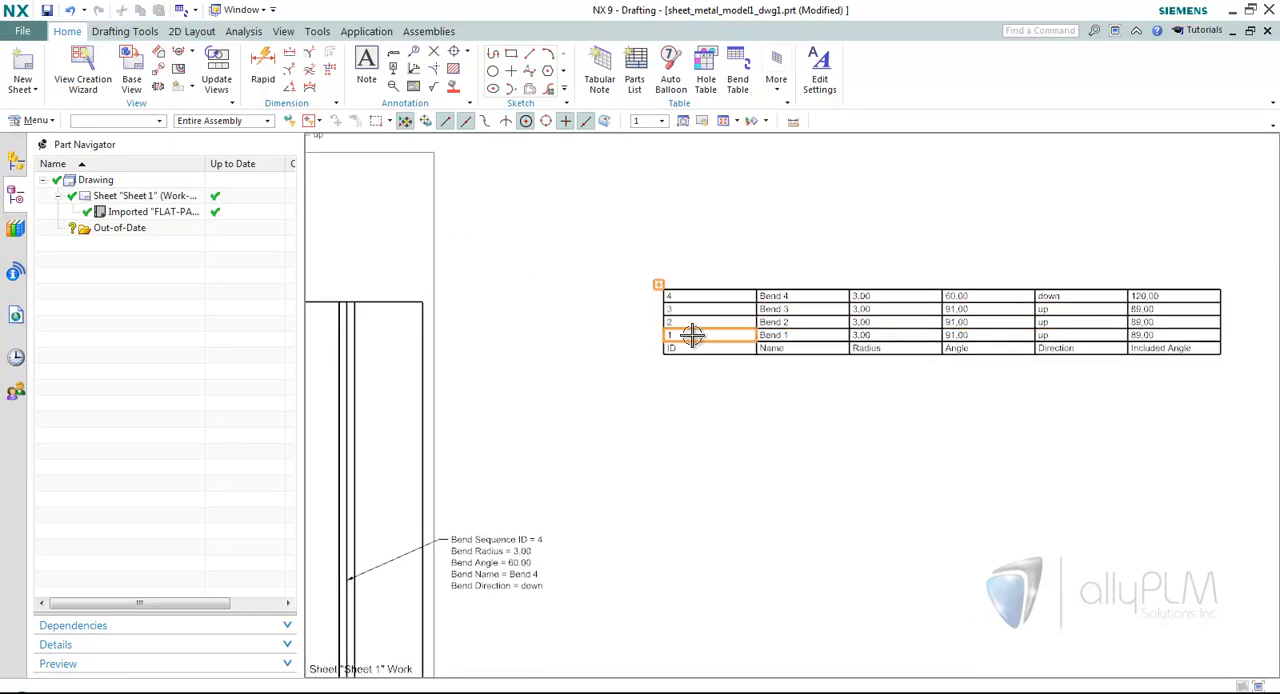
{"action": "scroll", "coordinate": [750, 380], "scroll_direction": "up", "scroll_amount": 2}
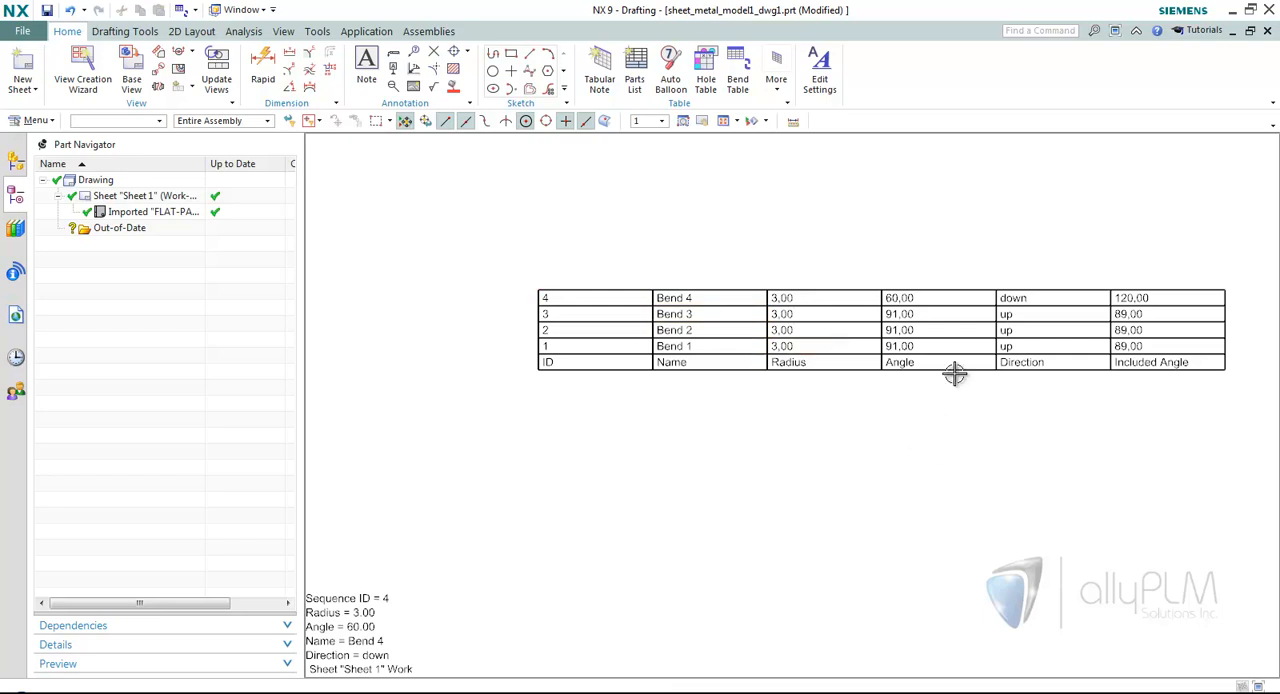
{"action": "scroll", "coordinate": [1050, 461], "scroll_direction": "down", "scroll_amount": 3}
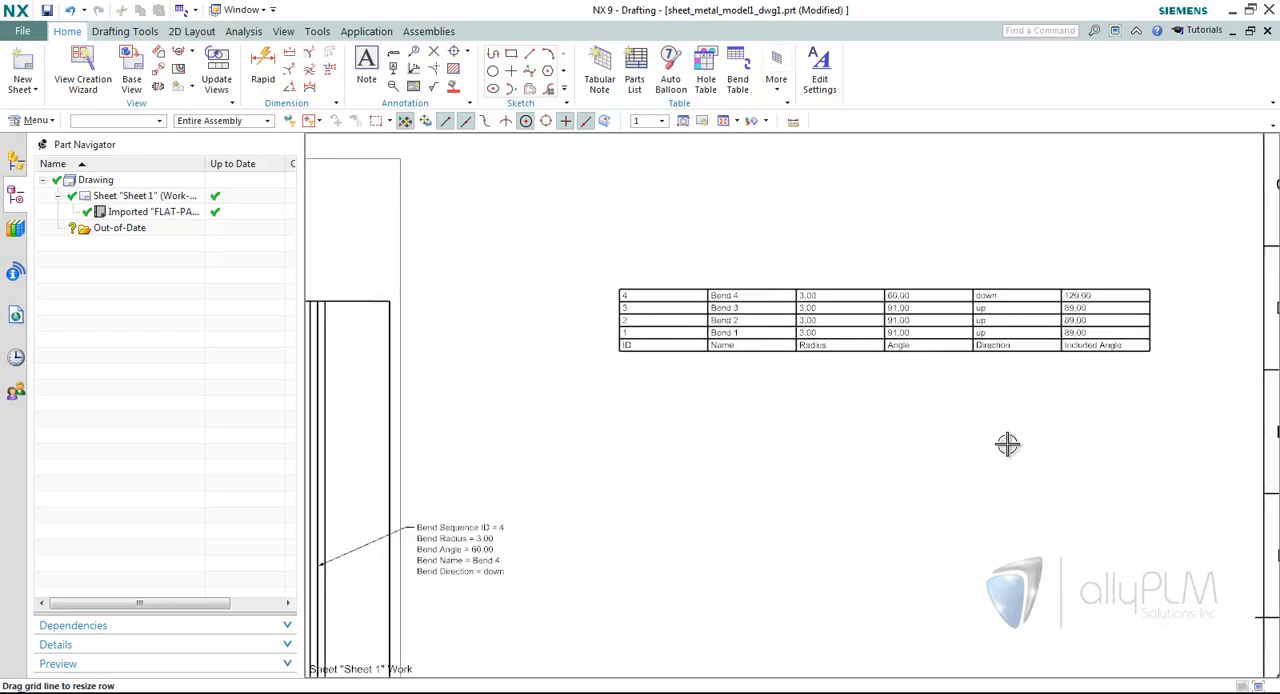
{"action": "right_click", "coordinate": [638, 264]}
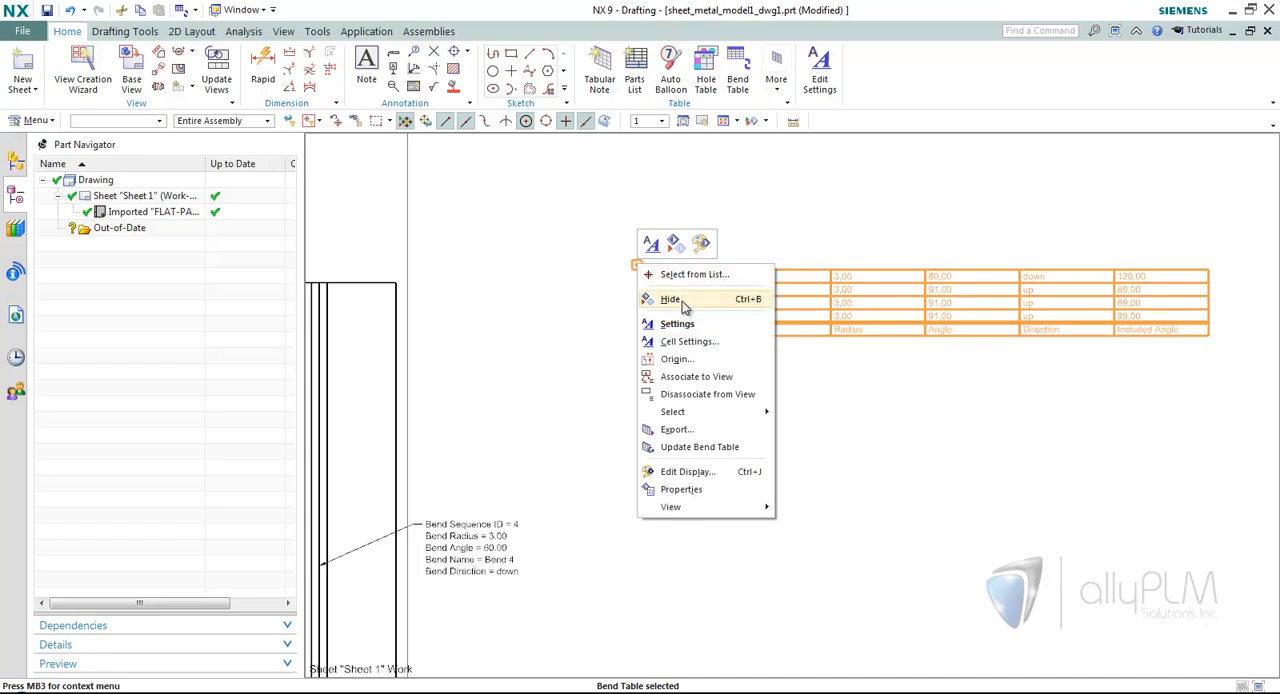
{"action": "left_click", "coordinate": [665, 323]}
{"action": "left_click", "coordinate": [356, 222]}
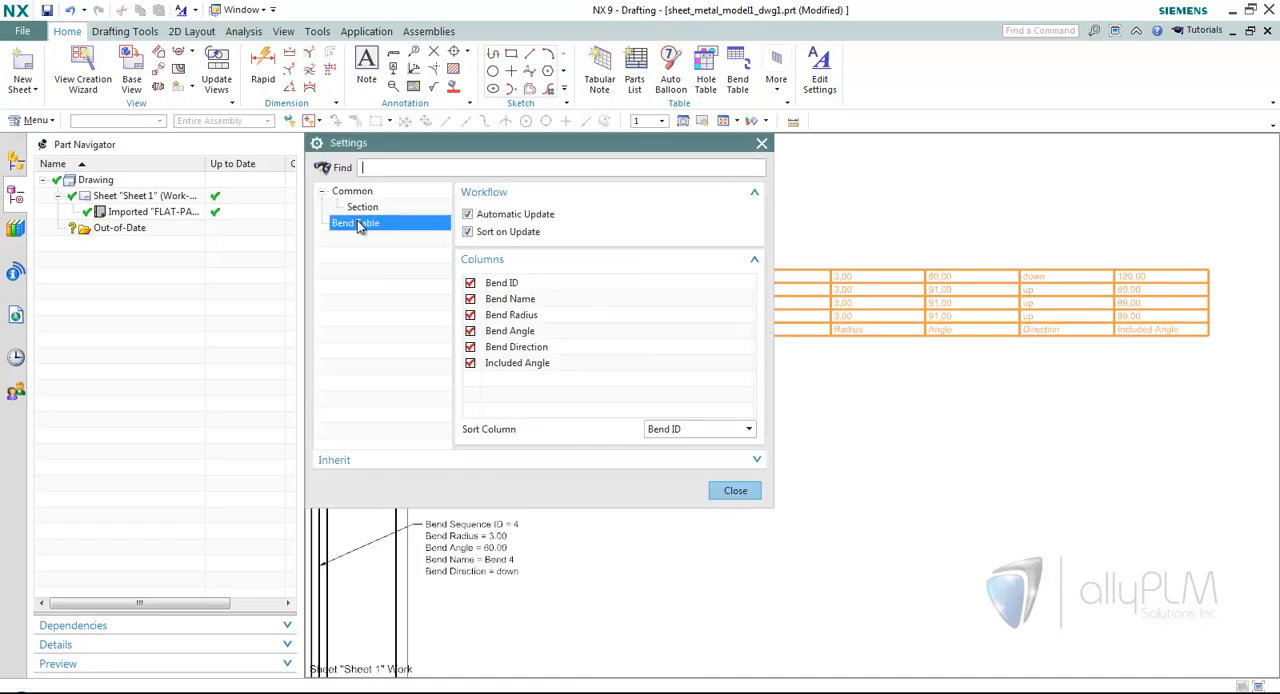
{"action": "middle_click_drag", "start_coordinate": [863, 394], "coordinate": [918, 400]}
{"action": "scroll", "coordinate": [918, 400], "scroll_direction": "down", "scroll_amount": 1}
{"action": "left_click", "coordinate": [470, 363]}
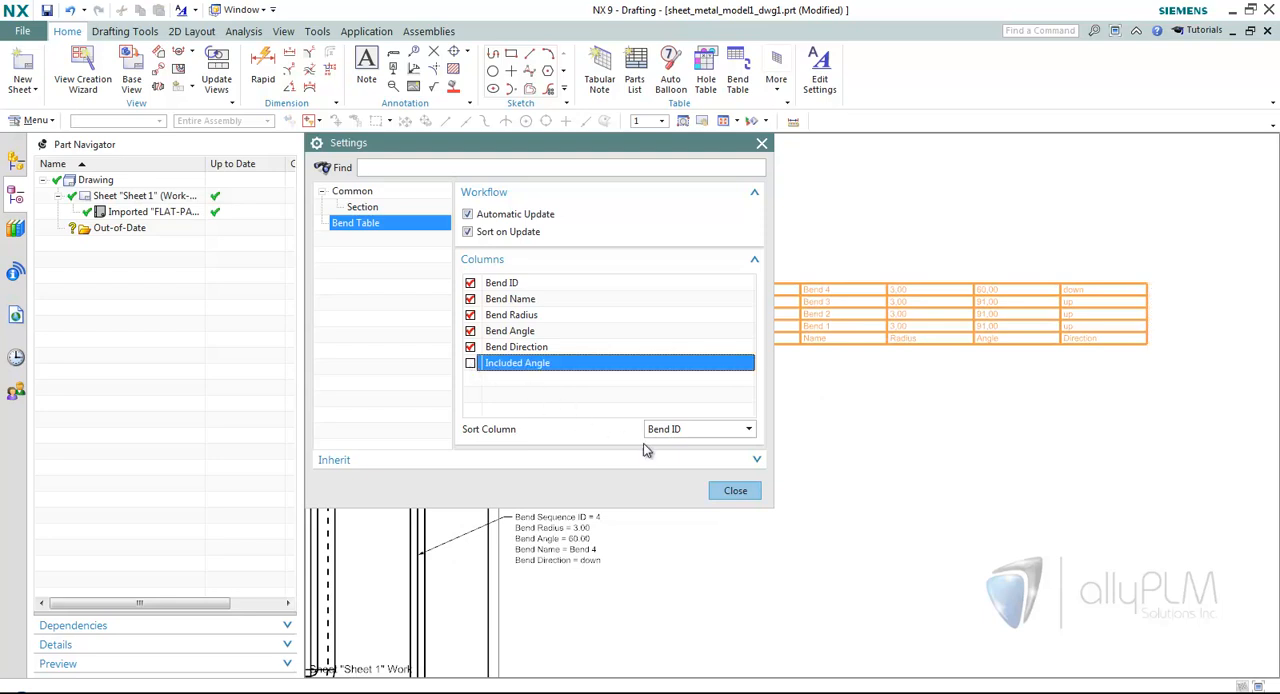
{"action": "left_click", "coordinate": [735, 491]}
Try sorting the bend table by Bend Direction in its settings, and return the sort column to Bend ID.
{"action": "scroll", "coordinate": [1117, 331], "scroll_direction": "up", "scroll_amount": 1}
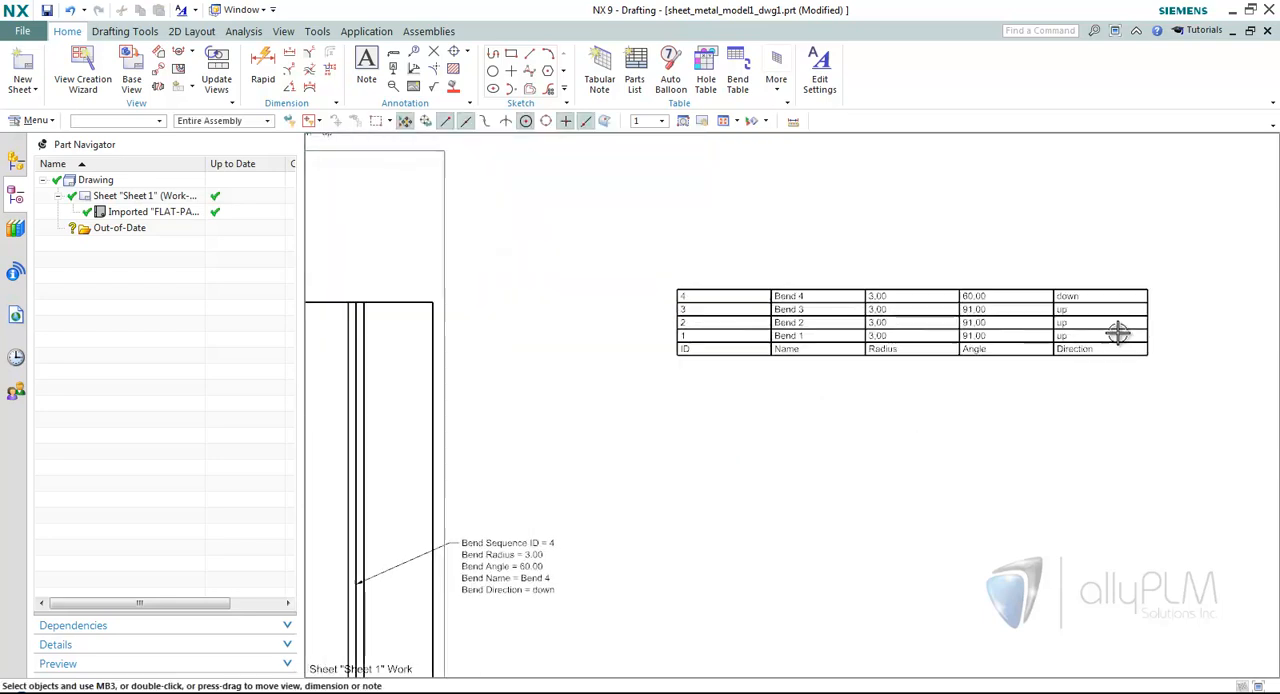
{"action": "right_click", "coordinate": [673, 284]}
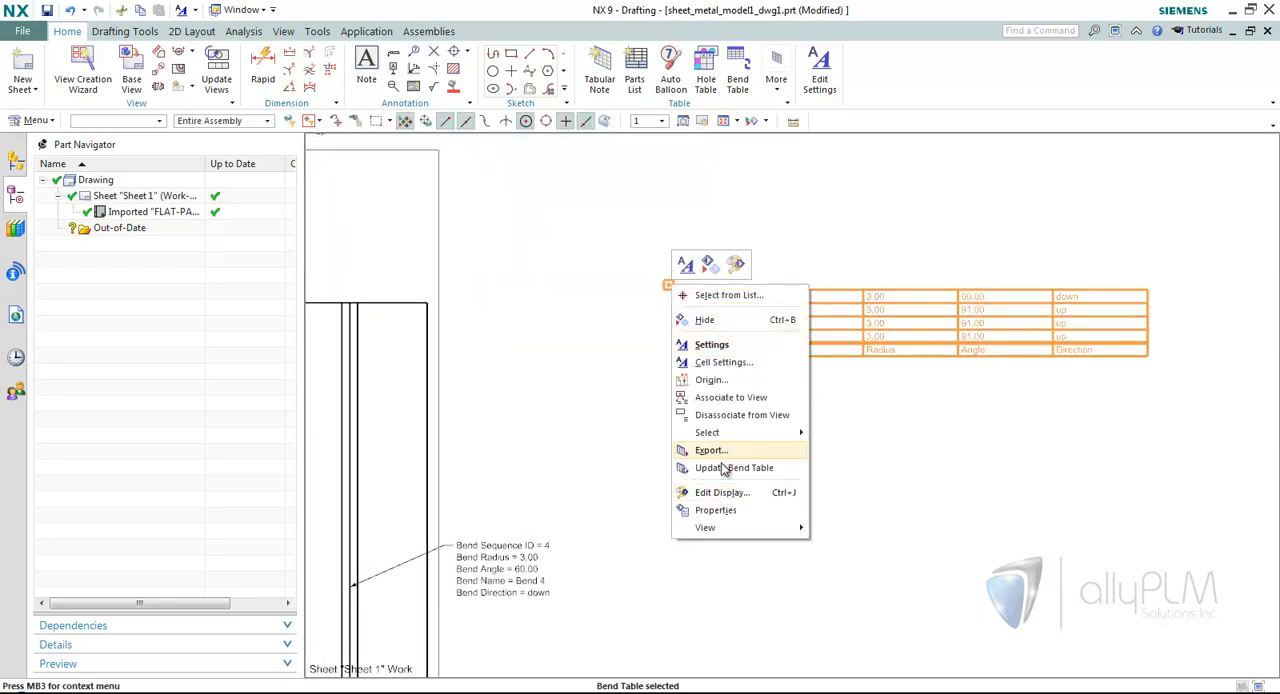
{"action": "left_click", "coordinate": [720, 343]}
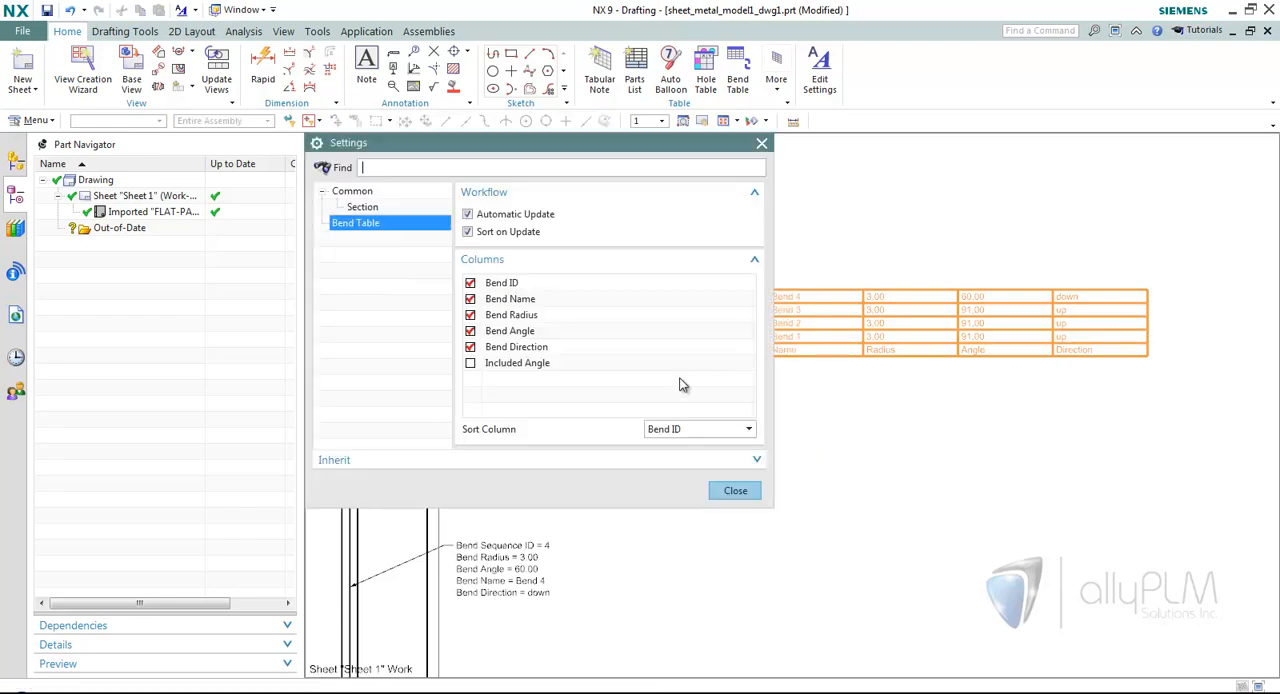
{"action": "left_click", "coordinate": [688, 433]}
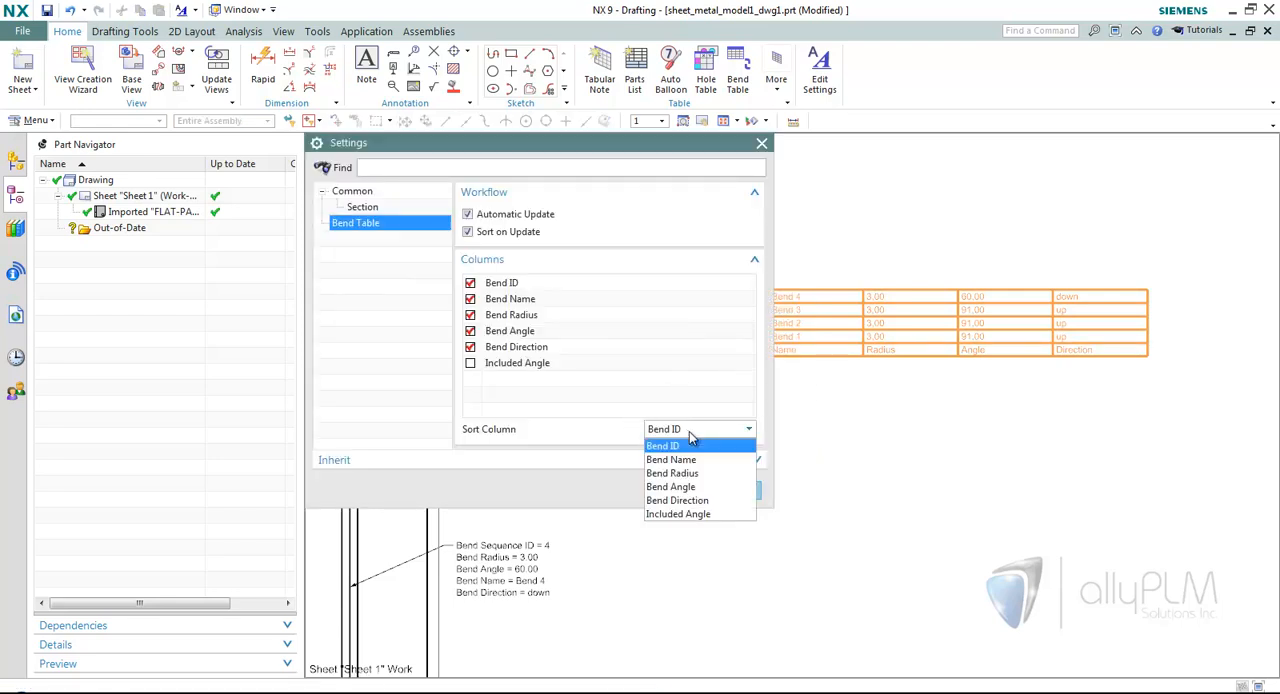
{"action": "left_click", "coordinate": [677, 500]}
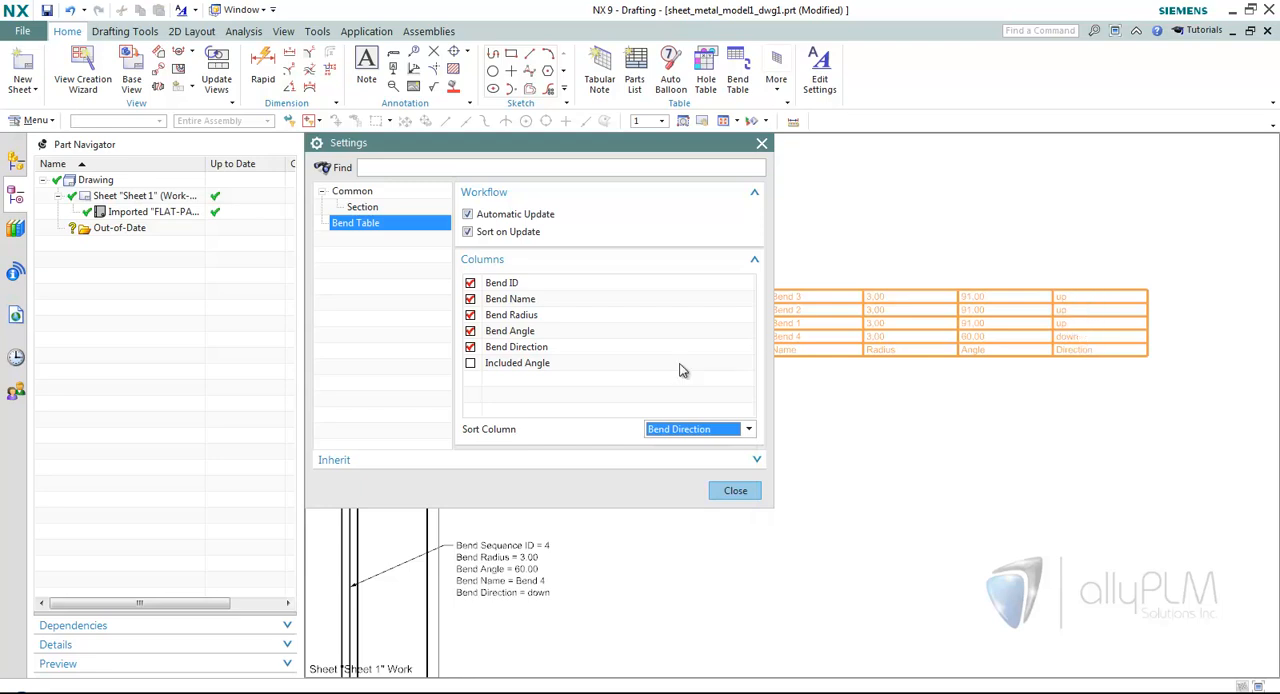
{"action": "left_click", "coordinate": [689, 429]}
{"action": "left_click", "coordinate": [670, 446]}
Set the bend table's header location to Above in its Section settings and close the settings.
{"action": "middle_click_drag", "start_coordinate": [882, 360], "coordinate": [971, 375]}
{"action": "left_click", "coordinate": [363, 207]}
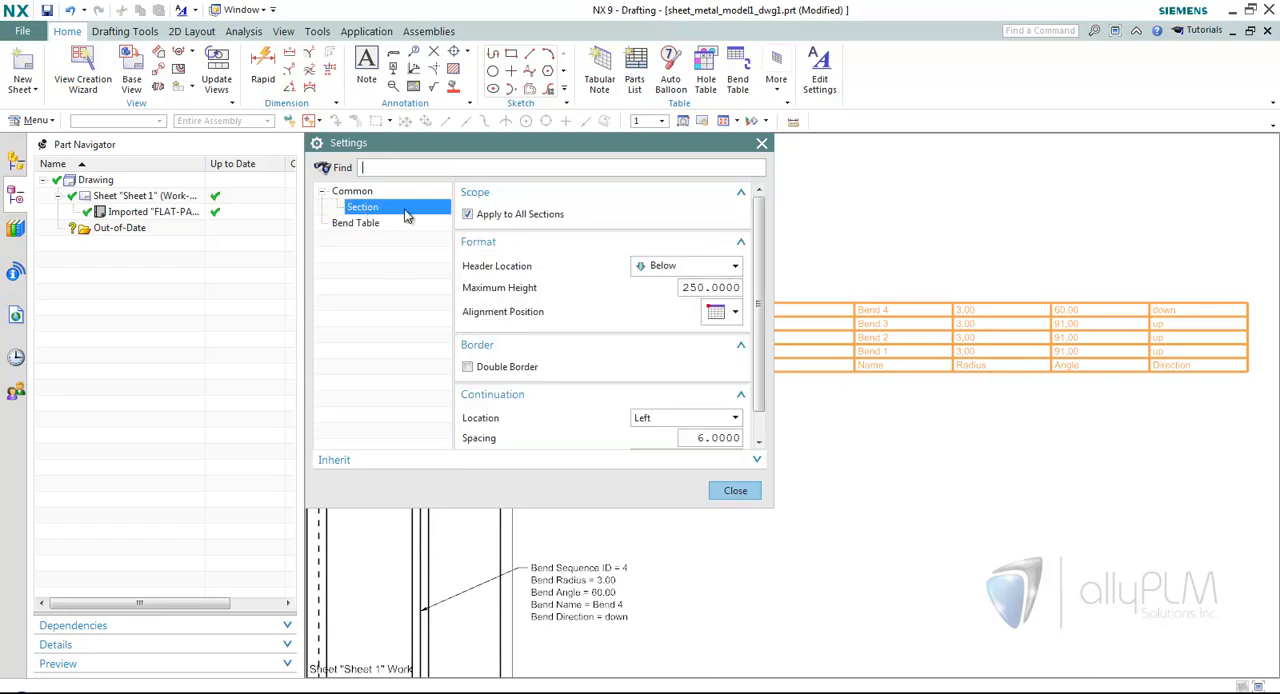
{"action": "left_click", "coordinate": [686, 270]}
{"action": "left_click", "coordinate": [662, 284]}
{"action": "scroll", "coordinate": [969, 414], "scroll_direction": "down", "scroll_amount": 2}
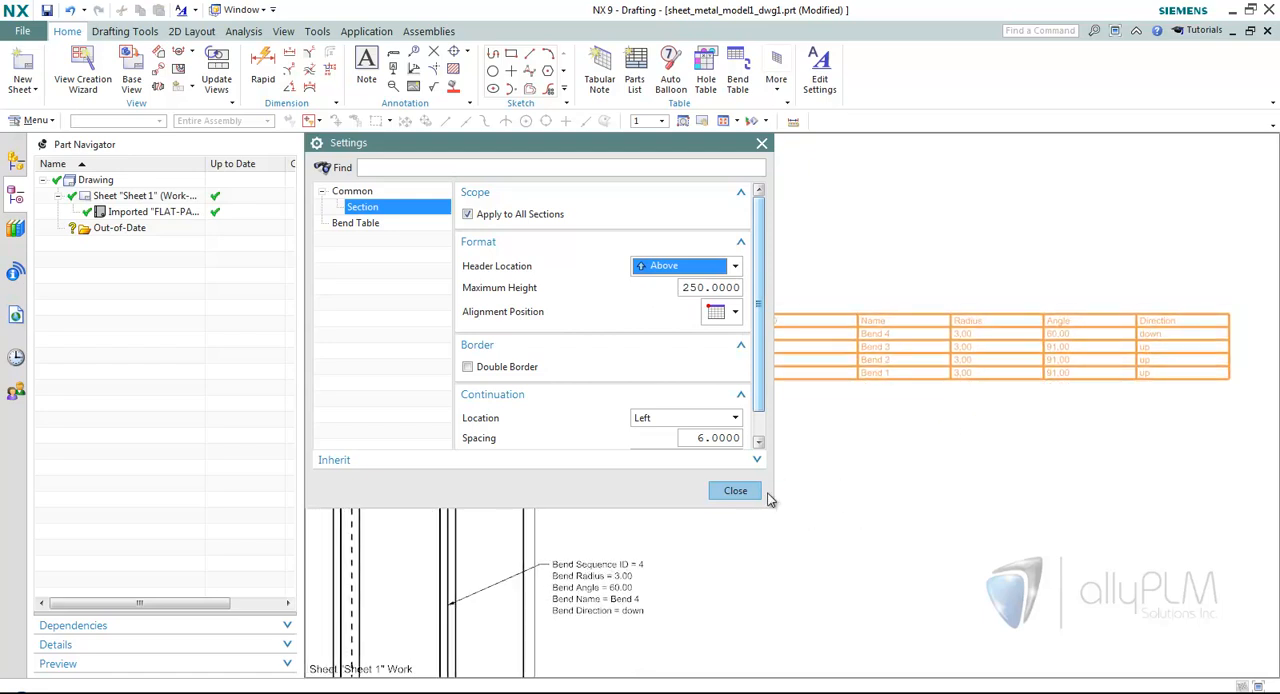
{"action": "left_click", "coordinate": [737, 490]}
Examine the finished bend table together with the bend callouts around the flat pattern view.
{"action": "scroll", "coordinate": [869, 480], "scroll_direction": "up", "scroll_amount": 3}
{"action": "scroll", "coordinate": [869, 480], "scroll_direction": "down", "scroll_amount": 4}
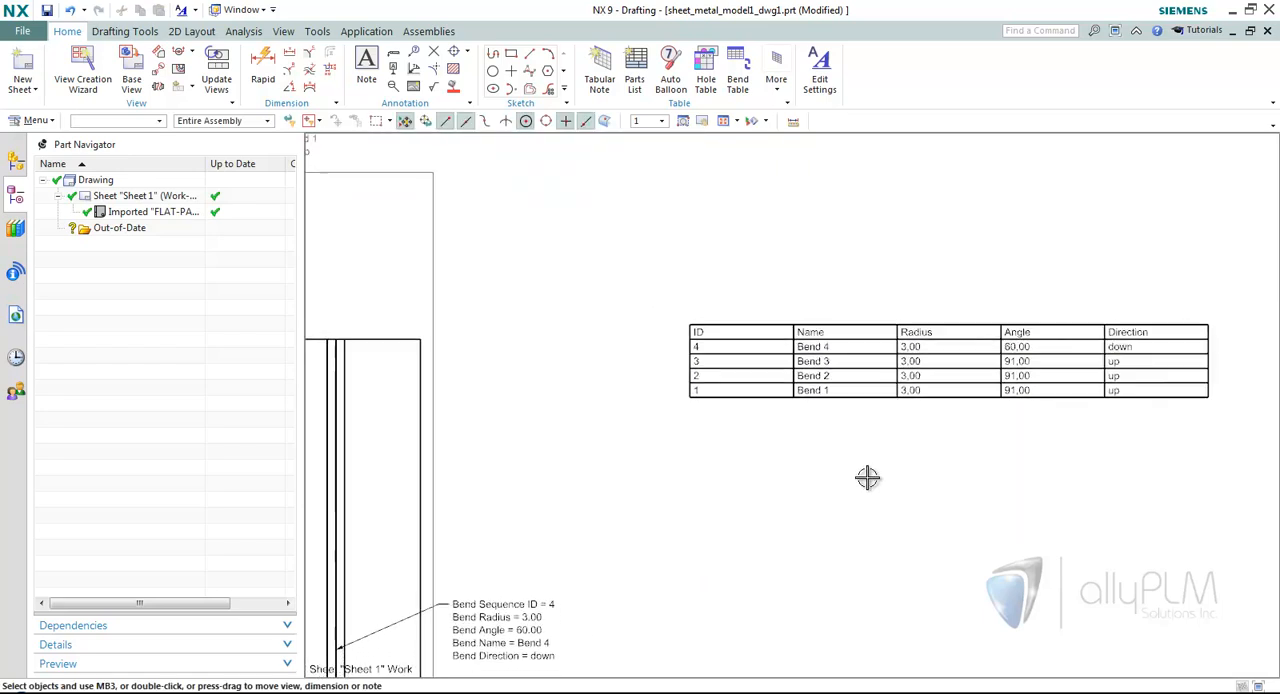
{"action": "scroll", "coordinate": [861, 473], "scroll_direction": "down", "scroll_amount": 4}
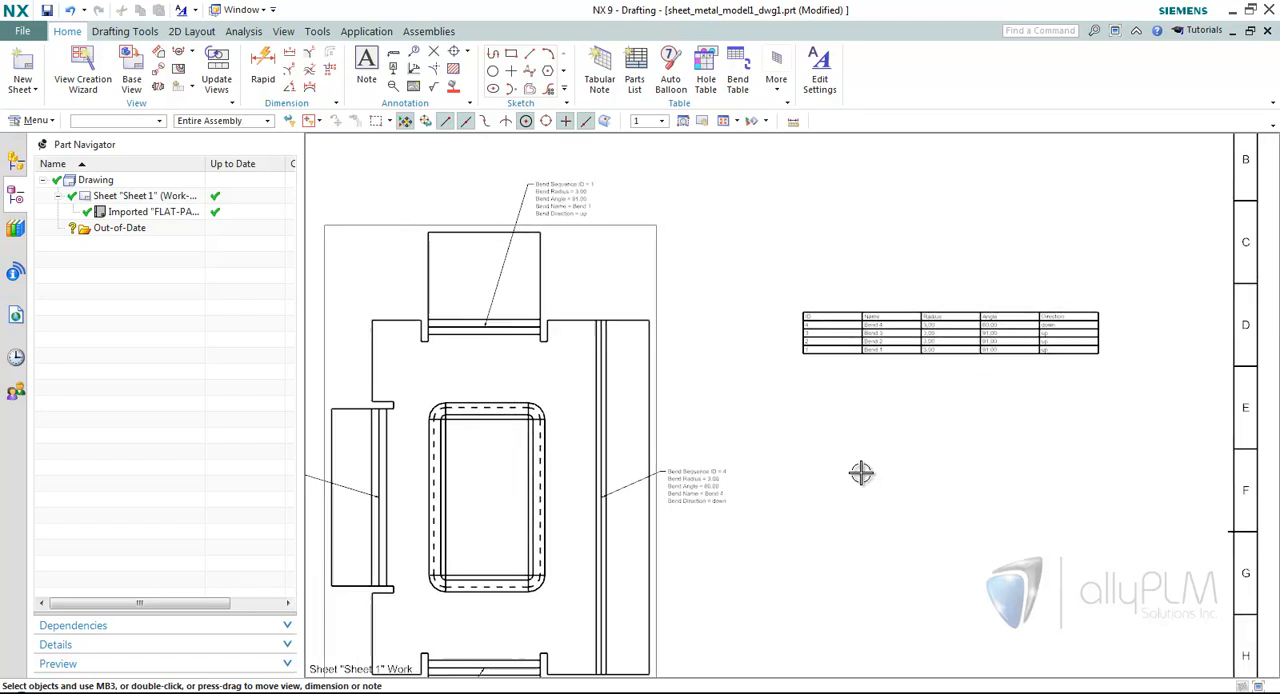
{"action": "scroll", "coordinate": [861, 473], "scroll_direction": "up", "scroll_amount": 2}
{"action": "scroll", "coordinate": [861, 473], "scroll_direction": "up", "scroll_amount": 1}
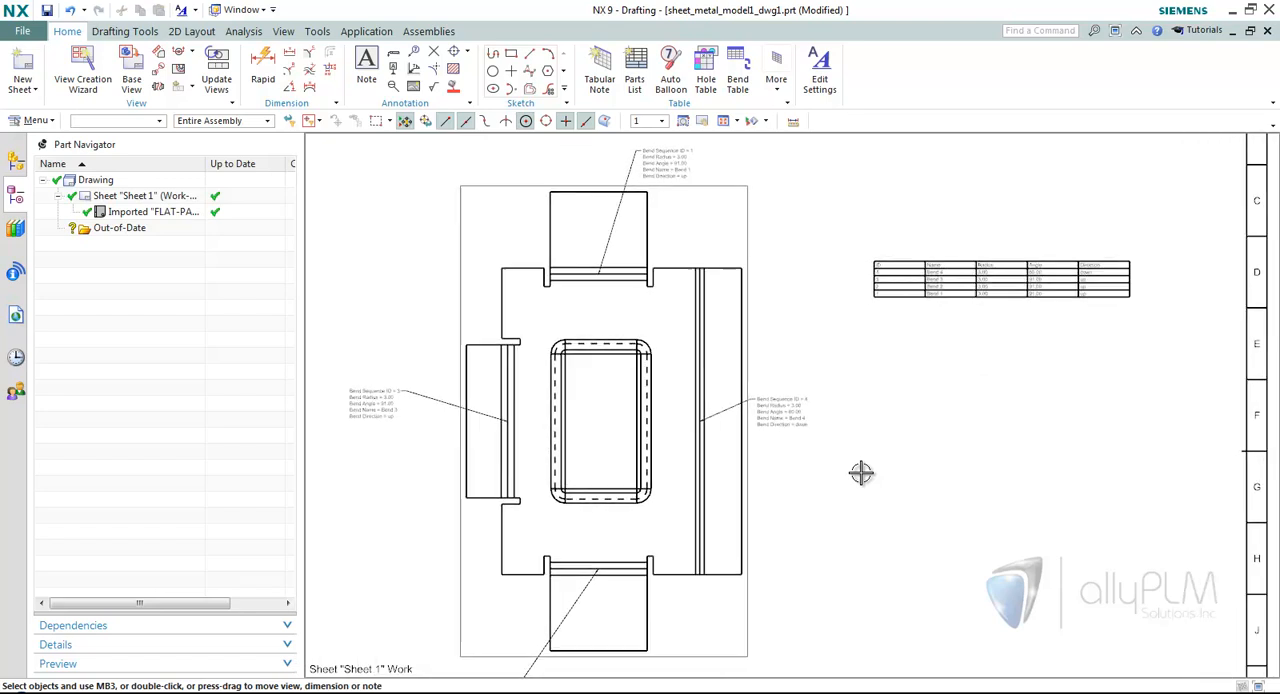
{"action": "scroll", "coordinate": [861, 473], "scroll_direction": "down", "scroll_amount": 1}
{"action": "scroll", "coordinate": [861, 473], "scroll_direction": "down", "scroll_amount": 2}
{"action": "scroll", "coordinate": [861, 473], "scroll_direction": "up", "scroll_amount": 1}
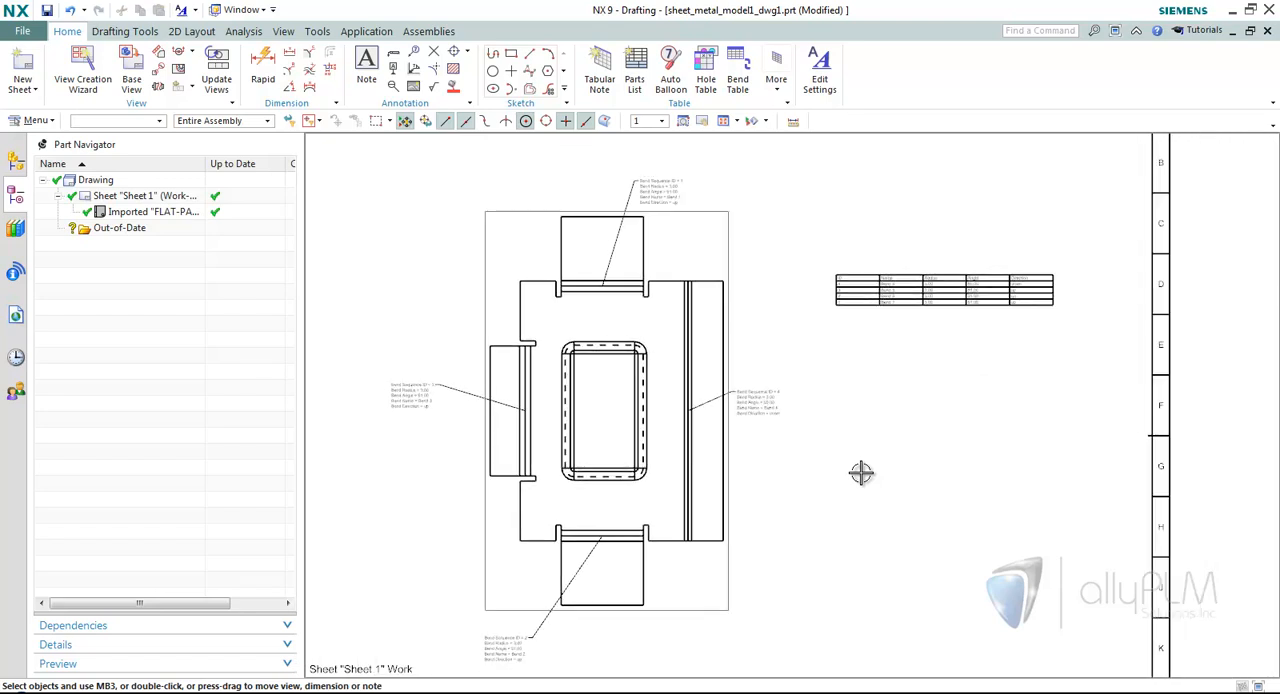
Advance the PowerPoint slide show past the Assemblies topics to the demo pictures and switch back to NX.
{"action": "key", "text": "alt+Tab"}
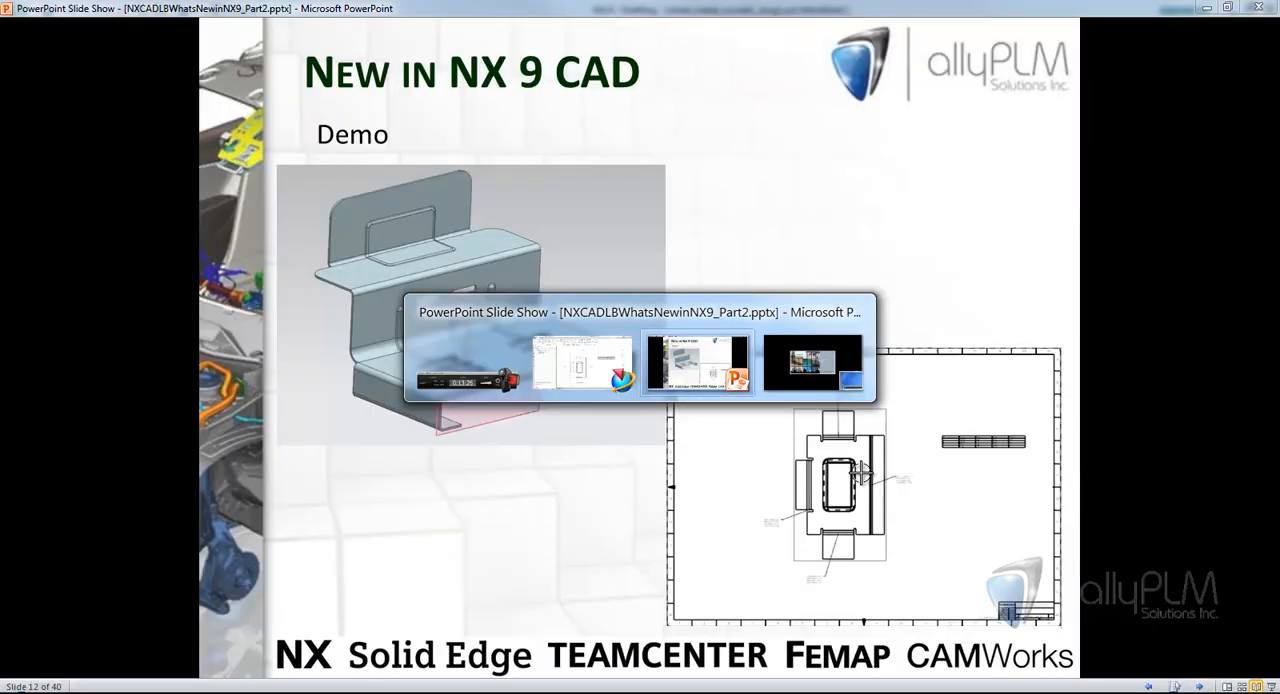
{"action": "left_click", "coordinate": [909, 289]}
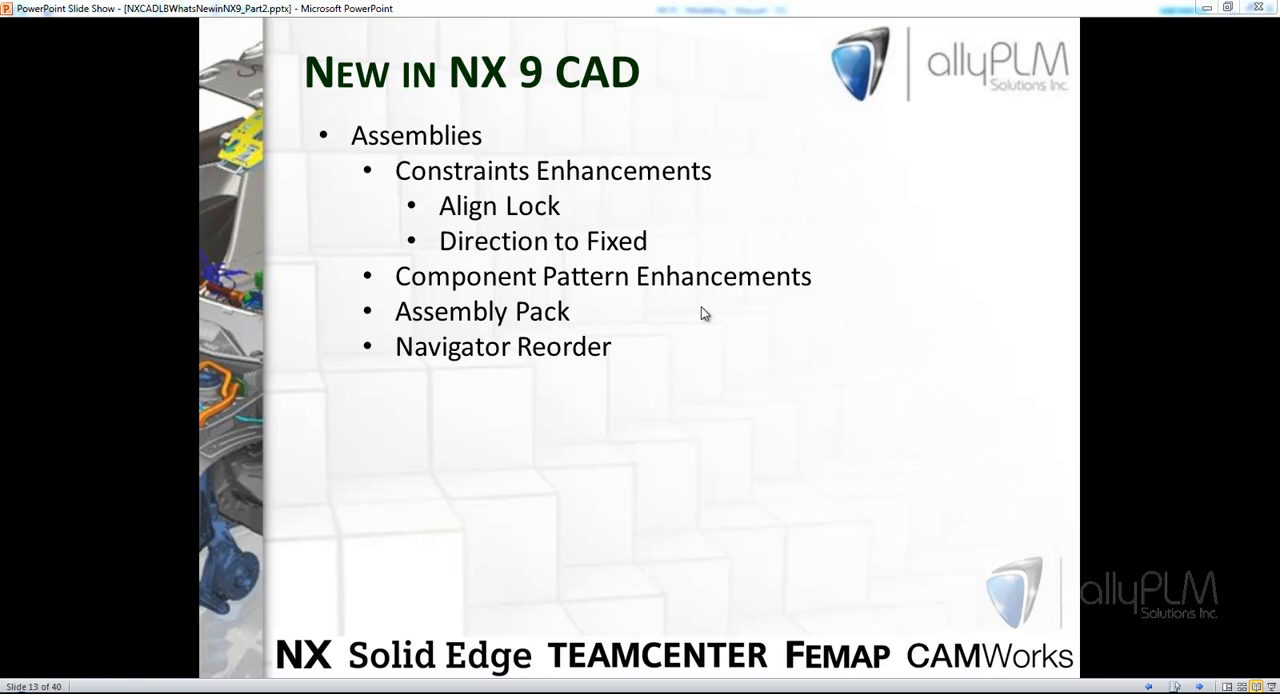
{"action": "left_click", "coordinate": [703, 362]}
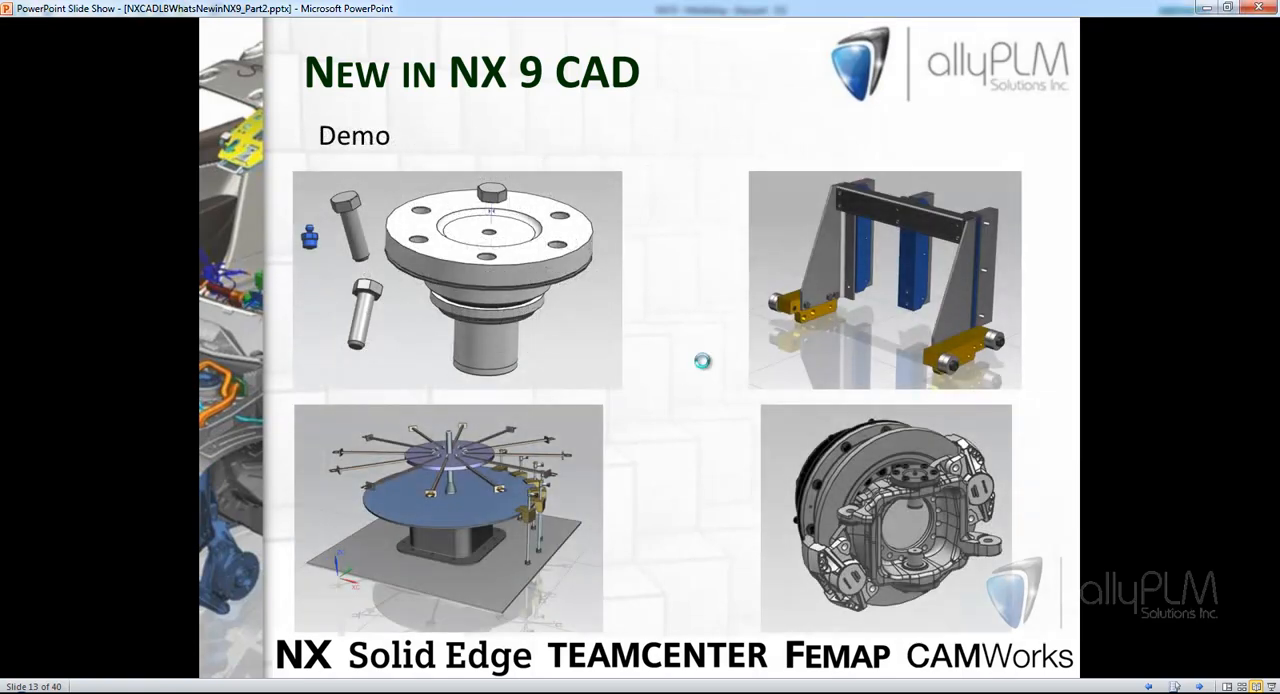
{"action": "key", "text": "alt+Tab"}
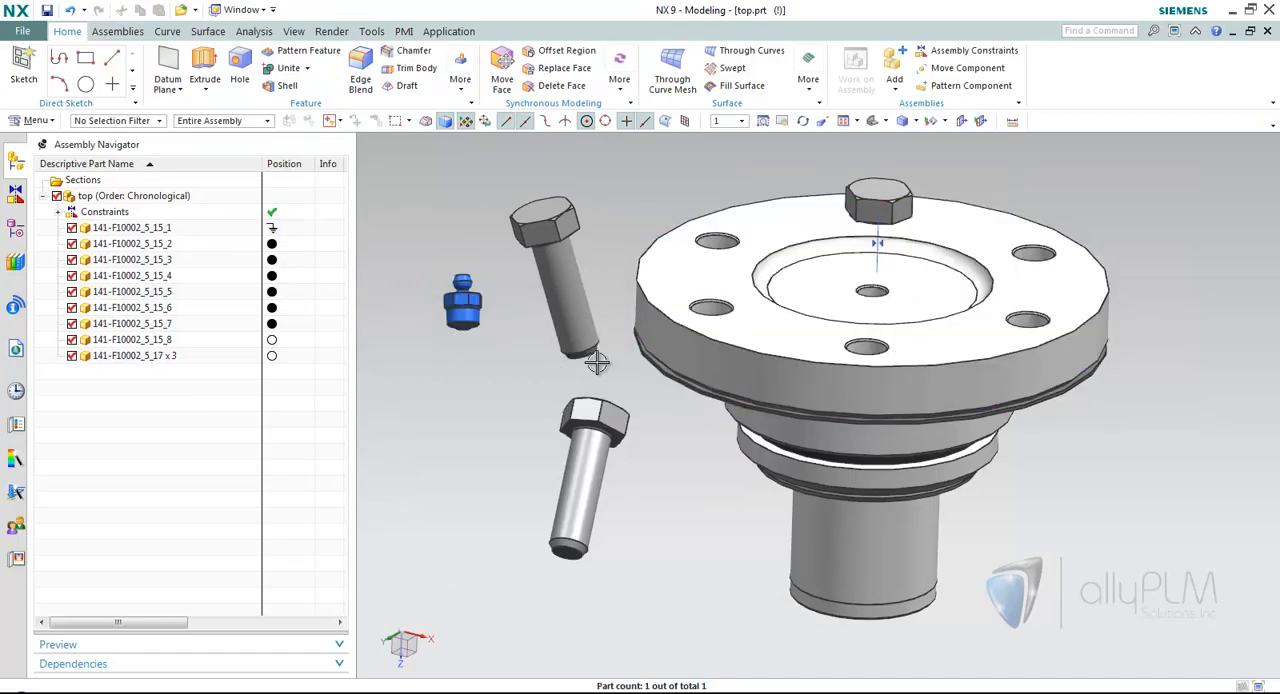
Add a Touch Align assembly constraint seating the underside of the upper loose bolt's head on the flange's top face.
{"action": "mouse_move", "coordinate": [531, 380]}
{"action": "middle_mouse_down"}
{"action": "mouse_move", "coordinate": [535, 360]}
{"action": "mouse_move", "coordinate": [508, 397]}
{"action": "mouse_move", "coordinate": [549, 391]}
{"action": "middle_mouse_up"}
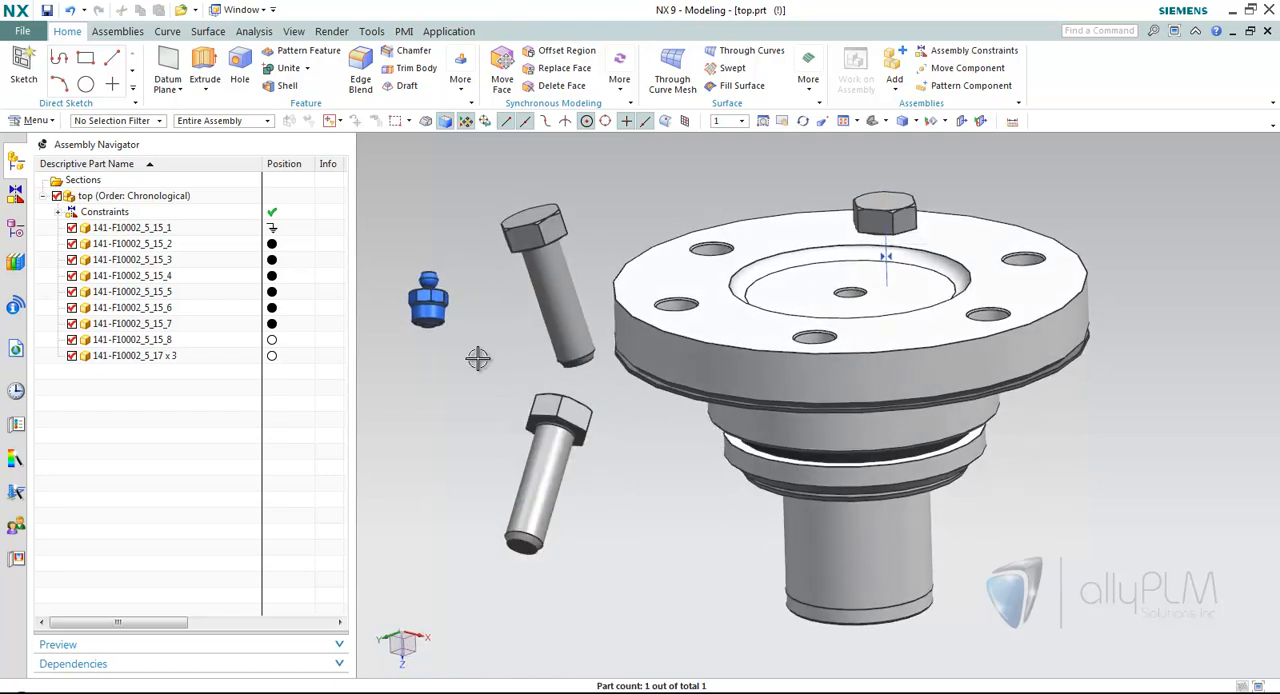
{"action": "middle_click_drag", "start_coordinate": [454, 368], "coordinate": [487, 366]}
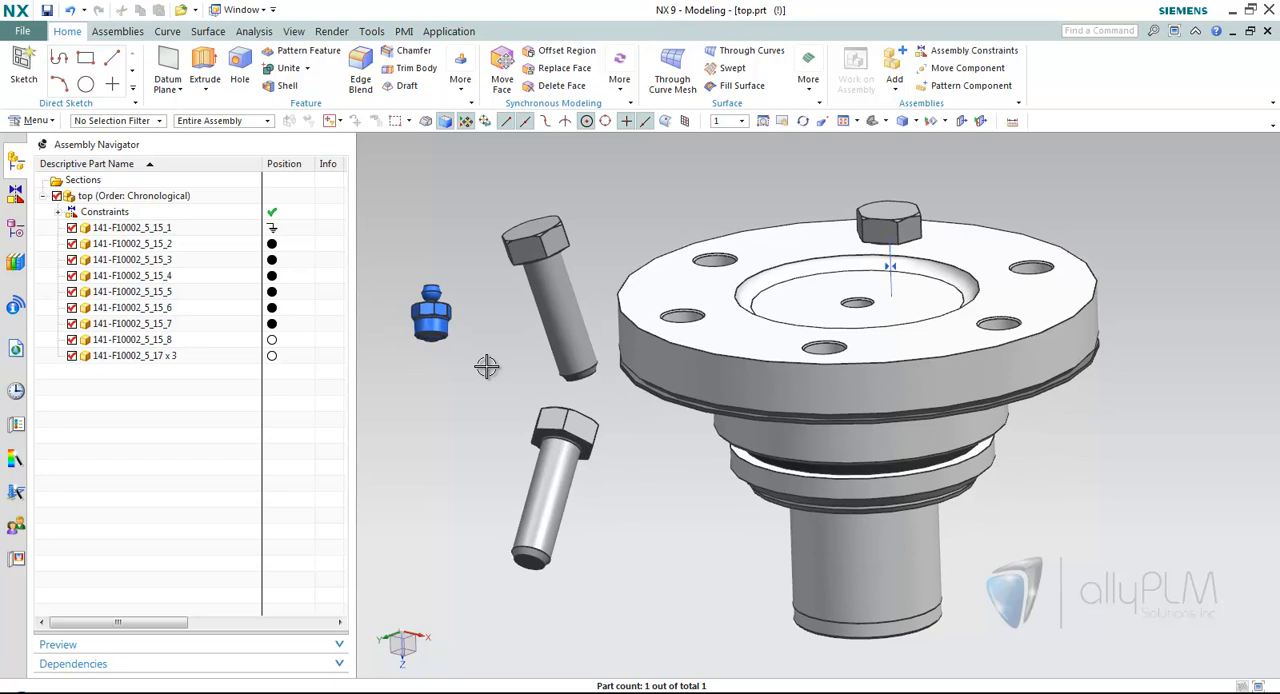
{"action": "left_click", "coordinate": [962, 51]}
{"action": "left_click", "coordinate": [495, 189]}
{"action": "left_click", "coordinate": [470, 207]}
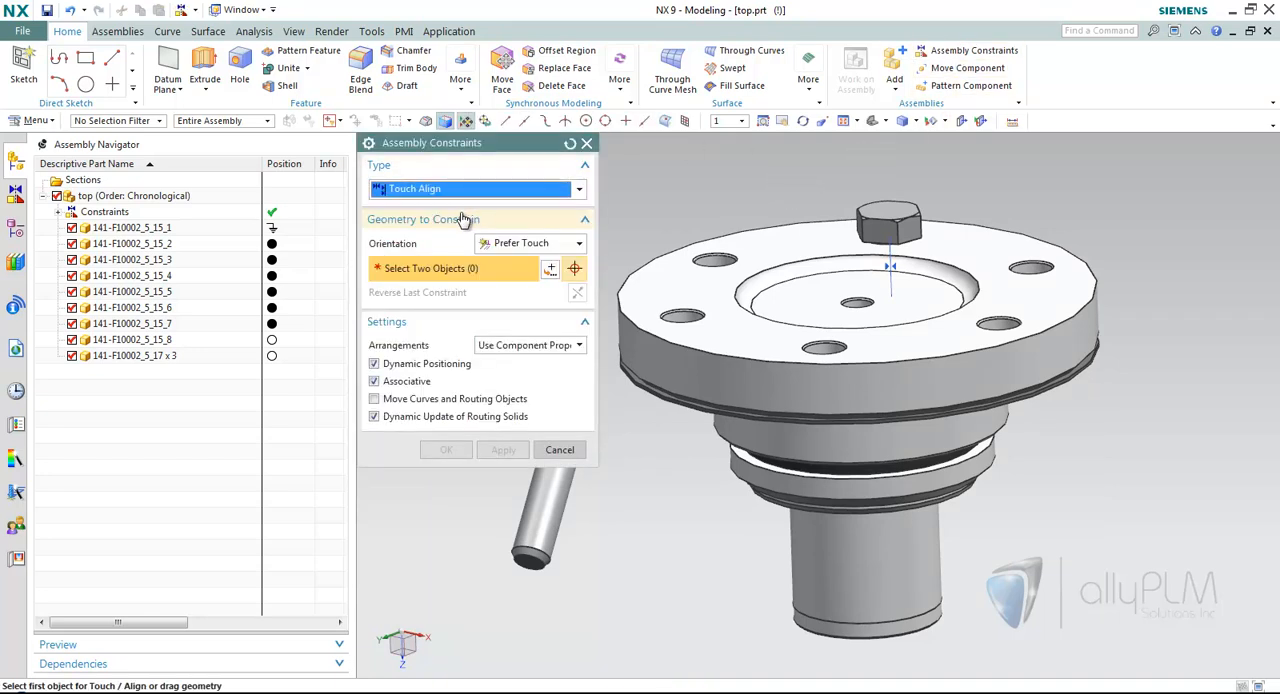
{"action": "scroll", "coordinate": [690, 265], "scroll_direction": "up", "scroll_amount": 5}
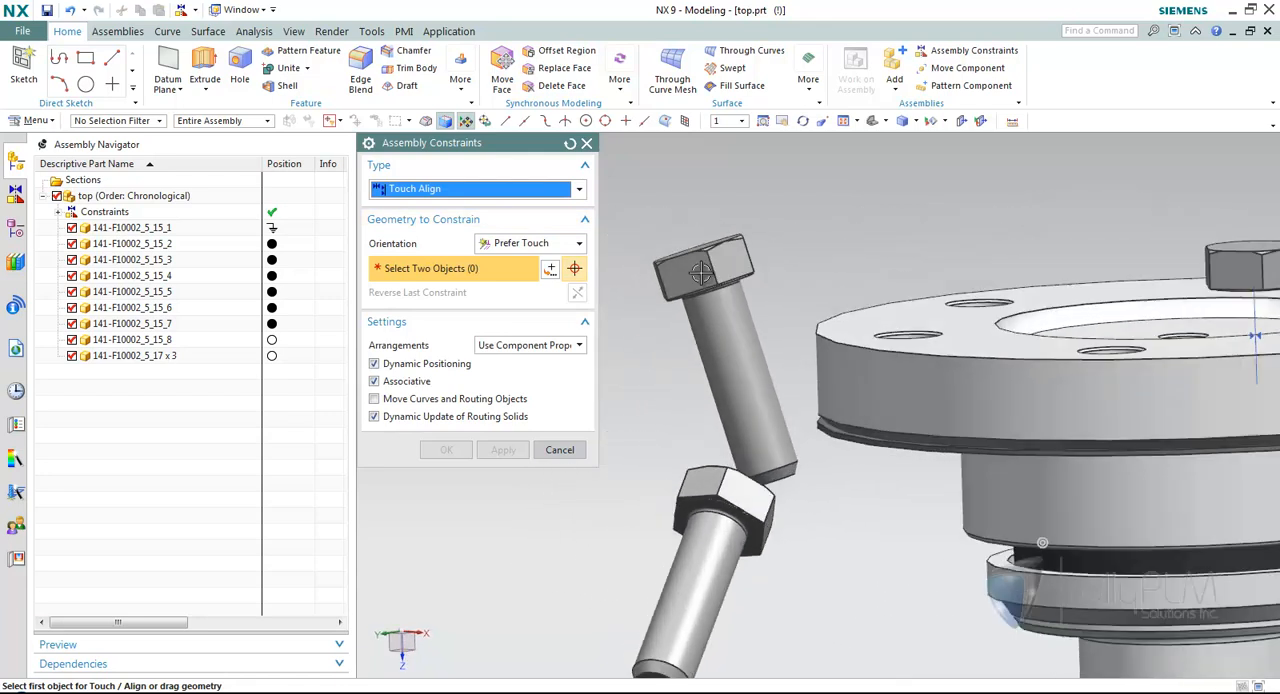
{"action": "scroll", "coordinate": [746, 363], "scroll_direction": "up", "scroll_amount": 3}
{"action": "left_click", "coordinate": [774, 467]}
{"action": "scroll", "coordinate": [812, 407], "scroll_direction": "up", "scroll_amount": 2}
{"action": "middle_click_drag", "start_coordinate": [812, 408], "coordinate": [917, 226]}
{"action": "left_click", "coordinate": [904, 230]}
Align the upper bolt's centerline with the flange hole beside the already placed bolt, and apply the constraints.
{"action": "middle_click_drag", "start_coordinate": [800, 256], "coordinate": [755, 352]}
{"action": "scroll", "coordinate": [755, 268], "scroll_direction": "down", "scroll_amount": 1}
{"action": "left_click", "coordinate": [722, 354]}
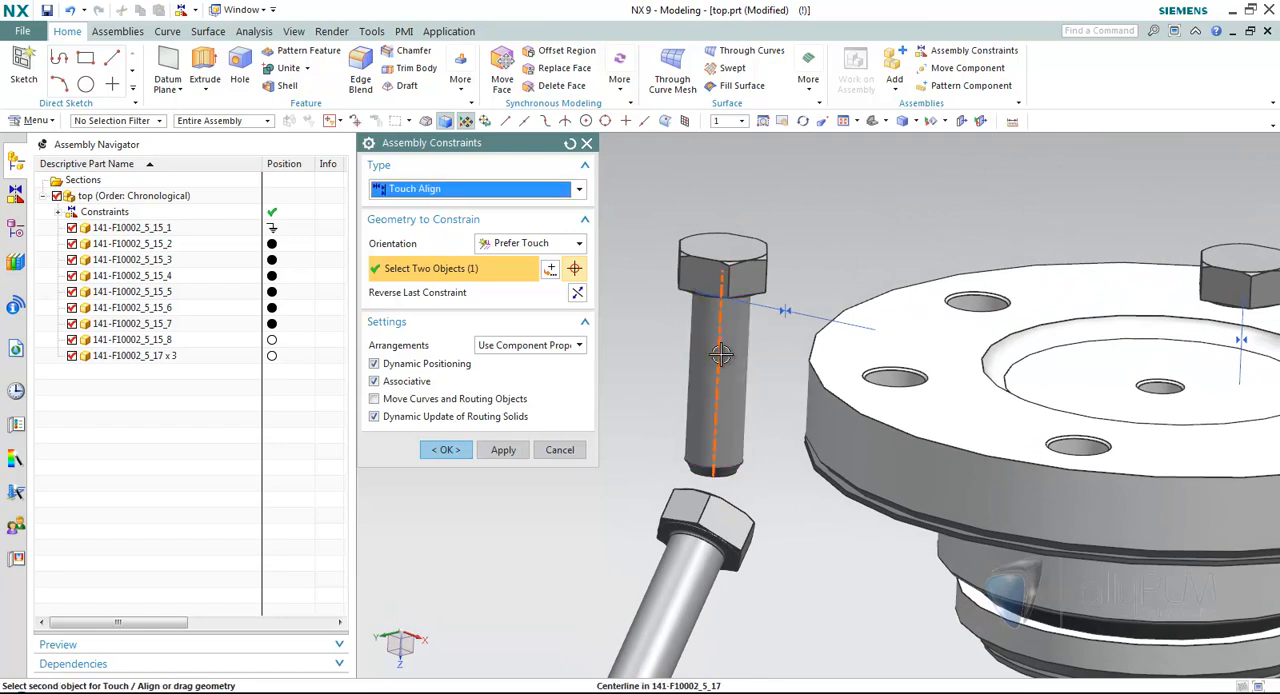
{"action": "scroll", "coordinate": [870, 335], "scroll_direction": "up", "scroll_amount": 1}
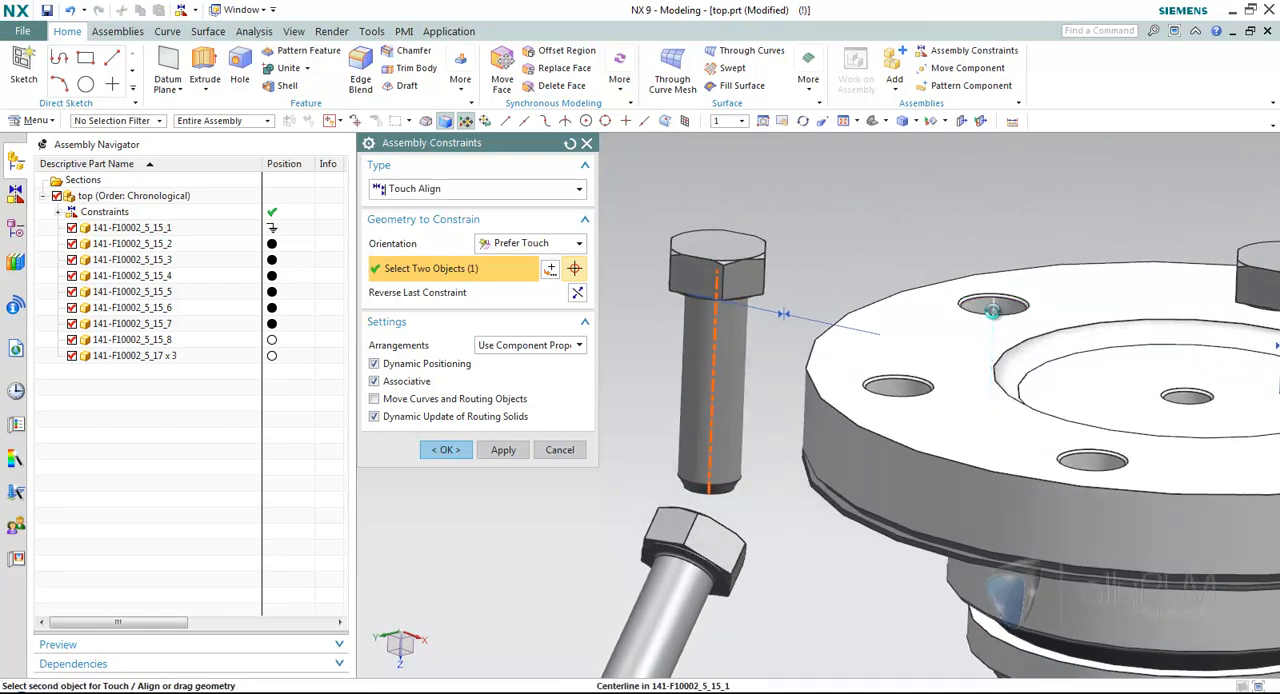
{"action": "left_click", "coordinate": [992, 311]}
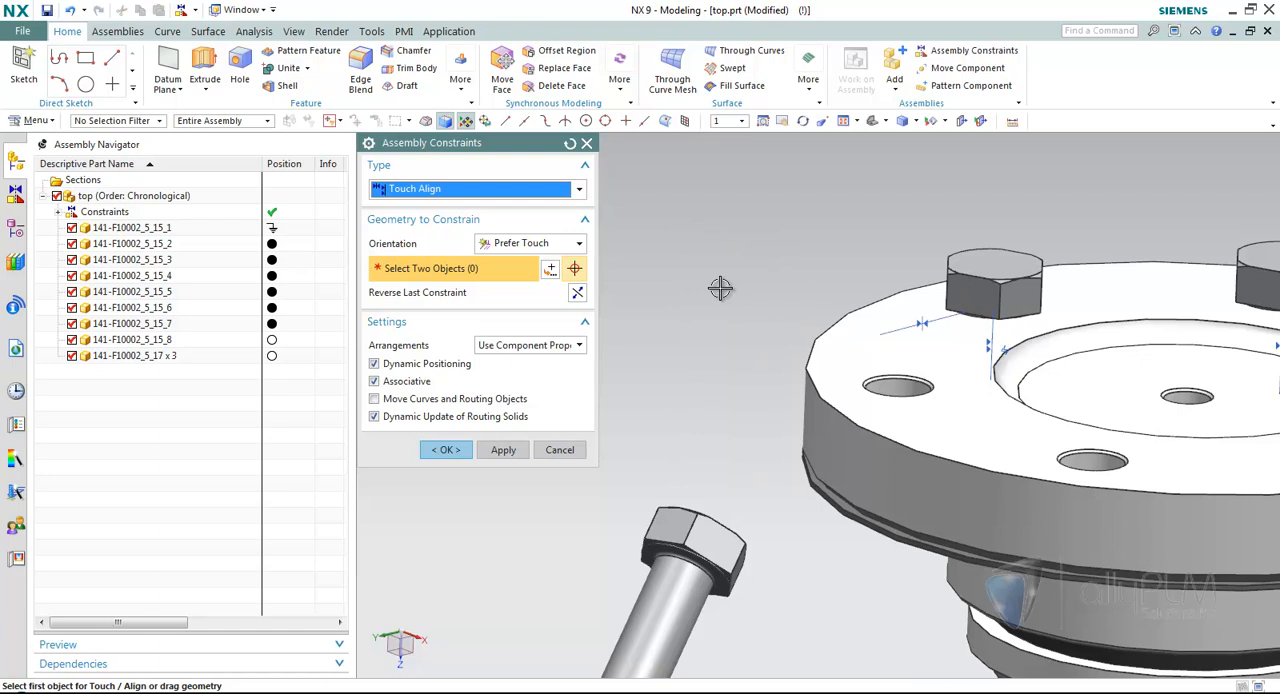
{"action": "mouse_move", "coordinate": [969, 298]}
{"action": "left_mouse_down"}
{"action": "mouse_move", "coordinate": [907, 289]}
{"action": "mouse_move", "coordinate": [1010, 320]}
{"action": "mouse_move", "coordinate": [961, 306]}
{"action": "left_mouse_up"}
{"action": "left_click", "coordinate": [503, 450]}
Add a Concentric constraint between the lower bolt's circular underhead edge and the next flange hole's edge, and finish the constraints.
{"action": "middle_click_drag", "start_coordinate": [647, 476], "coordinate": [661, 433], "text": "shift"}
{"action": "left_click", "coordinate": [445, 190]}
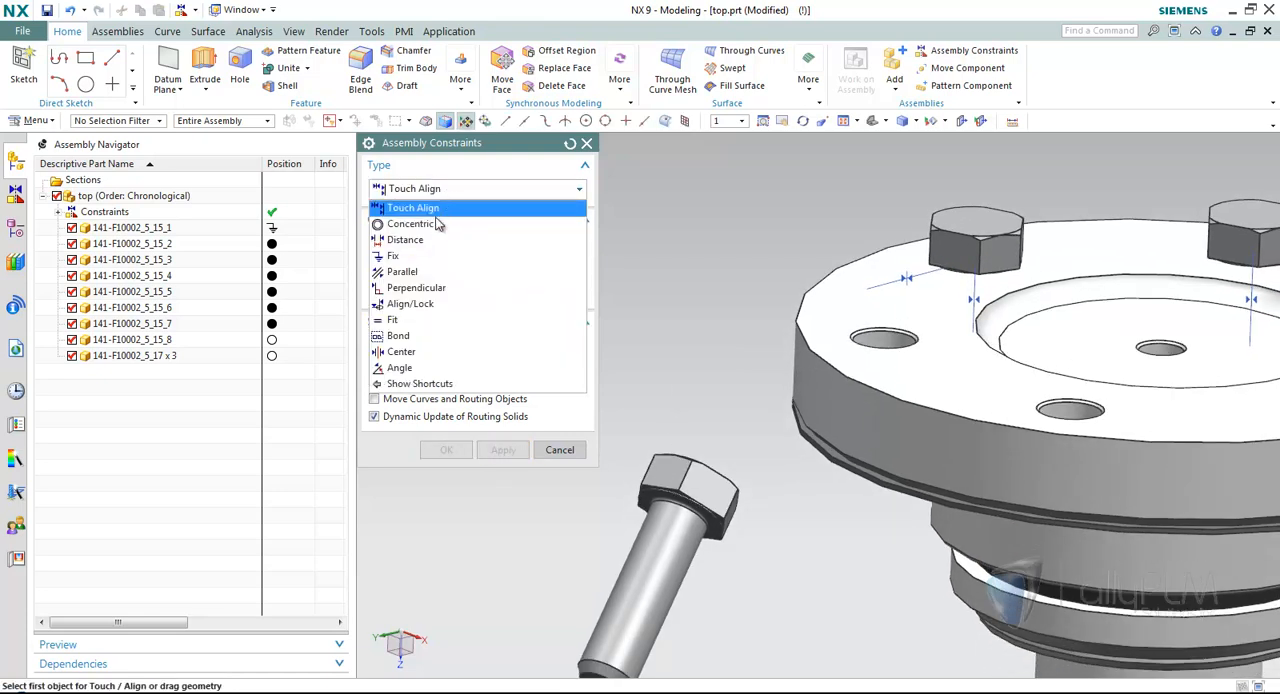
{"action": "left_click", "coordinate": [430, 257]}
{"action": "scroll", "coordinate": [650, 430], "scroll_direction": "down", "scroll_amount": 5}
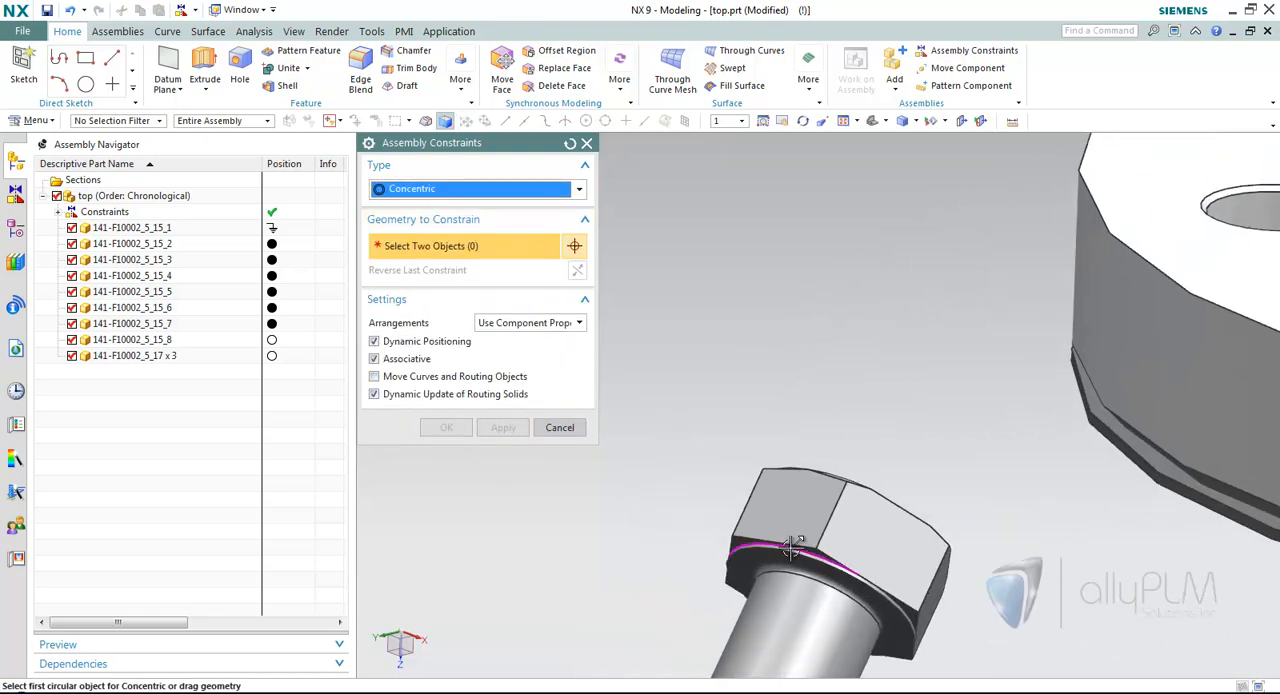
{"action": "left_click", "coordinate": [803, 549]}
{"action": "scroll", "coordinate": [845, 500], "scroll_direction": "up", "scroll_amount": 3}
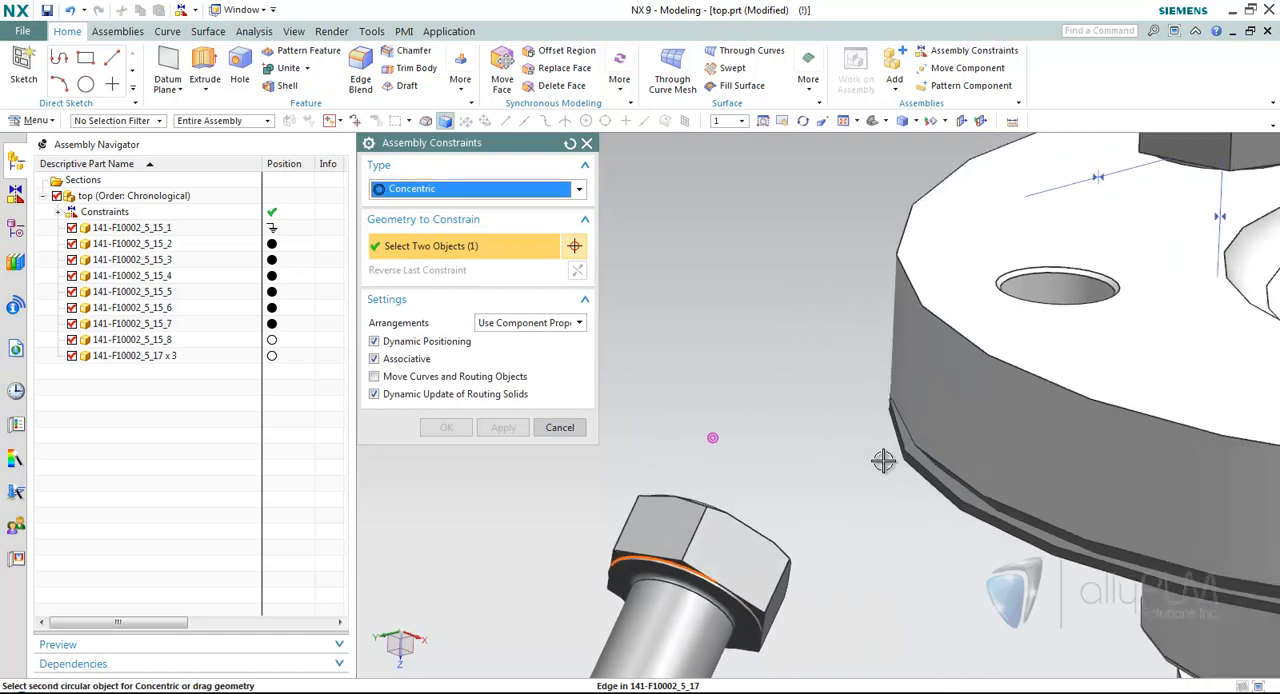
{"action": "left_click", "coordinate": [997, 326]}
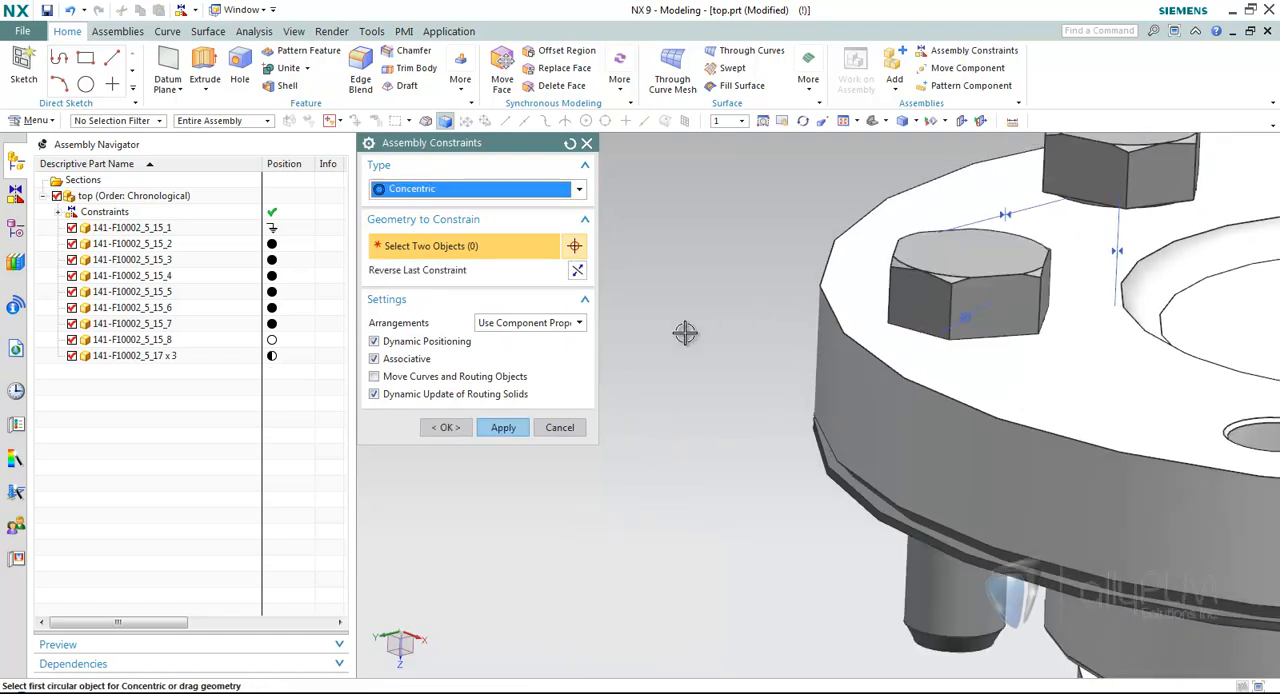
{"action": "middle_click_drag", "start_coordinate": [714, 323], "coordinate": [485, 218]}
{"action": "left_click", "coordinate": [478, 189]}
{"action": "left_click", "coordinate": [470, 205]}
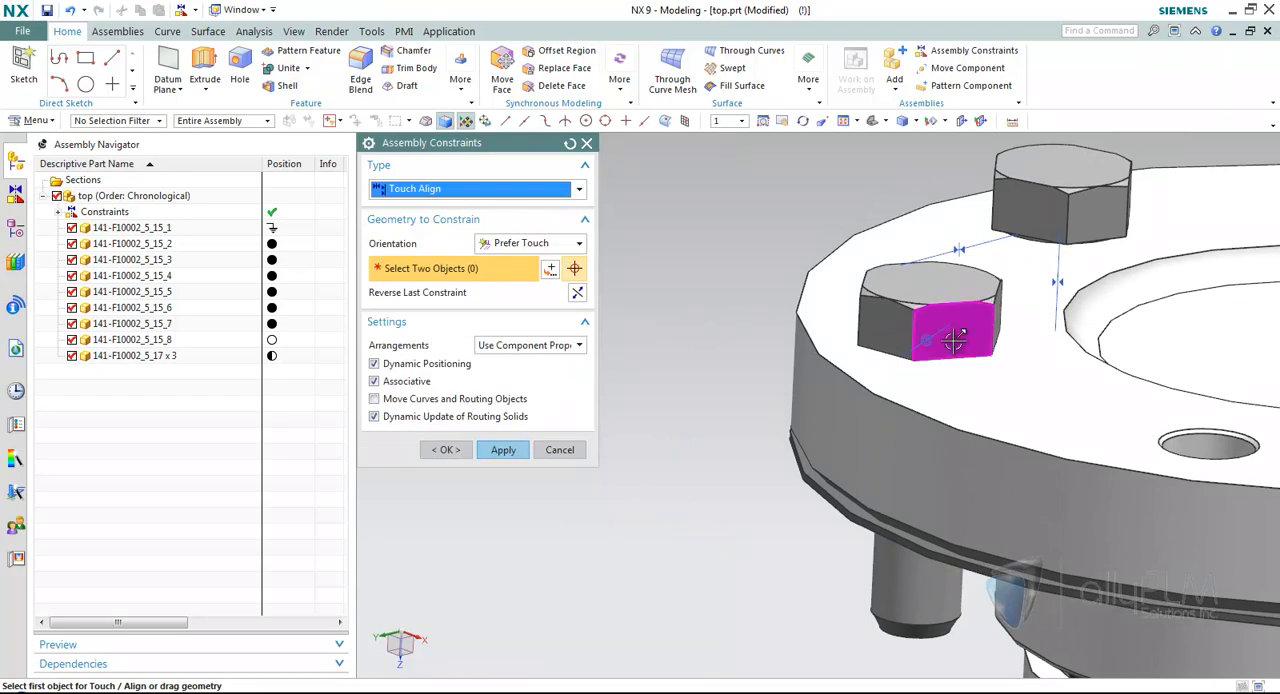
{"action": "left_click", "coordinate": [446, 449]}
Unpack the three packed 141-F10002_5_17 bolts in the Assembly Navigator.
{"action": "left_click", "coordinate": [167, 358]}
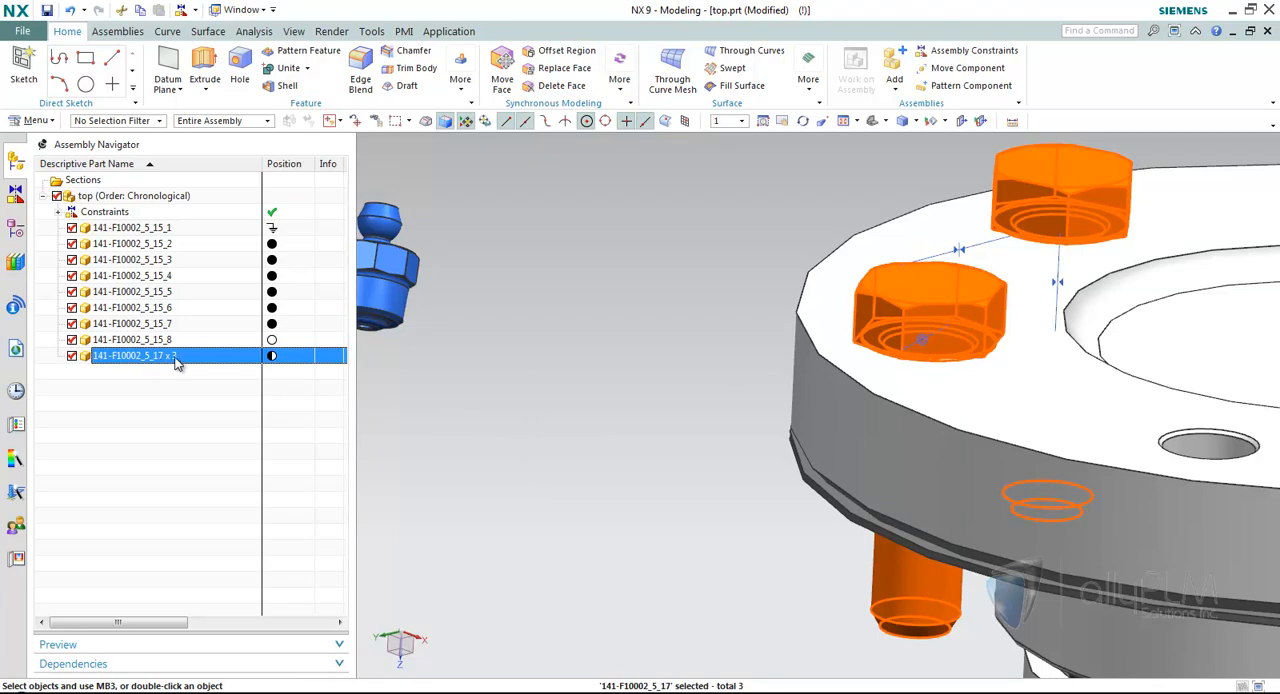
{"action": "right_click", "coordinate": [310, 357]}
{"action": "left_click", "coordinate": [350, 12]}
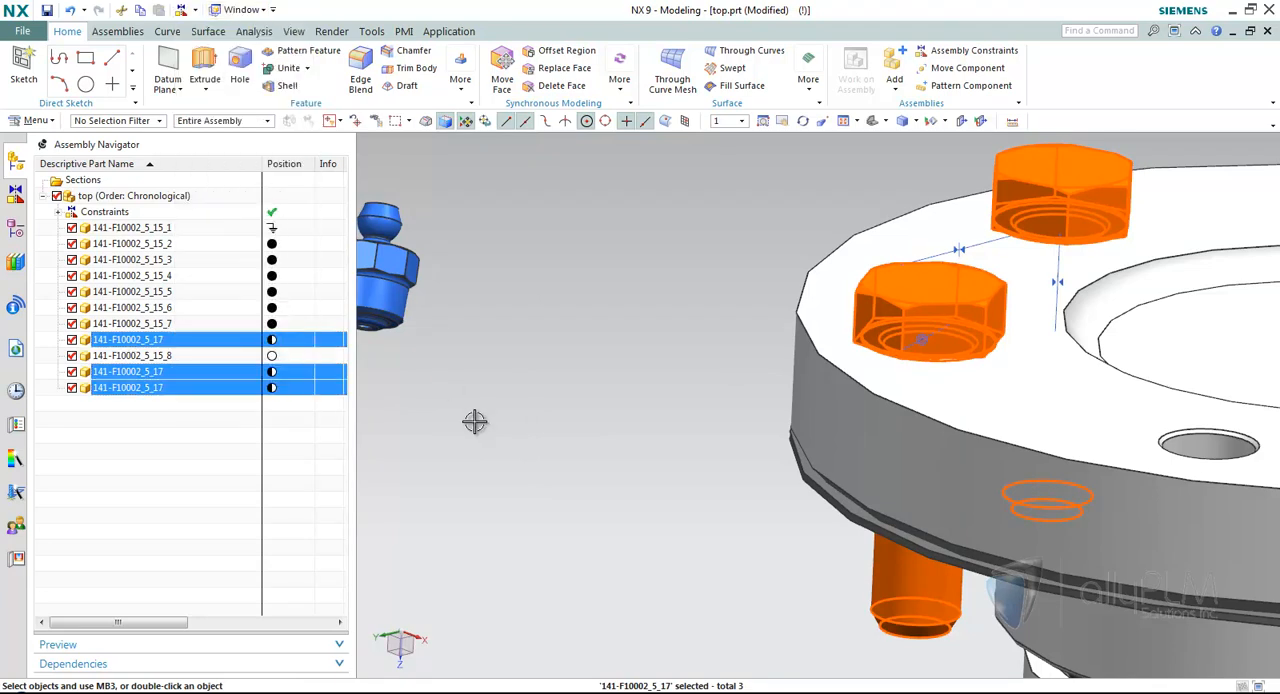
{"action": "scroll", "coordinate": [475, 421], "scroll_direction": "down", "scroll_amount": 2}
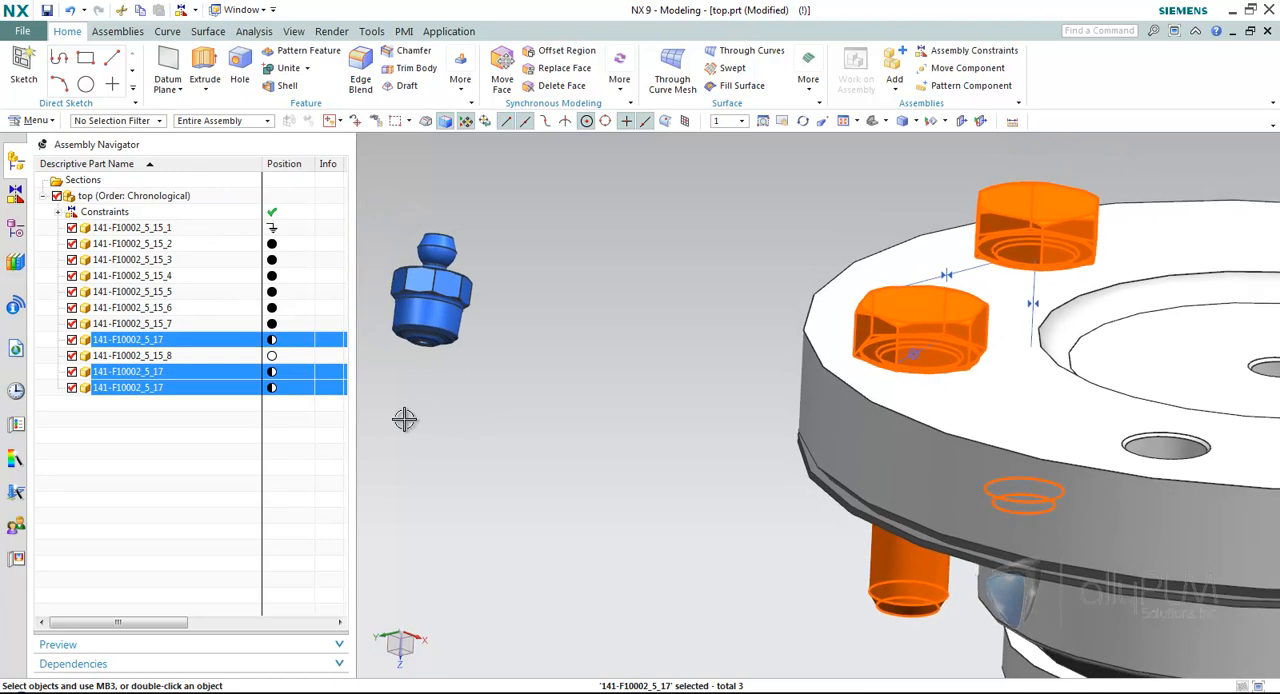
Check the constraint status of each 141-F10002_5_17 bolt individually in the Assembly Navigator.
{"action": "left_click", "coordinate": [218, 342]}
{"action": "middle_click_drag", "start_coordinate": [523, 380], "coordinate": [947, 325]}
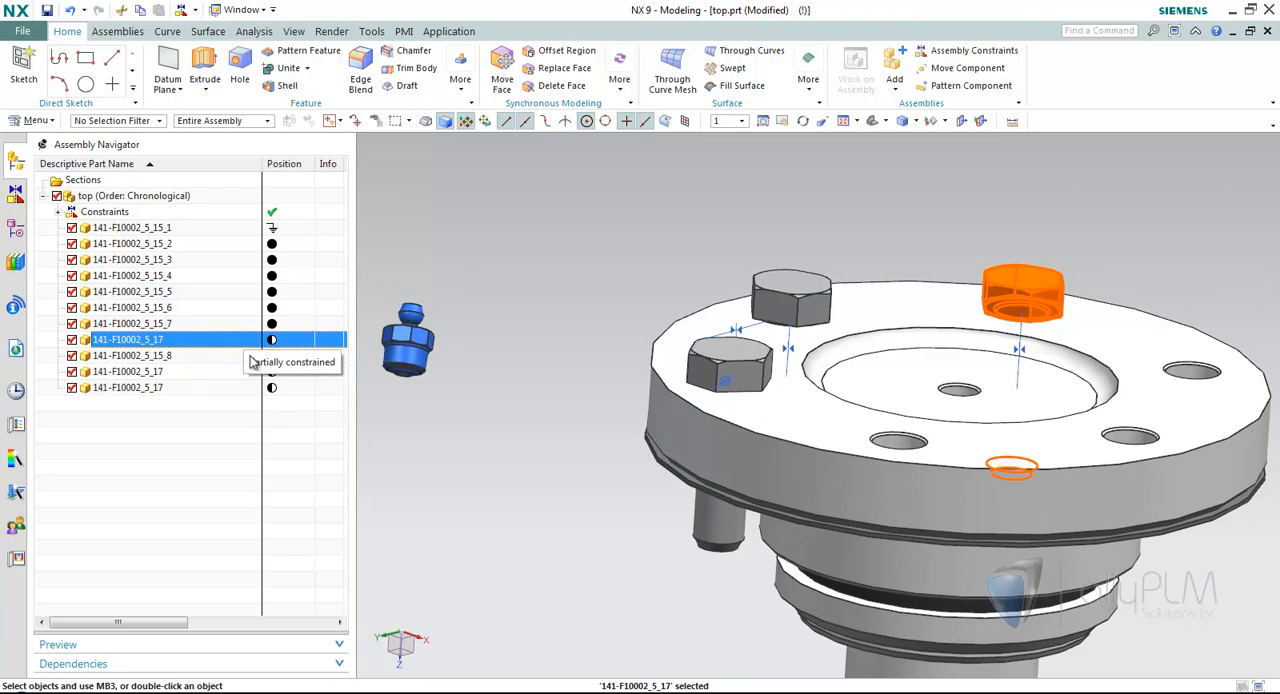
{"action": "left_click", "coordinate": [192, 374]}
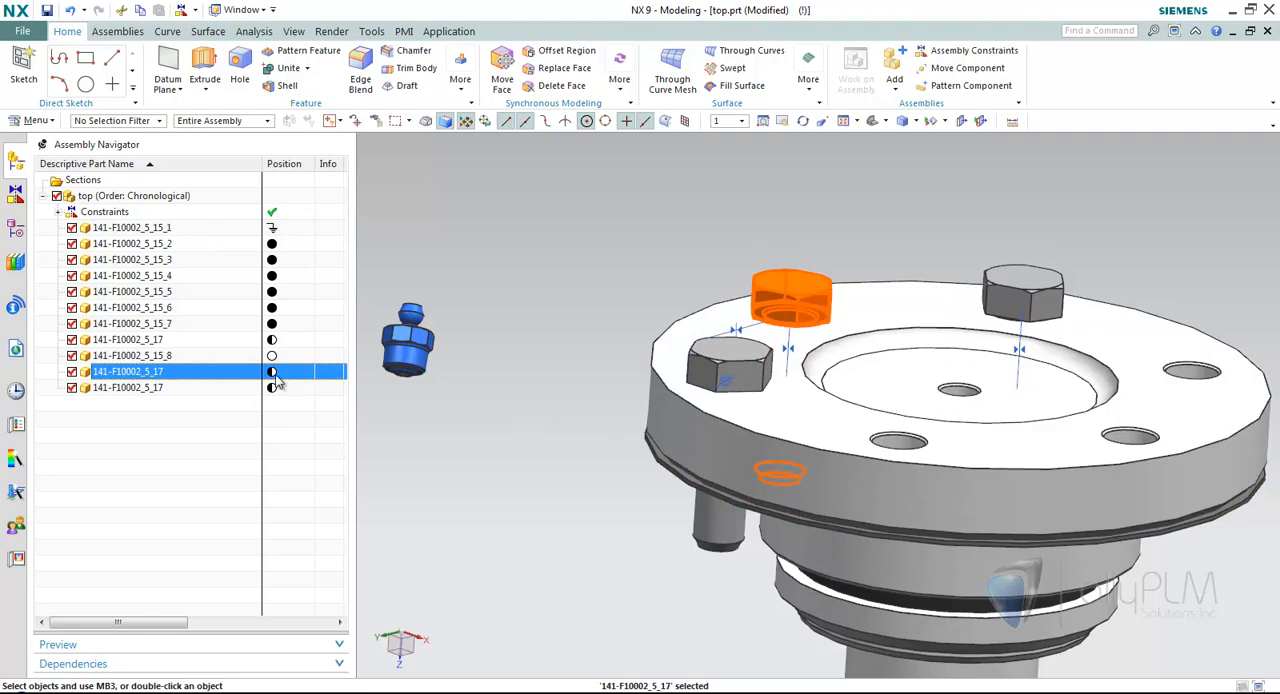
{"action": "left_click", "coordinate": [221, 388]}
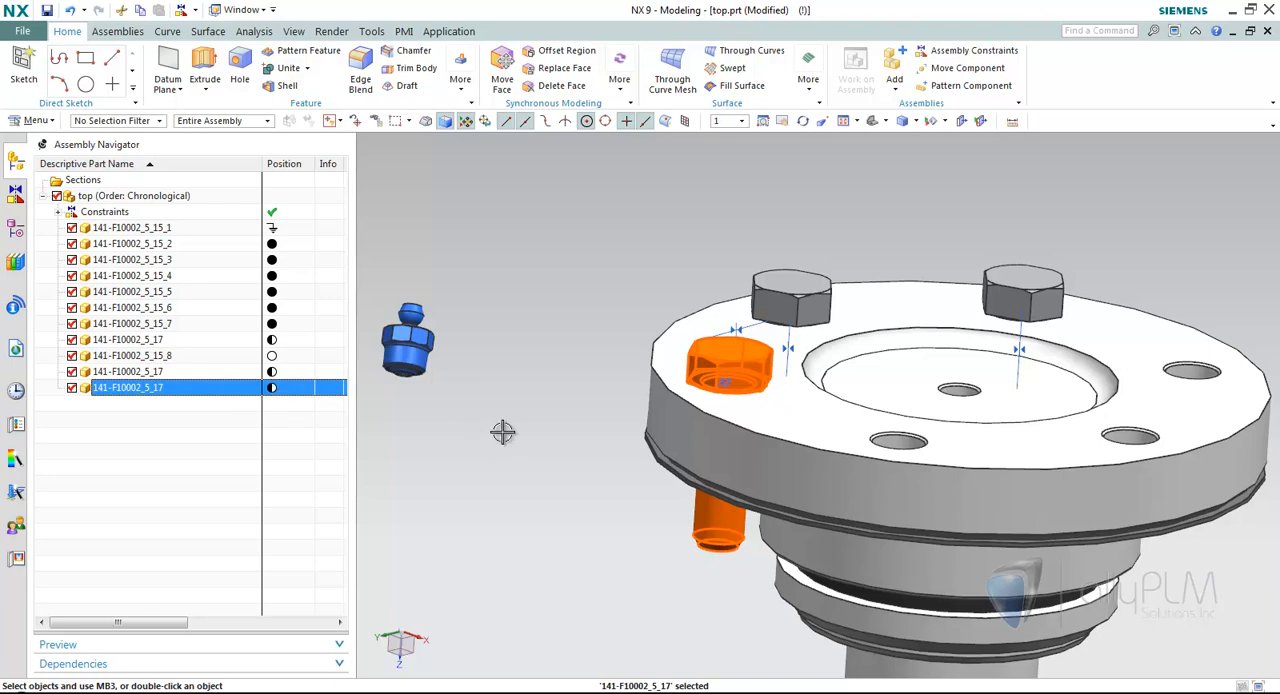
Undo the constraints added to the two loose bolts and the unpacking of the bolt components.
{"action": "left_click", "coordinate": [69, 12]}
{"action": "left_click", "coordinate": [69, 12]}
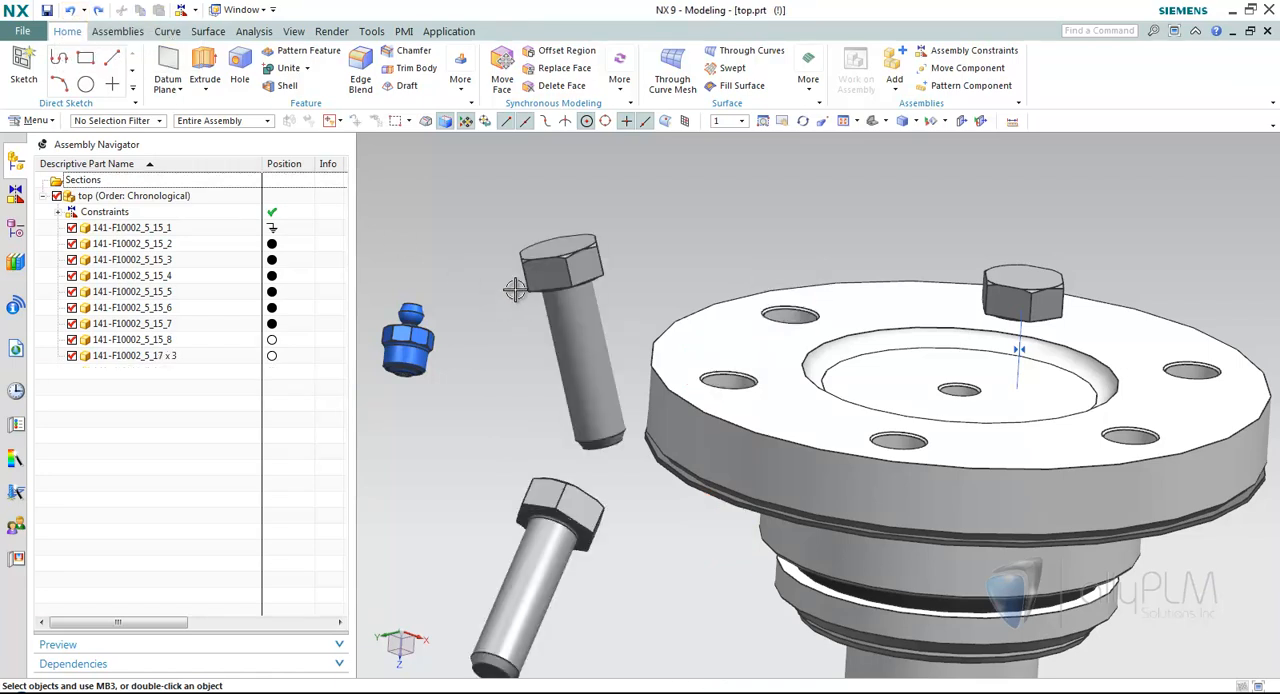
{"action": "scroll", "coordinate": [977, 186], "scroll_direction": "down", "scroll_amount": 3}
{"action": "scroll", "coordinate": [993, 131], "scroll_direction": "up", "scroll_amount": 2}
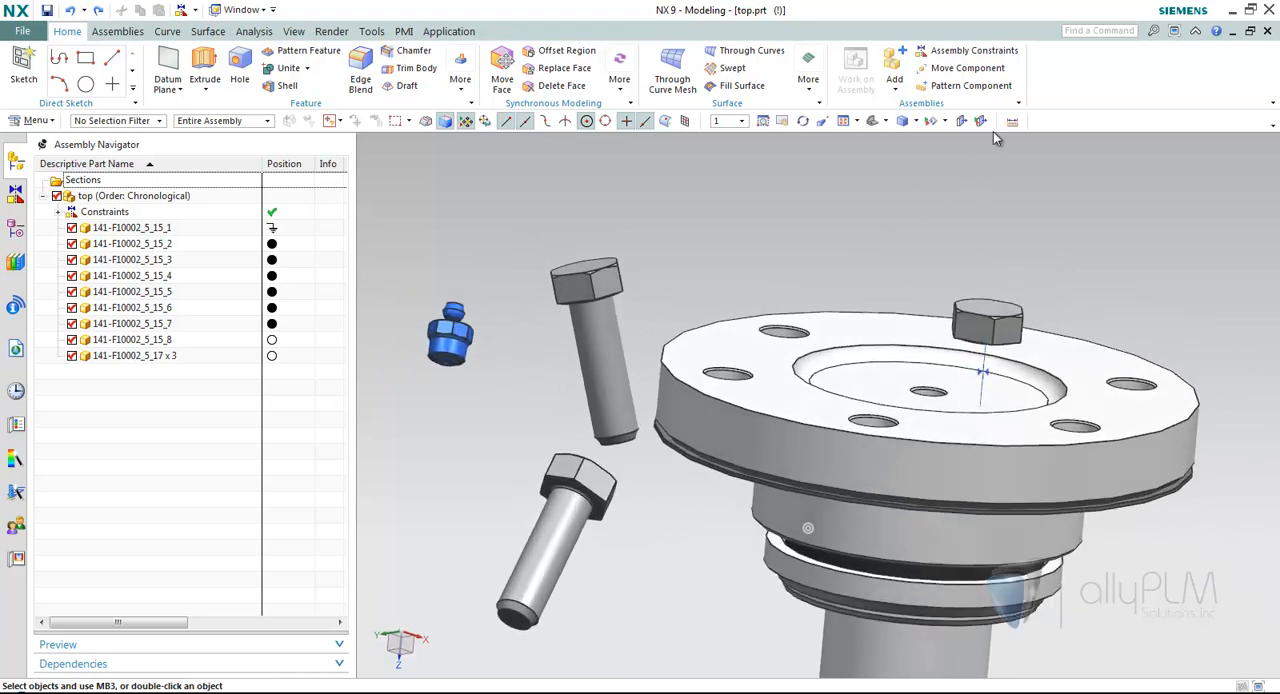
Add a Touch Align constraint between the upper loose bolt's underhead face and the flange's top face.
{"action": "left_click", "coordinate": [960, 52]}
{"action": "scroll", "coordinate": [700, 185], "scroll_direction": "up", "scroll_amount": 5}
{"action": "middle_click_drag", "start_coordinate": [718, 215], "coordinate": [686, 400]}
{"action": "left_click", "coordinate": [688, 520]}
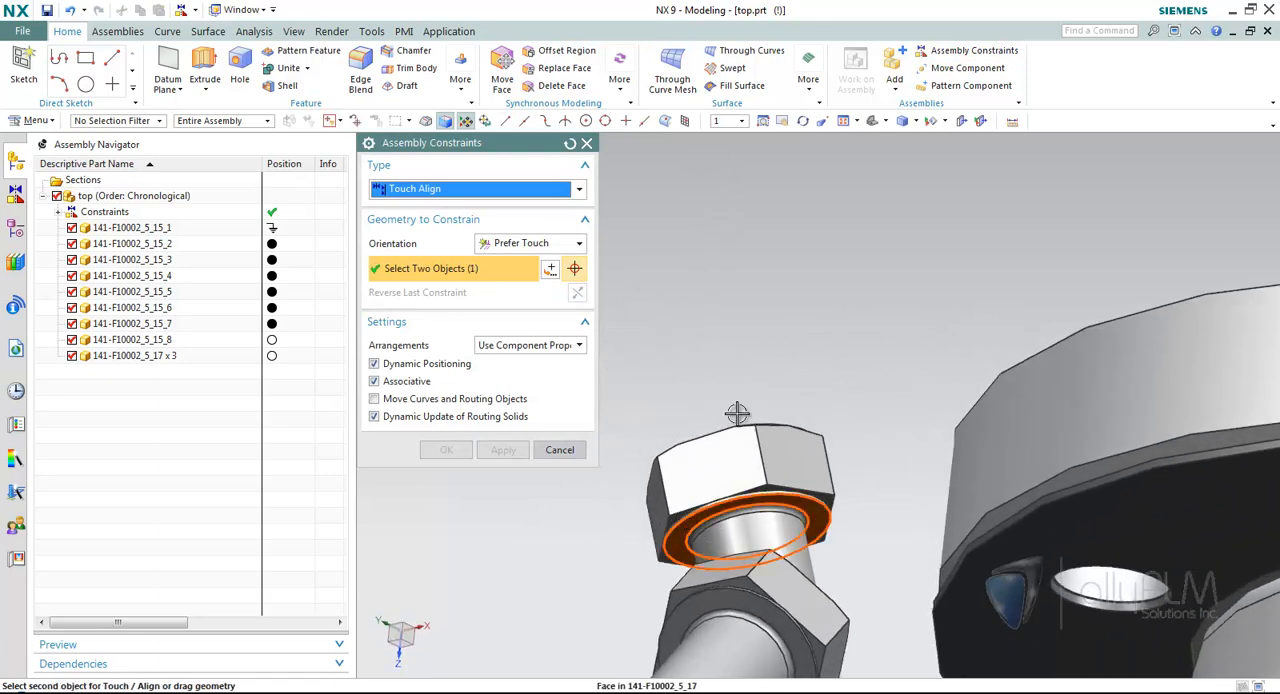
{"action": "scroll", "coordinate": [740, 408], "scroll_direction": "down", "scroll_amount": 4}
{"action": "scroll", "coordinate": [811, 271], "scroll_direction": "up", "scroll_amount": 3}
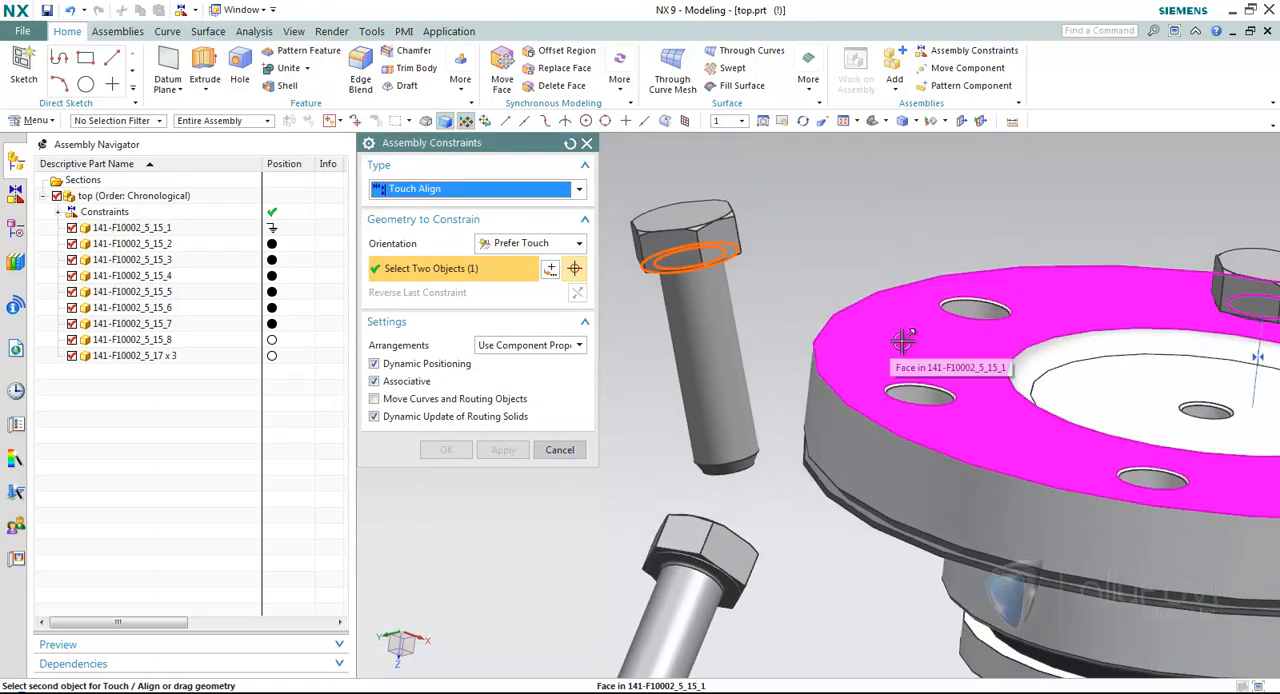
{"action": "left_click", "coordinate": [900, 343]}
{"action": "middle_click_drag", "start_coordinate": [772, 337], "coordinate": [729, 366]}
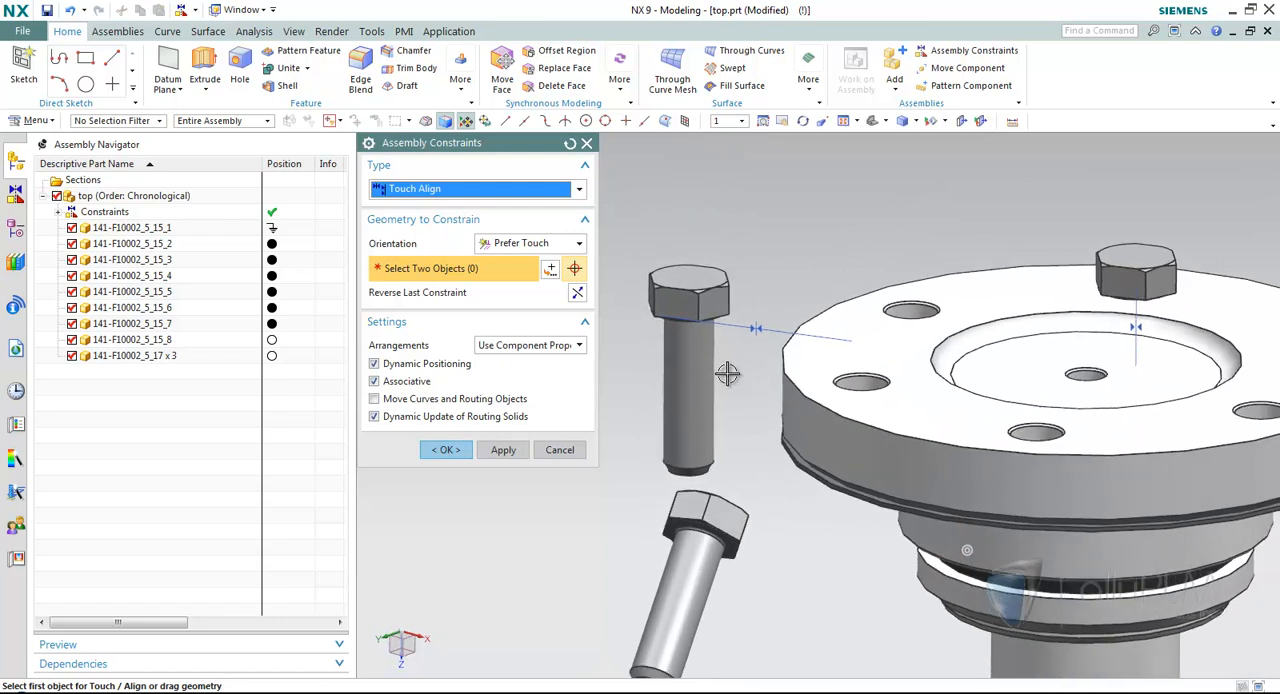
Add an Align/Lock constraint between that bolt's centerline and the adjacent flange hole, and apply it.
{"action": "left_click", "coordinate": [471, 190]}
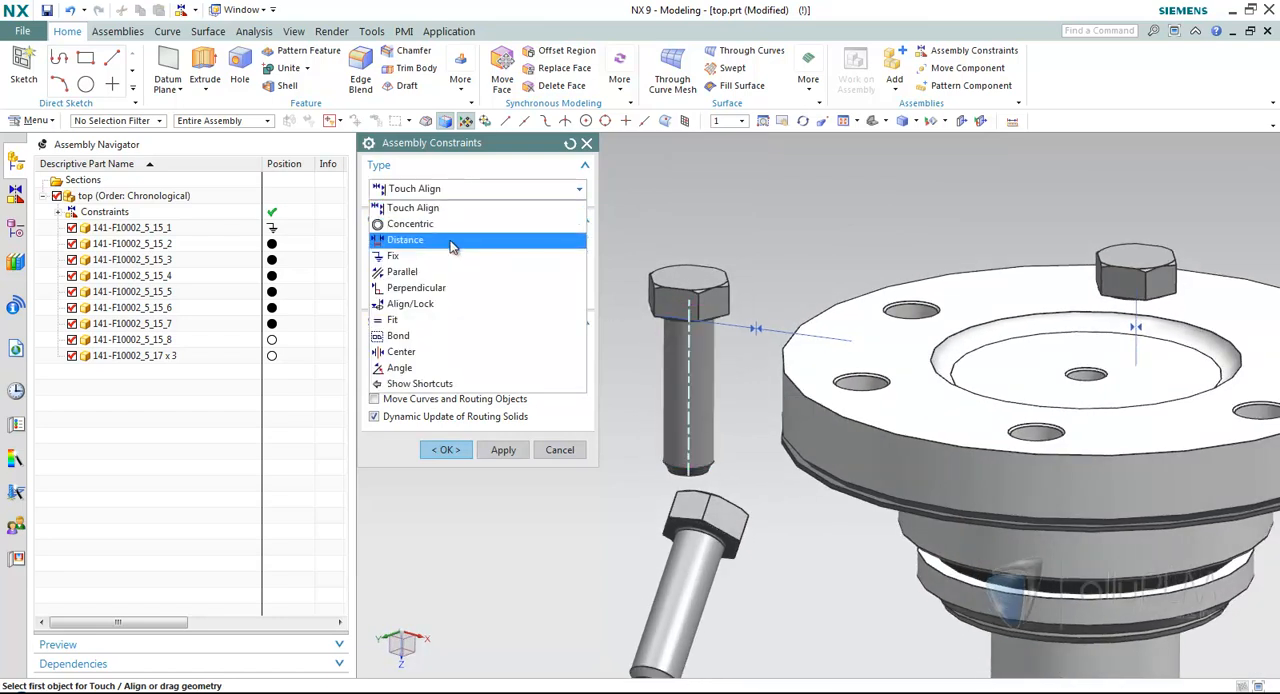
{"action": "left_click", "coordinate": [430, 304]}
{"action": "left_click", "coordinate": [688, 390]}
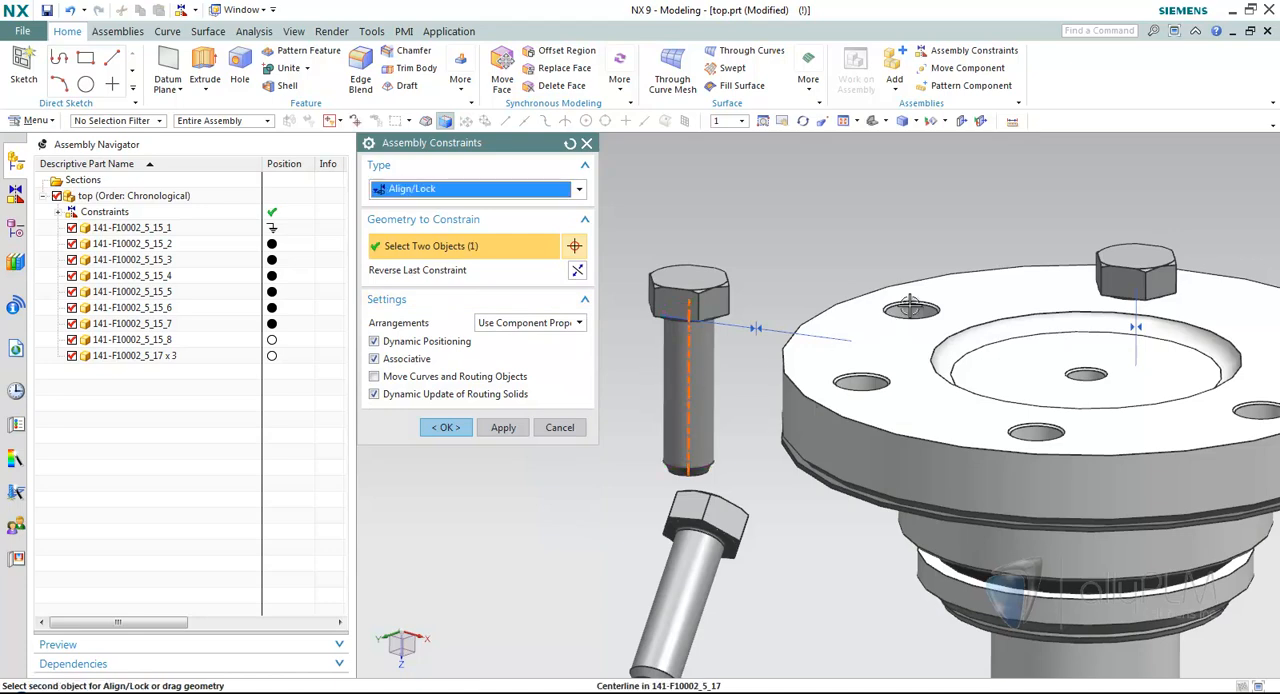
{"action": "left_click", "coordinate": [910, 310]}
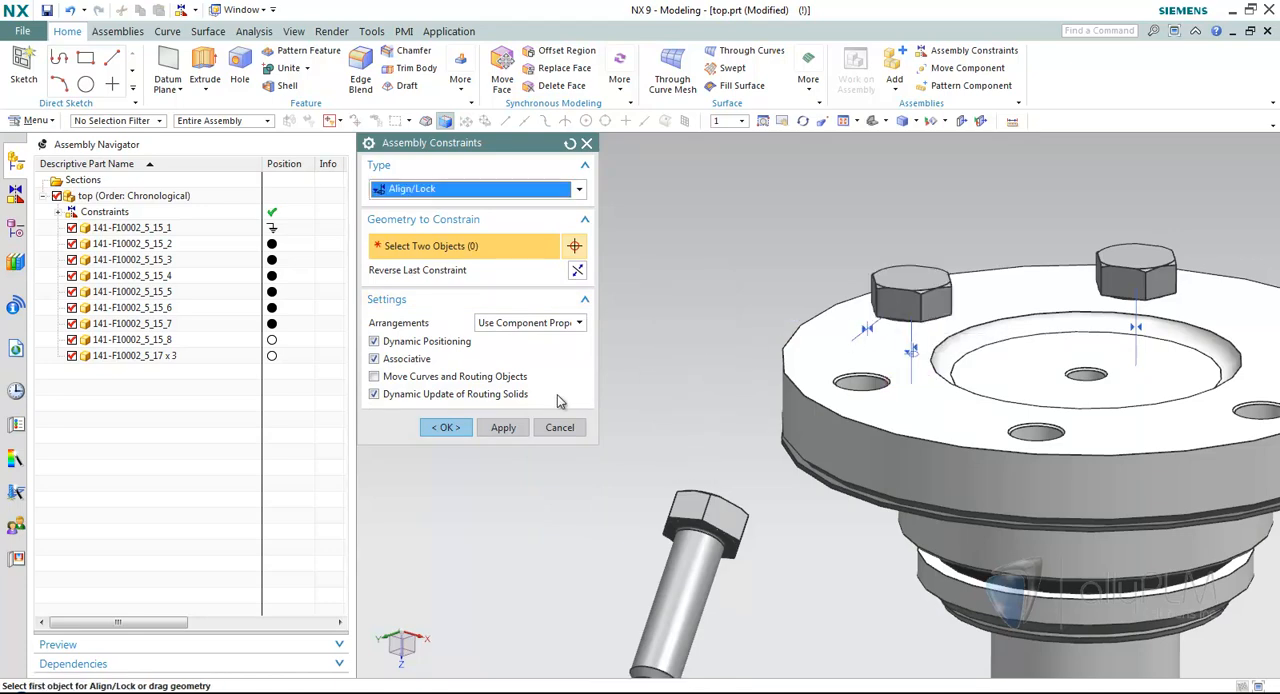
{"action": "left_click", "coordinate": [503, 427]}
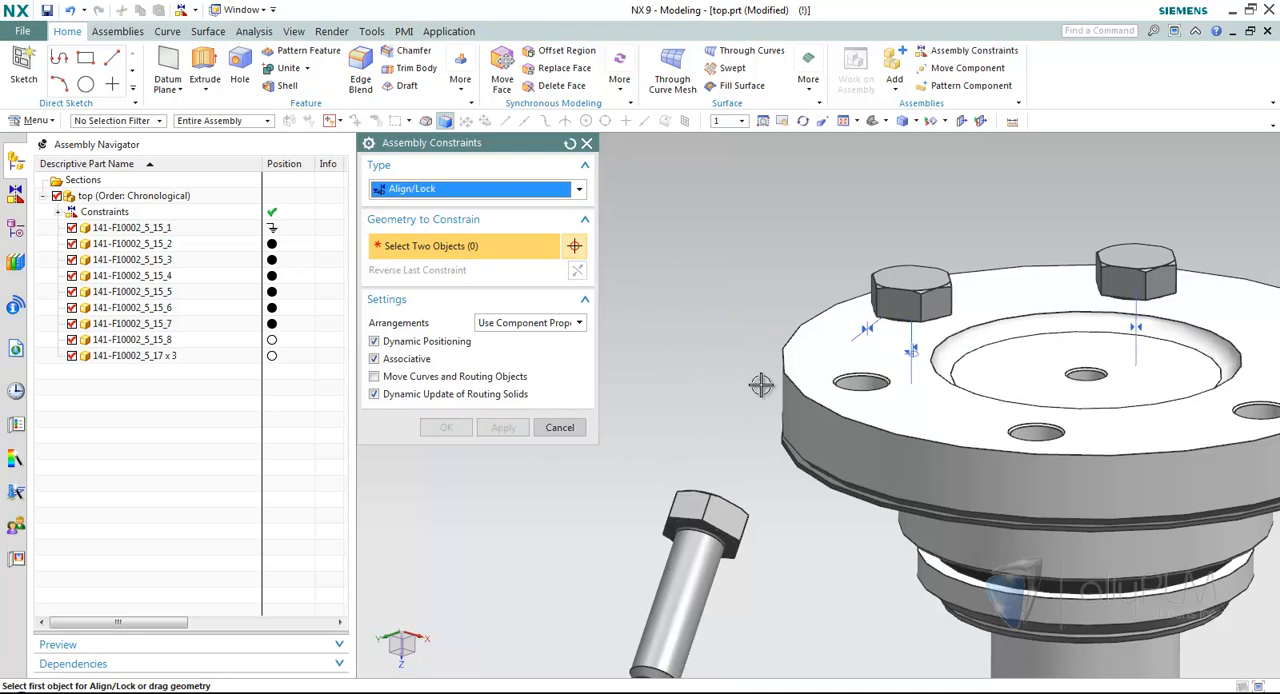
Add a Concentric constraint between the remaining loose bolt's circular underhead edge and the next flange hole's edge.
{"action": "left_click", "coordinate": [498, 189]}
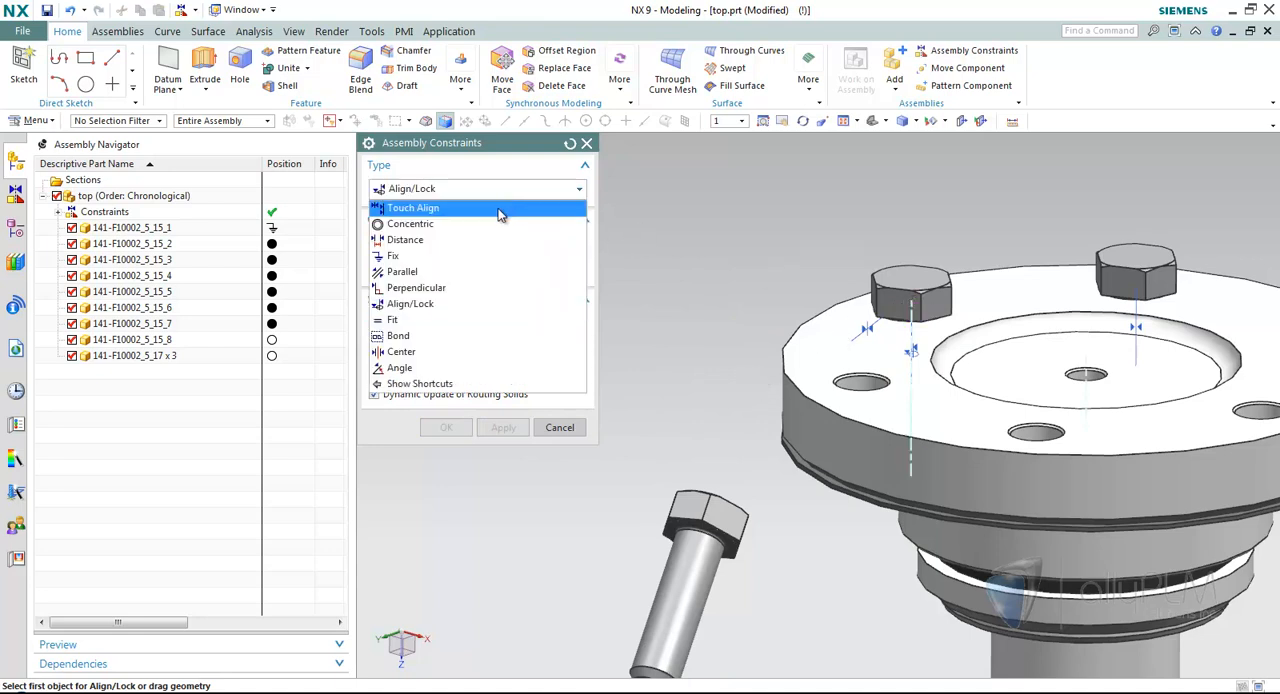
{"action": "left_click", "coordinate": [498, 210]}
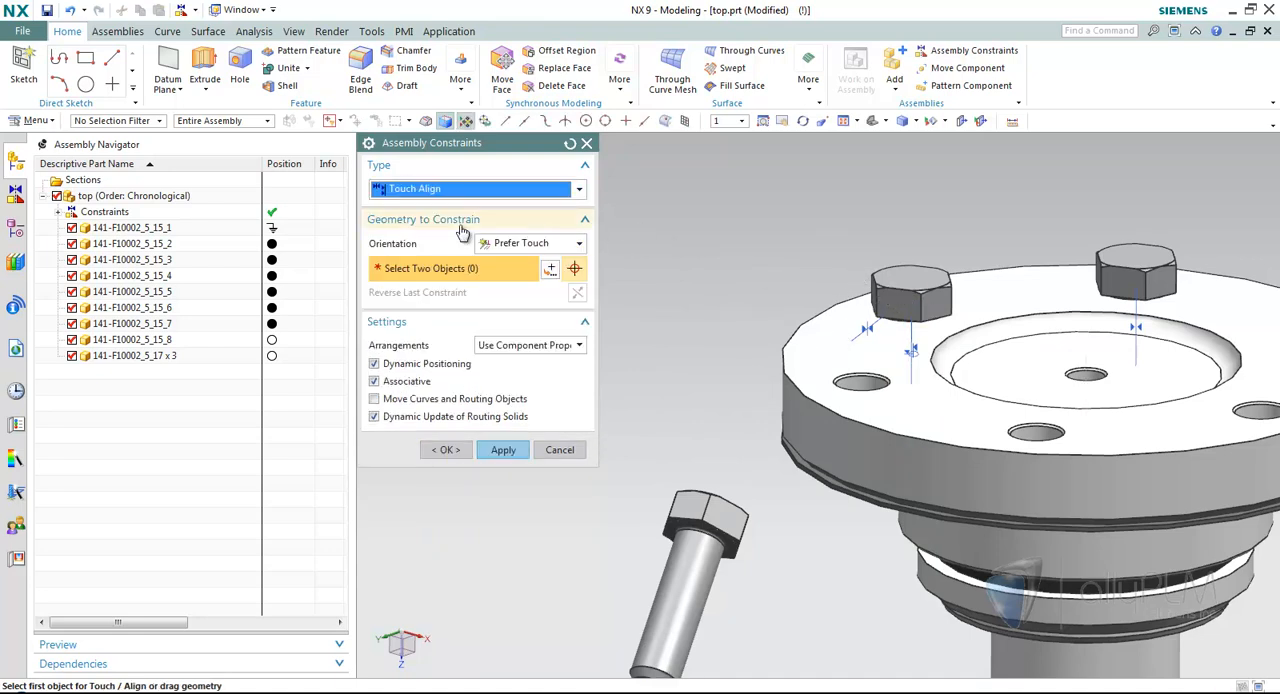
{"action": "left_click", "coordinate": [445, 189]}
{"action": "left_click", "coordinate": [450, 224]}
{"action": "scroll", "coordinate": [693, 460], "scroll_direction": "up", "scroll_amount": 3}
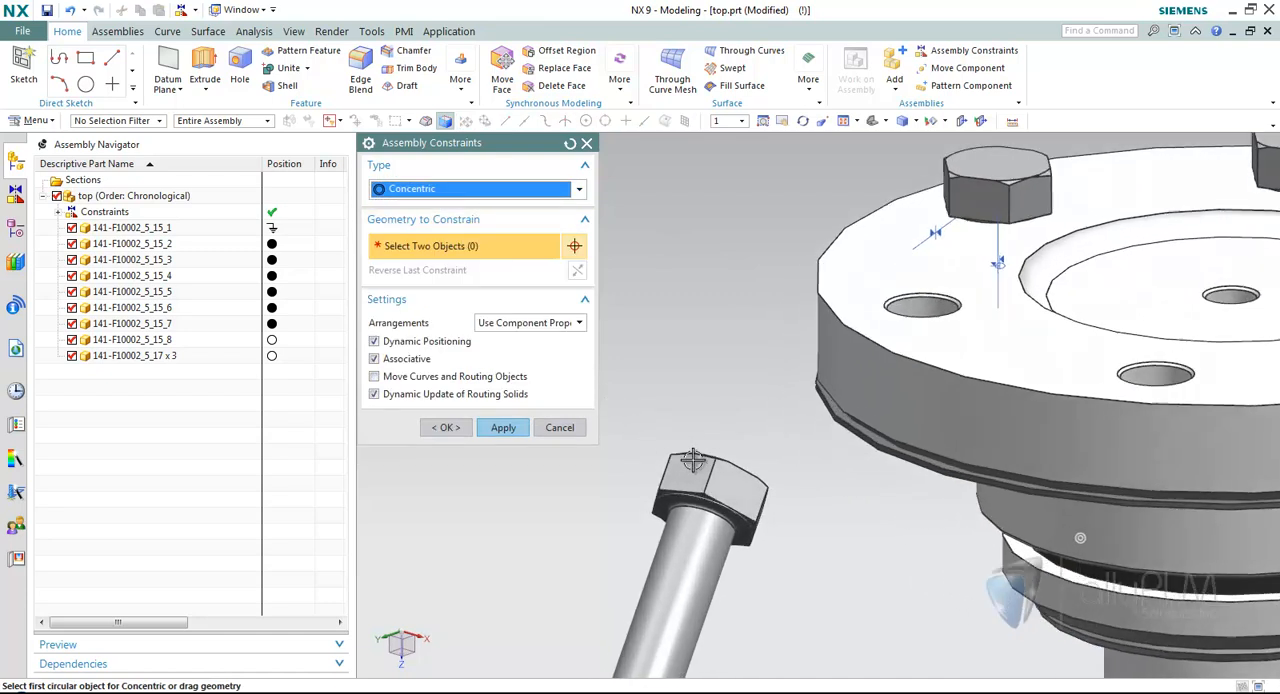
{"action": "left_click", "coordinate": [700, 494]}
{"action": "scroll", "coordinate": [994, 330], "scroll_direction": "up", "scroll_amount": 2}
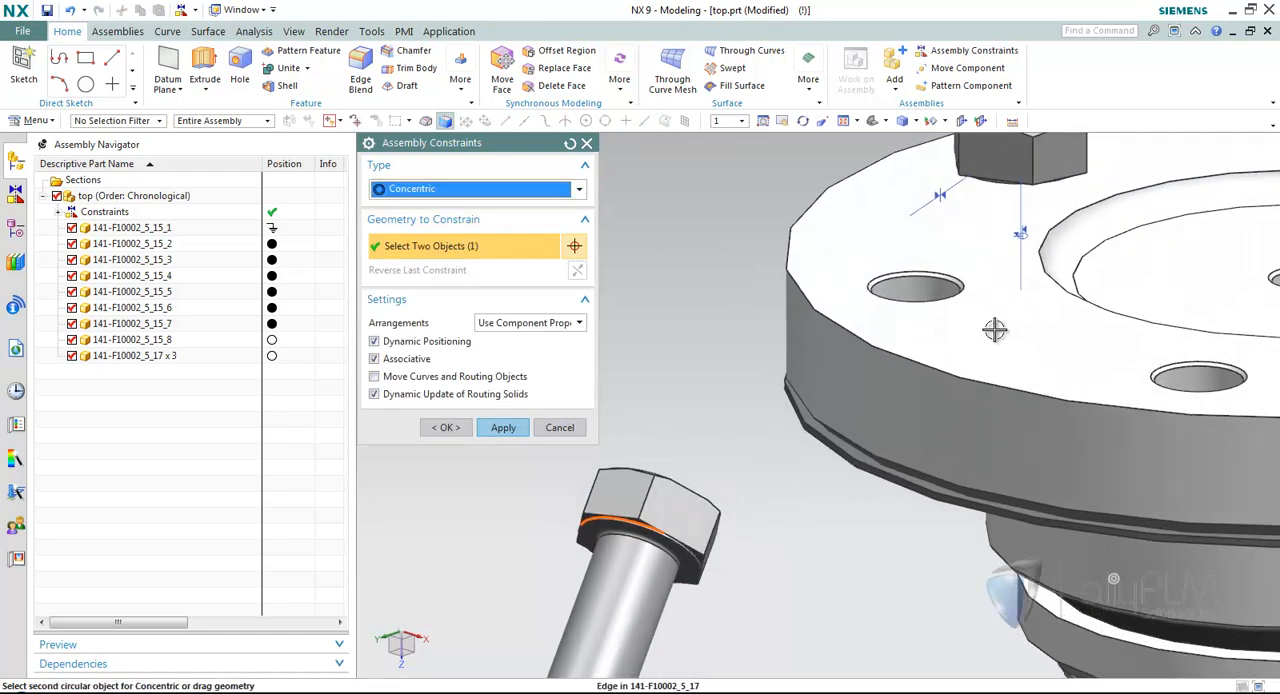
{"action": "left_click", "coordinate": [906, 292]}
{"action": "scroll", "coordinate": [906, 292], "scroll_direction": "down", "scroll_amount": 2}
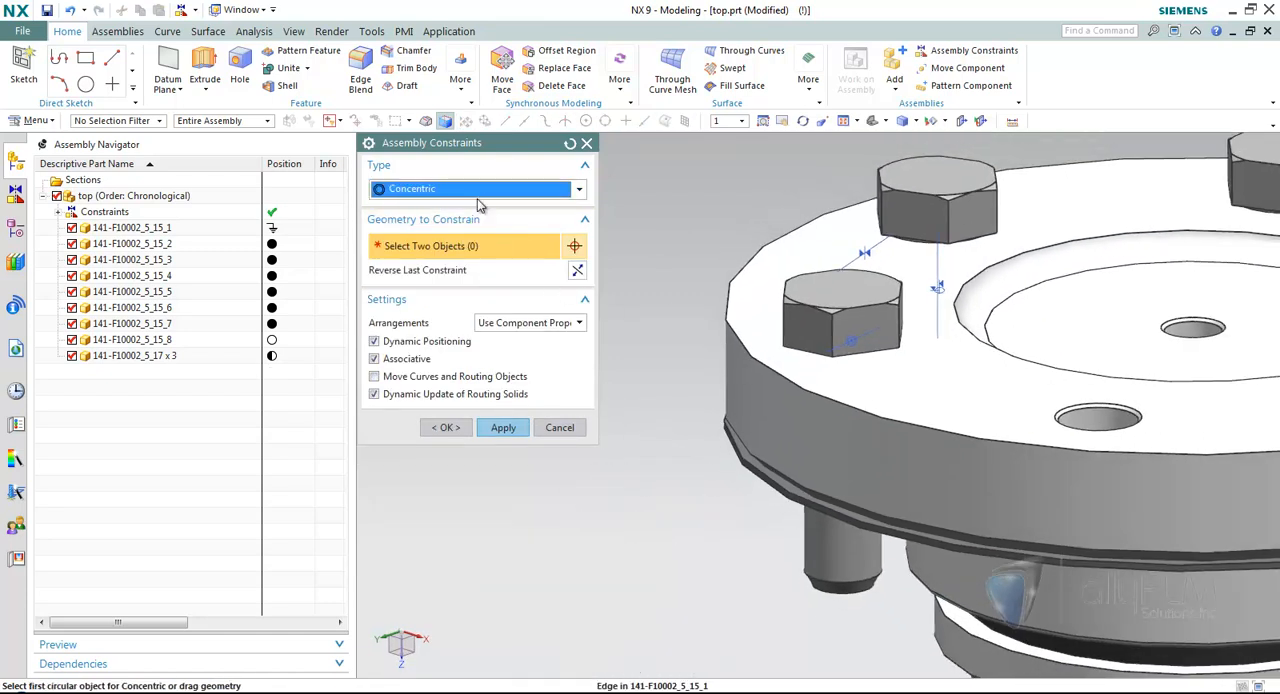
Add an Align/Lock constraint between the last placed bolt's centerline and its flange hole's centerline, and finish the constraints.
{"action": "left_click", "coordinate": [478, 191]}
{"action": "left_click", "coordinate": [444, 308]}
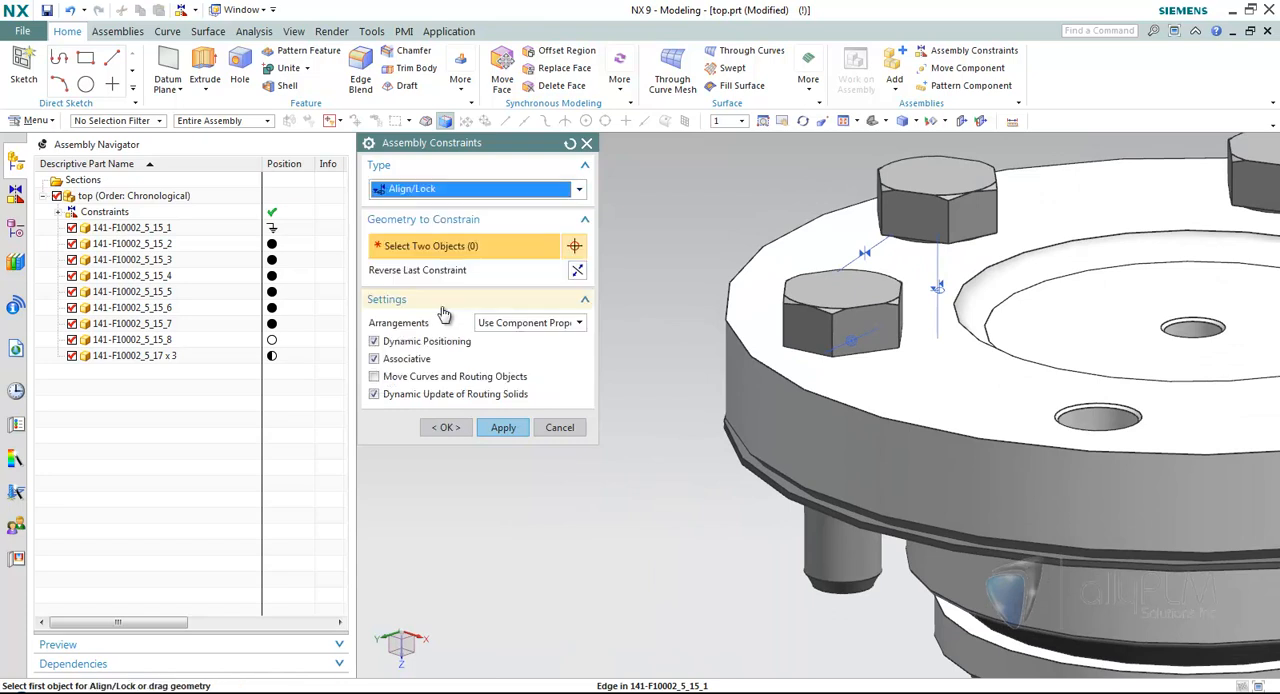
{"action": "left_click", "coordinate": [844, 544]}
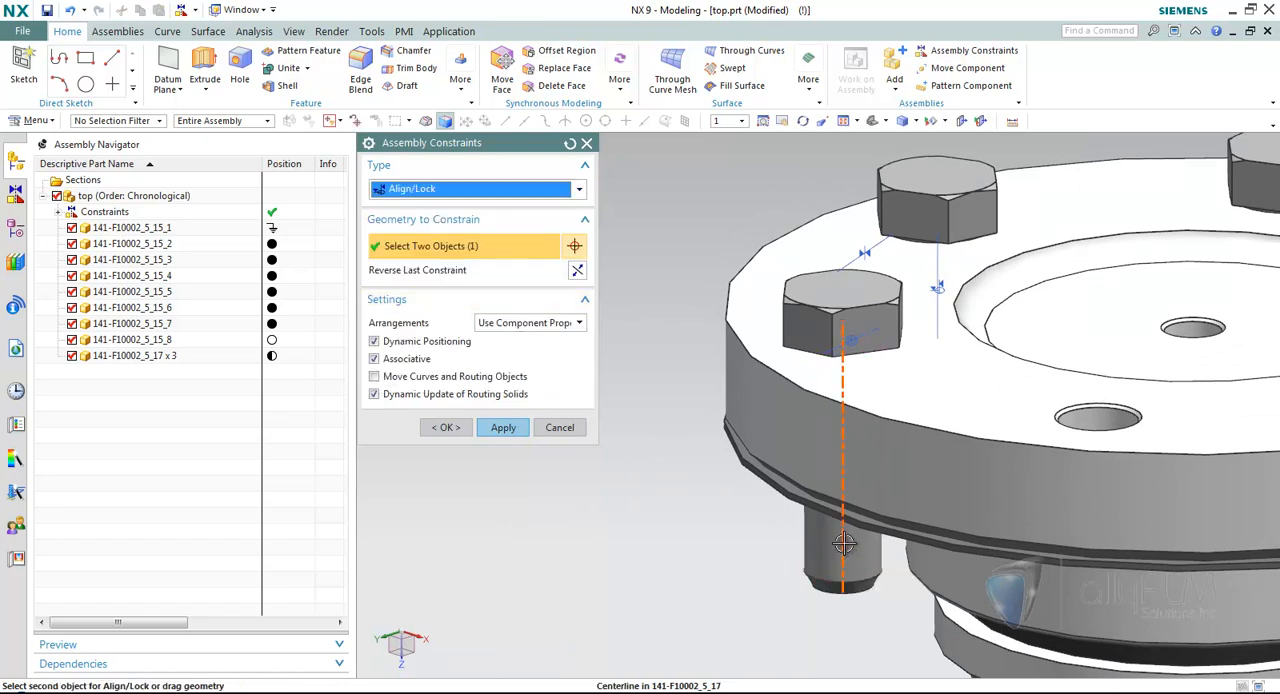
{"action": "left_click", "coordinate": [842, 368]}
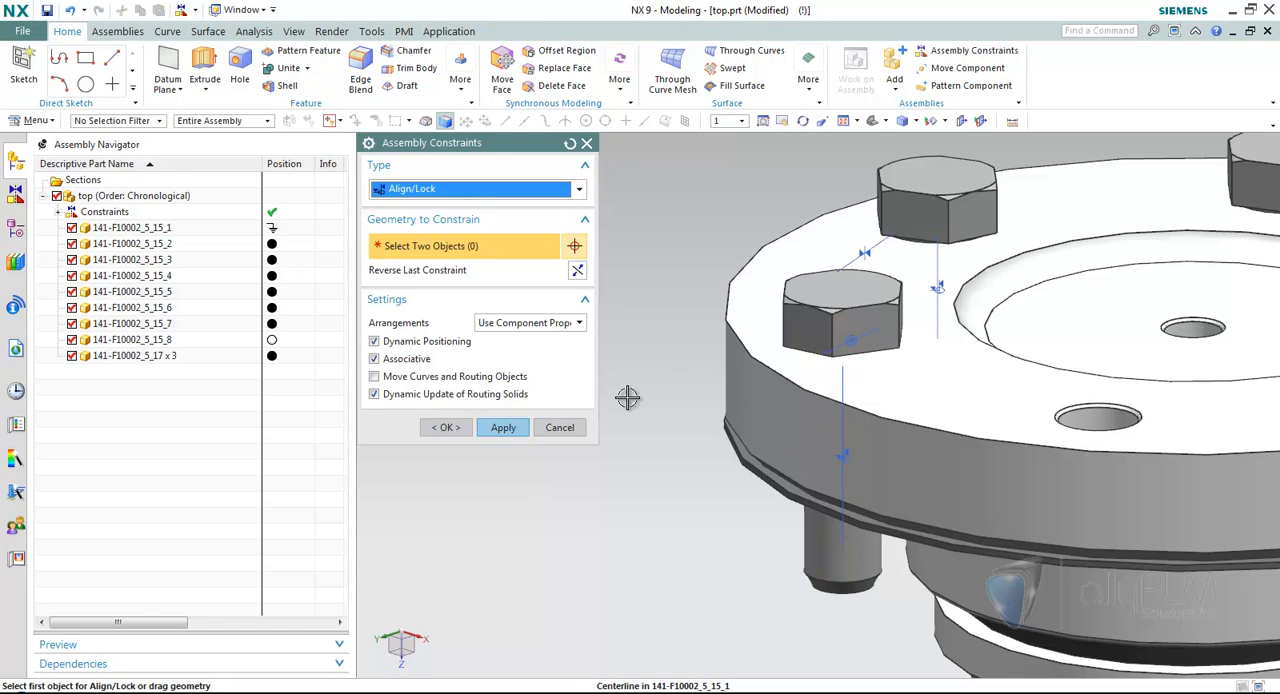
{"action": "left_click", "coordinate": [446, 427]}
{"action": "middle_click_drag", "start_coordinate": [530, 384], "coordinate": [568, 384], "text": "shift"}
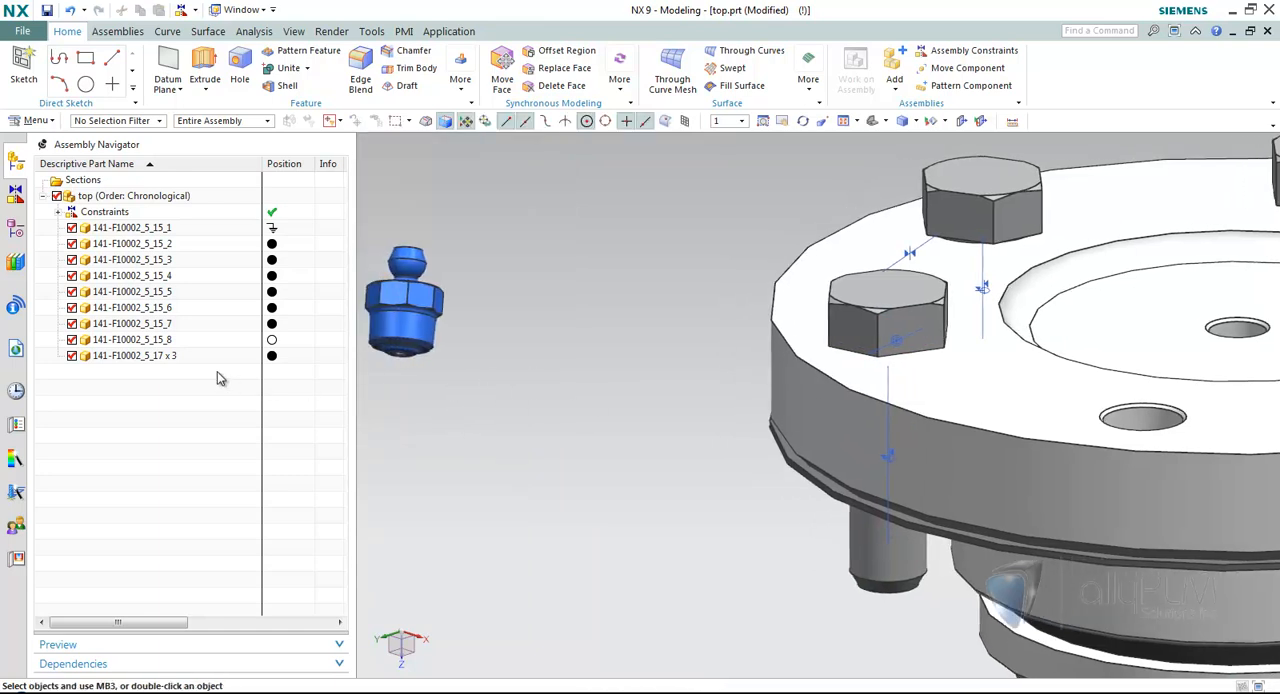
Unpack the three packed 141-F10002_5_17 bolts and check the constraint status of the two newly constrained ones.
{"action": "right_click", "coordinate": [189, 358]}
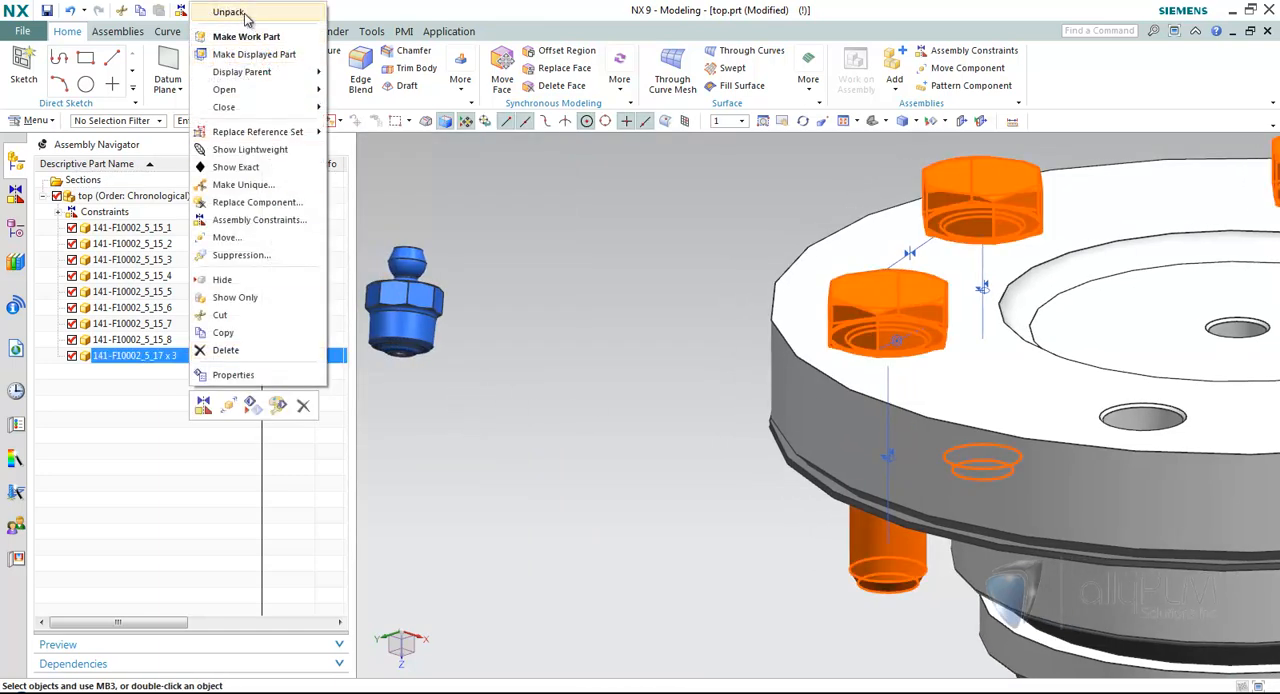
{"action": "left_click", "coordinate": [218, 10]}
{"action": "middle_click_drag", "start_coordinate": [609, 351], "coordinate": [417, 406]}
{"action": "left_click", "coordinate": [185, 389]}
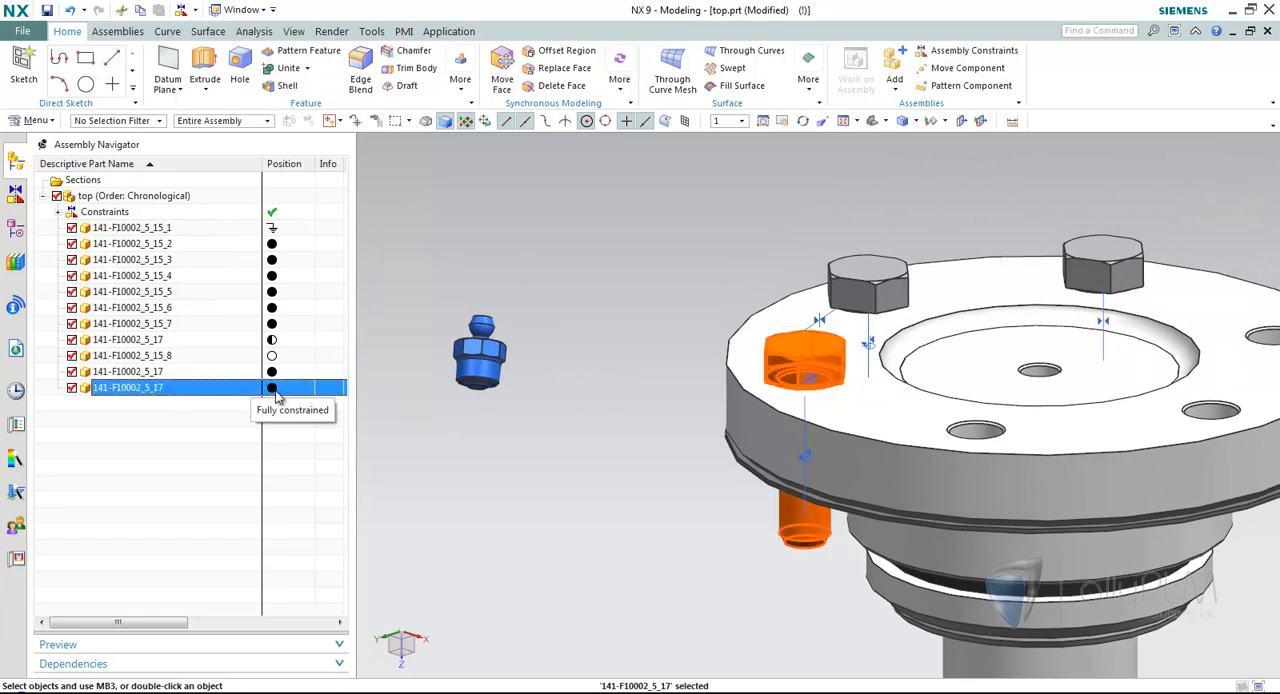
{"action": "left_click", "coordinate": [202, 375]}
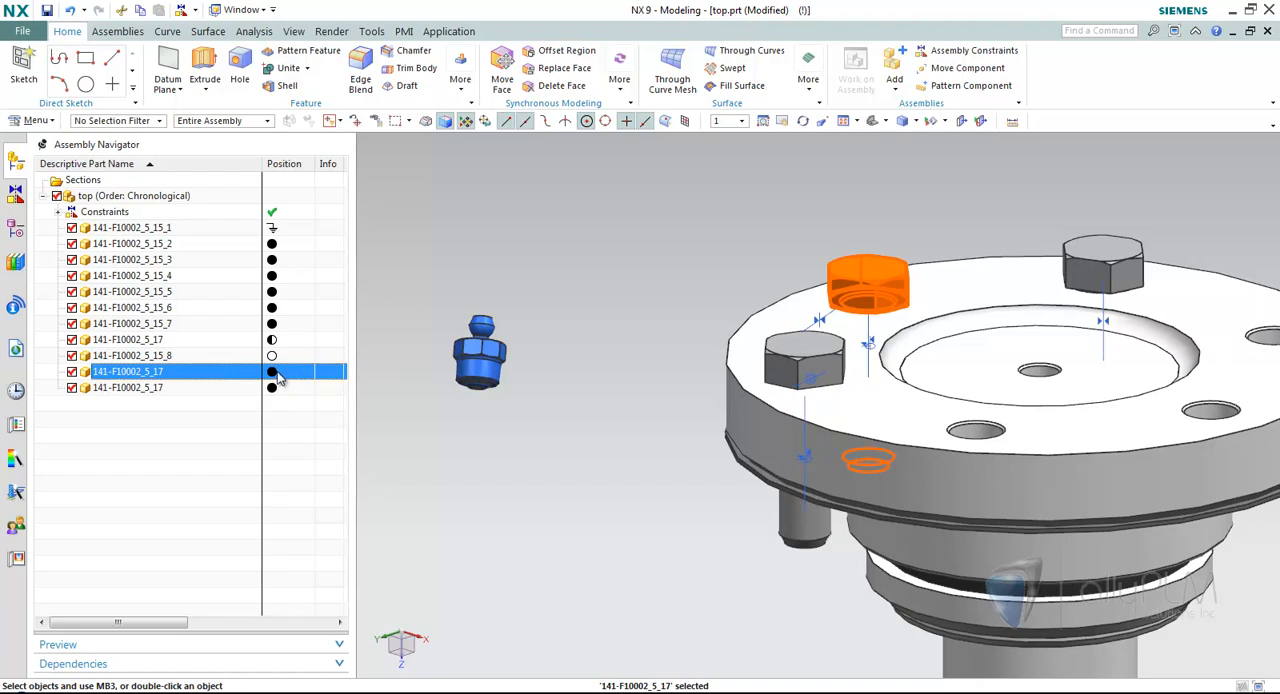
Convert the originally placed 141-F10002_5_17 bolt's axis Touch constraint to Align/Lock through its dependencies, and check the bolt's constraint status.
{"action": "left_click", "coordinate": [224, 342]}
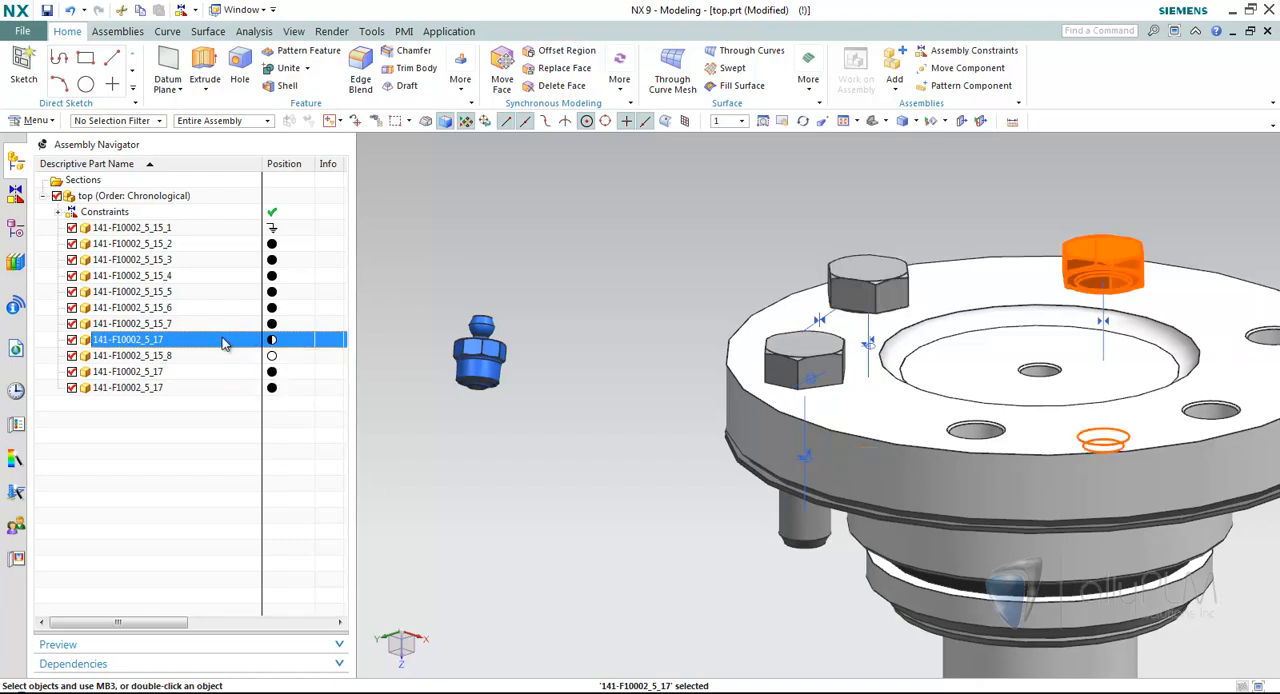
{"action": "left_click", "coordinate": [162, 666]}
{"action": "left_click", "coordinate": [180, 481]}
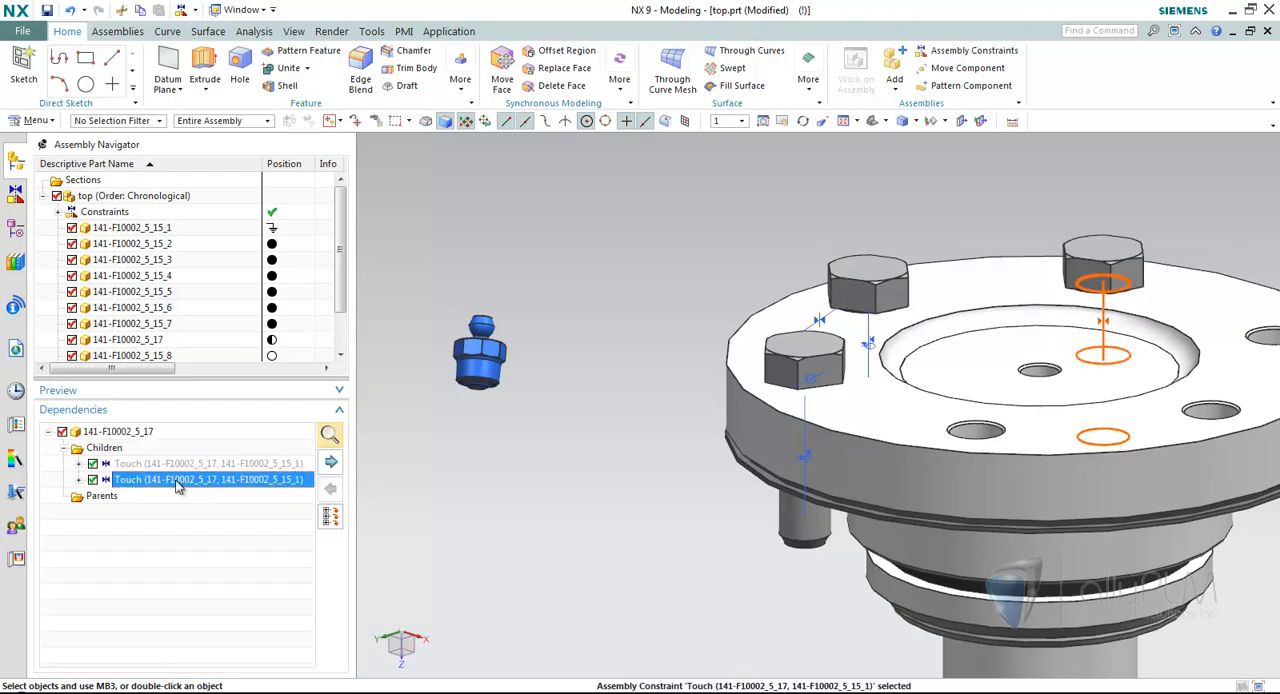
{"action": "right_click", "coordinate": [178, 485]}
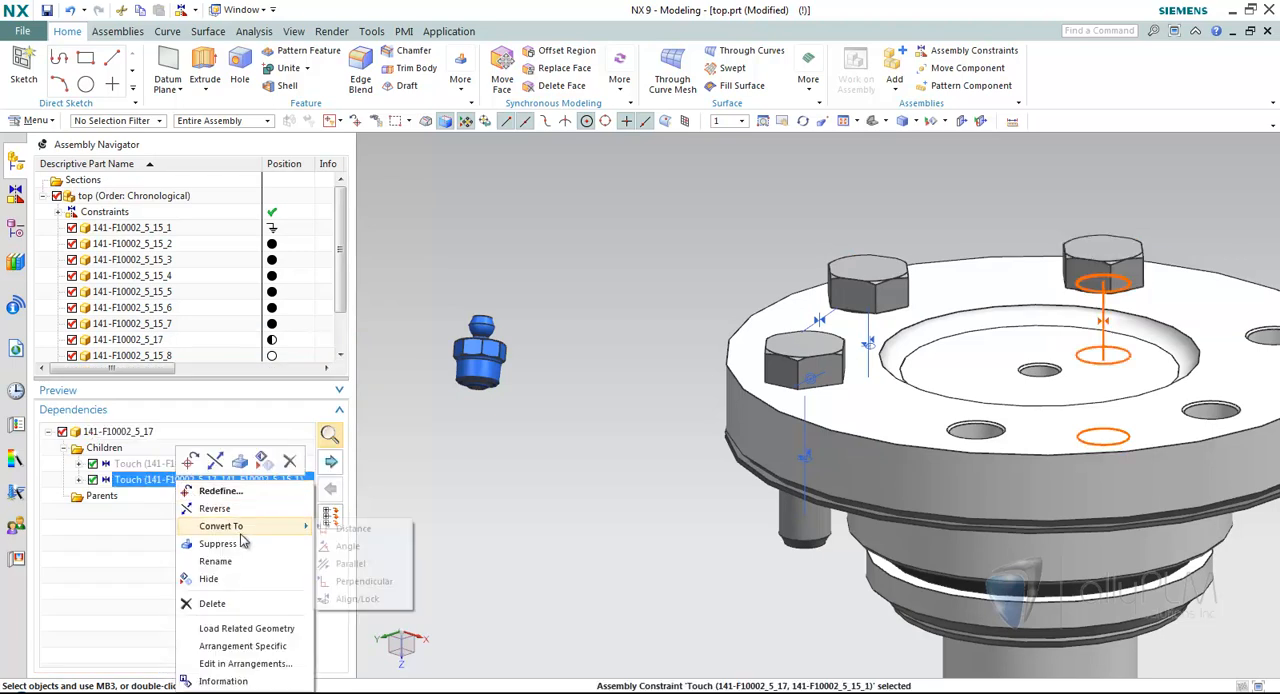
{"action": "left_click", "coordinate": [357, 598]}
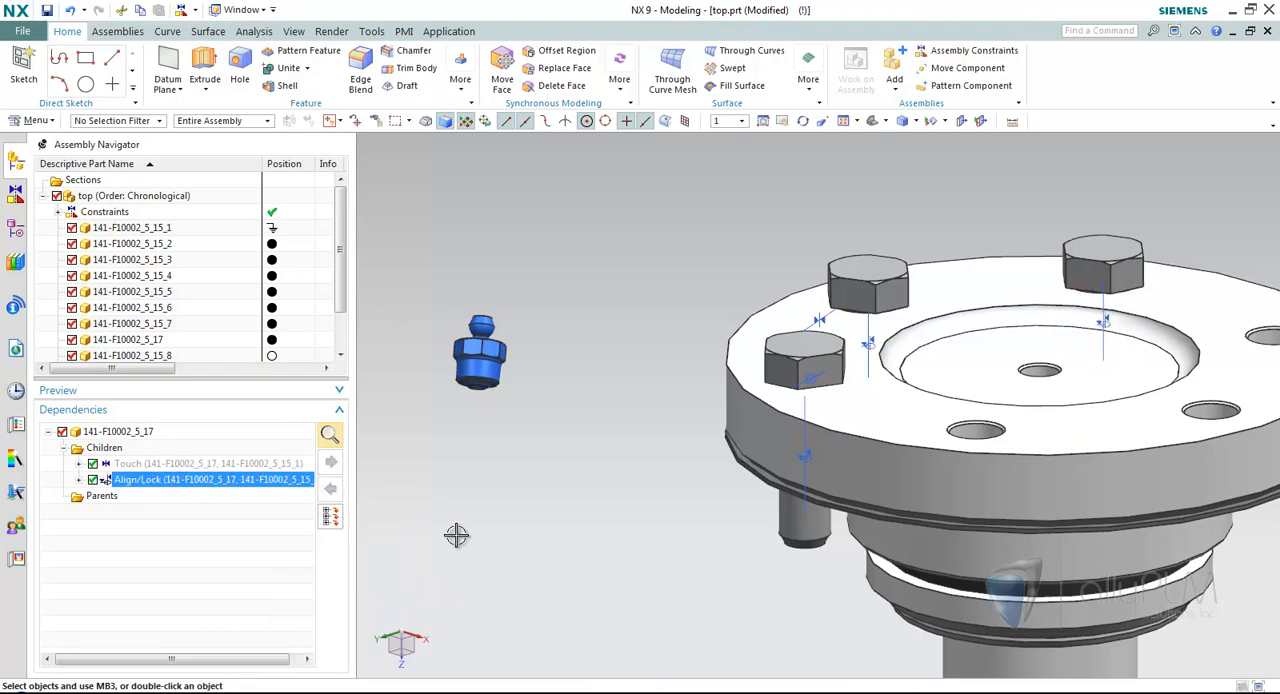
{"action": "left_click", "coordinate": [250, 409]}
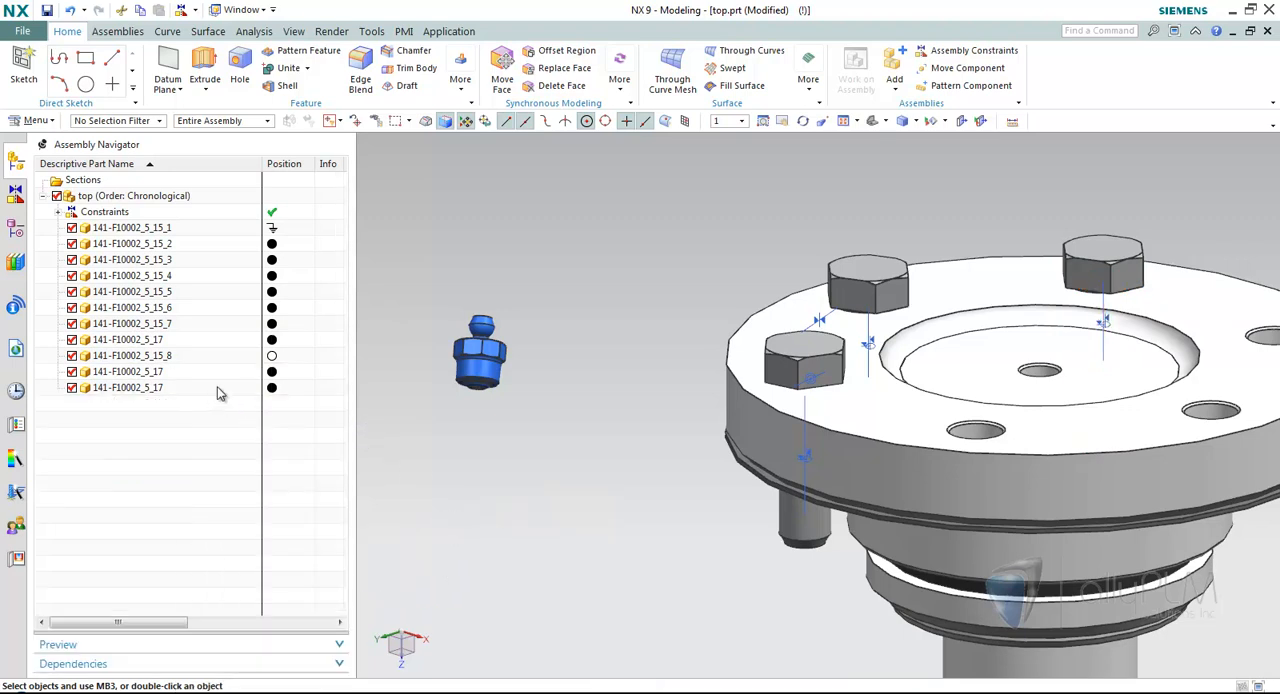
{"action": "left_click", "coordinate": [1080, 278]}
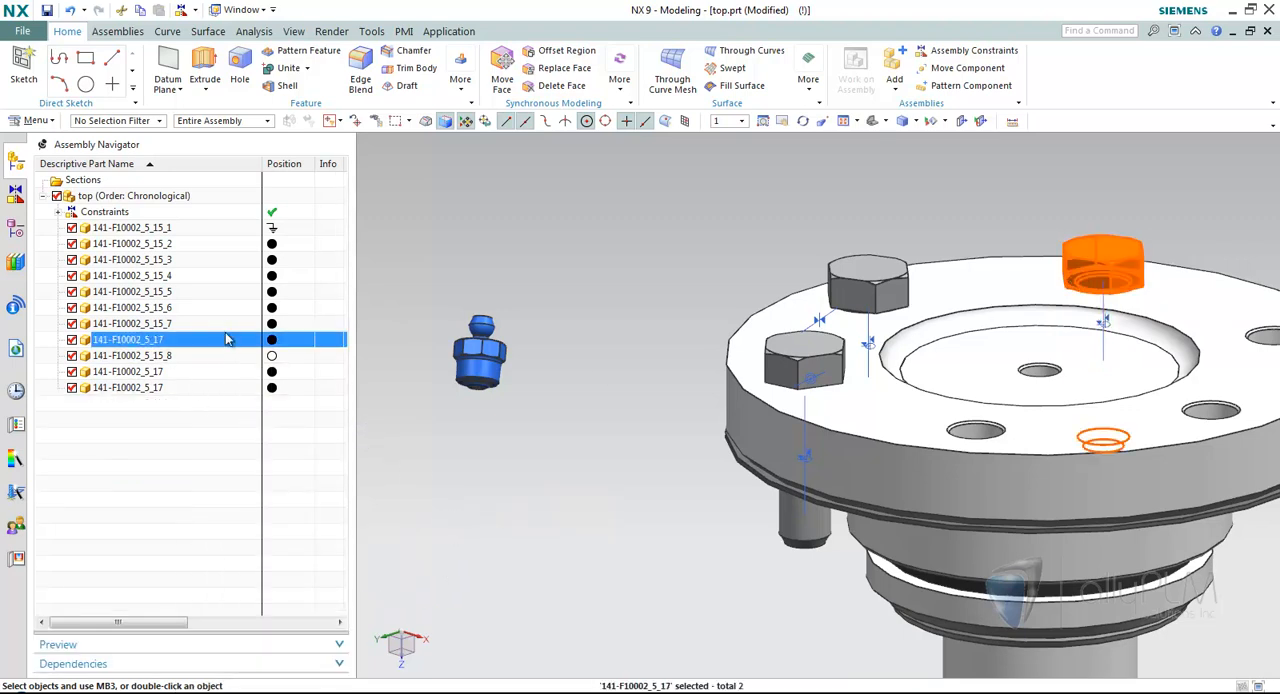
{"action": "key", "text": "Escape"}
Add an Align/Lock constraint between the circular edge of the blue fitting 141-F10002_5_15_8 and the flange's center hole, and finish the constraints.
{"action": "scroll", "coordinate": [572, 516], "scroll_direction": "up", "scroll_amount": 3}
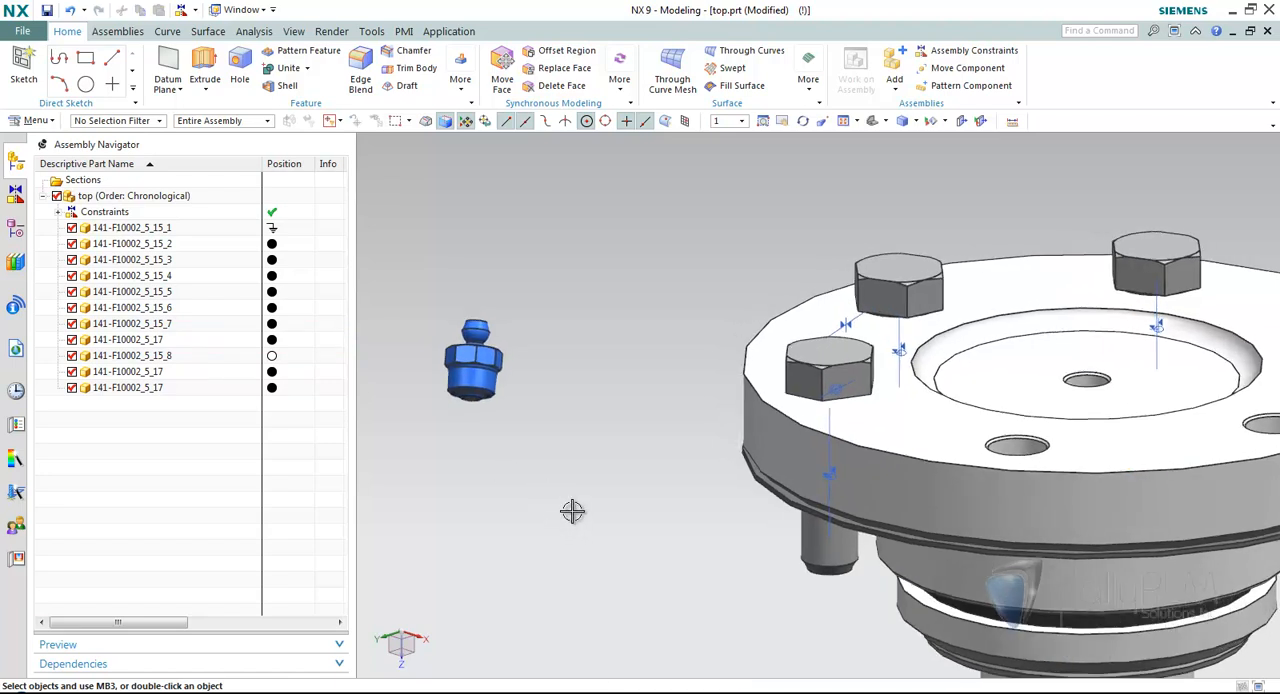
{"action": "left_click", "coordinate": [974, 52]}
{"action": "middle_click_drag", "start_coordinate": [643, 226], "coordinate": [677, 226], "text": "shift"}
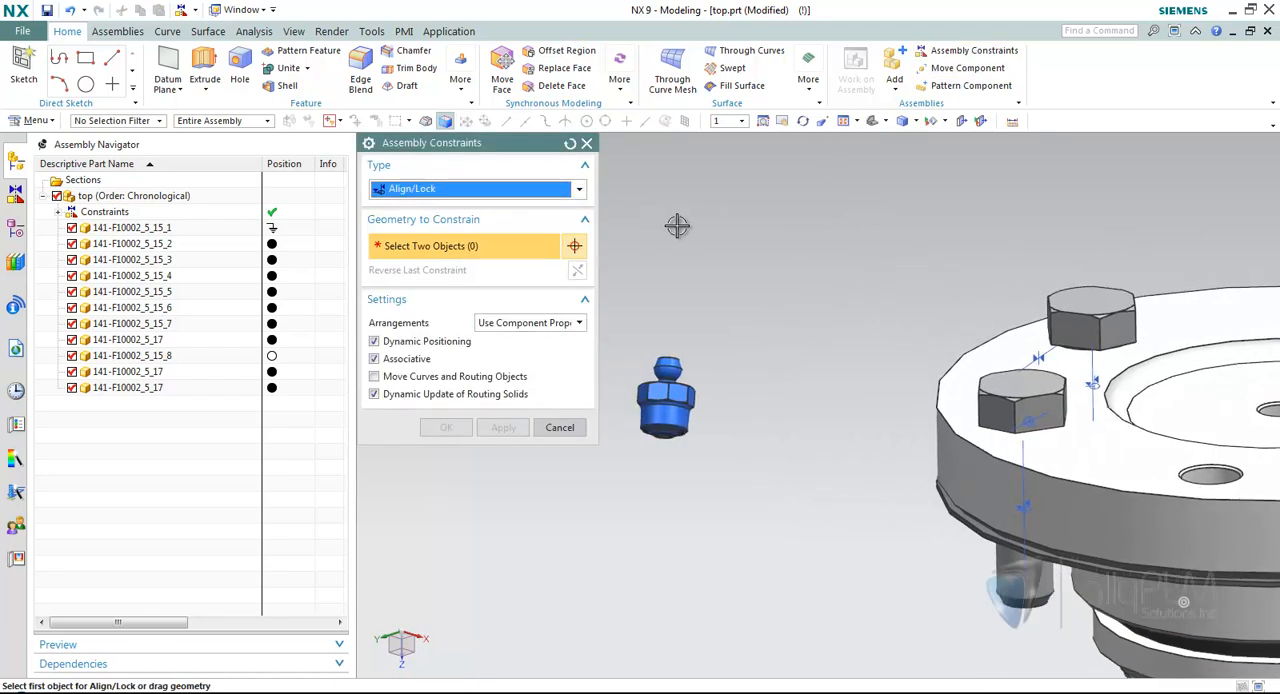
{"action": "scroll", "coordinate": [677, 226], "scroll_direction": "down", "scroll_amount": 3}
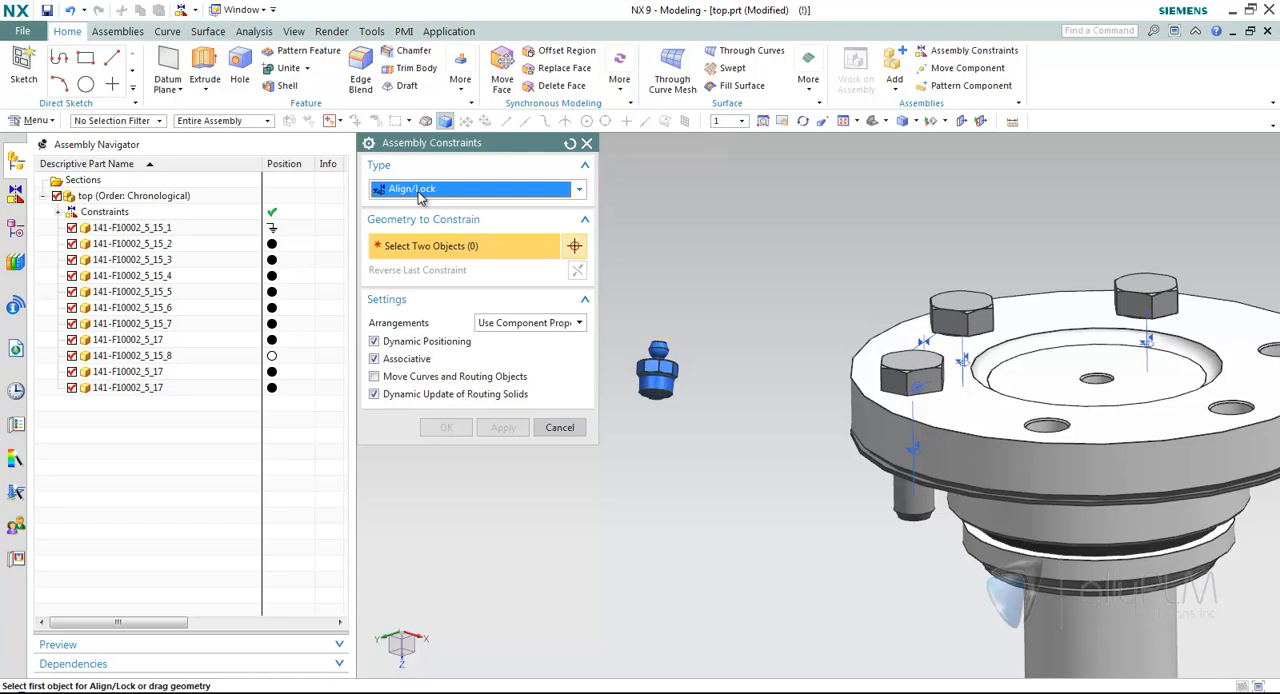
{"action": "scroll", "coordinate": [660, 345], "scroll_direction": "up", "scroll_amount": 5}
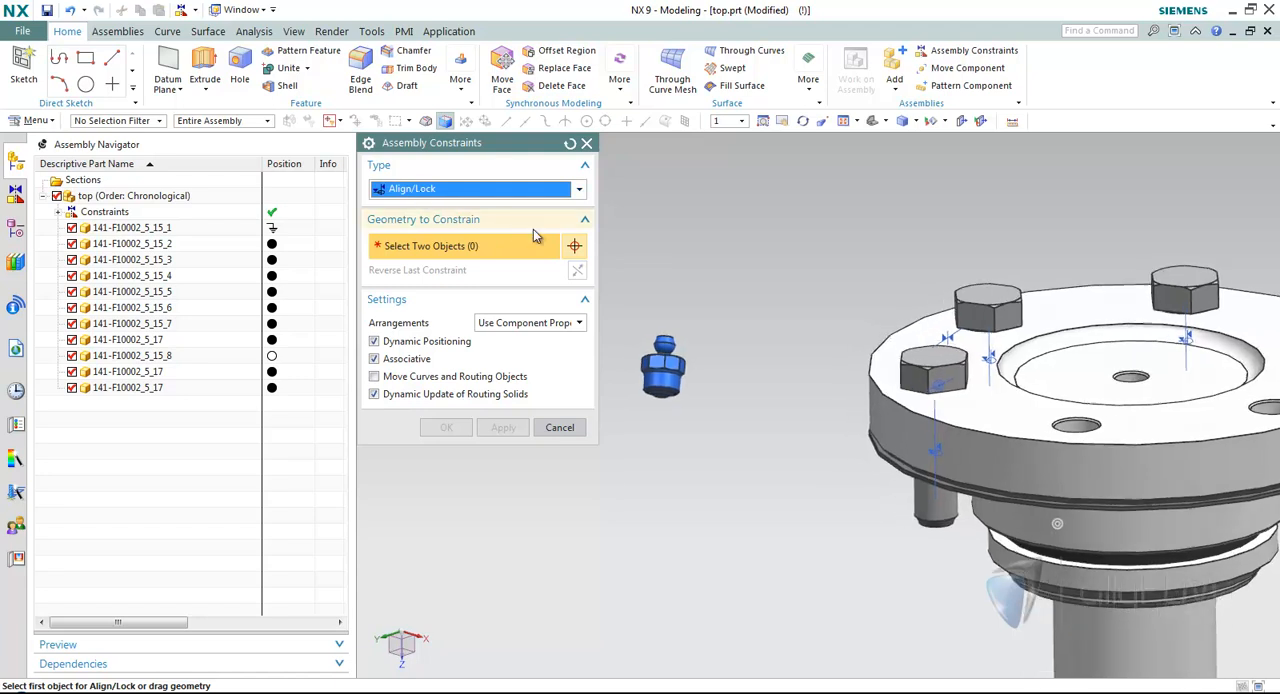
{"action": "left_click", "coordinate": [680, 346]}
{"action": "scroll", "coordinate": [926, 297], "scroll_direction": "down", "scroll_amount": 4}
{"action": "scroll", "coordinate": [912, 292], "scroll_direction": "down", "scroll_amount": 3}
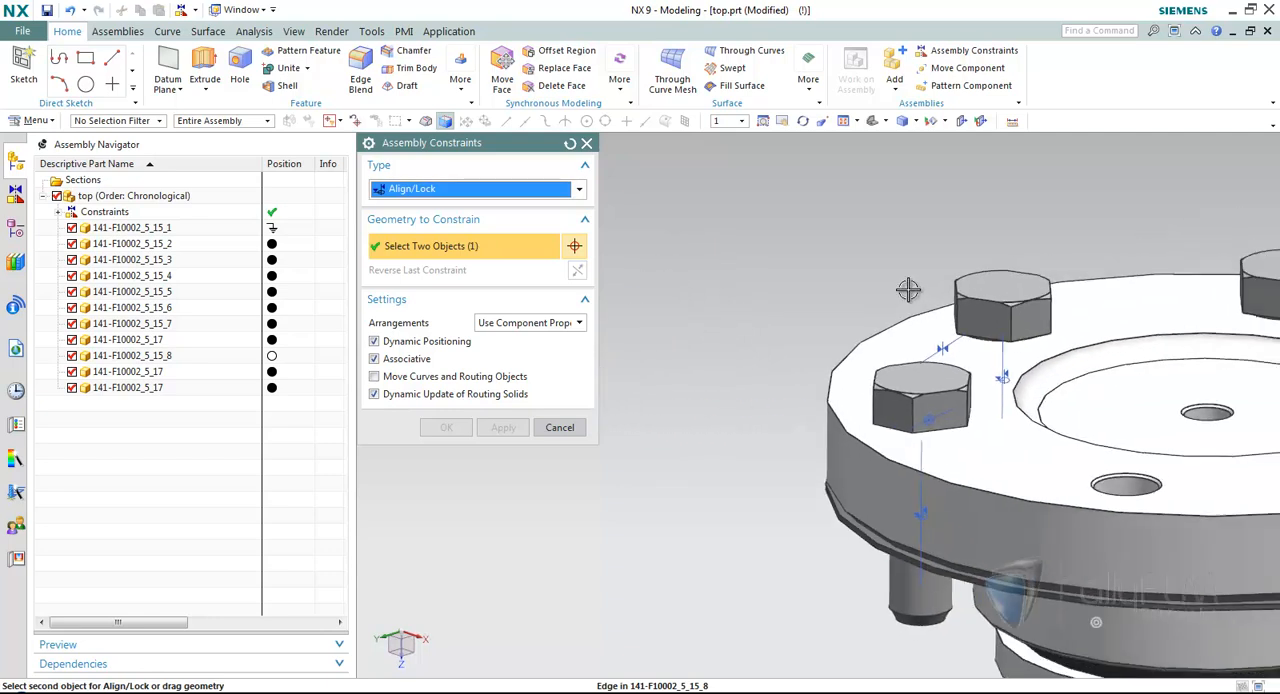
{"action": "left_click", "coordinate": [1056, 401]}
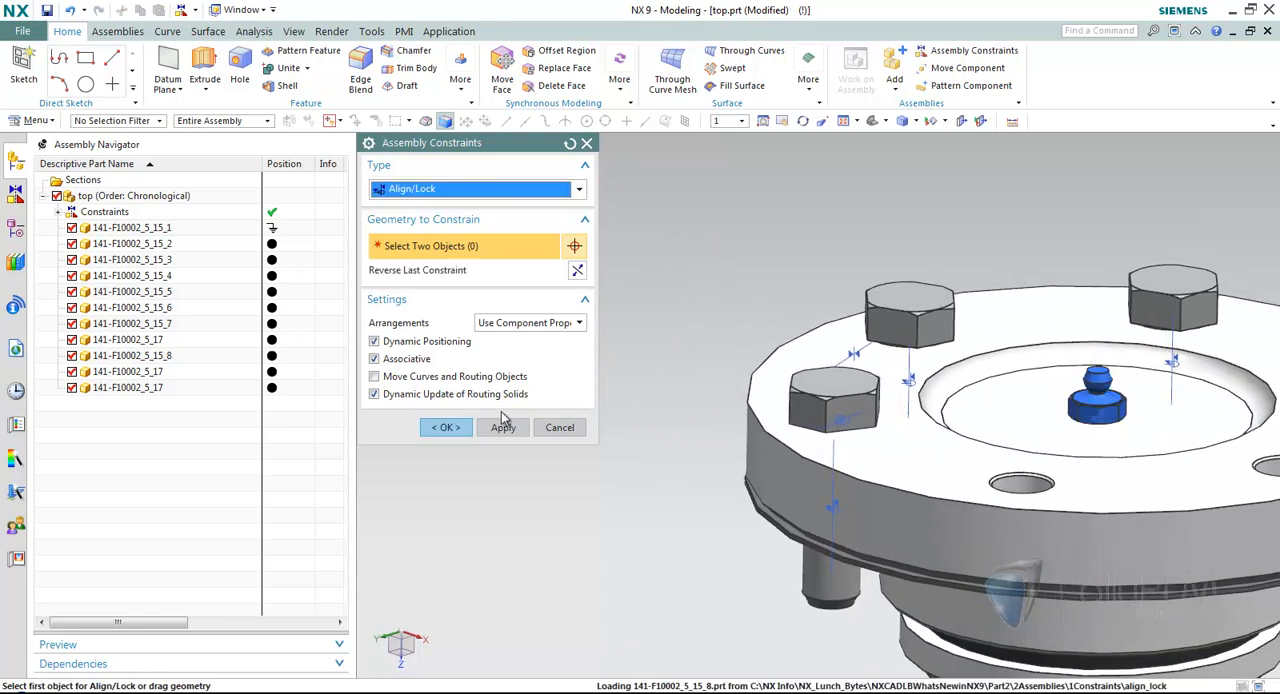
{"action": "left_click", "coordinate": [446, 427]}
Check the constraint status of 141-F10002_5_15_8 in the Assembly Navigator and view the finished flange assembly.
{"action": "left_click", "coordinate": [258, 358]}
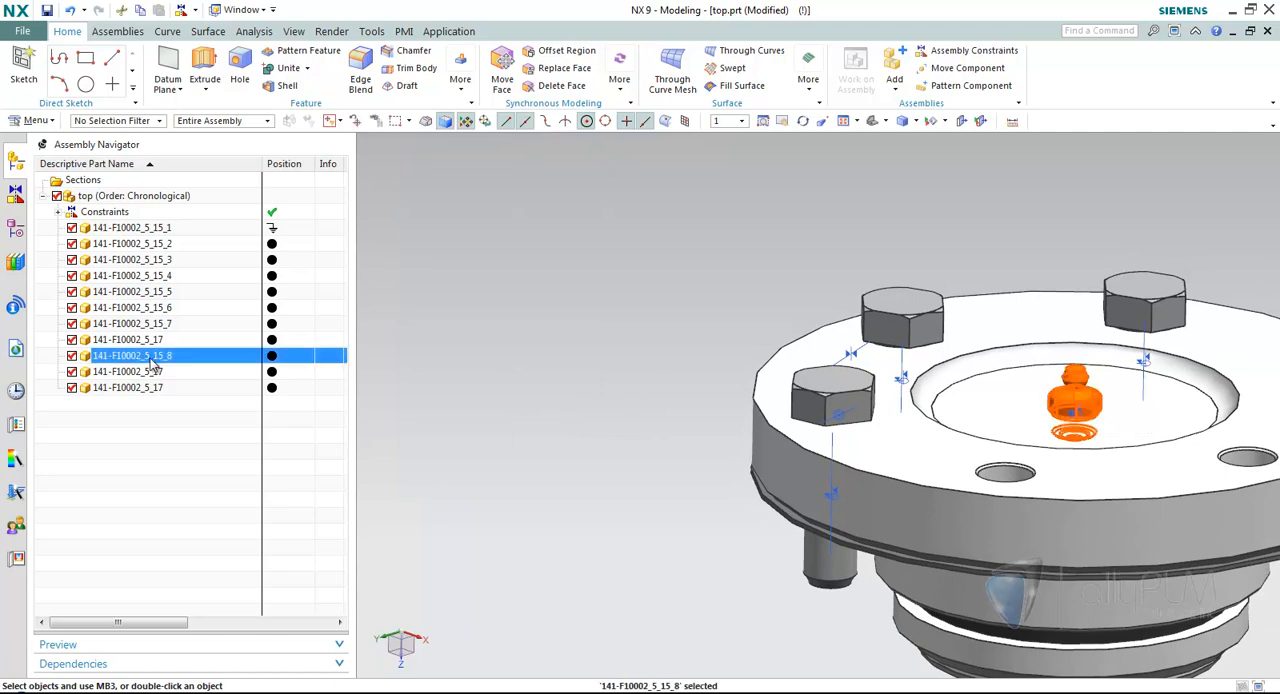
{"action": "key", "text": "Escape"}
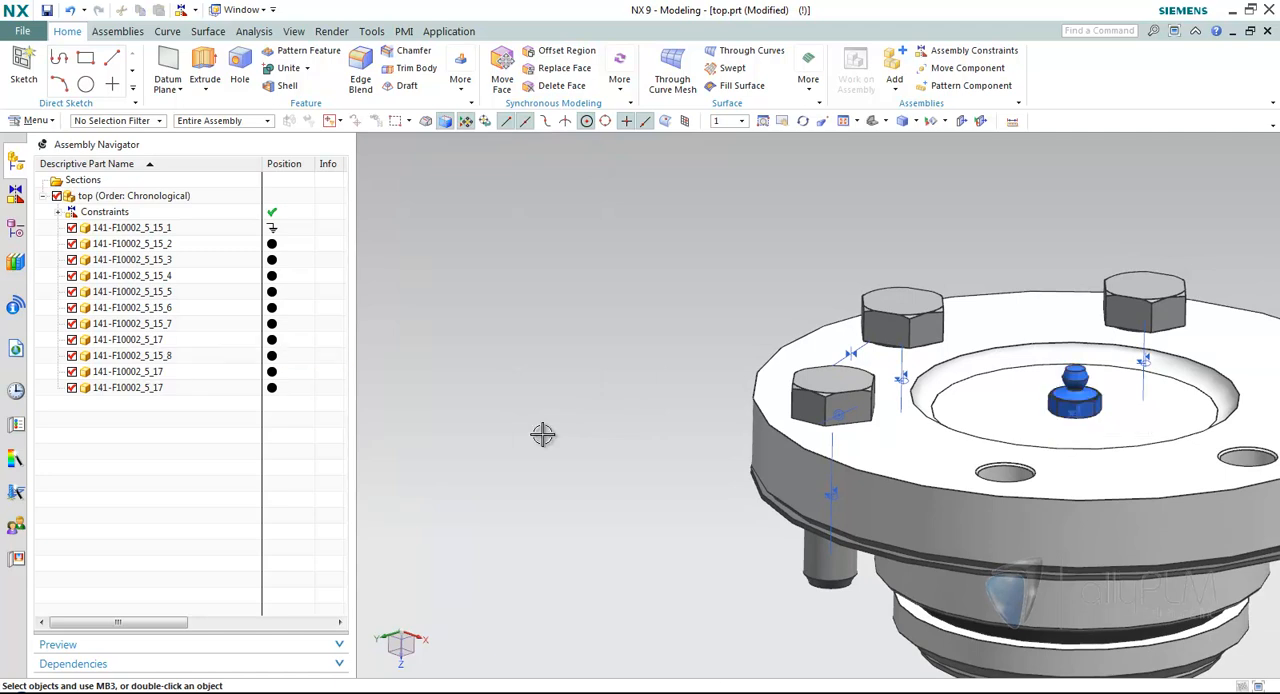
{"action": "key", "text": "ctrl+f"}
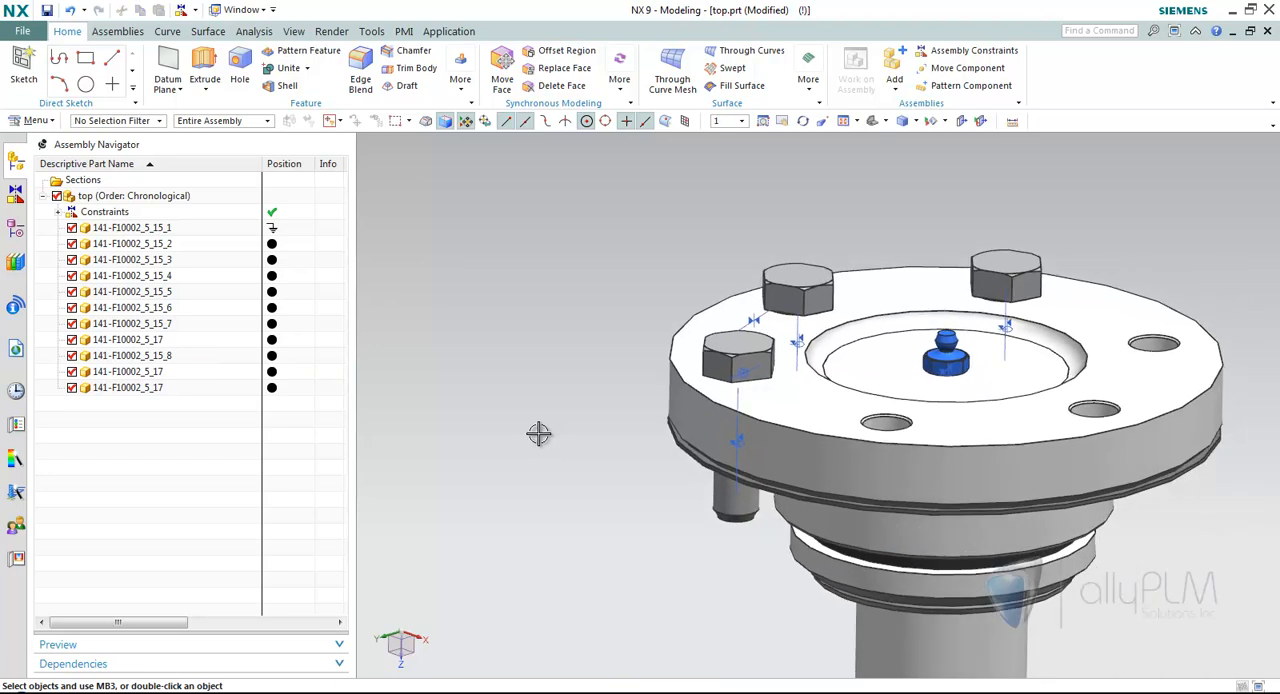
{"action": "scroll", "coordinate": [903, 385], "scroll_direction": "up", "scroll_amount": 2}
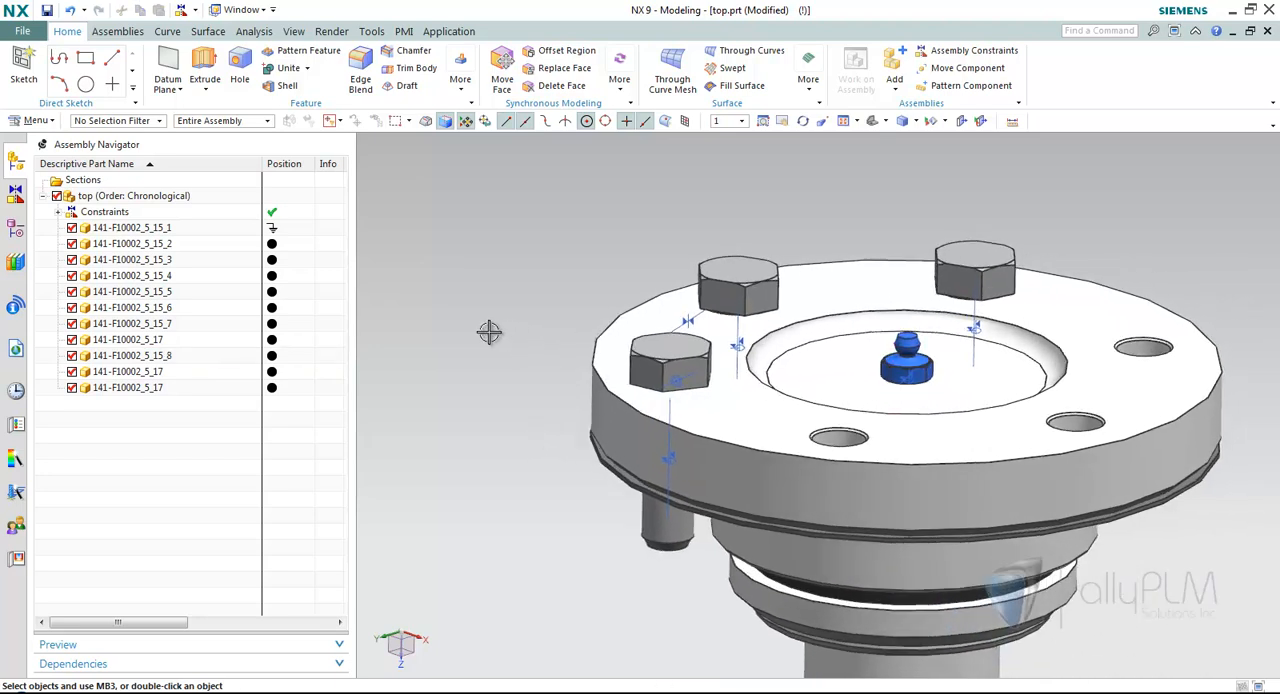
Open the _0850148b_mod.prt assembly from the recent parts history and show its components in the Assembly Navigator.
{"action": "scroll", "coordinate": [489, 332], "scroll_direction": "down", "scroll_amount": 2}
{"action": "middle_click_drag", "start_coordinate": [517, 360], "coordinate": [414, 334], "text": "shift"}
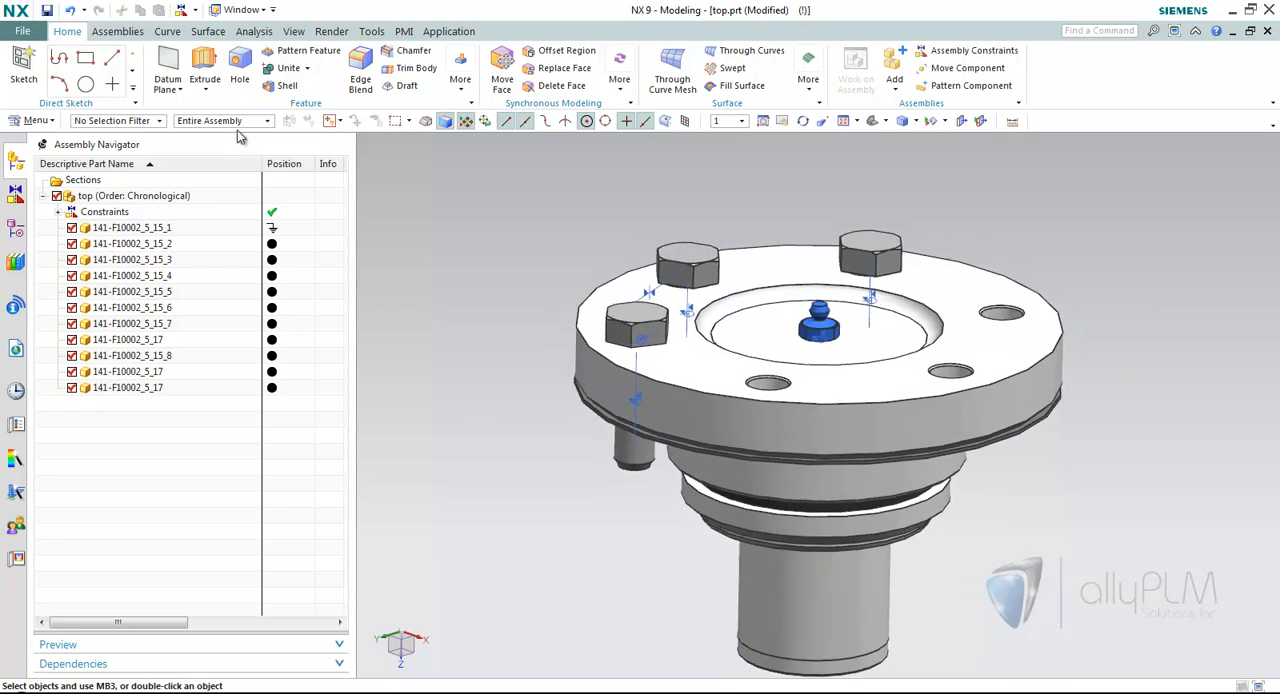
{"action": "left_click", "coordinate": [238, 12]}
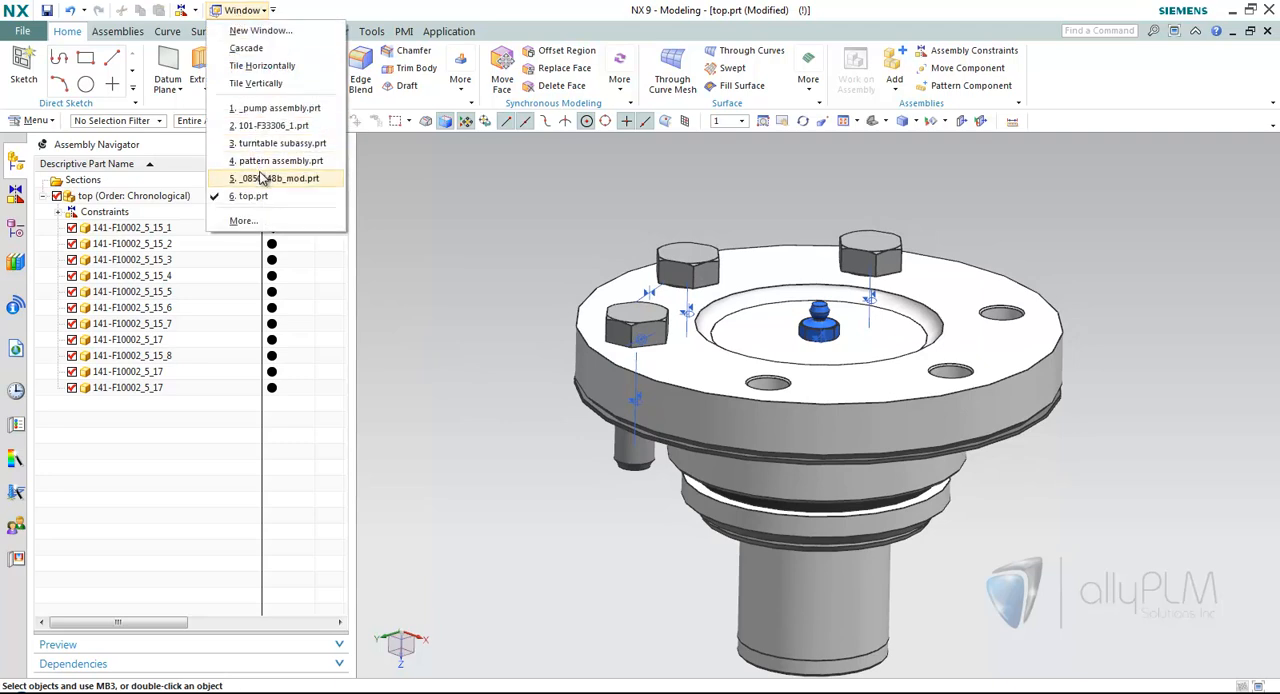
{"action": "left_click", "coordinate": [14, 389]}
{"action": "scroll", "coordinate": [344, 451], "scroll_direction": "down", "scroll_amount": 2}
{"action": "scroll", "coordinate": [344, 451], "scroll_direction": "down", "scroll_amount": 2}
{"action": "left_click", "coordinate": [113, 590]}
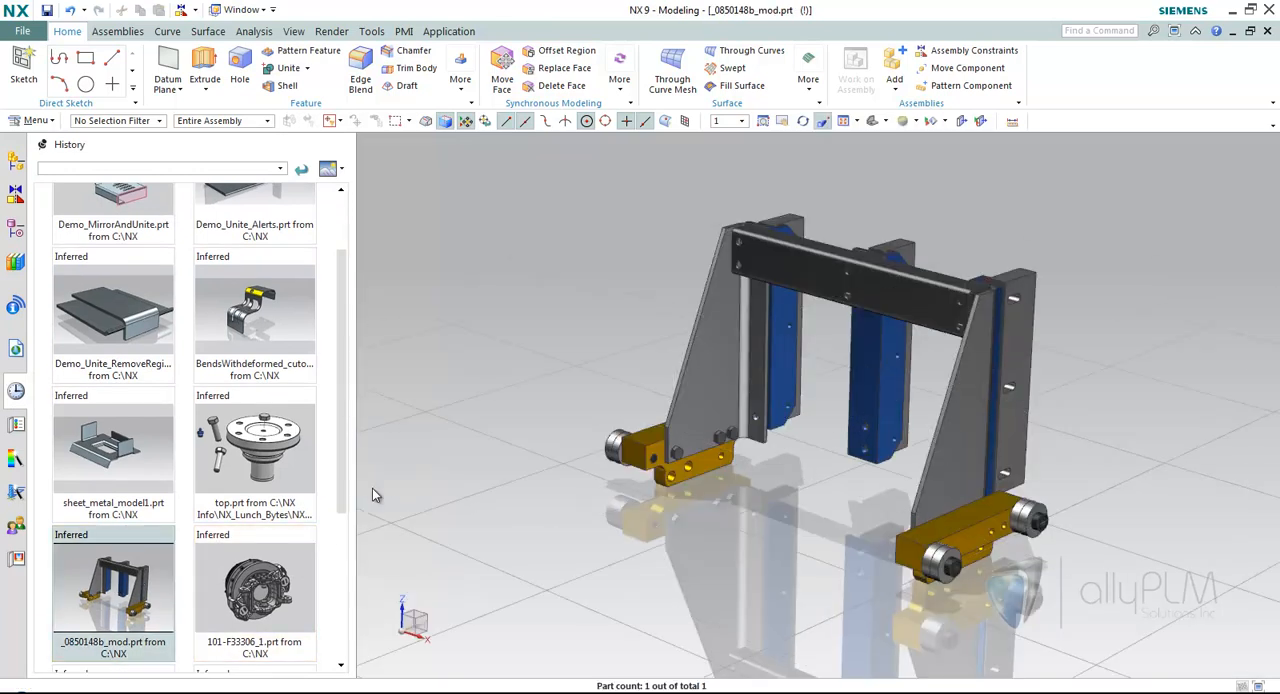
{"action": "left_click", "coordinate": [15, 161]}
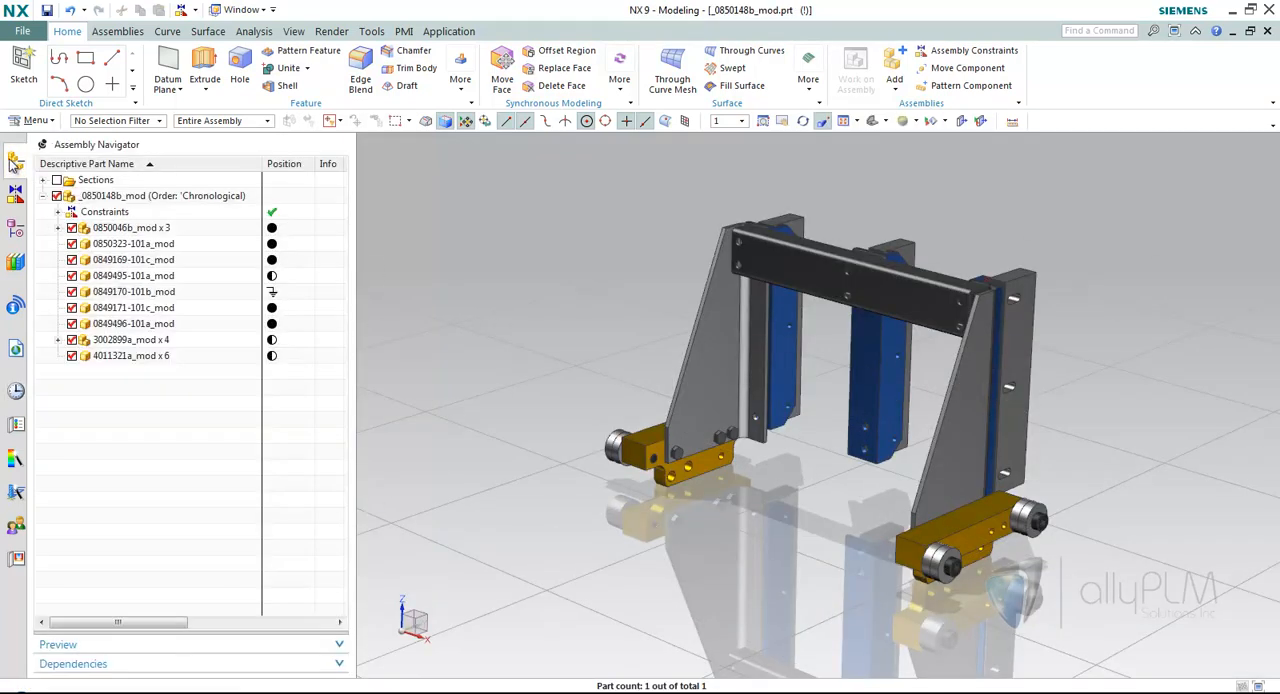
{"action": "mouse_move", "coordinate": [488, 336]}
{"action": "middle_mouse_down"}
{"action": "mouse_move", "coordinate": [523, 337]}
{"action": "mouse_move", "coordinate": [487, 343]}
{"action": "middle_mouse_up"}
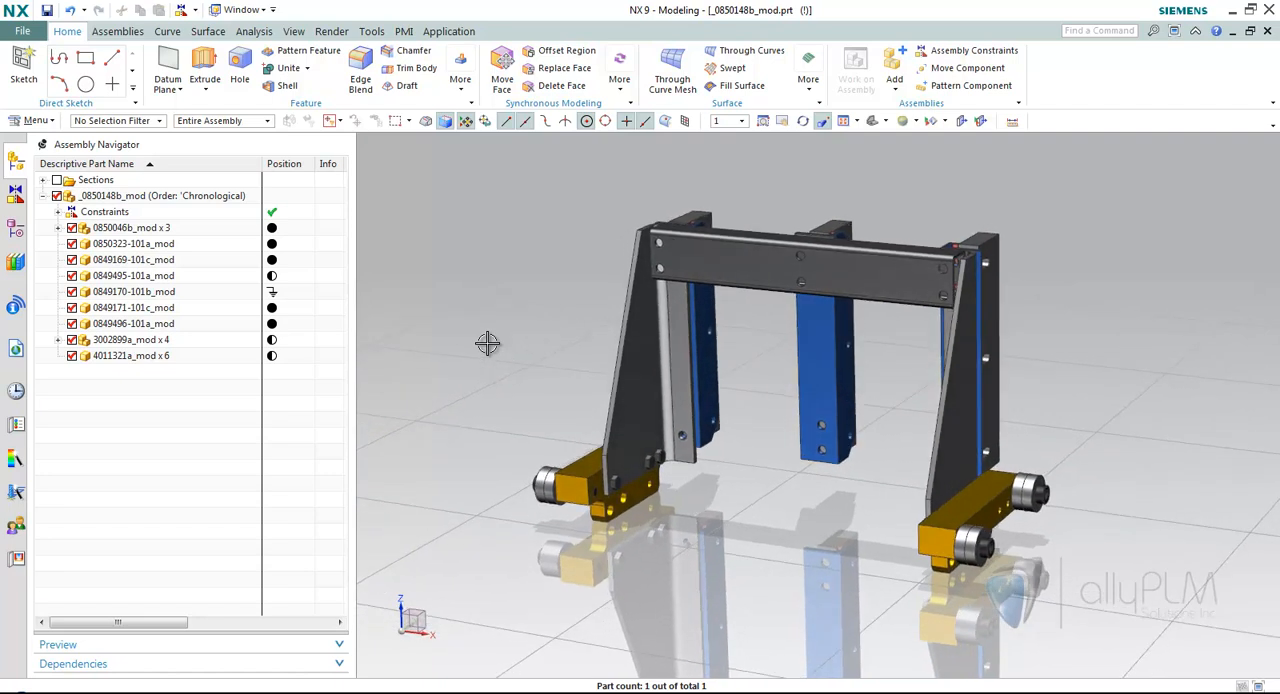
{"action": "left_click", "coordinate": [639, 390]}
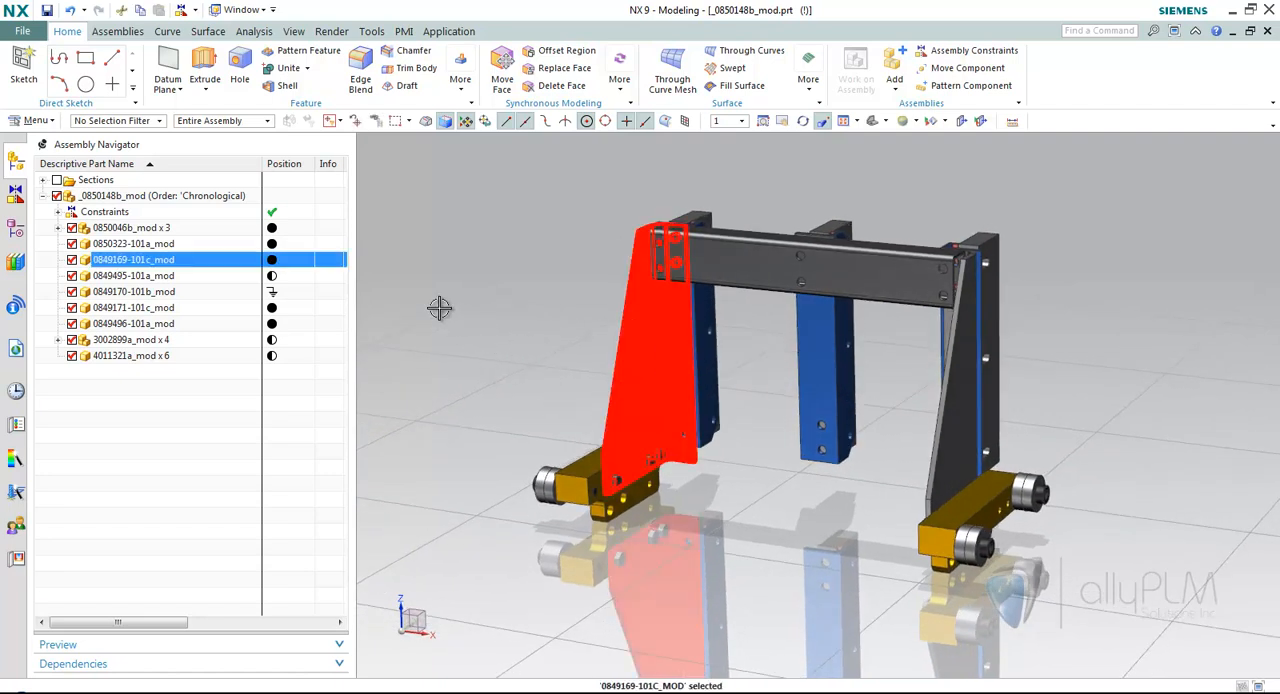
{"action": "left_click", "coordinate": [102, 664]}
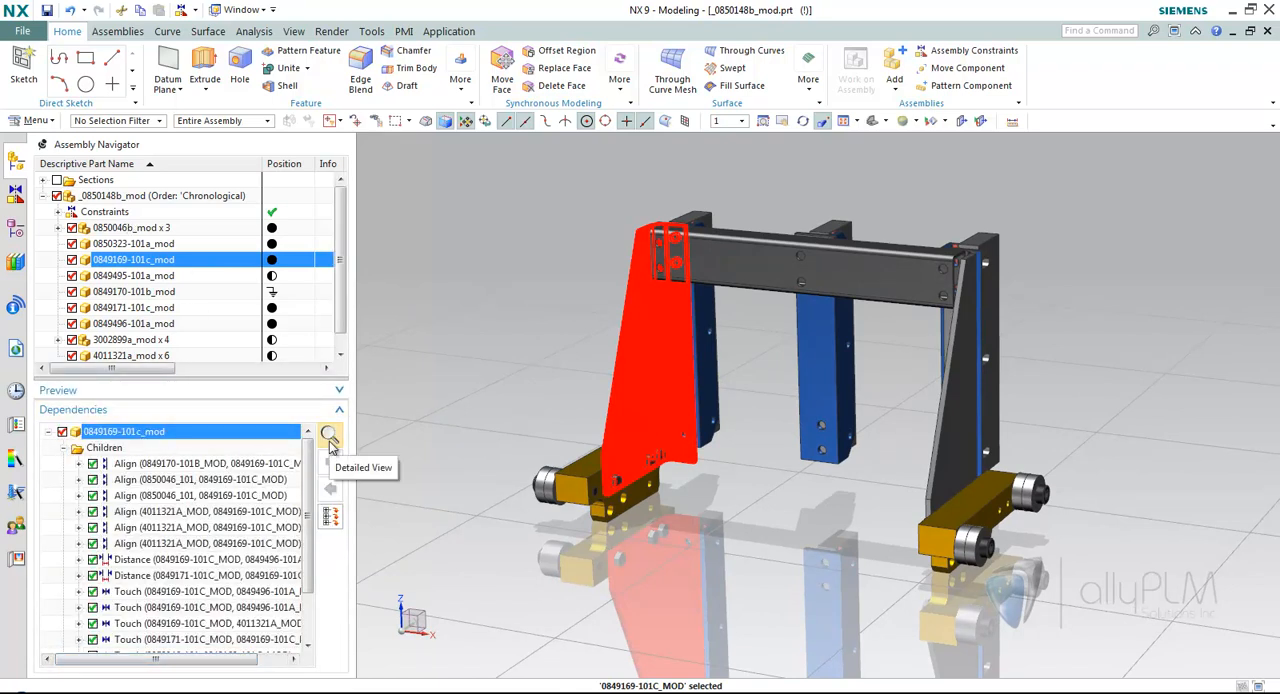
{"action": "left_click", "coordinate": [190, 576]}
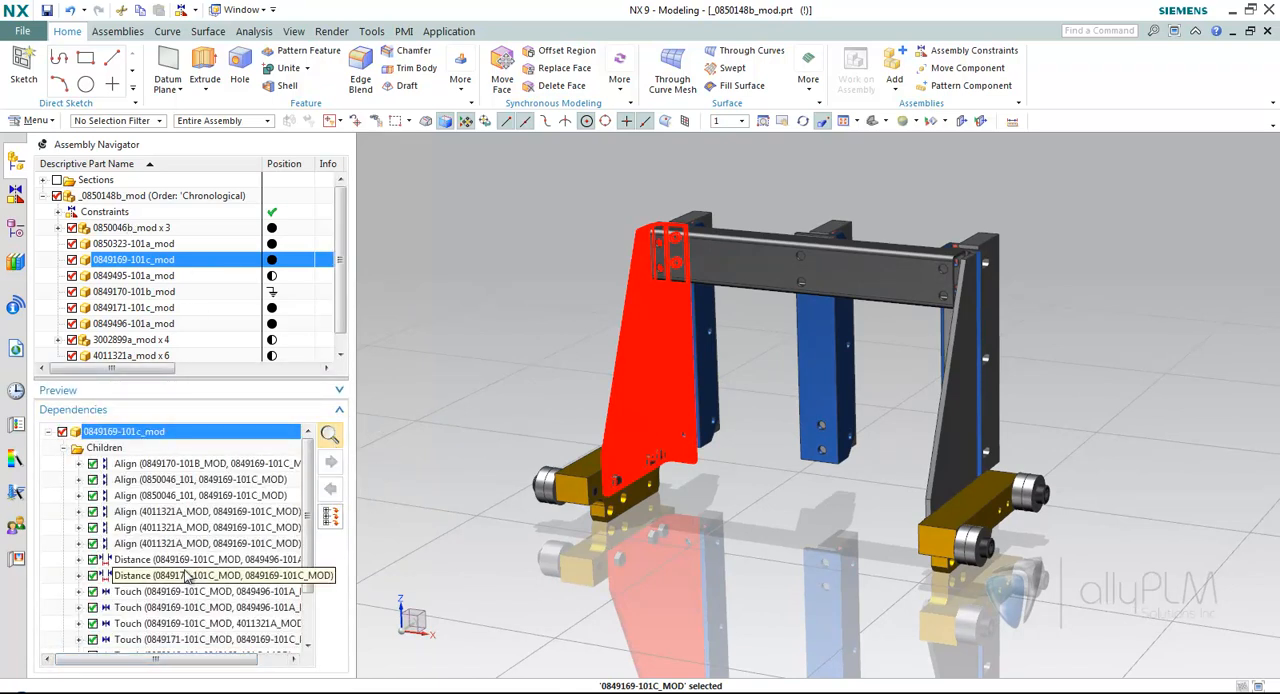
{"action": "key", "text": "Up"}
{"action": "key", "text": "Up"}
{"action": "key", "text": "Up"}
{"action": "key", "text": "Up"}
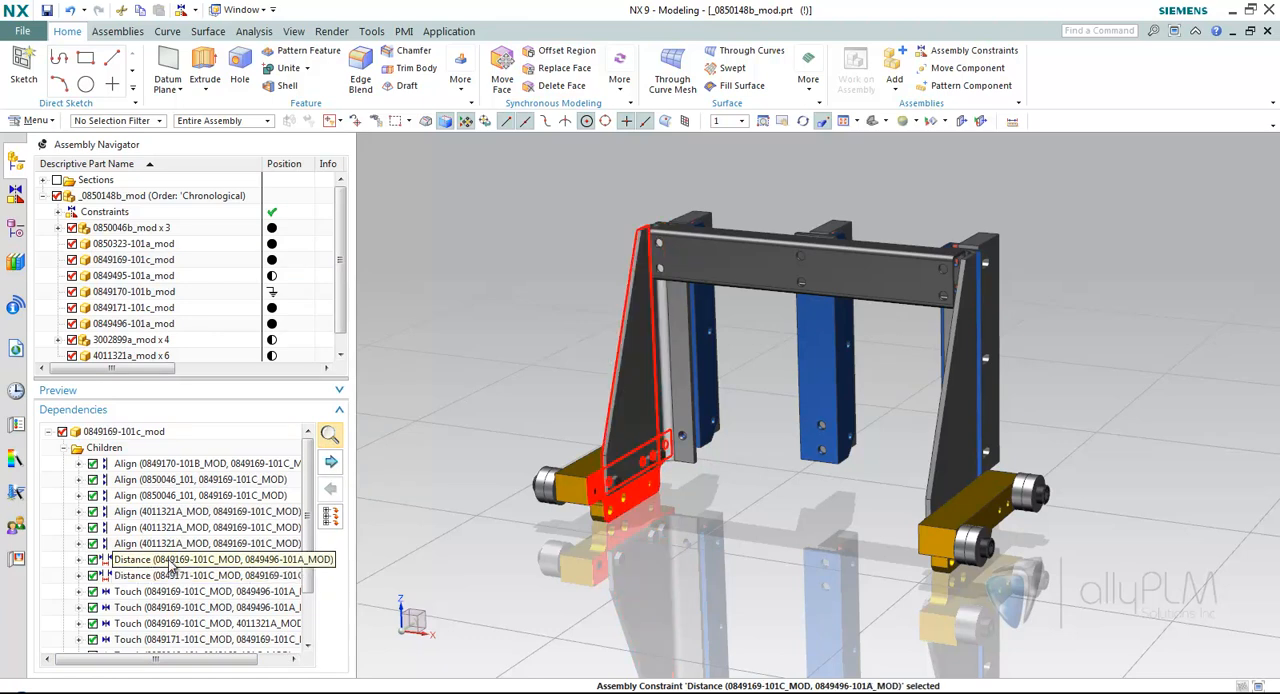
{"action": "left_click", "coordinate": [178, 543]}
{"action": "left_click", "coordinate": [176, 561]}
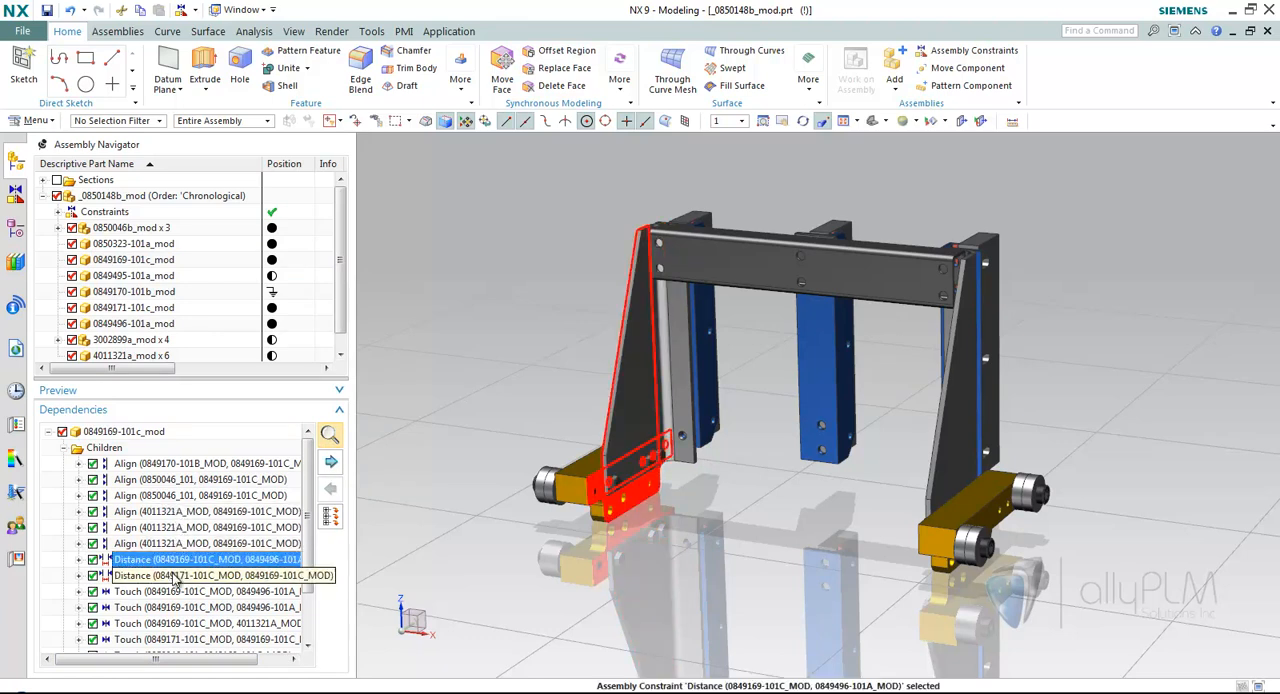
{"action": "left_click", "coordinate": [180, 577]}
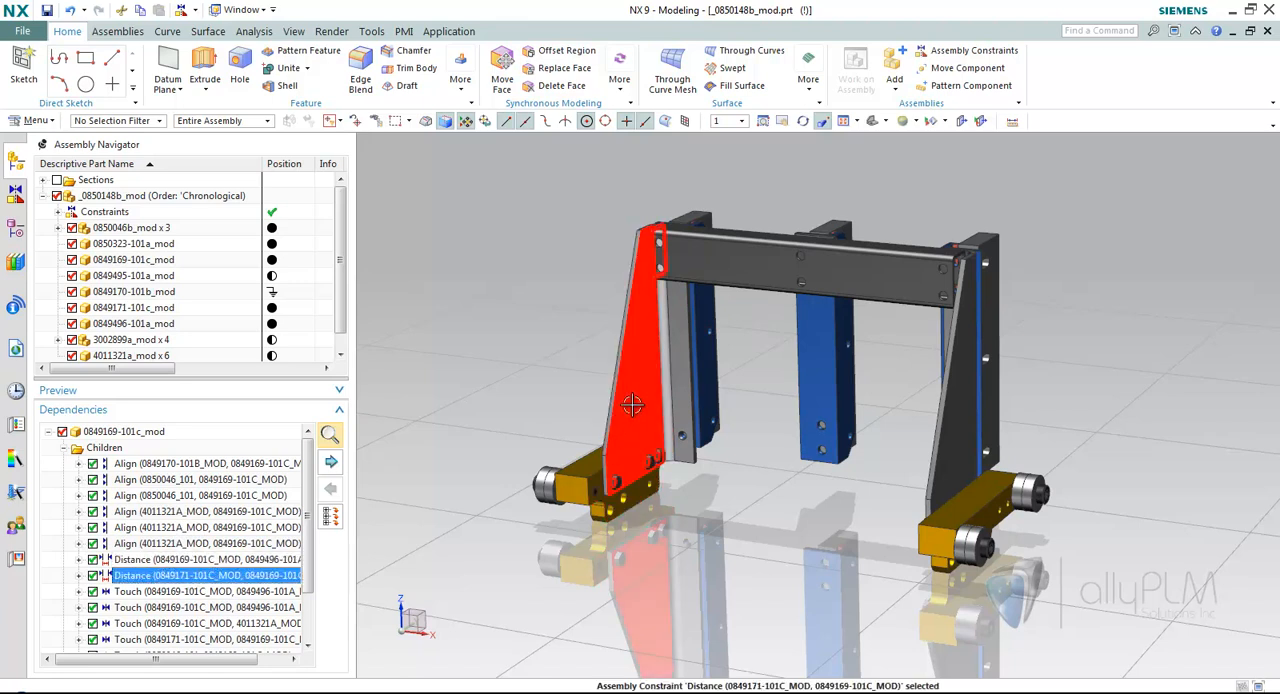
{"action": "double_click", "coordinate": [207, 577]}
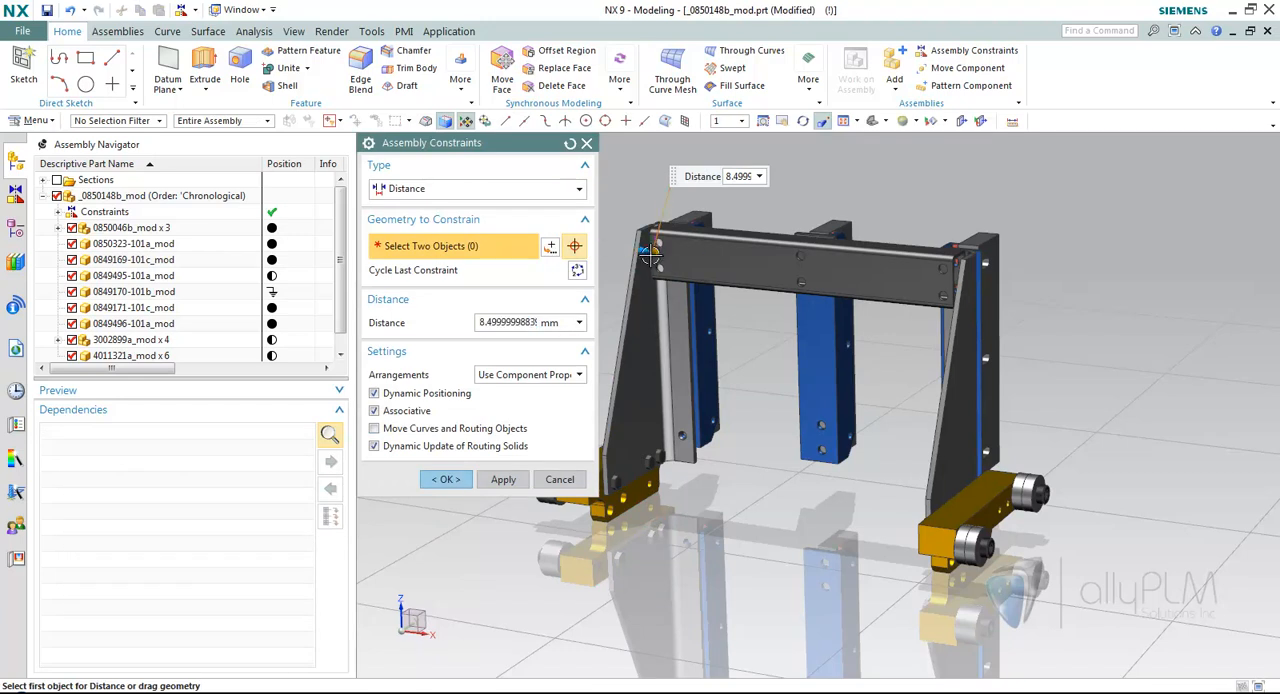
{"action": "left_click_drag", "start_coordinate": [629, 257], "coordinate": [609, 255]}
{"action": "middle_click_drag", "start_coordinate": [690, 368], "coordinate": [800, 420]}
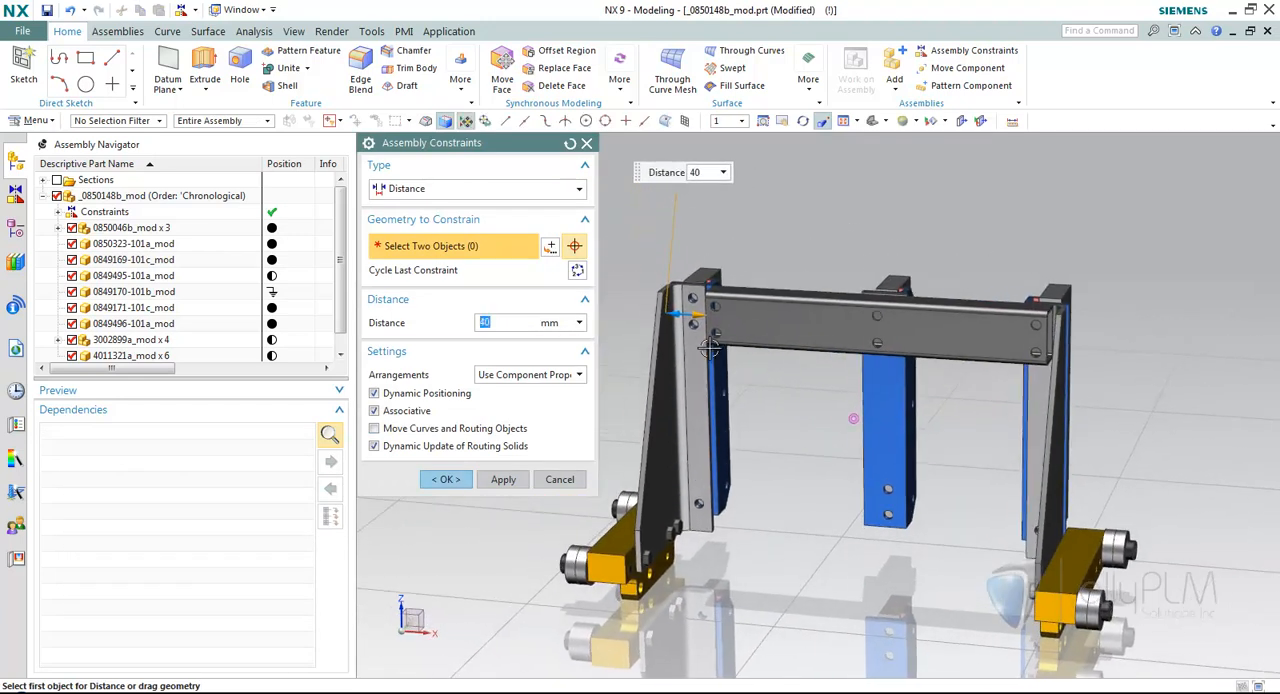
{"action": "left_click_drag", "start_coordinate": [681, 315], "coordinate": [660, 315]}
{"action": "middle_click_drag", "start_coordinate": [633, 436], "coordinate": [620, 512]}
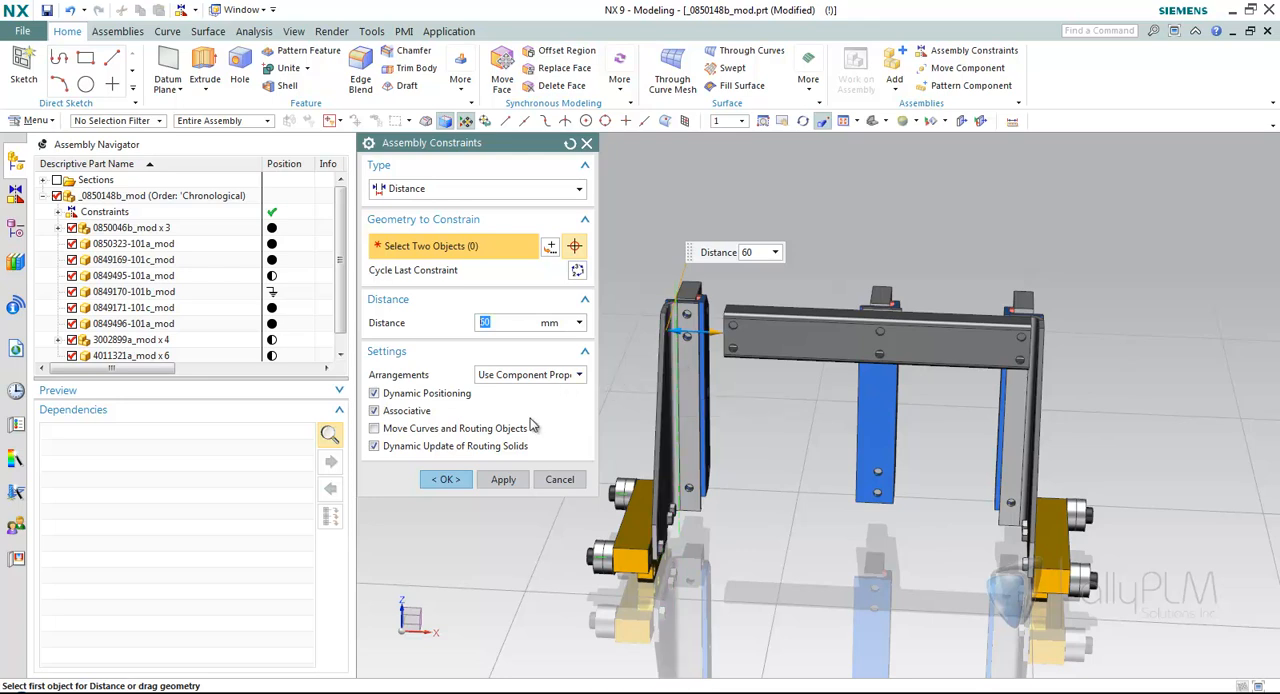
{"action": "left_click", "coordinate": [560, 480]}
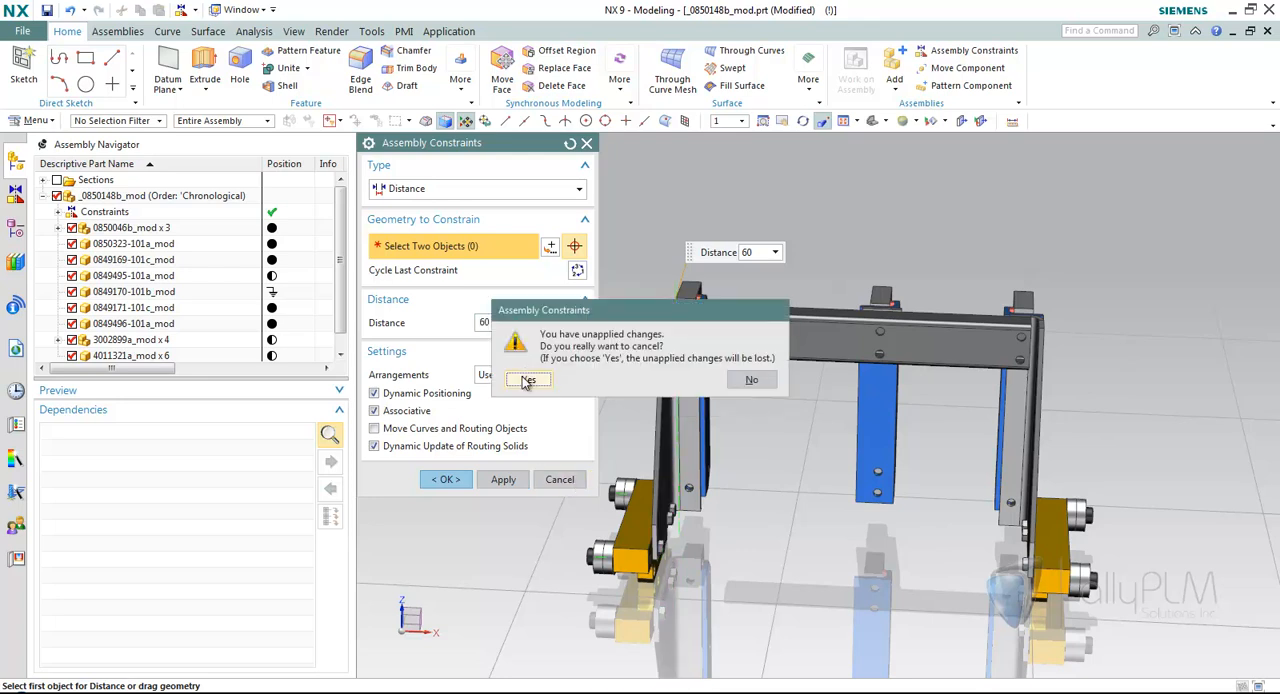
{"action": "key", "text": "Return"}
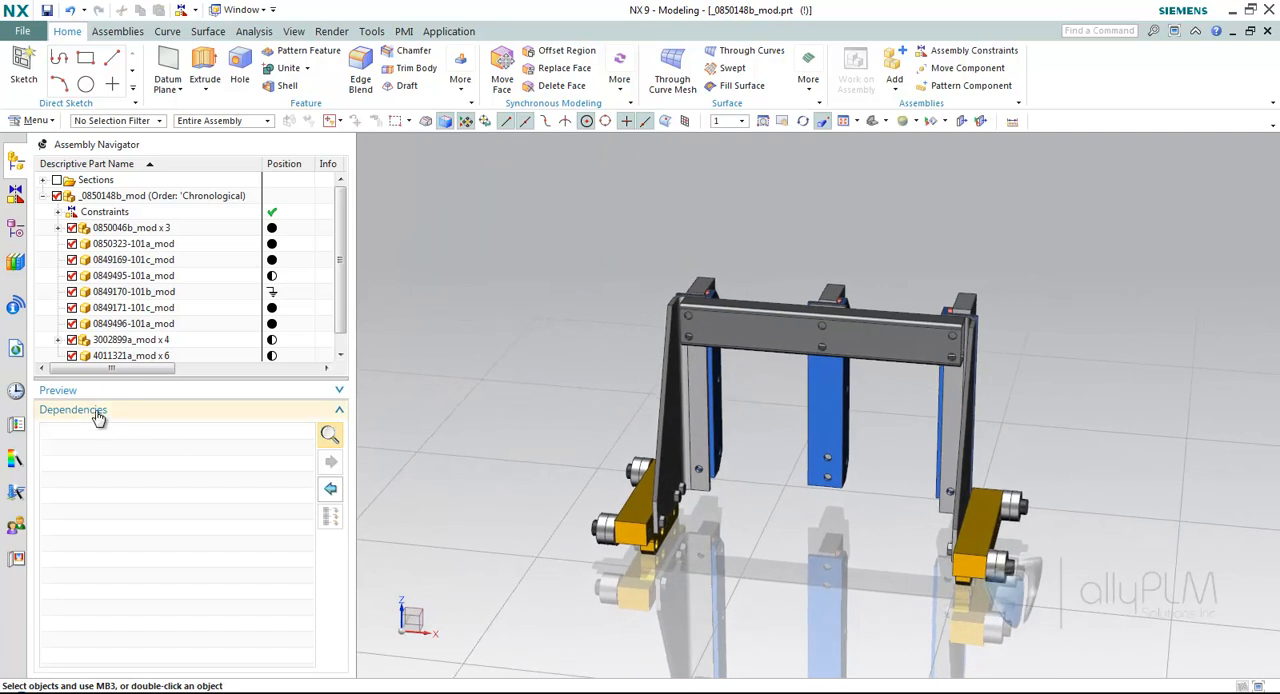
{"action": "left_click", "coordinate": [101, 412]}
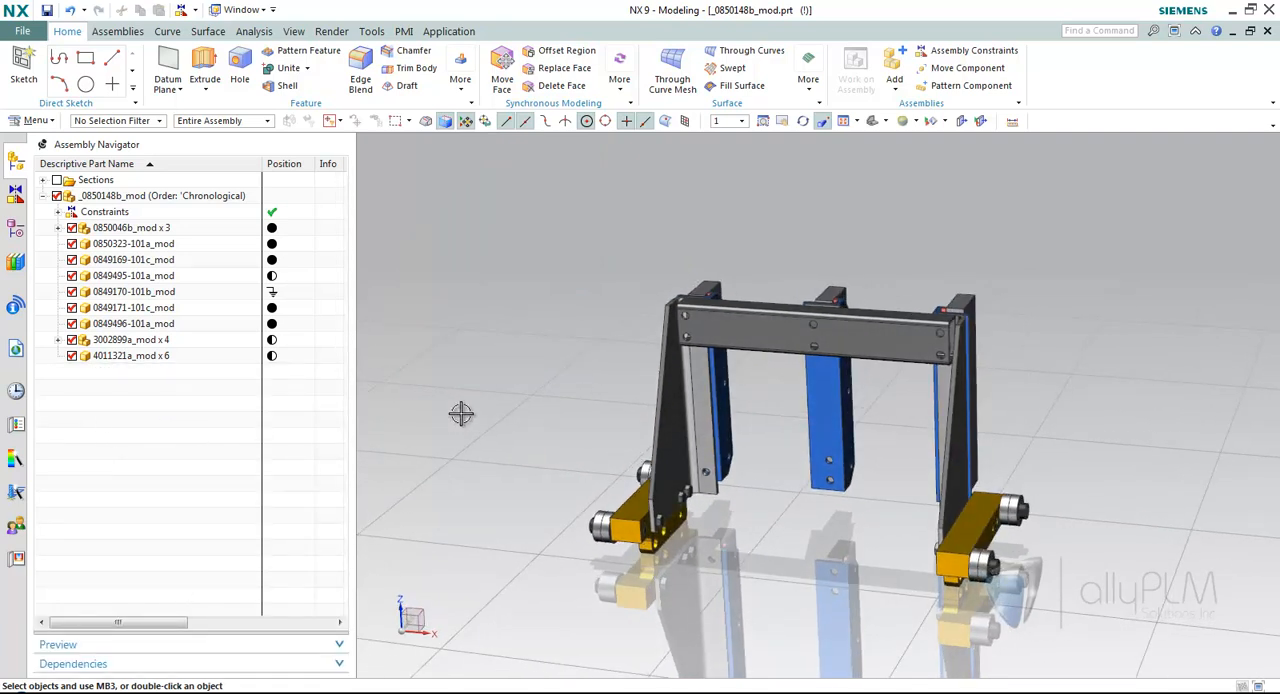
{"action": "left_click", "coordinate": [16, 198]}
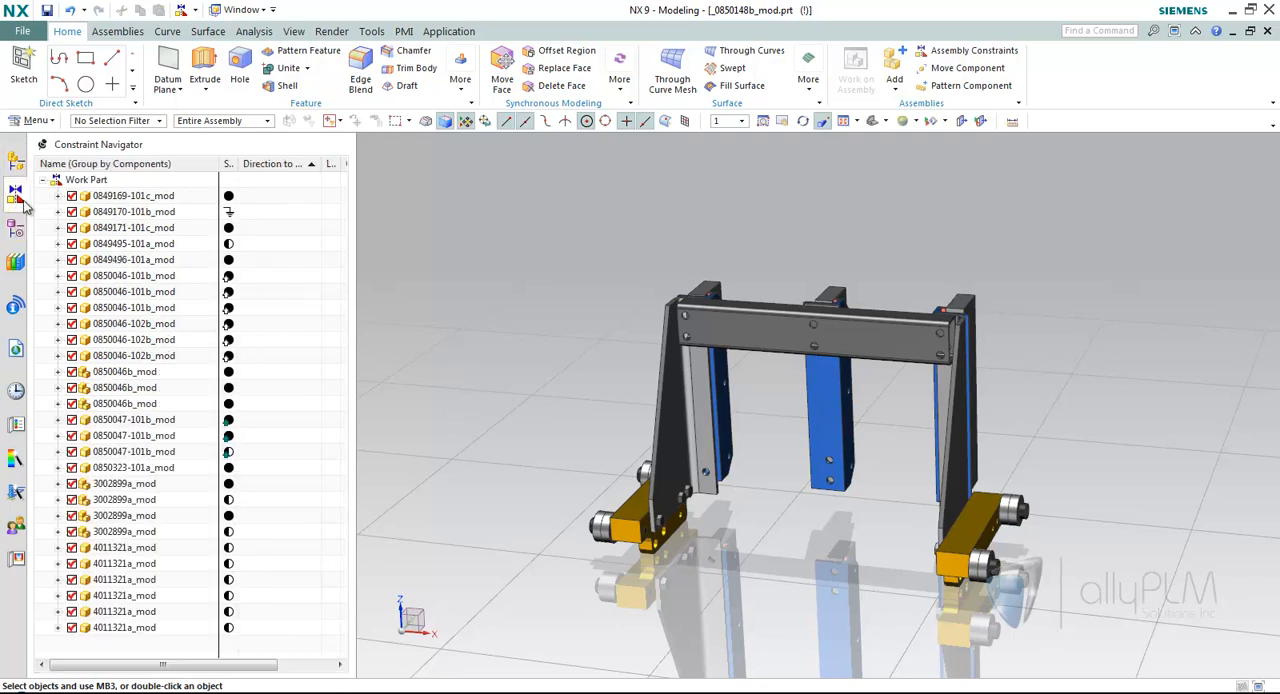
{"action": "left_click", "coordinate": [666, 420]}
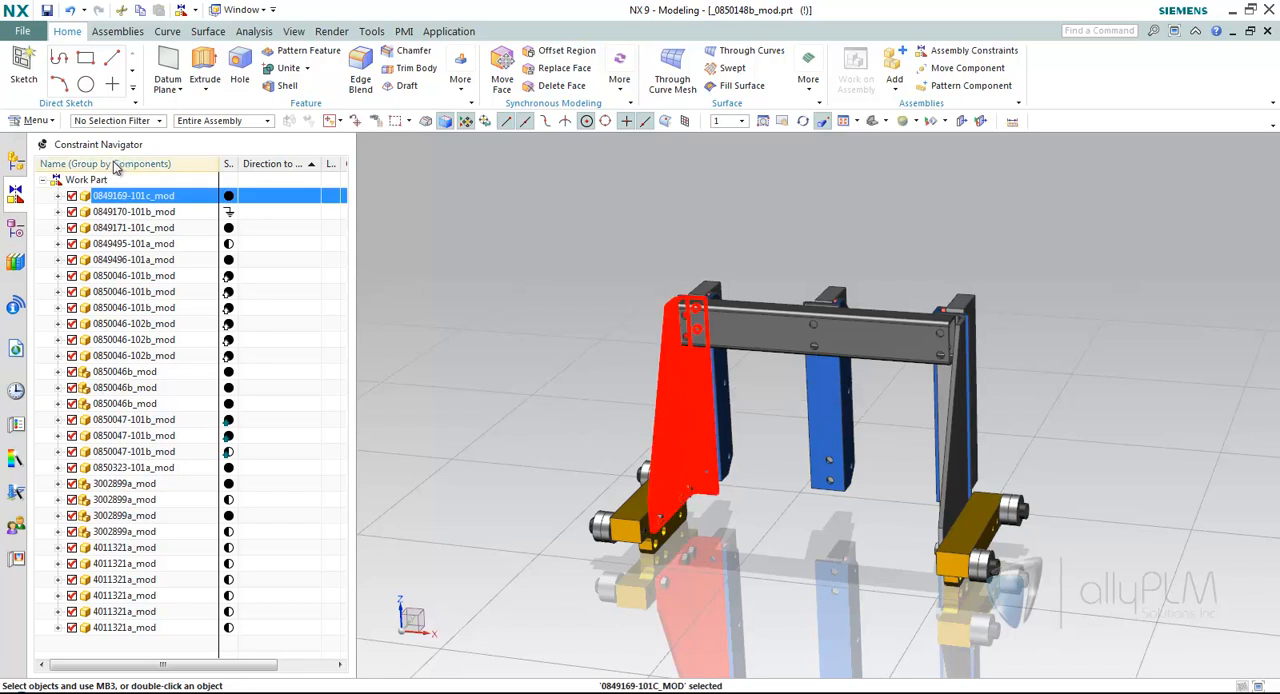
{"action": "right_click", "coordinate": [140, 170]}
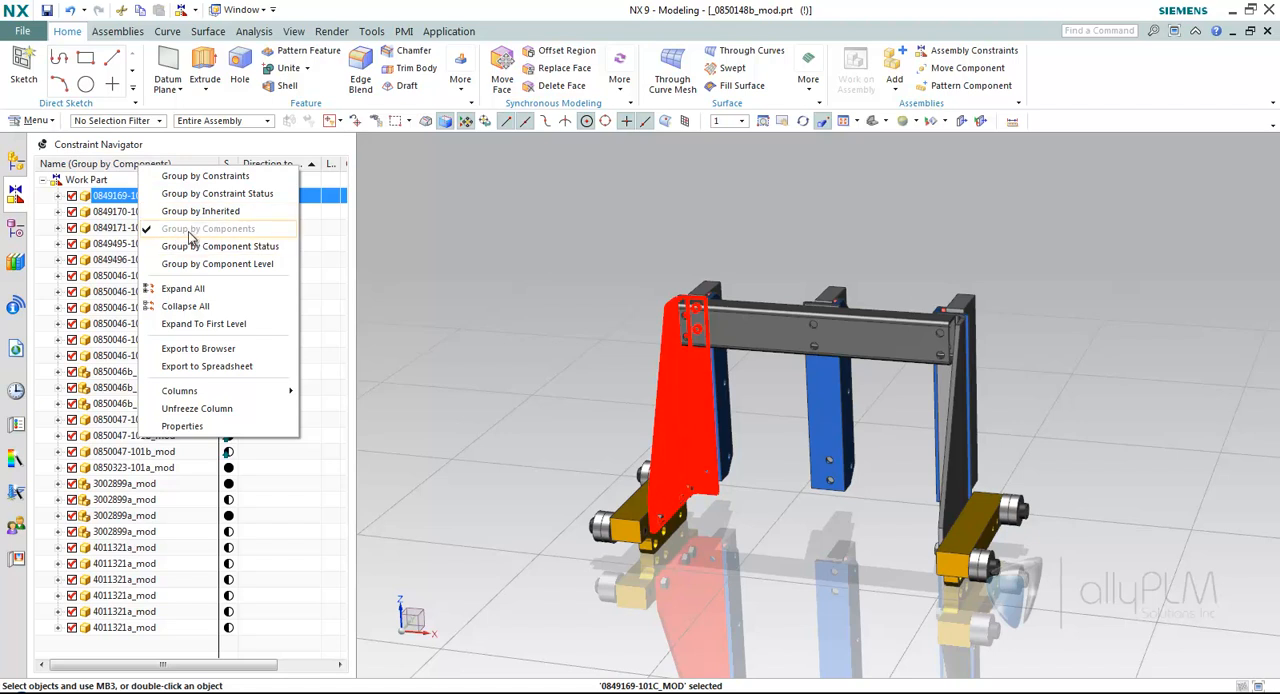
{"action": "left_click", "coordinate": [430, 247]}
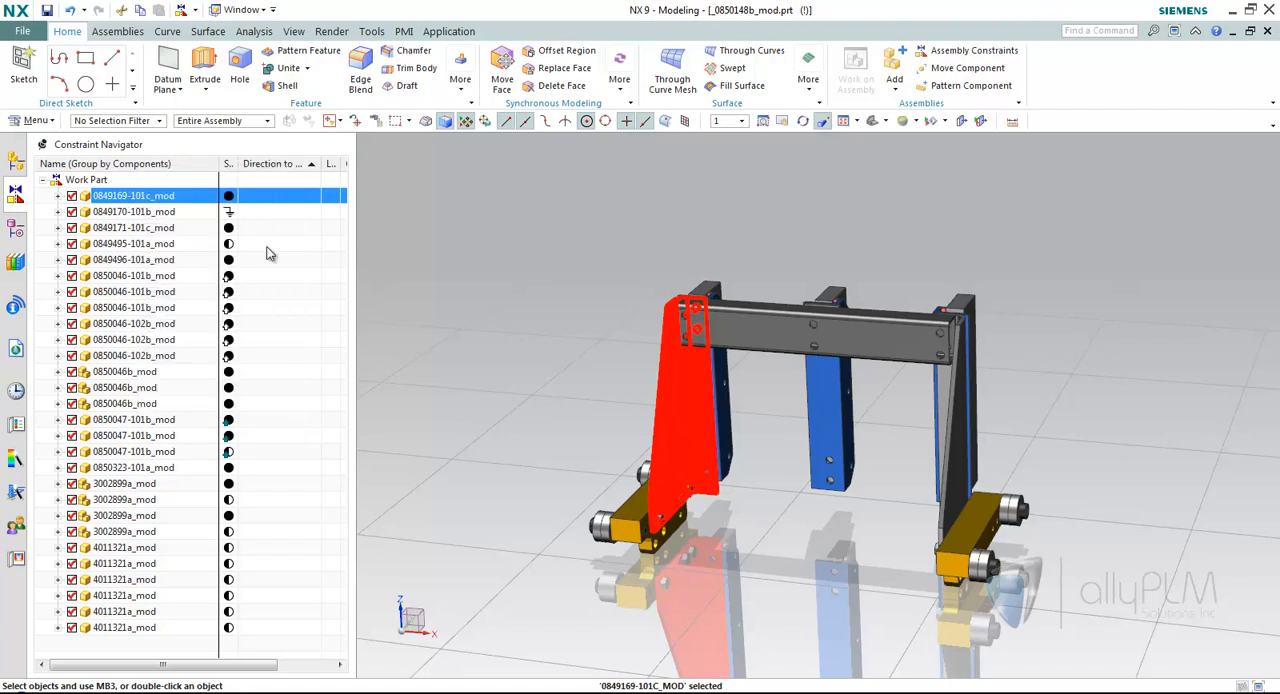
{"action": "left_click", "coordinate": [58, 196]}
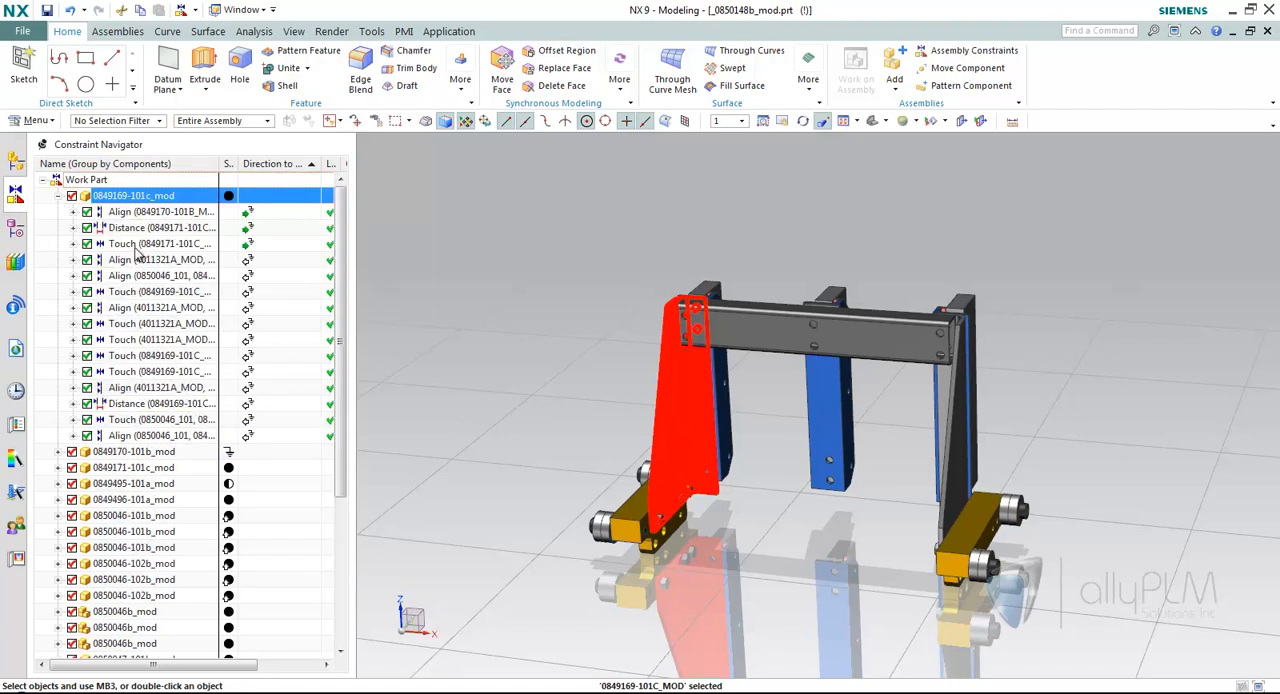
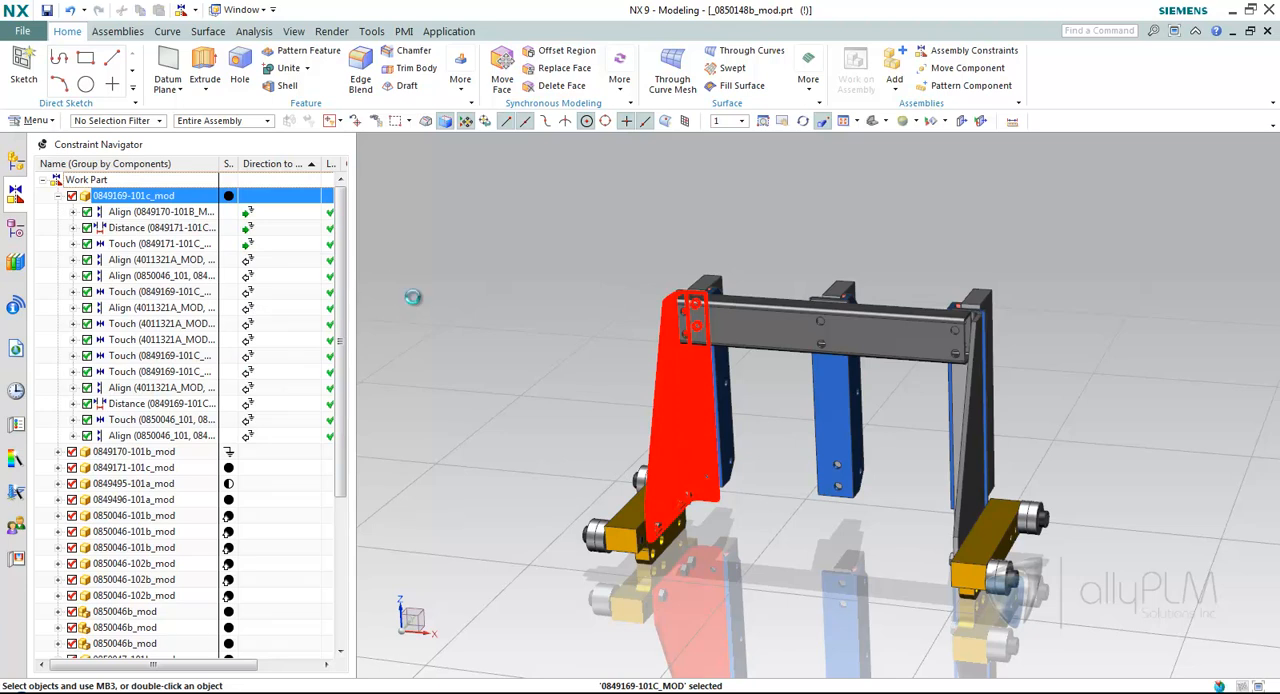
{"action": "key", "text": "Escape"}
{"action": "left_click", "coordinate": [160, 452]}
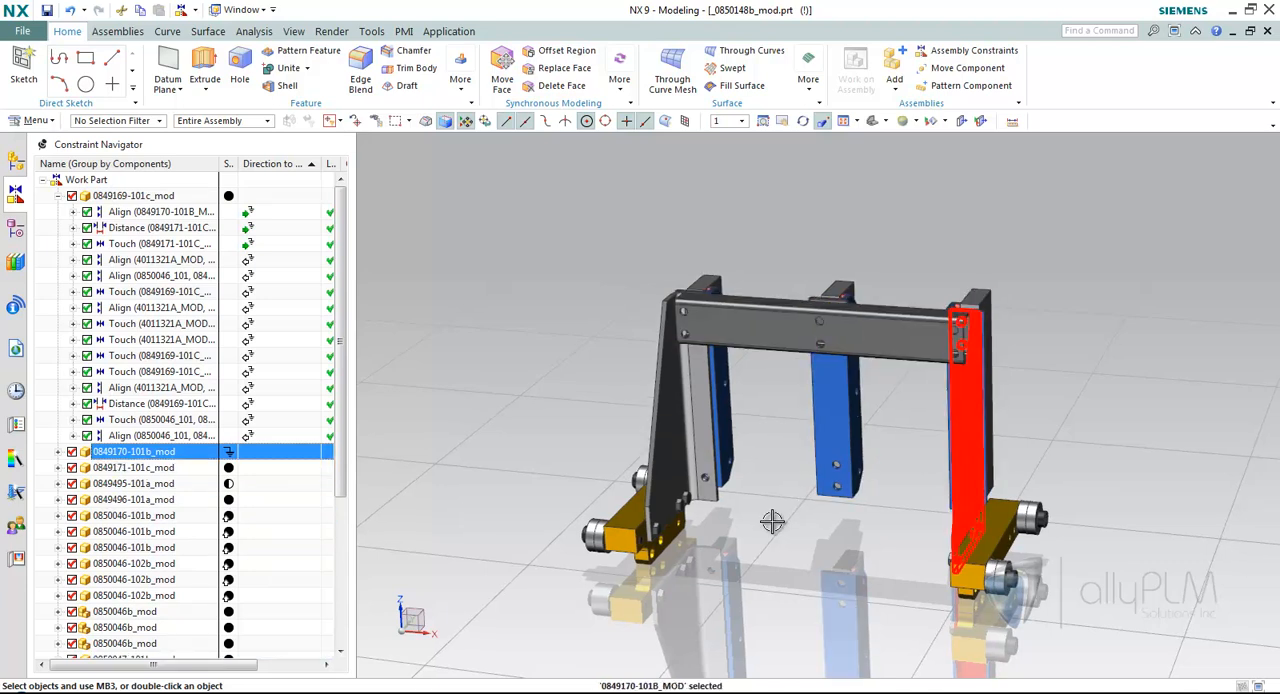
{"action": "middle_click_drag", "start_coordinate": [771, 522], "coordinate": [694, 523]}
{"action": "left_click", "coordinate": [661, 424]}
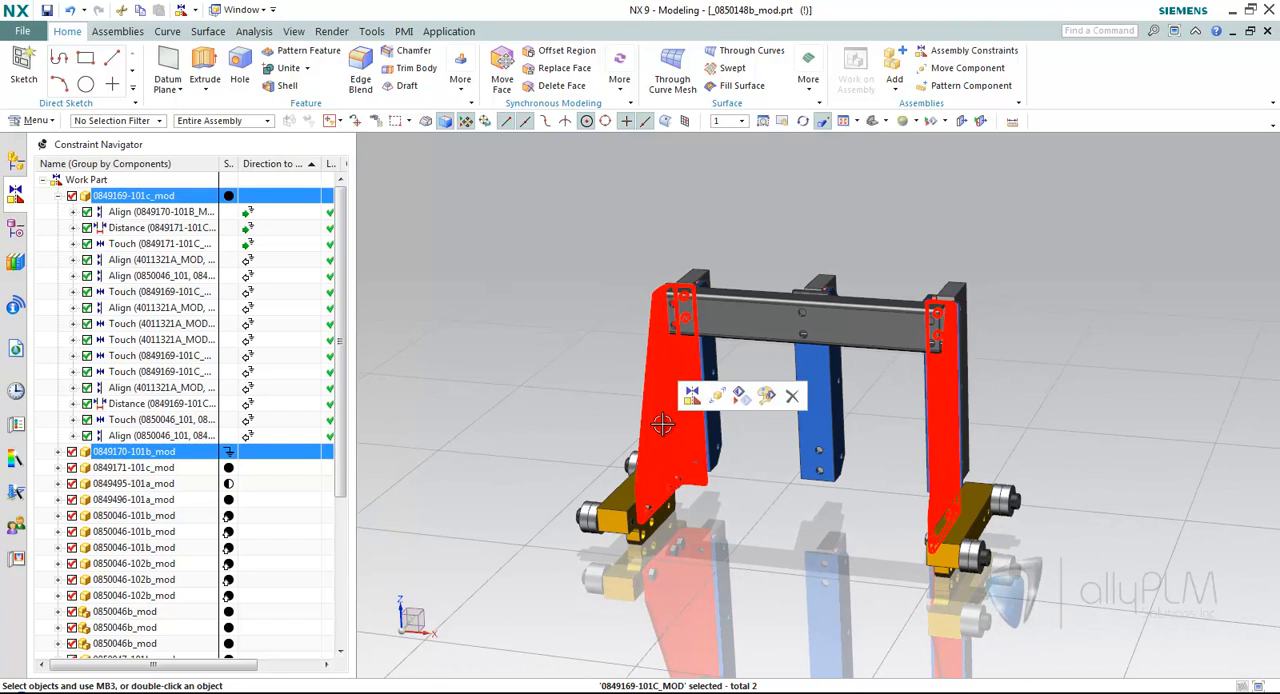
{"action": "middle_click_drag", "start_coordinate": [661, 424], "coordinate": [684, 392]}
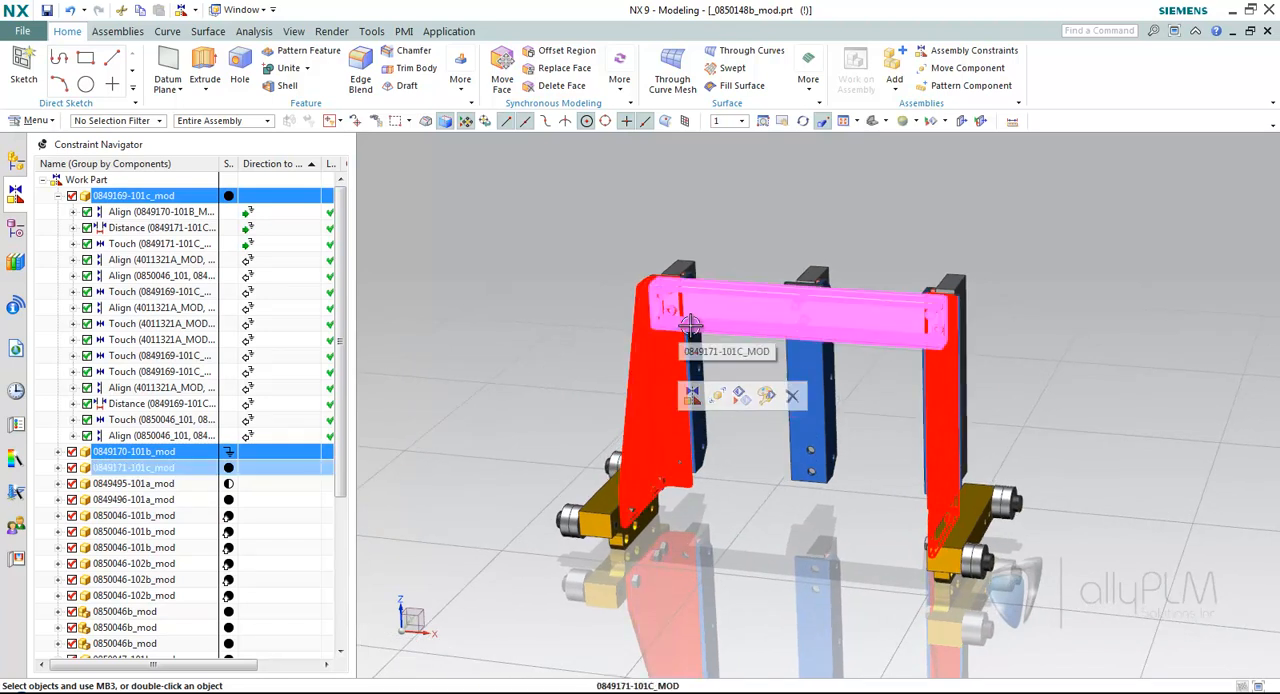
{"action": "middle_click_drag", "start_coordinate": [541, 410], "coordinate": [524, 430]}
{"action": "middle_click_drag", "start_coordinate": [553, 513], "coordinate": [771, 434]}
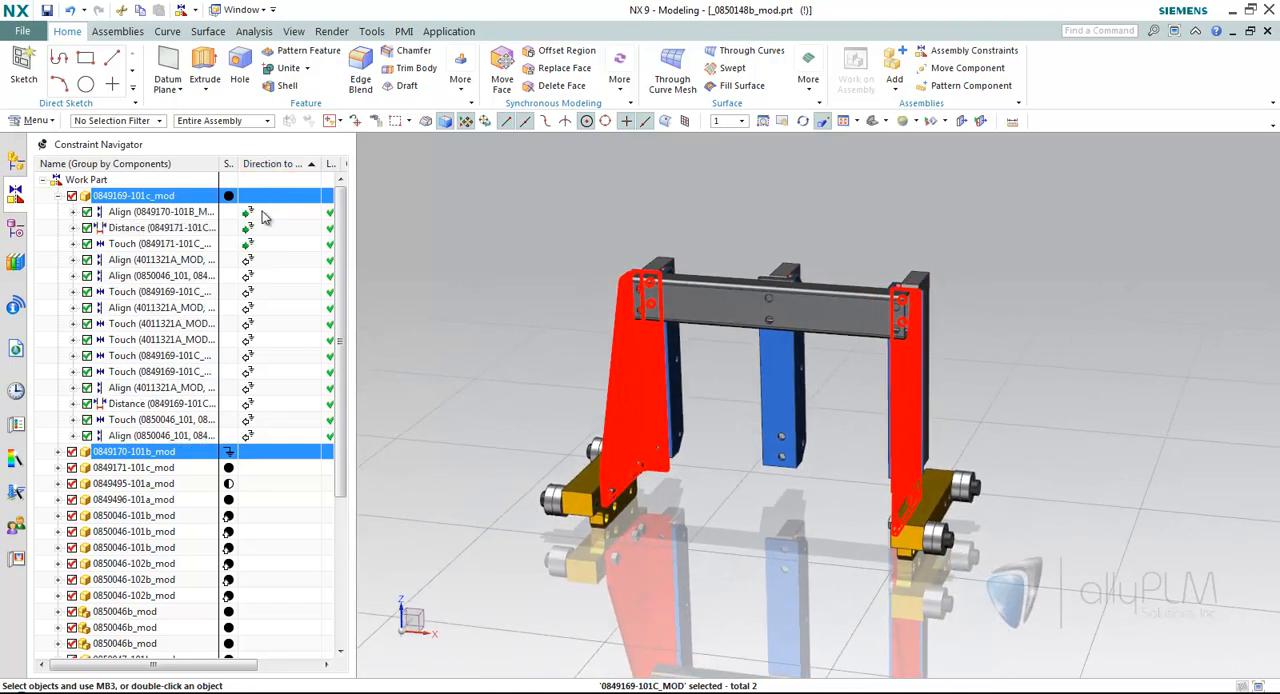
{"action": "left_click", "coordinate": [250, 211]}
{"action": "left_click", "coordinate": [251, 229]}
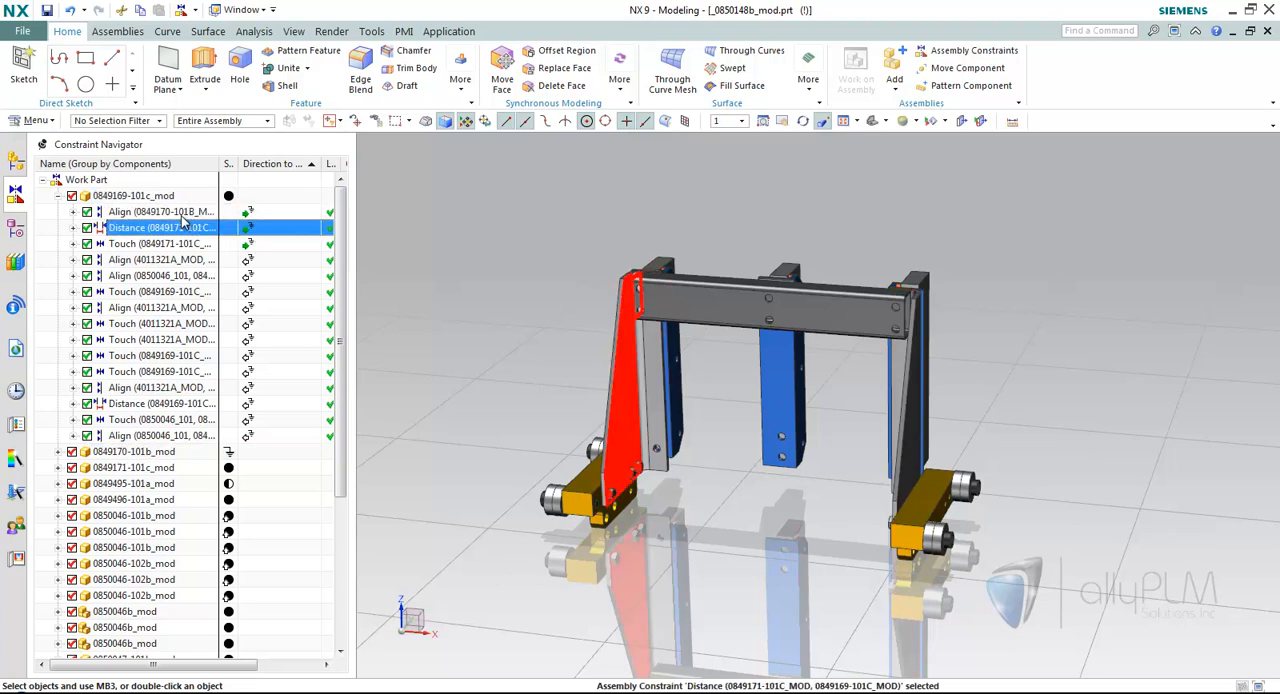
{"action": "left_click", "coordinate": [180, 212]}
{"action": "left_click", "coordinate": [190, 228], "text": "ctrl"}
{"action": "left_click", "coordinate": [165, 243], "text": "ctrl"}
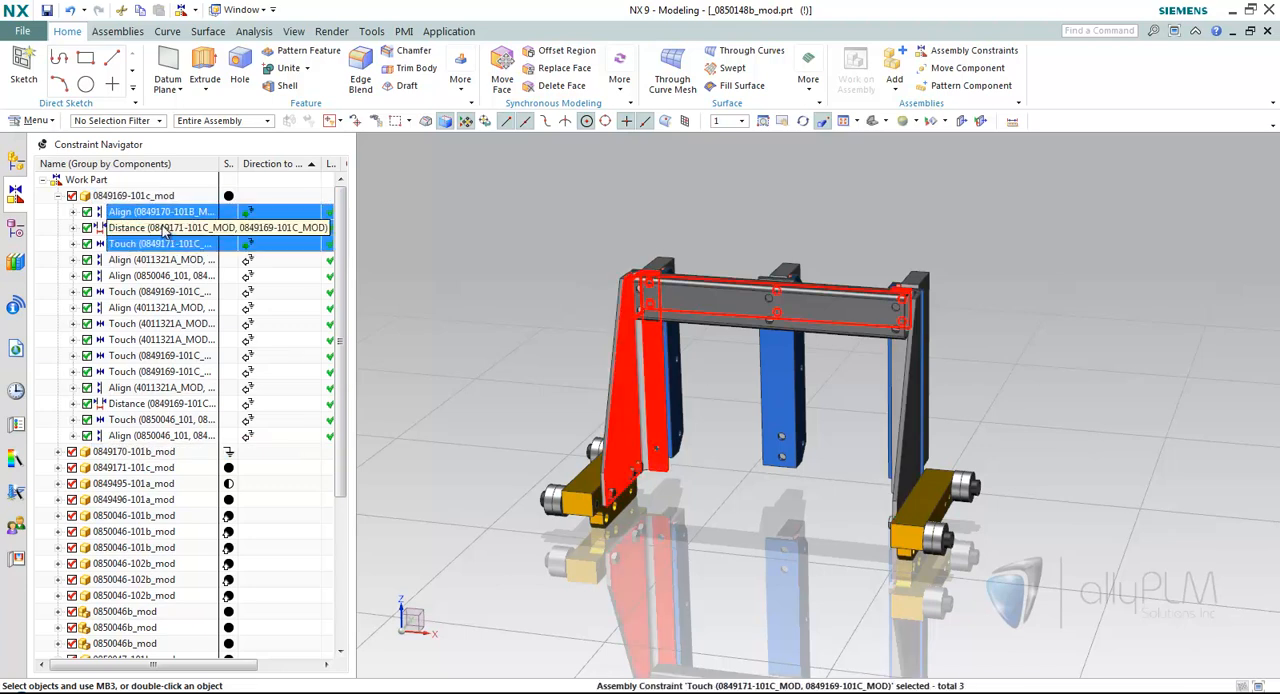
{"action": "double_click", "coordinate": [165, 228]}
{"action": "mouse_move", "coordinate": [628, 296]}
{"action": "left_mouse_down"}
{"action": "mouse_move", "coordinate": [607, 299]}
{"action": "mouse_move", "coordinate": [625, 298]}
{"action": "left_mouse_up"}
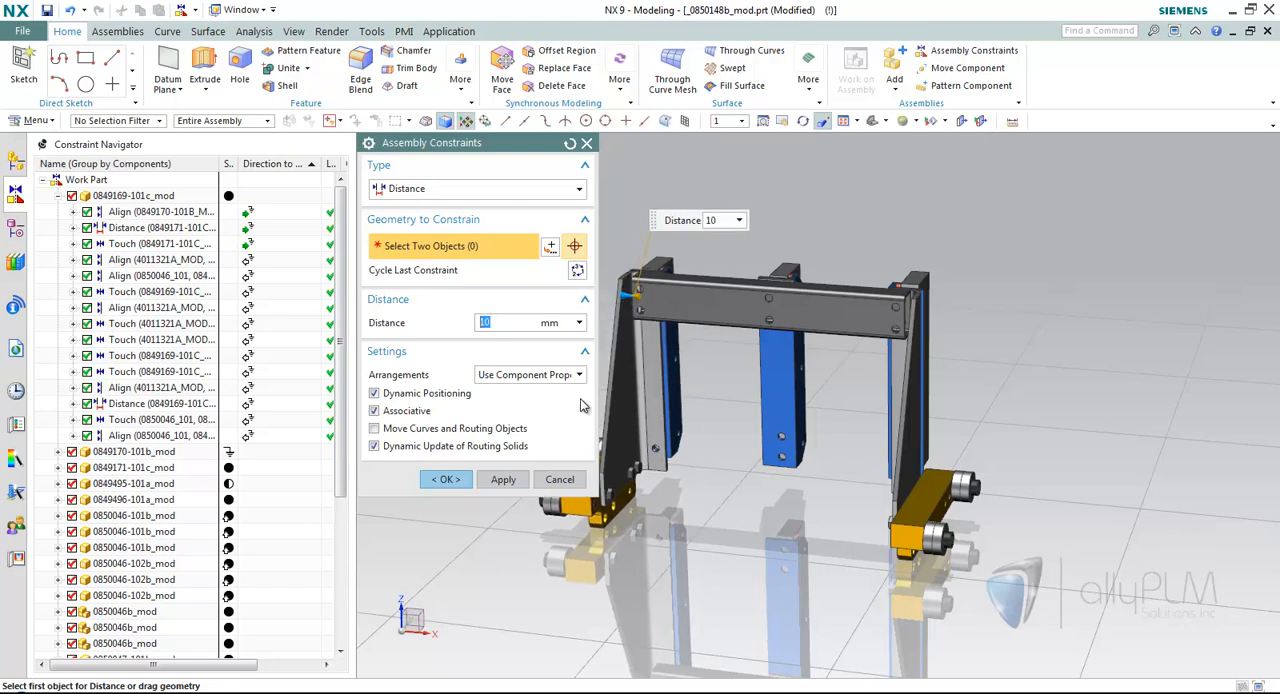
{"action": "left_click", "coordinate": [558, 480]}
{"action": "left_click", "coordinate": [529, 381]}
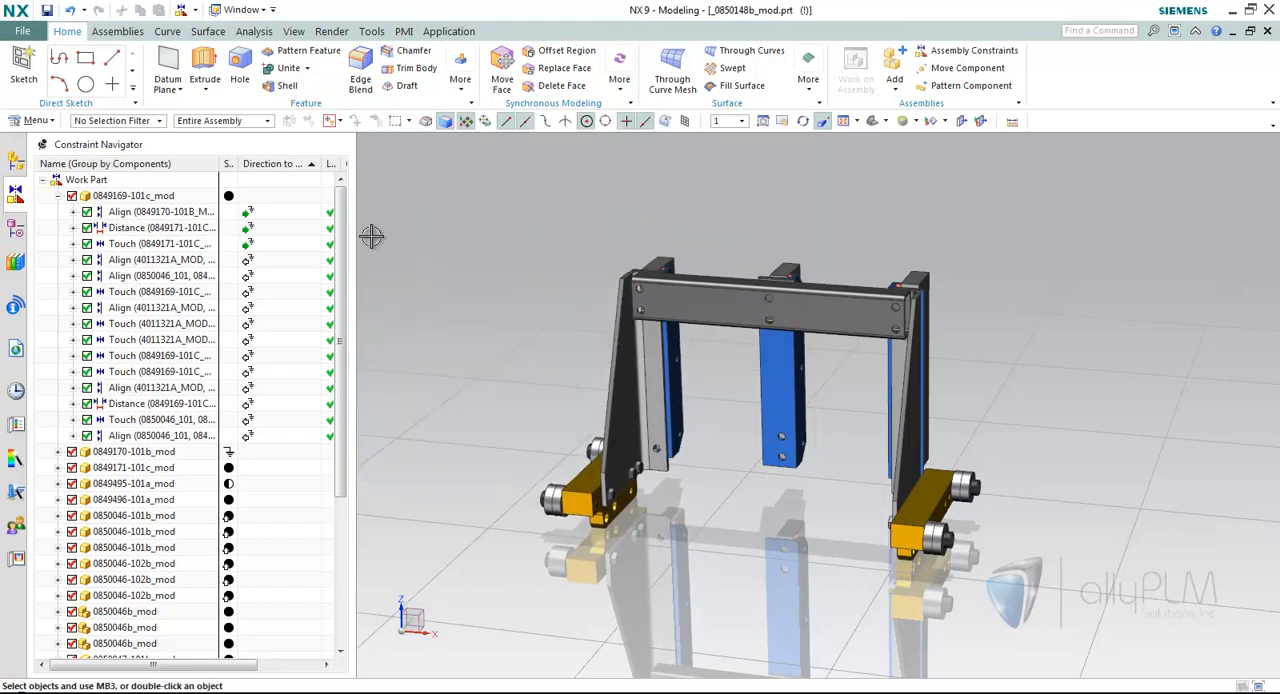
{"action": "left_click", "coordinate": [246, 214]}
{"action": "left_click", "coordinate": [247, 229], "text": "ctrl"}
{"action": "left_click", "coordinate": [245, 242], "text": "ctrl"}
{"action": "right_click", "coordinate": [244, 241]}
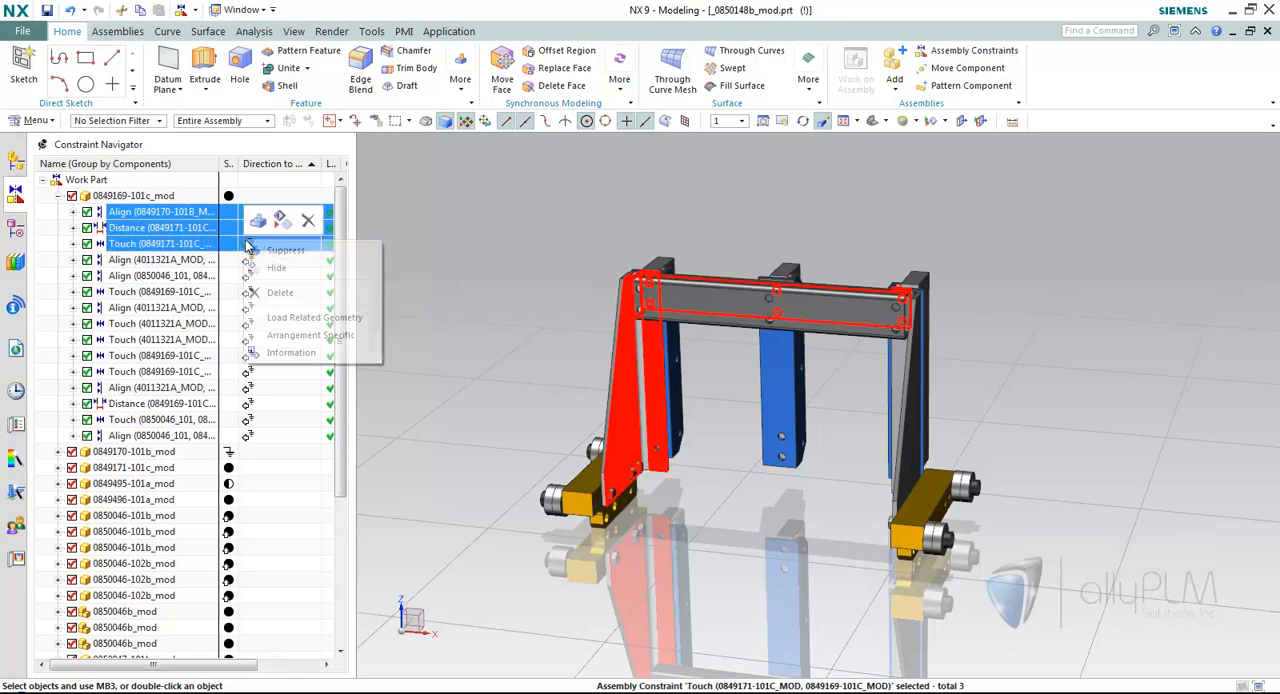
{"action": "left_click", "coordinate": [281, 292]}
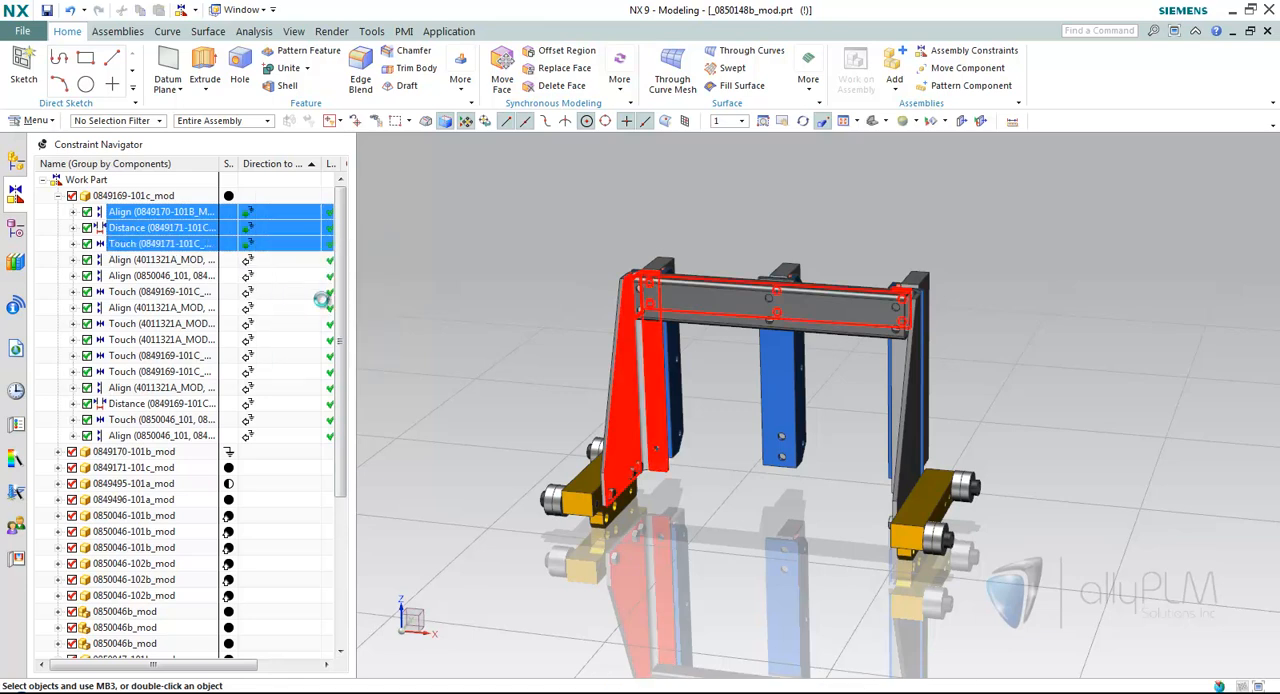
Start adding assembly constraints with the Touch Align type and move the freed side plate with its attached parts away from the cross beam.
{"action": "left_click", "coordinate": [975, 51]}
{"action": "left_click", "coordinate": [490, 189]}
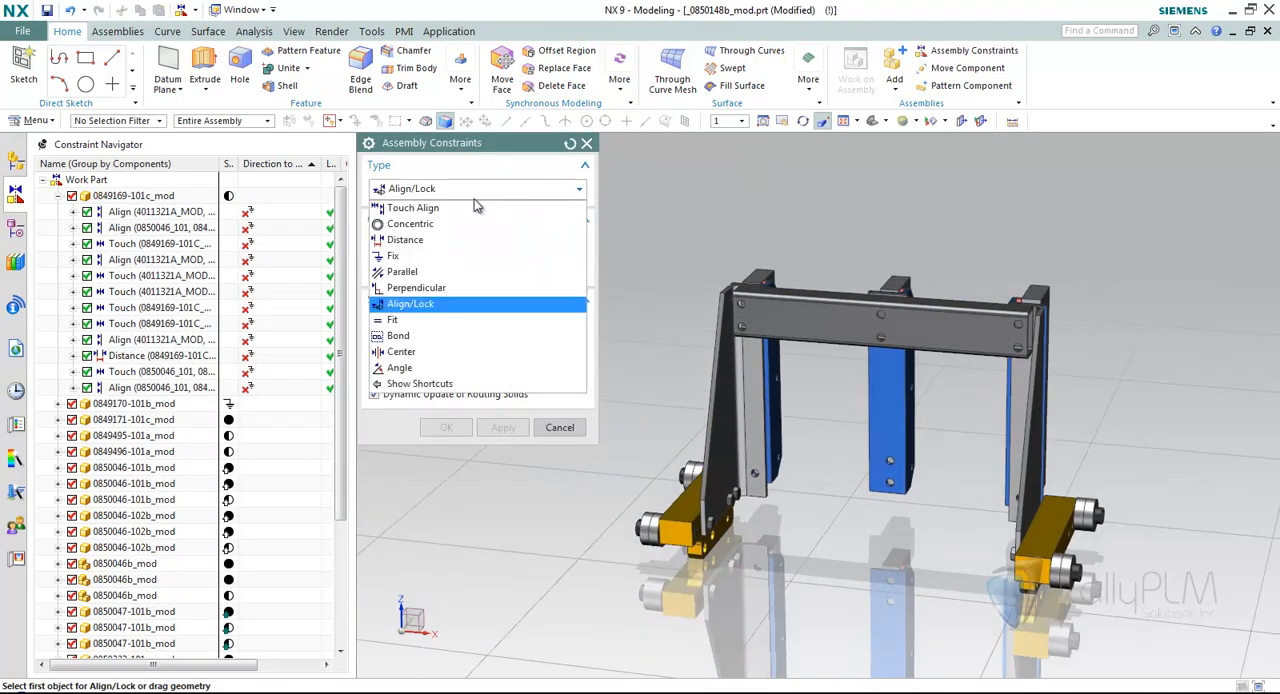
{"action": "left_click", "coordinate": [414, 206]}
{"action": "left_click_drag", "start_coordinate": [725, 348], "coordinate": [660, 314]}
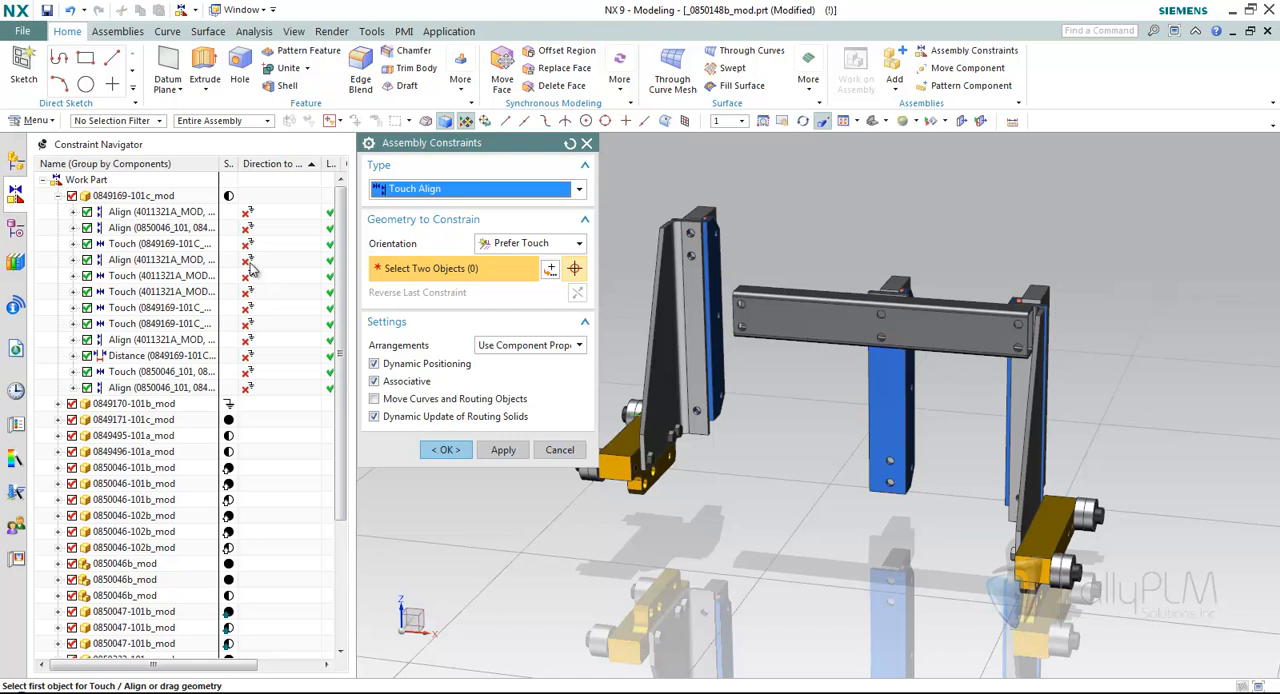
With Dynamic Positioning off, add a Concentric constraint between the side plate's upper flange hole and the cross beam's upper end hole.
{"action": "left_click", "coordinate": [442, 192]}
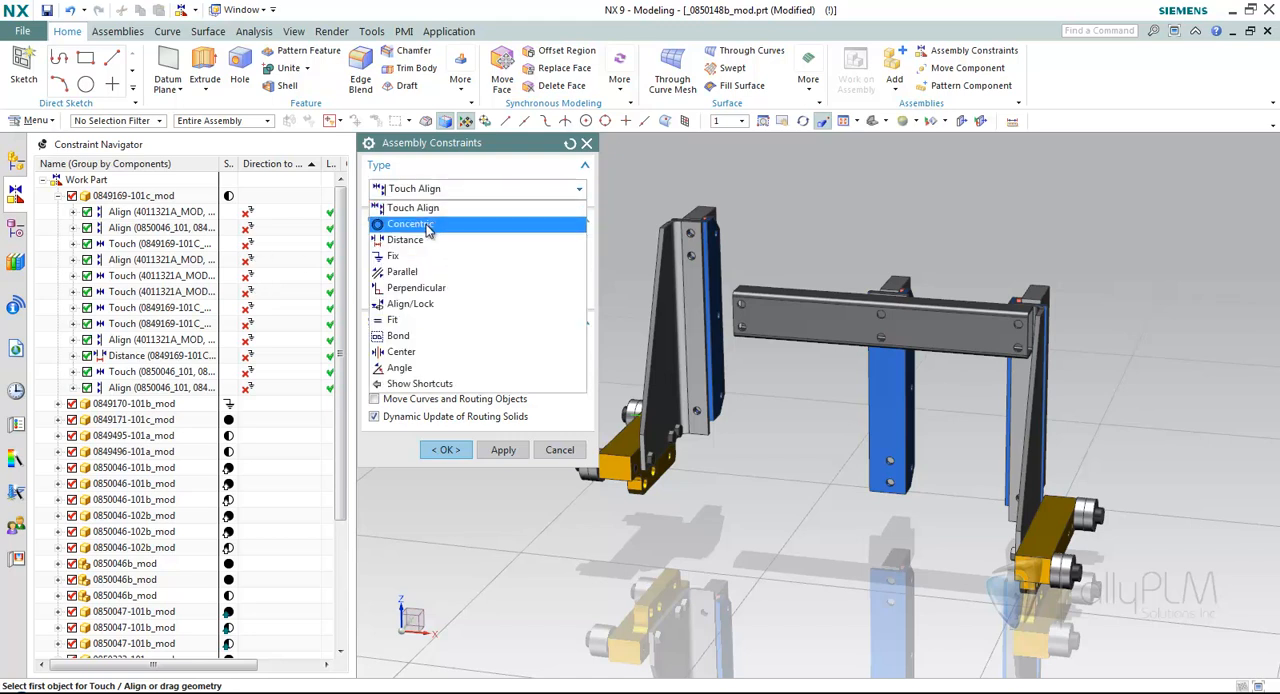
{"action": "left_click", "coordinate": [435, 227]}
{"action": "left_click", "coordinate": [404, 341]}
{"action": "scroll", "coordinate": [738, 283], "scroll_direction": "up", "scroll_amount": 5}
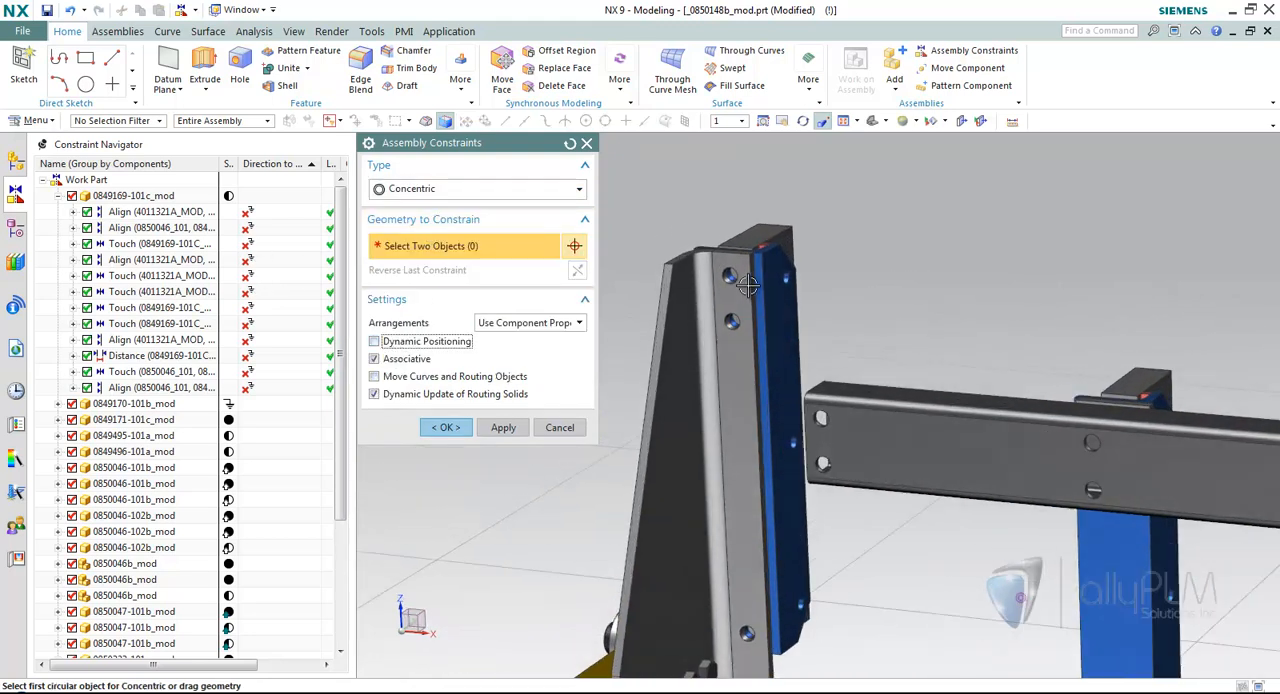
{"action": "left_click", "coordinate": [738, 283]}
{"action": "scroll", "coordinate": [805, 268], "scroll_direction": "up", "scroll_amount": 5}
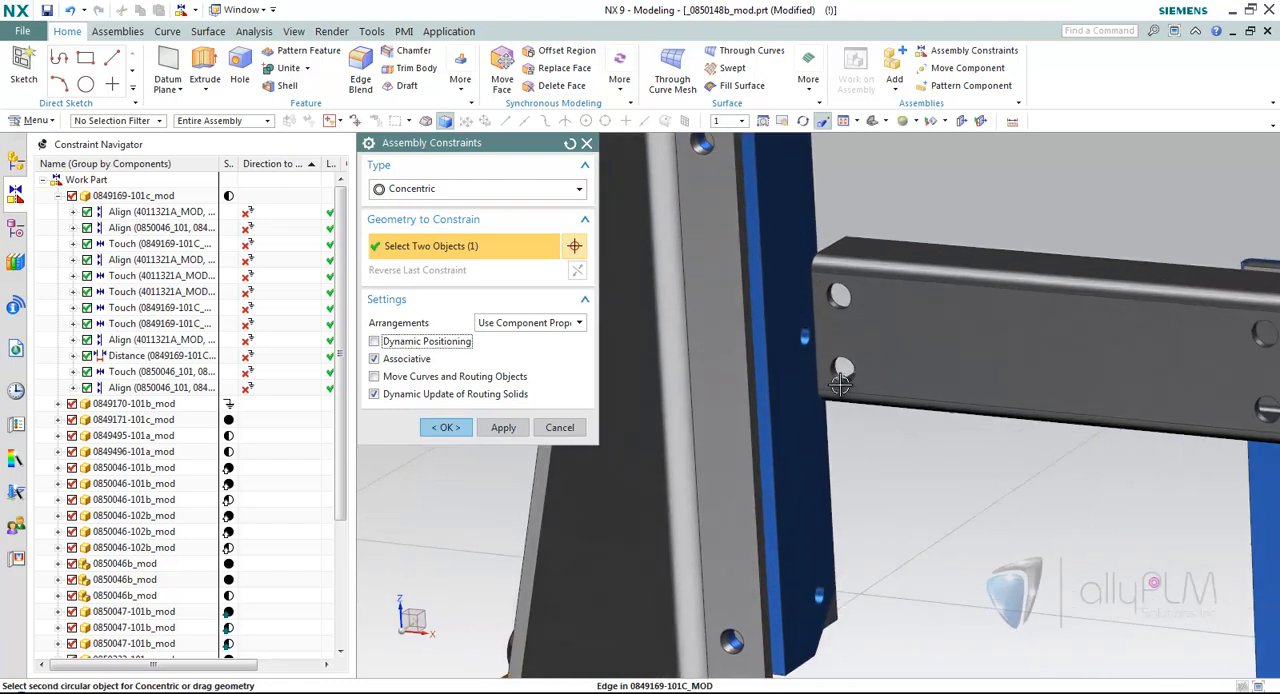
{"action": "left_click", "coordinate": [807, 266]}
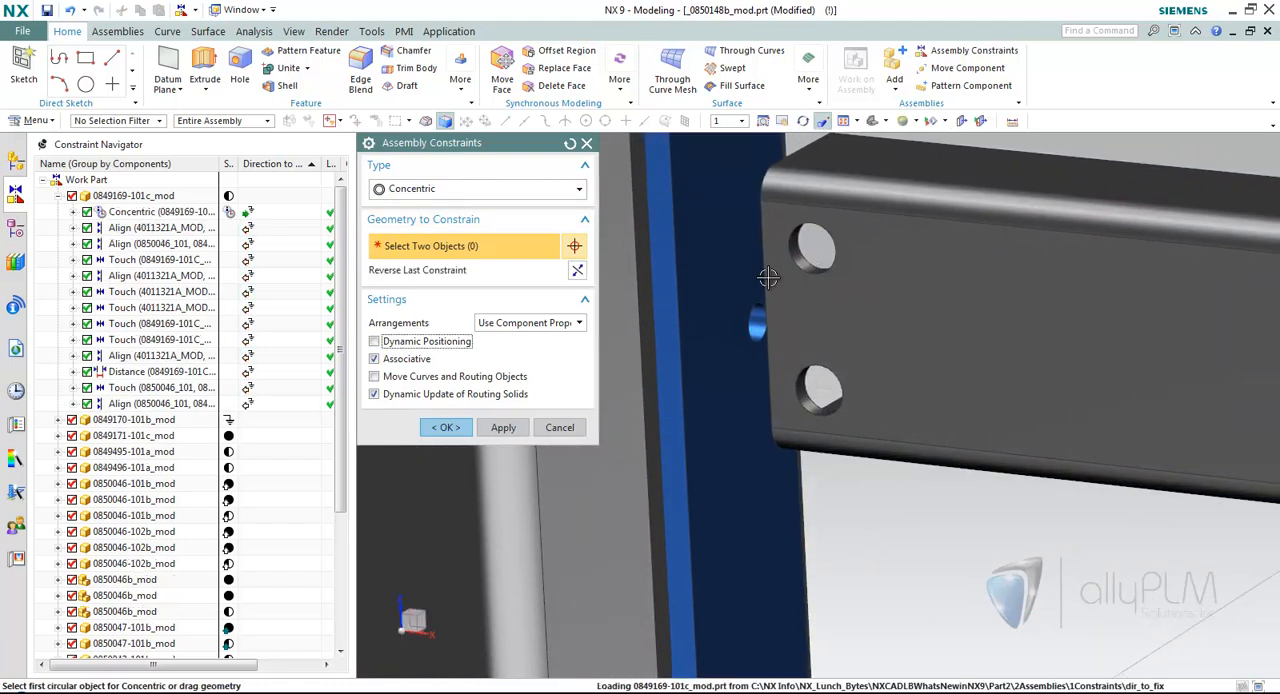
Add a second Concentric constraint between the lower holes of side plate and cross beam, re-enable Dynamic Positioning and accept the constraints.
{"action": "scroll", "coordinate": [690, 280], "scroll_direction": "down", "scroll_amount": 5}
{"action": "left_click", "coordinate": [766, 306]}
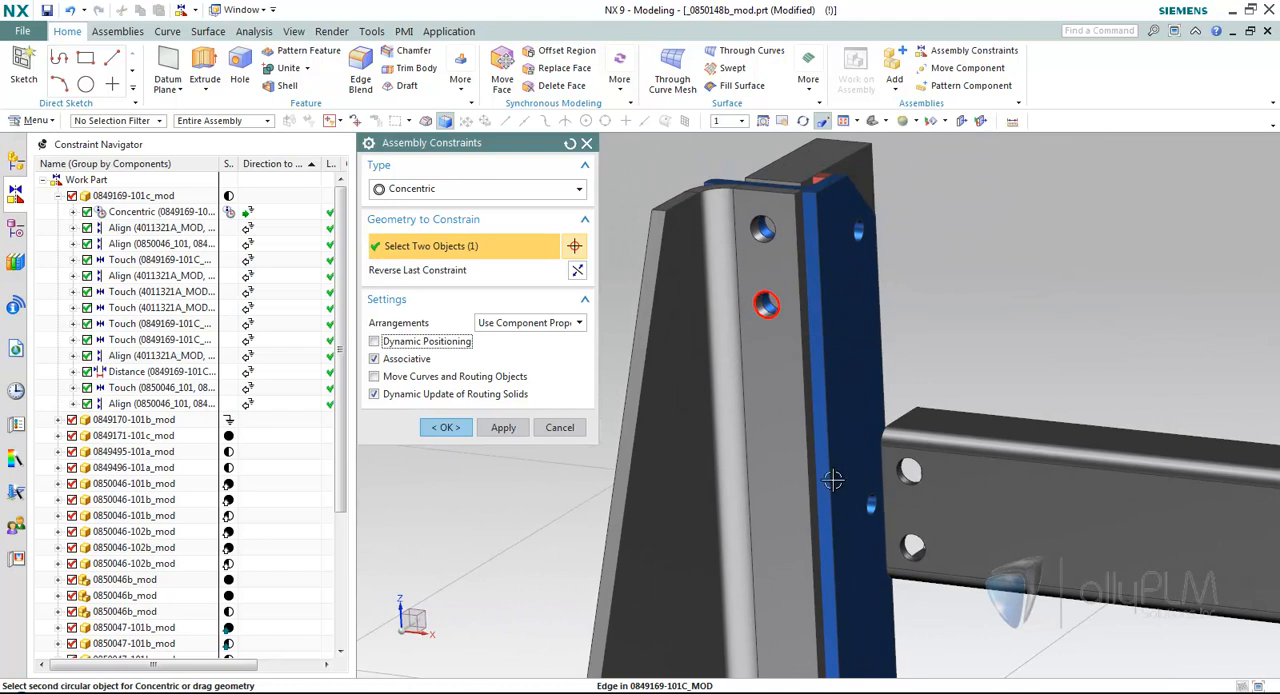
{"action": "left_click", "coordinate": [915, 545]}
{"action": "left_click", "coordinate": [374, 341]}
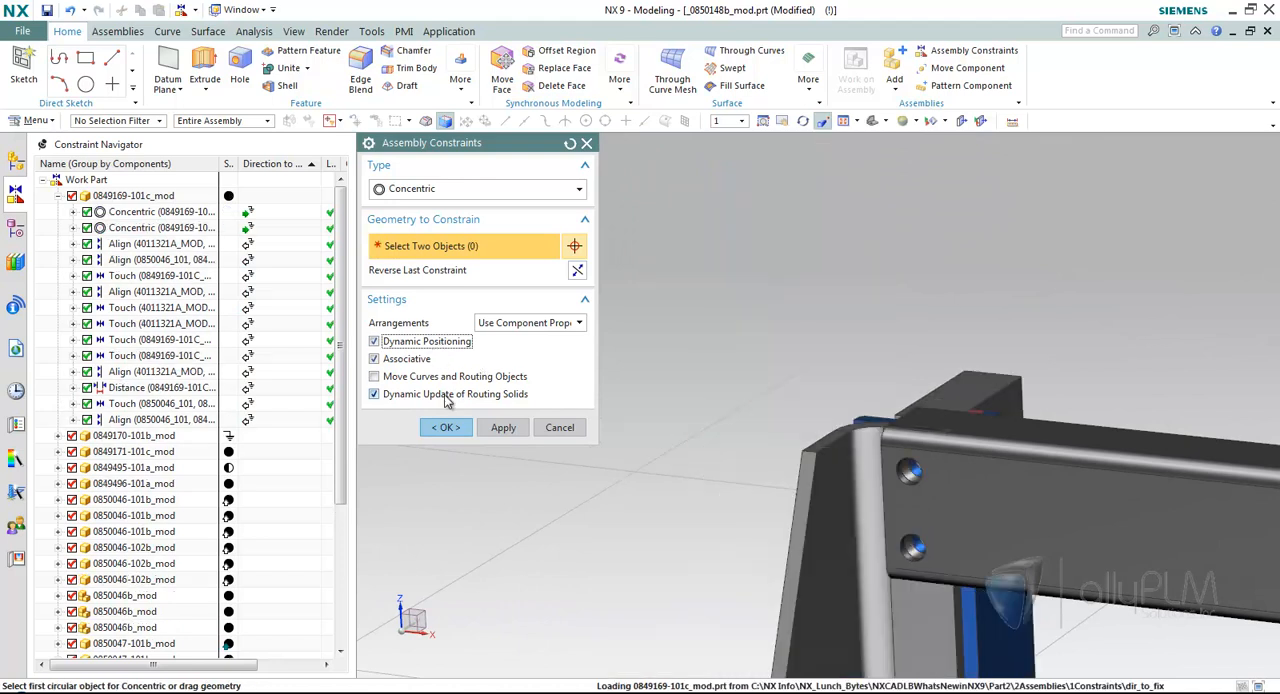
{"action": "left_click", "coordinate": [446, 427]}
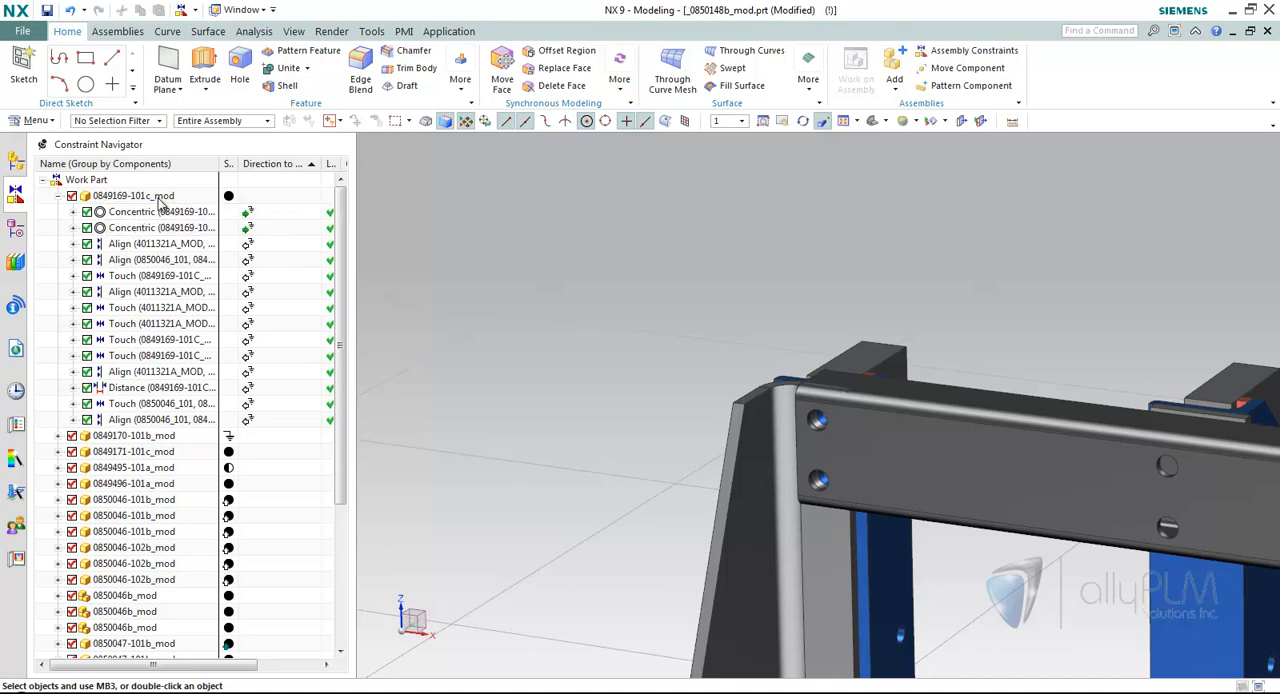
View the reassembled frame as a whole and collapse the Work Part entry in the Constraint Navigator.
{"action": "scroll", "coordinate": [563, 388], "scroll_direction": "down", "scroll_amount": 5}
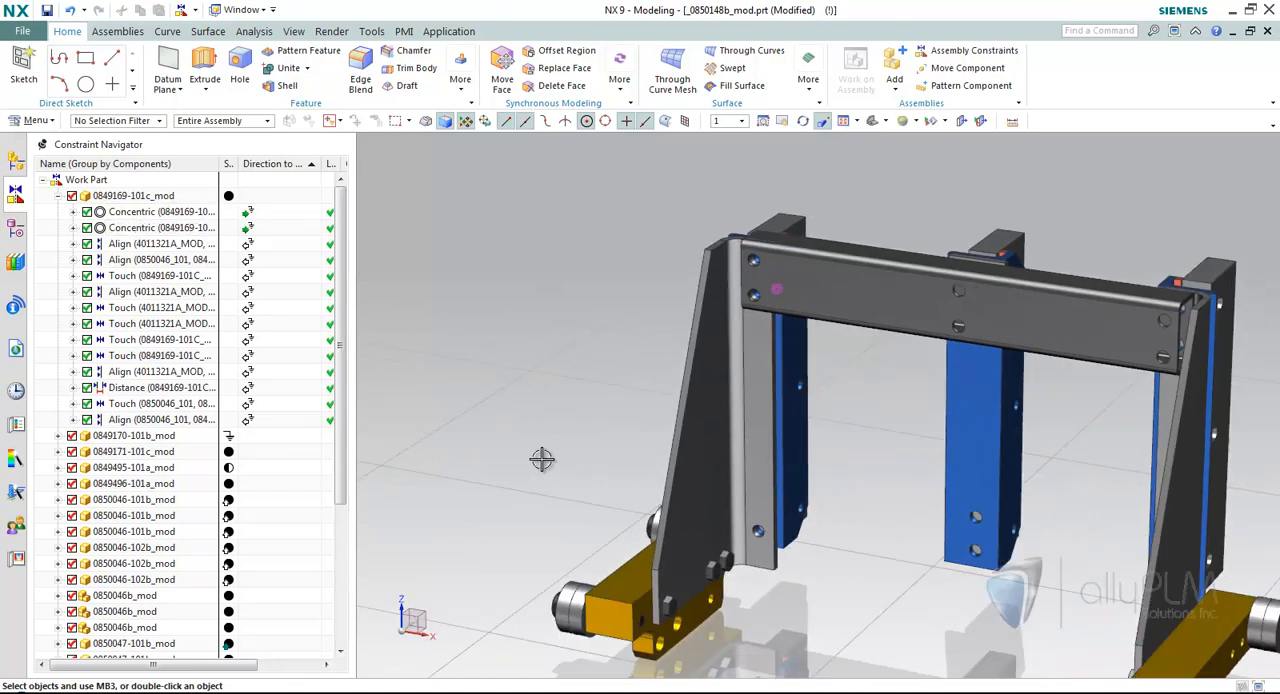
{"action": "middle_click_drag", "start_coordinate": [654, 477], "coordinate": [513, 406]}
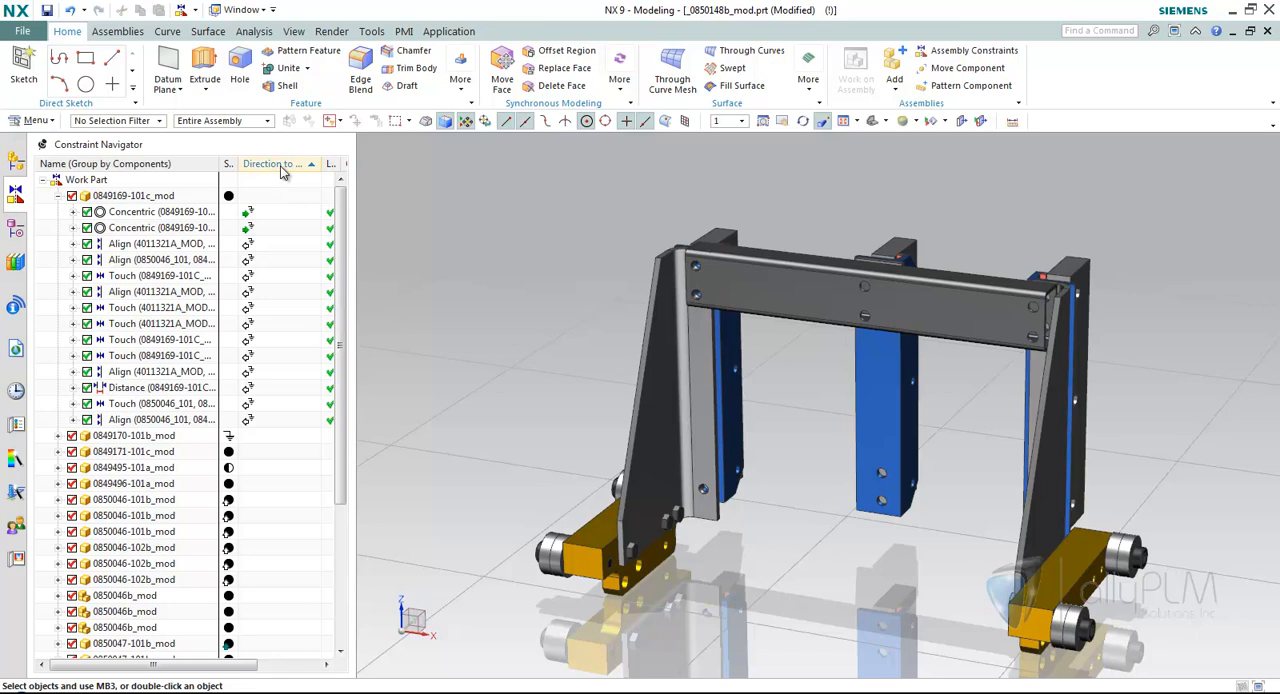
{"action": "left_click", "coordinate": [43, 180]}
{"action": "scroll", "coordinate": [466, 231], "scroll_direction": "down", "scroll_amount": 2}
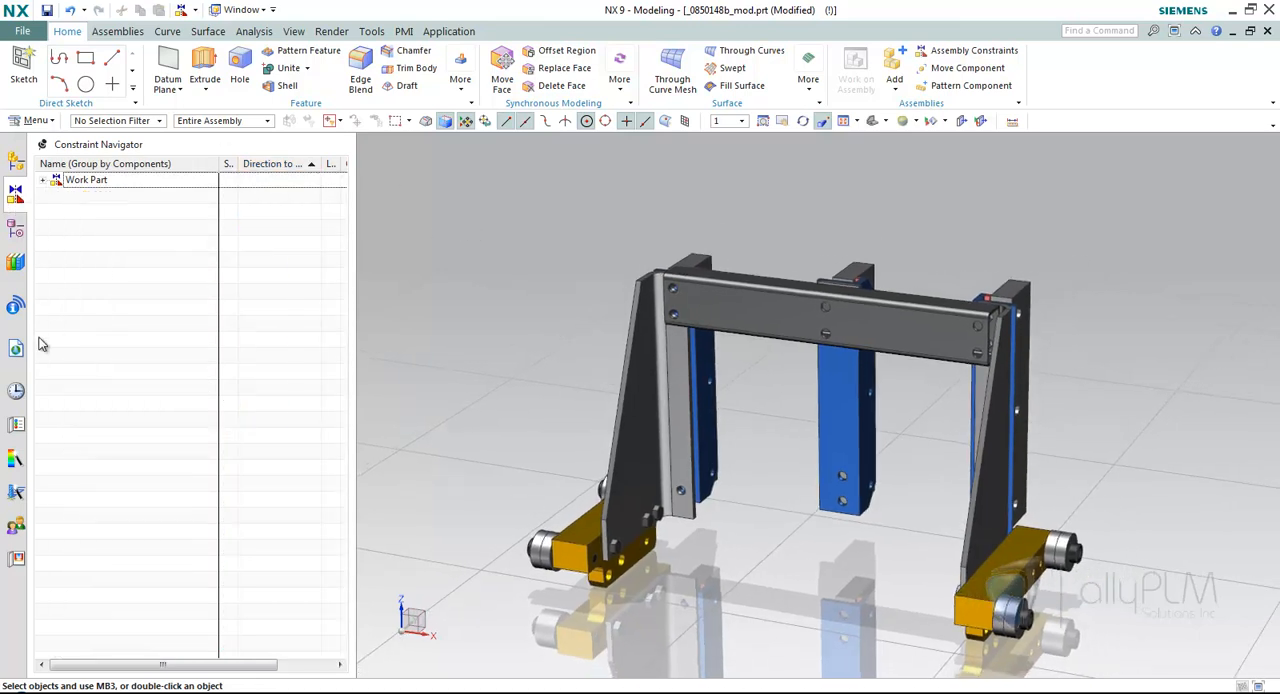
Open the 101-F33306_1.prt assembly from the recent parts history and show its components in the Assembly Navigator.
{"action": "left_click", "coordinate": [15, 390]}
{"action": "left_click", "coordinate": [240, 590]}
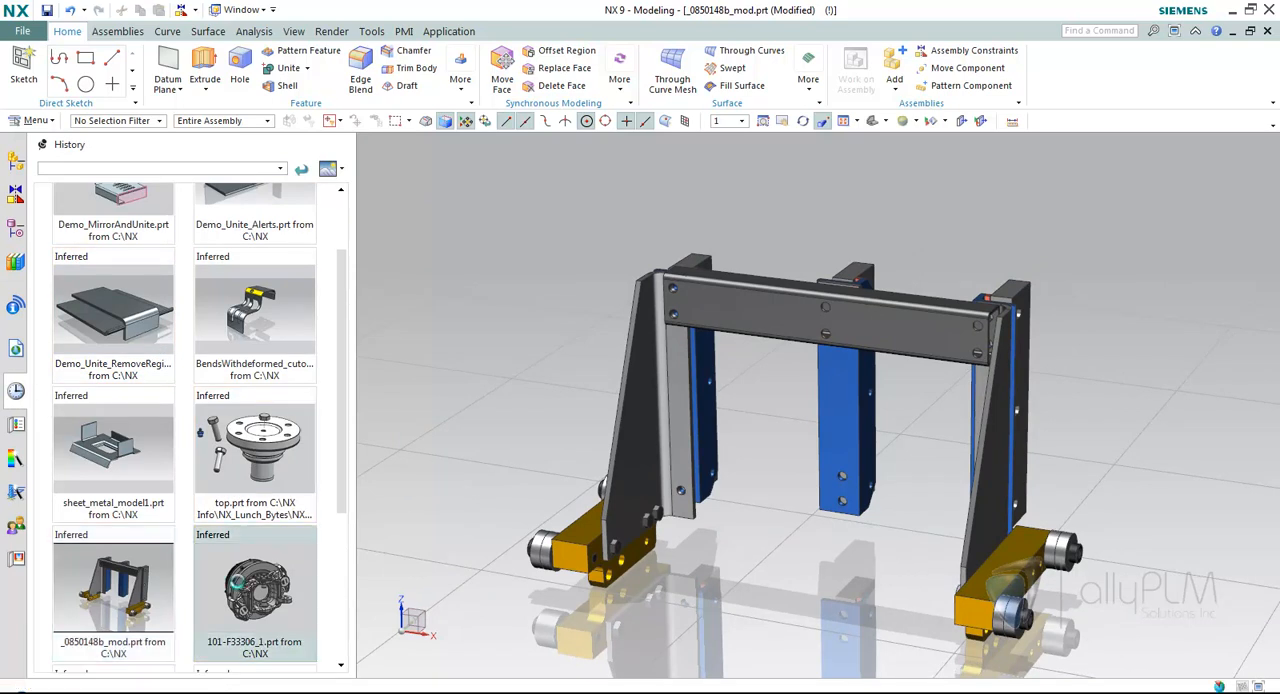
{"action": "left_click", "coordinate": [15, 163]}
{"action": "middle_click_drag", "start_coordinate": [434, 294], "coordinate": [346, 300]}
{"action": "middle_click_drag", "start_coordinate": [452, 352], "coordinate": [474, 352]}
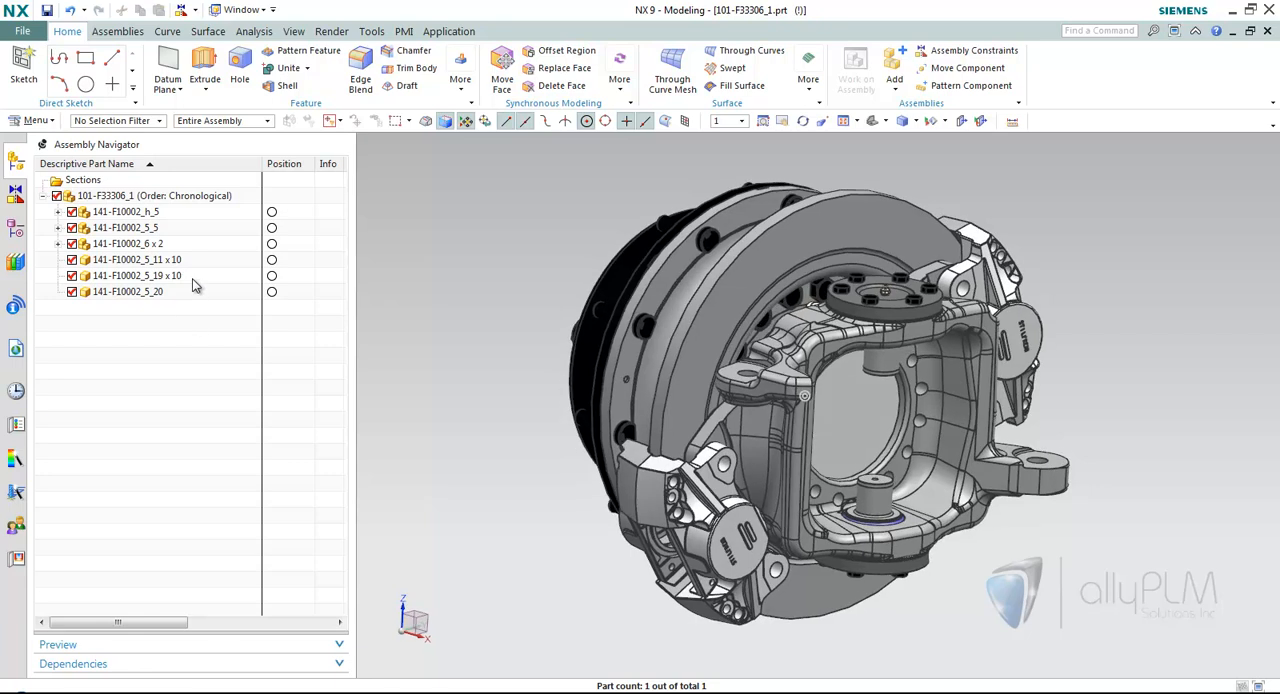
Unpack the 141-F10002_5_19 components in the Assembly Navigator and pack them again.
{"action": "right_click", "coordinate": [193, 280]}
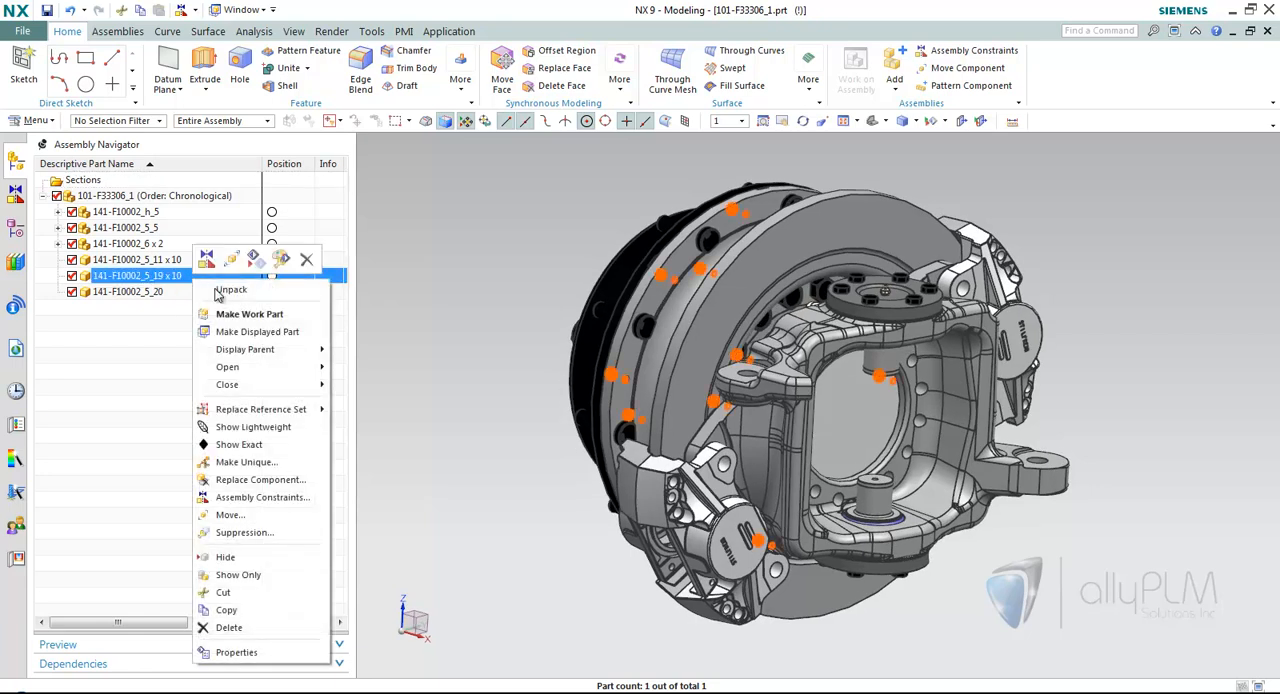
{"action": "left_click", "coordinate": [231, 289]}
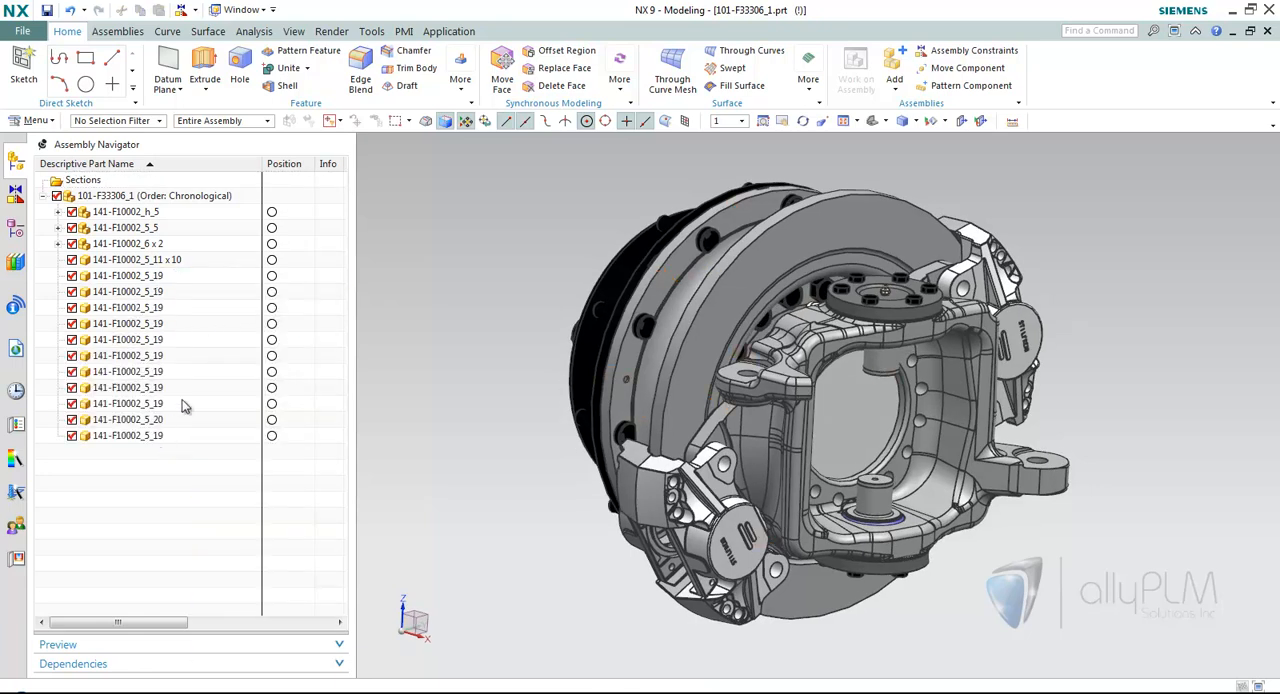
{"action": "left_click", "coordinate": [168, 277]}
{"action": "right_click", "coordinate": [170, 278]}
{"action": "left_click", "coordinate": [225, 289]}
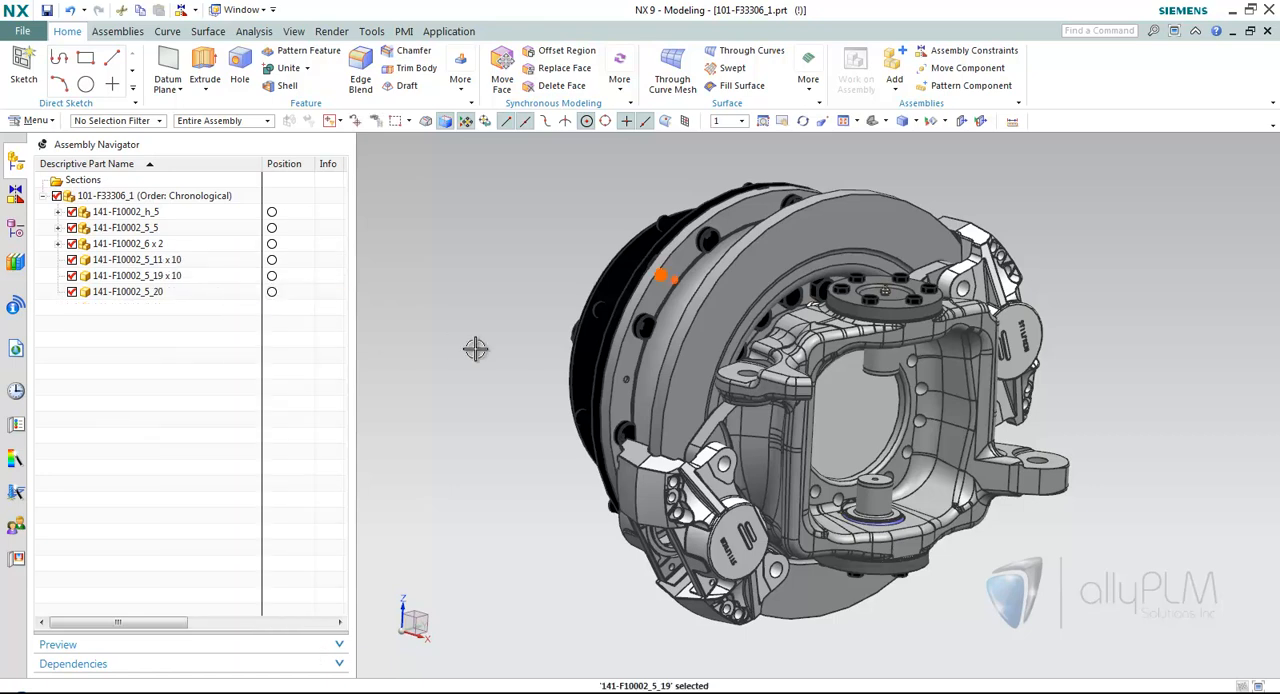
{"action": "key", "text": "Escape"}
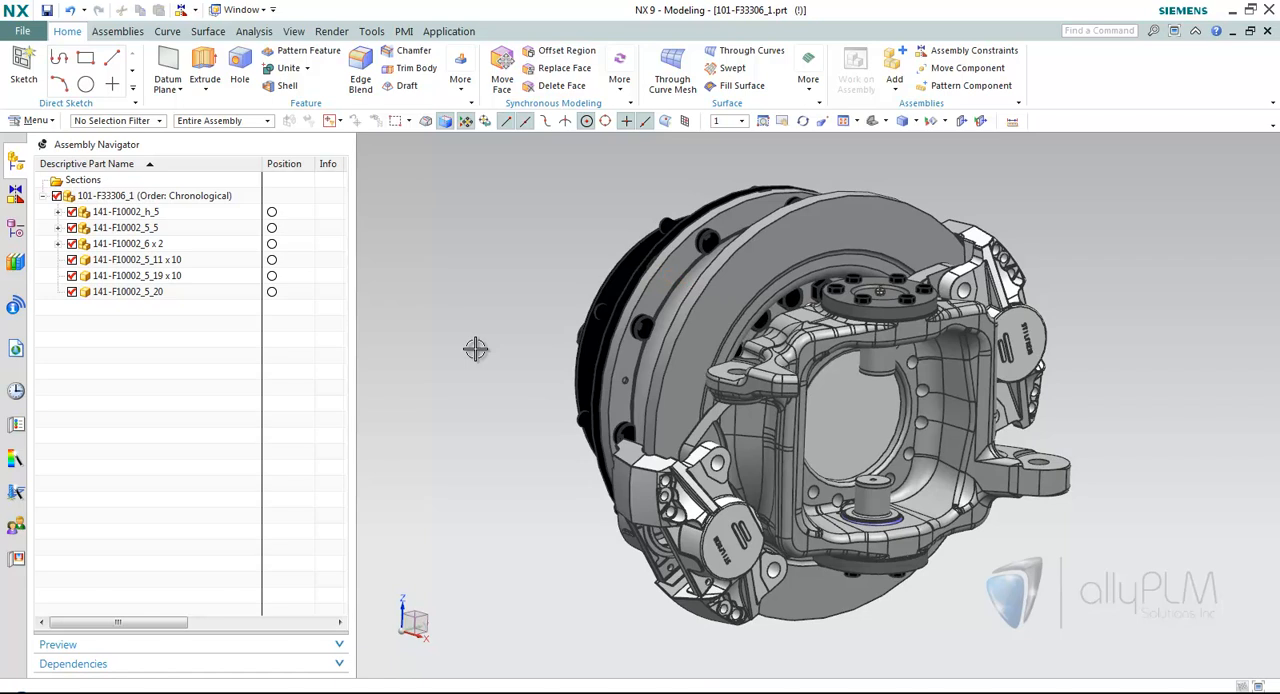
Check the Pack Components option and its description in the Assembly Navigator customer defaults under Gateway, and leave the defaults without changes.
{"action": "left_click", "coordinate": [22, 31]}
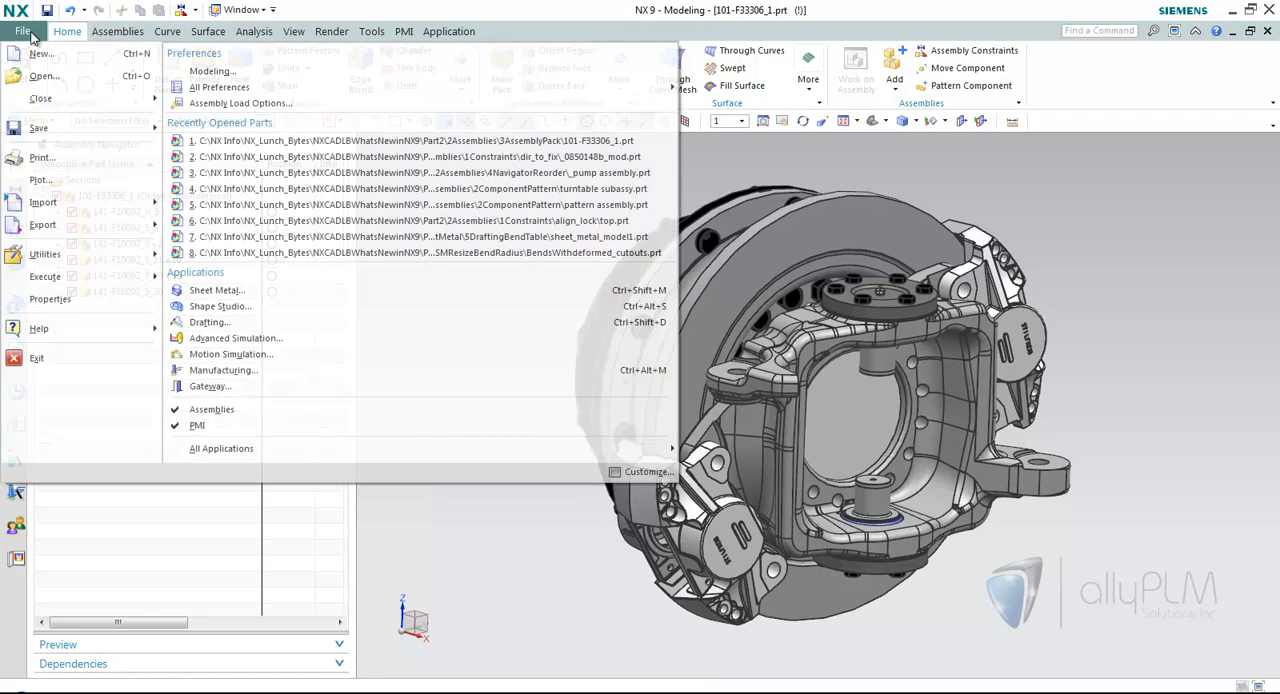
{"action": "mouse_move", "coordinate": [67, 258]}
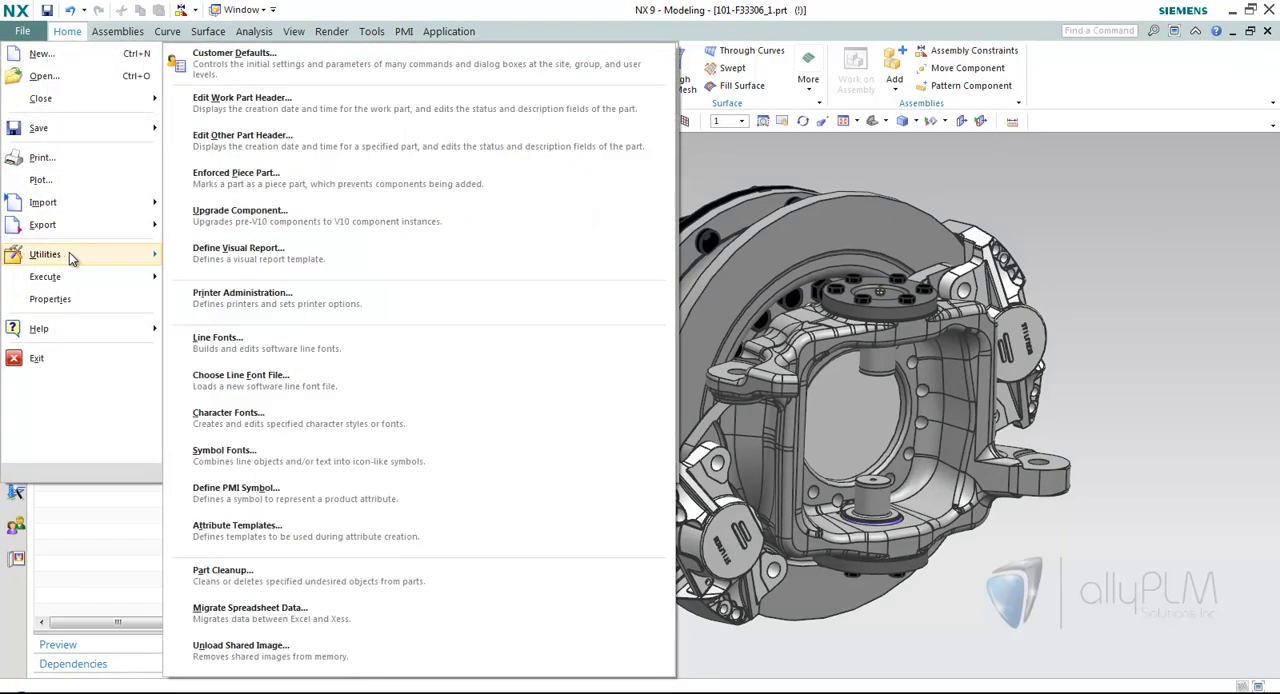
{"action": "left_click", "coordinate": [330, 60]}
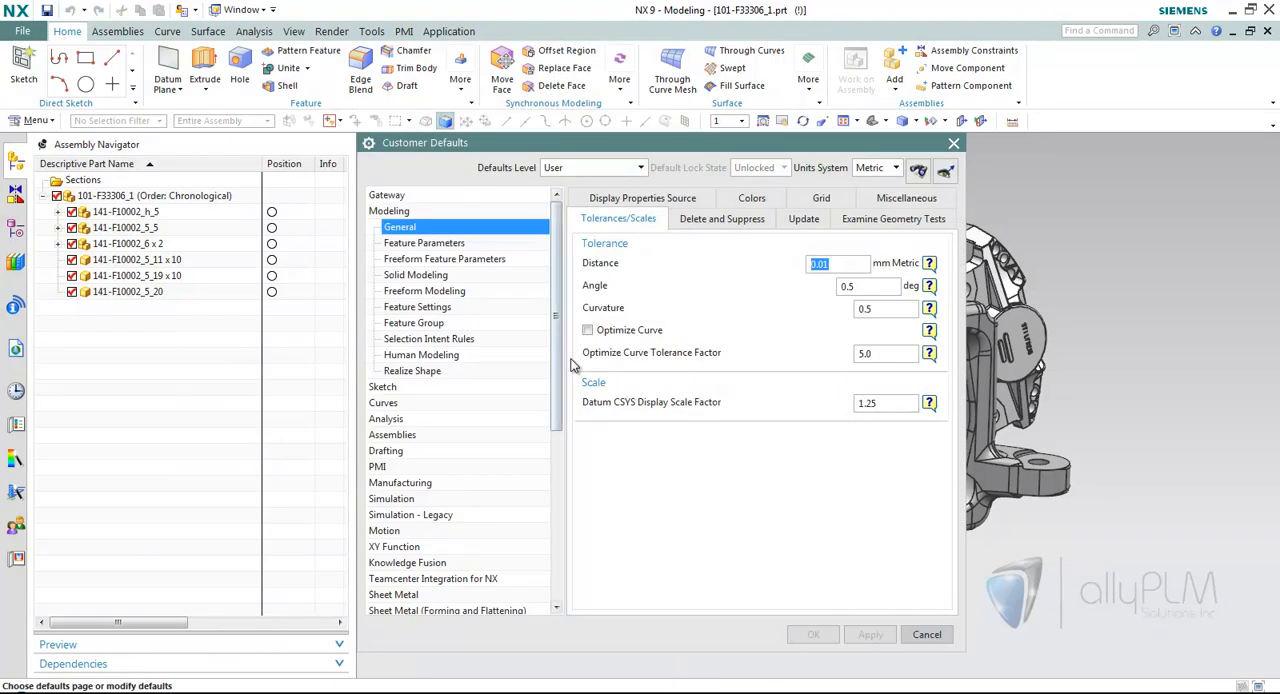
{"action": "left_click", "coordinate": [398, 197]}
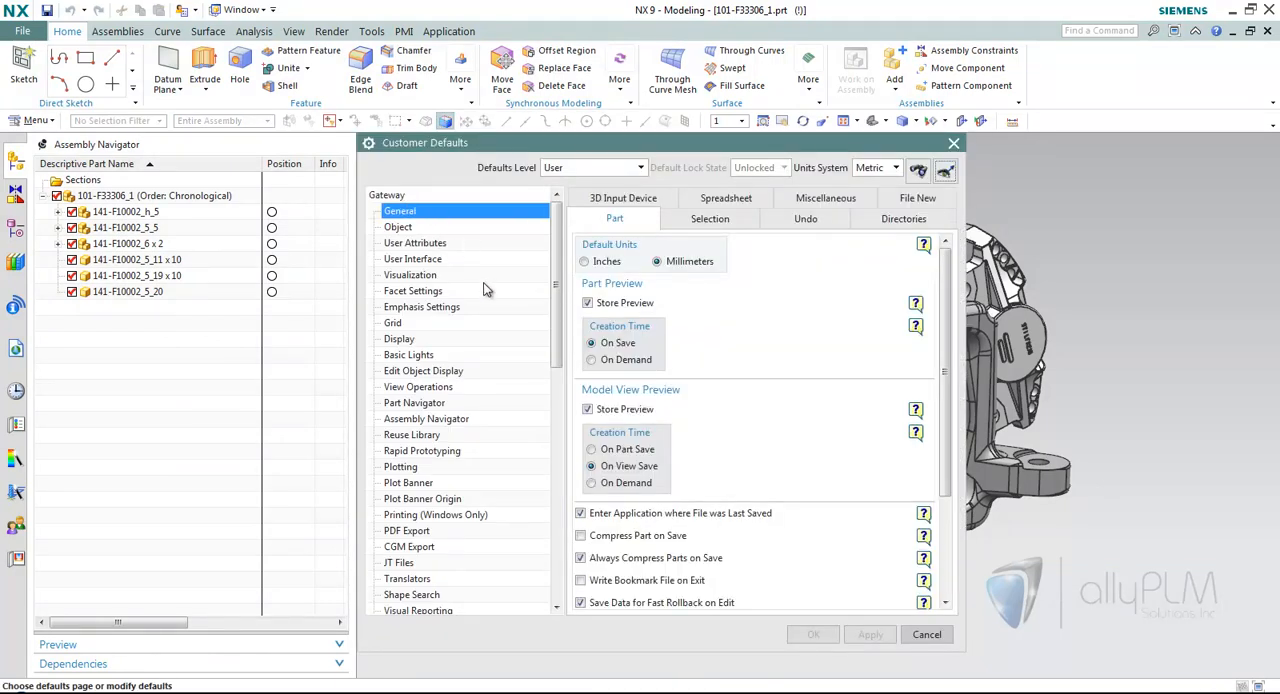
{"action": "left_click", "coordinate": [445, 419]}
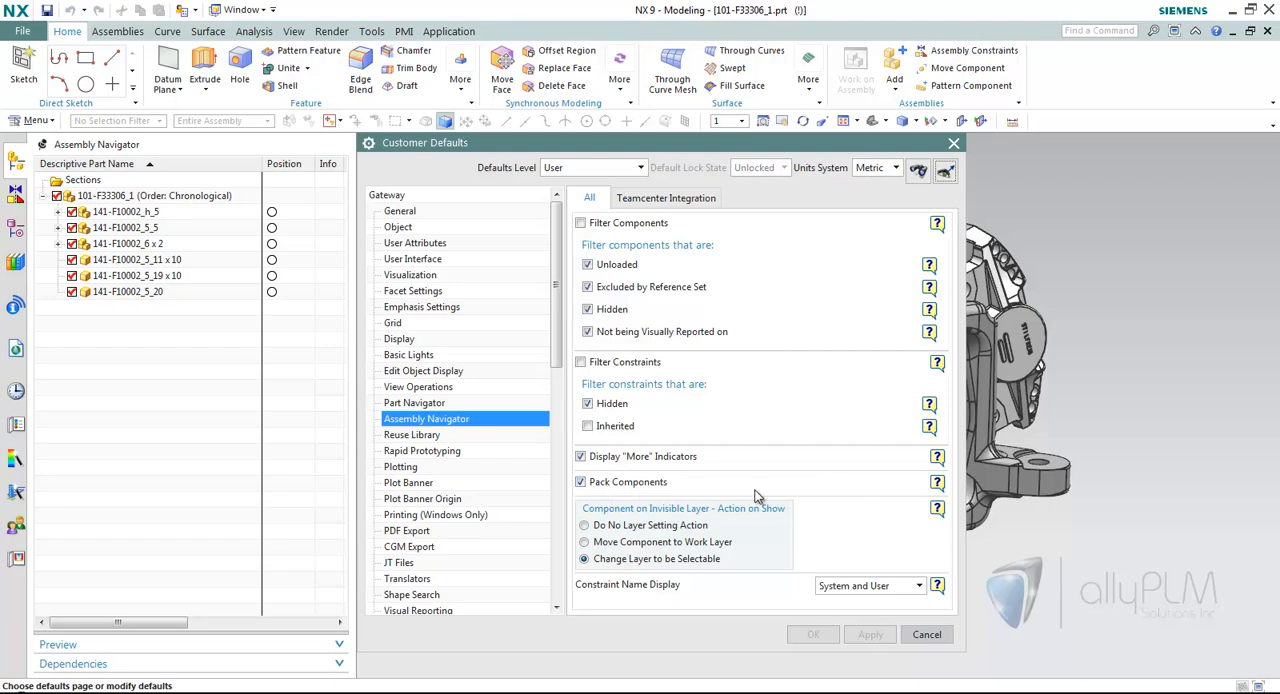
{"action": "mouse_move", "coordinate": [938, 486]}
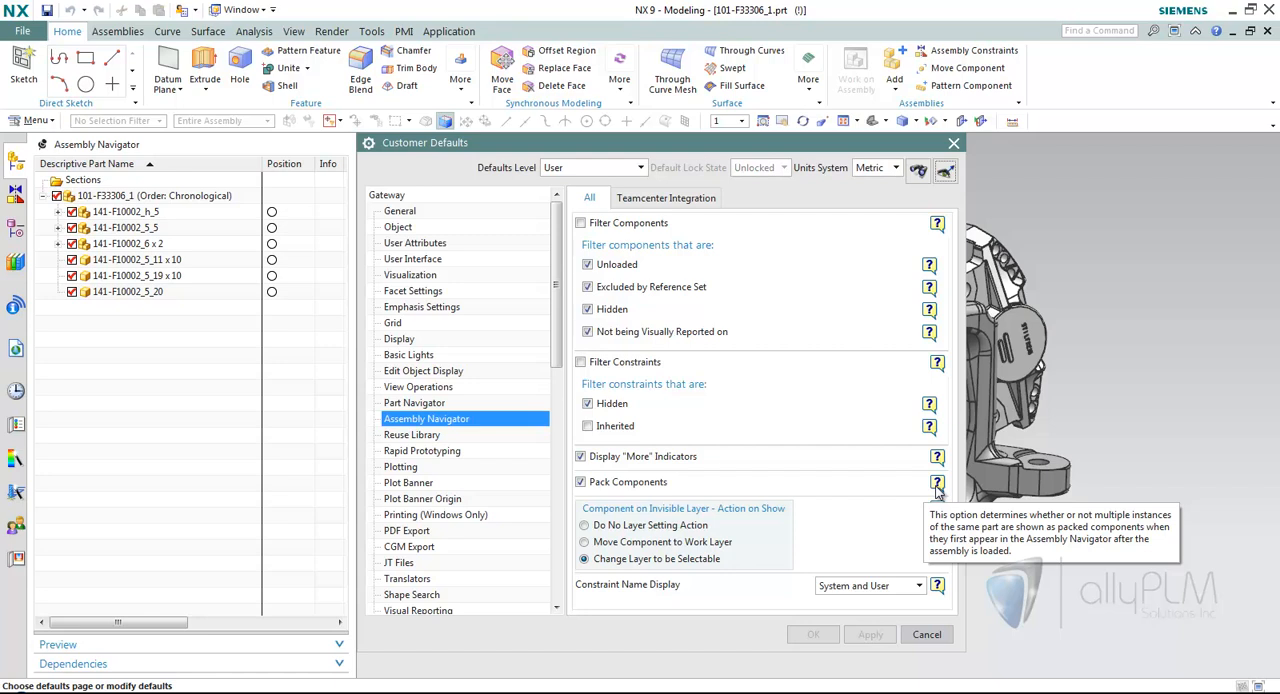
{"action": "left_click", "coordinate": [927, 634]}
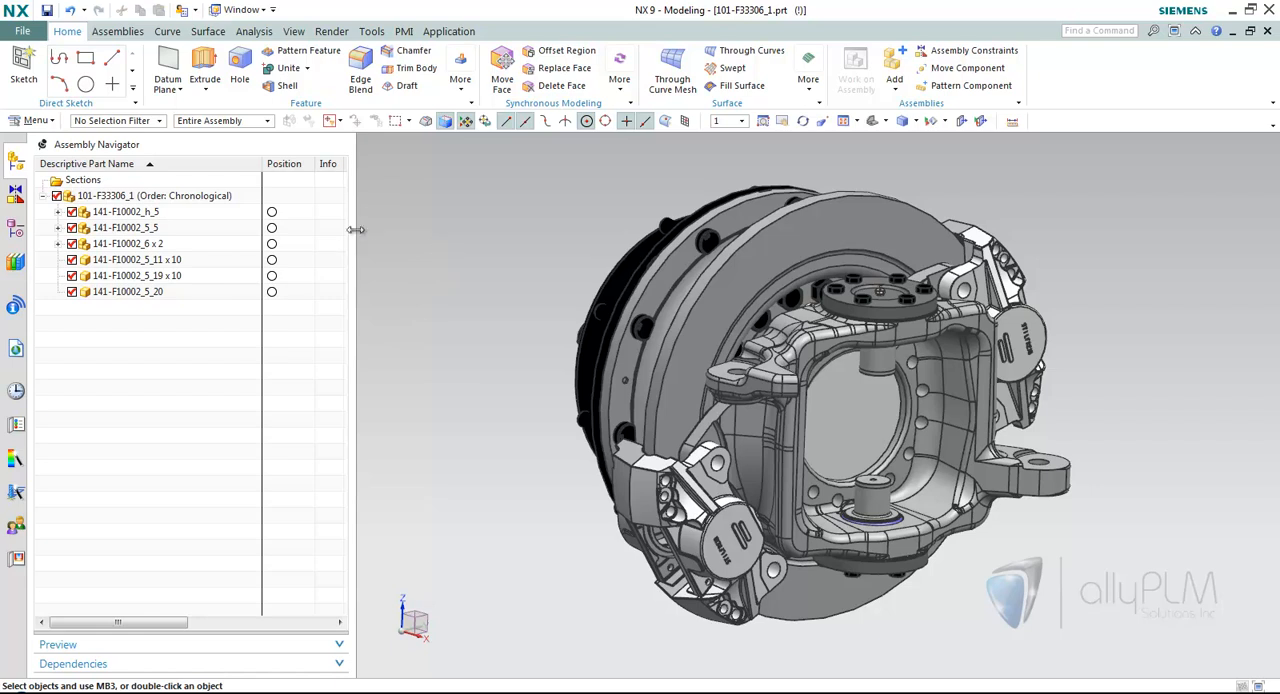
Look inside the 141-F10002_6 and 141-F10002_5_5 subassemblies in the Assembly Navigator and highlight the packed 141-F10002_5_15 components.
{"action": "left_click", "coordinate": [59, 245]}
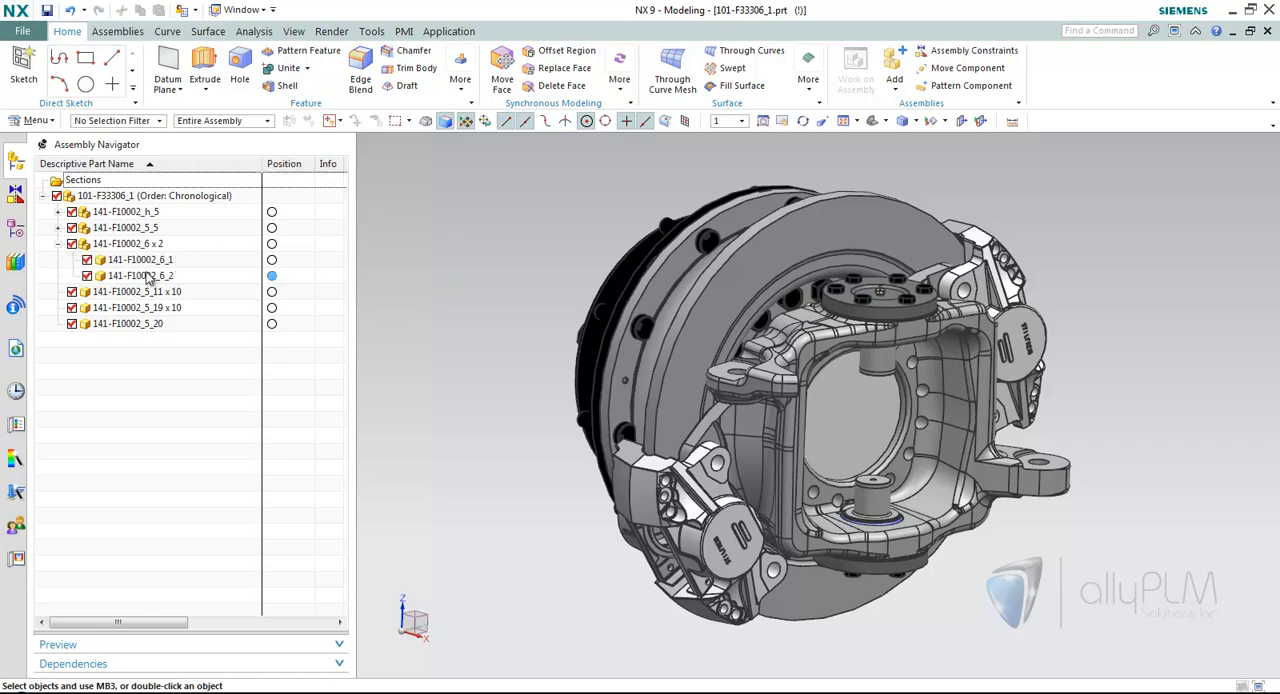
{"action": "left_click", "coordinate": [59, 245]}
{"action": "left_click", "coordinate": [58, 228]}
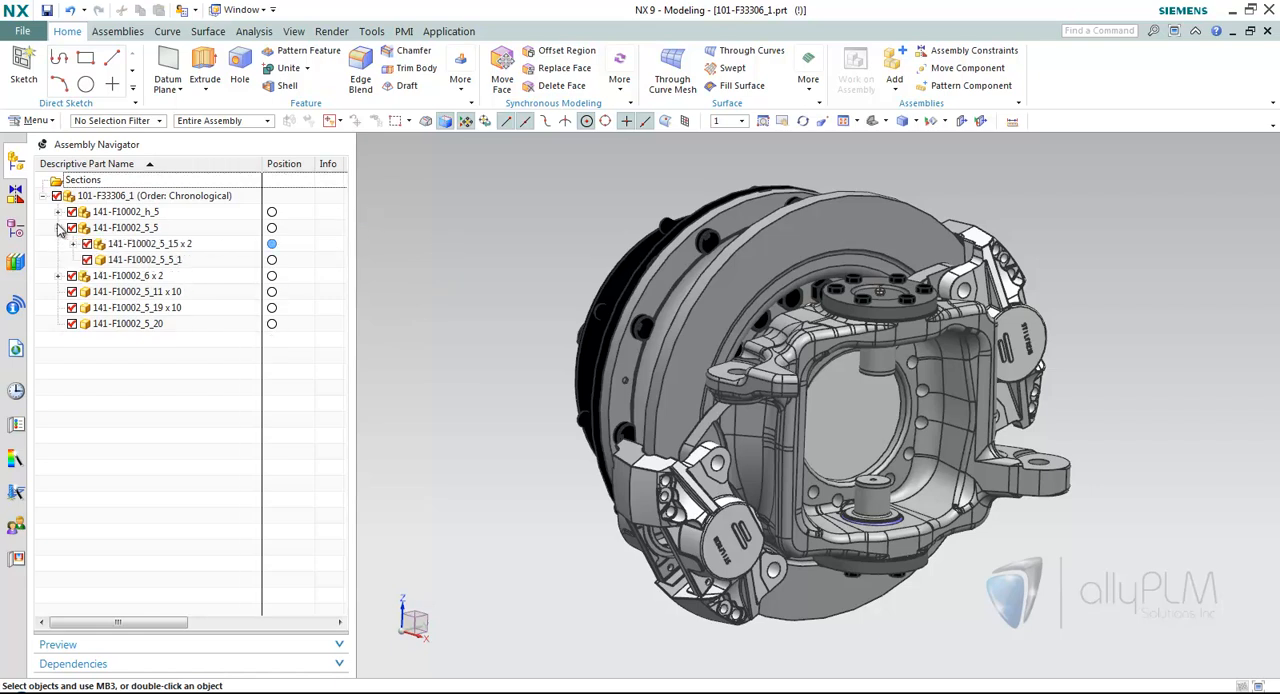
{"action": "left_click", "coordinate": [185, 249]}
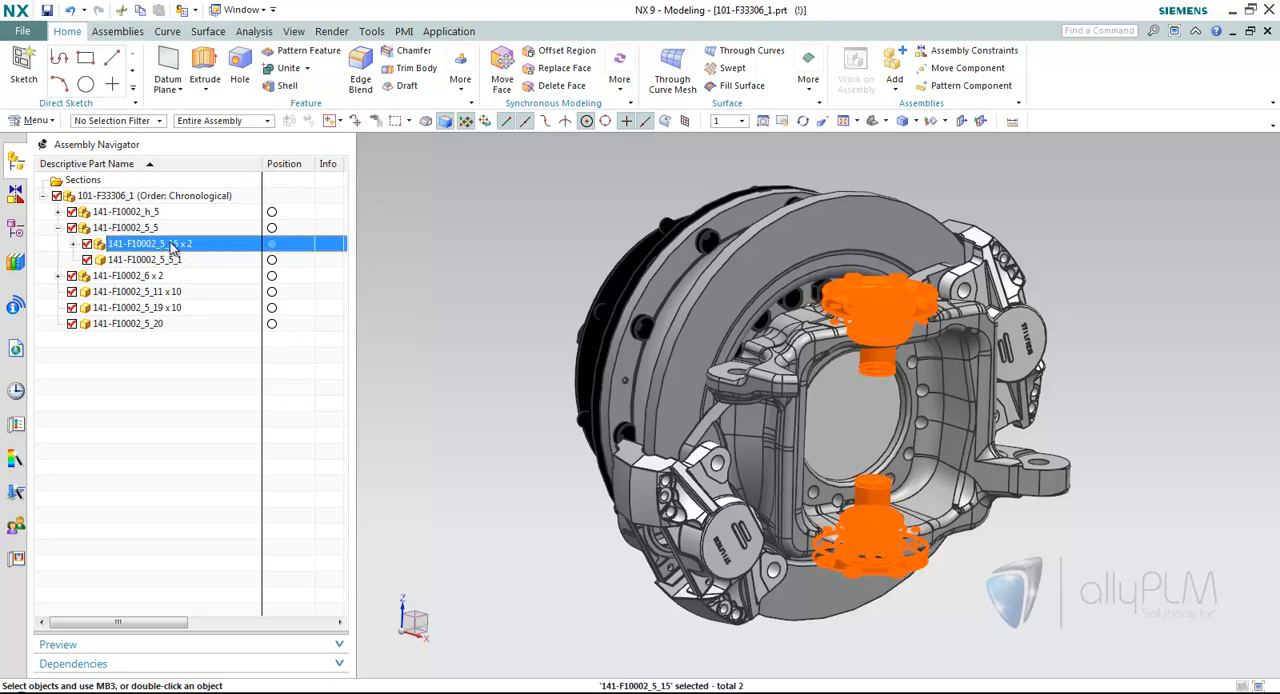
{"action": "left_click", "coordinate": [58, 229]}
Make 141-F10002_5_5 the displayed part, unpack its 141-F10002_5_15 components and pack them again.
{"action": "right_click", "coordinate": [100, 228]}
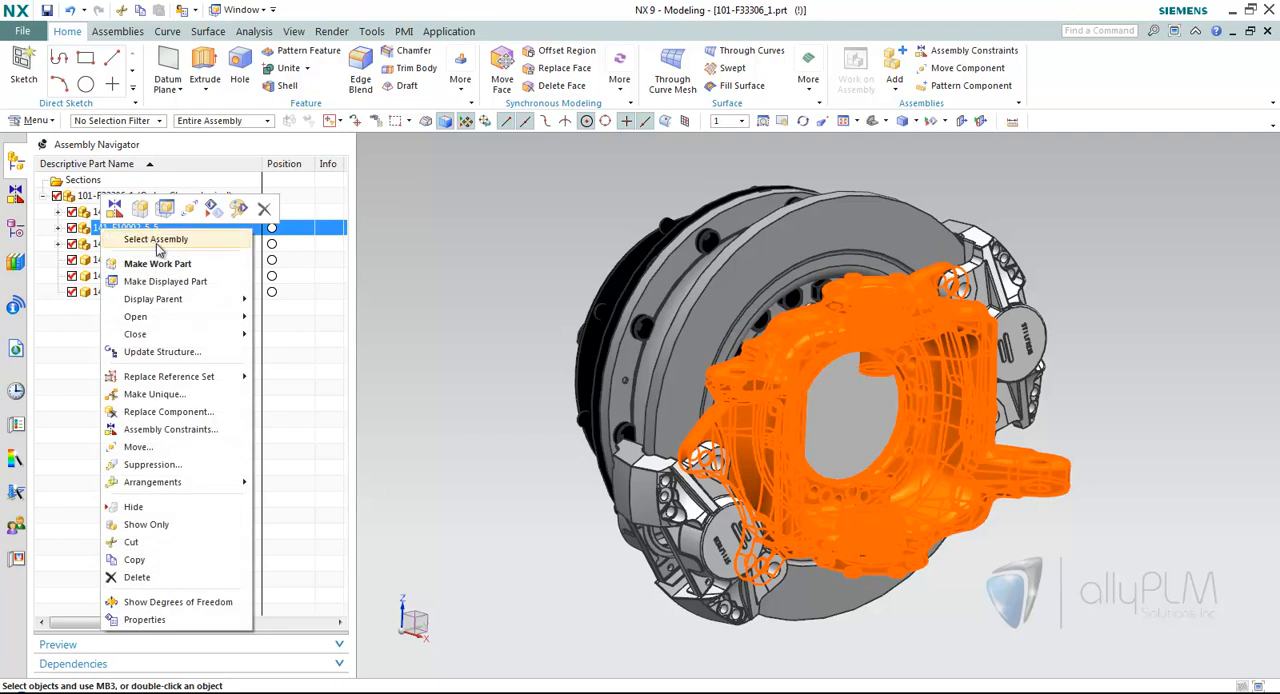
{"action": "left_click", "coordinate": [183, 281]}
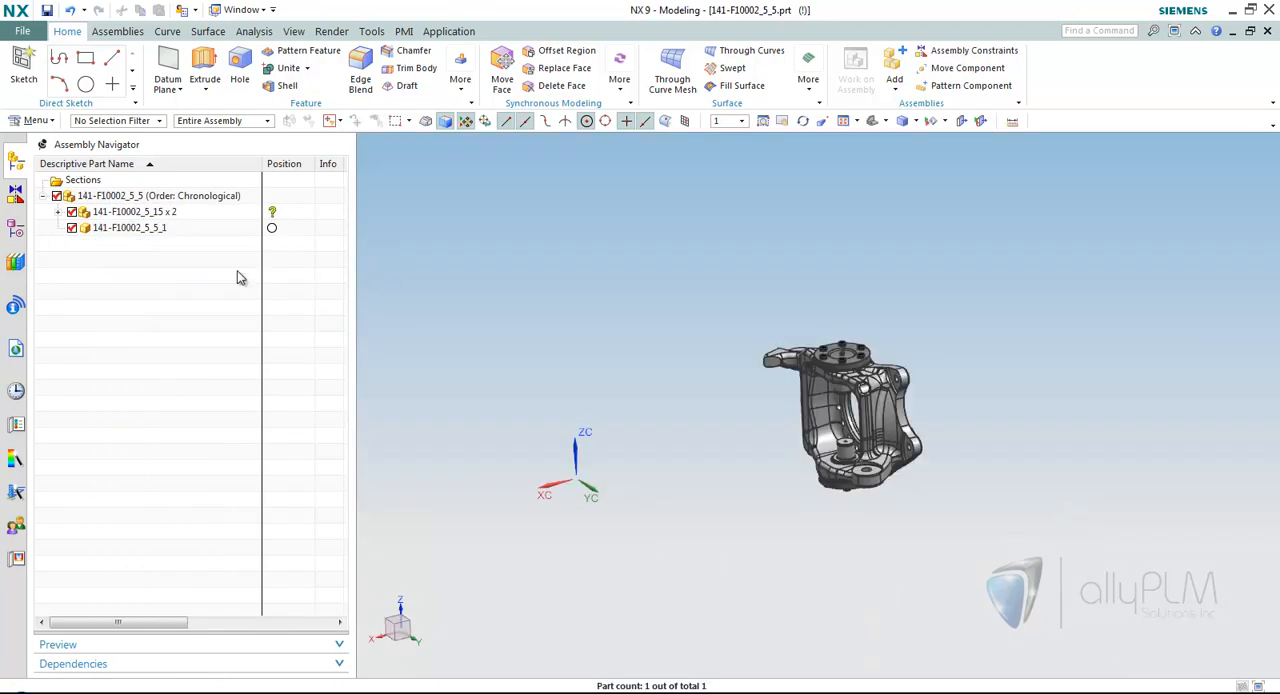
{"action": "left_click", "coordinate": [182, 212]}
{"action": "right_click", "coordinate": [182, 212]}
{"action": "left_click", "coordinate": [214, 226]}
{"action": "right_click", "coordinate": [166, 224]}
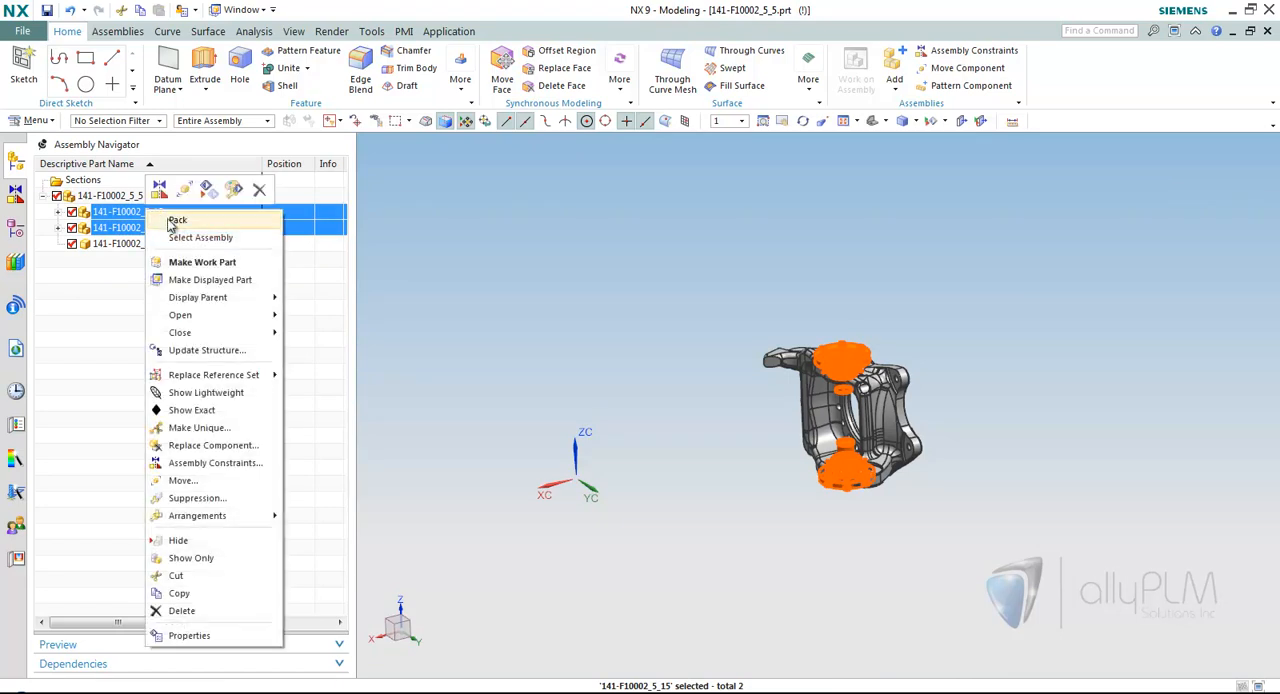
{"action": "left_click", "coordinate": [177, 226]}
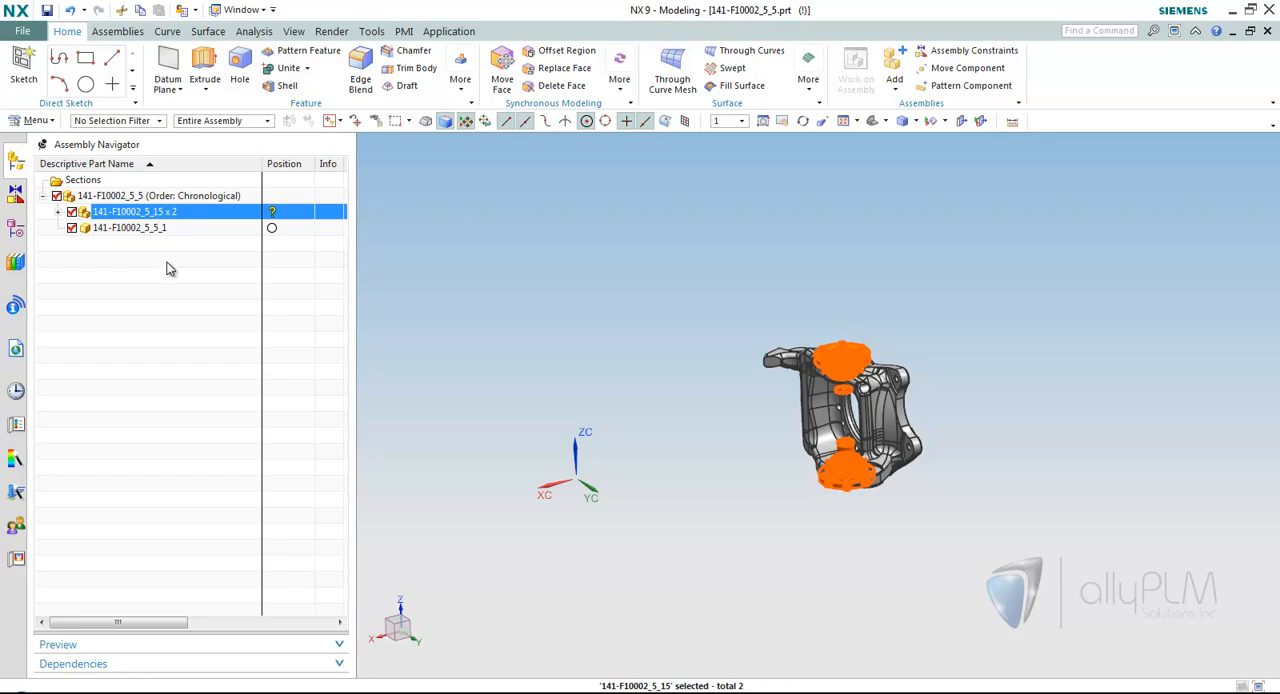
Return to the parent assembly 101-F33306_1 as the displayed part and make it the work part.
{"action": "left_click", "coordinate": [145, 196]}
{"action": "right_click", "coordinate": [146, 196]}
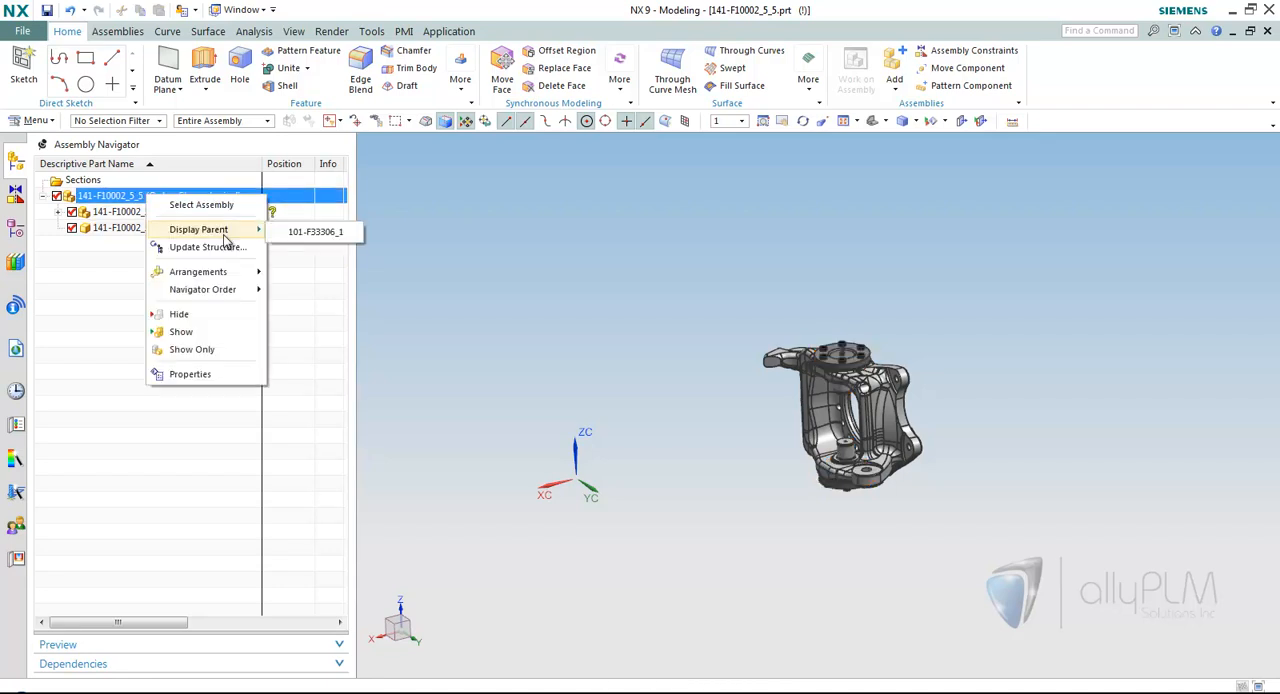
{"action": "mouse_move", "coordinate": [232, 271]}
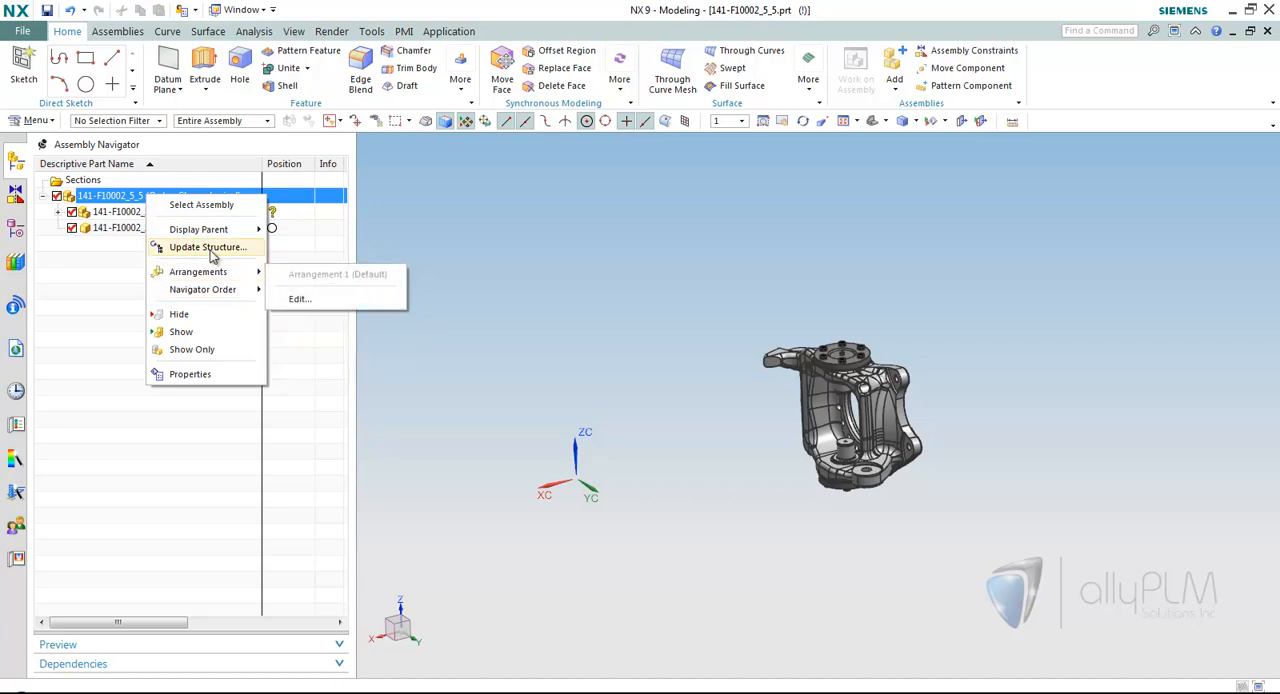
{"action": "mouse_move", "coordinate": [254, 232]}
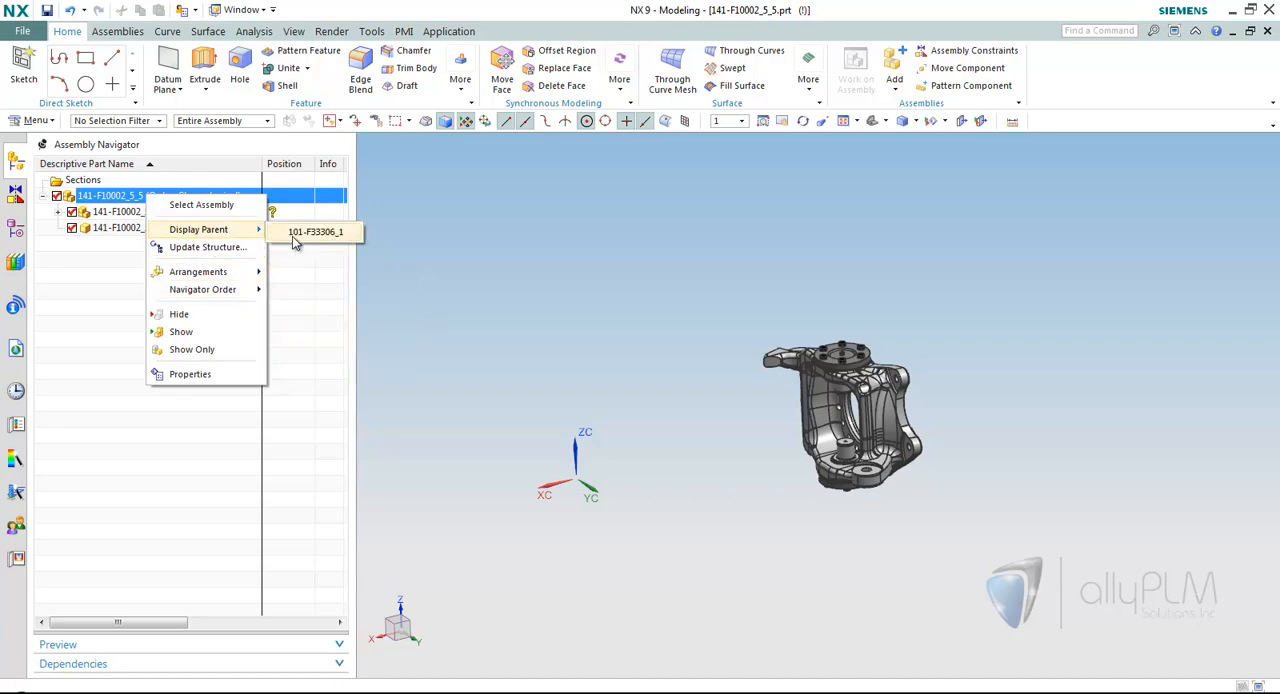
{"action": "left_click", "coordinate": [315, 231]}
{"action": "double_click", "coordinate": [103, 196]}
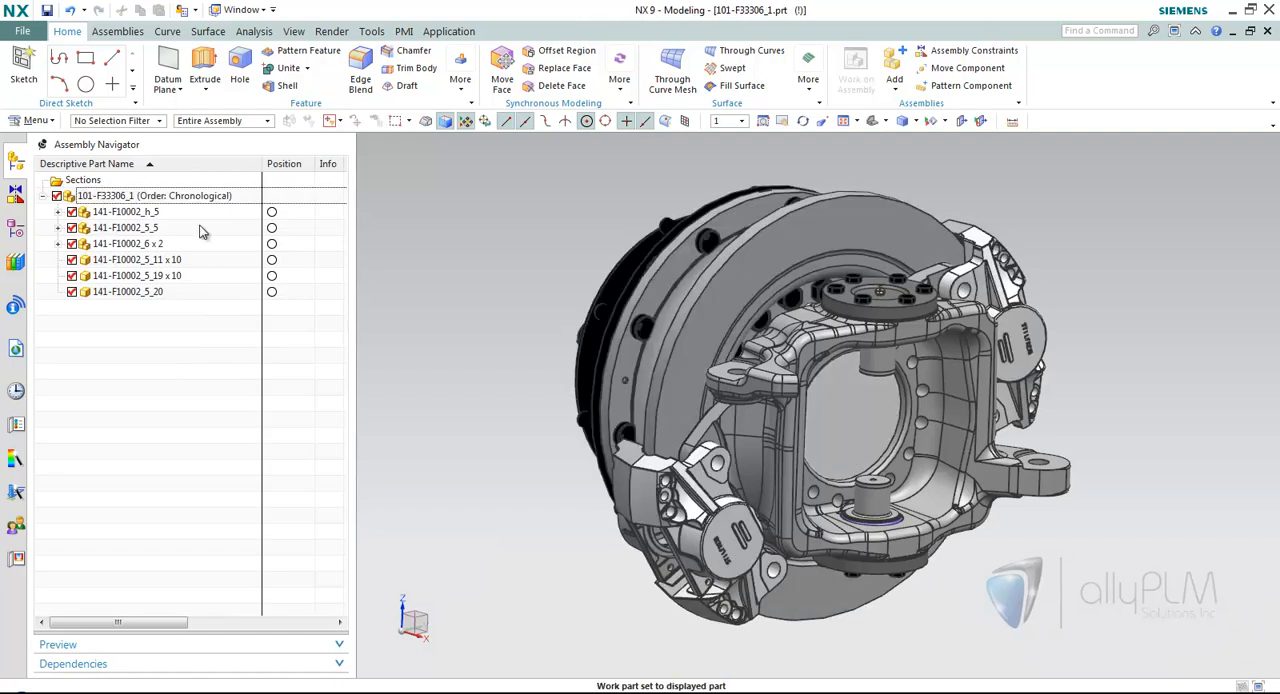
Select a bolt on the upper flange of the model and locate it in the Assembly Navigator.
{"action": "middle_click_drag", "start_coordinate": [437, 289], "coordinate": [585, 276]}
{"action": "scroll", "coordinate": [585, 276], "scroll_direction": "down", "scroll_amount": 3}
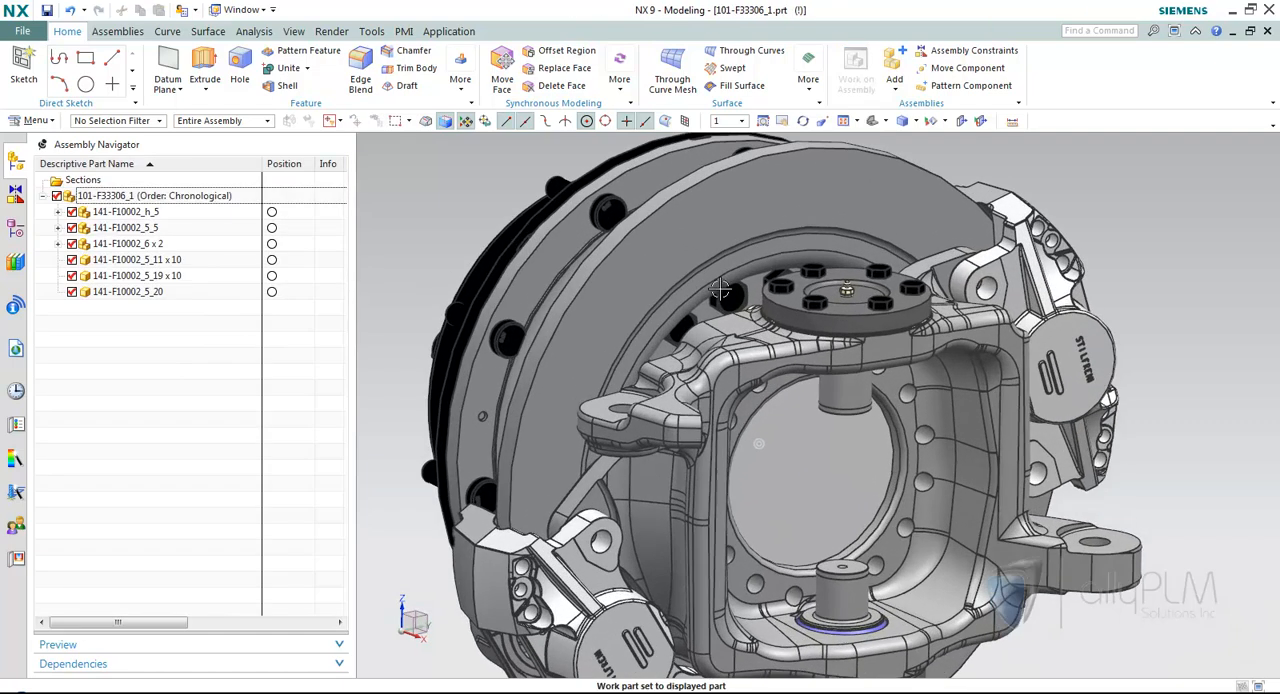
{"action": "left_click", "coordinate": [796, 310]}
{"action": "scroll", "coordinate": [632, 300], "scroll_direction": "up", "scroll_amount": 3}
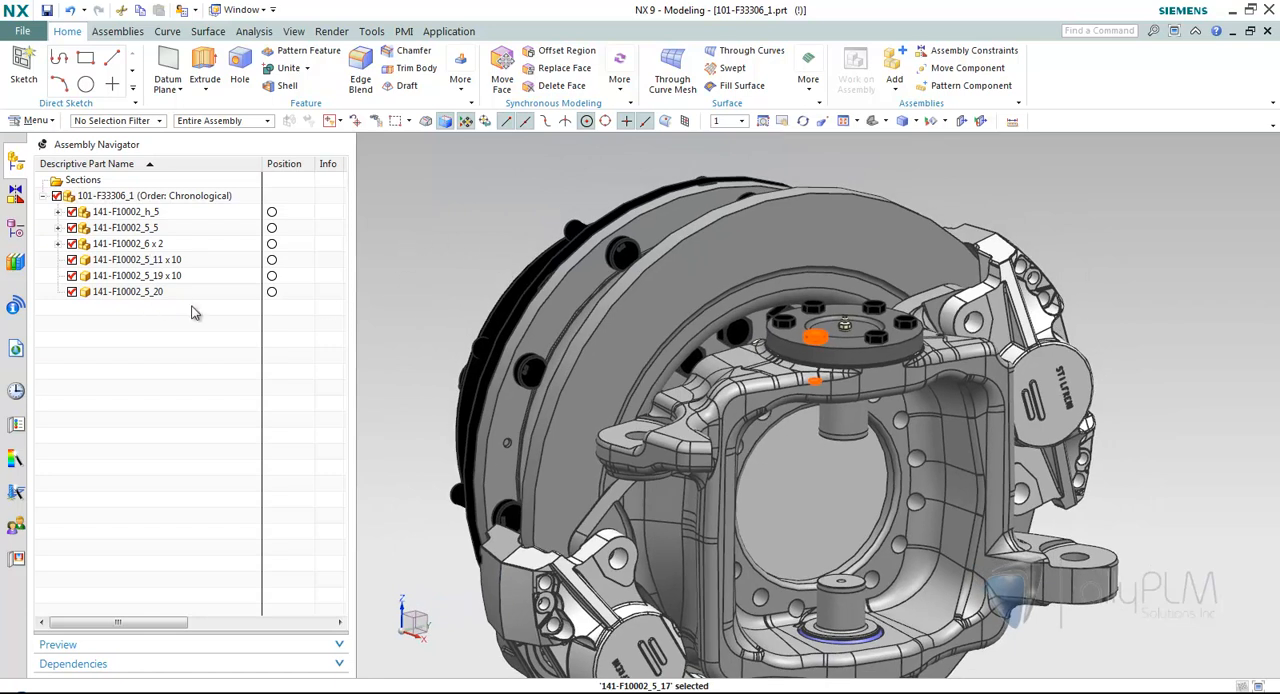
{"action": "left_click", "coordinate": [376, 121]}
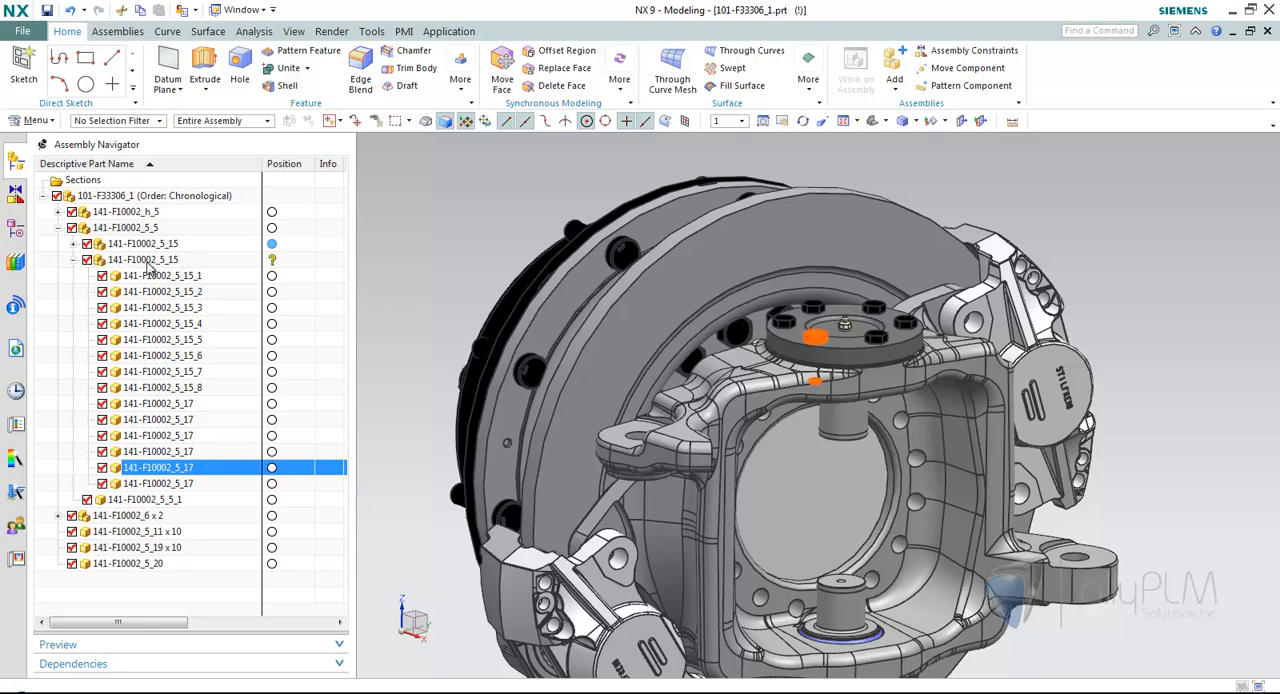
Pack the 141-F10002_5_17 components inside 141-F10002_5_15 and collapse the 141-F10002_5_5 subassembly.
{"action": "left_click", "coordinate": [195, 406]}
{"action": "right_click", "coordinate": [196, 408]}
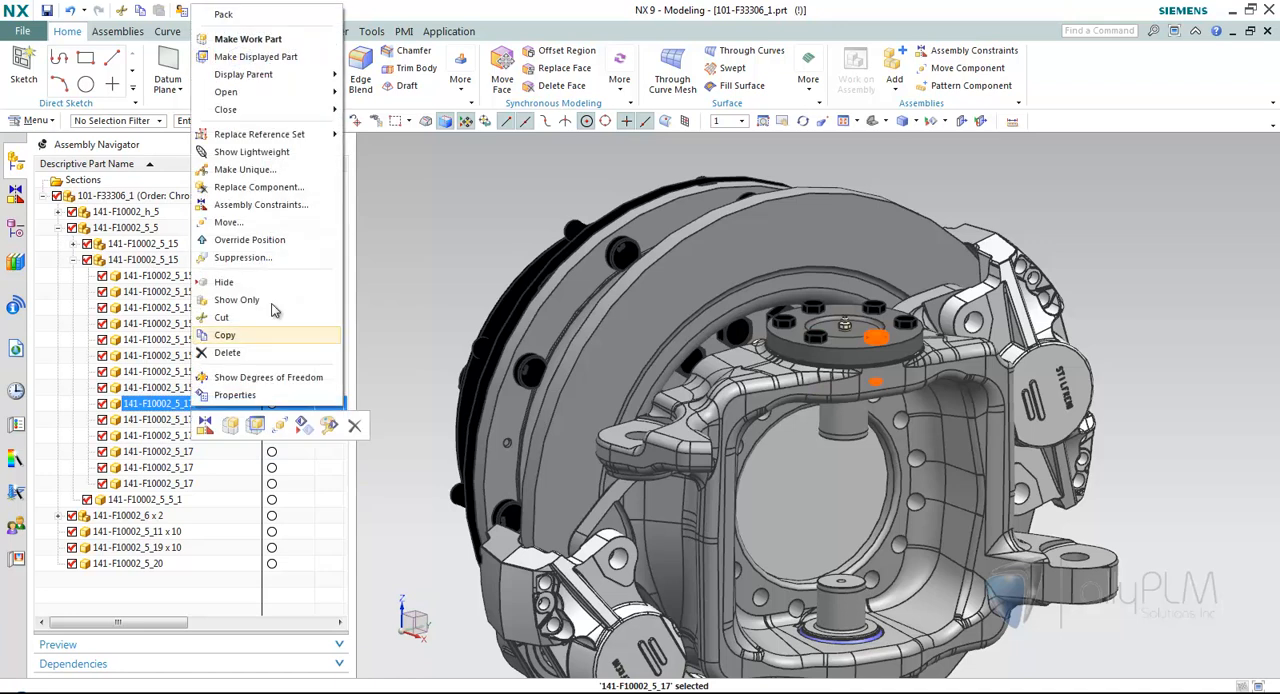
{"action": "left_click", "coordinate": [262, 15]}
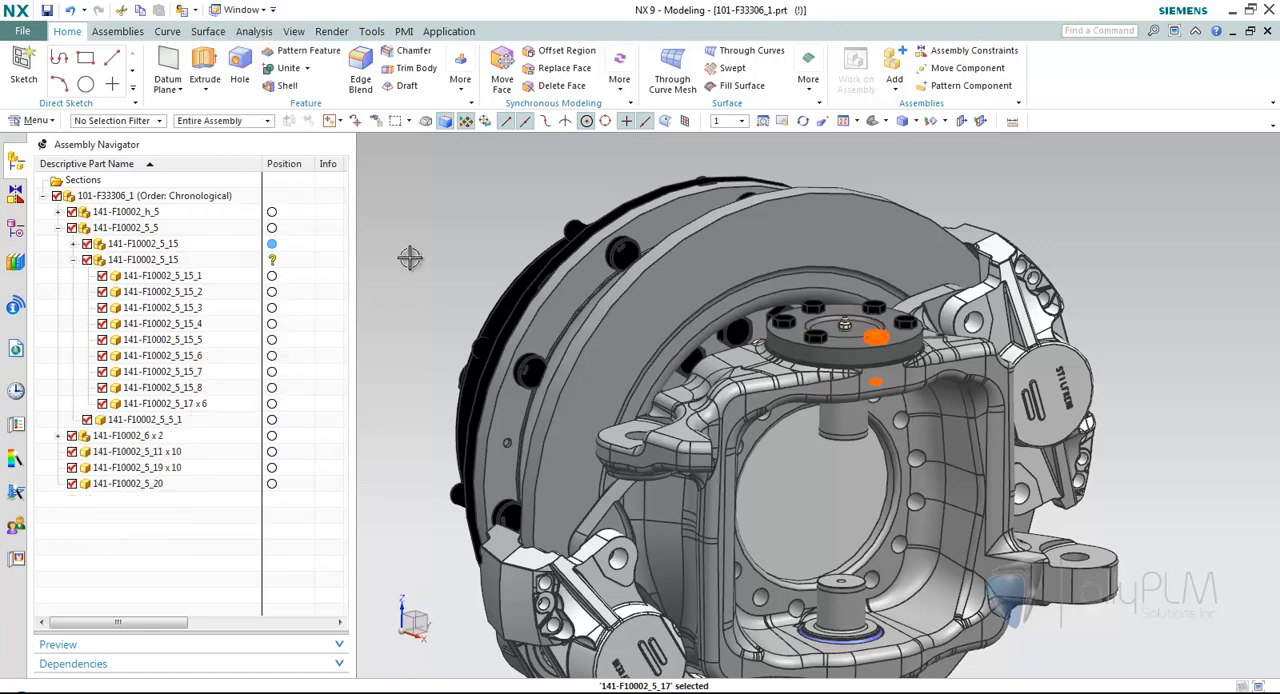
{"action": "left_click", "coordinate": [58, 229]}
Open pattern assembly.prt from the recent parts history.
{"action": "middle_click_drag", "start_coordinate": [369, 239], "coordinate": [412, 228]}
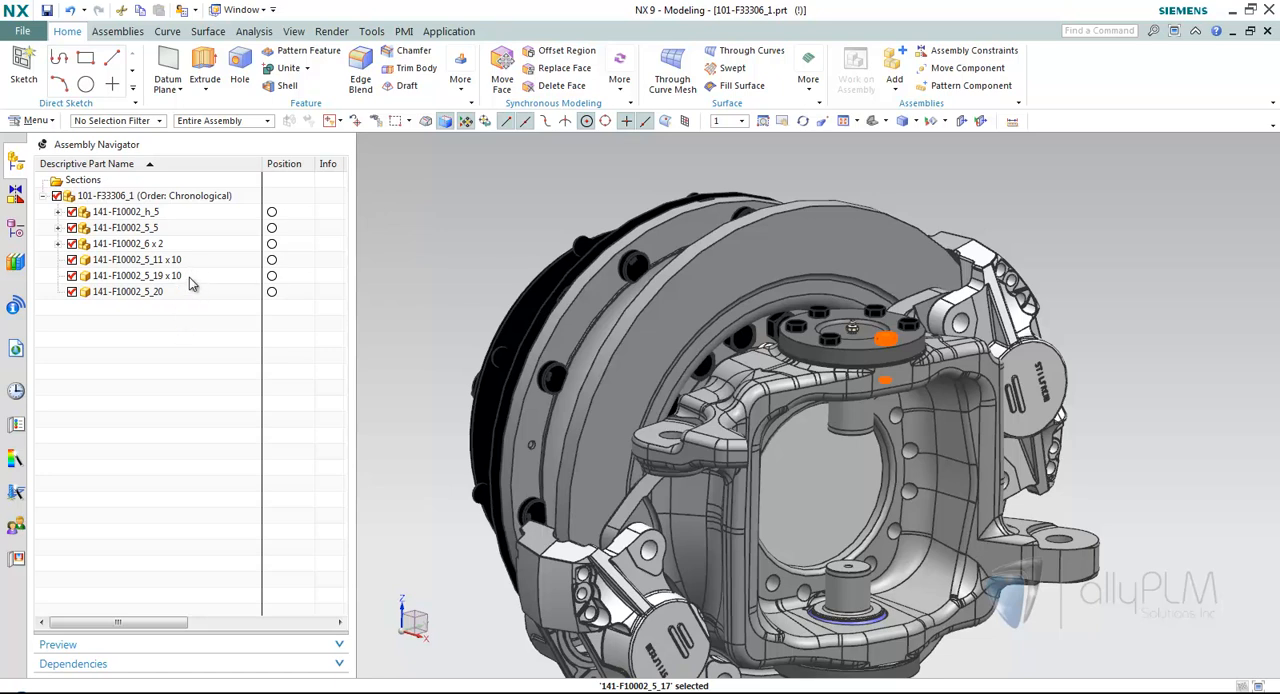
{"action": "scroll", "coordinate": [403, 243], "scroll_direction": "down", "scroll_amount": 3}
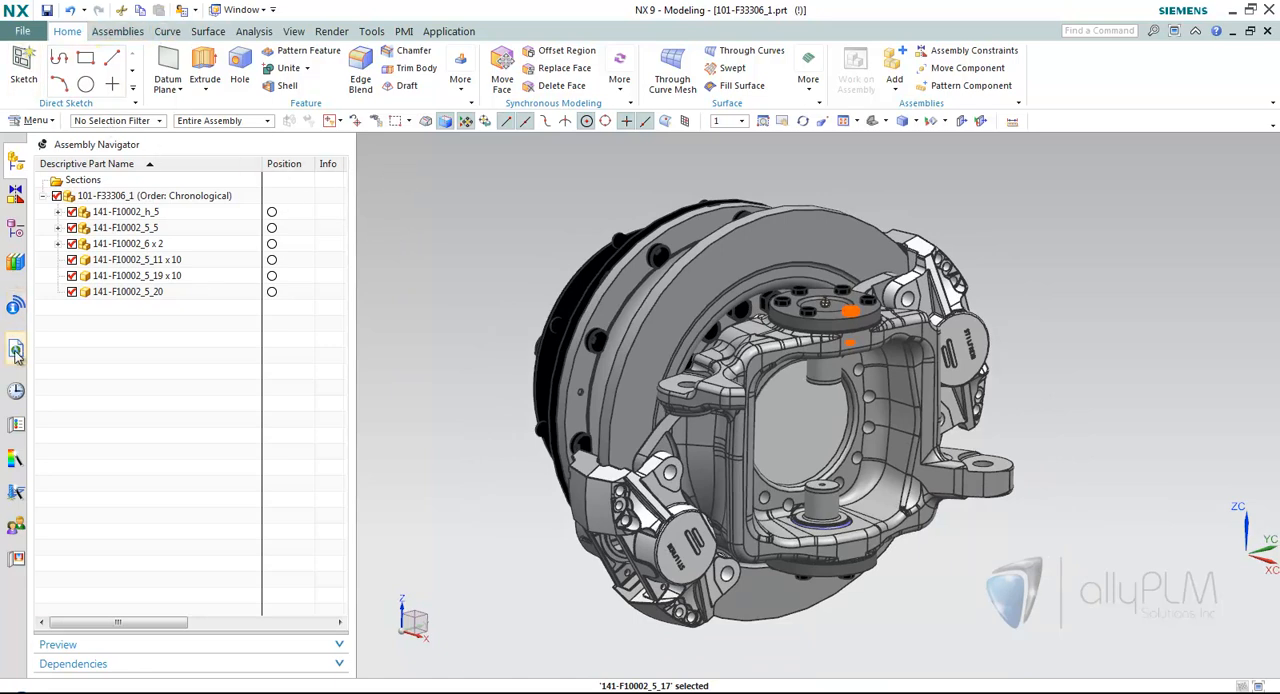
{"action": "left_click", "coordinate": [15, 390]}
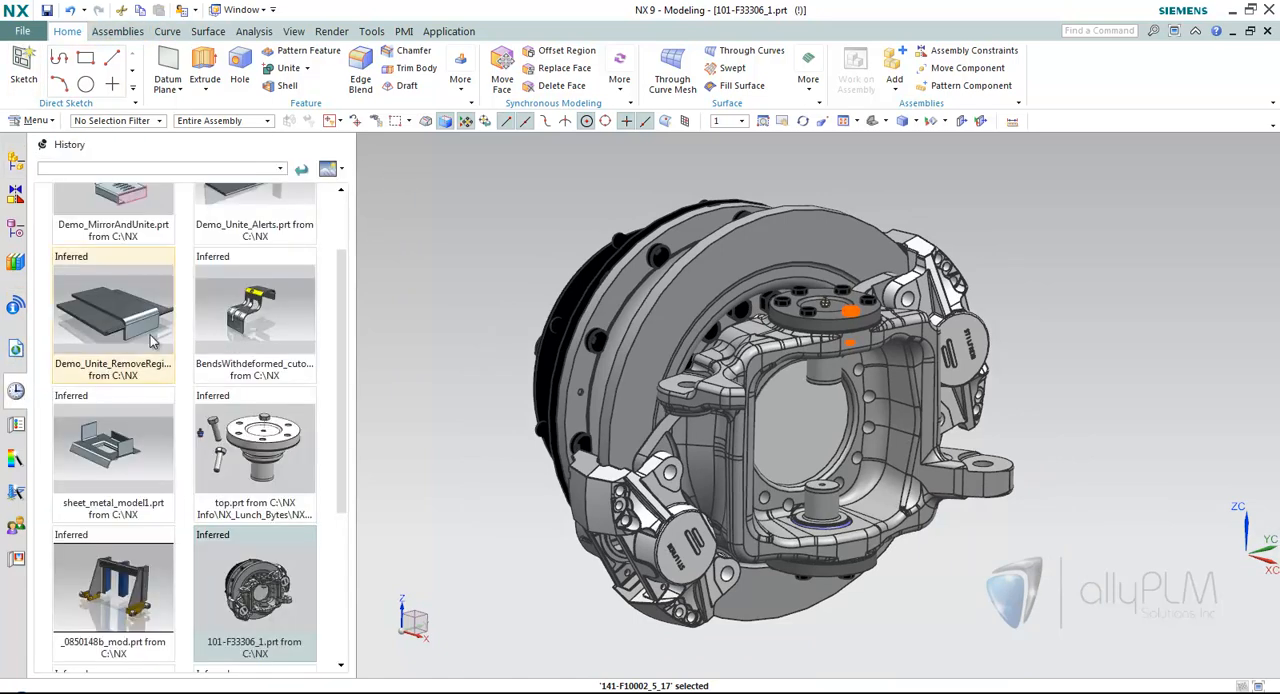
{"action": "scroll", "coordinate": [248, 585], "scroll_direction": "down", "scroll_amount": 1}
{"action": "left_click", "coordinate": [255, 585]}
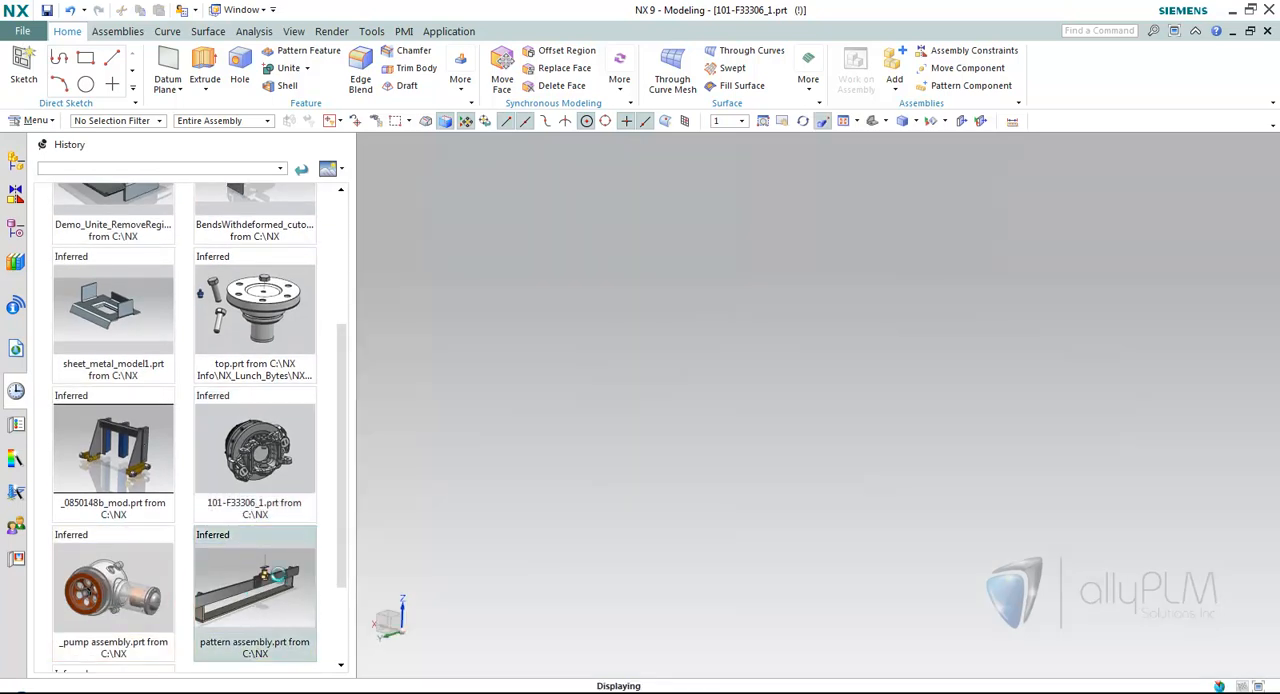
Start Pattern Component with its settings reset to defaults and use the Linear layout.
{"action": "middle_click_drag", "start_coordinate": [401, 243], "coordinate": [628, 273]}
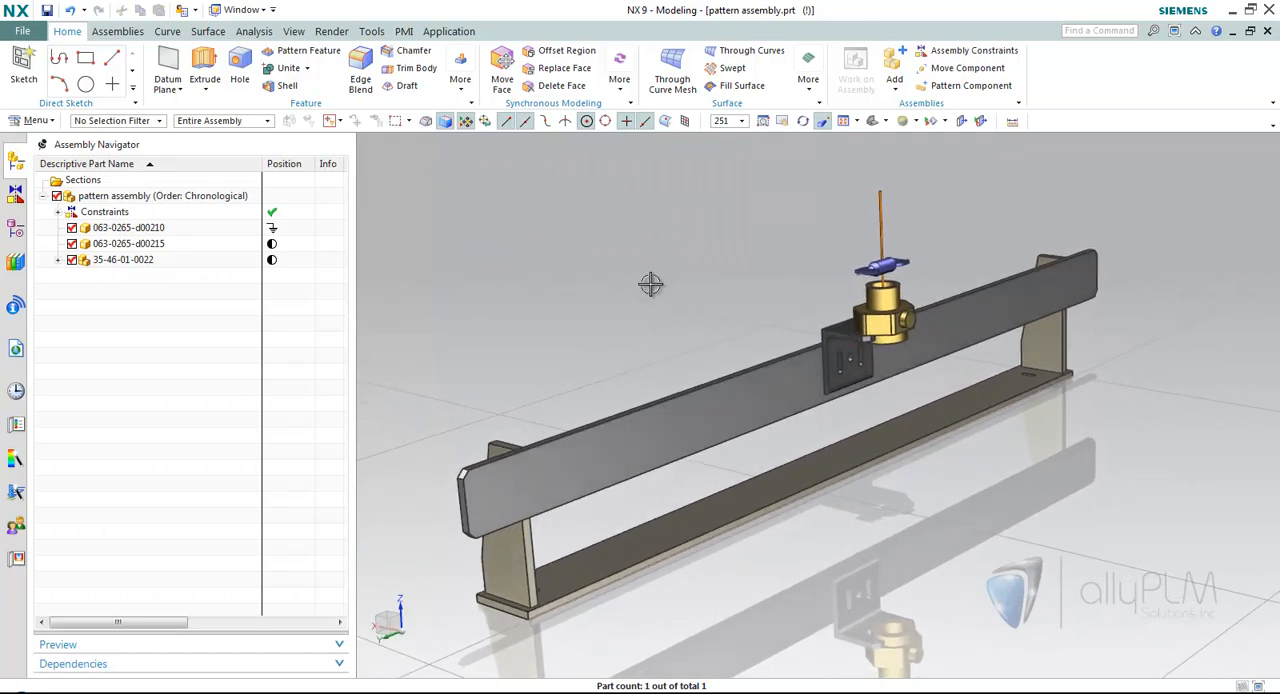
{"action": "left_click", "coordinate": [958, 88]}
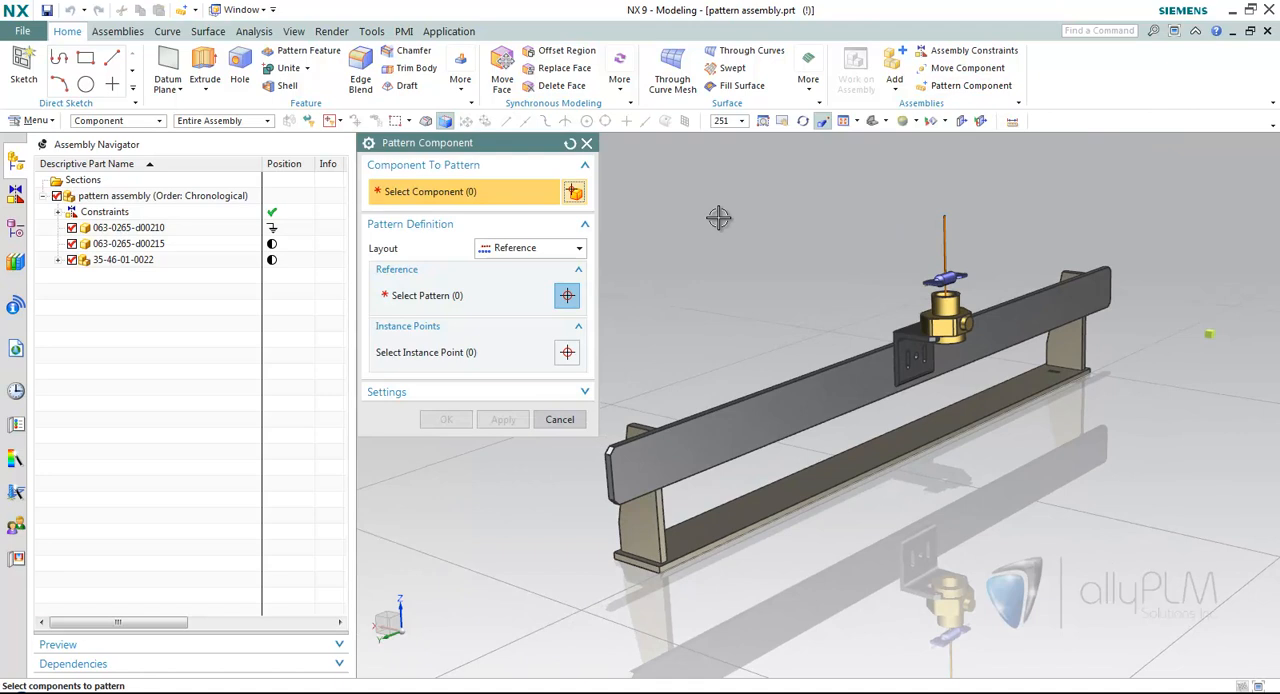
{"action": "left_click", "coordinate": [570, 143]}
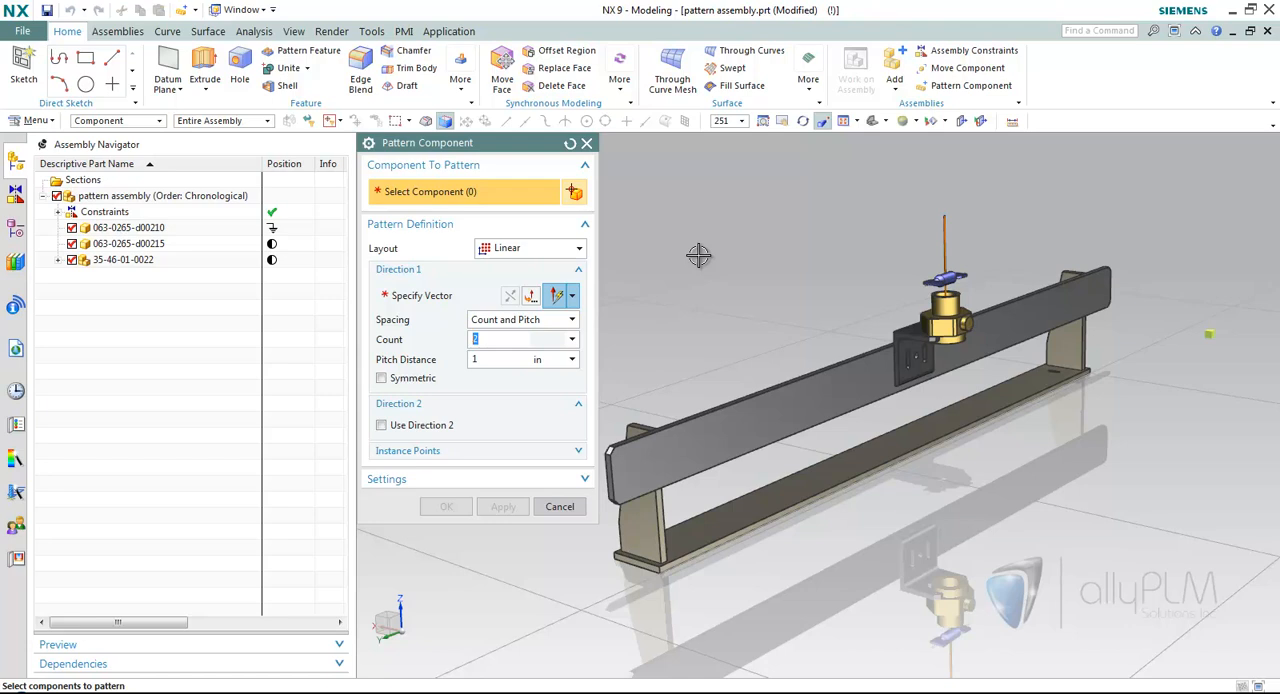
{"action": "left_click", "coordinate": [530, 249]}
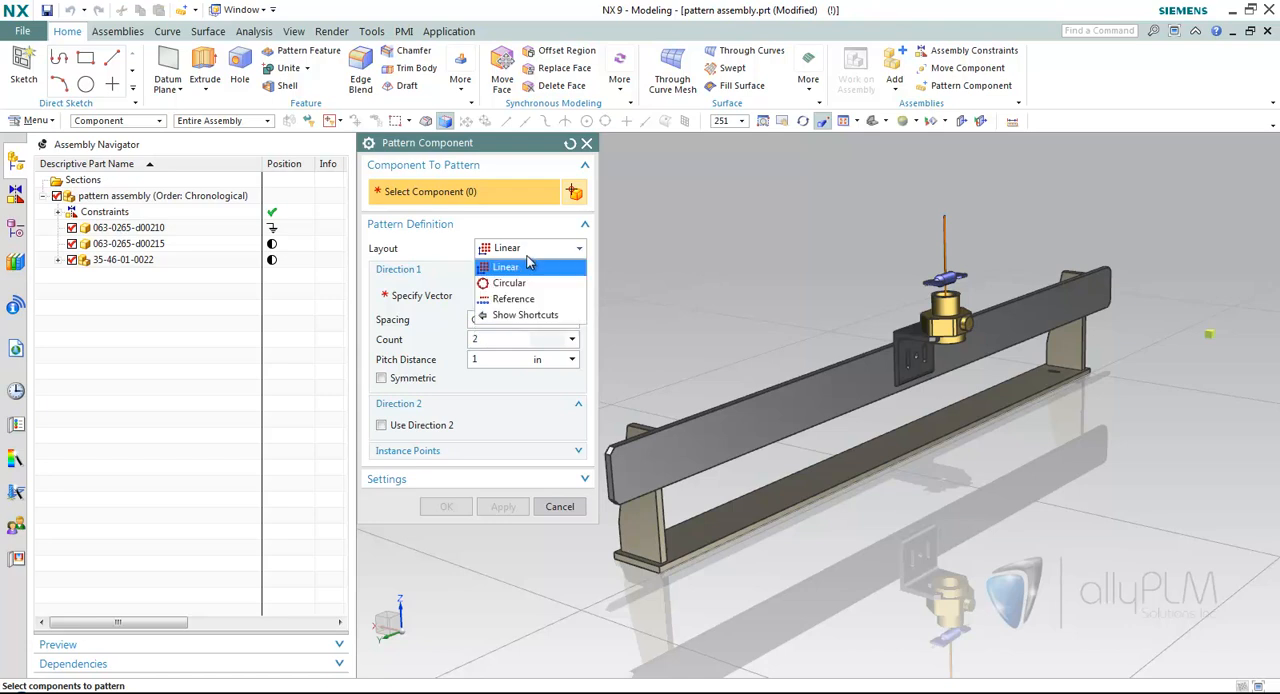
{"action": "left_click", "coordinate": [506, 267]}
Choose the 063-0265-d00215 bracket as the component to pattern and the X-axis along the rail as direction 1.
{"action": "left_click", "coordinate": [457, 298]}
{"action": "left_click", "coordinate": [461, 195]}
{"action": "middle_click_drag", "start_coordinate": [890, 368], "coordinate": [853, 356]}
{"action": "left_click", "coordinate": [925, 340]}
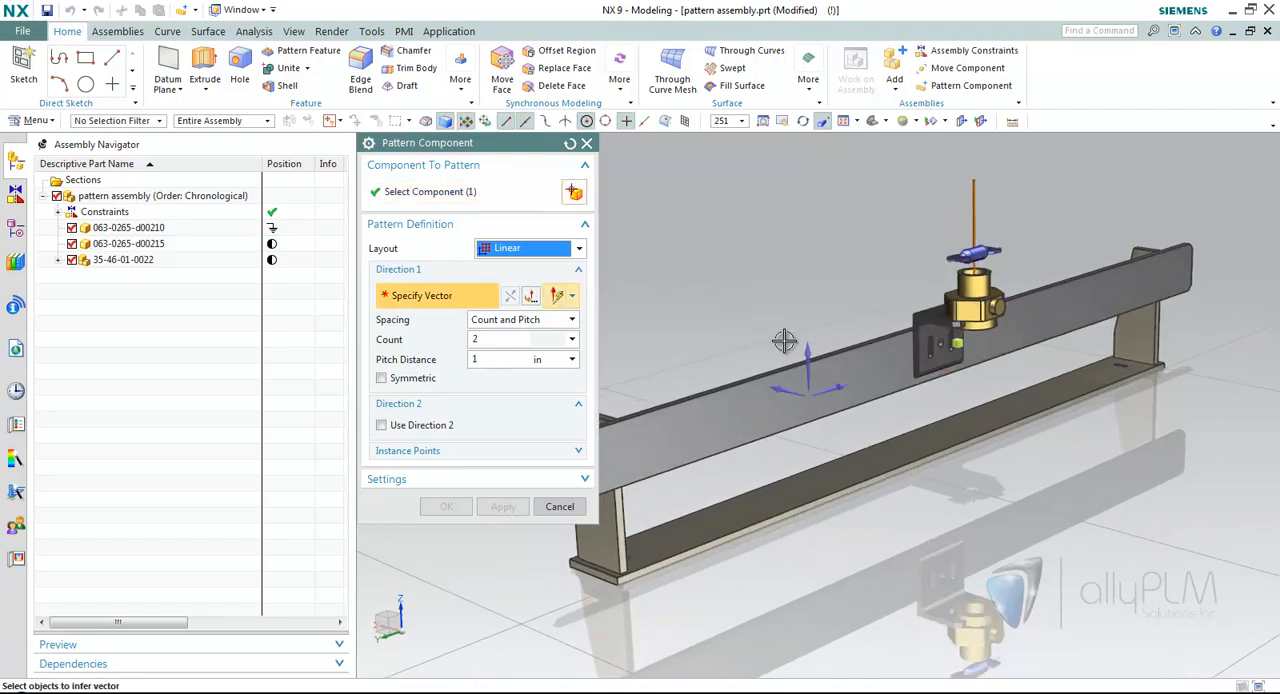
{"action": "left_click", "coordinate": [845, 384]}
Space the brackets by Count and Span with a count of 5 and a span distance of 25 in, and reverse the direction.
{"action": "scroll", "coordinate": [741, 258], "scroll_direction": "down", "scroll_amount": 1}
{"action": "left_click", "coordinate": [571, 320]}
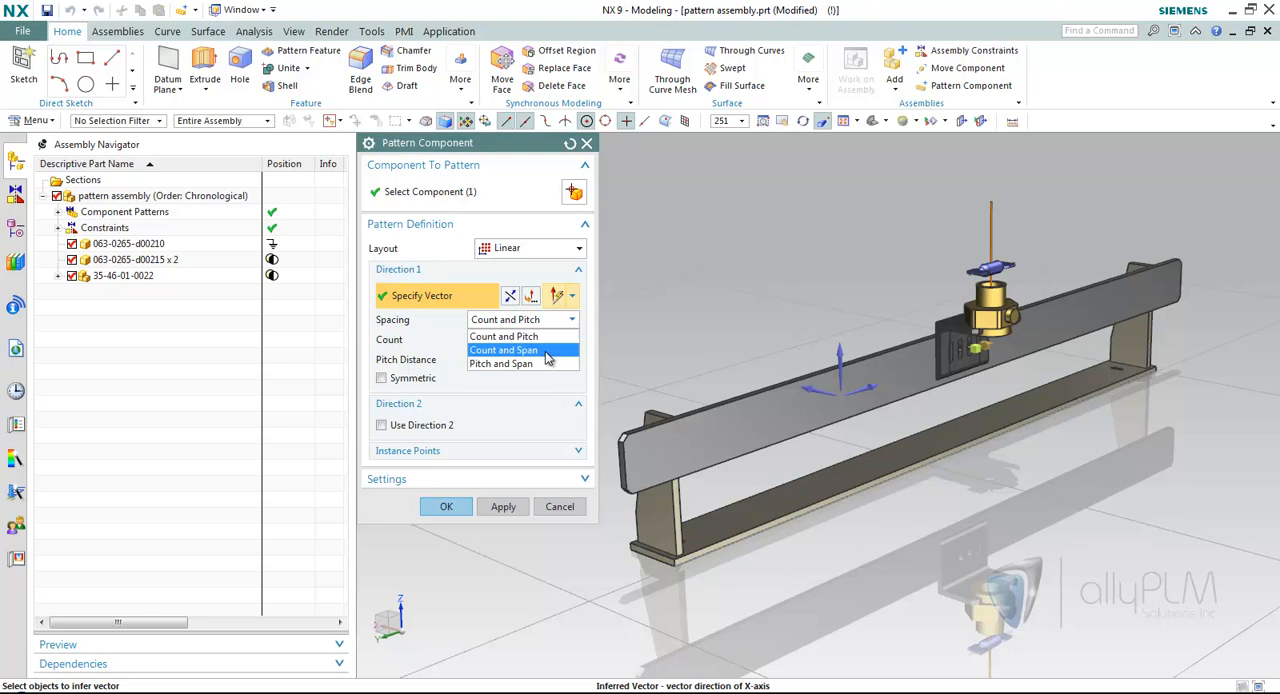
{"action": "left_click", "coordinate": [553, 350]}
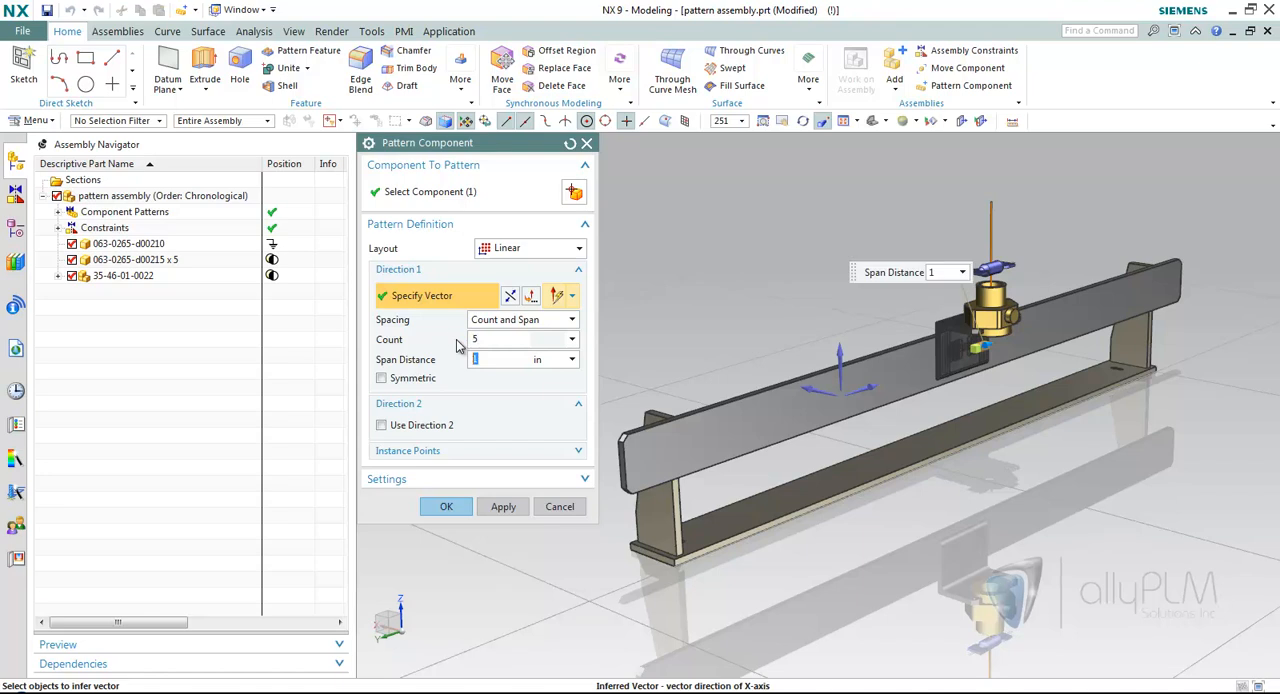
{"action": "key", "text": "Return"}
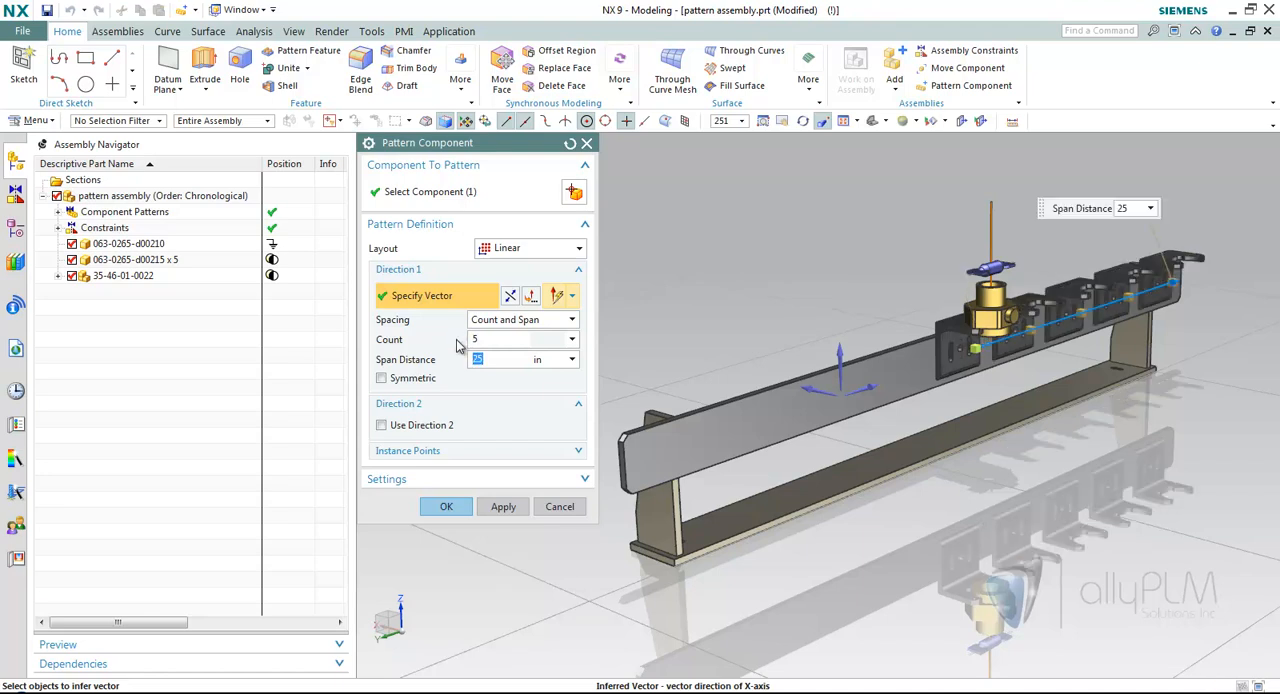
{"action": "left_click", "coordinate": [510, 297]}
Make the bracket pattern symmetric with a span distance of 25.5 in and a count of 4.
{"action": "middle_click_drag", "start_coordinate": [874, 492], "coordinate": [773, 432]}
{"action": "left_click", "coordinate": [392, 378]}
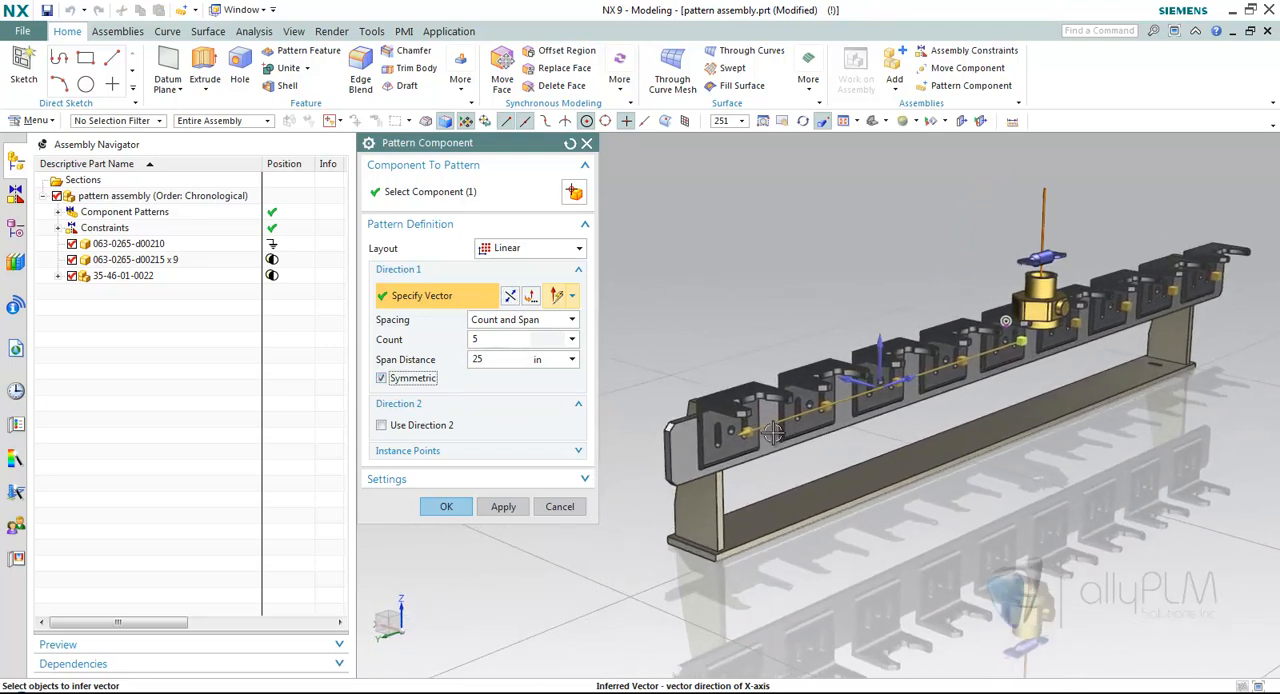
{"action": "left_click_drag", "start_coordinate": [769, 447], "coordinate": [746, 459]}
{"action": "left_click", "coordinate": [489, 342]}
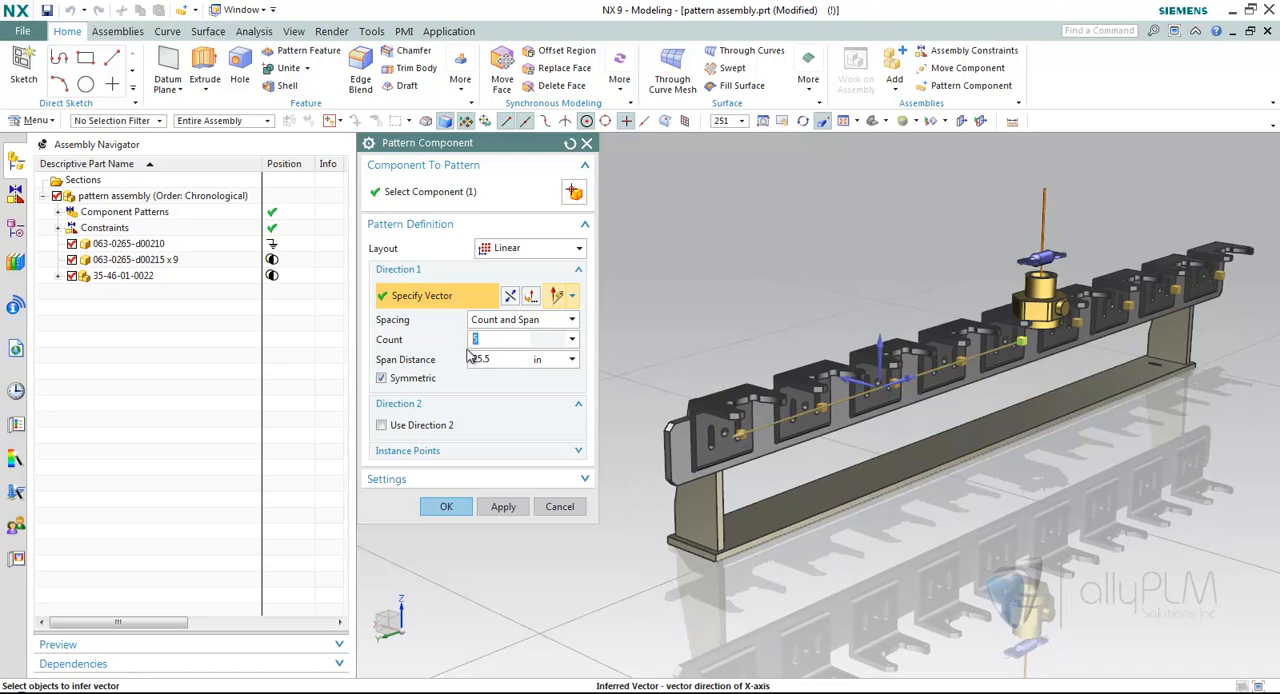
{"action": "type", "text": "4"}
{"action": "key", "text": "Return"}
Change the pattern spacing to Count and Pitch and stretch the pitch distance to 9 in.
{"action": "left_click", "coordinate": [505, 320]}
{"action": "left_click", "coordinate": [505, 337]}
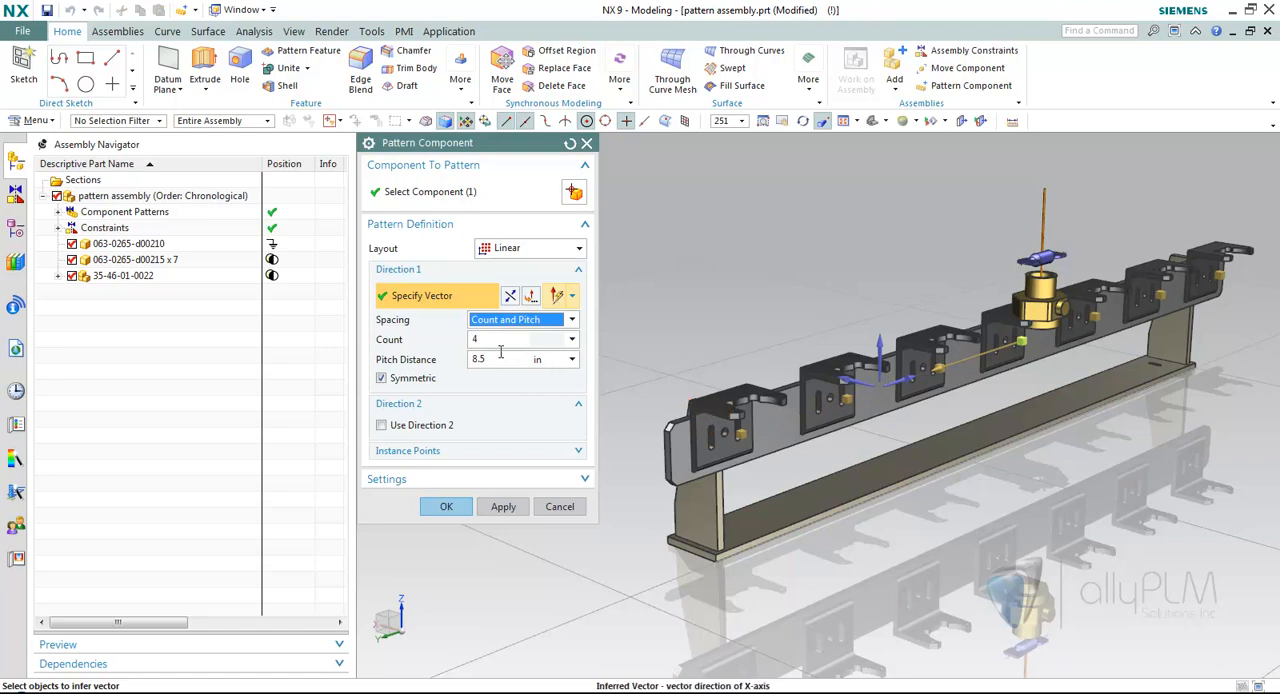
{"action": "middle_click_drag", "start_coordinate": [978, 366], "coordinate": [927, 375]}
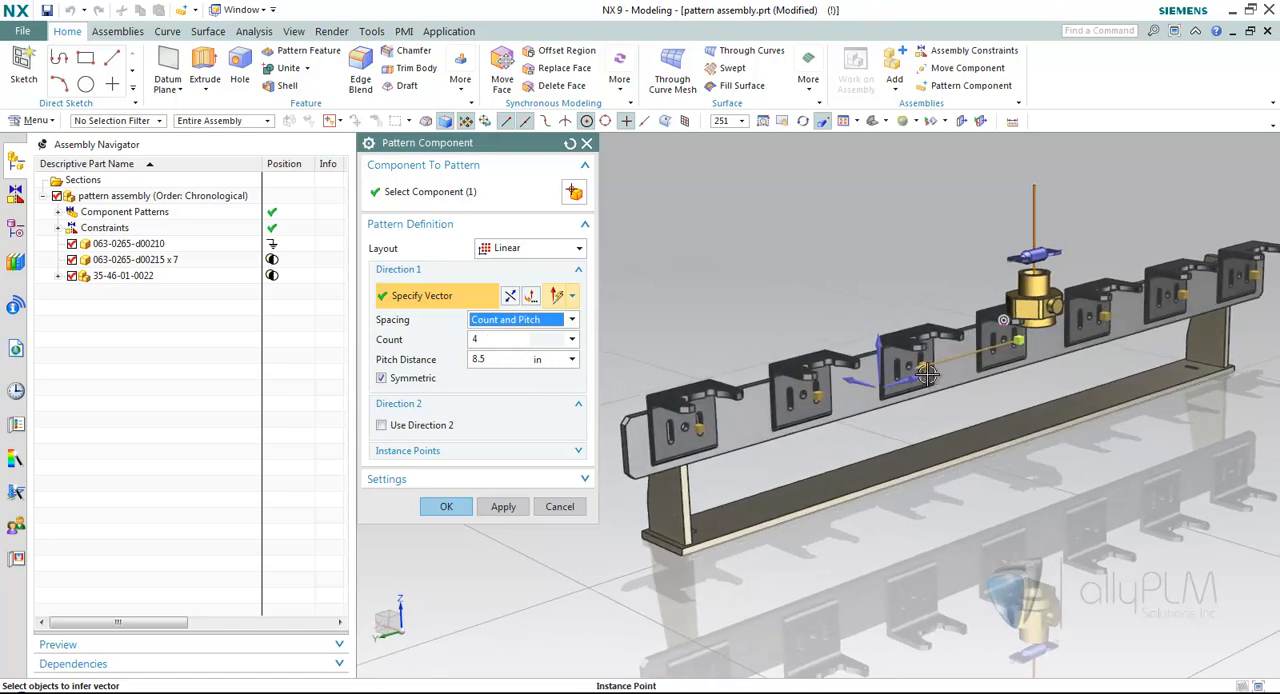
{"action": "mouse_move", "coordinate": [917, 368]}
{"action": "left_mouse_down"}
{"action": "mouse_move", "coordinate": [940, 363]}
{"action": "mouse_move", "coordinate": [906, 370]}
{"action": "left_mouse_up"}
Change the pattern spacing to Pitch and Span and stretch the span distance to 31.5 in.
{"action": "left_click", "coordinate": [520, 319]}
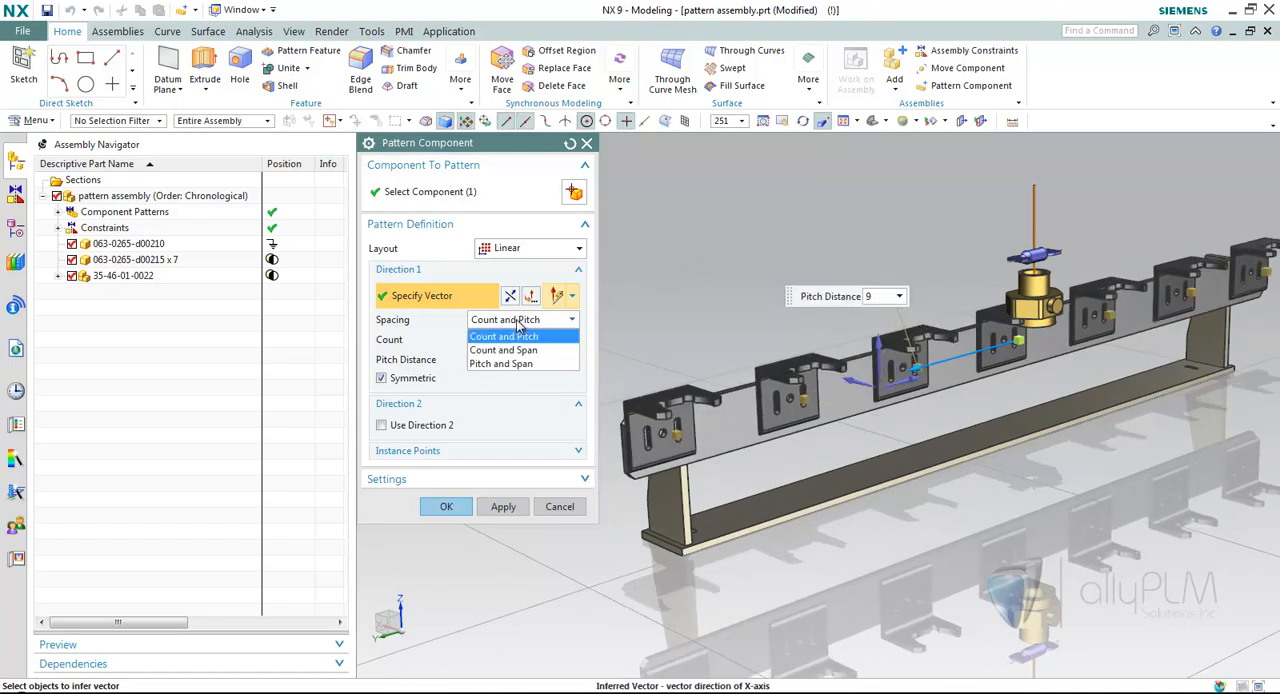
{"action": "left_click", "coordinate": [508, 364]}
{"action": "middle_click_drag", "start_coordinate": [692, 418], "coordinate": [738, 439]}
{"action": "left_click_drag", "start_coordinate": [715, 436], "coordinate": [685, 447]}
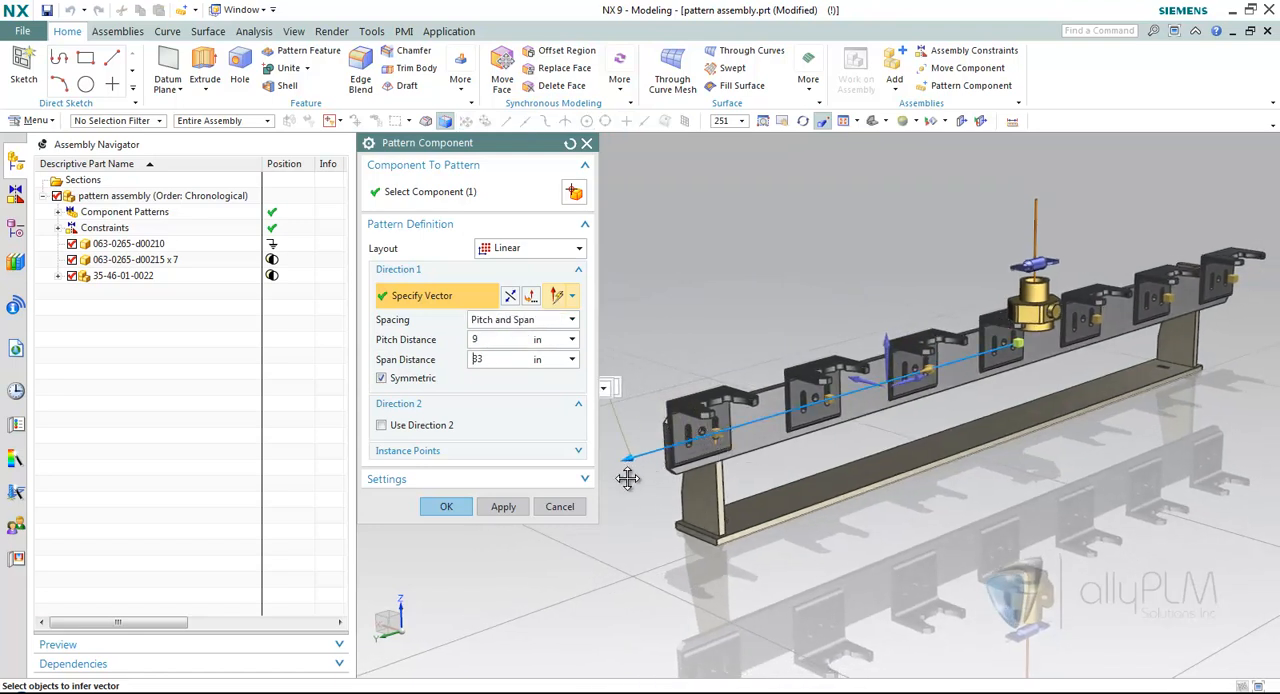
{"action": "middle_click_drag", "start_coordinate": [624, 488], "coordinate": [663, 497]}
{"action": "scroll", "coordinate": [665, 495], "scroll_direction": "down", "scroll_amount": 1}
{"action": "left_click_drag", "start_coordinate": [674, 483], "coordinate": [716, 490]}
{"action": "double_click", "coordinate": [489, 358]}
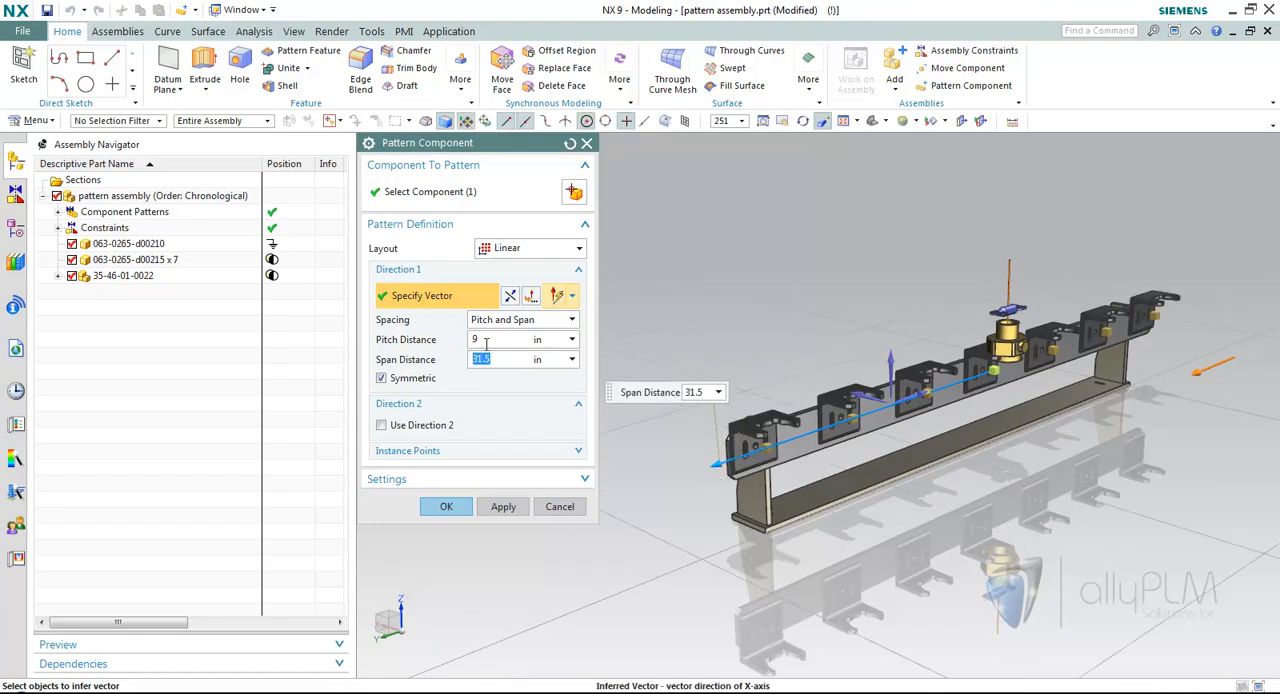
Enter a larger pitch distance for the bracket pattern within the same span.
{"action": "double_click", "coordinate": [485, 344]}
{"action": "middle_click_drag", "start_coordinate": [955, 398], "coordinate": [912, 388]}
{"action": "mouse_move", "coordinate": [896, 388]}
{"action": "left_mouse_down"}
{"action": "mouse_move", "coordinate": [852, 393]}
{"action": "mouse_move", "coordinate": [920, 391]}
{"action": "mouse_move", "coordinate": [850, 392]}
{"action": "mouse_move", "coordinate": [875, 390]}
{"action": "left_mouse_up"}
Space the brackets by Count and Span with a count of 4 and a span distance of 25 in, and create the pattern.
{"action": "left_click", "coordinate": [505, 320]}
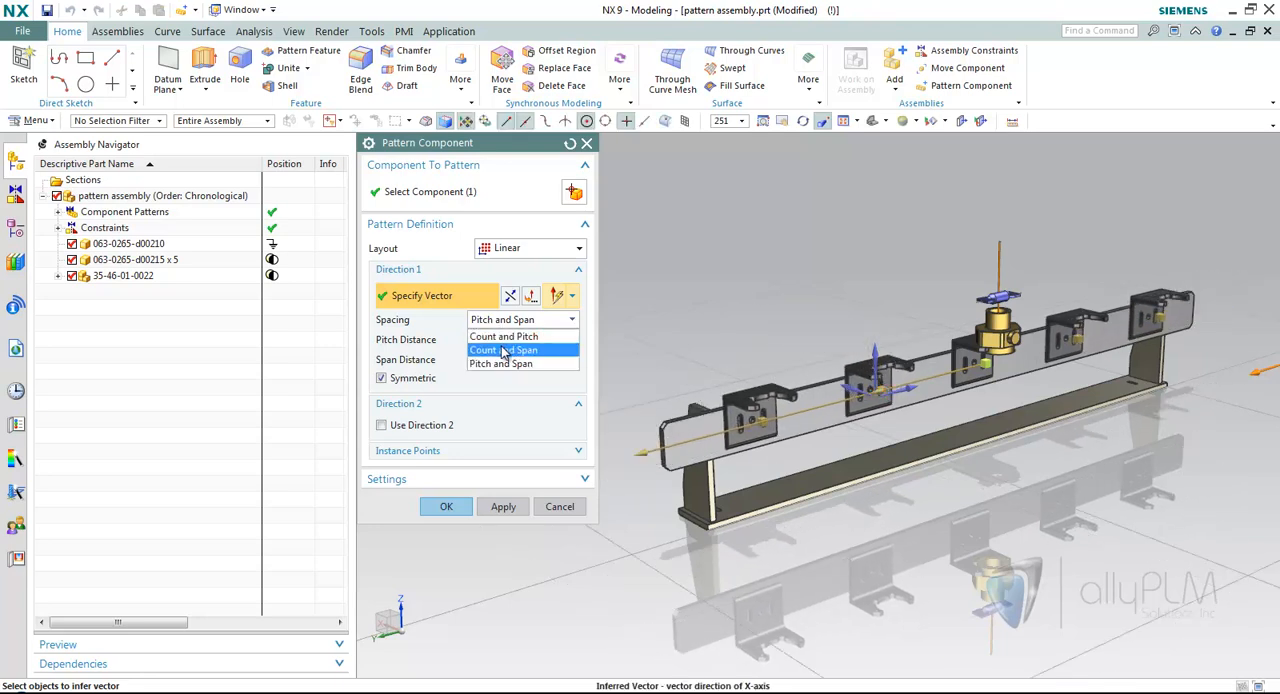
{"action": "left_click", "coordinate": [504, 350]}
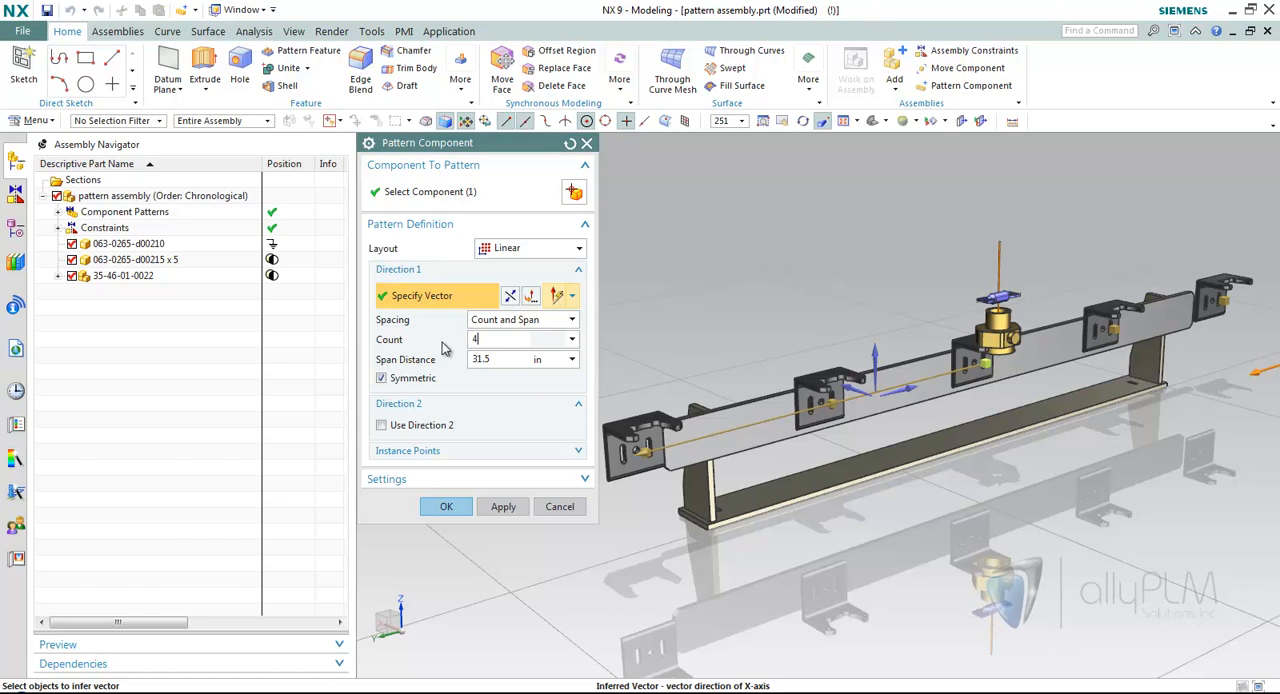
{"action": "key", "text": "Tab"}
{"action": "type", "text": "25"}
{"action": "key", "text": "Return"}
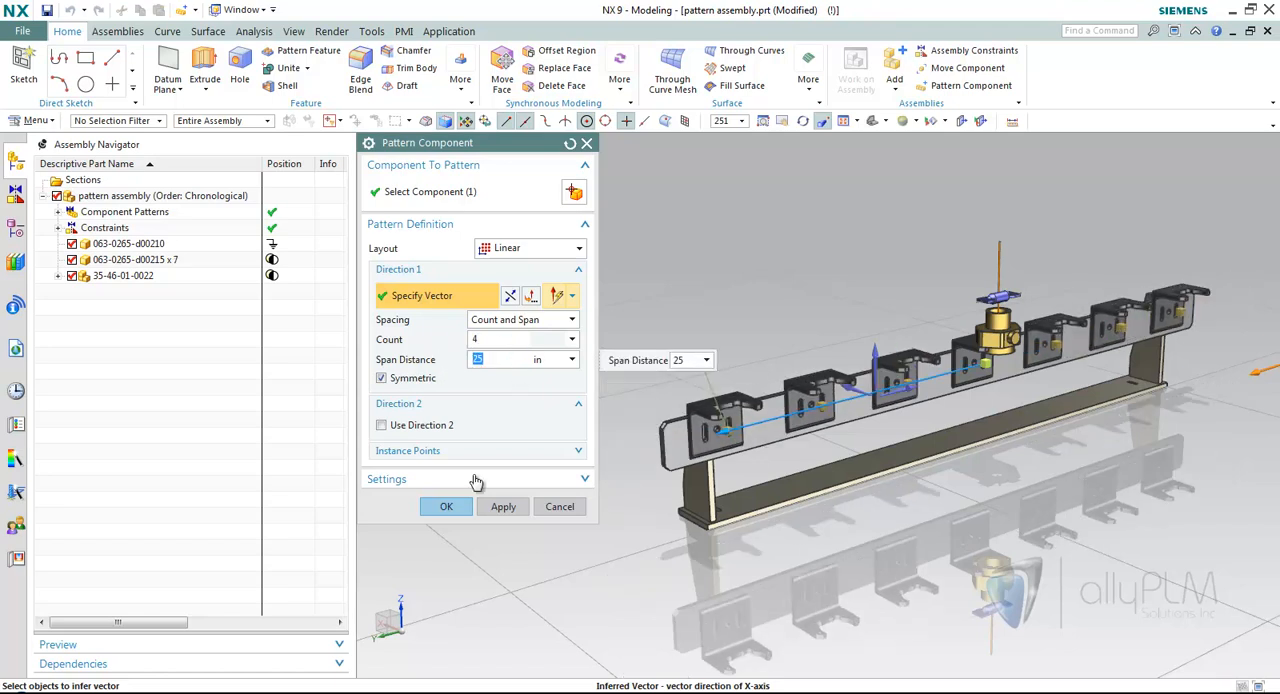
{"action": "left_click", "coordinate": [446, 507]}
Edit the linear bracket pattern and clock the second bracket from the rail's near end by 1.5 in along direction 1.
{"action": "middle_click_drag", "start_coordinate": [634, 266], "coordinate": [534, 207]}
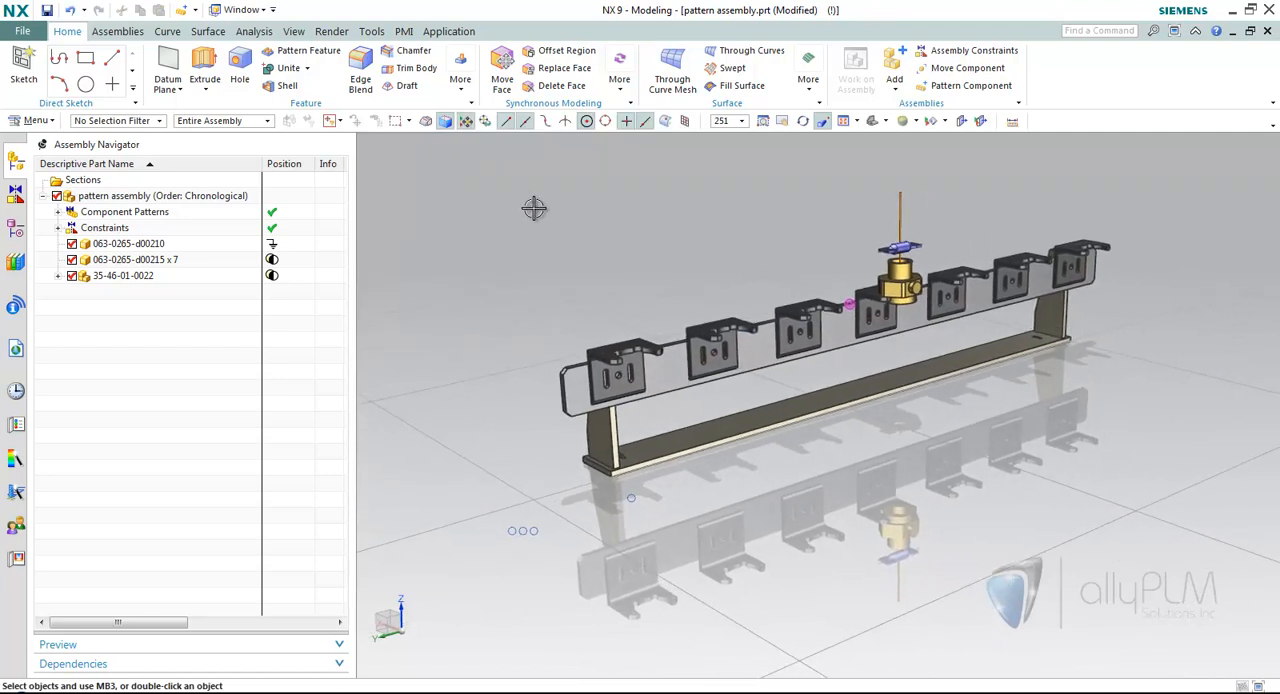
{"action": "left_click", "coordinate": [57, 212]}
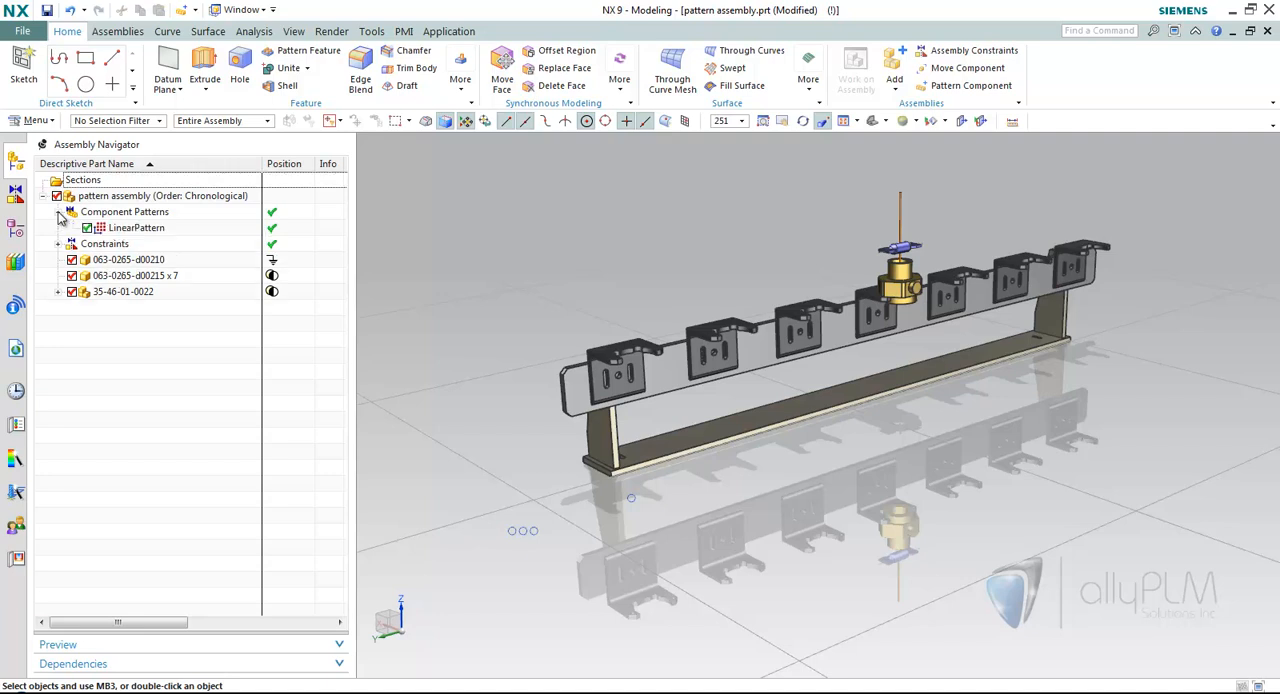
{"action": "left_click", "coordinate": [130, 230]}
{"action": "right_click", "coordinate": [130, 235]}
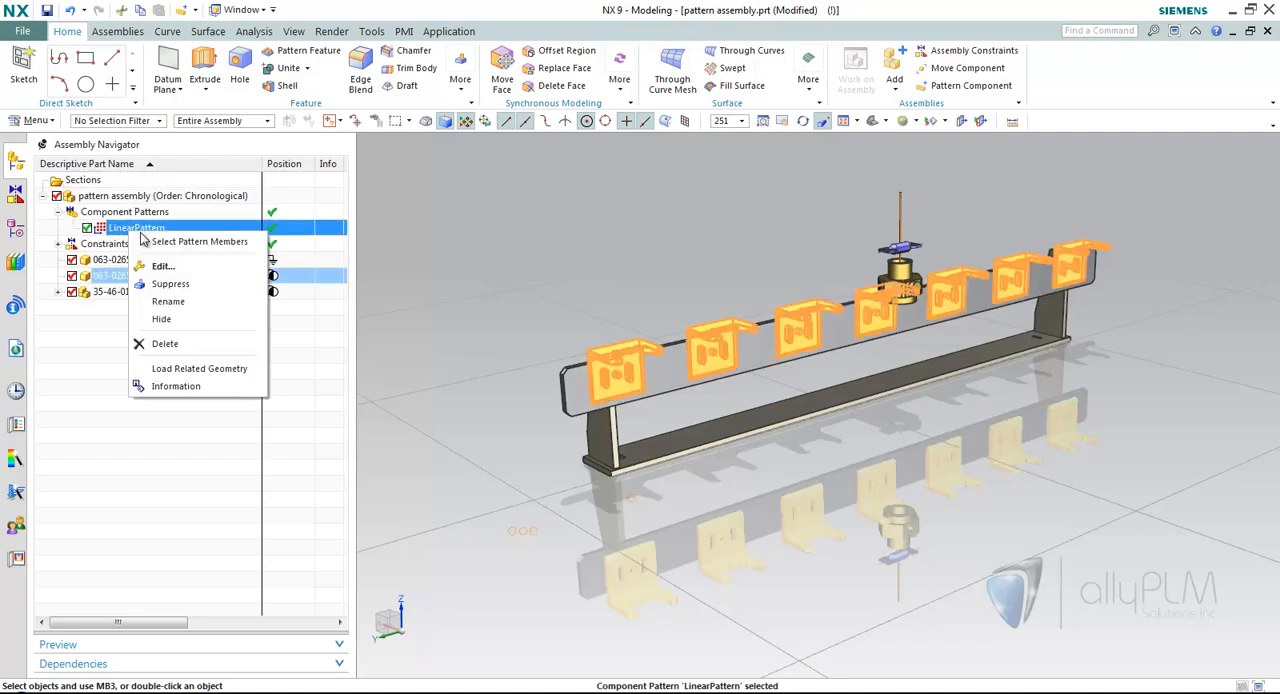
{"action": "left_click", "coordinate": [162, 266]}
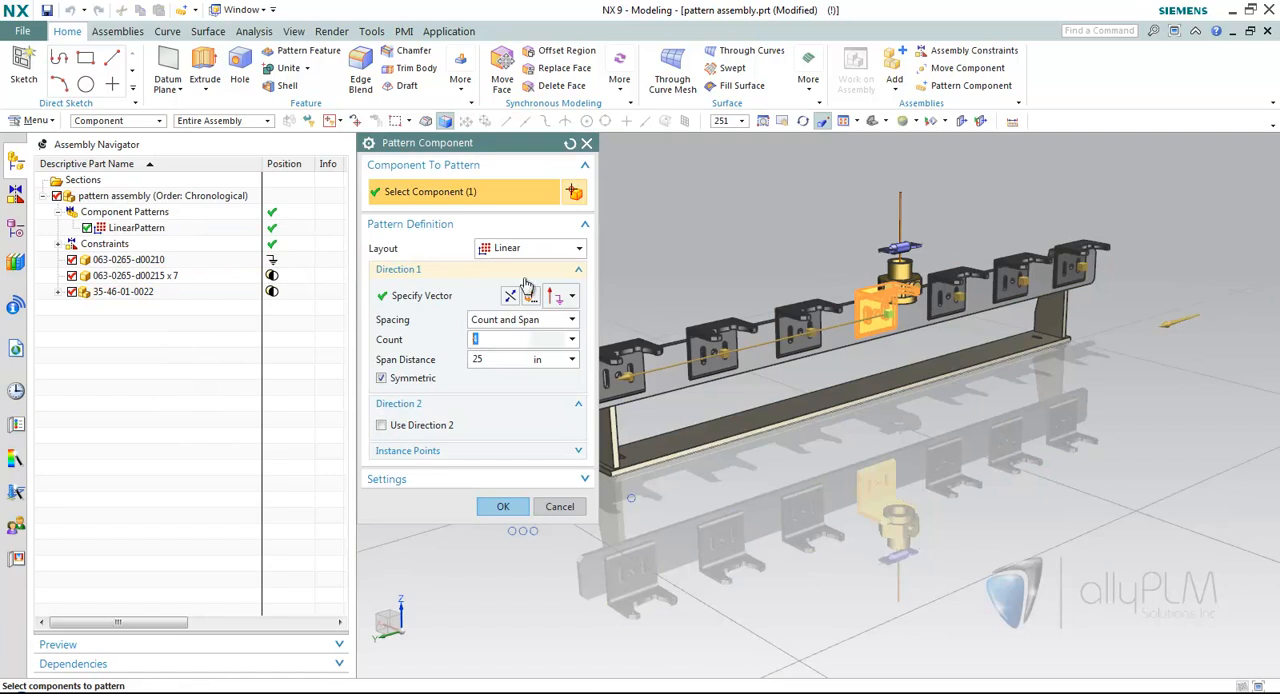
{"action": "right_click", "coordinate": [838, 364]}
{"action": "left_click", "coordinate": [873, 392]}
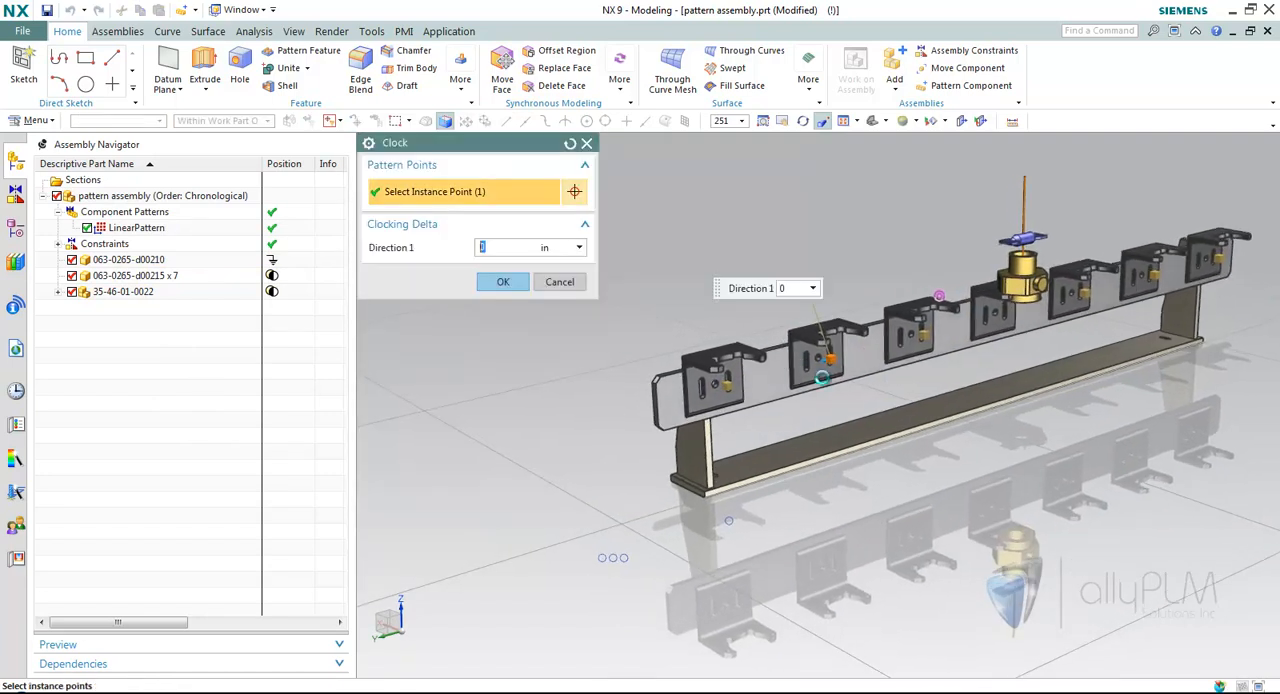
{"action": "scroll", "coordinate": [830, 370], "scroll_direction": "up", "scroll_amount": 3}
{"action": "left_click_drag", "start_coordinate": [828, 369], "coordinate": [806, 376]}
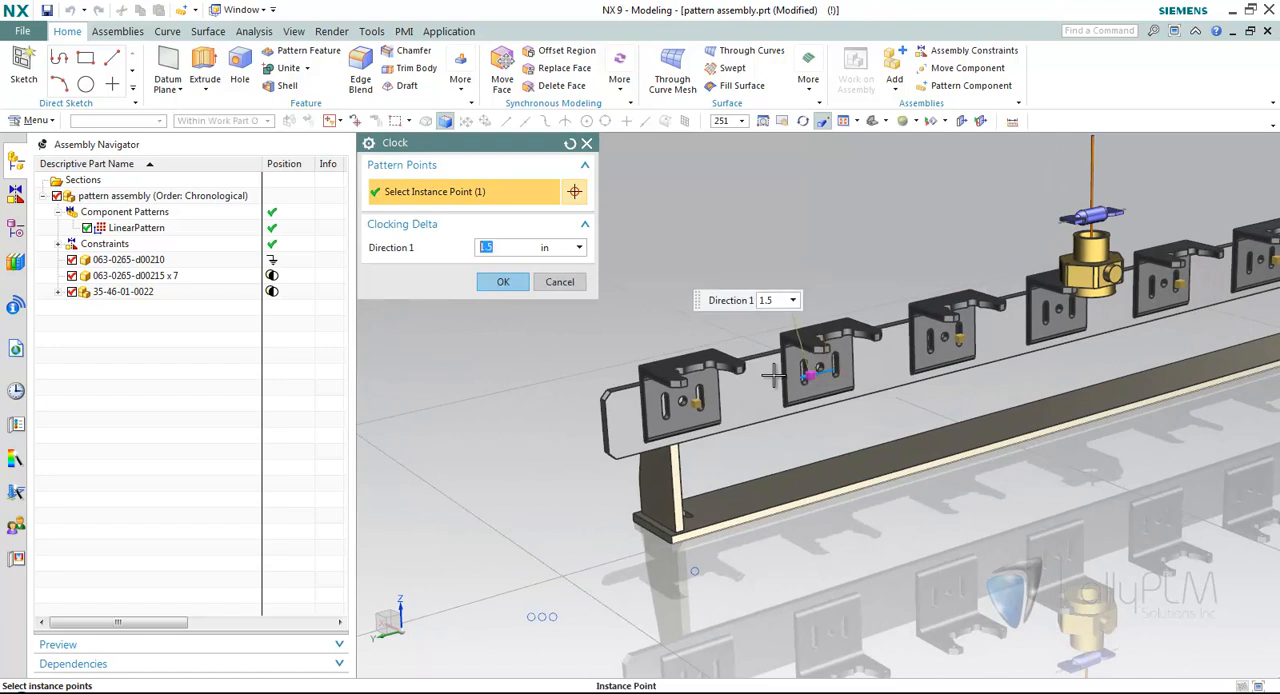
{"action": "left_click", "coordinate": [487, 285]}
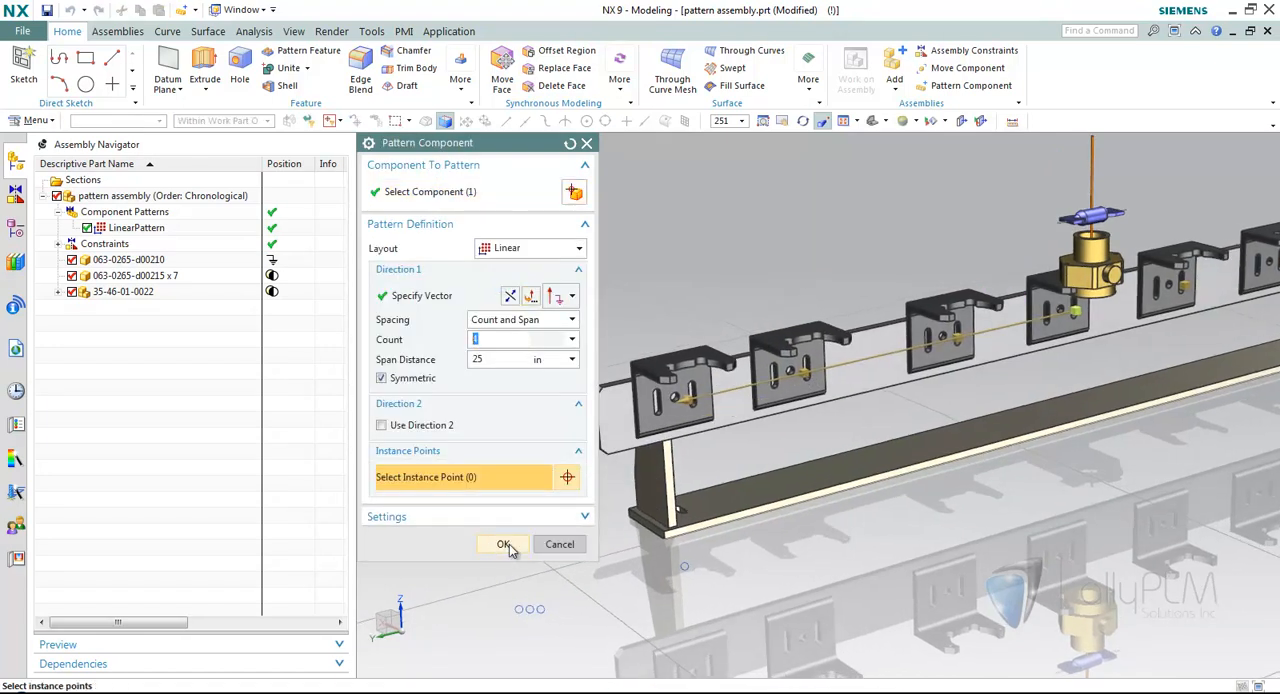
{"action": "left_click", "coordinate": [504, 544]}
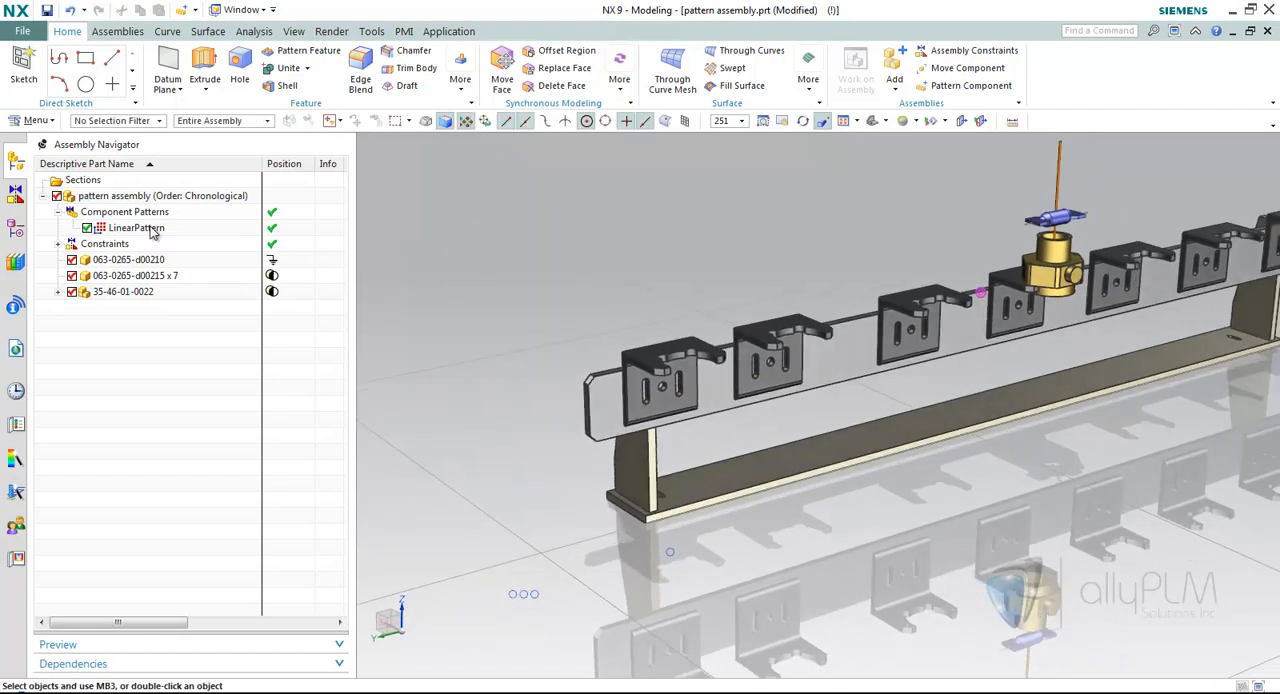
{"action": "left_click", "coordinate": [140, 228]}
{"action": "right_click", "coordinate": [145, 230]}
{"action": "left_click", "coordinate": [177, 258]}
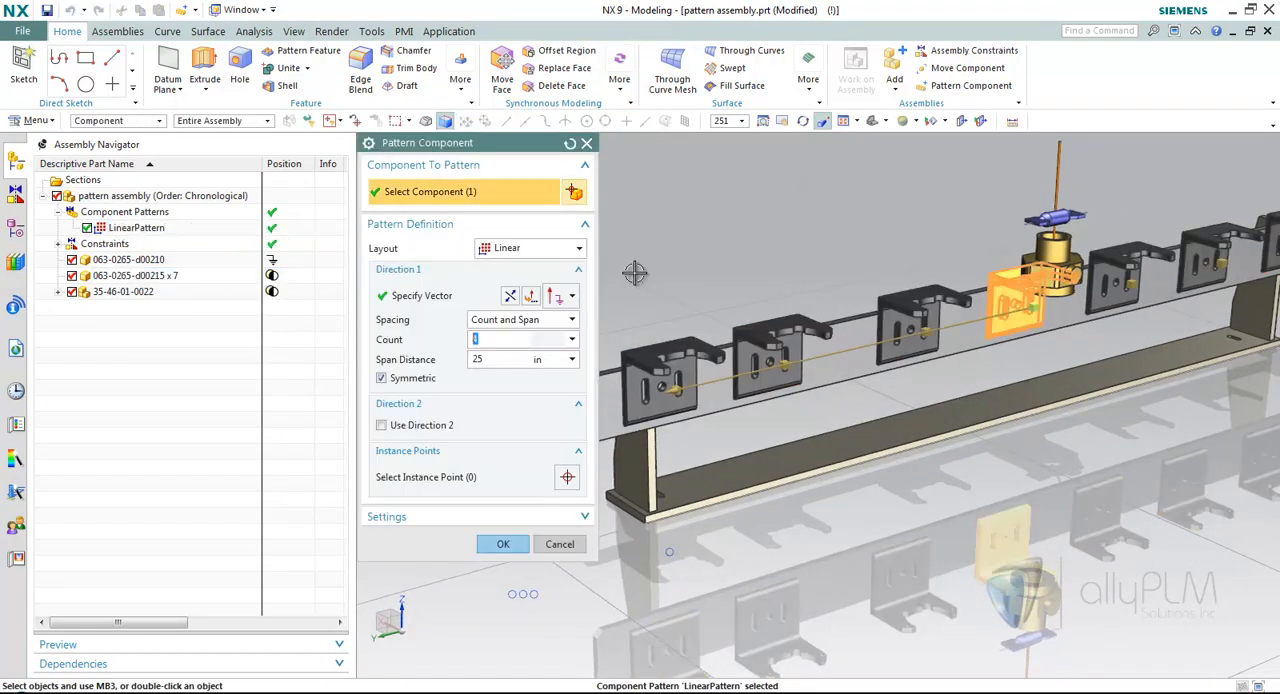
{"action": "left_click", "coordinate": [136, 292]}
{"action": "left_click", "coordinate": [1068, 352]}
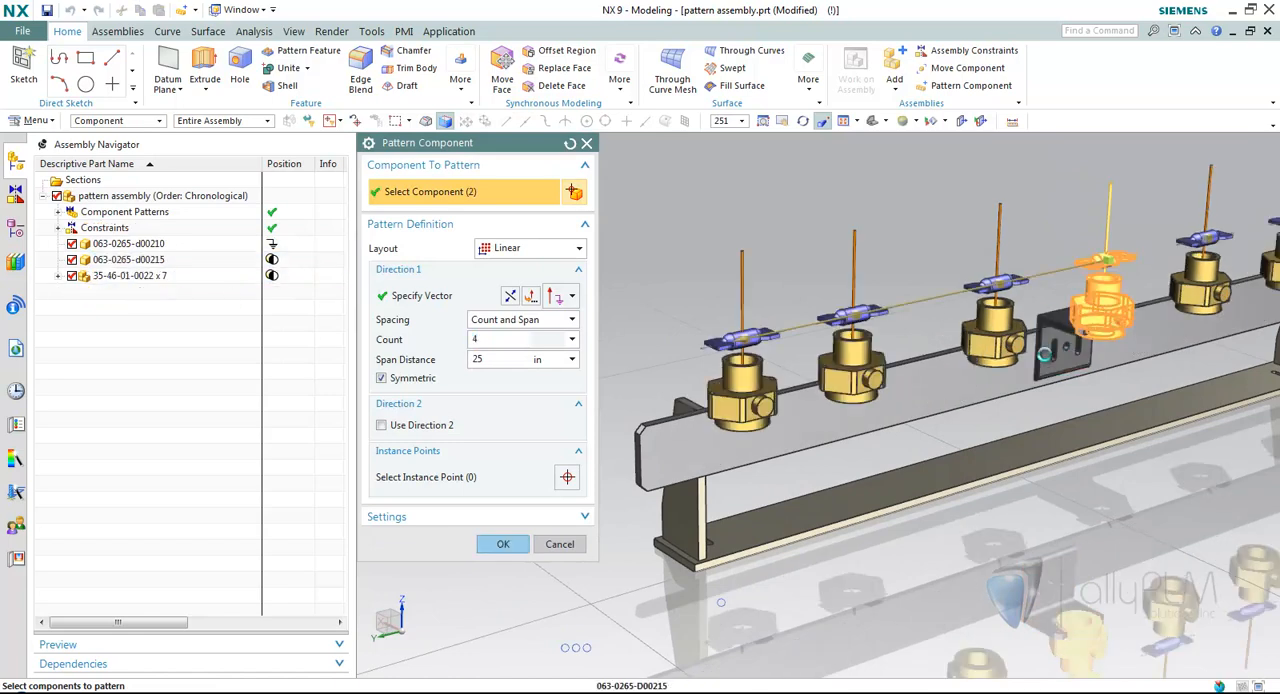
{"action": "scroll", "coordinate": [1000, 375], "scroll_direction": "down", "scroll_amount": 3}
{"action": "scroll", "coordinate": [920, 386], "scroll_direction": "up", "scroll_amount": 4}
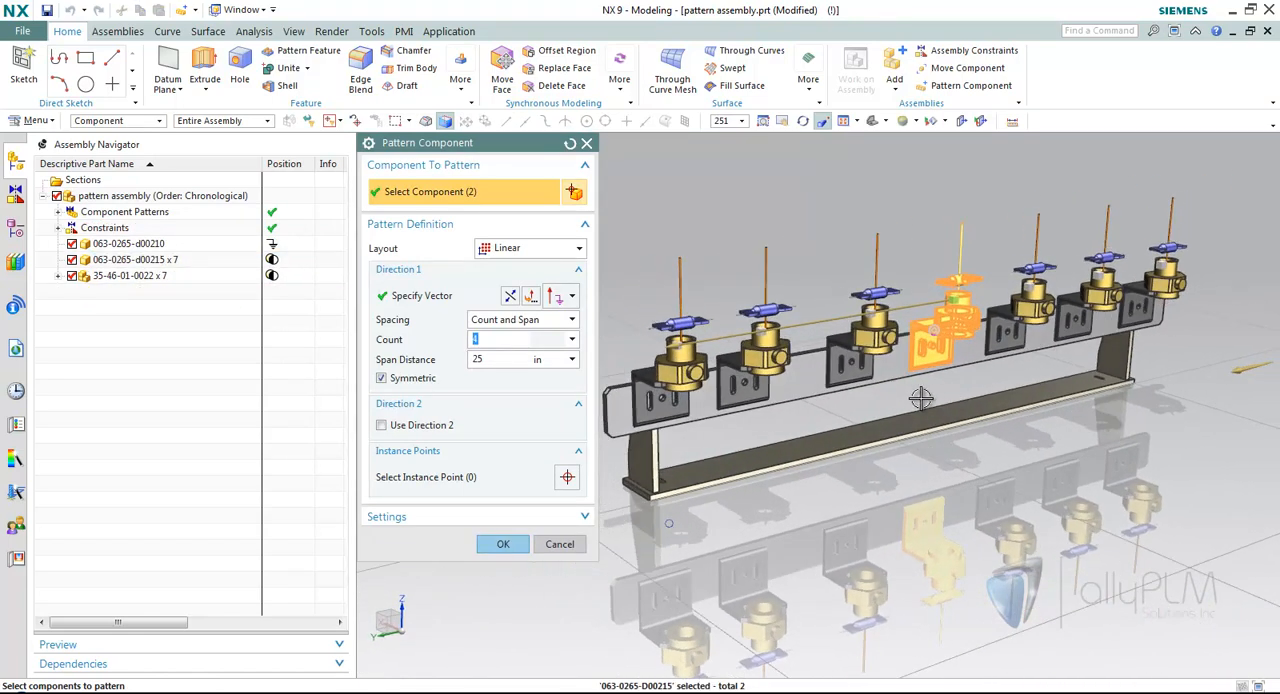
Unclock the shifted second instance and accept the edited pattern.
{"action": "right_click", "coordinate": [860, 316]}
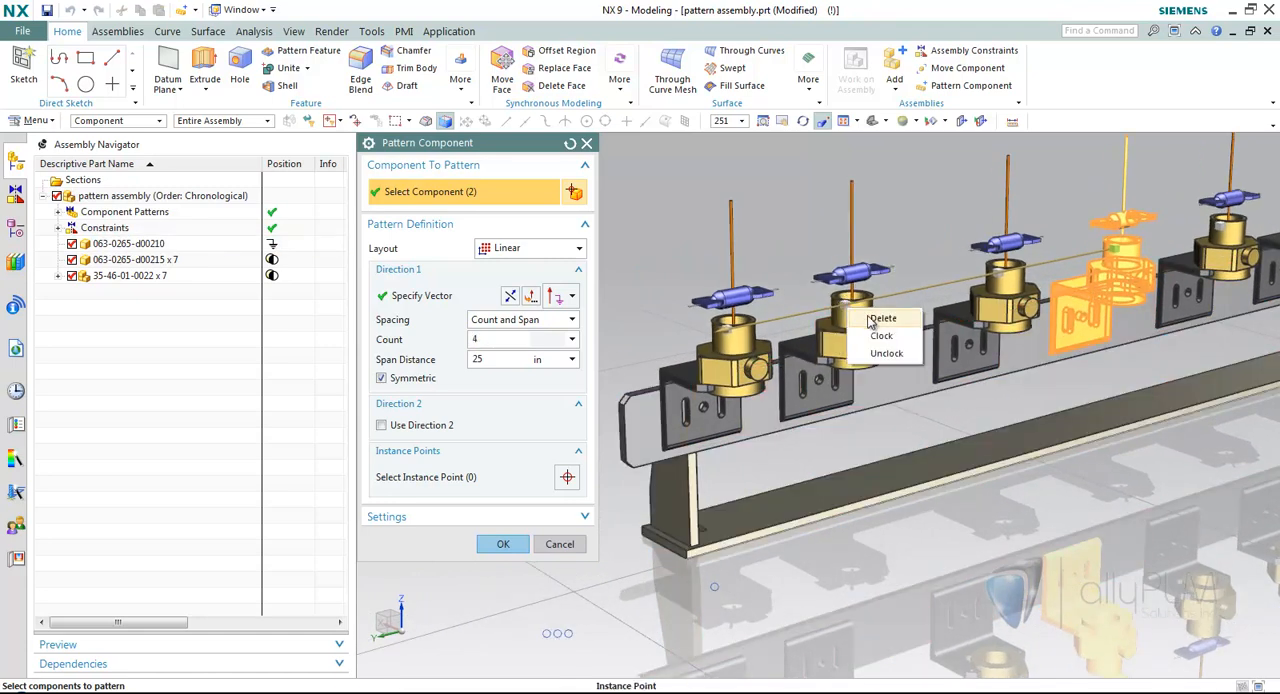
{"action": "left_click", "coordinate": [889, 354]}
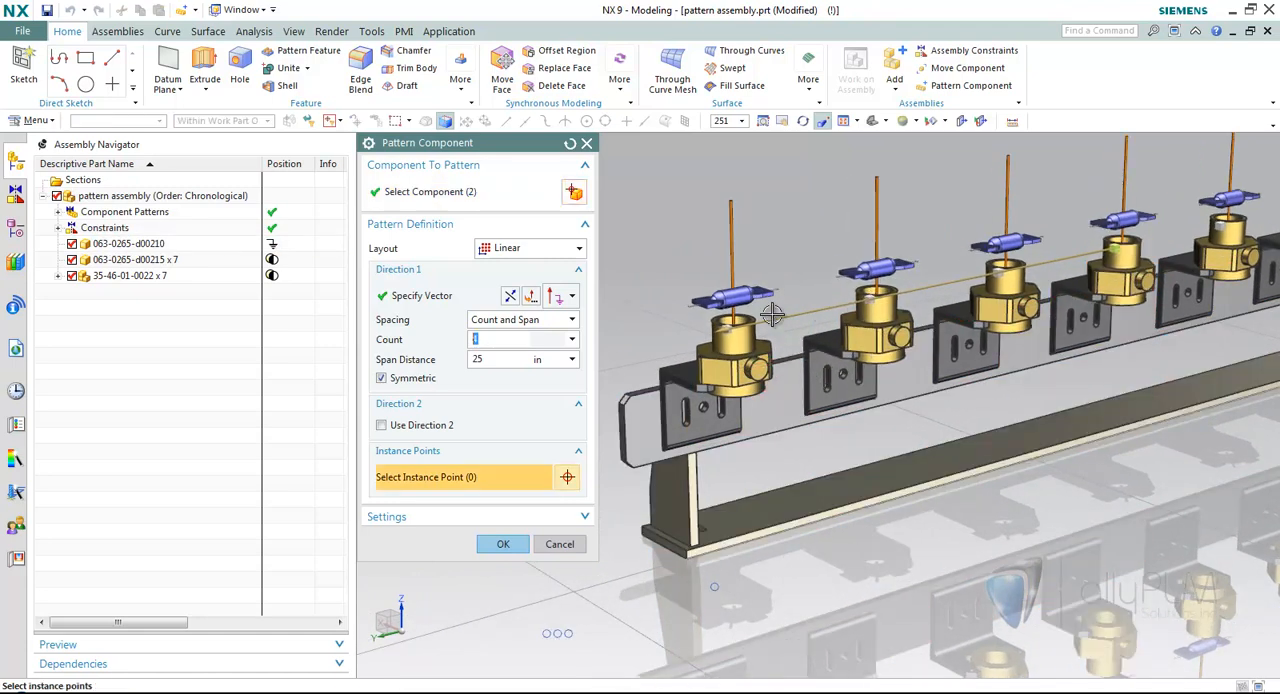
{"action": "left_click", "coordinate": [505, 545]}
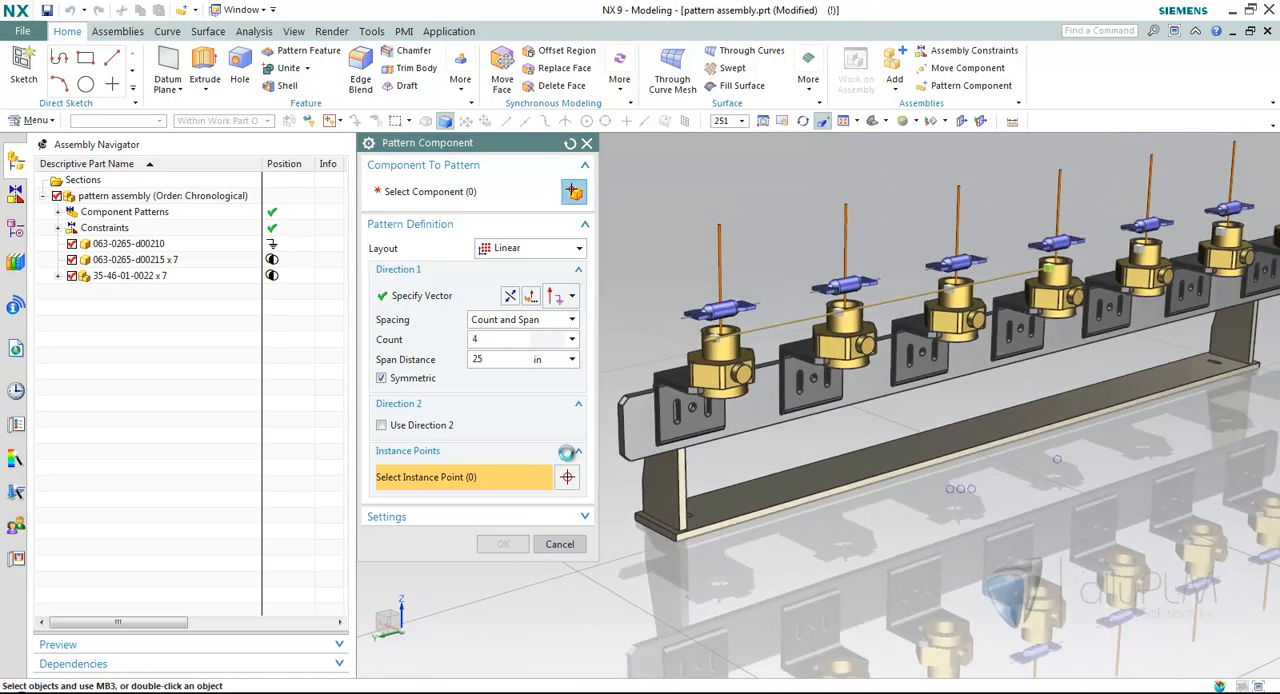
Add a Distance constraint of 2 in between one bracket's top face and the valve mounted on it.
{"action": "left_click", "coordinate": [966, 51]}
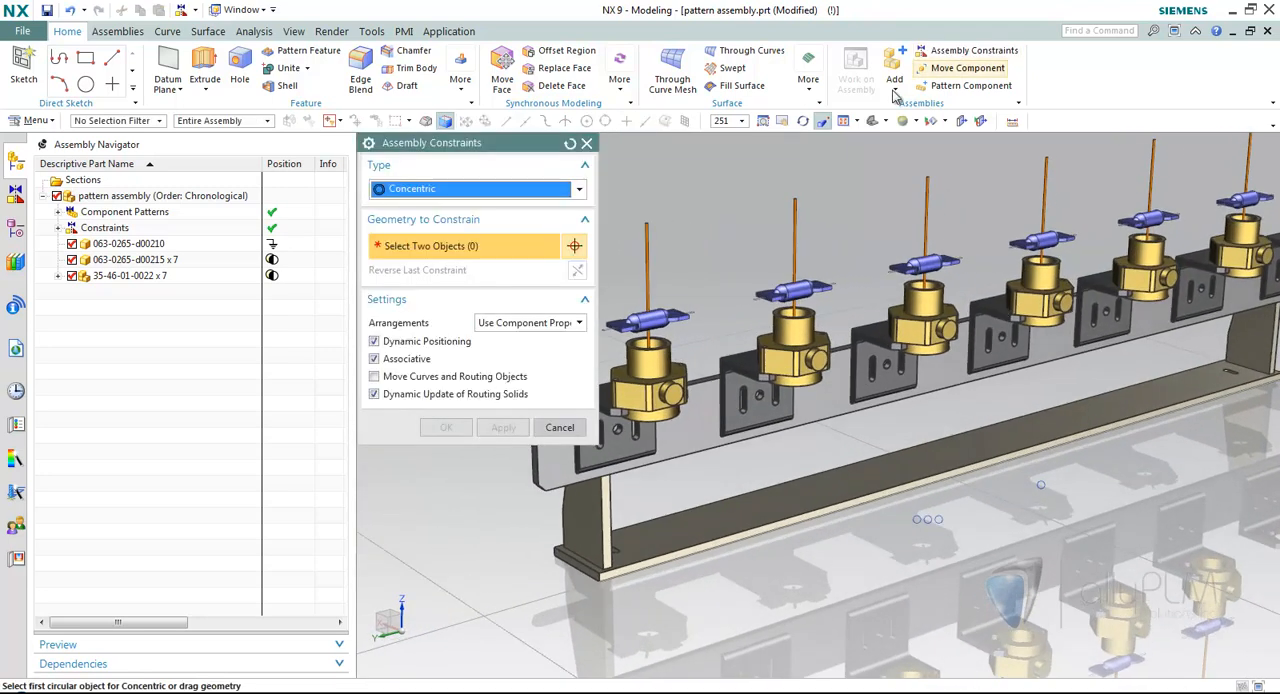
{"action": "left_click", "coordinate": [500, 189]}
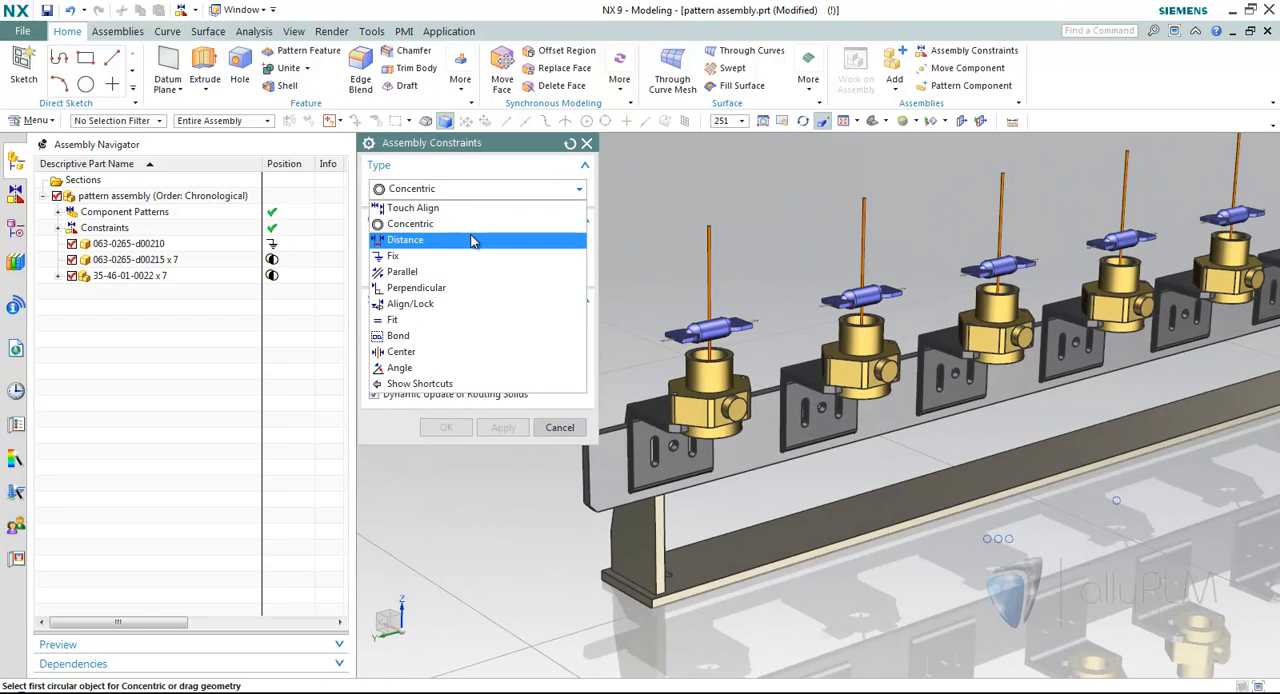
{"action": "left_click", "coordinate": [476, 240]}
{"action": "scroll", "coordinate": [858, 306], "scroll_direction": "up", "scroll_amount": 5}
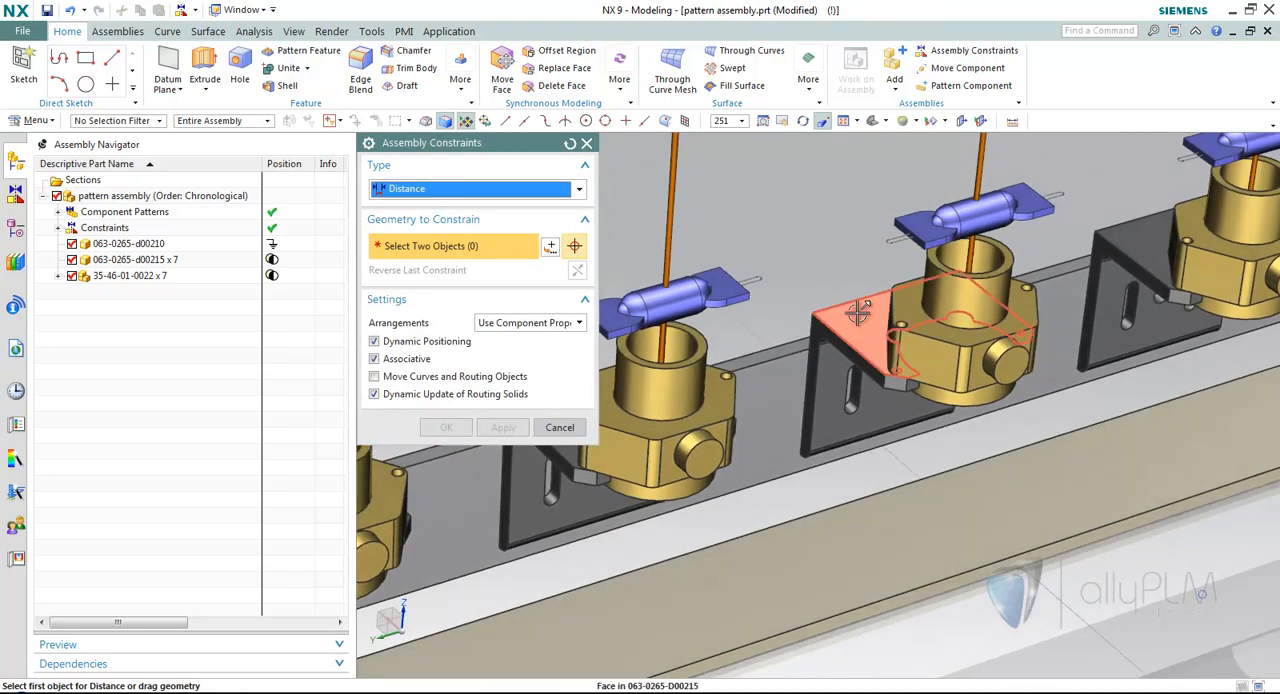
{"action": "left_click", "coordinate": [858, 312]}
{"action": "middle_click_drag", "start_coordinate": [1072, 280], "coordinate": [1026, 277]}
{"action": "left_click", "coordinate": [1018, 271]}
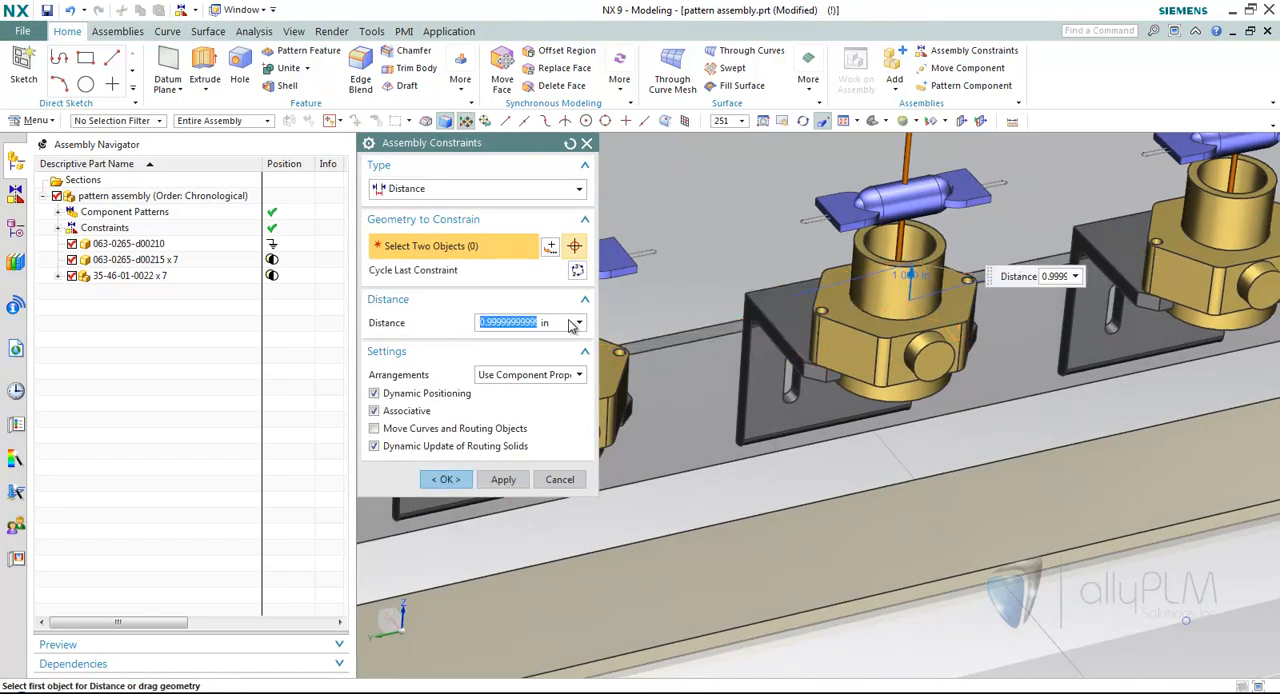
{"action": "type", "text": "2"}
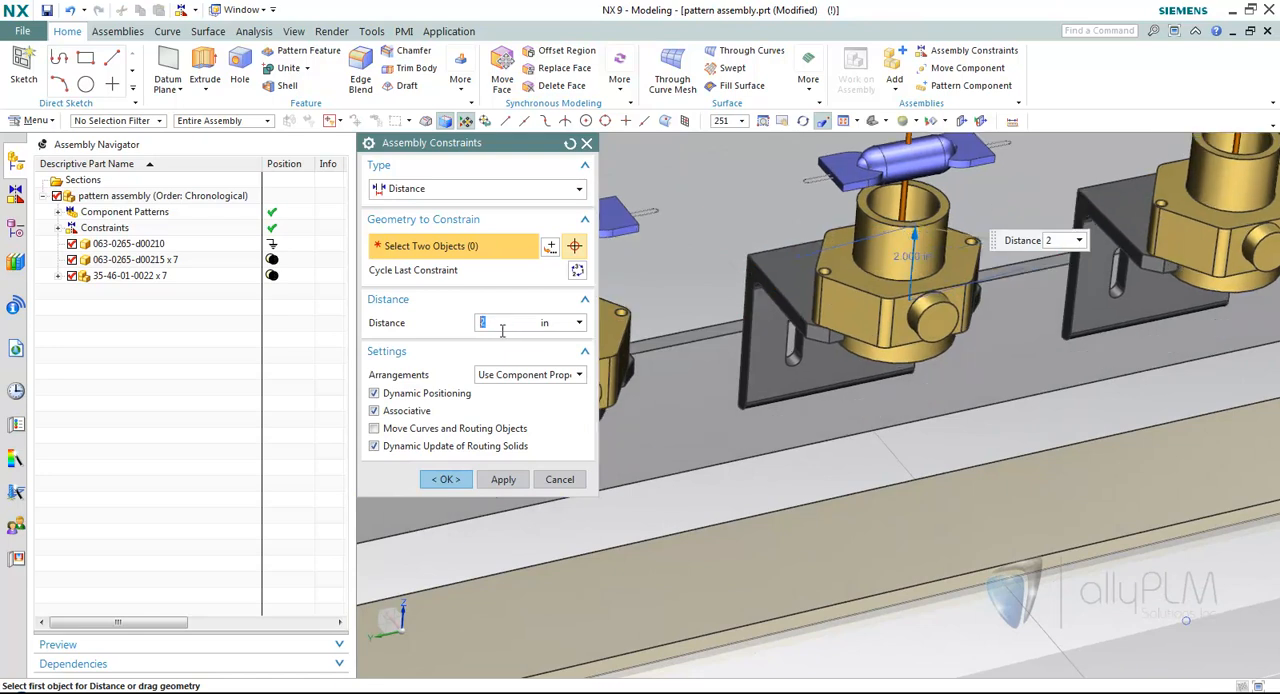
{"action": "left_click", "coordinate": [446, 479]}
{"action": "scroll", "coordinate": [840, 275], "scroll_direction": "down", "scroll_amount": 4}
{"action": "middle_click_drag", "start_coordinate": [800, 280], "coordinate": [733, 222]}
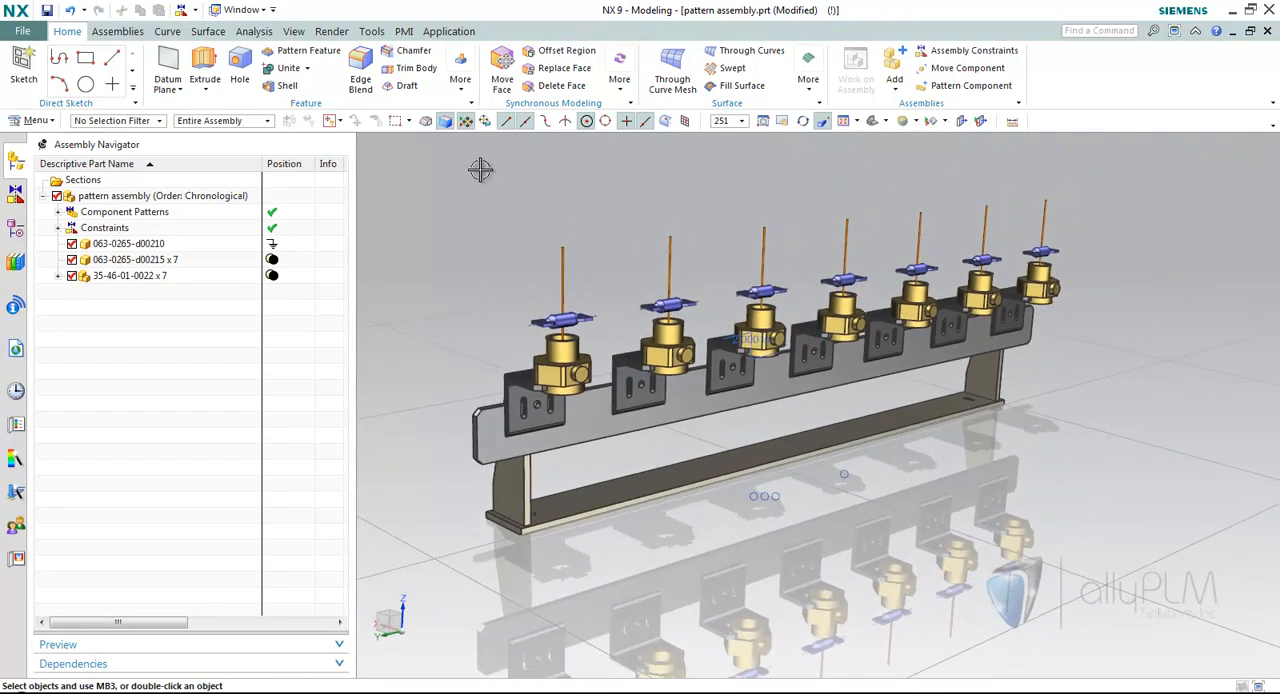
Open turntable subassy.prt from the part history and show its assembly structure.
{"action": "left_click", "coordinate": [16, 390]}
{"action": "scroll", "coordinate": [170, 450], "scroll_direction": "down", "scroll_amount": 3}
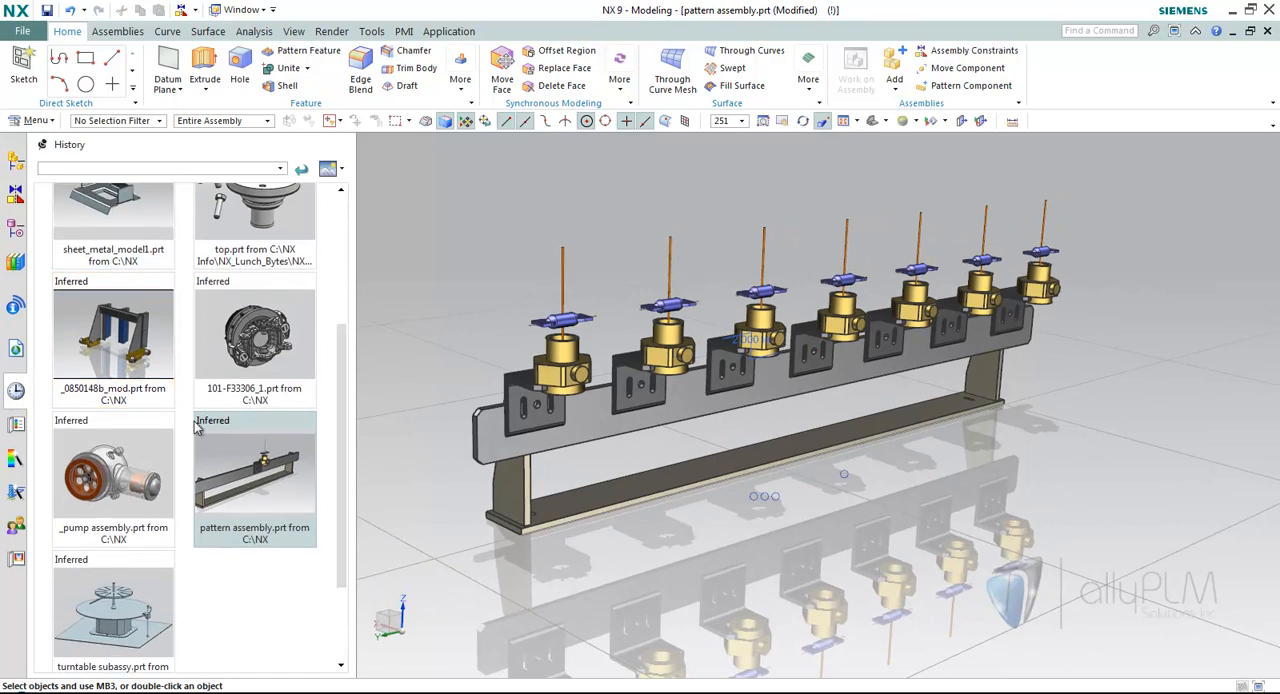
{"action": "left_click", "coordinate": [172, 565]}
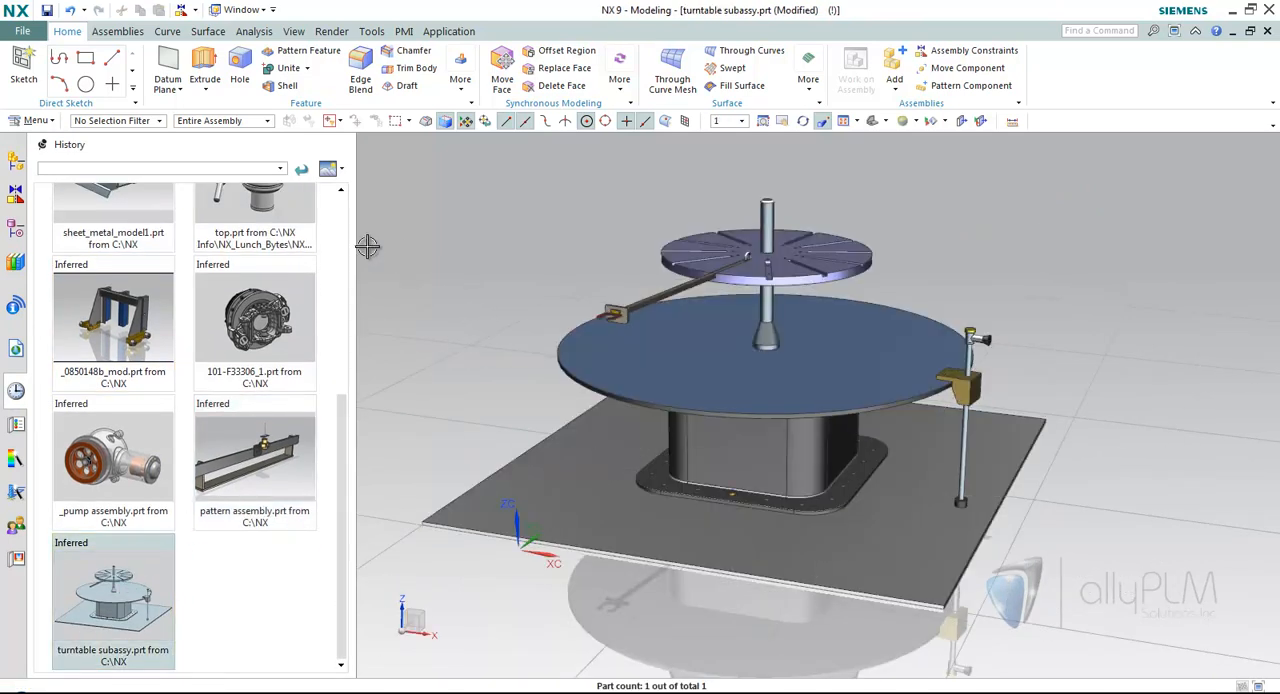
{"action": "left_click", "coordinate": [14, 162]}
{"action": "middle_click_drag", "start_coordinate": [508, 236], "coordinate": [530, 247]}
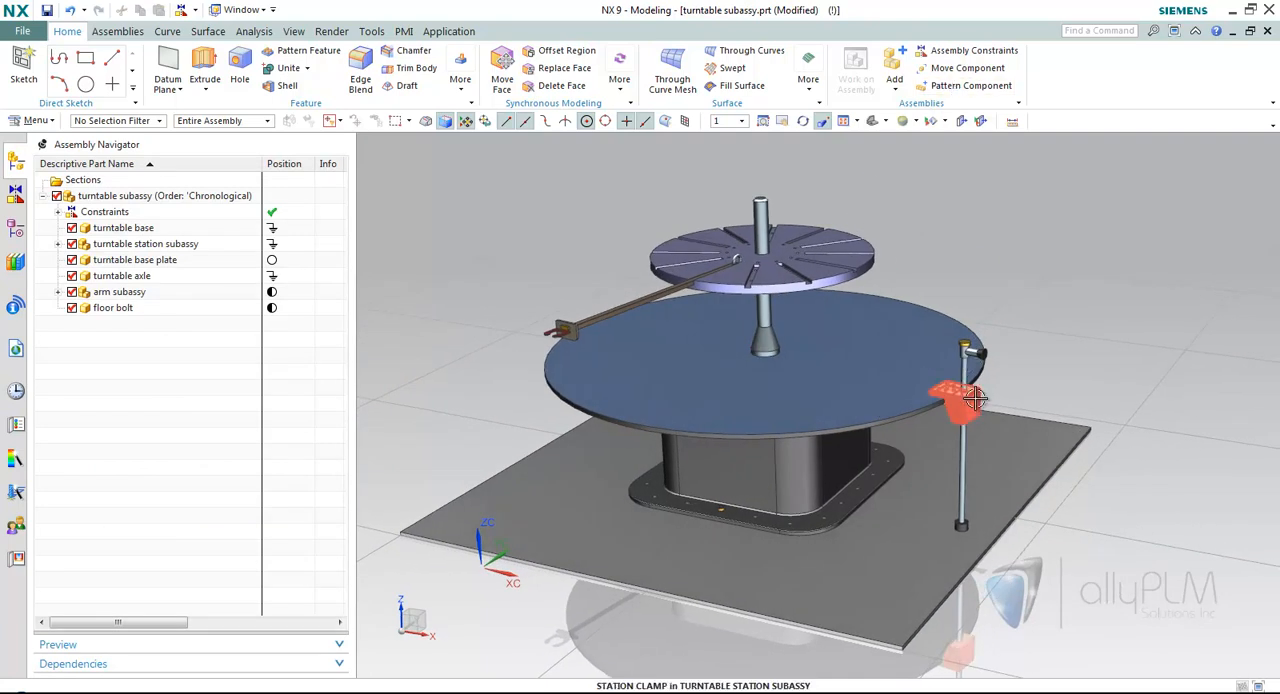
Start a circular component pattern of the turntable station subassembly about the turntable axle's cylindrical axis.
{"action": "left_click", "coordinate": [970, 86]}
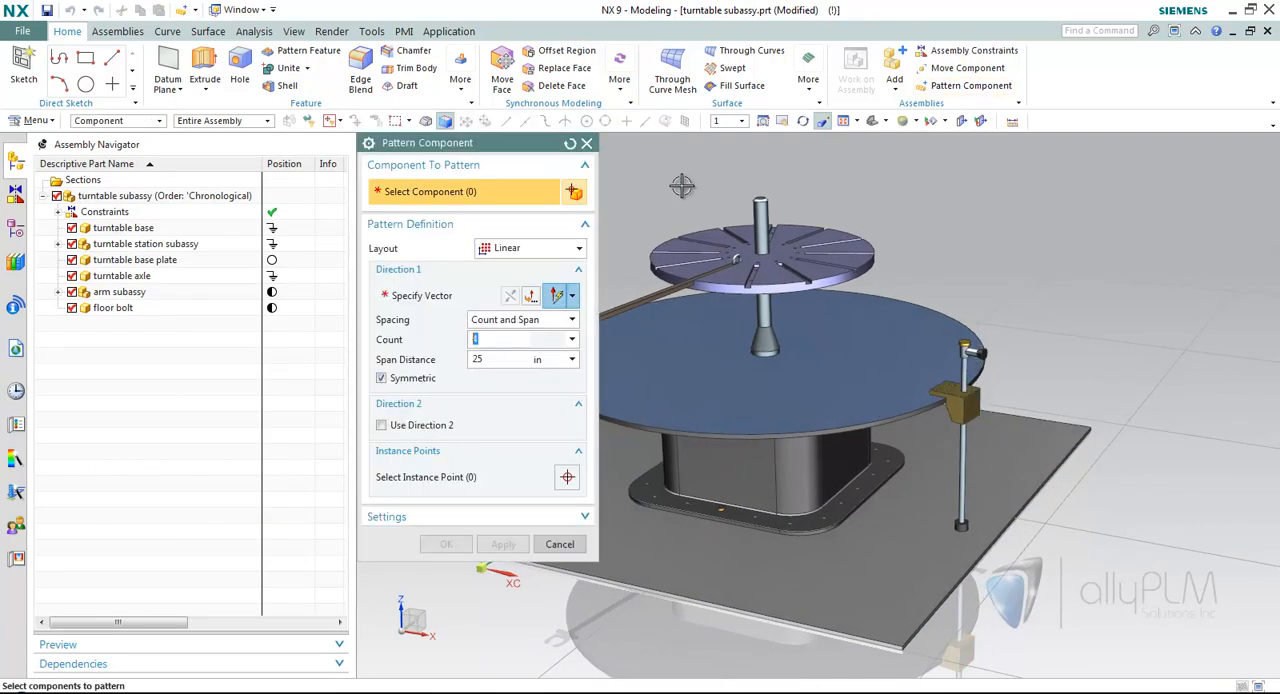
{"action": "left_click", "coordinate": [955, 420]}
{"action": "left_click", "coordinate": [530, 248]}
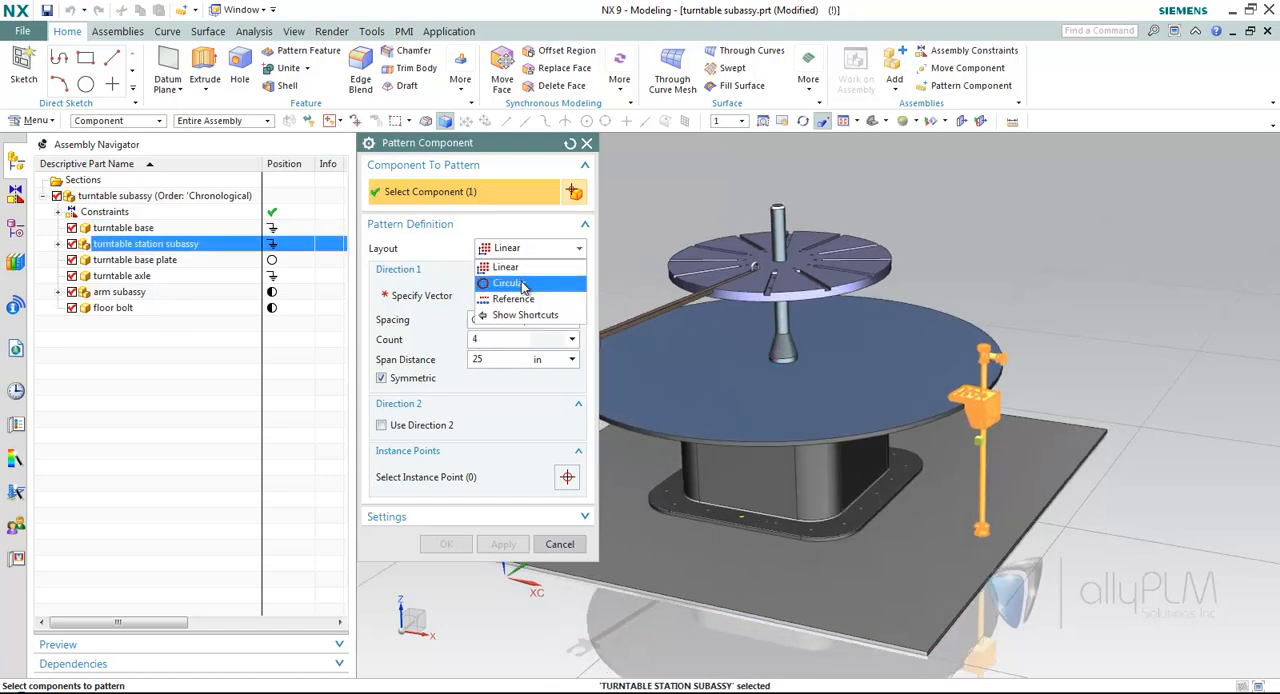
{"action": "left_click", "coordinate": [508, 283]}
{"action": "left_click", "coordinate": [443, 296]}
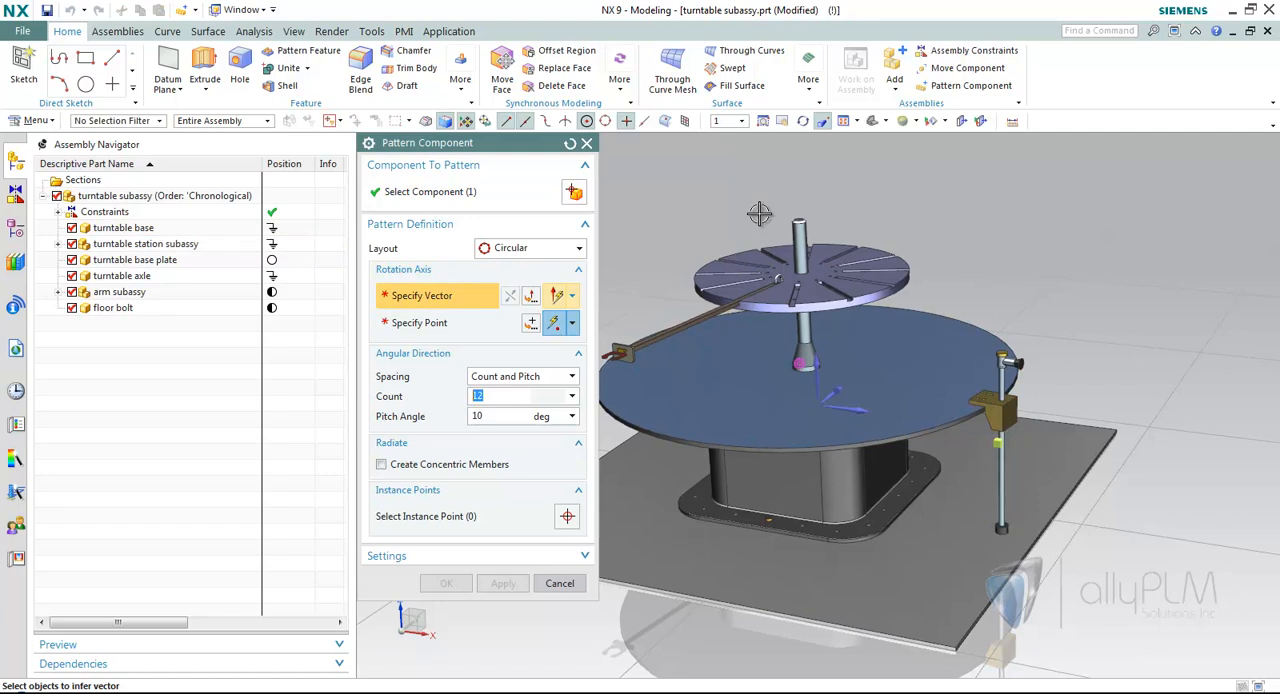
{"action": "middle_click_drag", "start_coordinate": [764, 212], "coordinate": [804, 209]}
{"action": "left_click", "coordinate": [836, 228]}
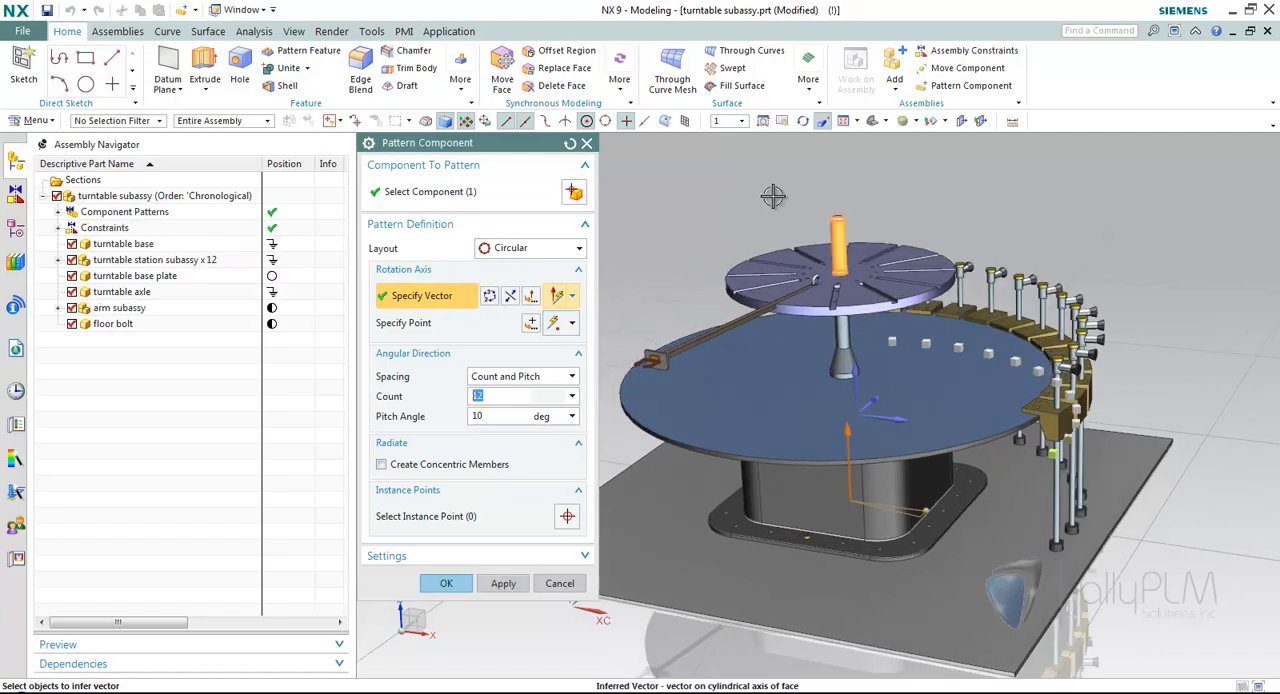
Space the station pattern by Count and Span with a count of 6 and a span angle of 90 degrees.
{"action": "left_click", "coordinate": [558, 378]}
{"action": "left_click", "coordinate": [505, 403]}
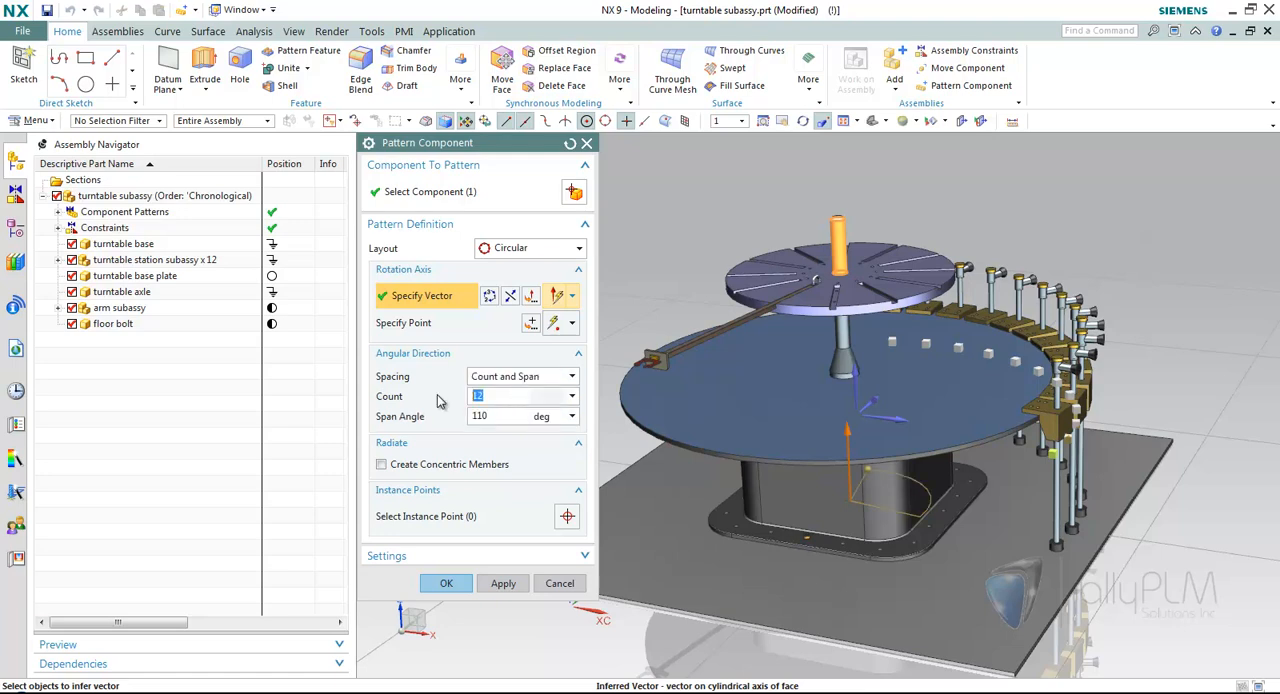
{"action": "key", "text": "Tab"}
{"action": "type", "text": "90"}
{"action": "key", "text": "Return"}
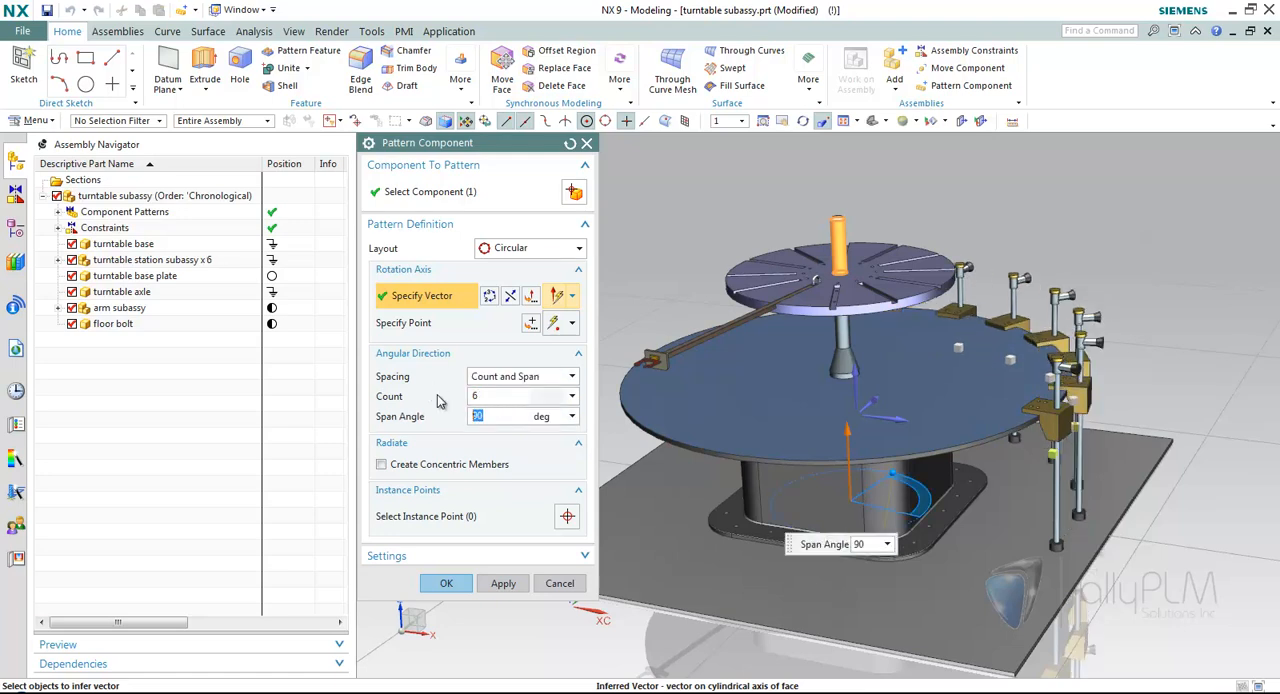
Create the circular pattern of the turntable station subassembly with the count and span already set.
{"action": "left_click_drag", "start_coordinate": [898, 475], "coordinate": [597, 425]}
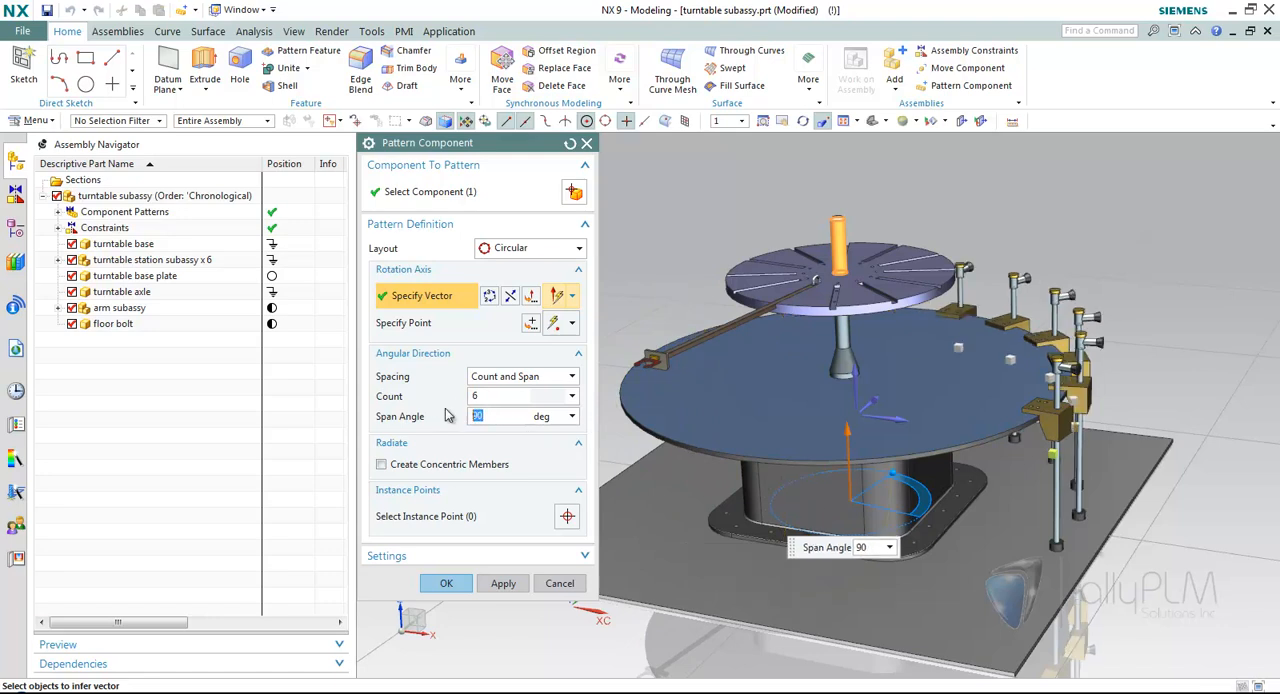
{"action": "left_click", "coordinate": [446, 583]}
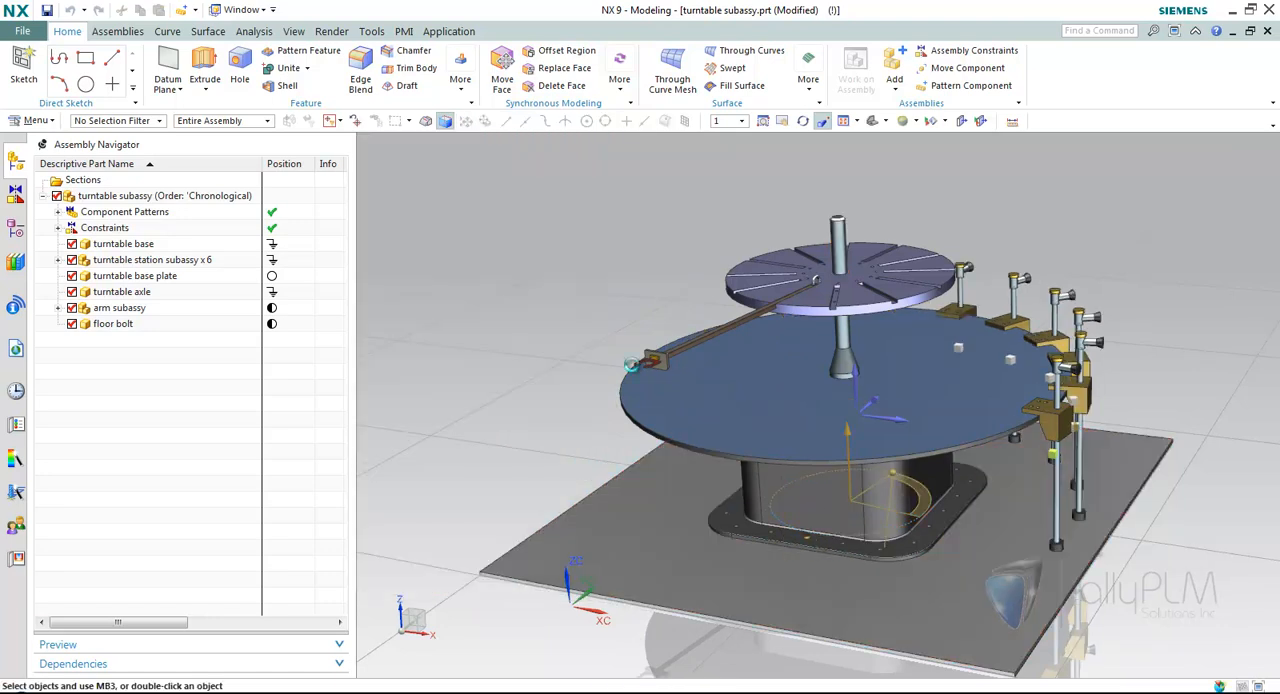
Start a component pattern of the arm subassembly using the Reference layout.
{"action": "left_click", "coordinate": [968, 85]}
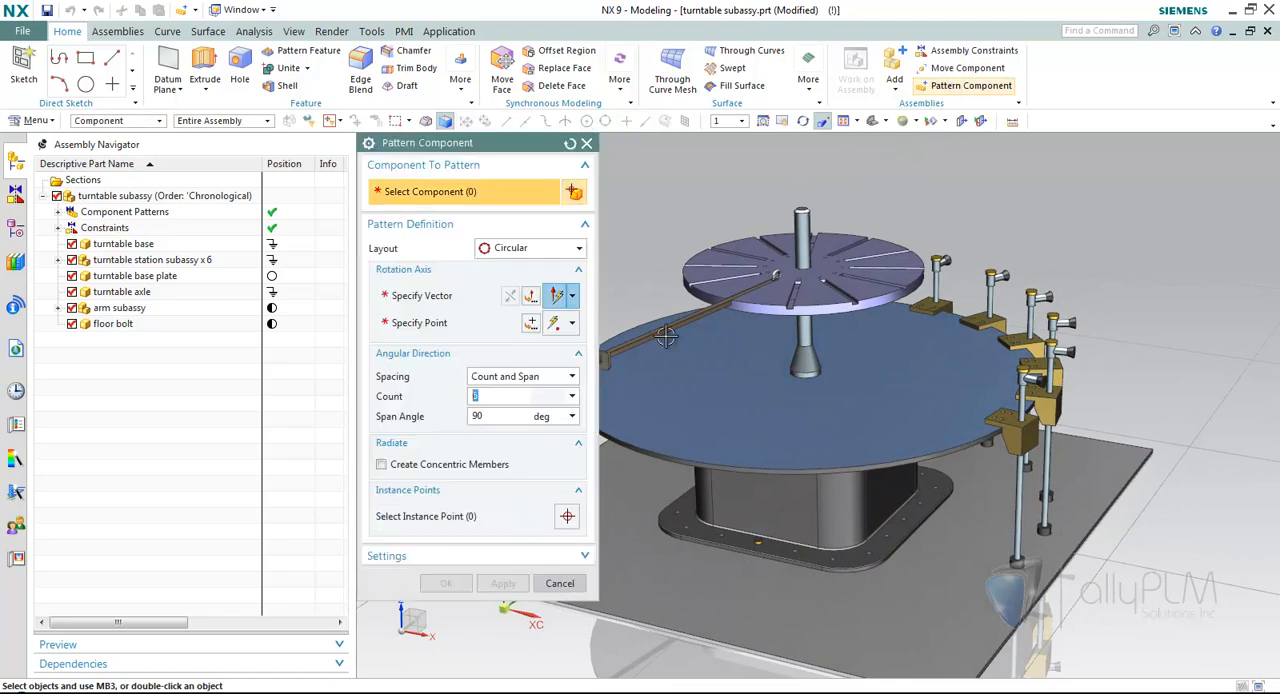
{"action": "left_click", "coordinate": [652, 338]}
{"action": "left_click", "coordinate": [515, 247]}
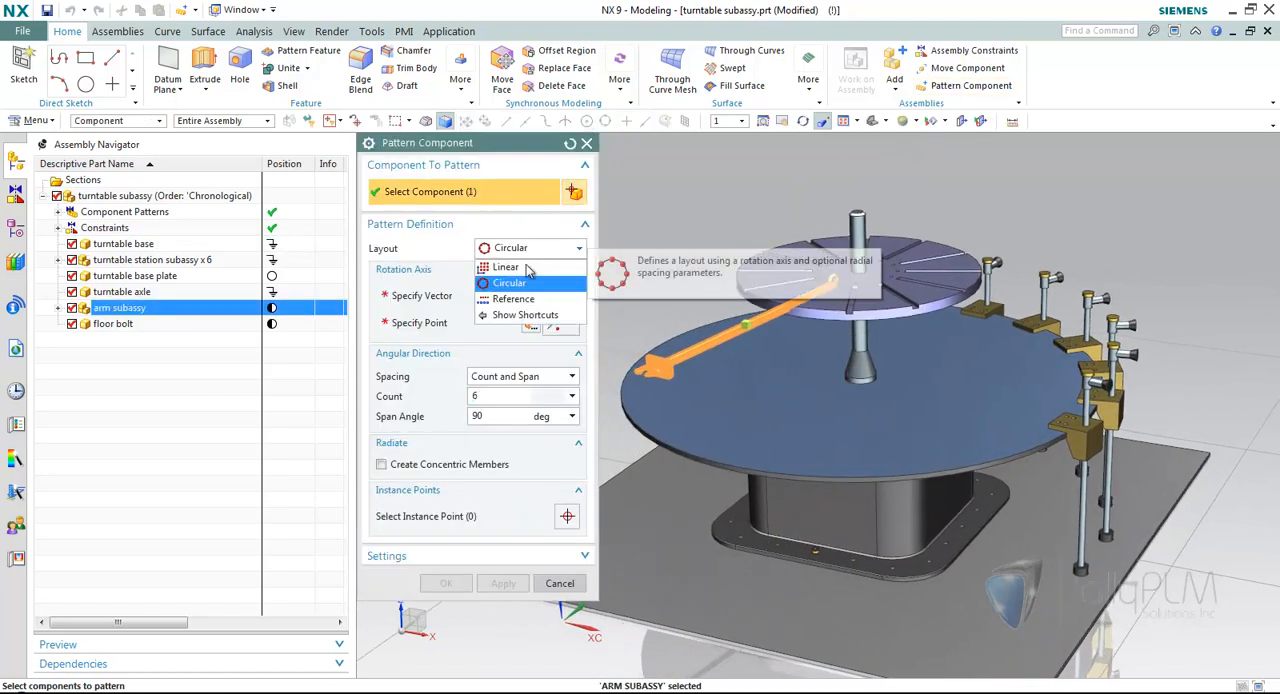
{"action": "left_click", "coordinate": [526, 301]}
Use the hole pattern in the turntable axle's disc as the reference and create the arm subassembly pattern.
{"action": "scroll", "coordinate": [870, 278], "scroll_direction": "up", "scroll_amount": 3}
{"action": "middle_click_drag", "start_coordinate": [868, 258], "coordinate": [891, 277]}
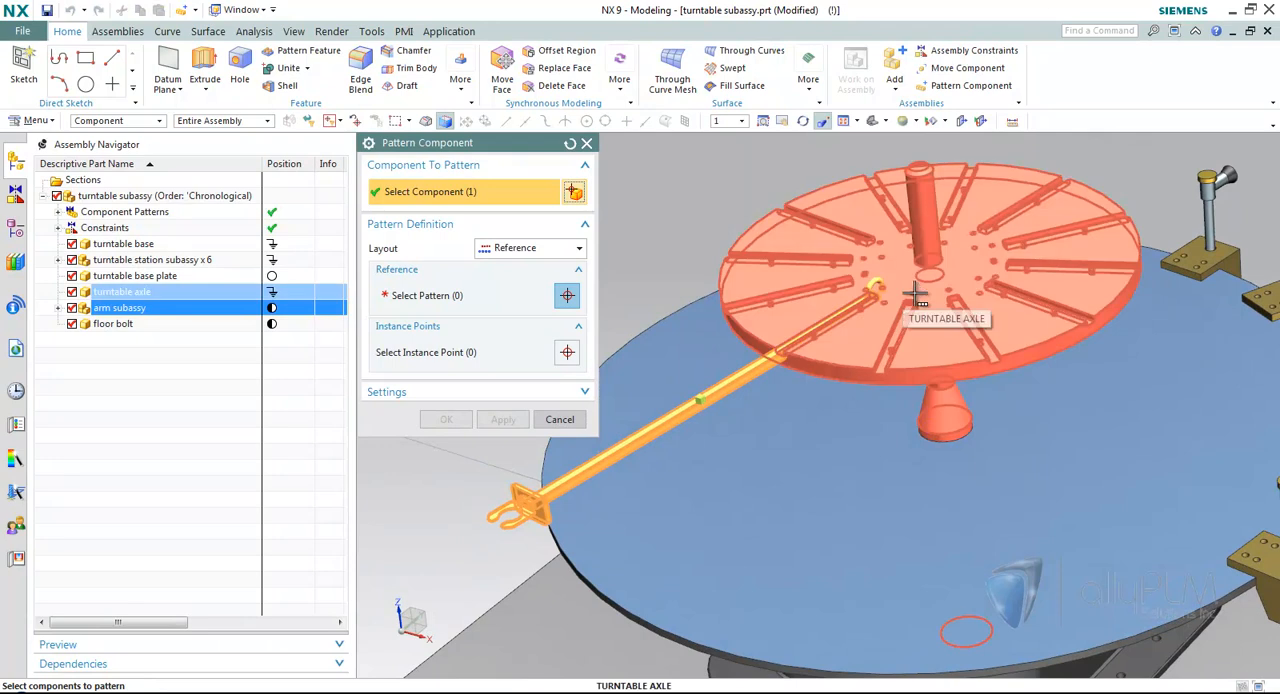
{"action": "middle_click", "coordinate": [920, 298]}
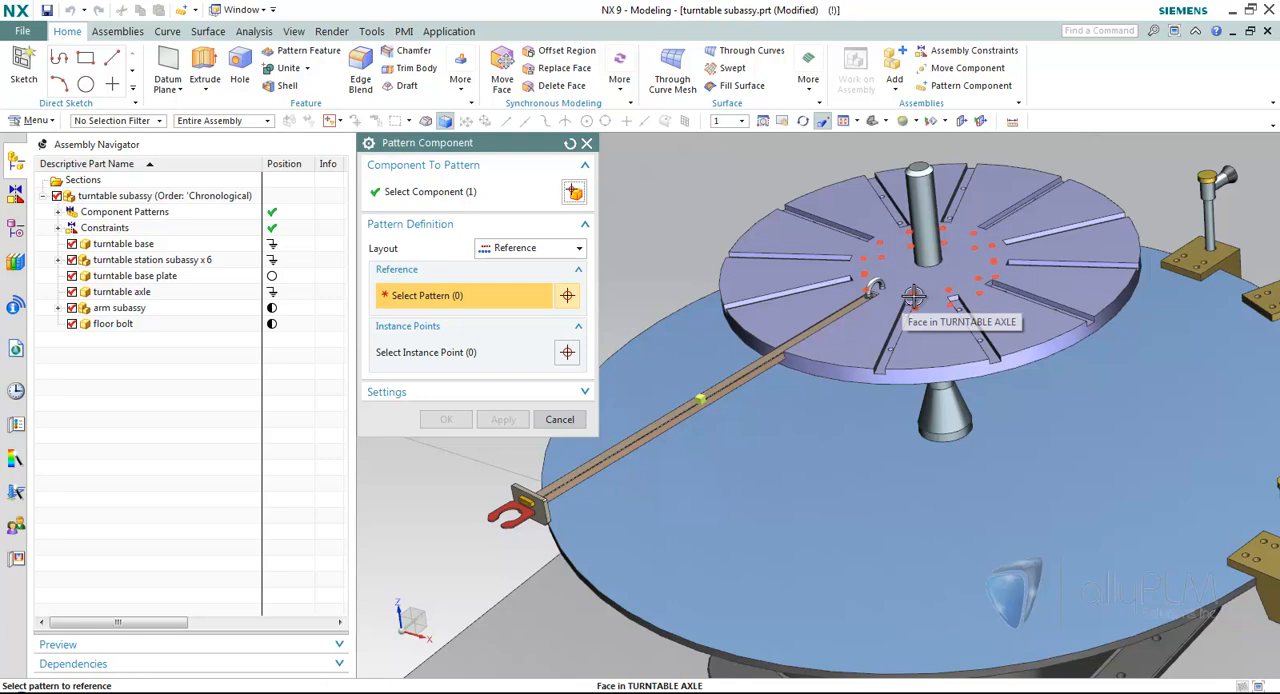
{"action": "left_click", "coordinate": [913, 296]}
{"action": "scroll", "coordinate": [900, 365], "scroll_direction": "down", "scroll_amount": 3}
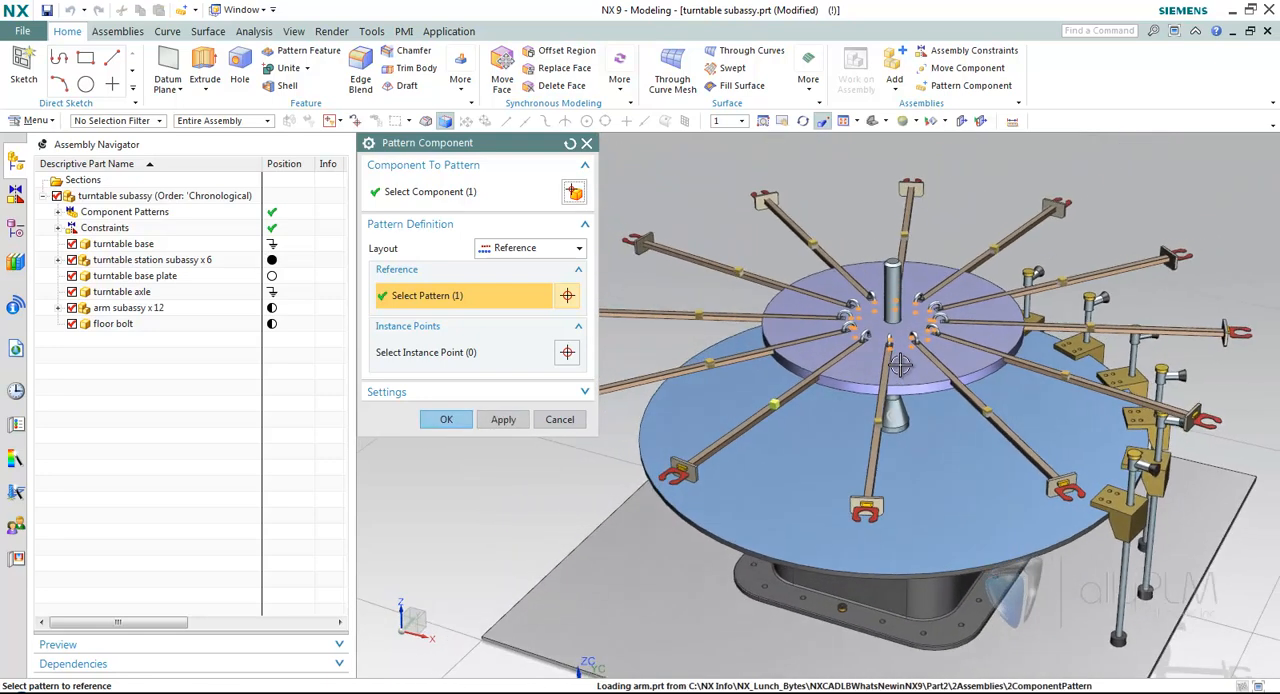
{"action": "scroll", "coordinate": [900, 365], "scroll_direction": "down", "scroll_amount": 2}
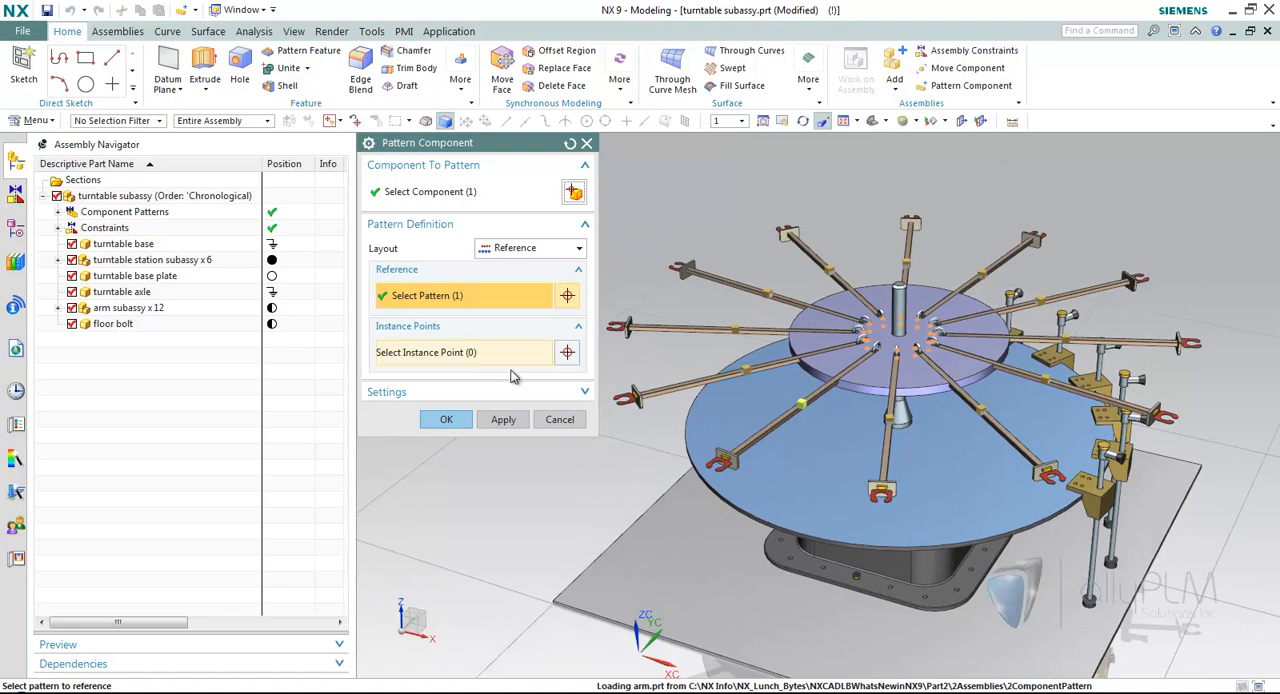
{"action": "left_click", "coordinate": [446, 420]}
Pattern the floor bolt with the Reference layout, following the hole pattern in the turntable base's flange.
{"action": "scroll", "coordinate": [793, 471], "scroll_direction": "up", "scroll_amount": 5}
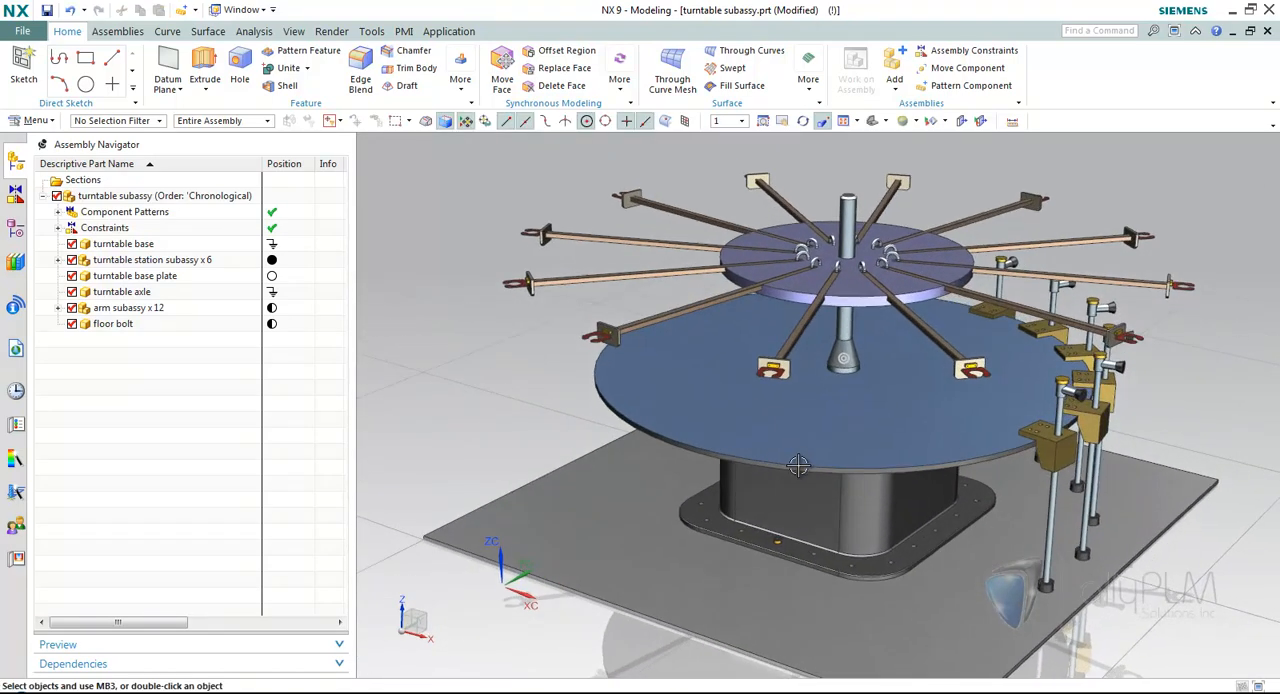
{"action": "scroll", "coordinate": [793, 471], "scroll_direction": "up", "scroll_amount": 2}
{"action": "left_click", "coordinate": [745, 470]}
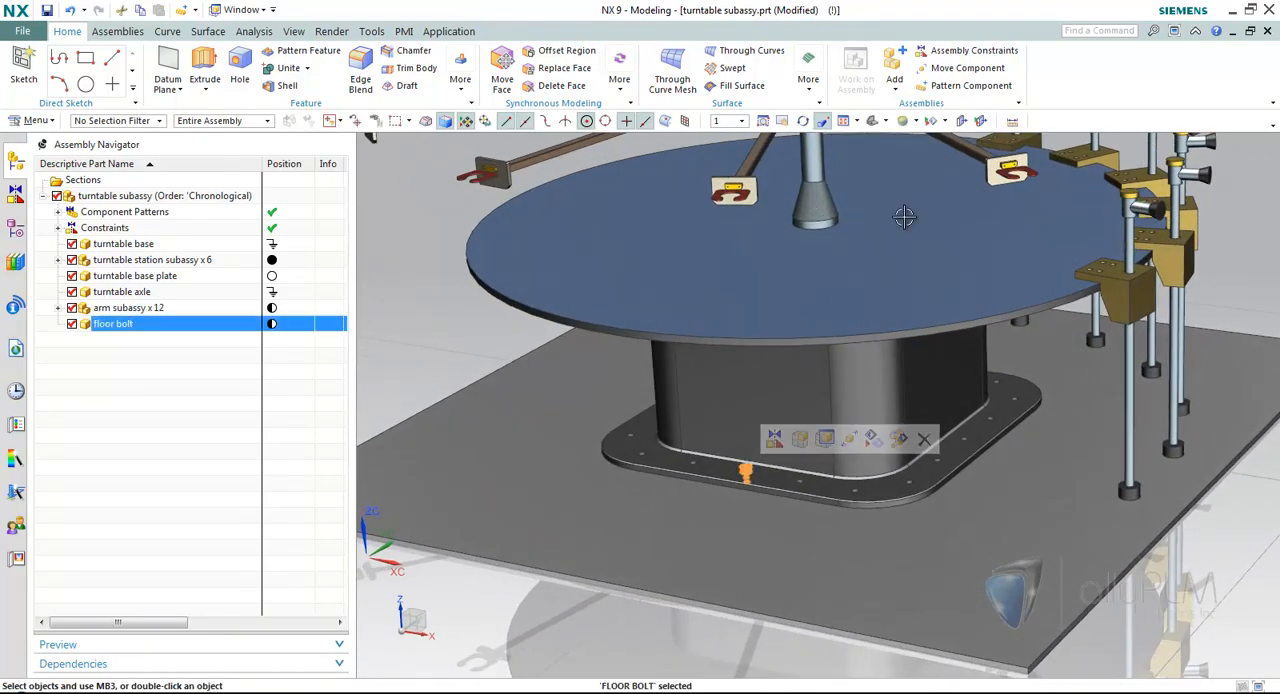
{"action": "left_click", "coordinate": [931, 86]}
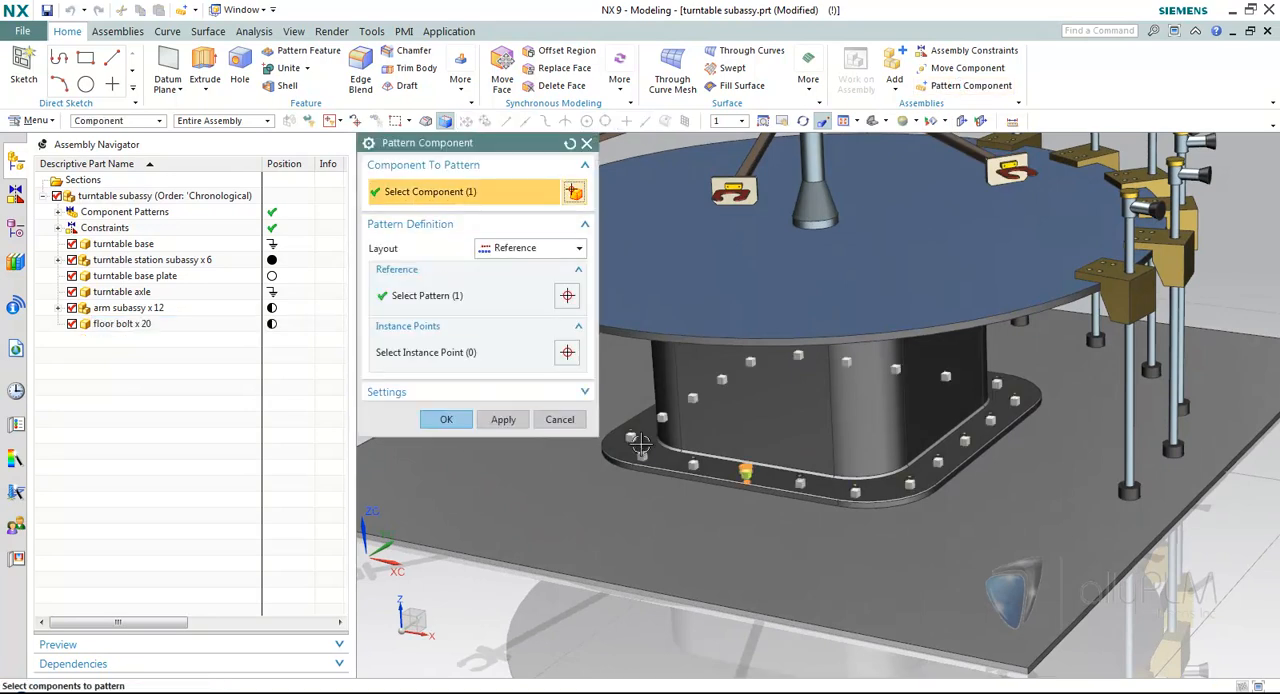
{"action": "scroll", "coordinate": [1034, 511], "scroll_direction": "up", "scroll_amount": 2}
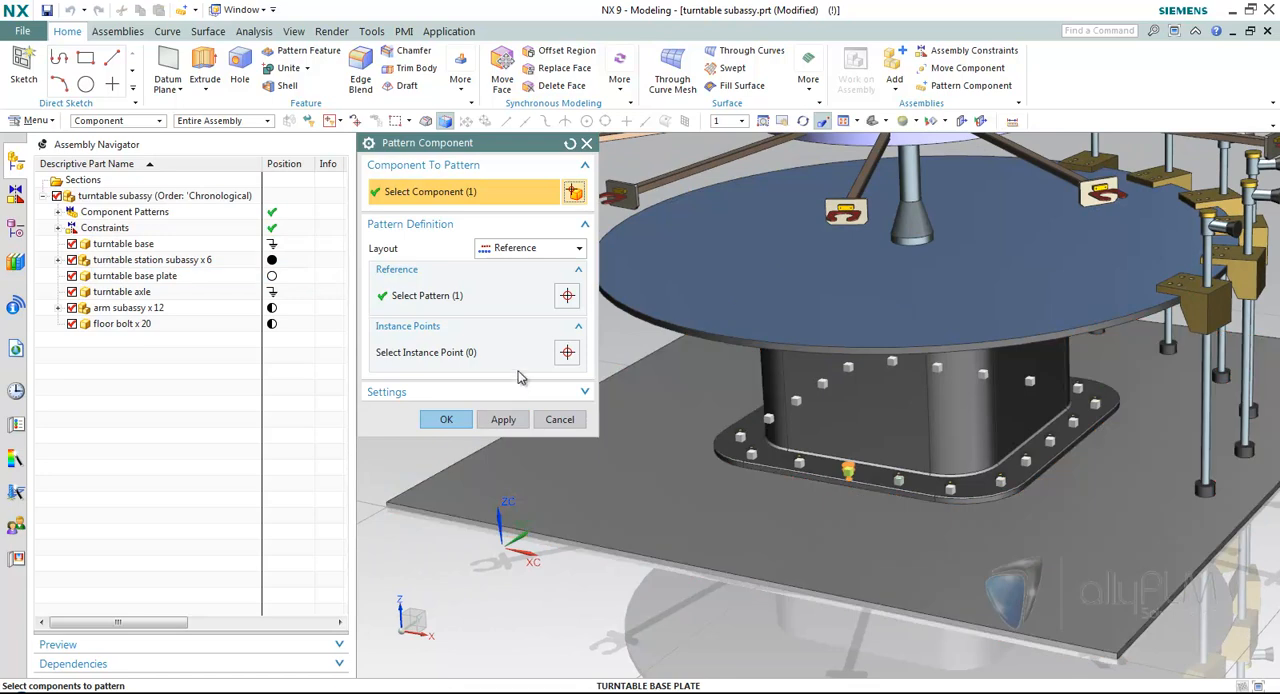
{"action": "left_click", "coordinate": [446, 419]}
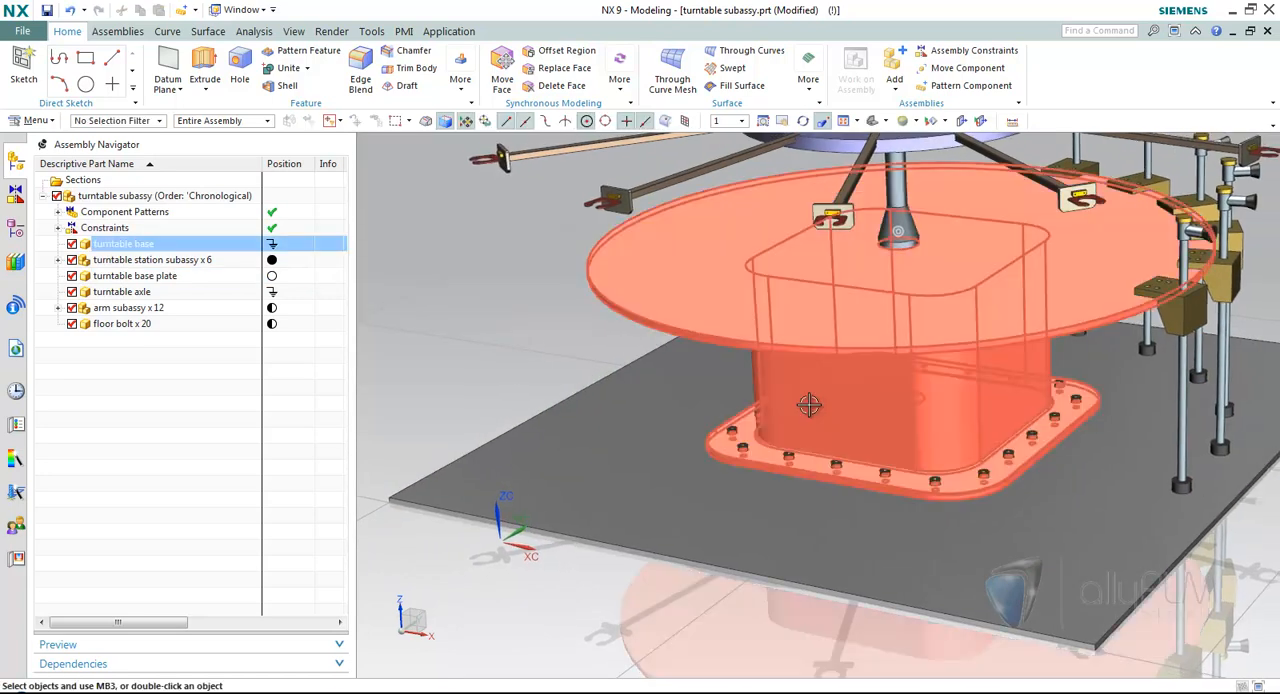
Make the turntable base the work part and set the count of its Along hole pattern feature to 13.
{"action": "left_click", "coordinate": [809, 404]}
{"action": "left_click", "coordinate": [865, 388]}
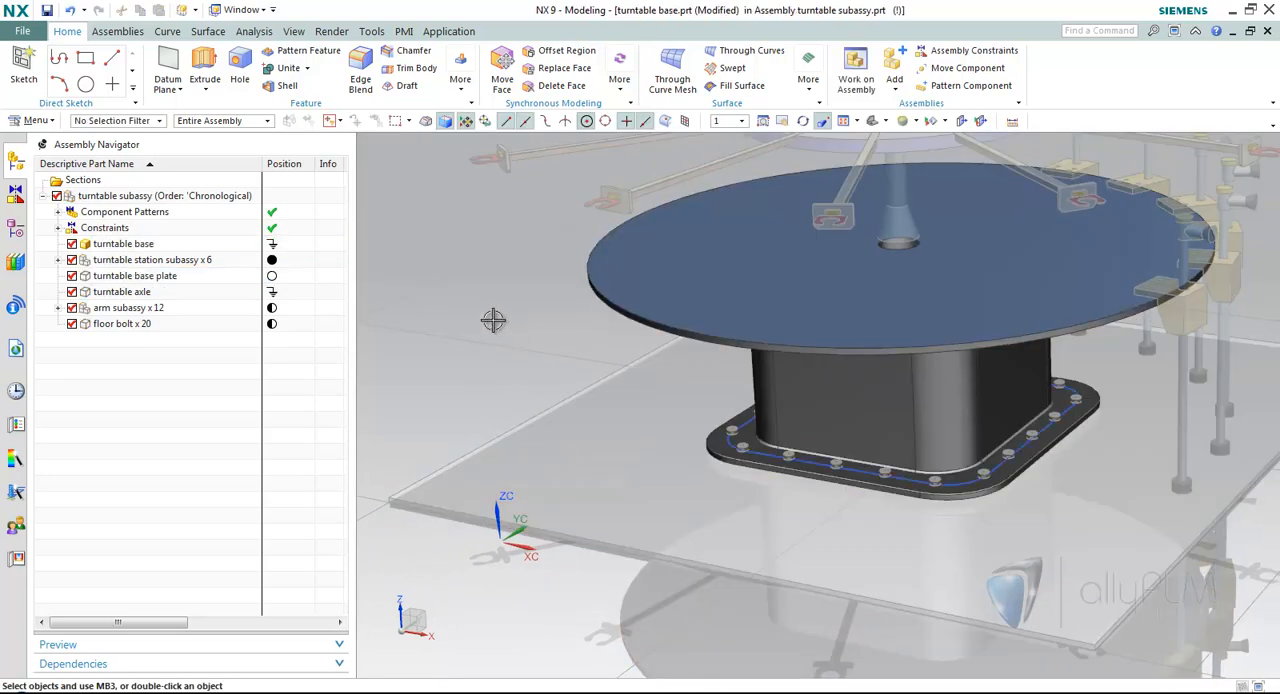
{"action": "left_click", "coordinate": [15, 230]}
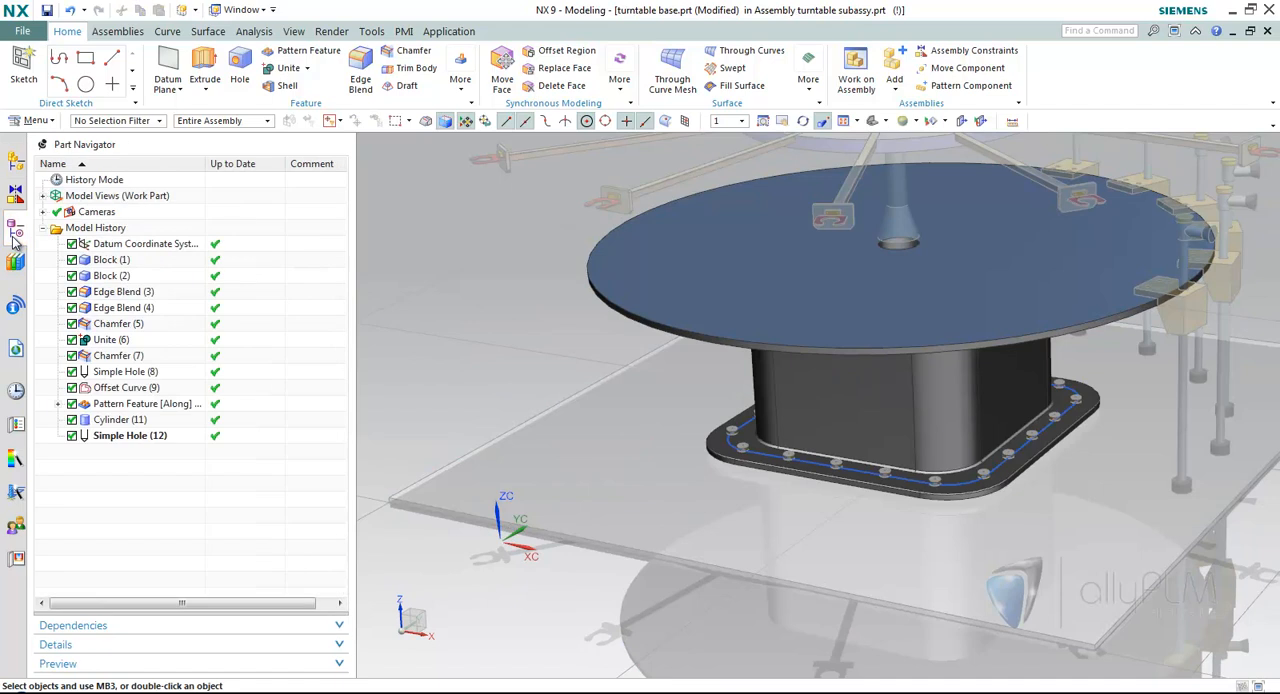
{"action": "double_click", "coordinate": [136, 405]}
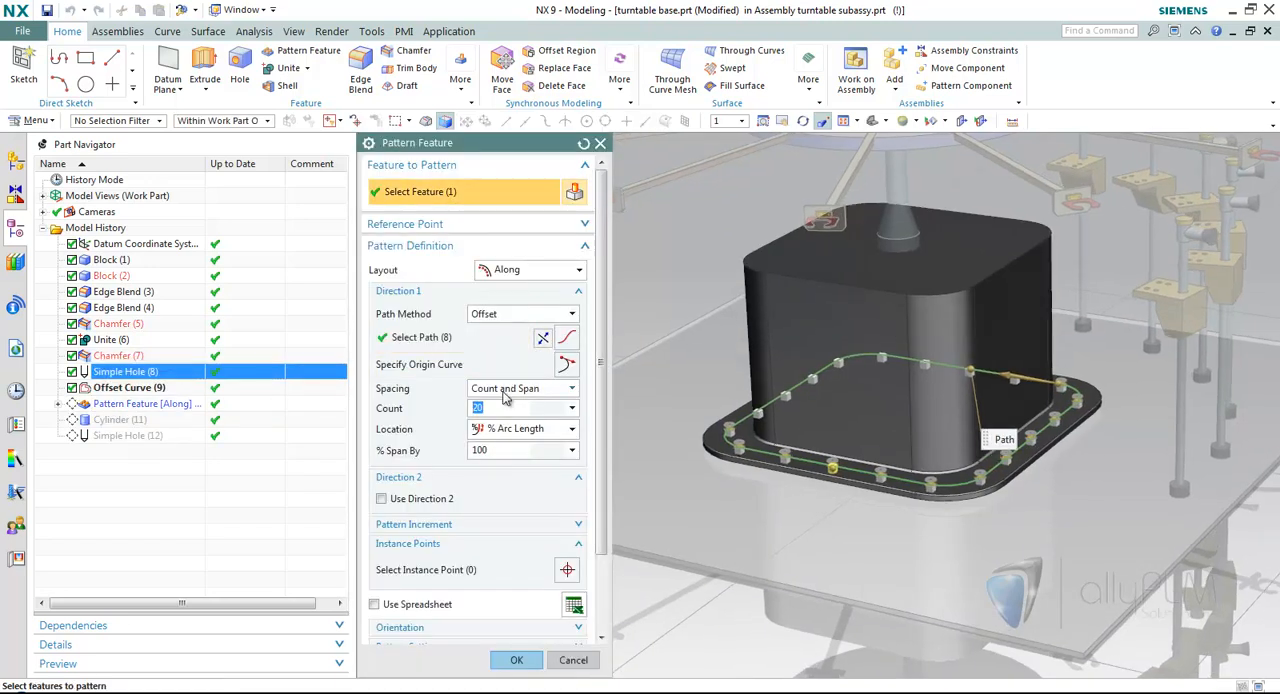
{"action": "type", "text": "13"}
{"action": "key", "text": "Return"}
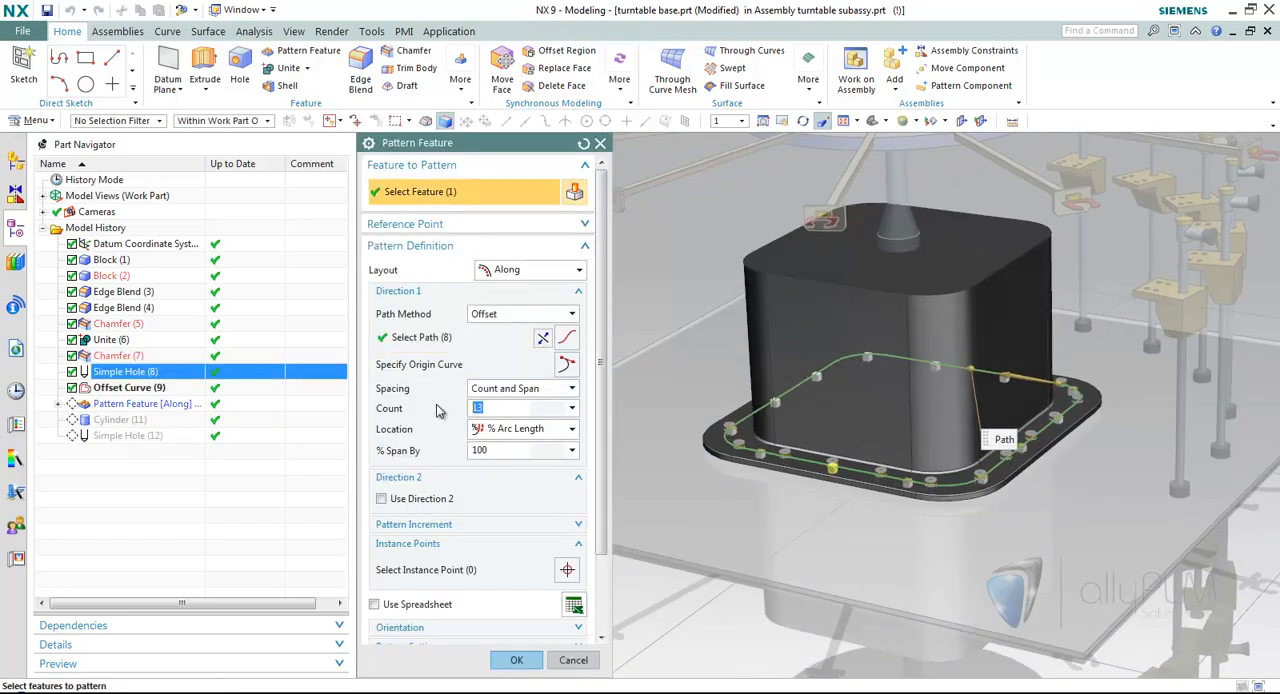
Omit the hole instance at the front corner of the base flange and apply the edited pattern feature.
{"action": "middle_click_drag", "start_coordinate": [1066, 412], "coordinate": [992, 416]}
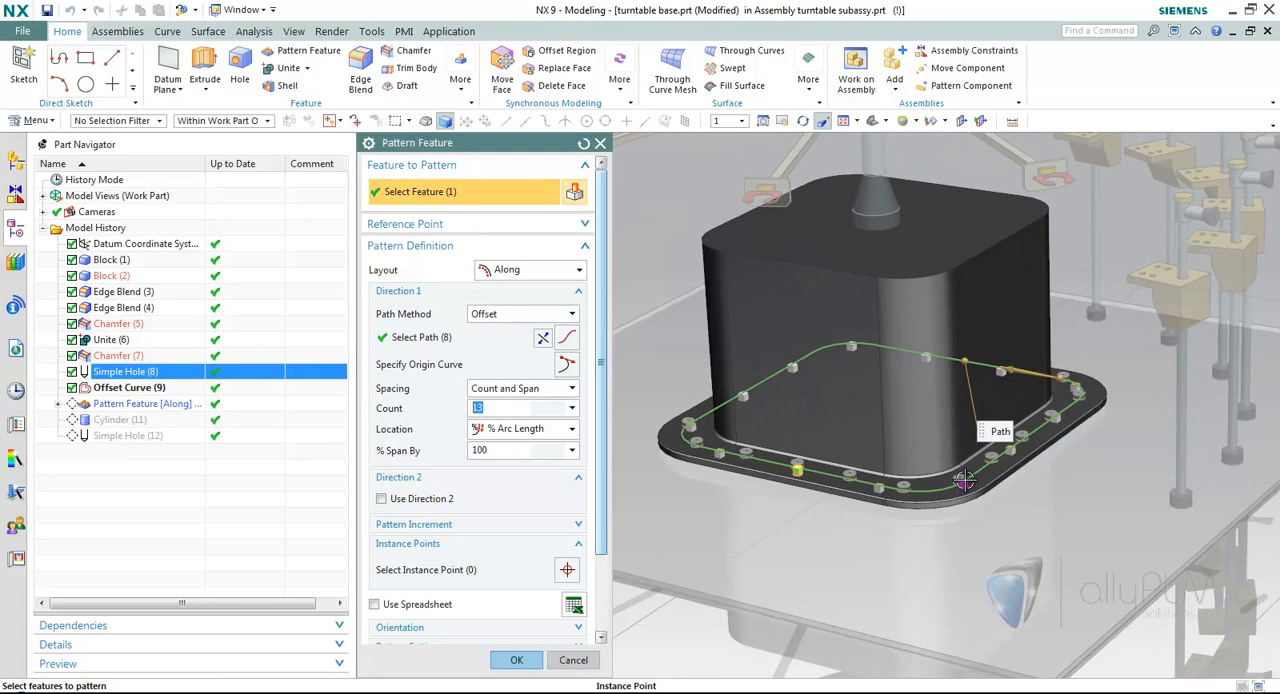
{"action": "right_click", "coordinate": [964, 481]}
{"action": "left_click", "coordinate": [1010, 510]}
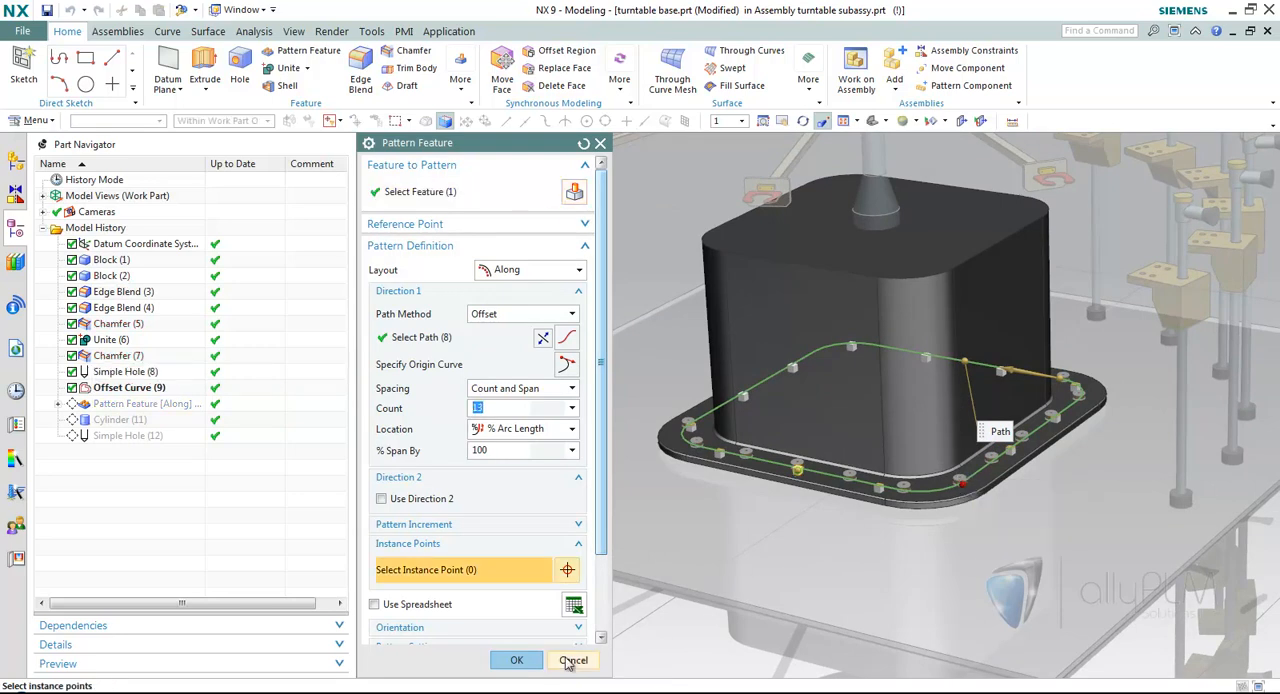
{"action": "left_click", "coordinate": [514, 662]}
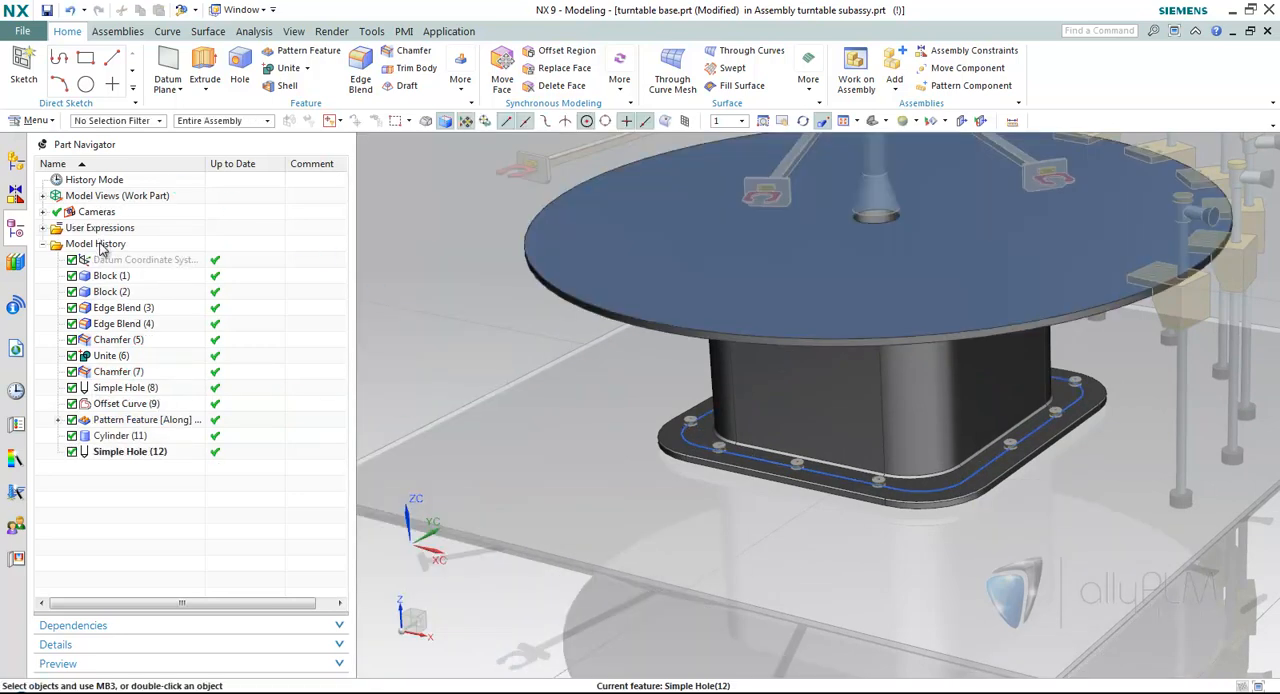
Make turntable subassy the work part again so the floor bolts update to the edited hole pattern.
{"action": "left_click", "coordinate": [15, 159]}
{"action": "double_click", "coordinate": [110, 196]}
{"action": "middle_click_drag", "start_coordinate": [594, 455], "coordinate": [462, 341]}
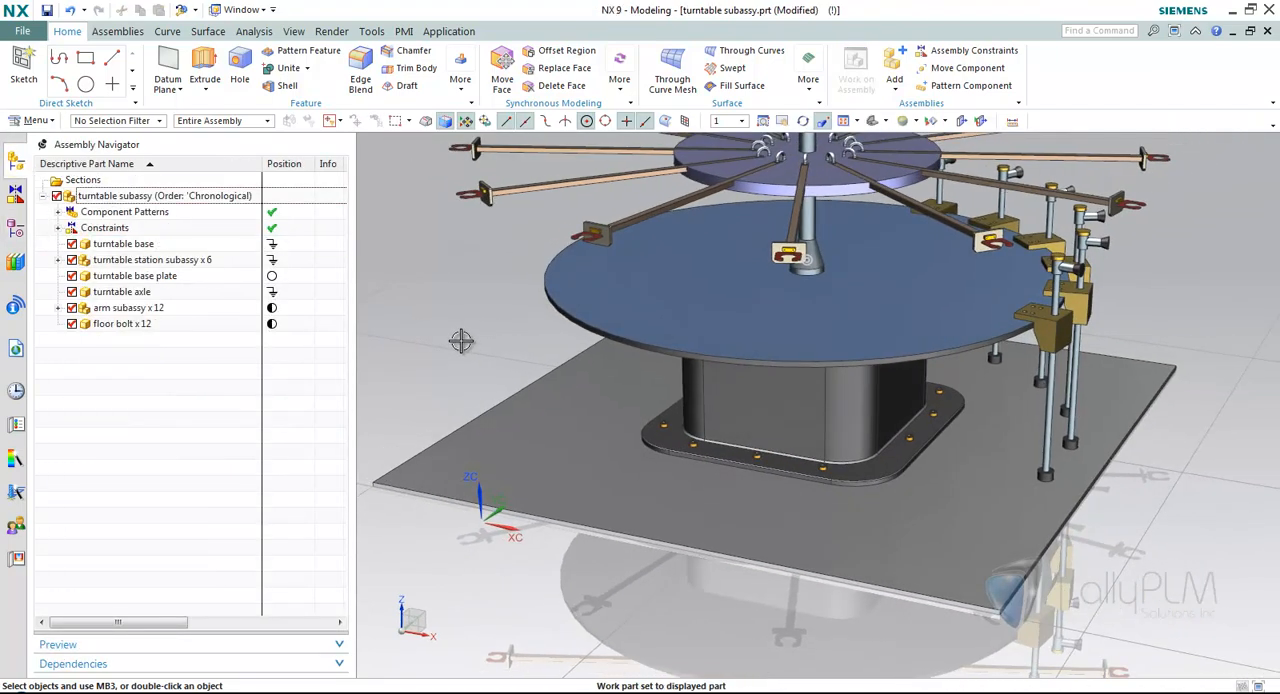
{"action": "scroll", "coordinate": [461, 341], "scroll_direction": "down", "scroll_amount": 2}
{"action": "scroll", "coordinate": [461, 341], "scroll_direction": "down", "scroll_amount": 4}
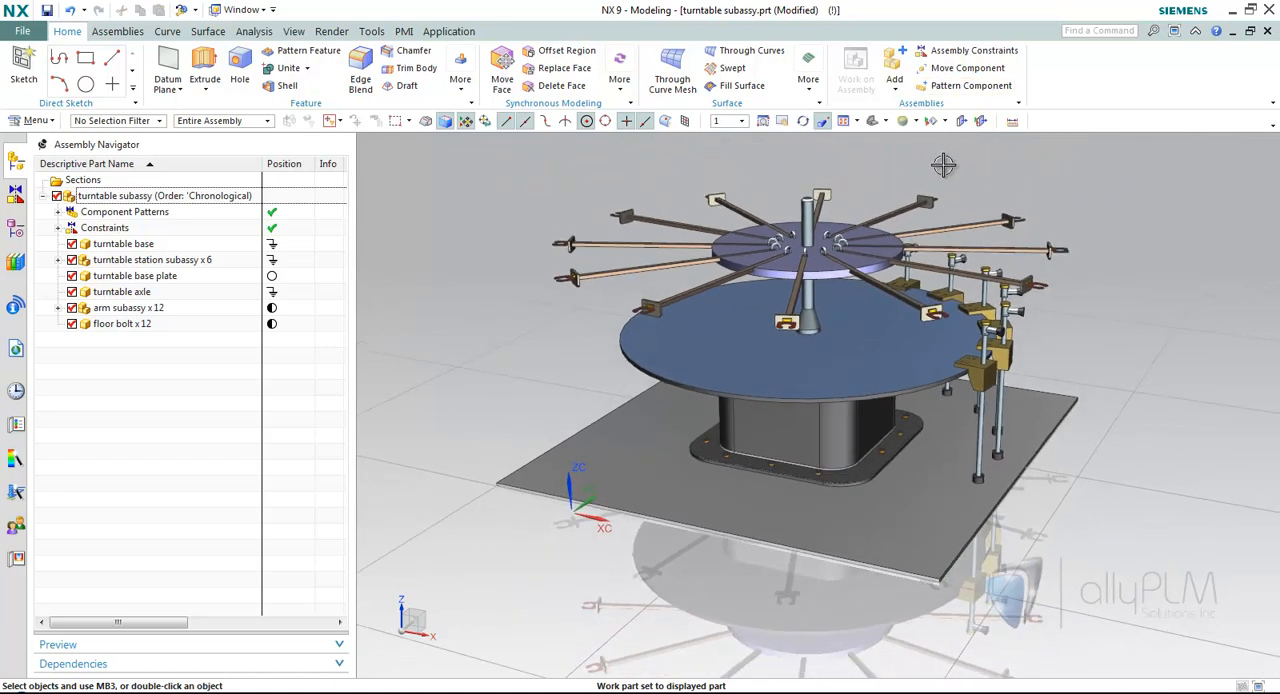
Examine the turntable assembly and the patterns listed under Component Patterns.
{"action": "middle_click_drag", "start_coordinate": [933, 163], "coordinate": [933, 163]}
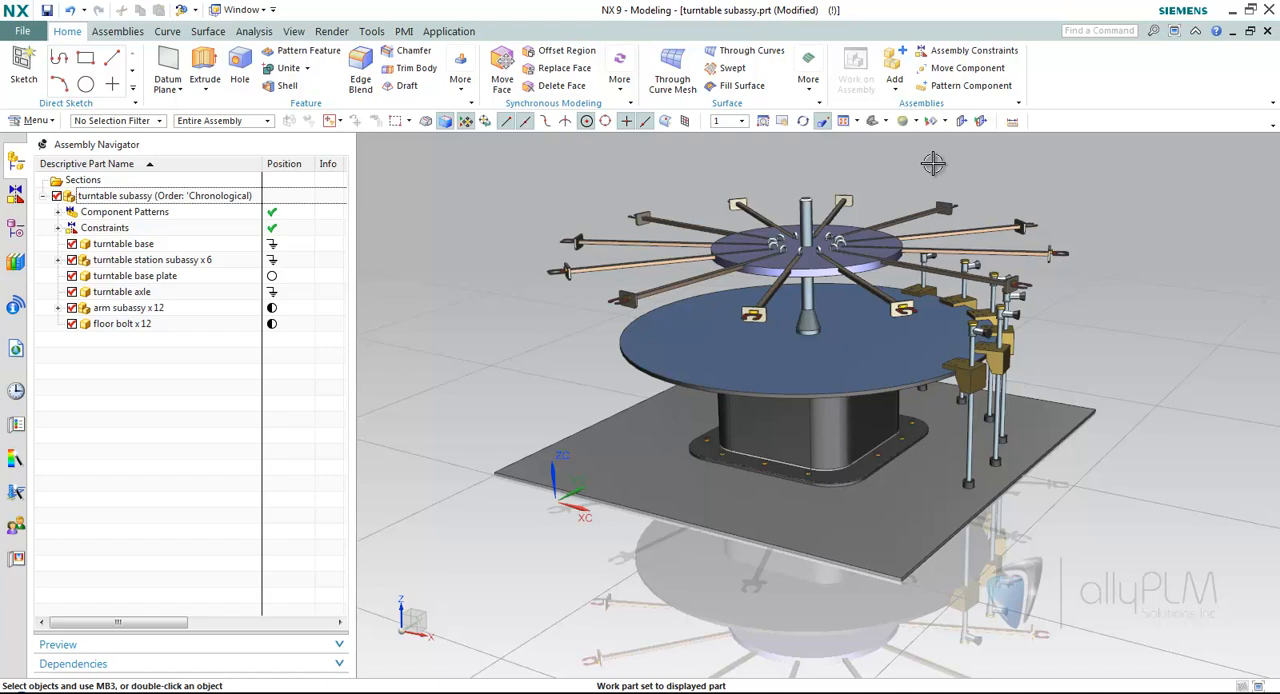
{"action": "middle_click_drag", "start_coordinate": [933, 163], "coordinate": [933, 163]}
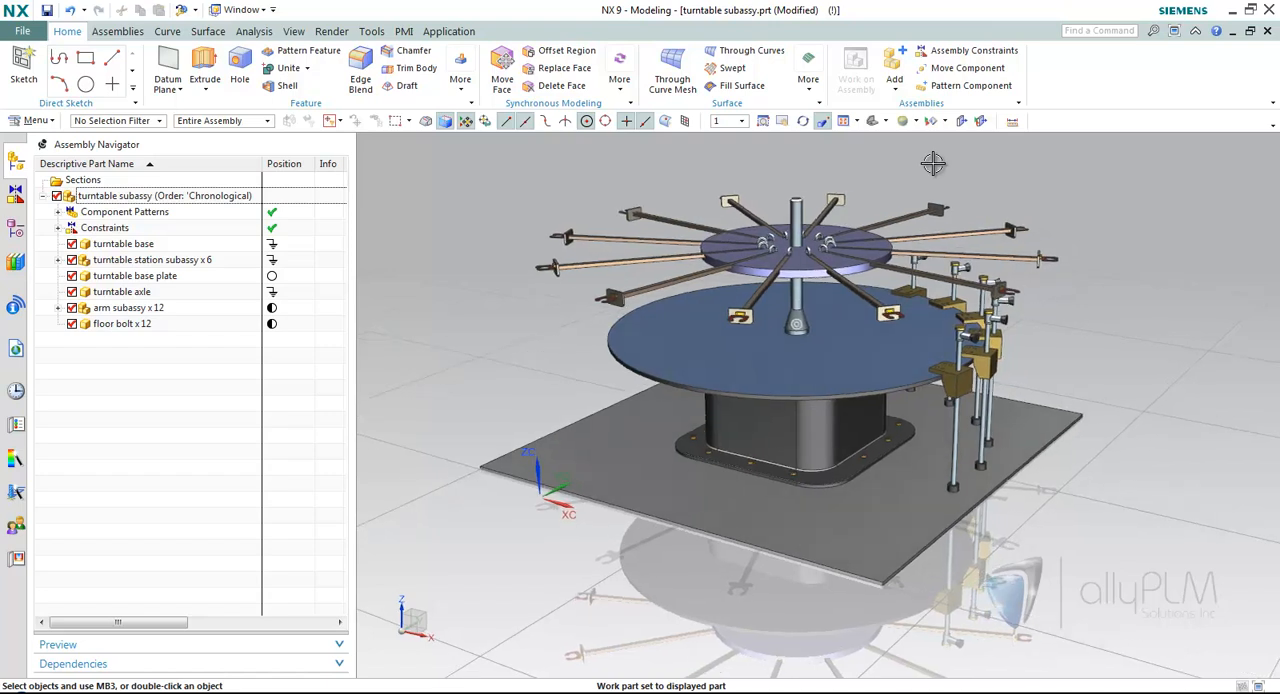
{"action": "left_click", "coordinate": [57, 212]}
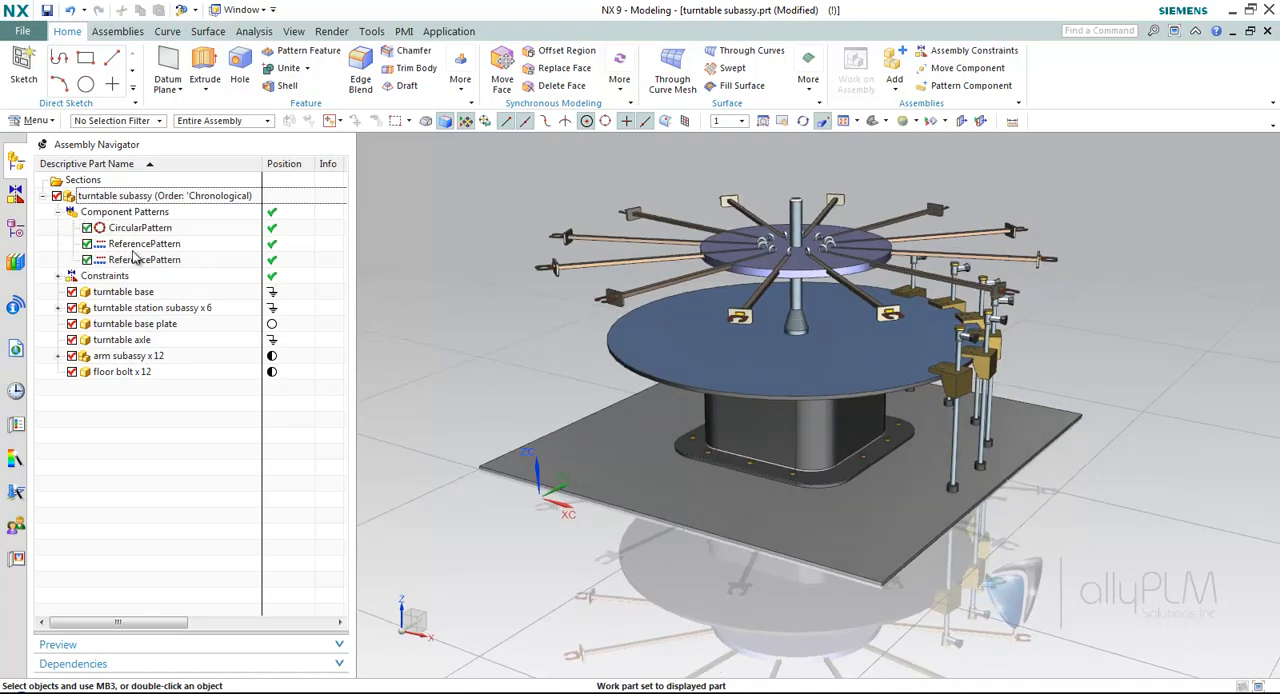
{"action": "left_click", "coordinate": [57, 213]}
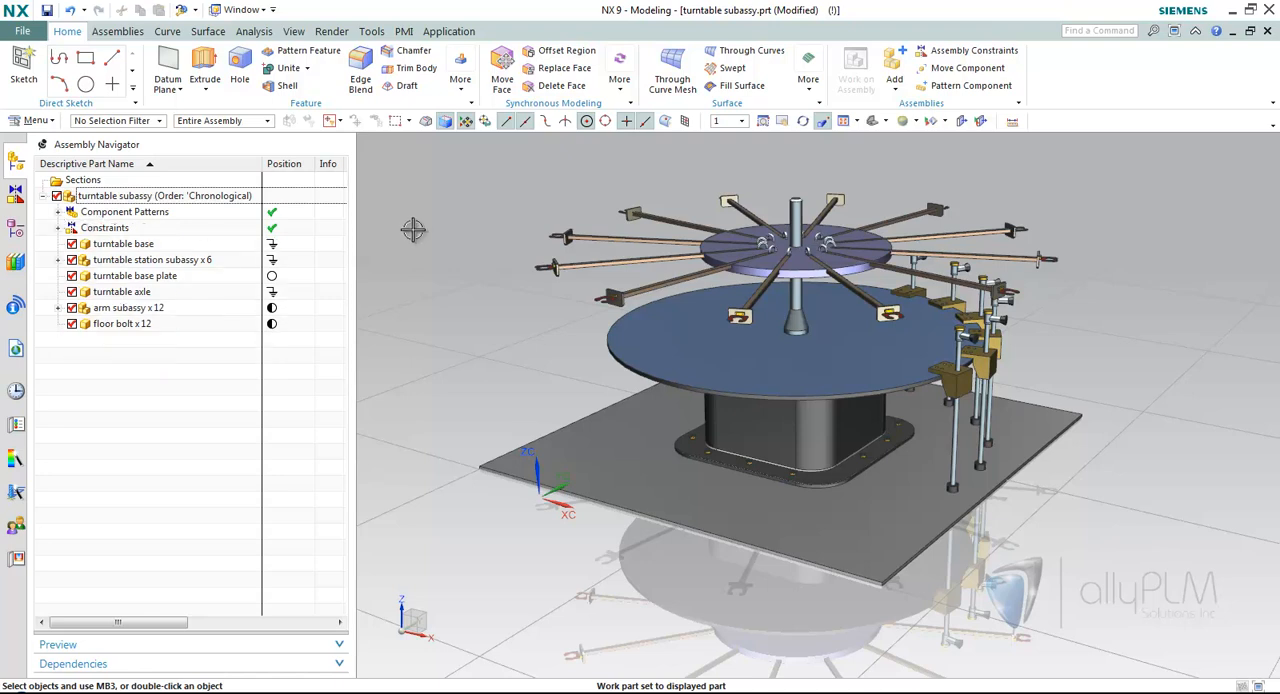
{"action": "middle_click_drag", "start_coordinate": [414, 230], "coordinate": [425, 225]}
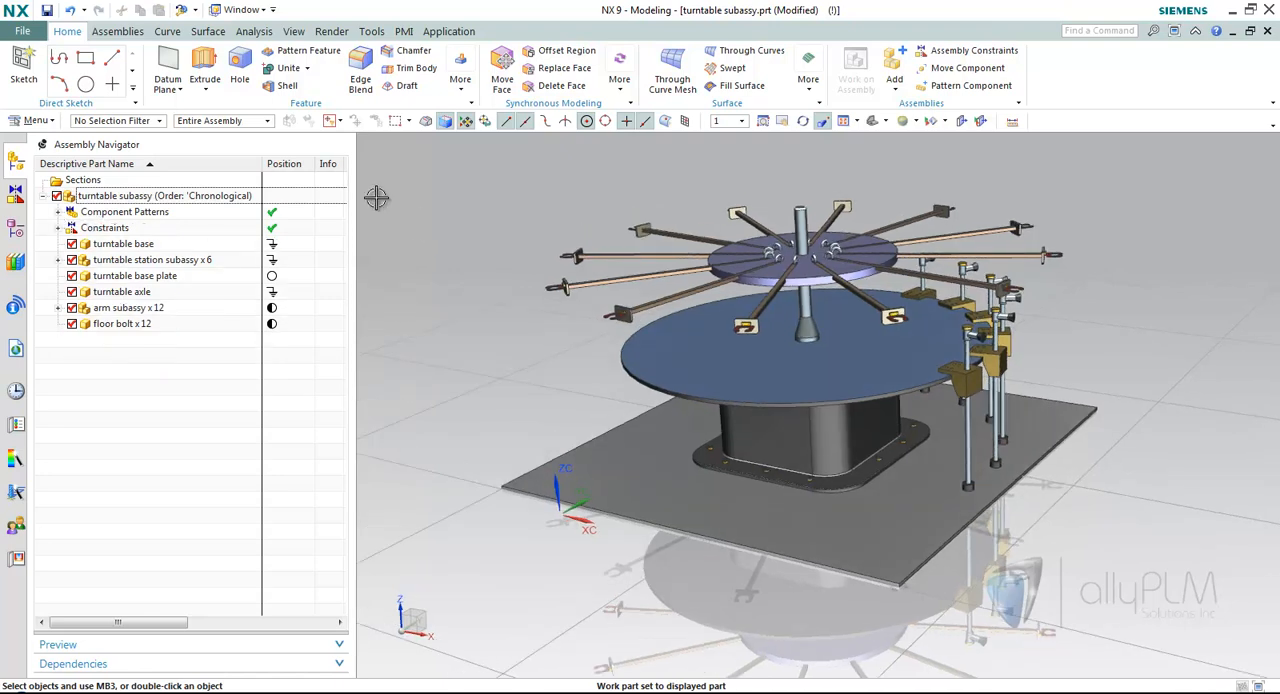
Open _pump assembly.prt from the part history and show its assembly structure.
{"action": "left_click", "coordinate": [15, 393]}
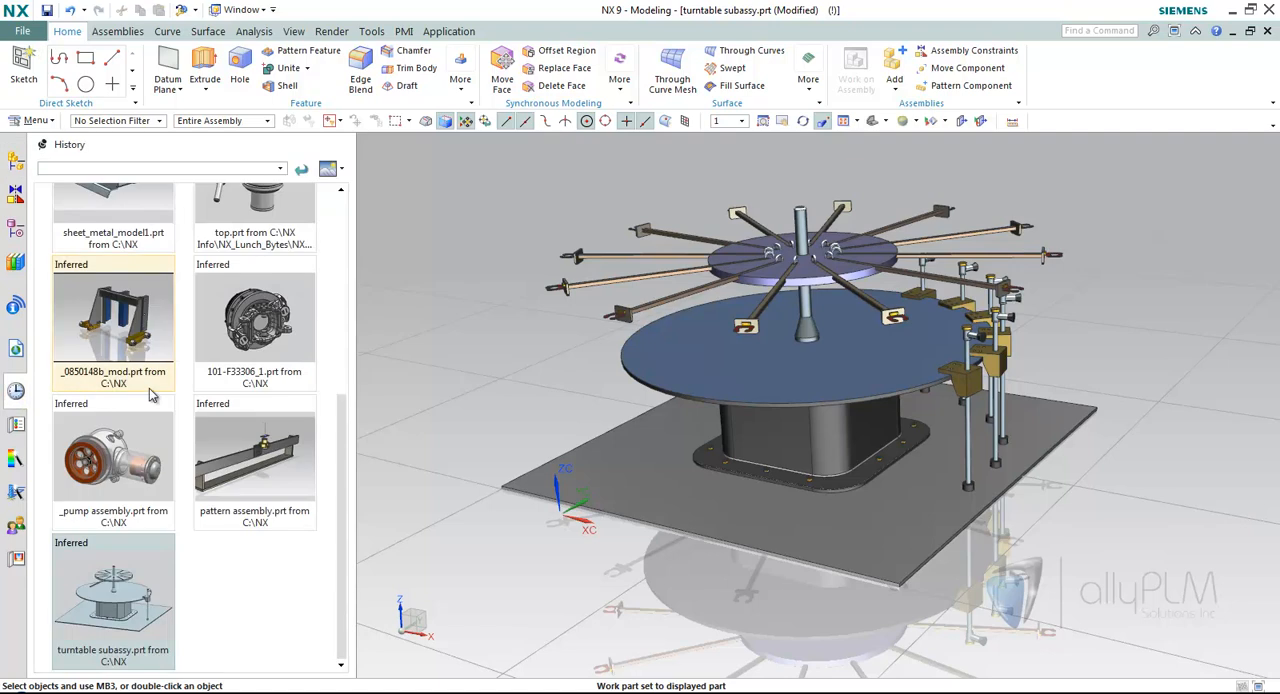
{"action": "left_click", "coordinate": [113, 458]}
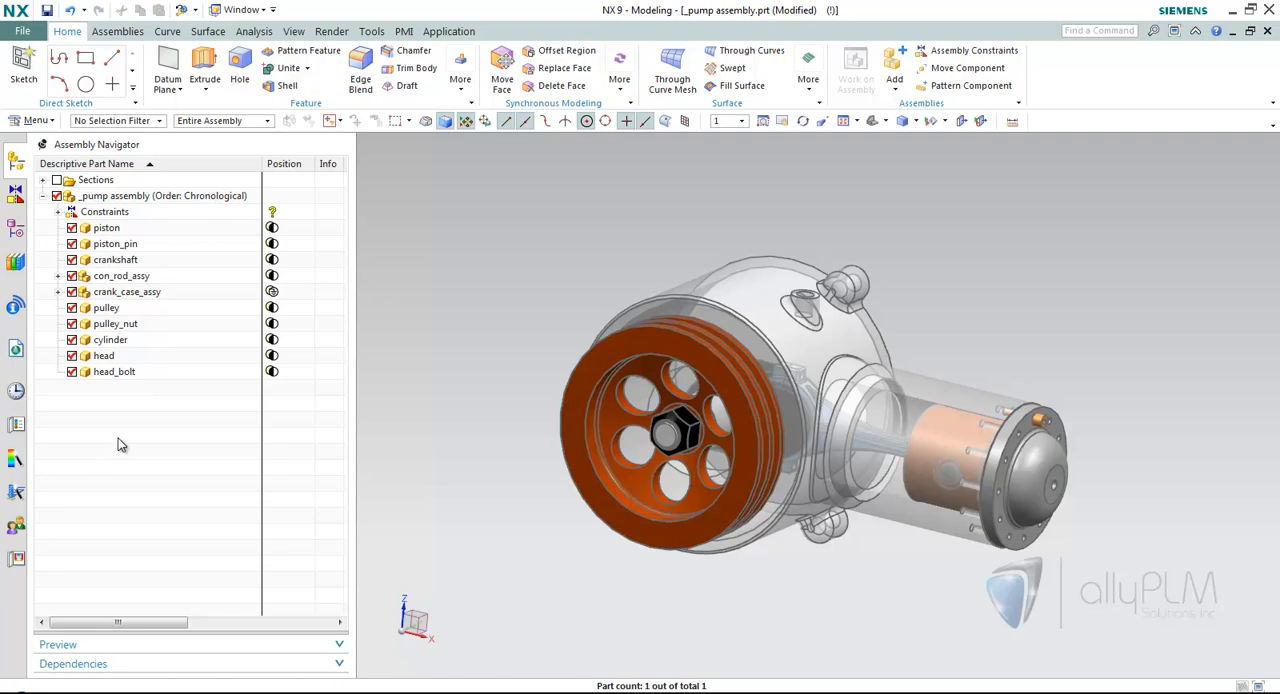
Set the pump assembly's Navigator Order to Alphanumeric and return it to Chronological.
{"action": "right_click", "coordinate": [197, 203]}
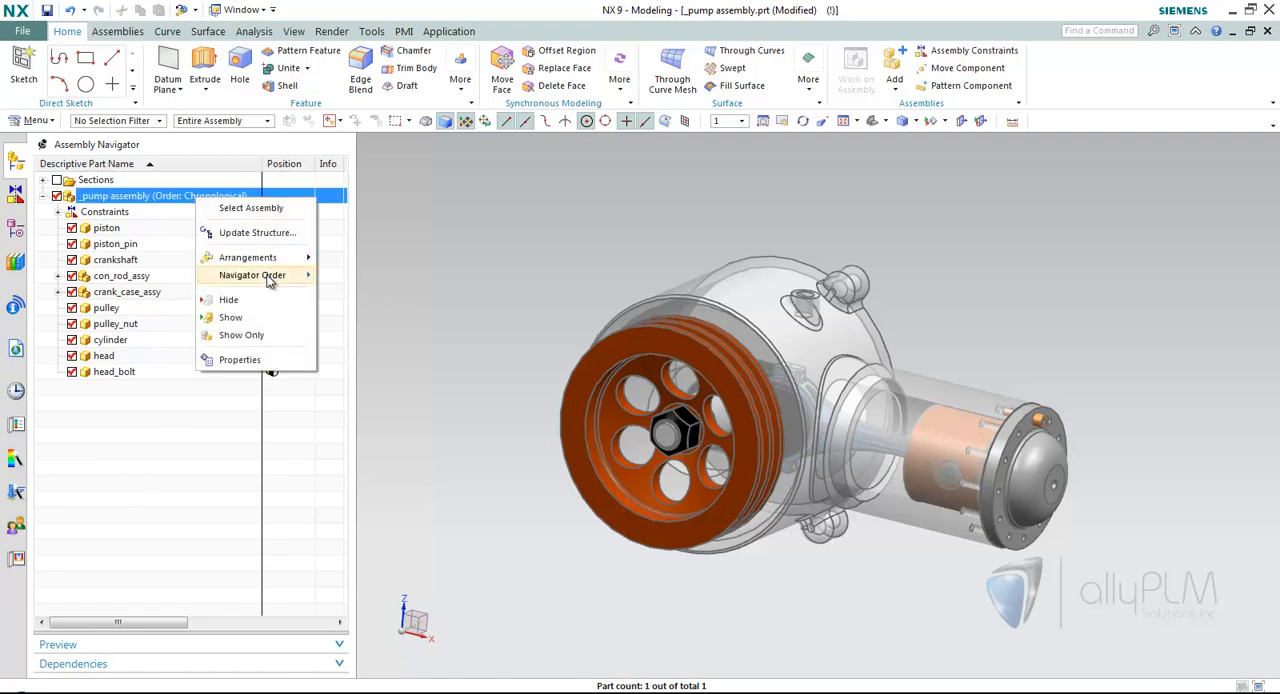
{"action": "mouse_move", "coordinate": [268, 280]}
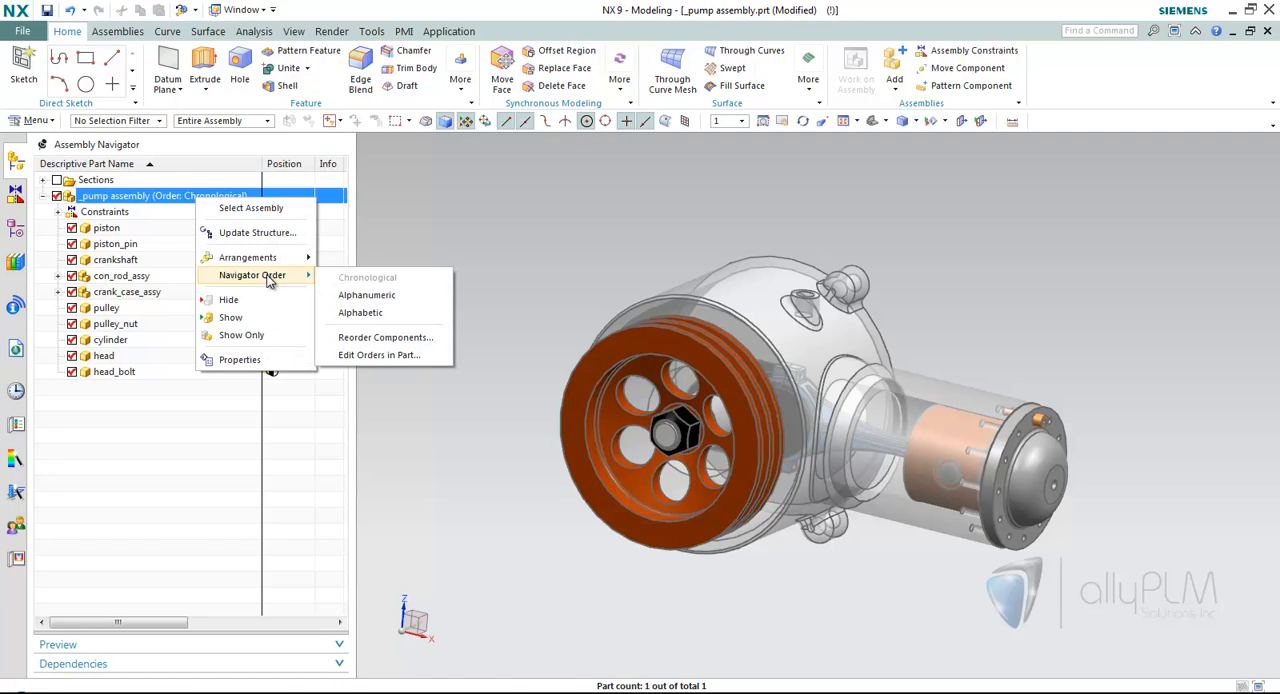
{"action": "left_click", "coordinate": [398, 300]}
{"action": "right_click", "coordinate": [229, 197]}
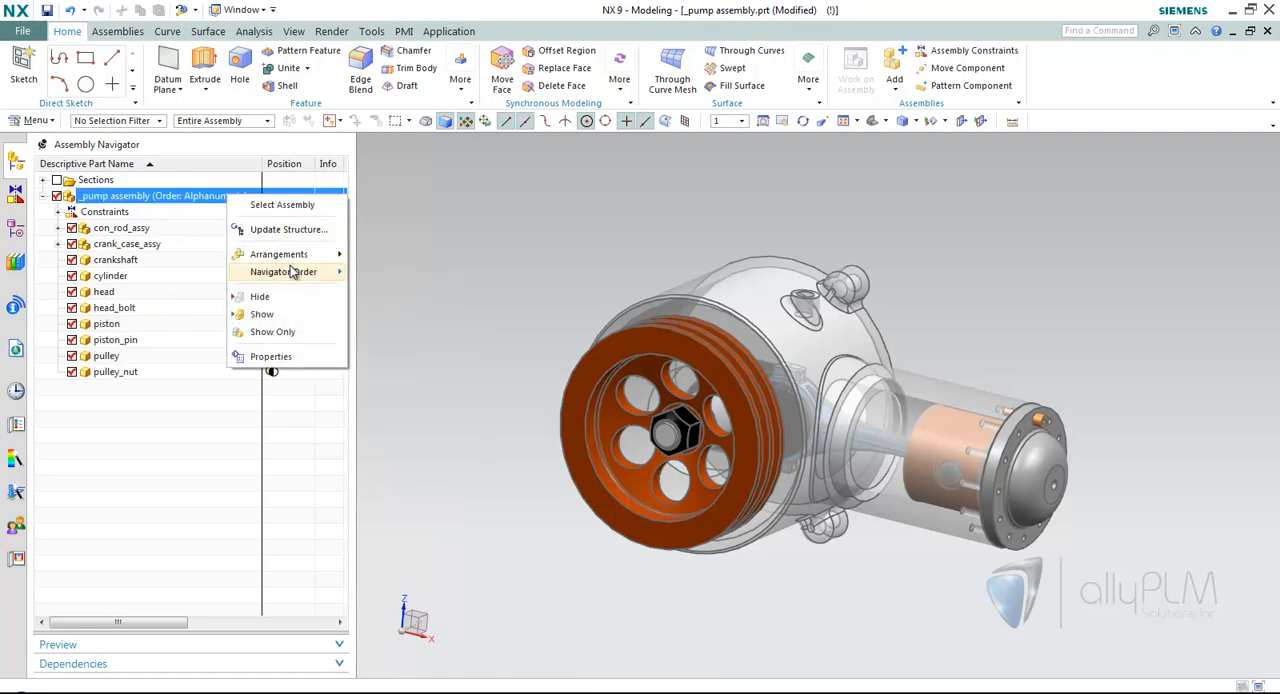
{"action": "mouse_move", "coordinate": [292, 273]}
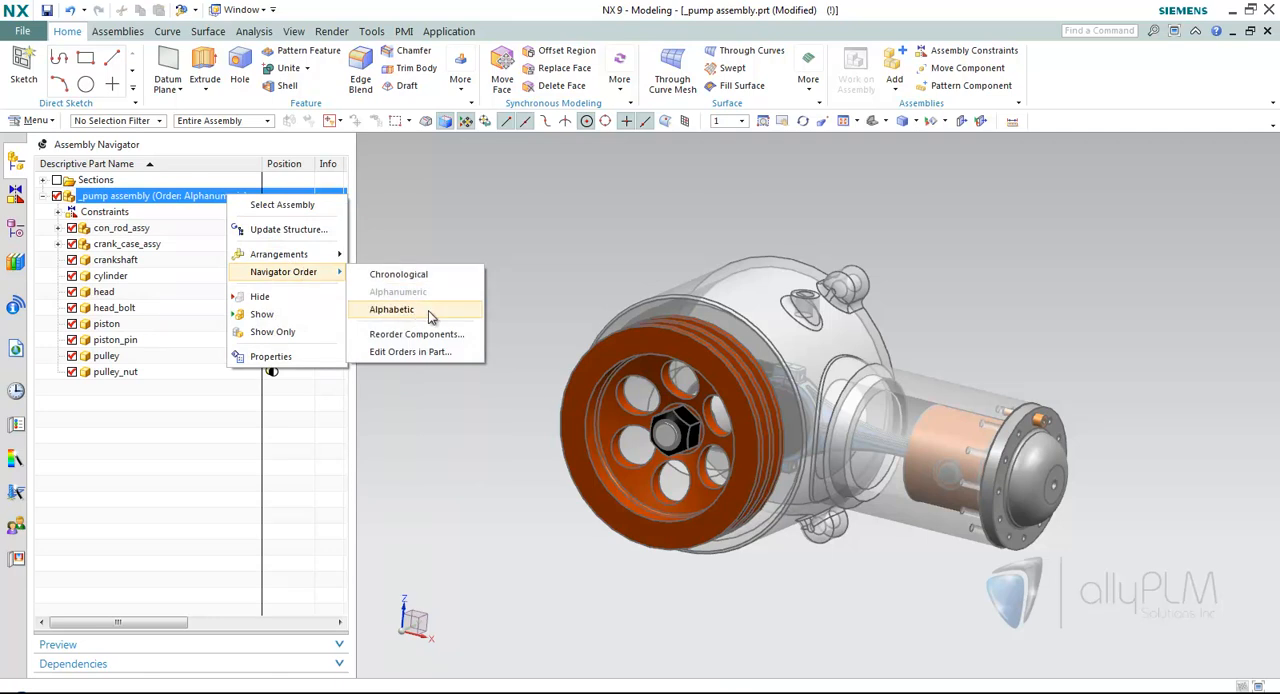
{"action": "left_click", "coordinate": [400, 274]}
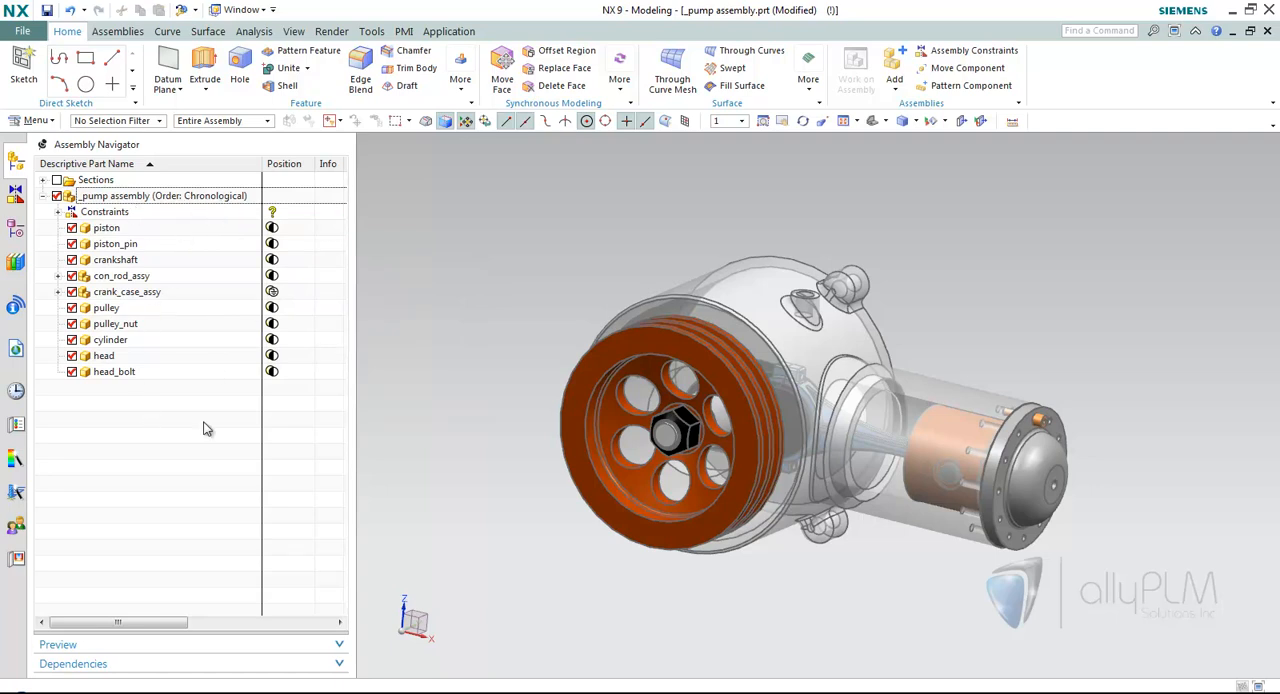
Add the component lift_eye.prt from the 4NavigatorReorder folder to the pump assembly, positioned By Constraints.
{"action": "left_click", "coordinate": [897, 75]}
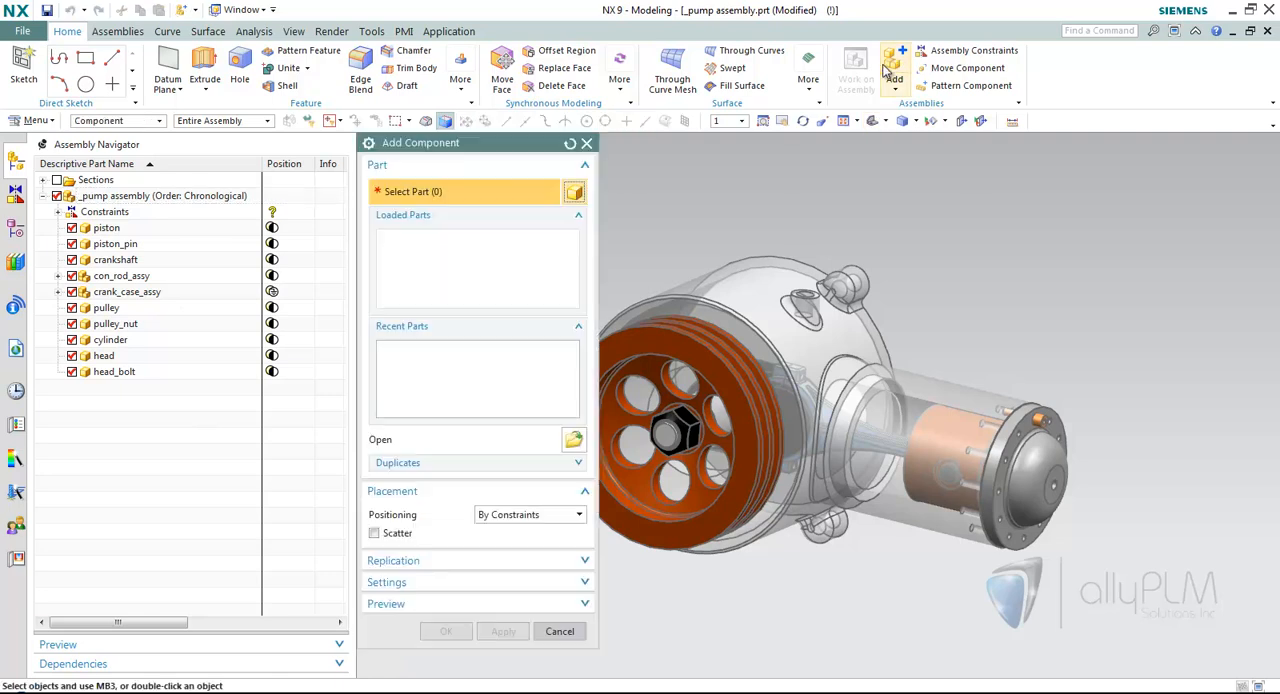
{"action": "left_click", "coordinate": [573, 439]}
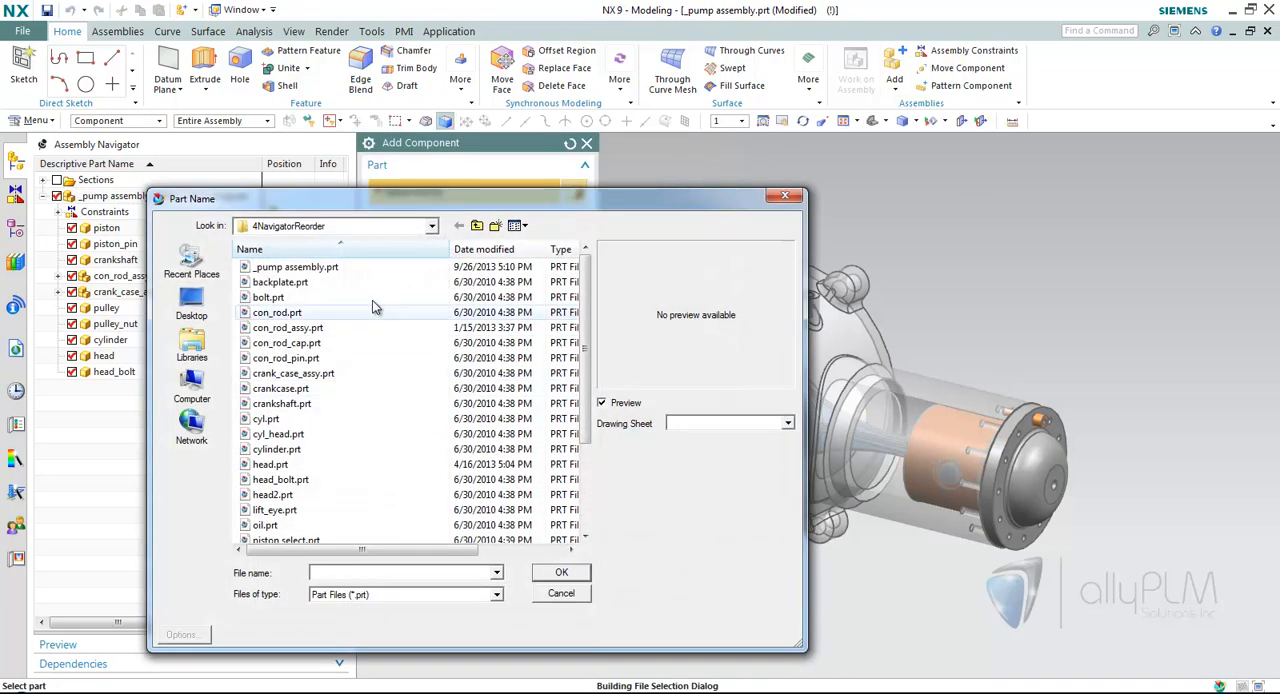
{"action": "left_click", "coordinate": [476, 225]}
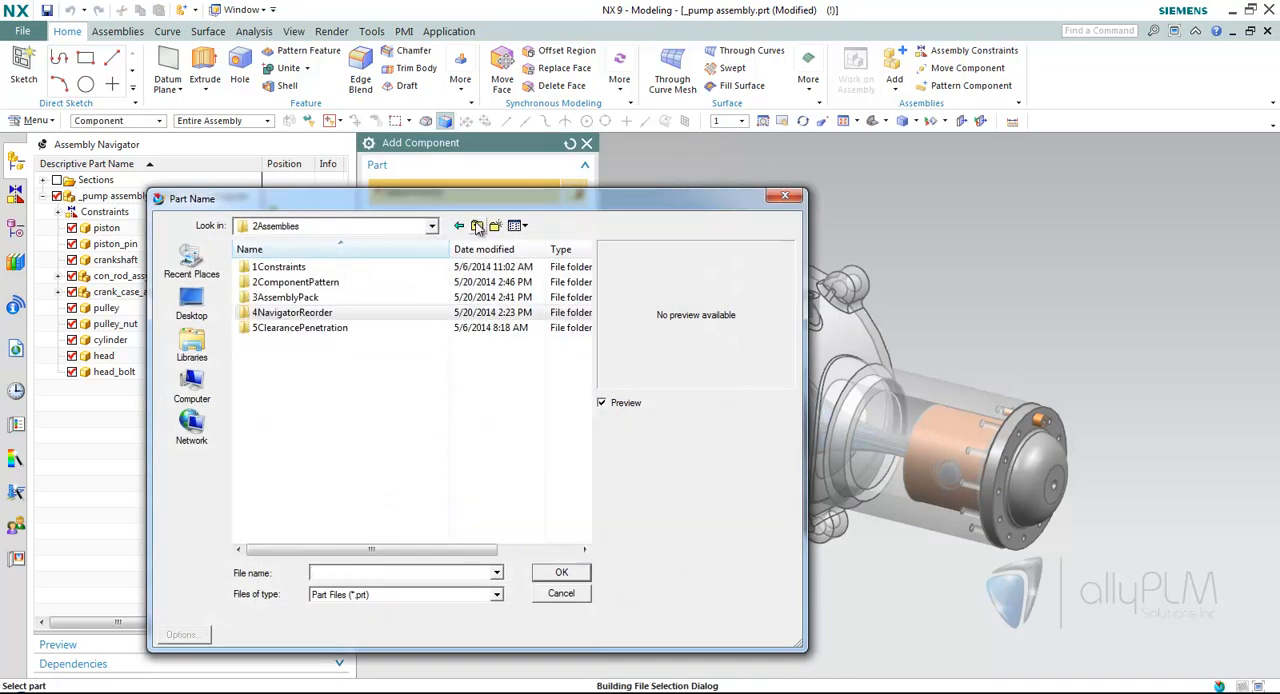
{"action": "double_click", "coordinate": [314, 314]}
{"action": "left_click", "coordinate": [278, 449]}
{"action": "scroll", "coordinate": [285, 466], "scroll_direction": "down", "scroll_amount": 1}
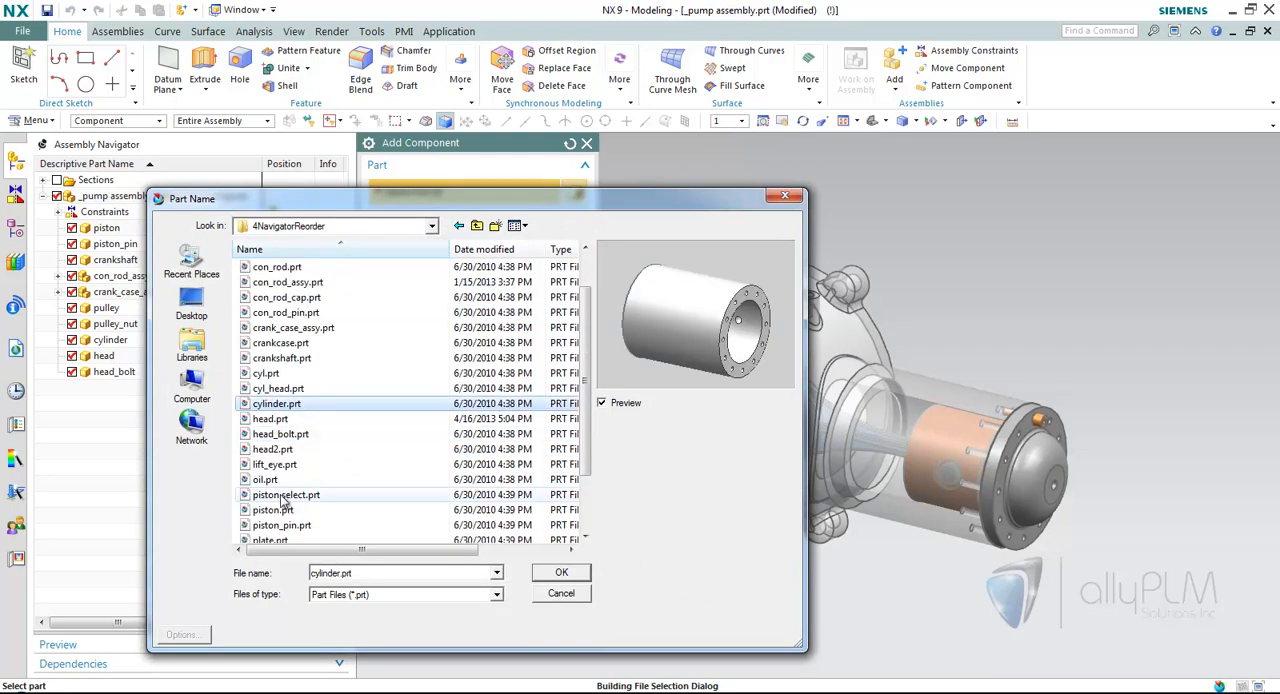
{"action": "left_click", "coordinate": [276, 464]}
{"action": "left_click", "coordinate": [561, 572]}
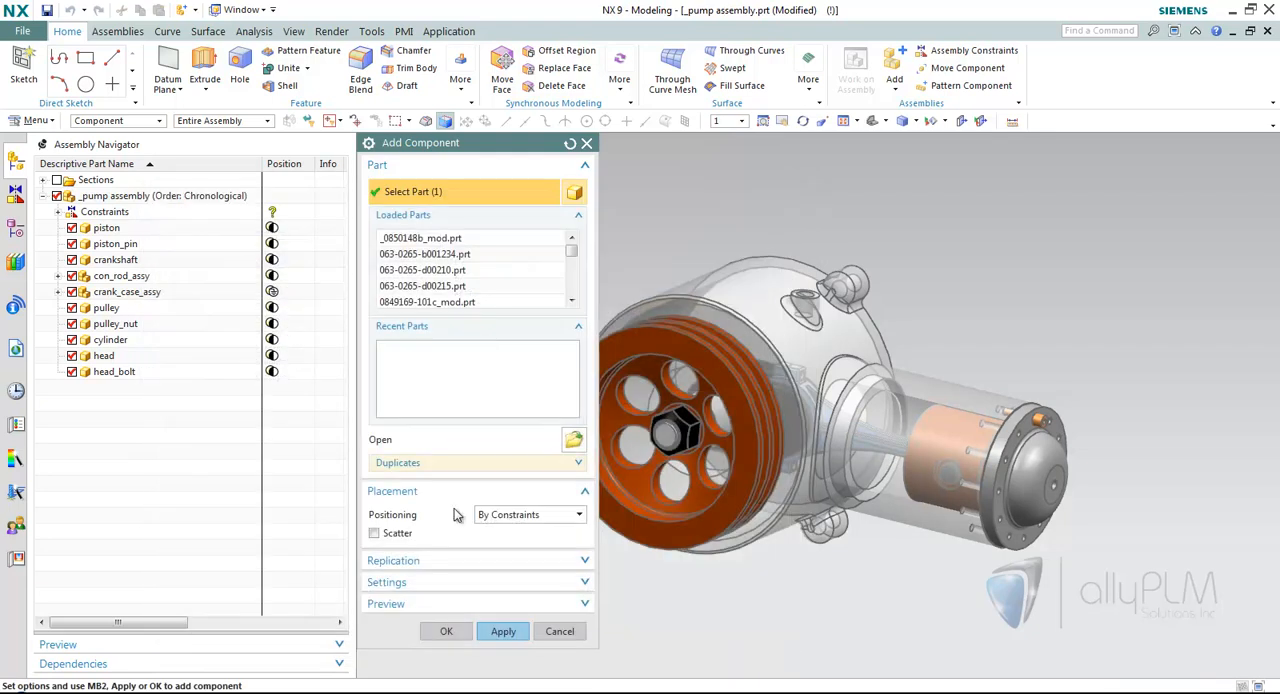
Constrain the lifting eye with a Concentric constraint between its shank edge and the hole on top of the crank case.
{"action": "left_click", "coordinate": [579, 189]}
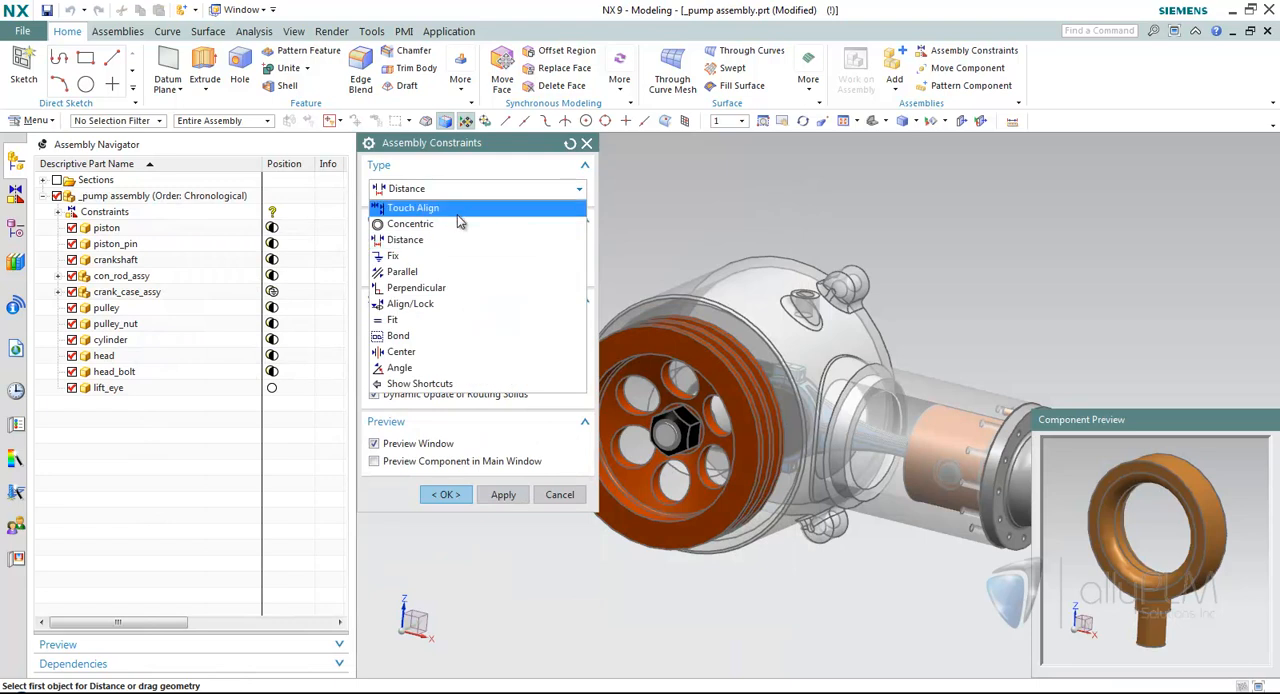
{"action": "left_click", "coordinate": [425, 229]}
{"action": "left_click", "coordinate": [1150, 612]}
{"action": "left_click", "coordinate": [825, 312]}
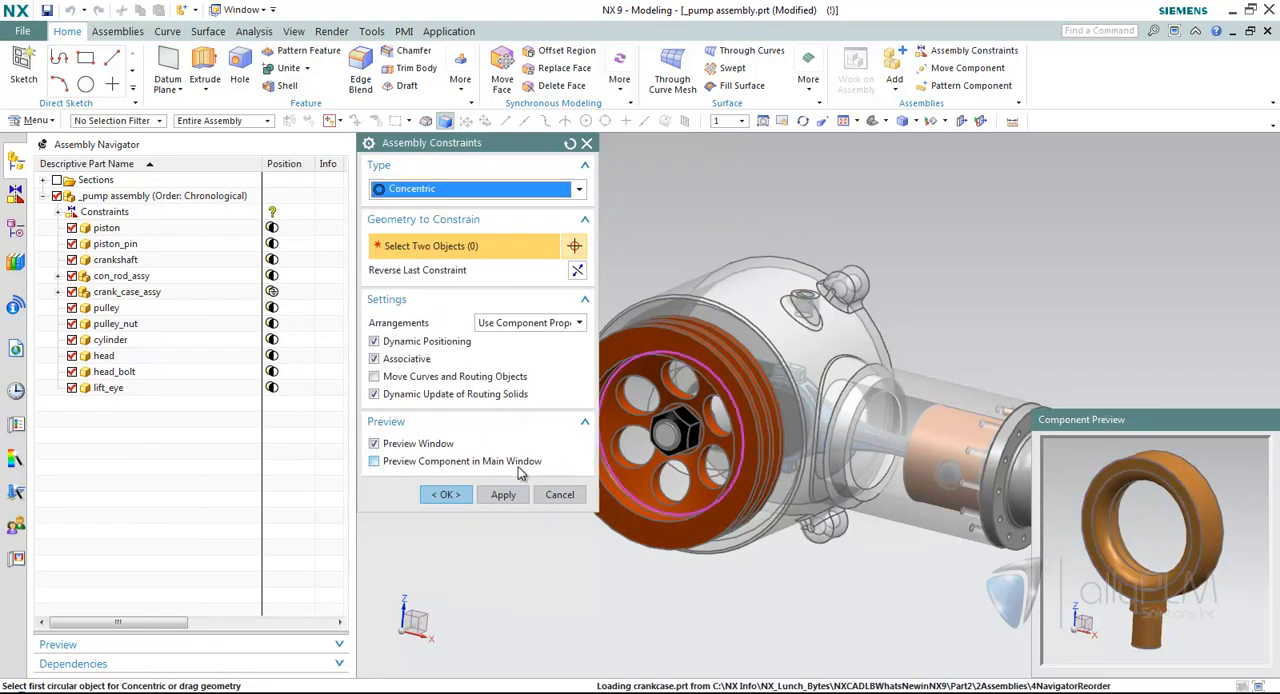
{"action": "left_click", "coordinate": [462, 493]}
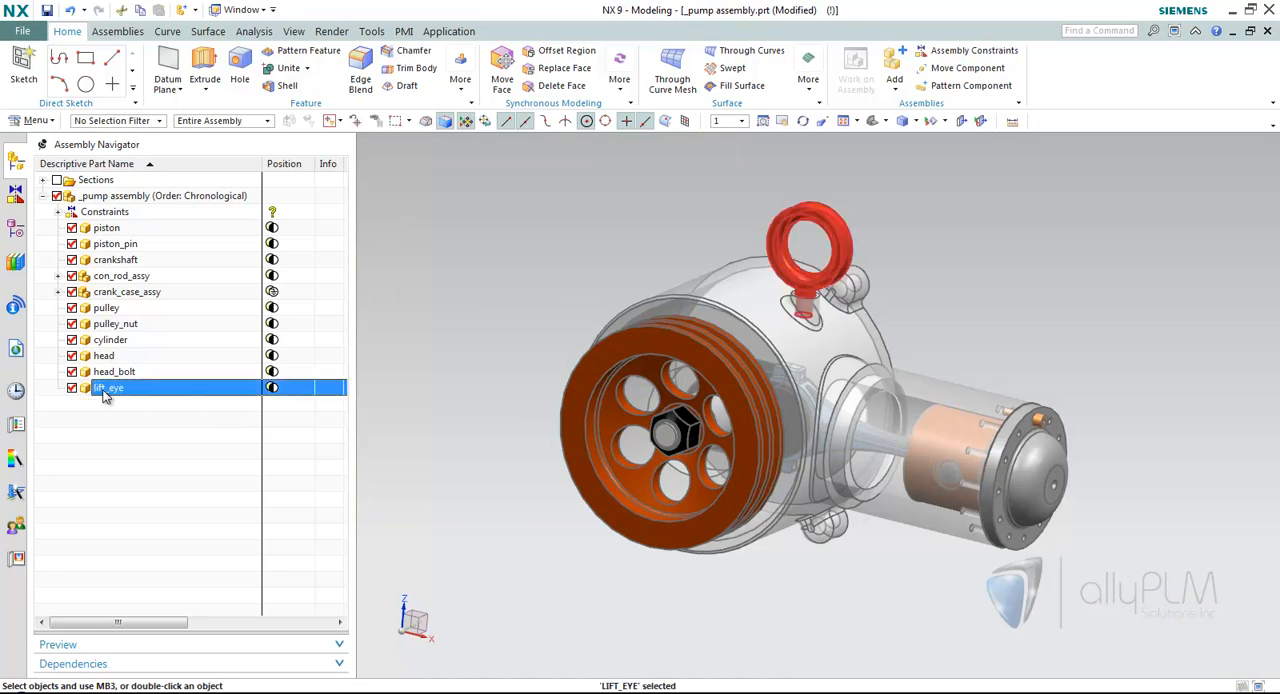
Pattern the head_bolt component with the Reference layout around the bolt holes of the cylinder head.
{"action": "left_click", "coordinate": [1036, 425]}
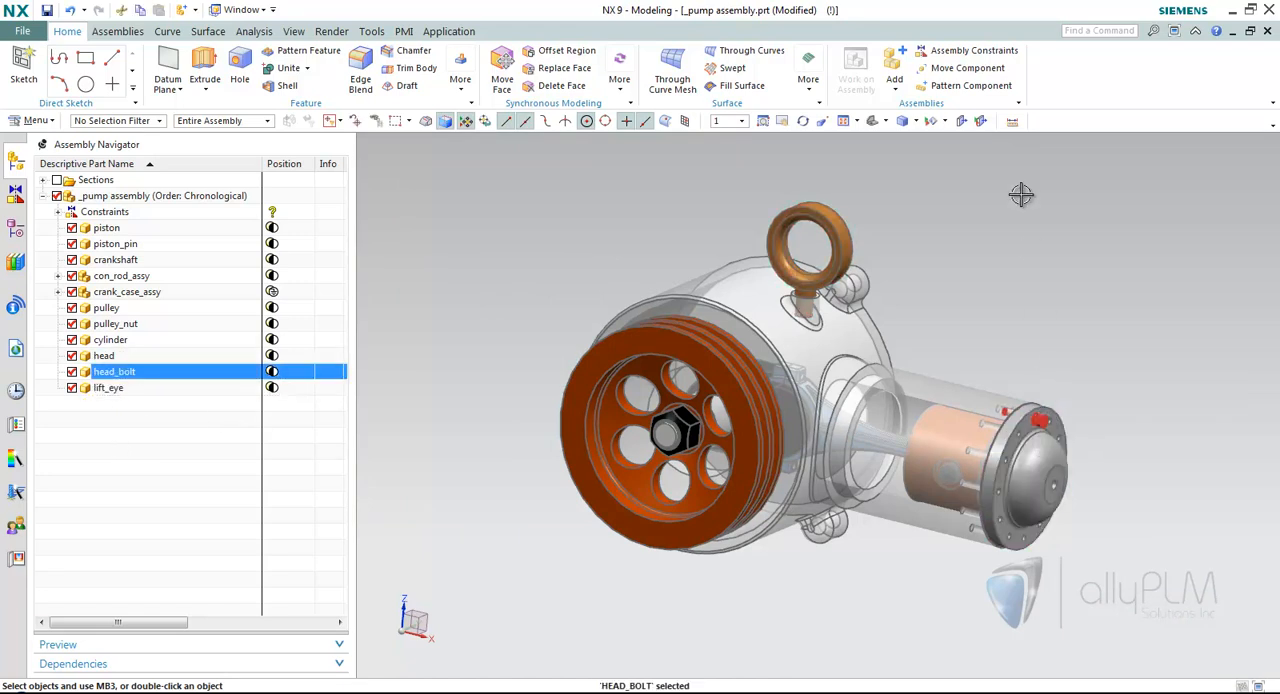
{"action": "left_click", "coordinate": [986, 90]}
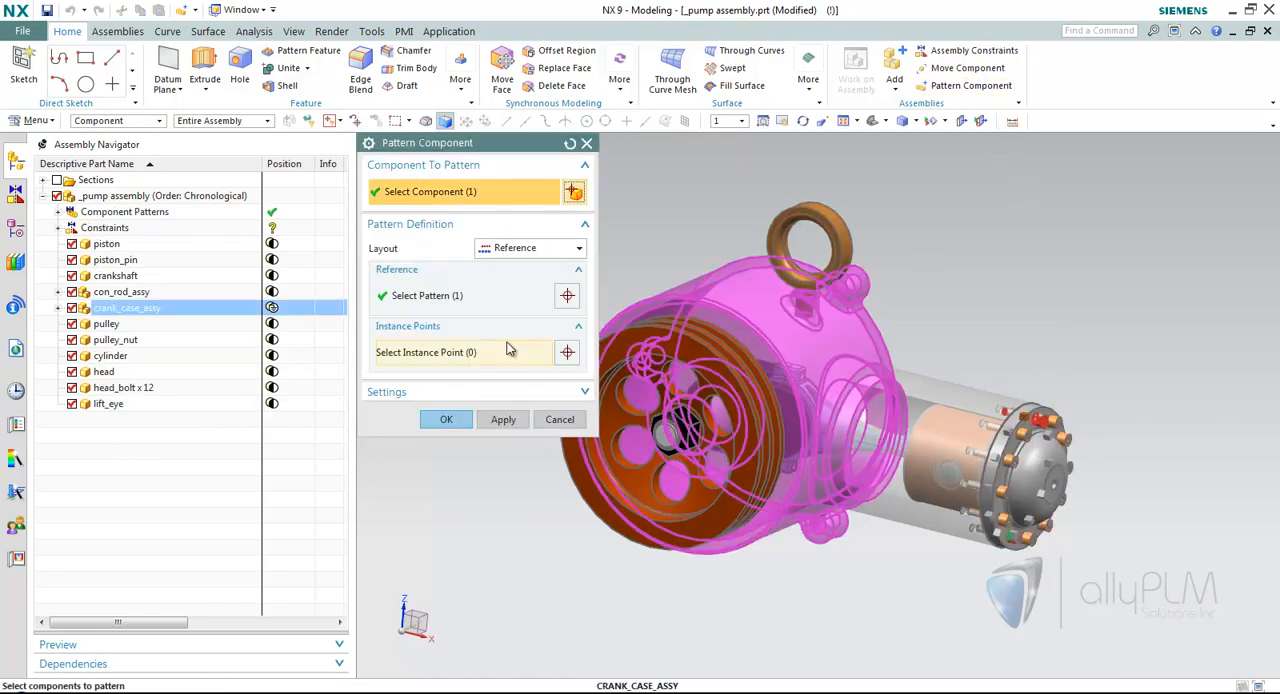
{"action": "left_click", "coordinate": [446, 419]}
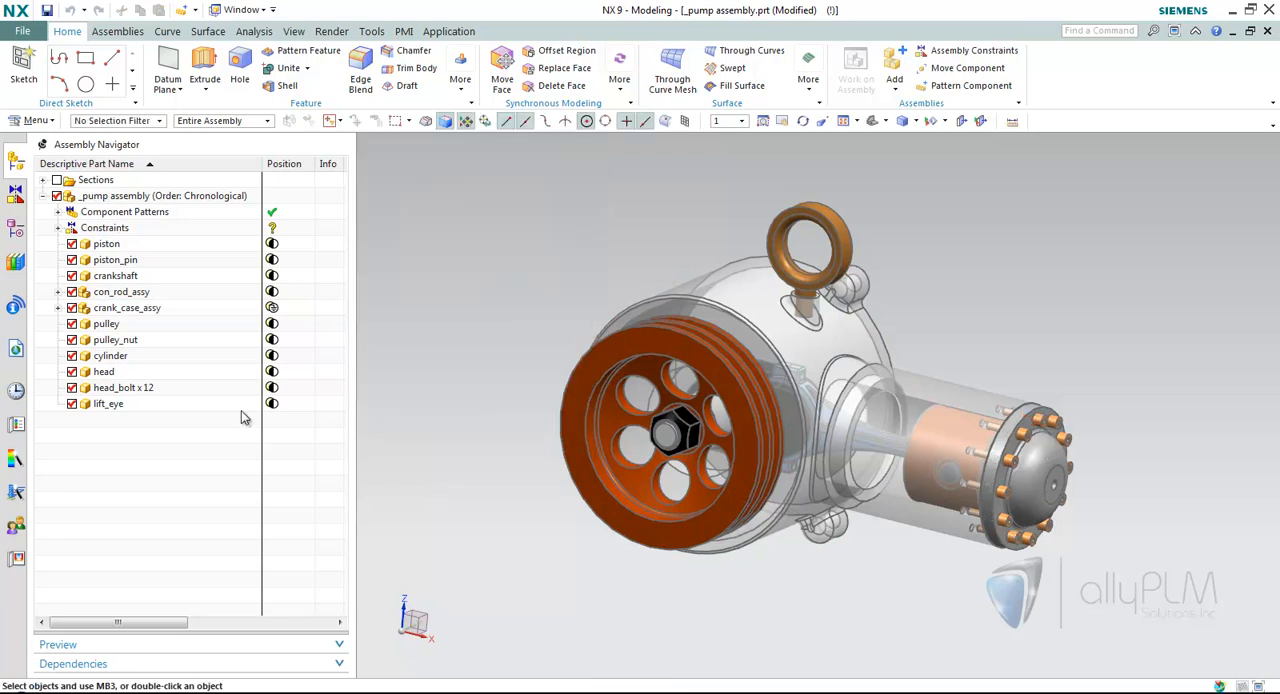
Unpack the packed head_bolt x 12 entry and highlight individual bolts in the assembly, ending with nothing selected.
{"action": "right_click", "coordinate": [151, 390]}
{"action": "left_click", "coordinate": [212, 14]}
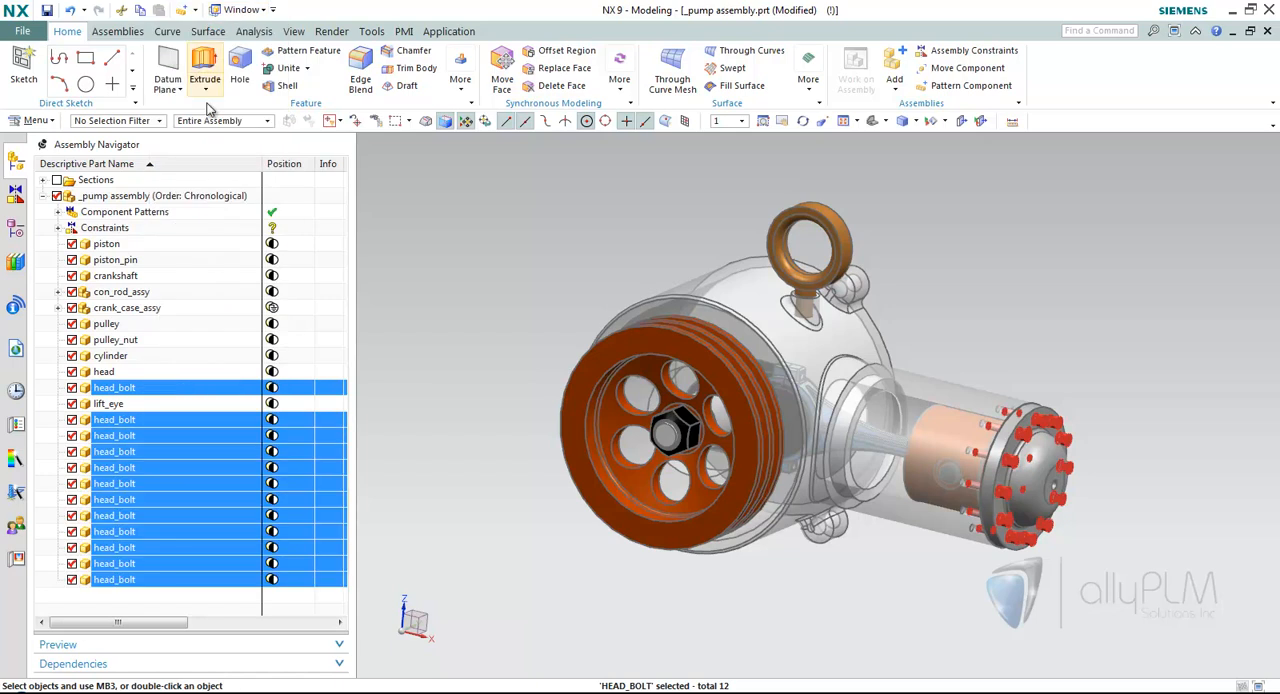
{"action": "left_click", "coordinate": [196, 606]}
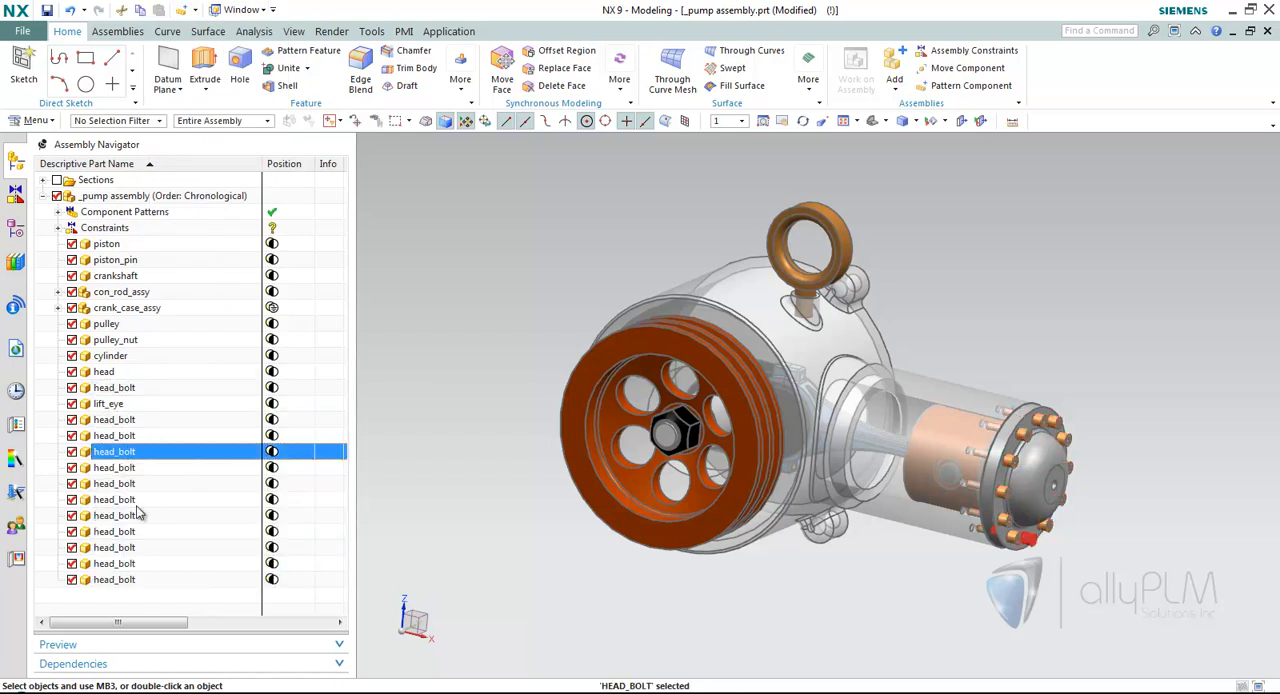
{"action": "left_click", "coordinate": [133, 547]}
{"action": "left_click", "coordinate": [138, 563]}
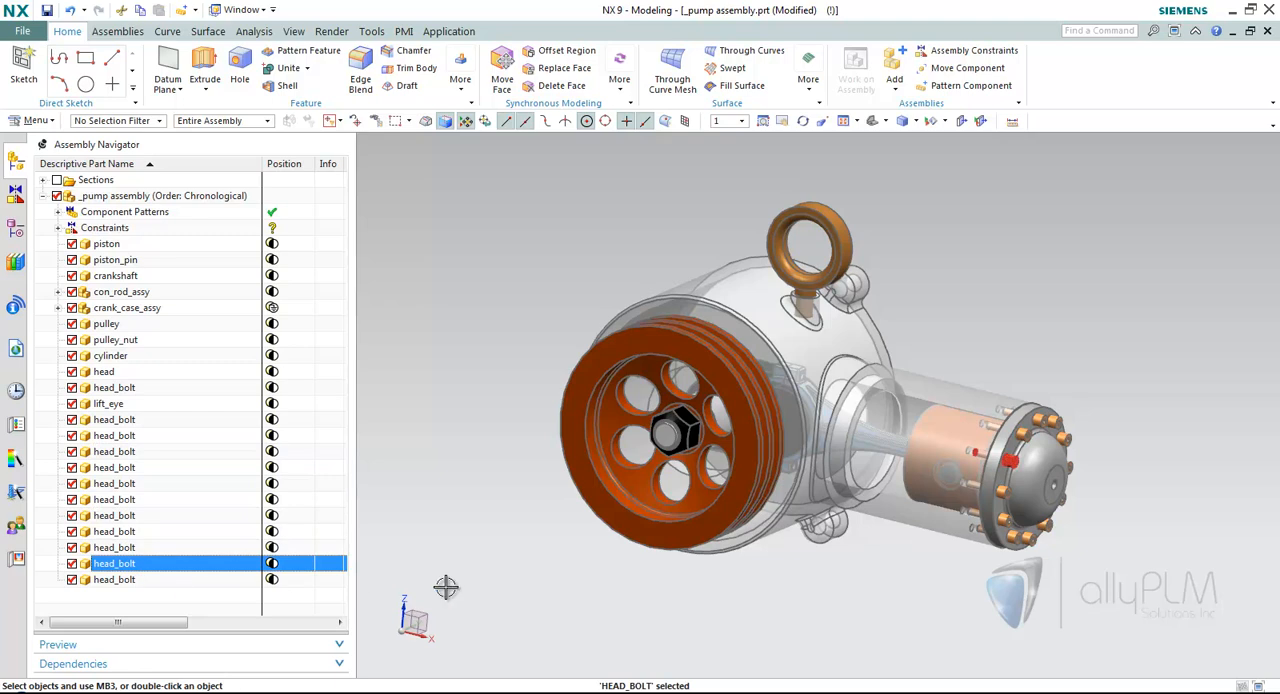
{"action": "key", "text": "Escape"}
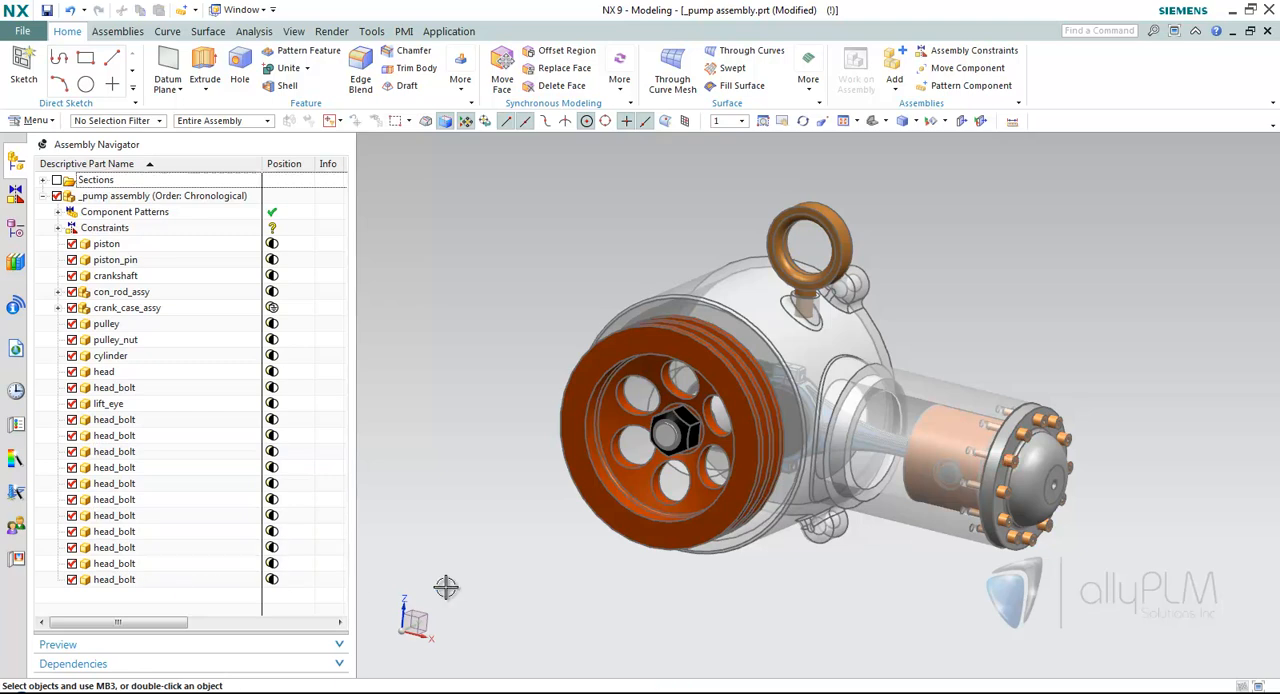
Set the pump assembly's Navigator Order to Alphanumeric.
{"action": "right_click", "coordinate": [224, 205]}
{"action": "mouse_move", "coordinate": [302, 277]}
{"action": "left_click", "coordinate": [389, 295]}
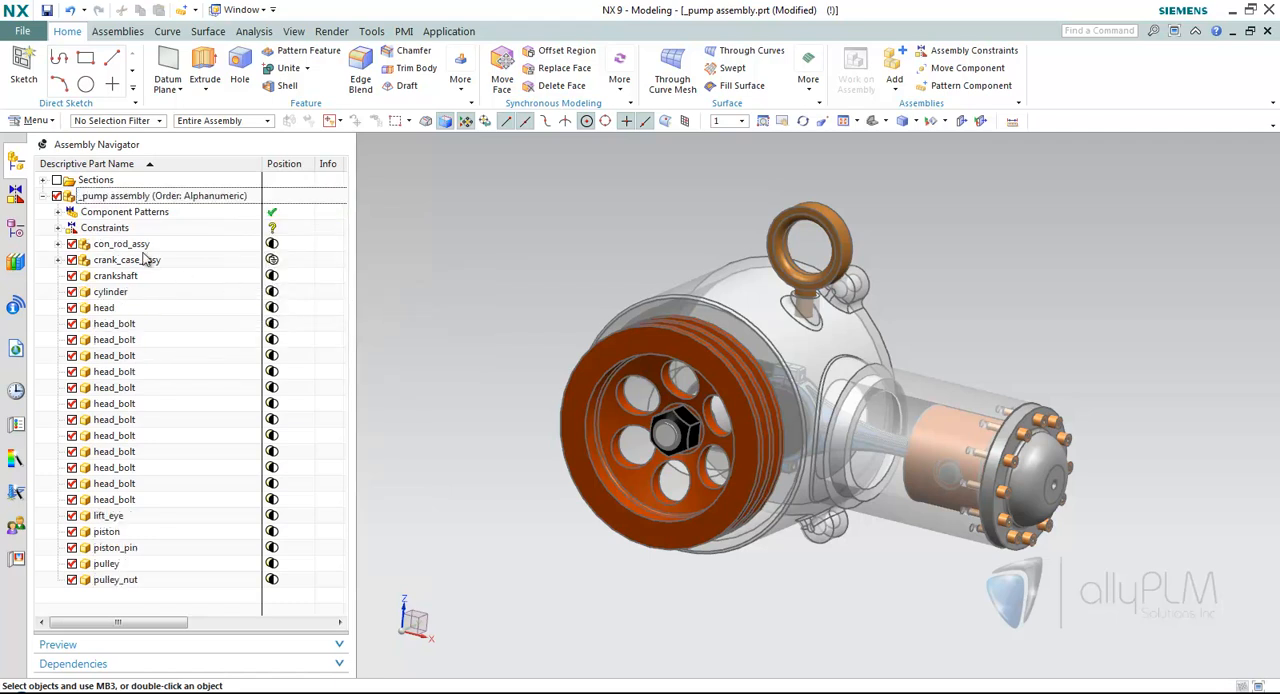
Copy the Alphanumeric order as a user-defined order named Asm Order through Edit Orders in Part.
{"action": "right_click", "coordinate": [218, 198]}
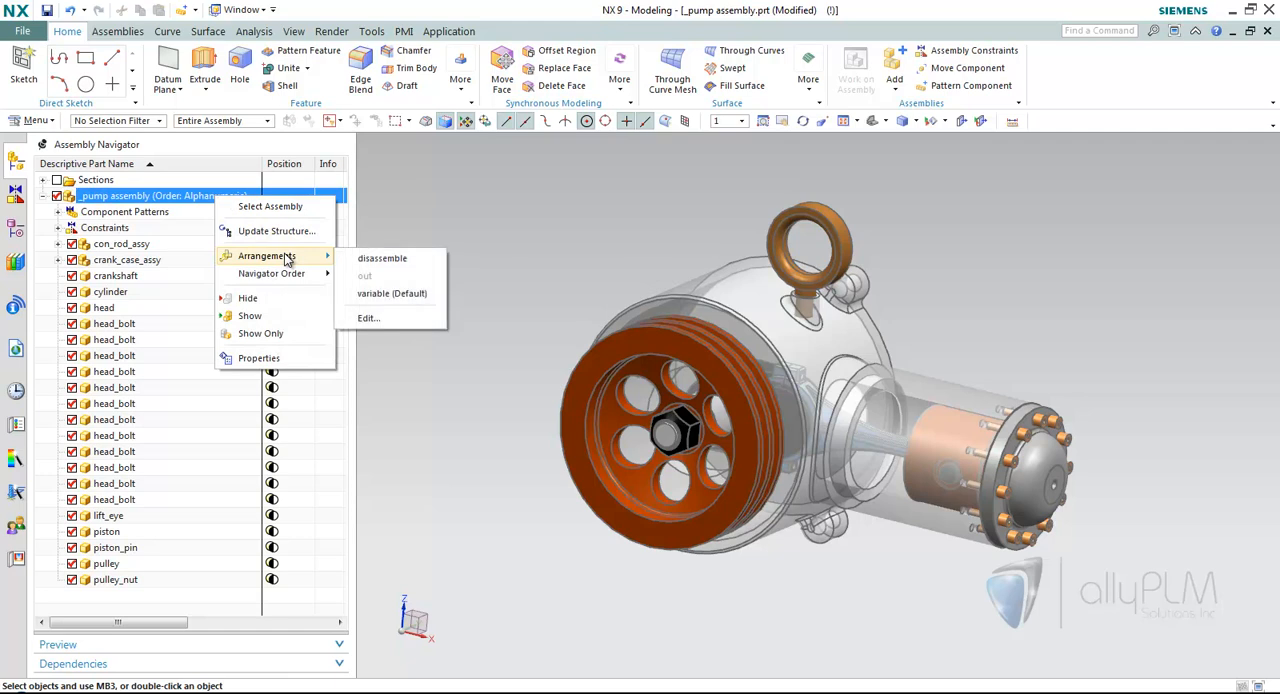
{"action": "mouse_move", "coordinate": [288, 279]}
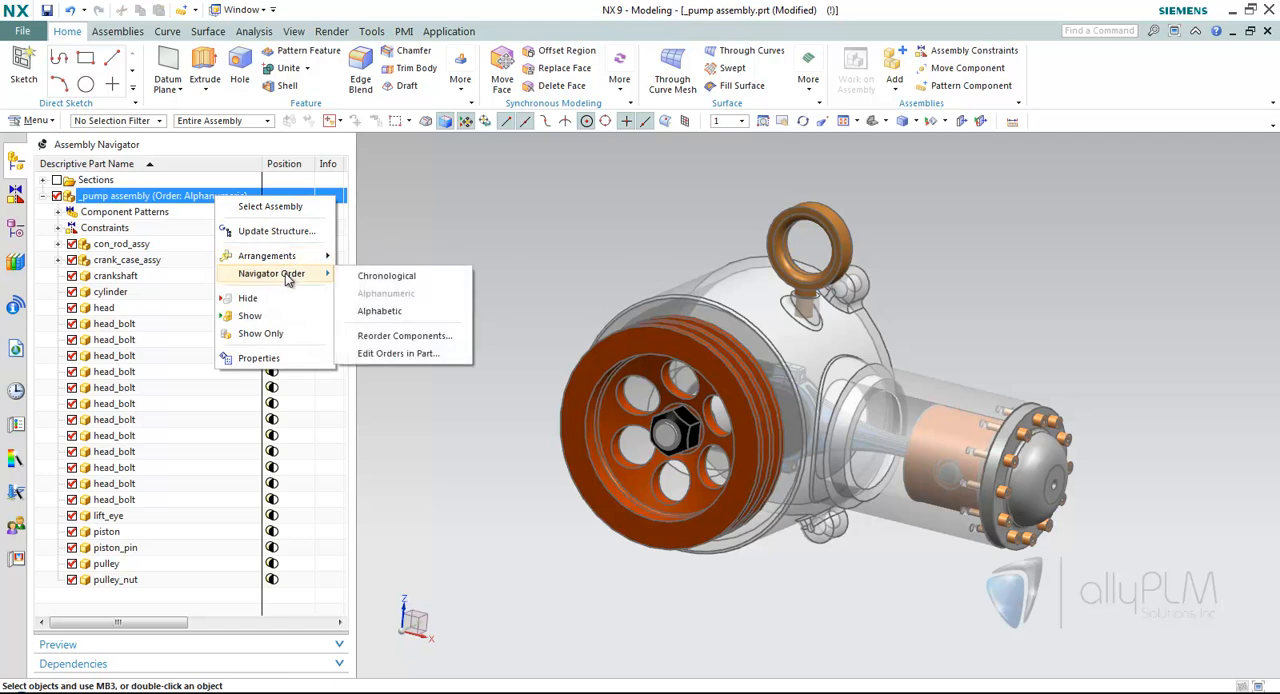
{"action": "left_click", "coordinate": [398, 355]}
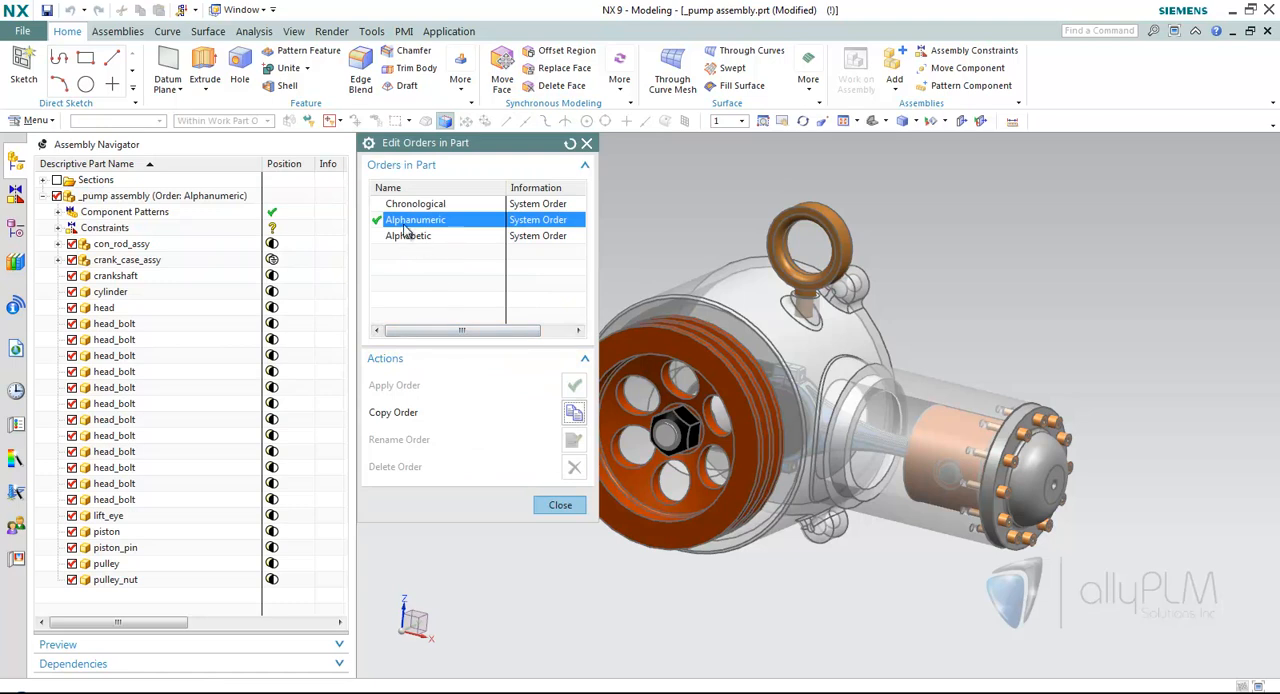
{"action": "left_click", "coordinate": [573, 412]}
{"action": "type", "text": "Asm Order"}
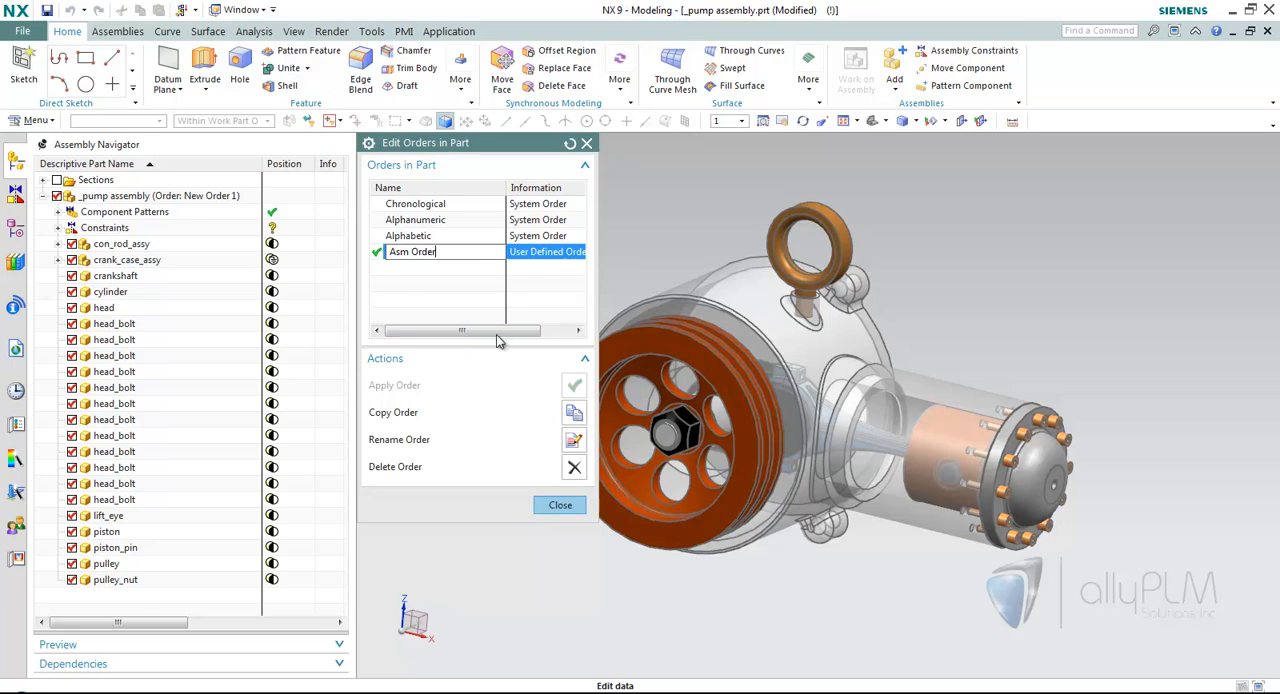
{"action": "left_click", "coordinate": [560, 504]}
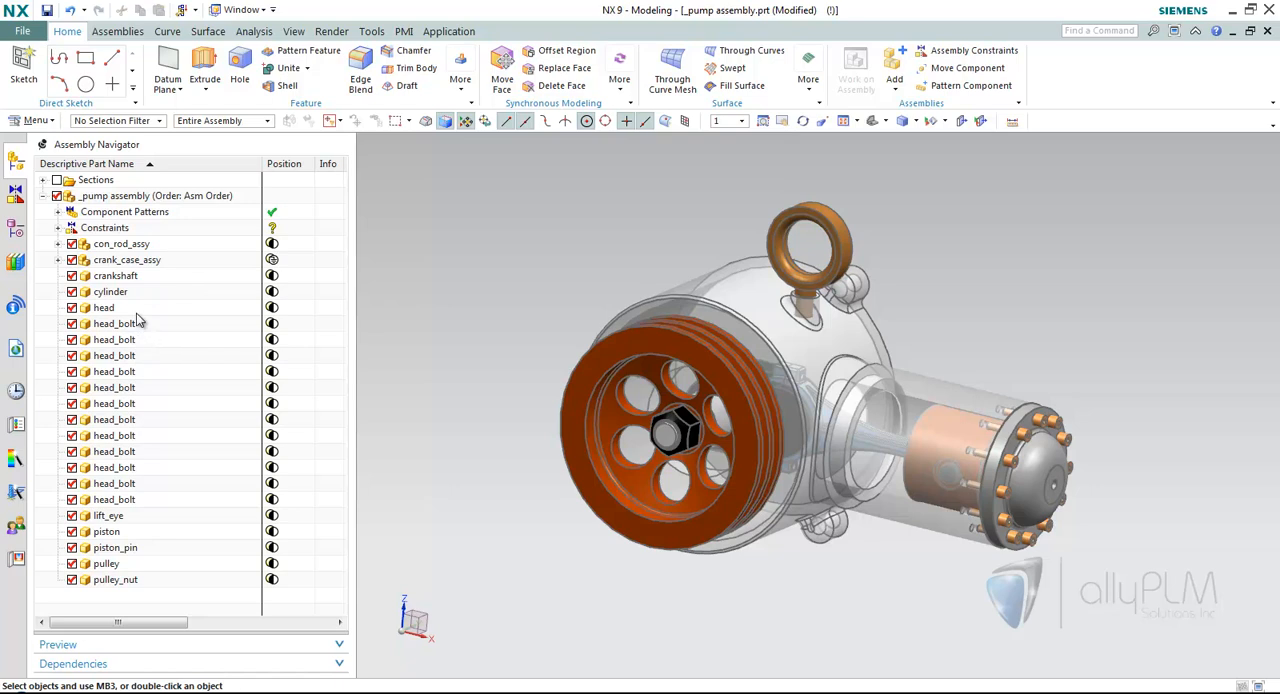
Reorder the components in Asm Order, placing cylinder before con_rod_assy and lift_eye at the end after pulley_nut.
{"action": "right_click", "coordinate": [161, 196]}
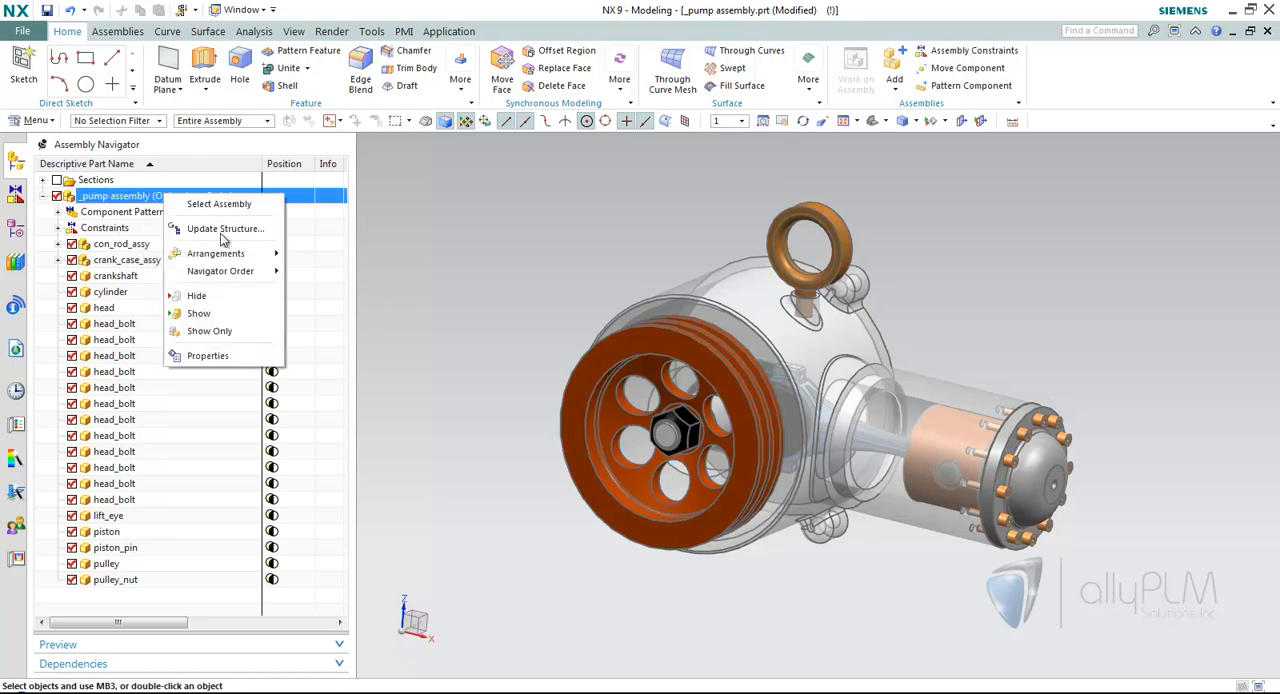
{"action": "mouse_move", "coordinate": [240, 272]}
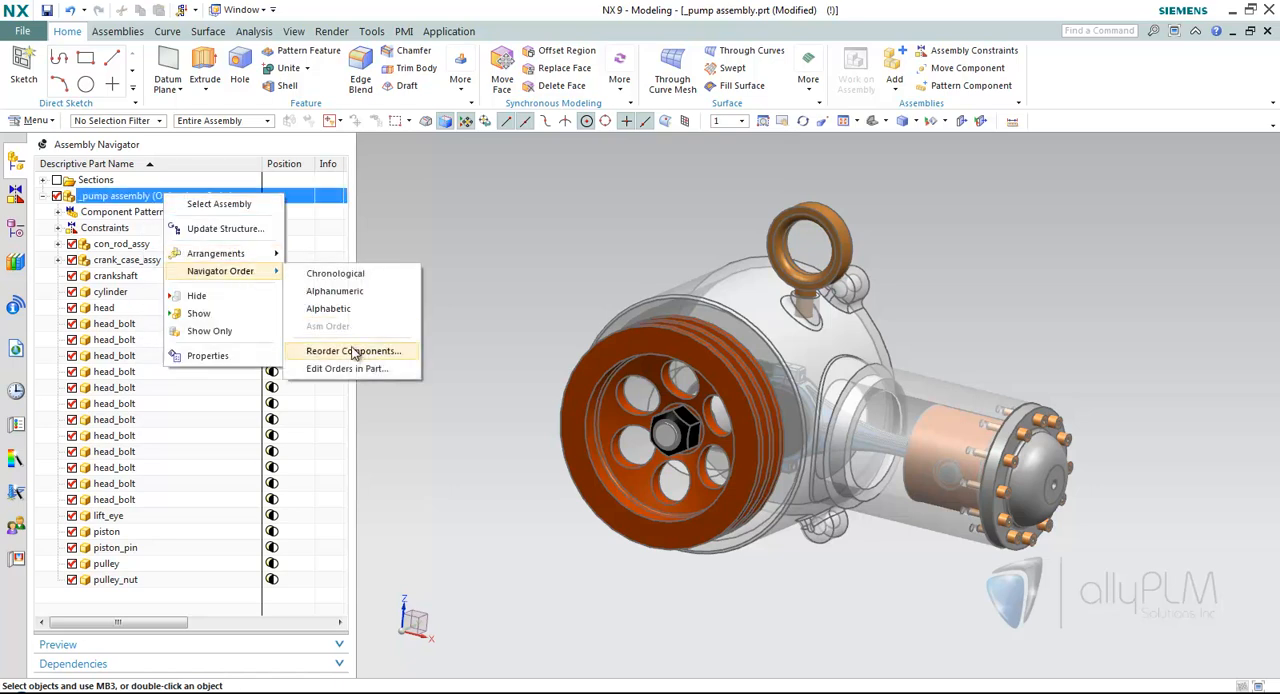
{"action": "left_click", "coordinate": [354, 351]}
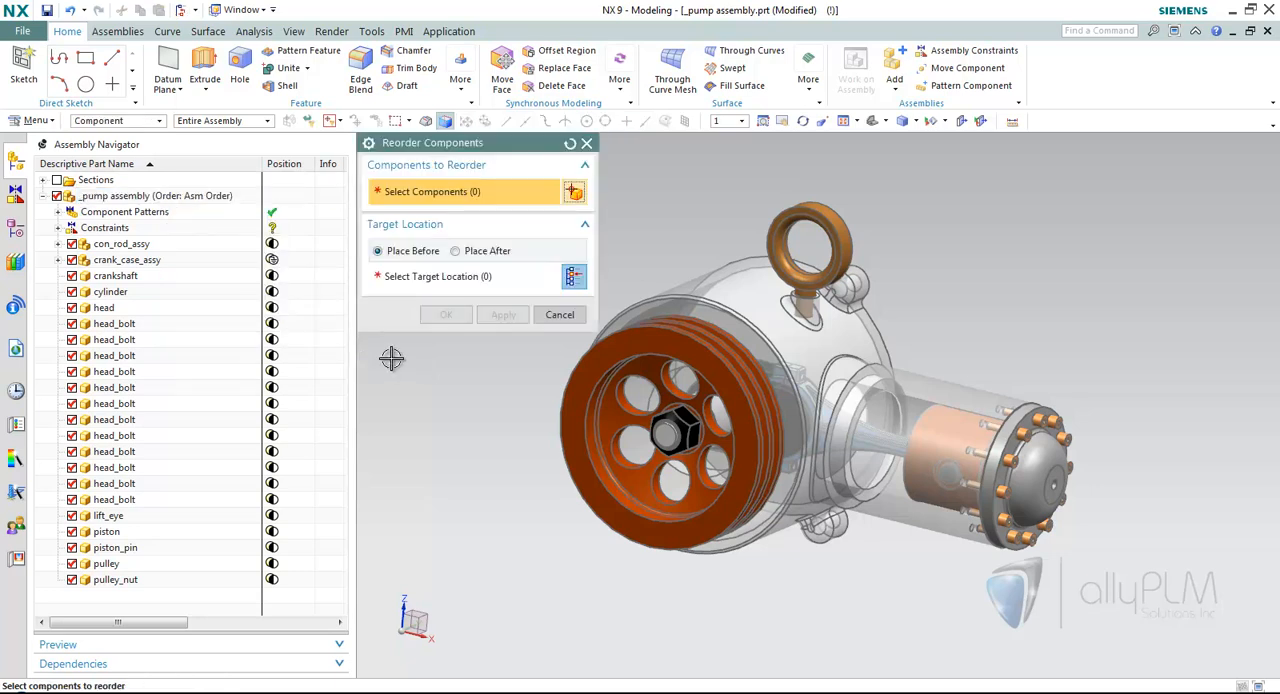
{"action": "left_click", "coordinate": [138, 296]}
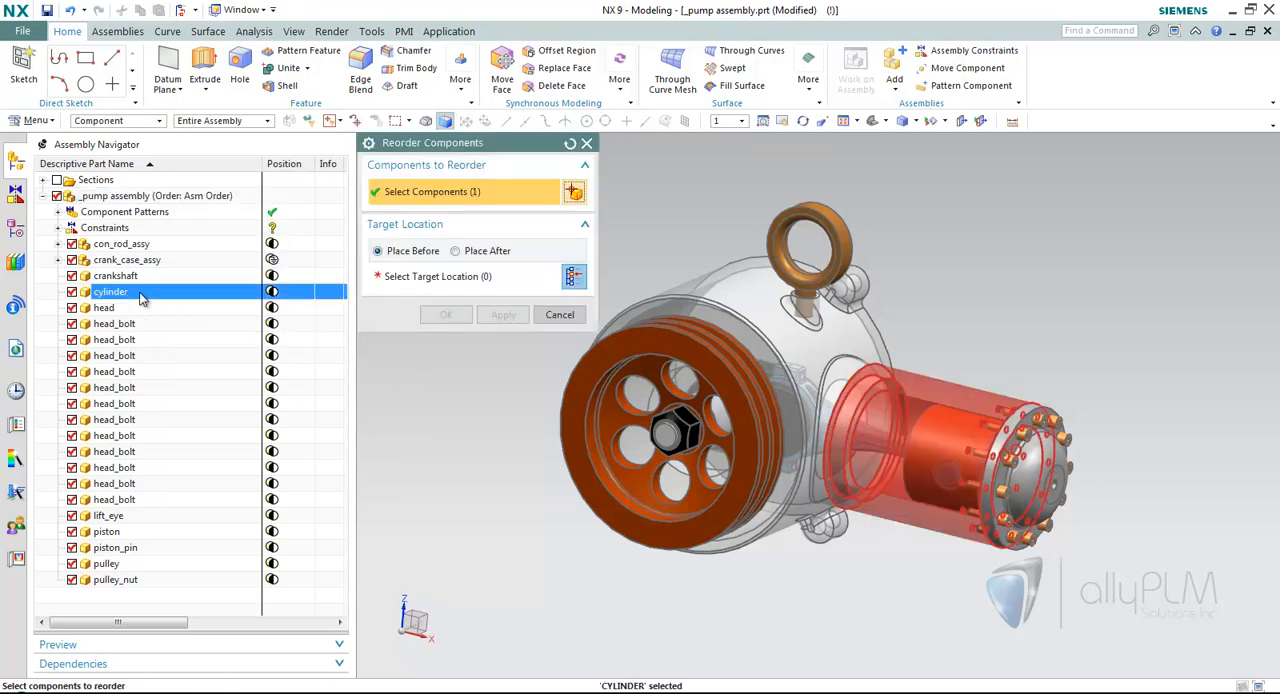
{"action": "left_click", "coordinate": [364, 281]}
{"action": "left_click", "coordinate": [118, 245]}
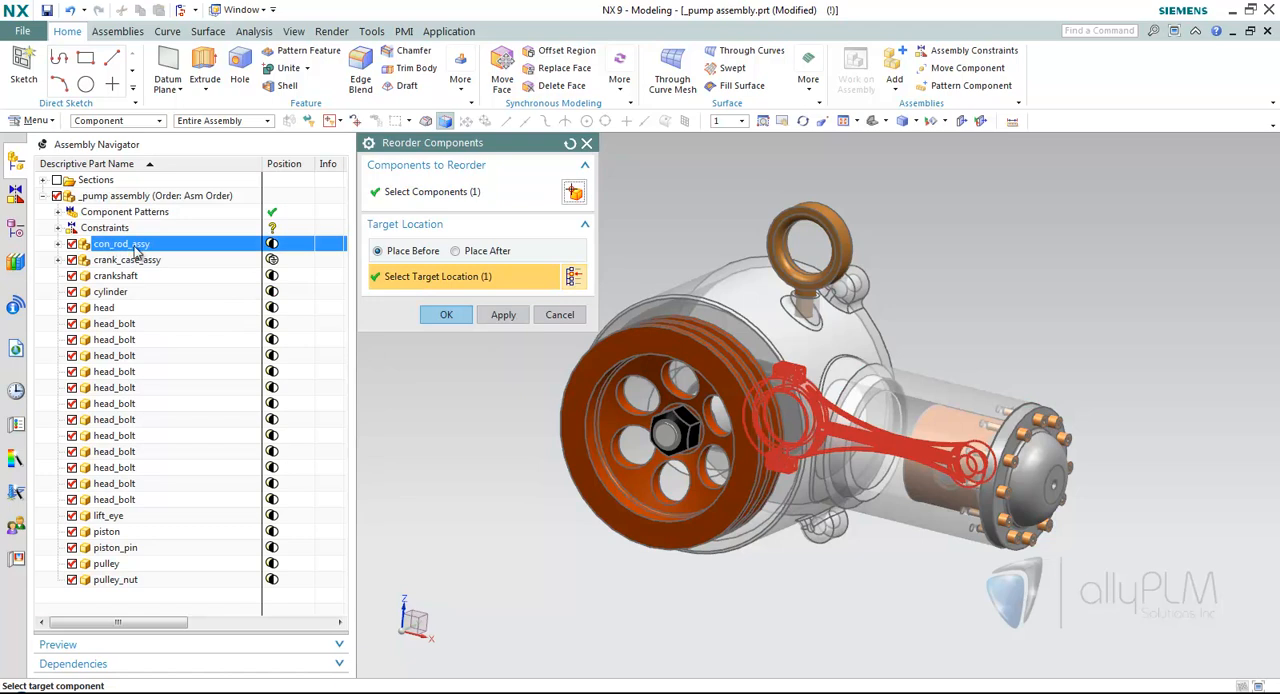
{"action": "left_click", "coordinate": [446, 314]}
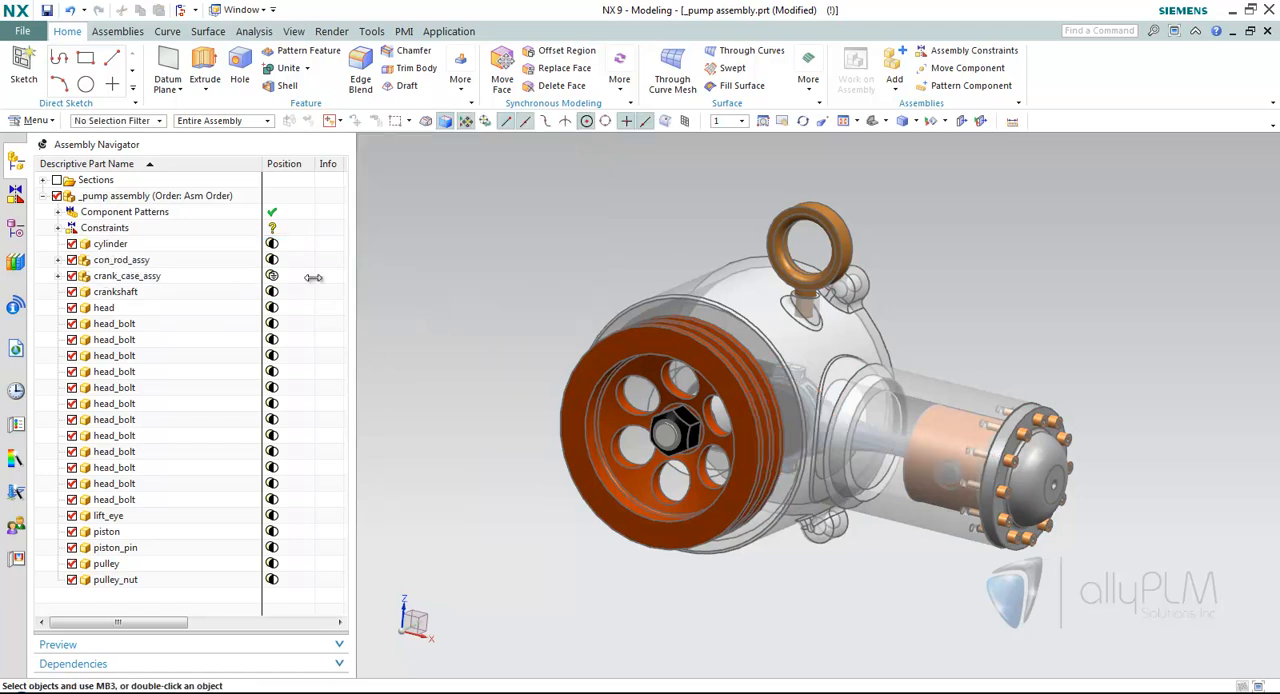
{"action": "left_click_drag", "start_coordinate": [126, 515], "coordinate": [112, 595]}
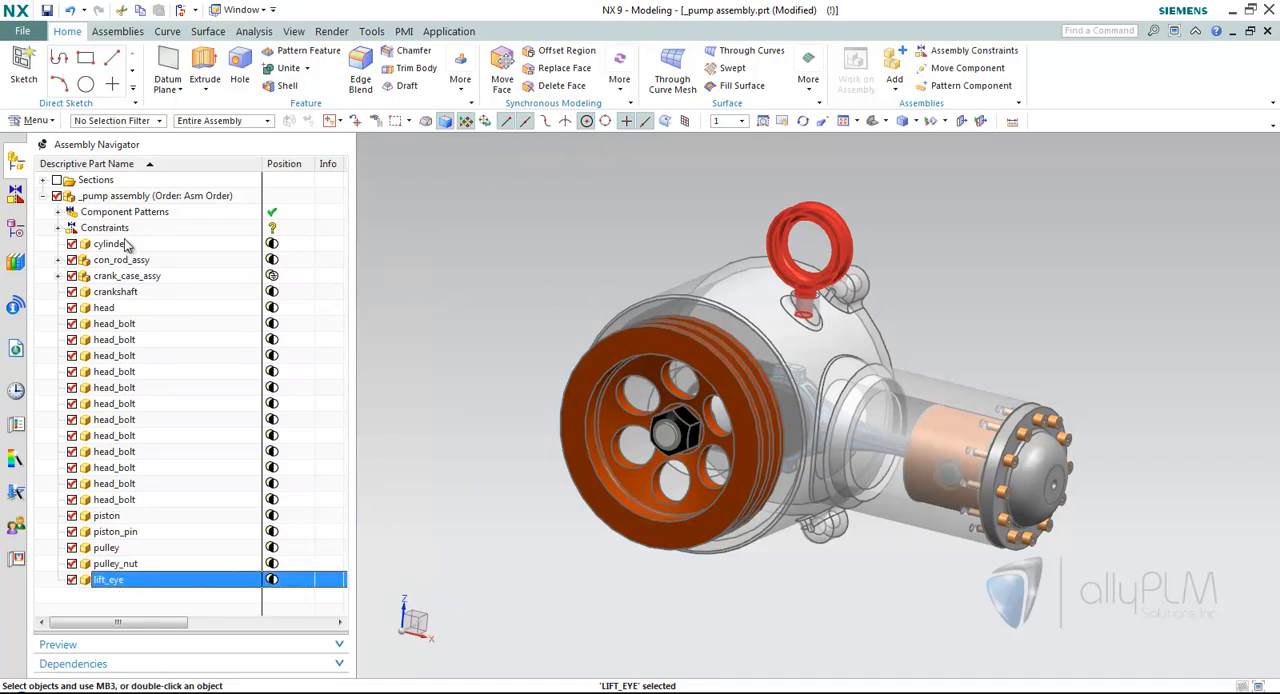
Switch the pump assembly's Navigator Order to Alphanumeric and on to Chronological to compare the component lists.
{"action": "left_click", "coordinate": [203, 198]}
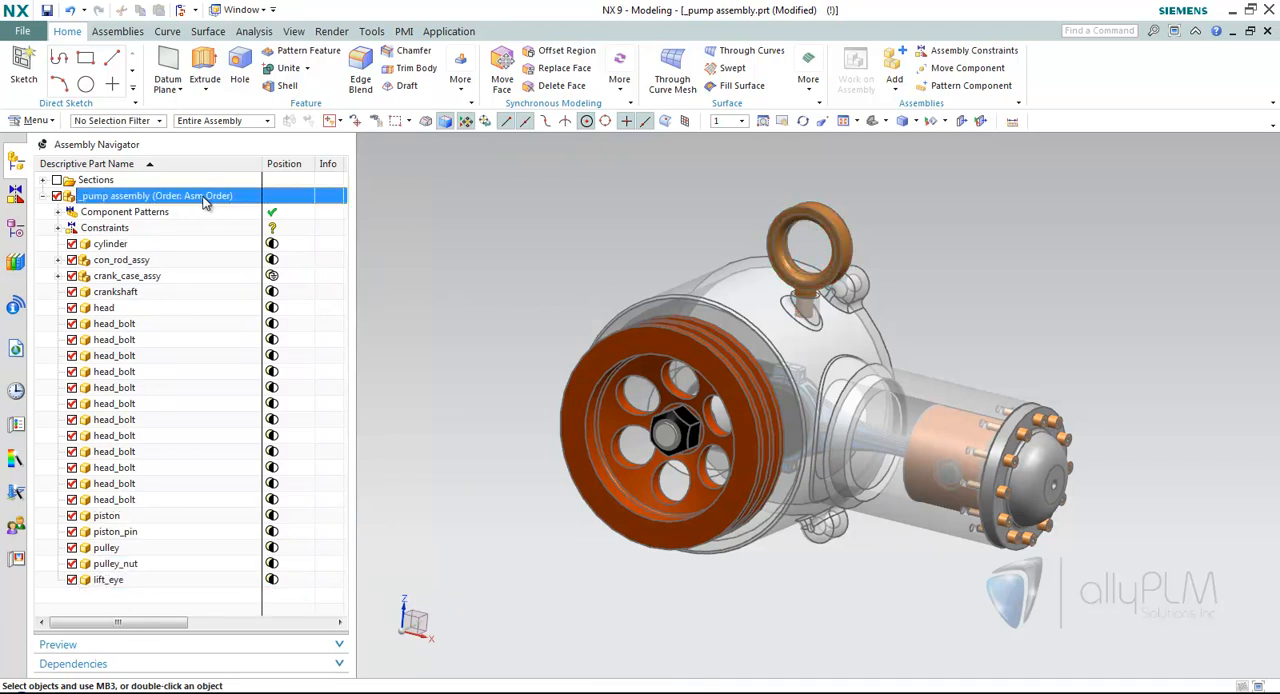
{"action": "right_click", "coordinate": [203, 198]}
{"action": "mouse_move", "coordinate": [288, 274]}
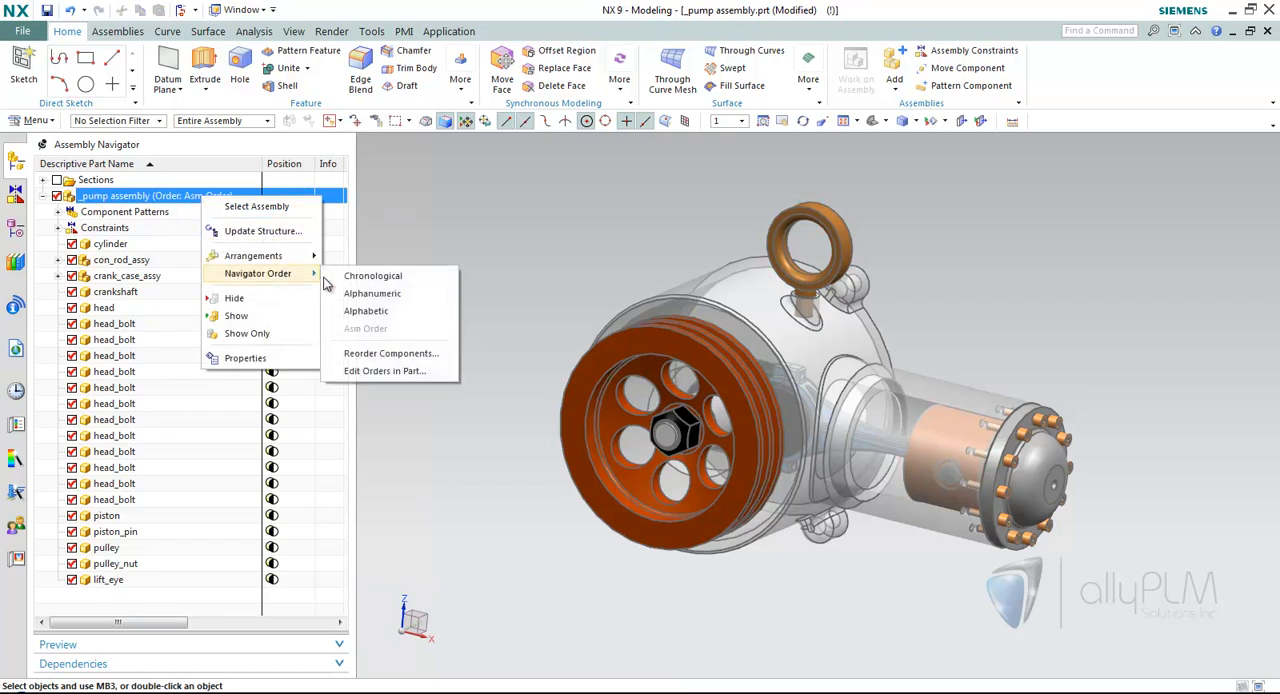
{"action": "left_click", "coordinate": [372, 291]}
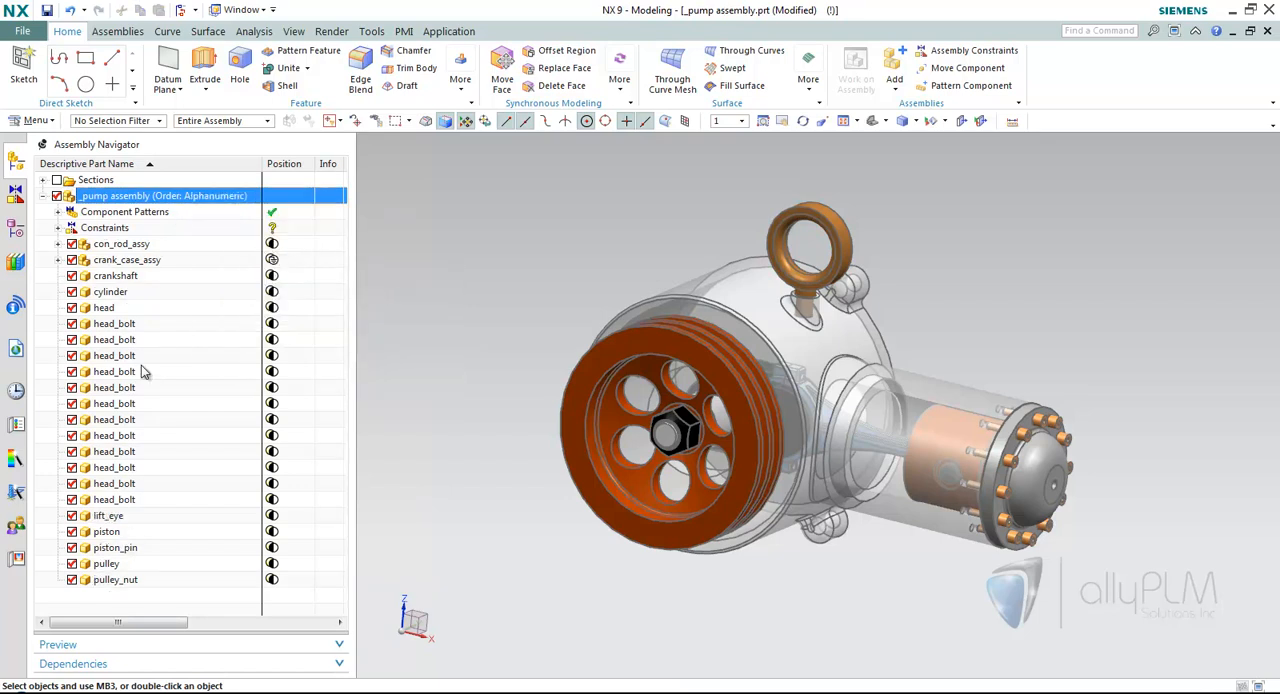
{"action": "right_click", "coordinate": [200, 199]}
{"action": "mouse_move", "coordinate": [286, 273]}
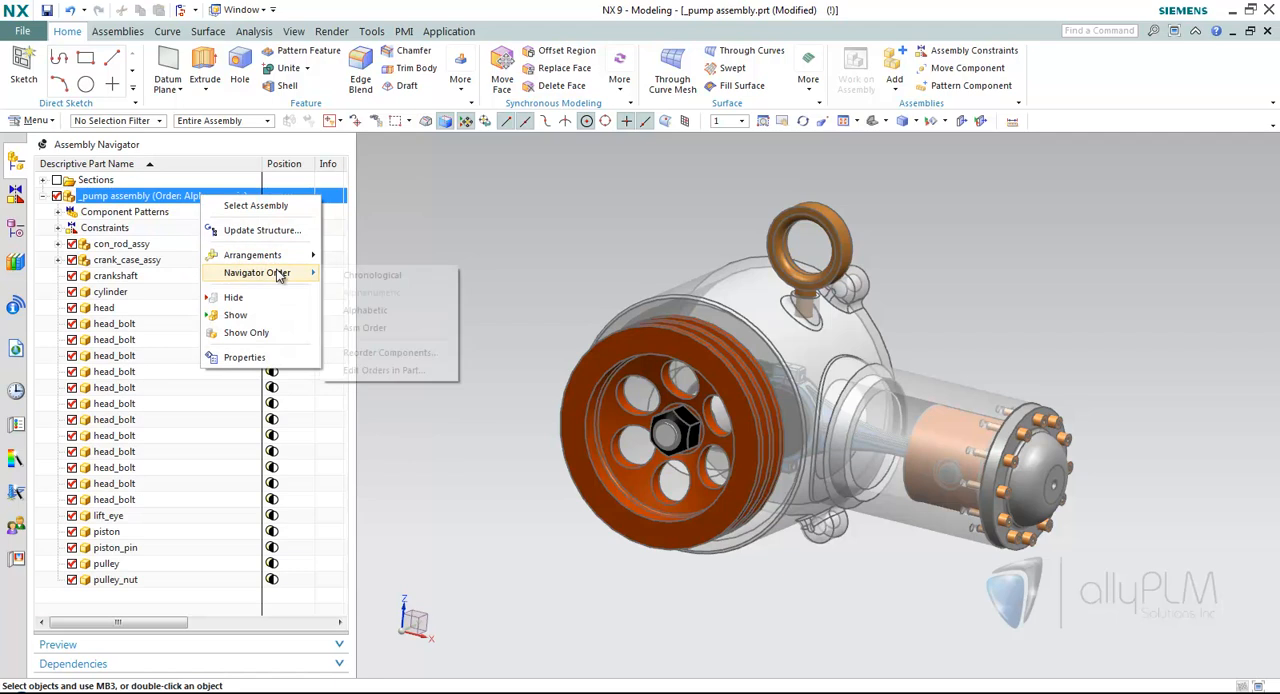
{"action": "left_click", "coordinate": [346, 276]}
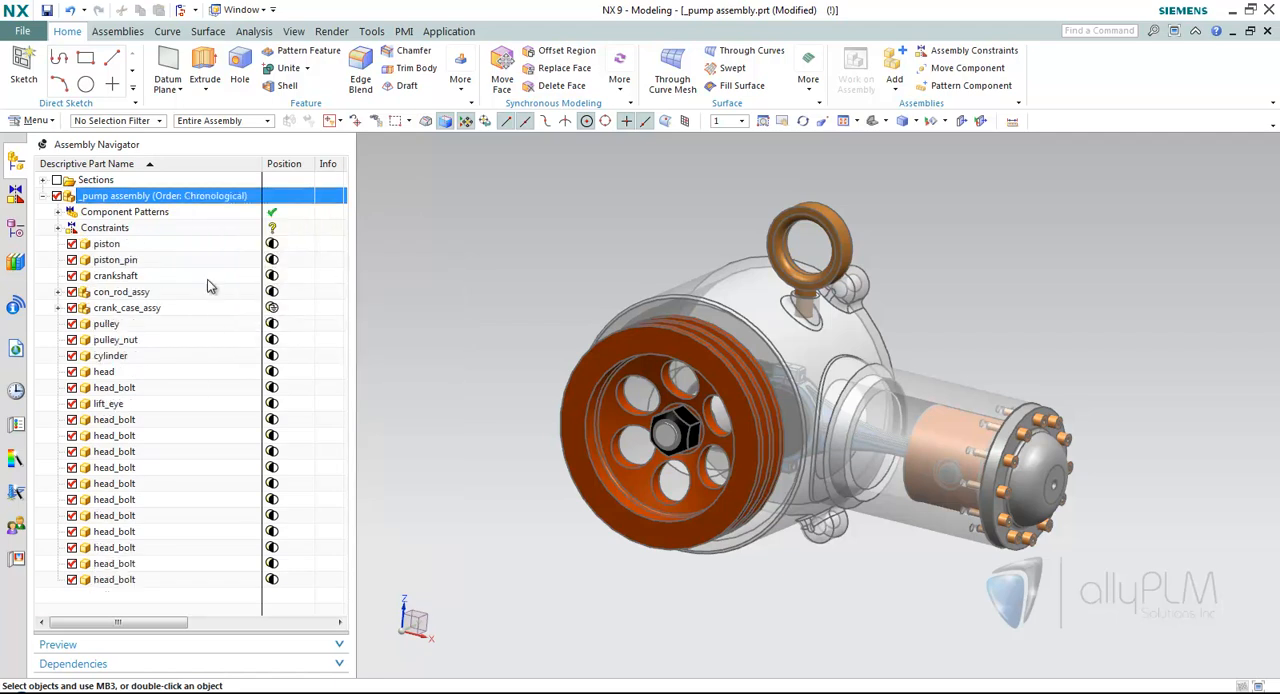
Apply Asm Order as the pump assembly's Navigator Order and switch to the PowerPoint slide show.
{"action": "right_click", "coordinate": [208, 203]}
{"action": "mouse_move", "coordinate": [290, 275]}
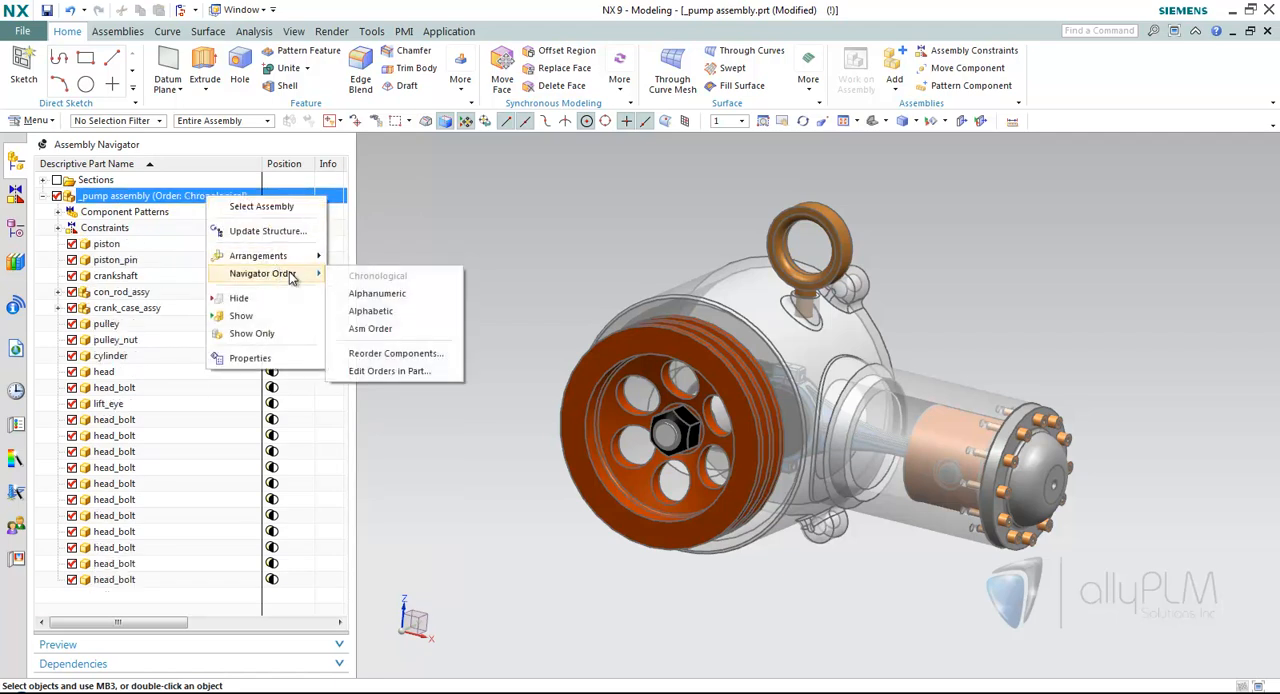
{"action": "left_click", "coordinate": [372, 329]}
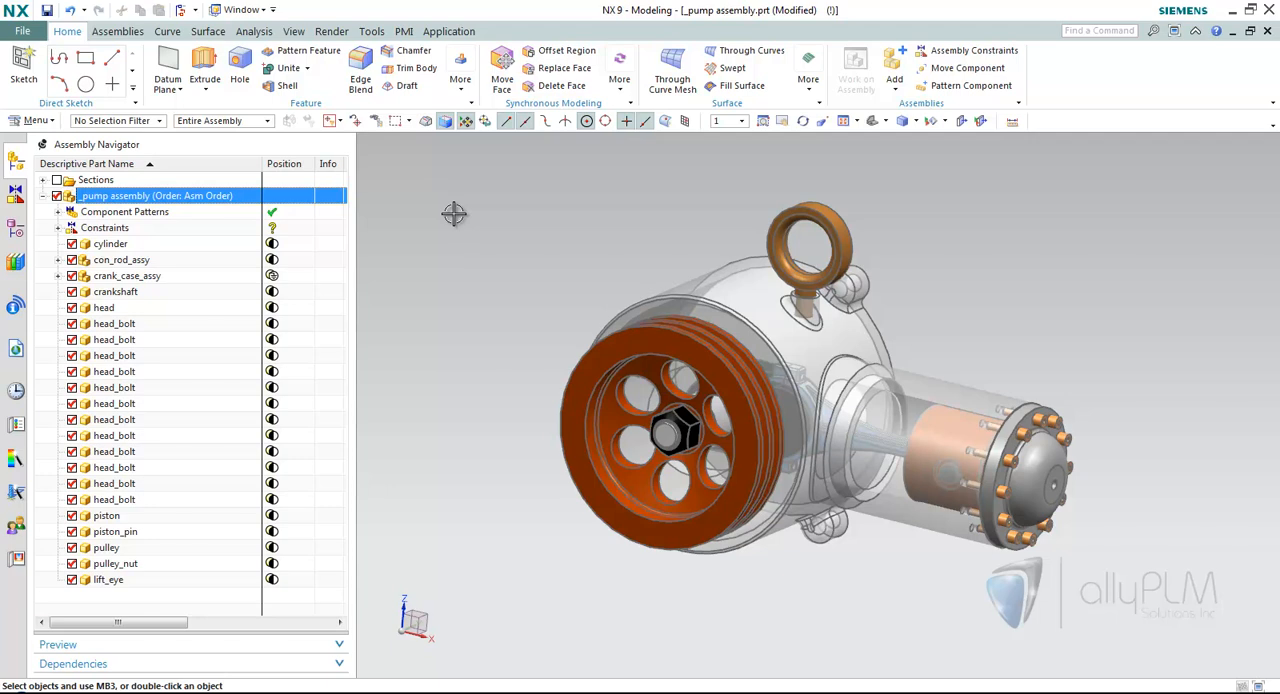
{"action": "key", "text": "alt+Tab"}
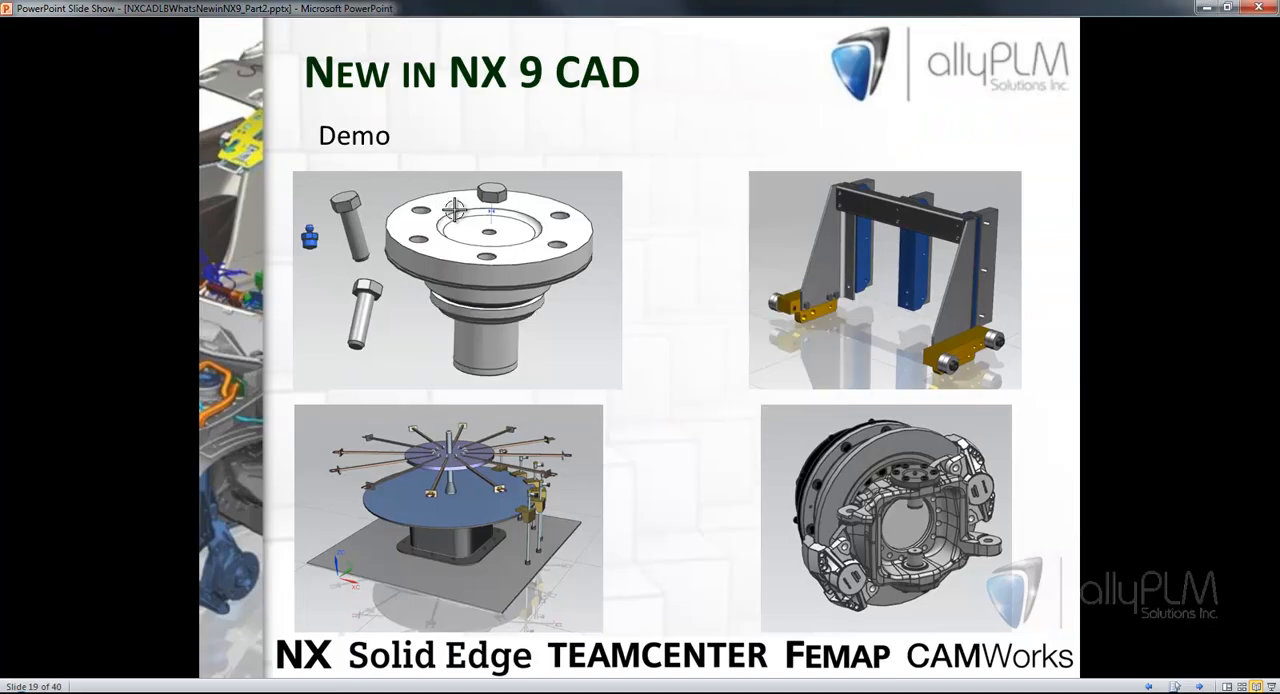
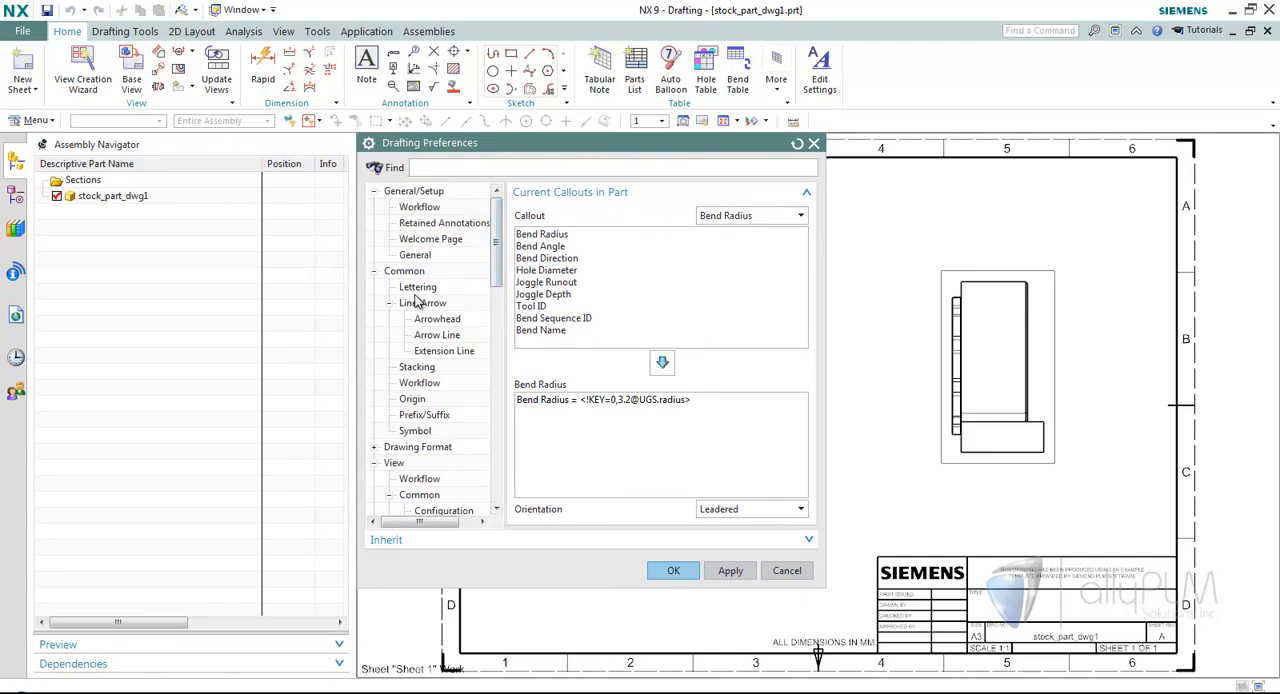
Review the Arrowhead and Arrow Line preferences, plus the General/Setup Workflow page and its model-based Always Start options.
{"action": "left_click", "coordinate": [418, 289]}
{"action": "left_click", "coordinate": [437, 319]}
{"action": "left_click", "coordinate": [436, 337]}
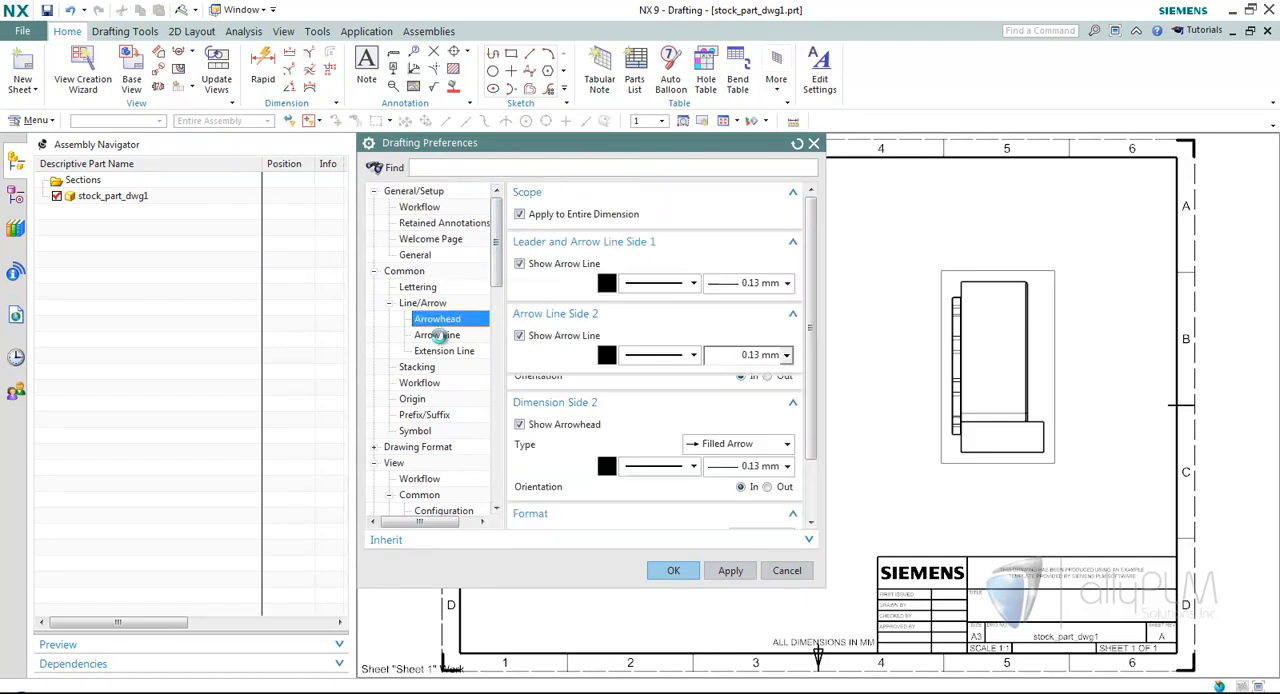
{"action": "left_click", "coordinate": [375, 272]}
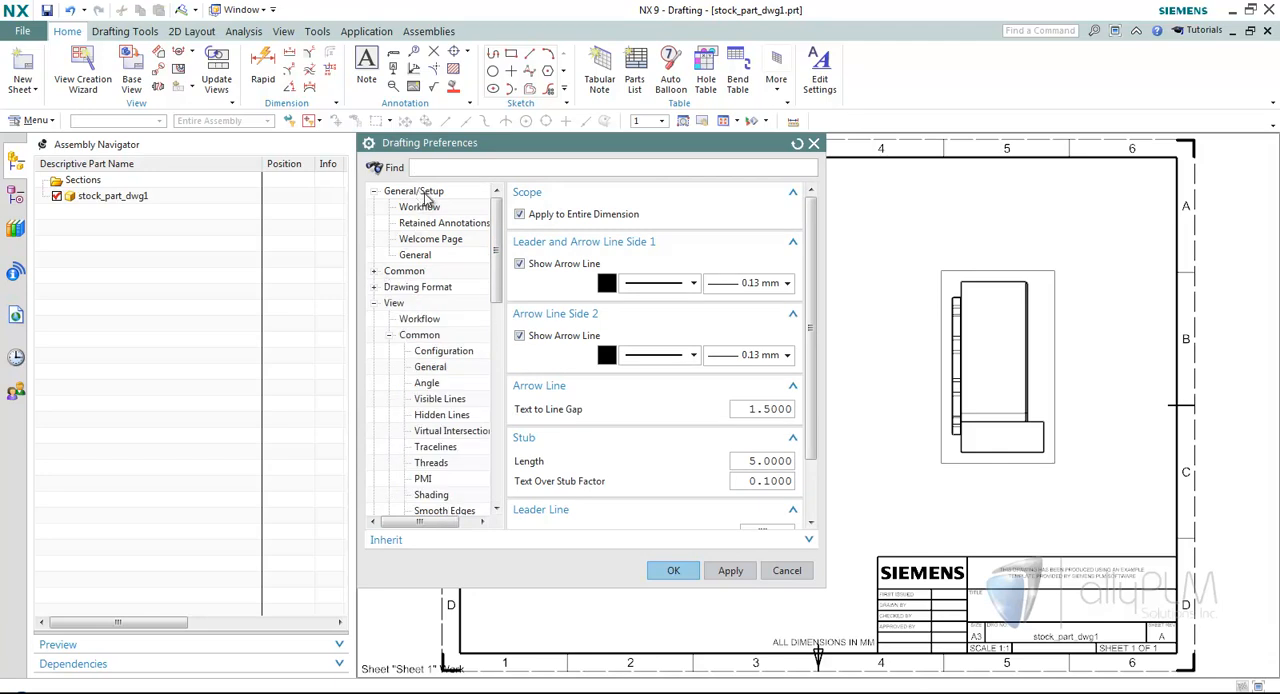
{"action": "left_click", "coordinate": [428, 208]}
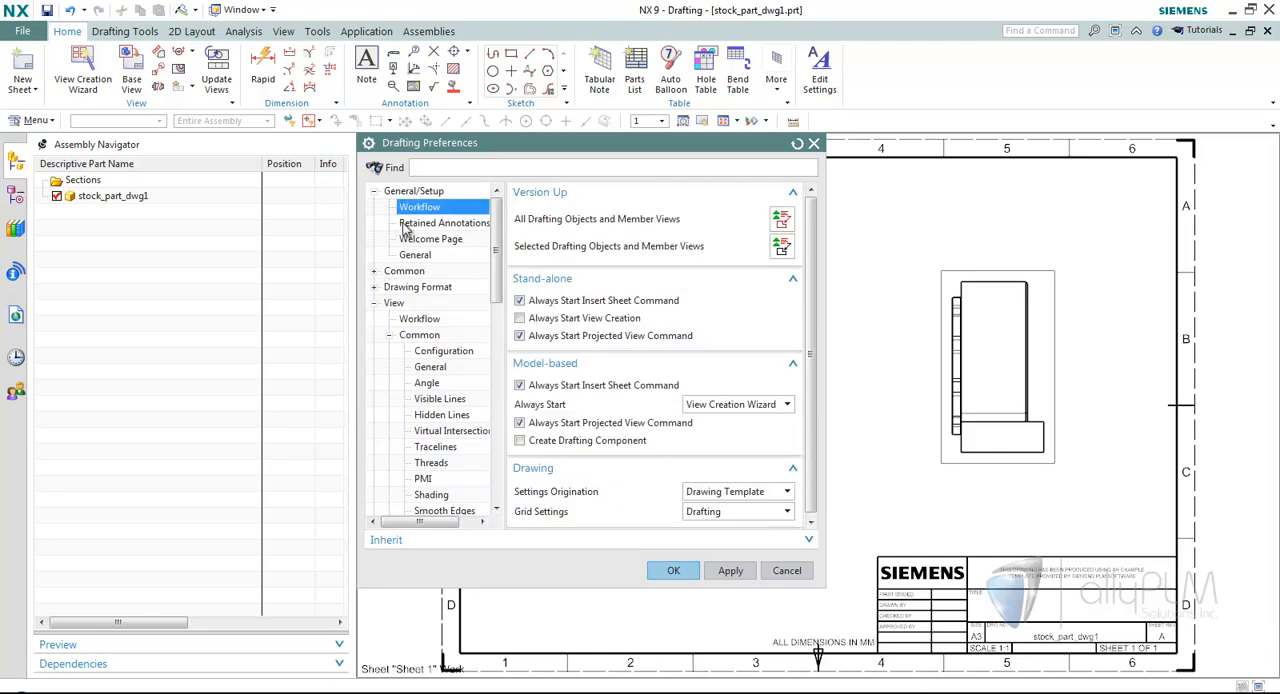
{"action": "left_click", "coordinate": [750, 408]}
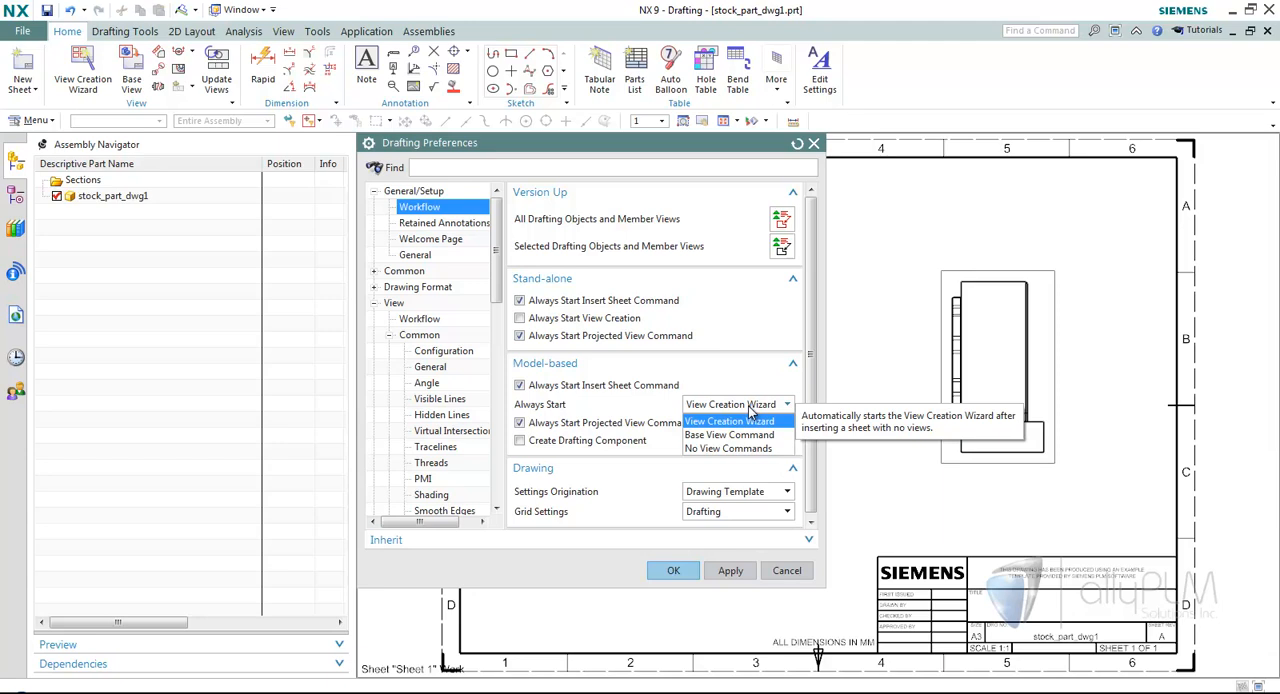
{"action": "left_click", "coordinate": [749, 407]}
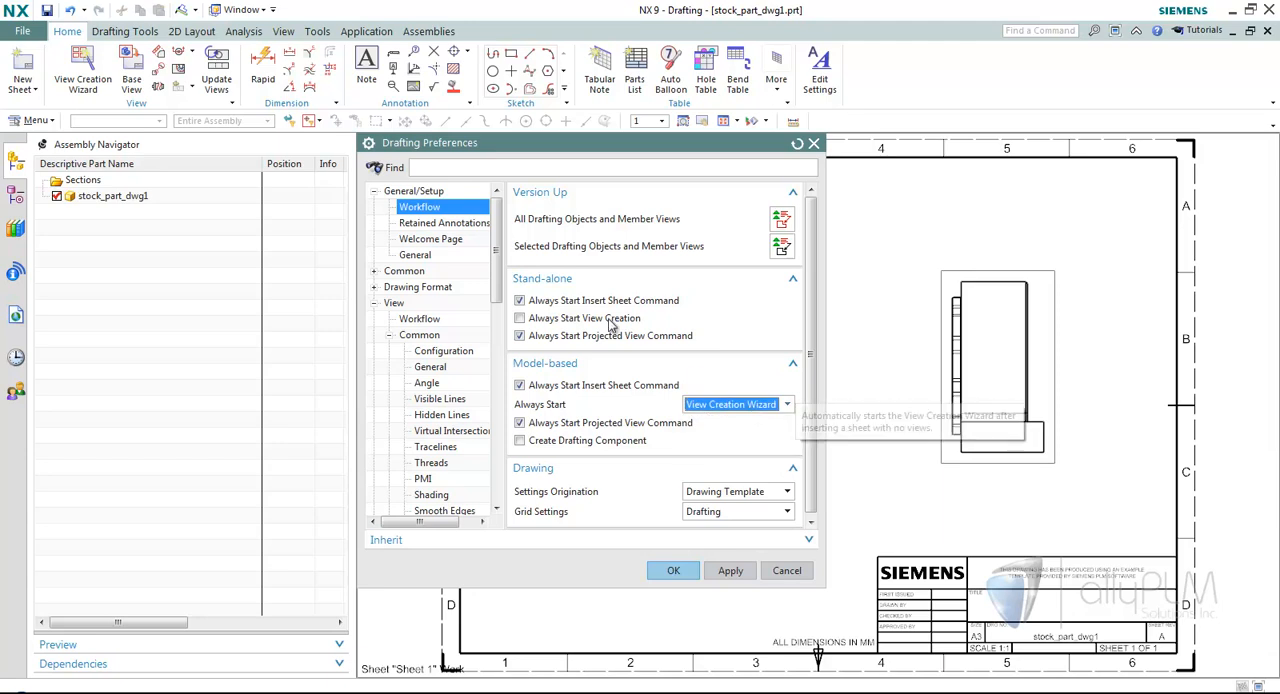
Examine the Dimension preferences for Tolerance, text Orientation and Location, Appended Text, Dimension Text and Chamfer.
{"action": "left_click_drag", "start_coordinate": [500, 265], "coordinate": [514, 450]}
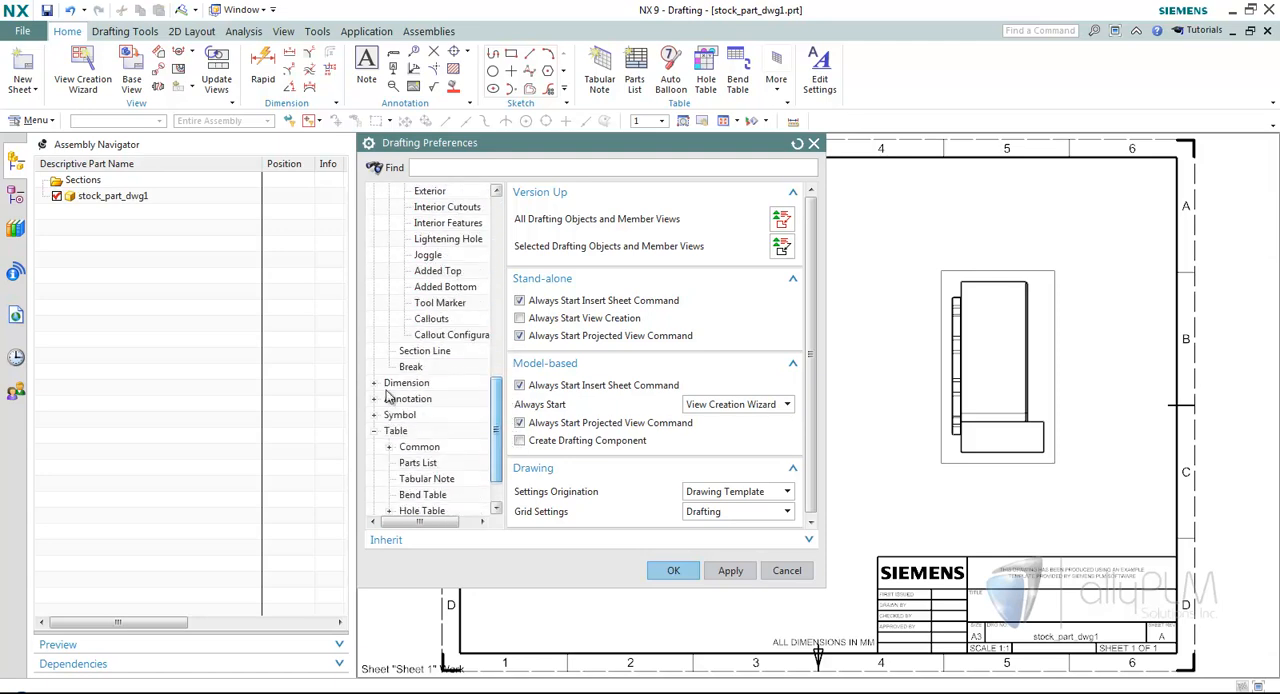
{"action": "left_click", "coordinate": [374, 383]}
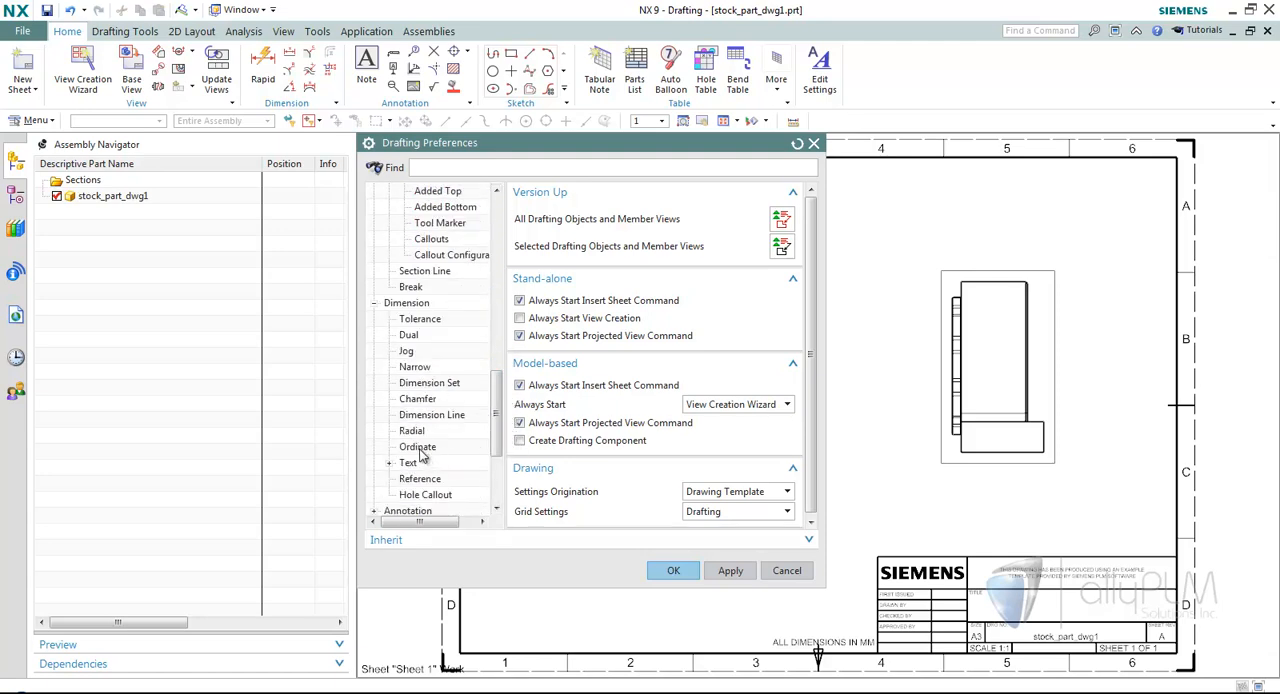
{"action": "left_click", "coordinate": [428, 320]}
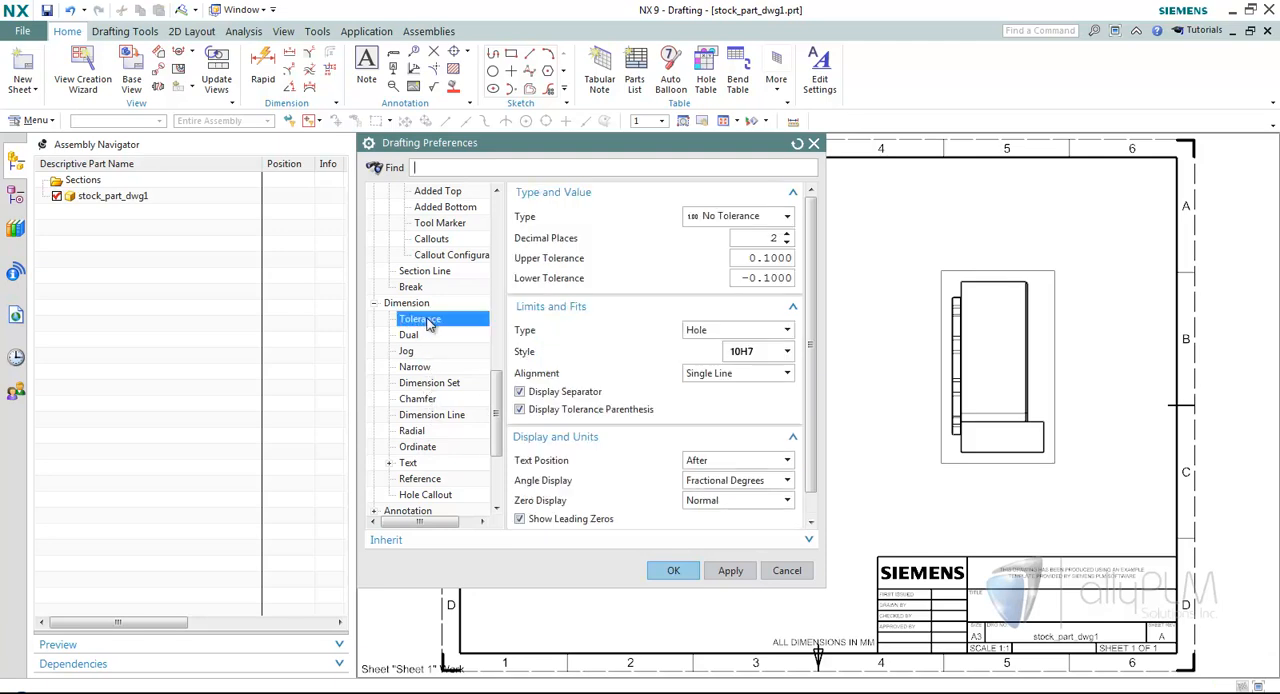
{"action": "left_click", "coordinate": [390, 464]}
{"action": "left_click", "coordinate": [440, 430]}
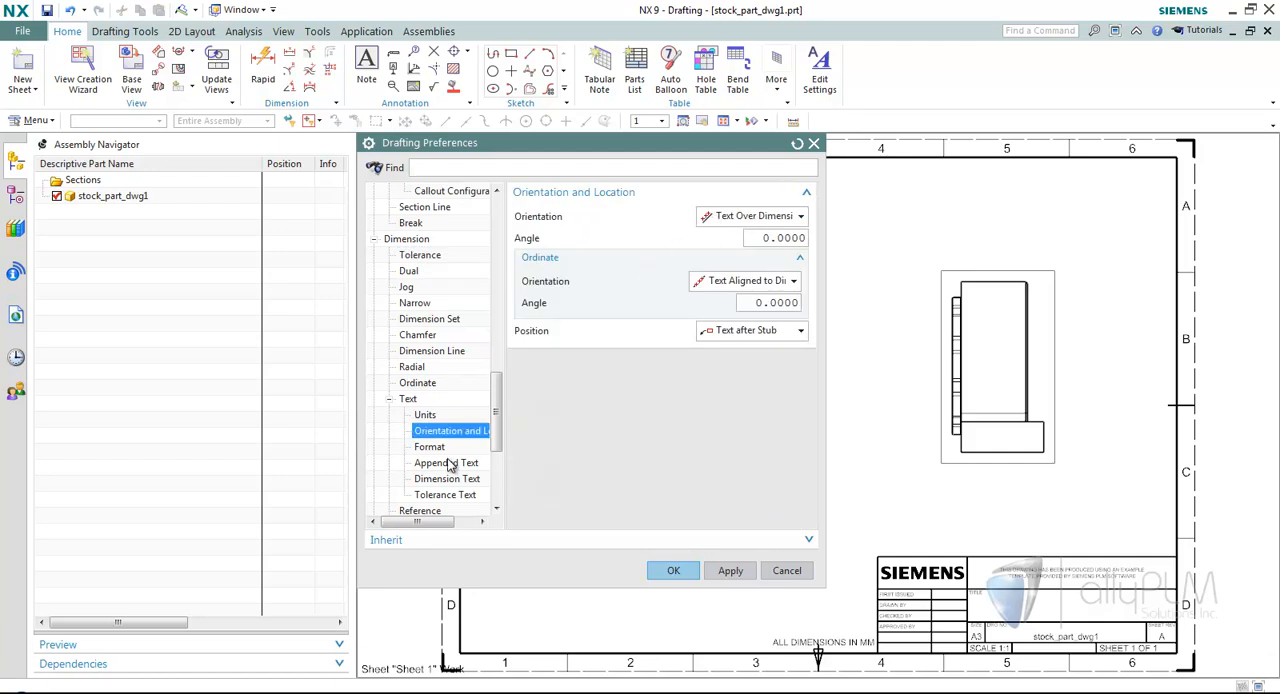
{"action": "left_click", "coordinate": [450, 465]}
{"action": "left_click", "coordinate": [450, 479]}
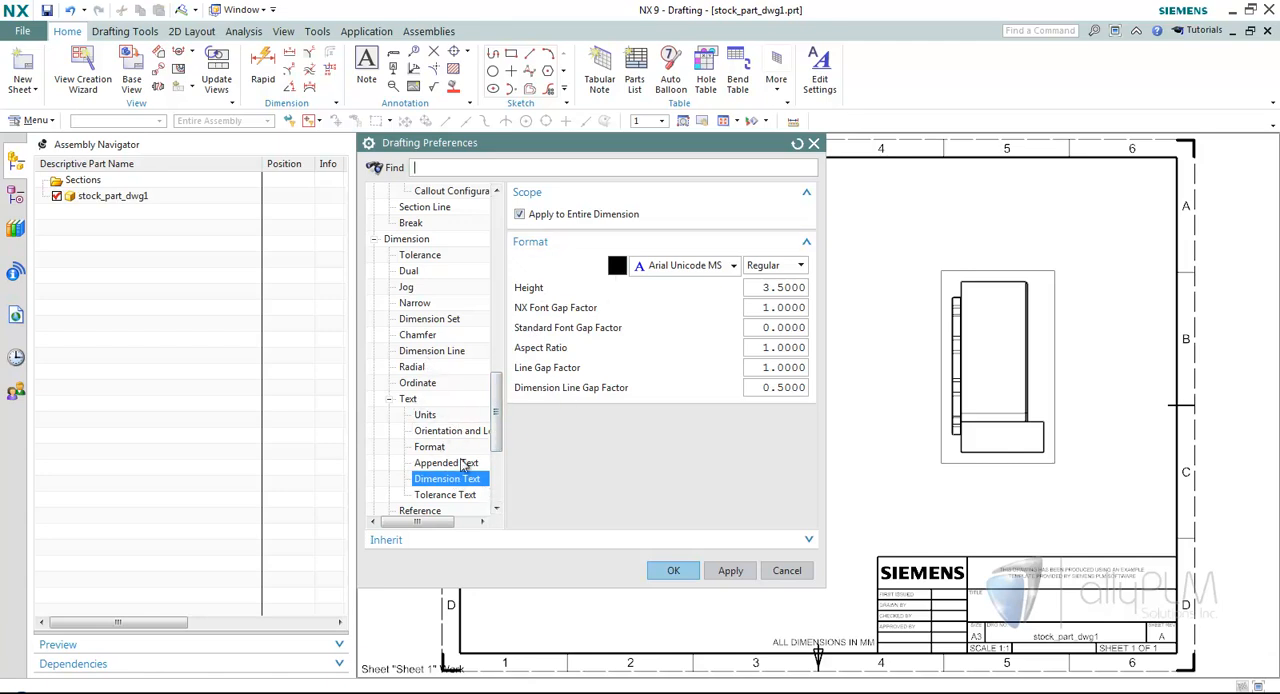
{"action": "left_click", "coordinate": [428, 336]}
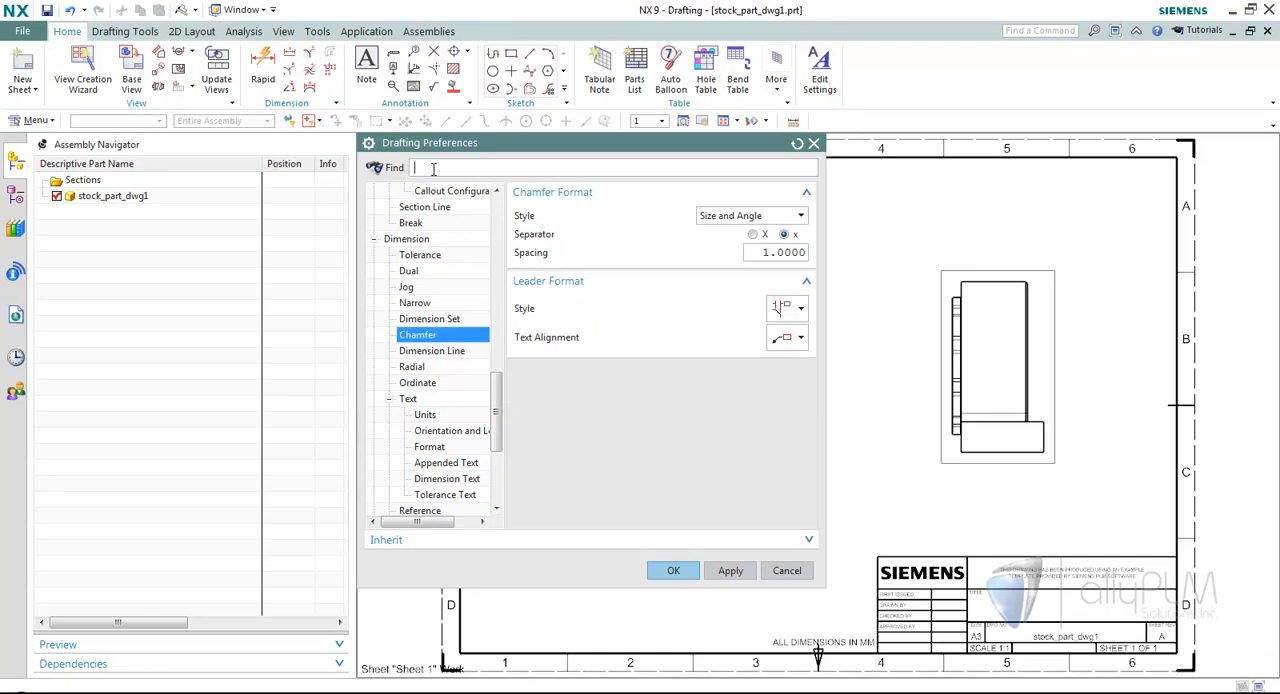
Search the drafting preferences for height, inspect the Dimension Text Height setting, and leave the preferences without changes.
{"action": "type", "text": "height"}
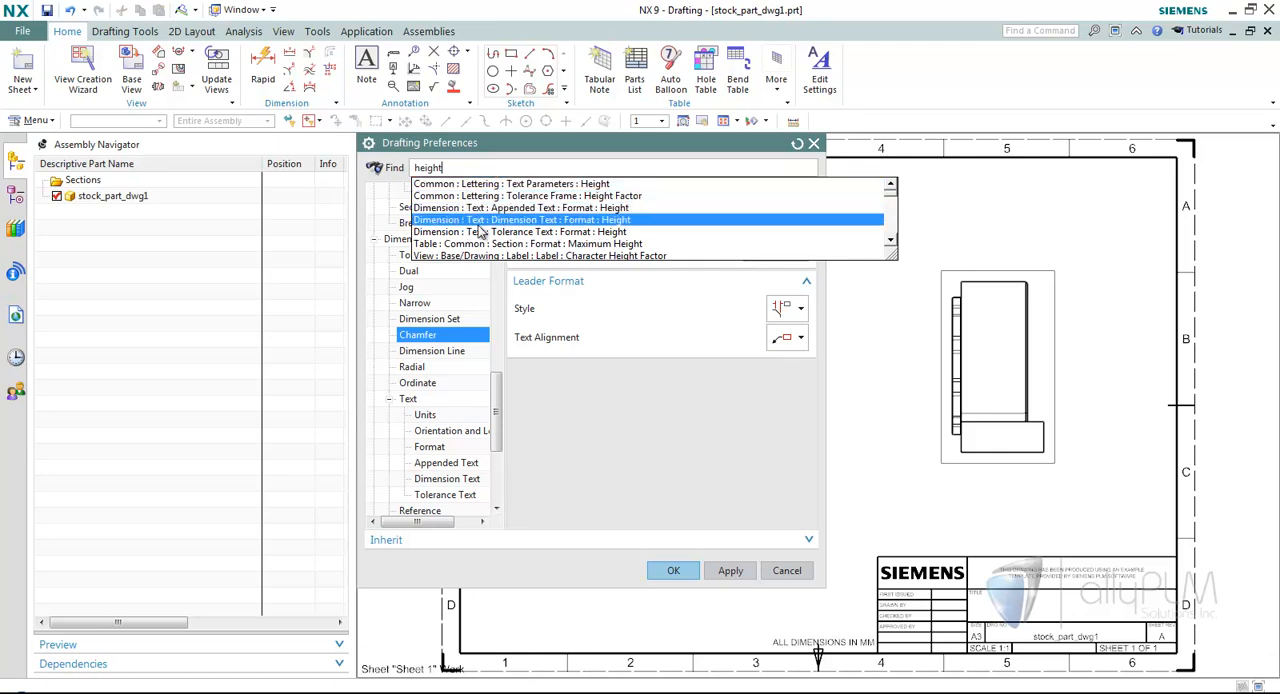
{"action": "left_click", "coordinate": [582, 220]}
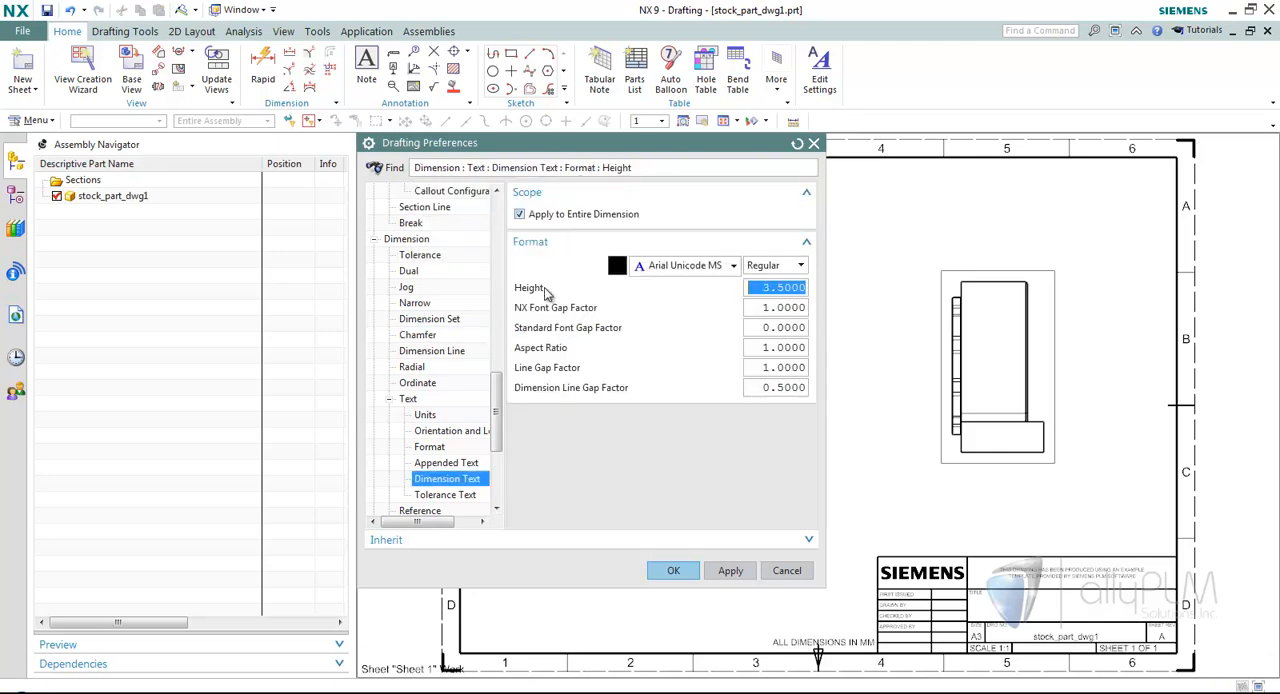
{"action": "mouse_move", "coordinate": [540, 290]}
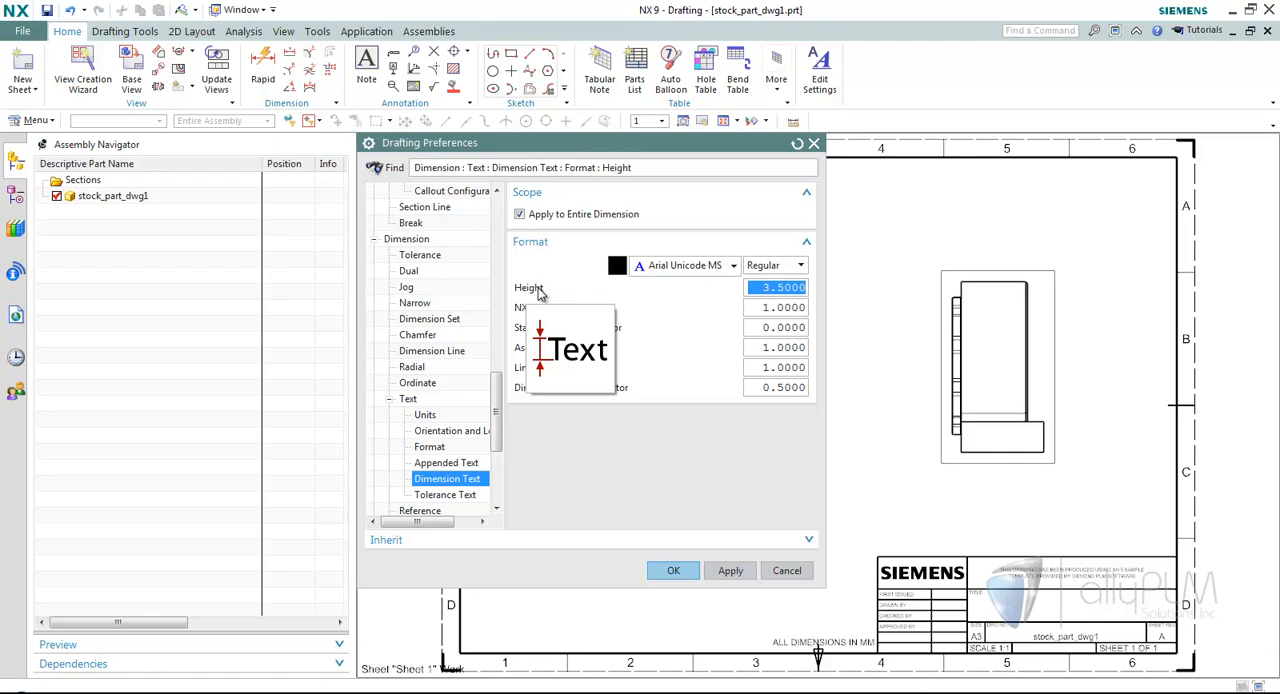
{"action": "mouse_move", "coordinate": [533, 314]}
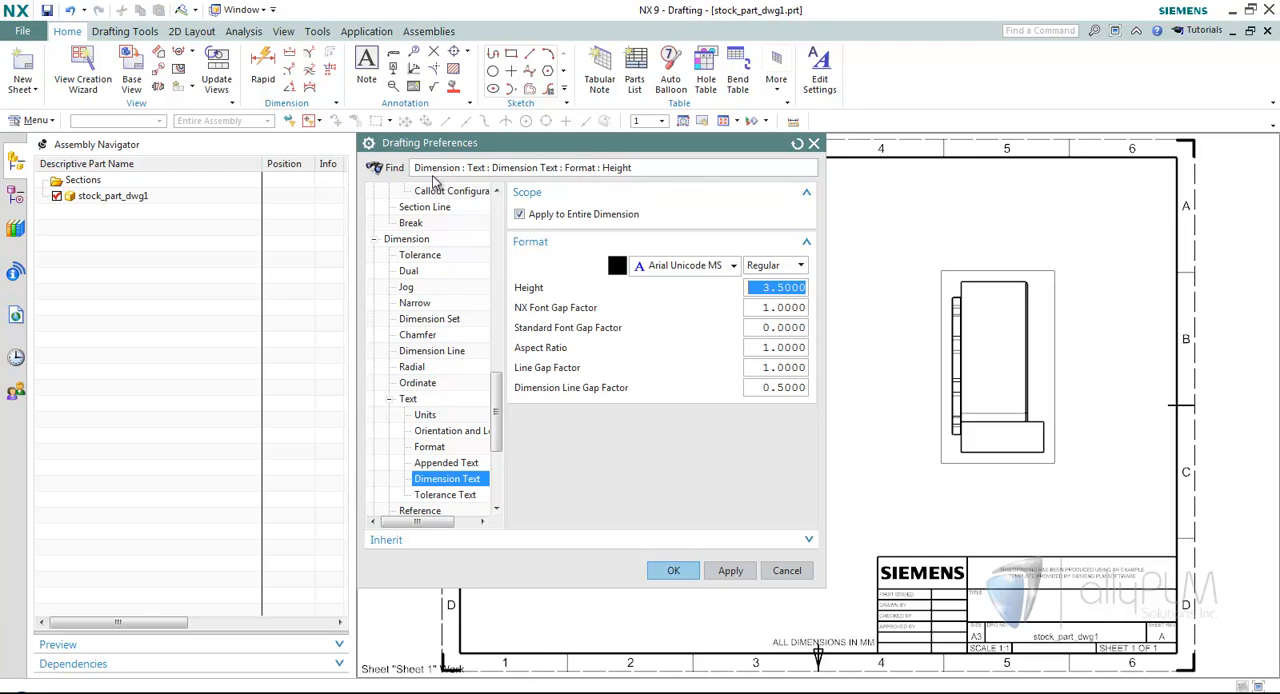
{"action": "left_click", "coordinate": [786, 571]}
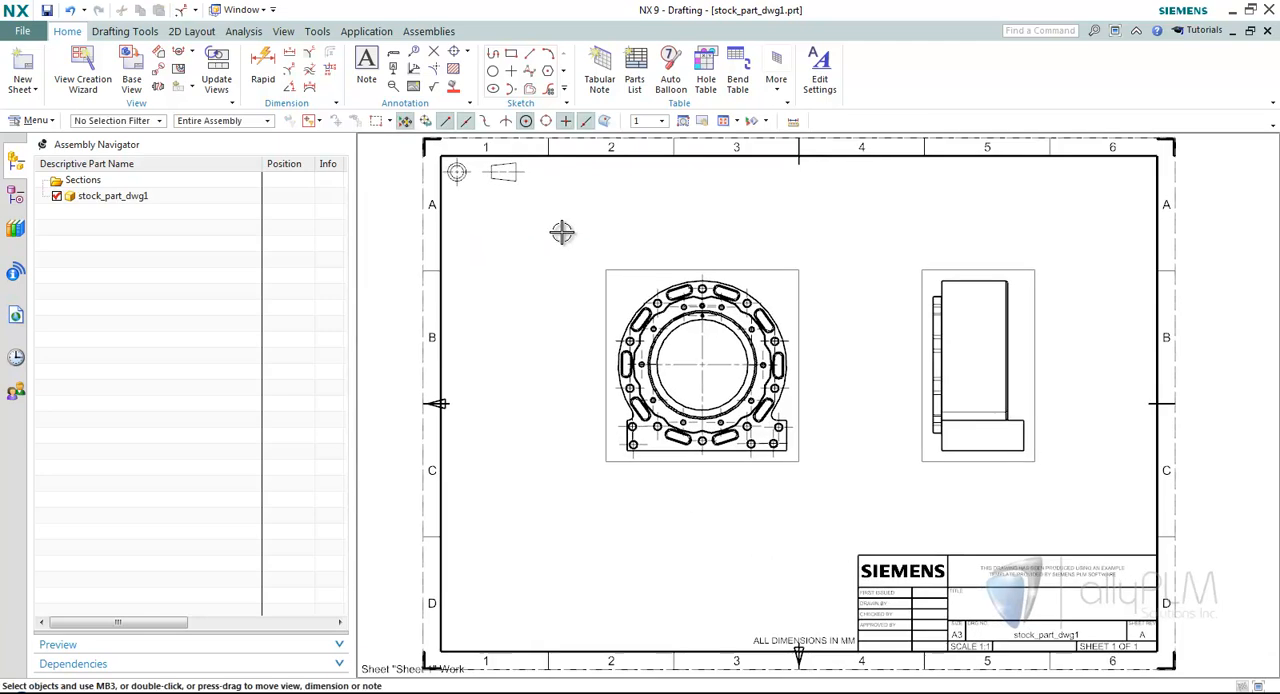
Add a radial dimension with the Inferred method to the flange's outer arc, placing it between the two views.
{"action": "left_click", "coordinate": [290, 67]}
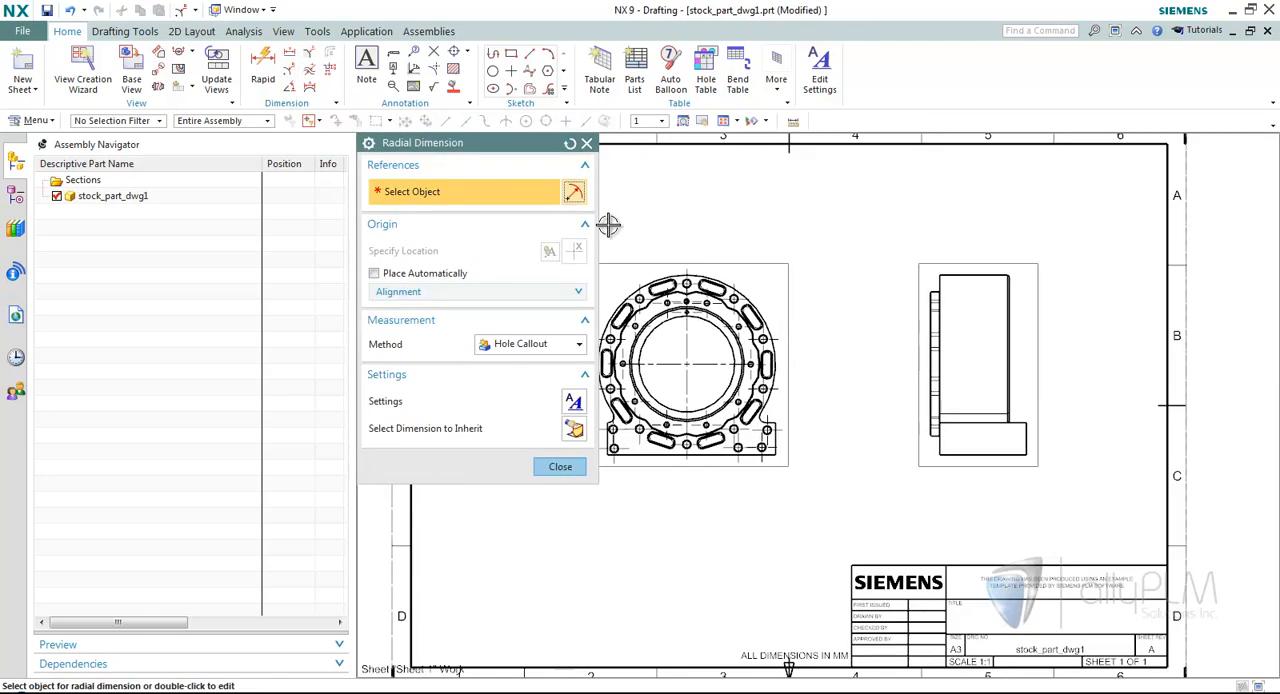
{"action": "scroll", "coordinate": [608, 223], "scroll_direction": "up", "scroll_amount": 2}
{"action": "left_click", "coordinate": [578, 344]}
{"action": "left_click", "coordinate": [515, 362]}
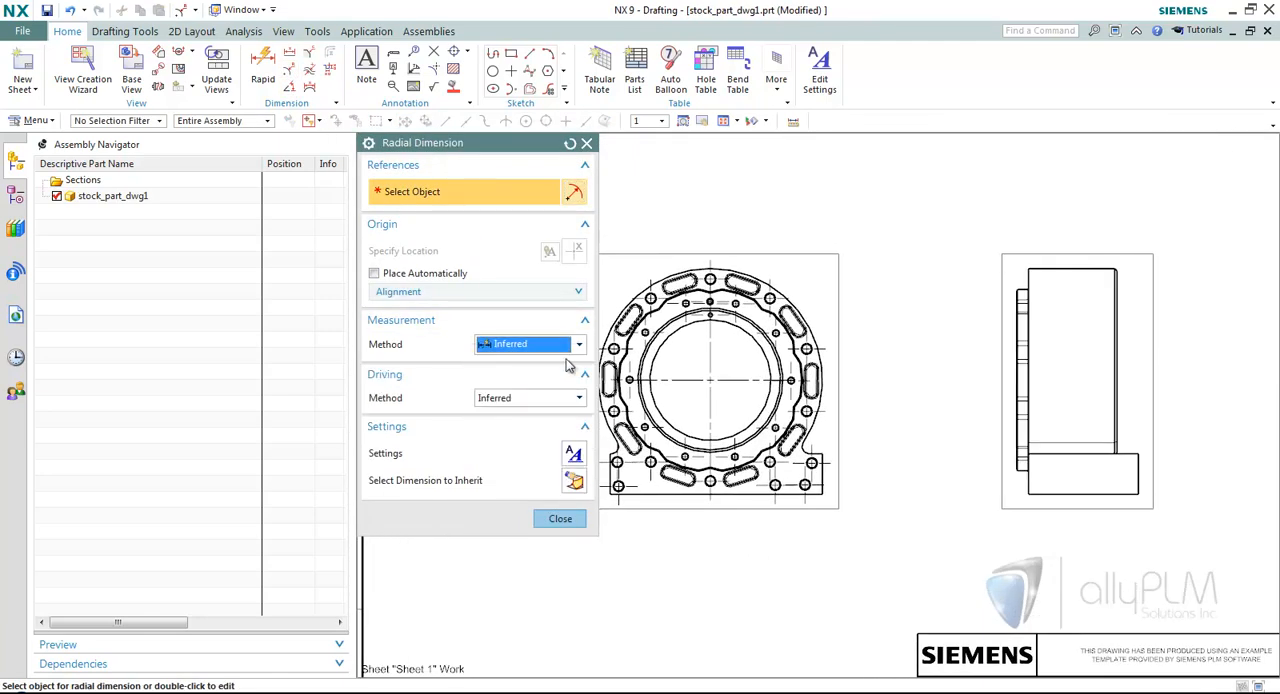
{"action": "scroll", "coordinate": [875, 369], "scroll_direction": "up", "scroll_amount": 2}
{"action": "left_click", "coordinate": [771, 285]}
{"action": "left_click", "coordinate": [882, 258]}
{"action": "left_click", "coordinate": [565, 520]}
Search the new diameter dimension's settings for height and inspect its Dimension Text Height parameter.
{"action": "scroll", "coordinate": [905, 330], "scroll_direction": "up", "scroll_amount": 4}
{"action": "right_click", "coordinate": [770, 293]}
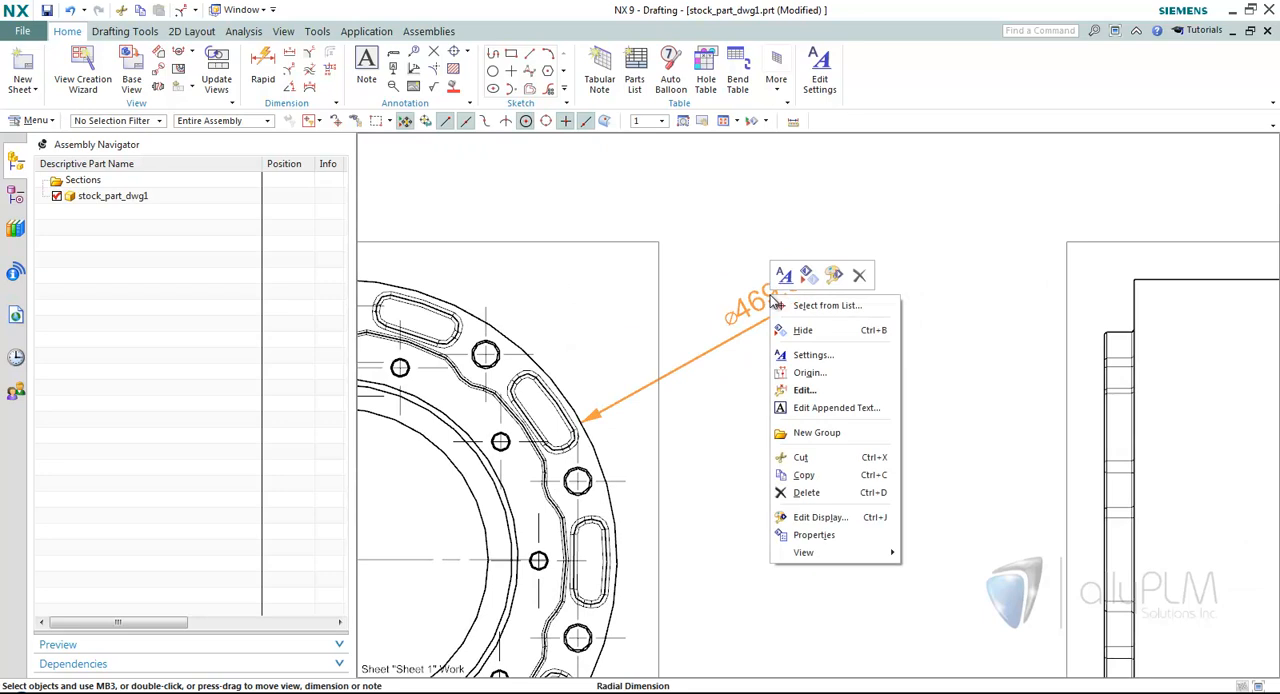
{"action": "left_click", "coordinate": [815, 356]}
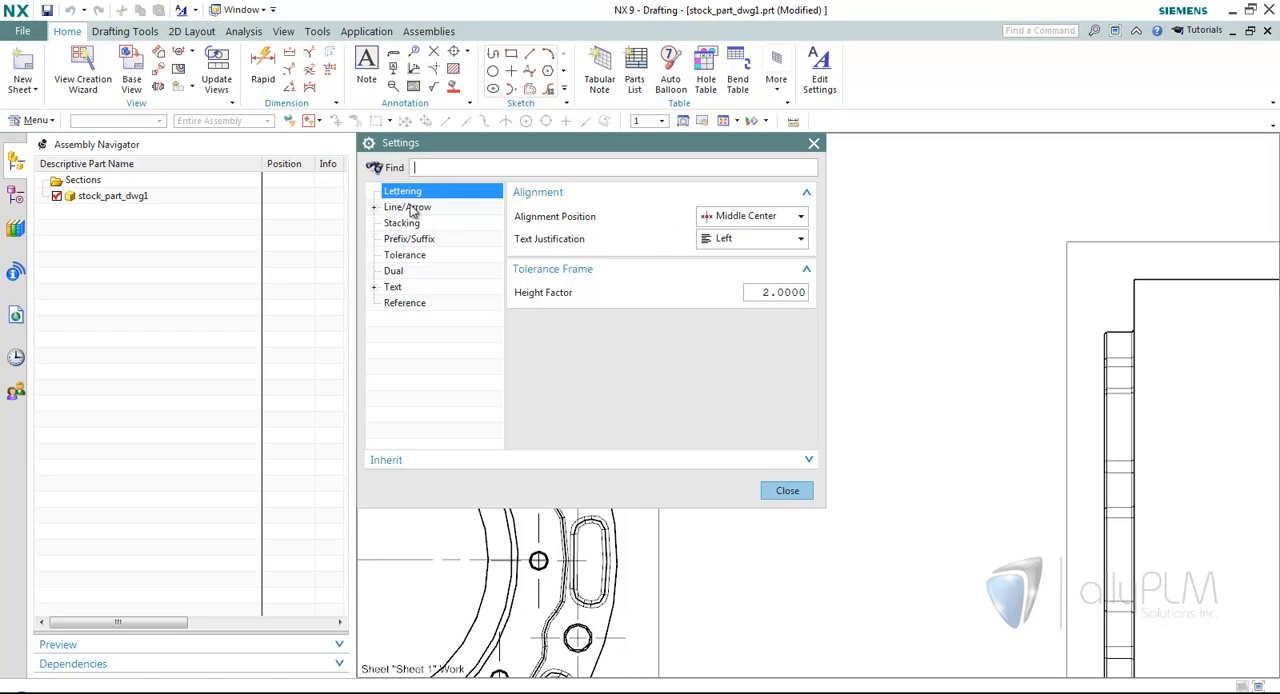
{"action": "type", "text": "height"}
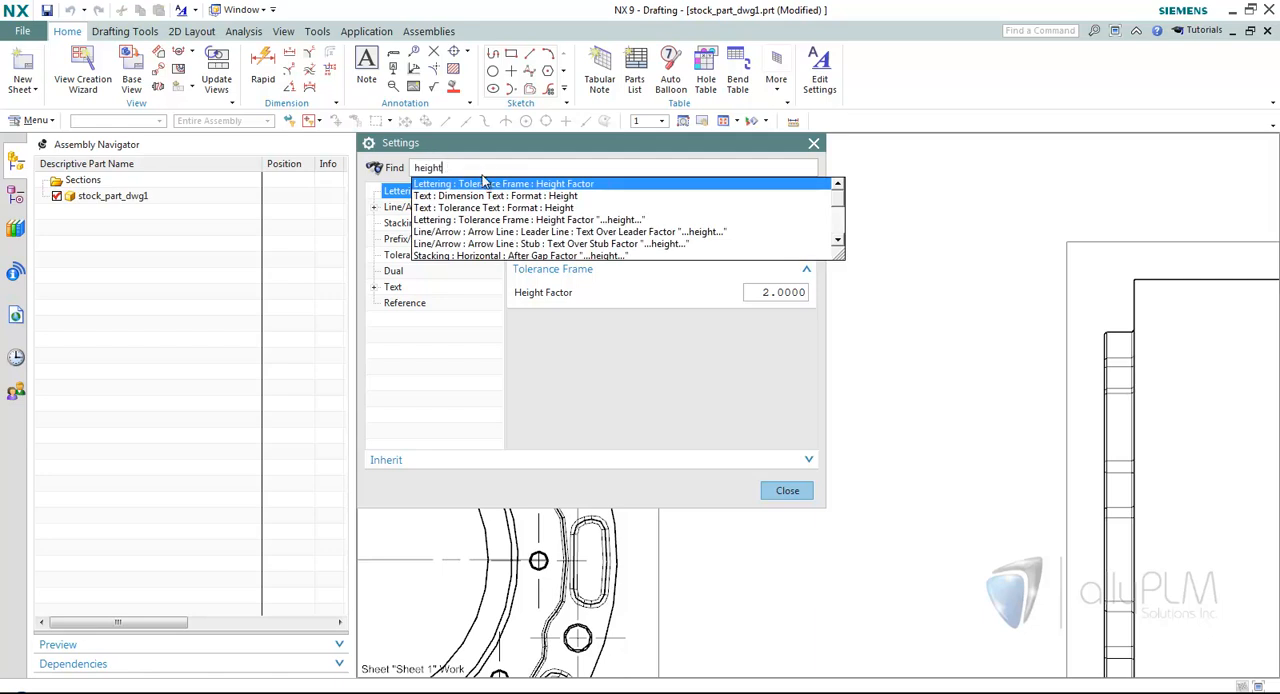
{"action": "left_click", "coordinate": [530, 197]}
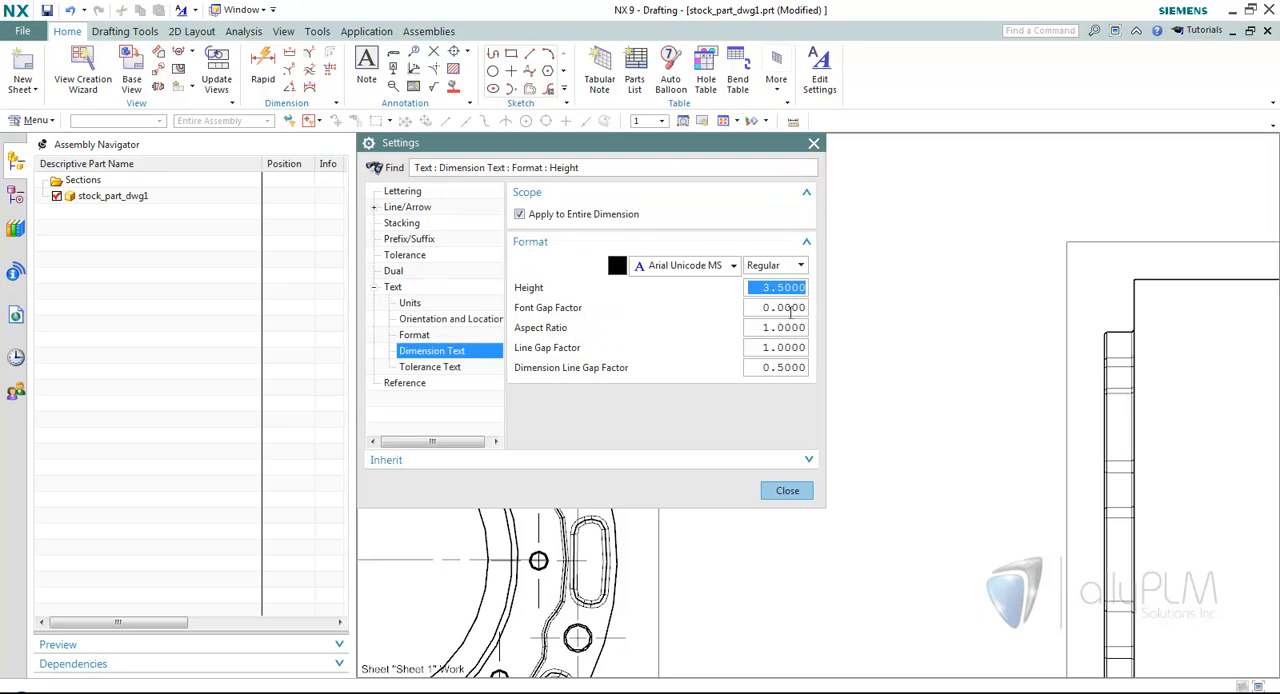
{"action": "left_click", "coordinate": [797, 491]}
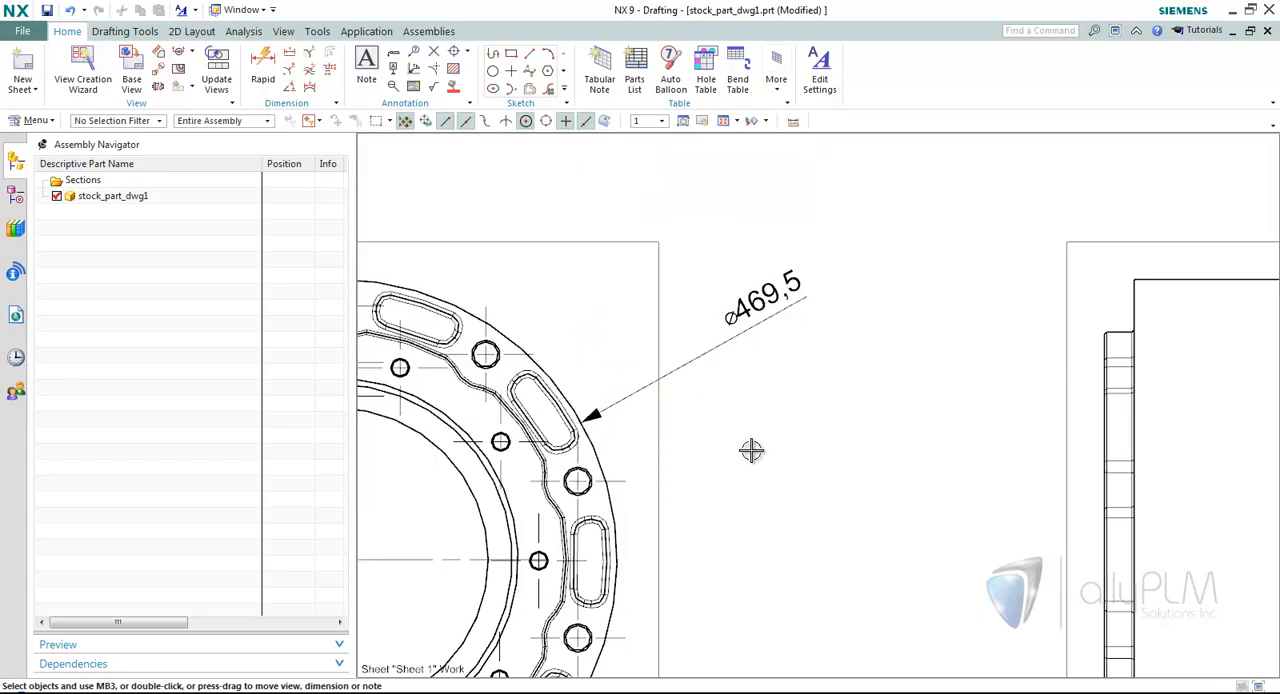
Place a note with the default text Note below the diameter dimension, between the two views.
{"action": "scroll", "coordinate": [753, 450], "scroll_direction": "down", "scroll_amount": 2}
{"action": "left_click", "coordinate": [368, 70]}
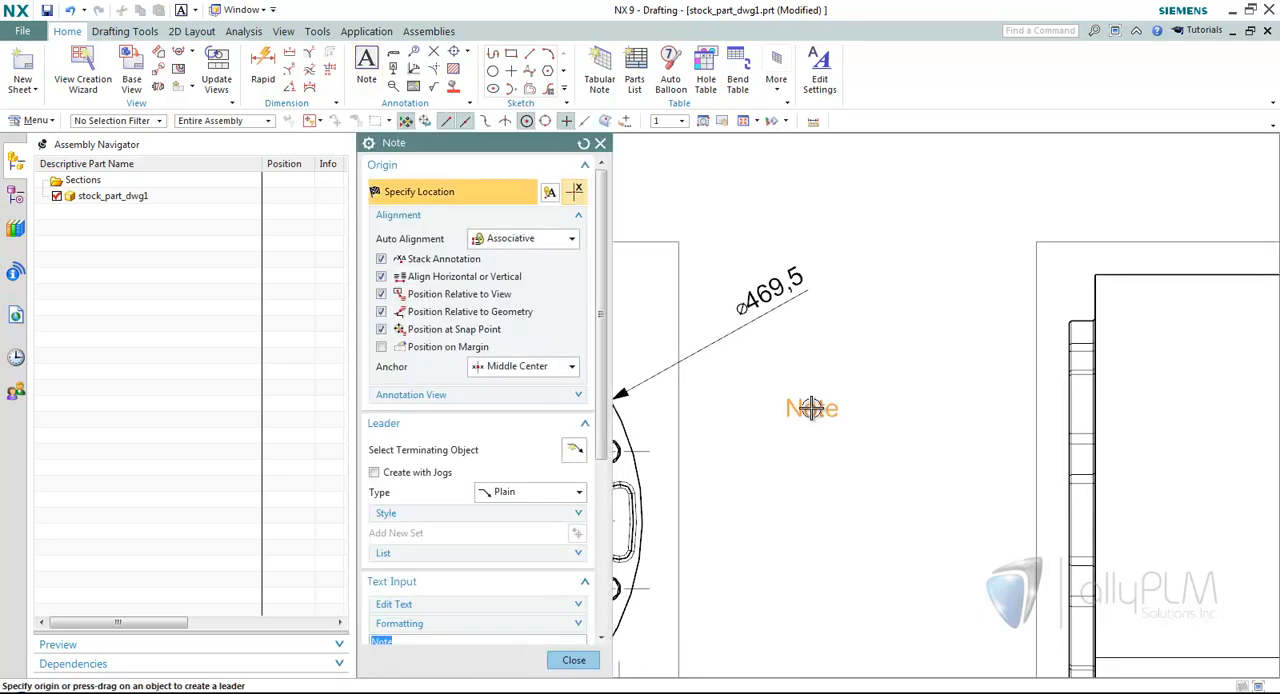
{"action": "left_click", "coordinate": [574, 660]}
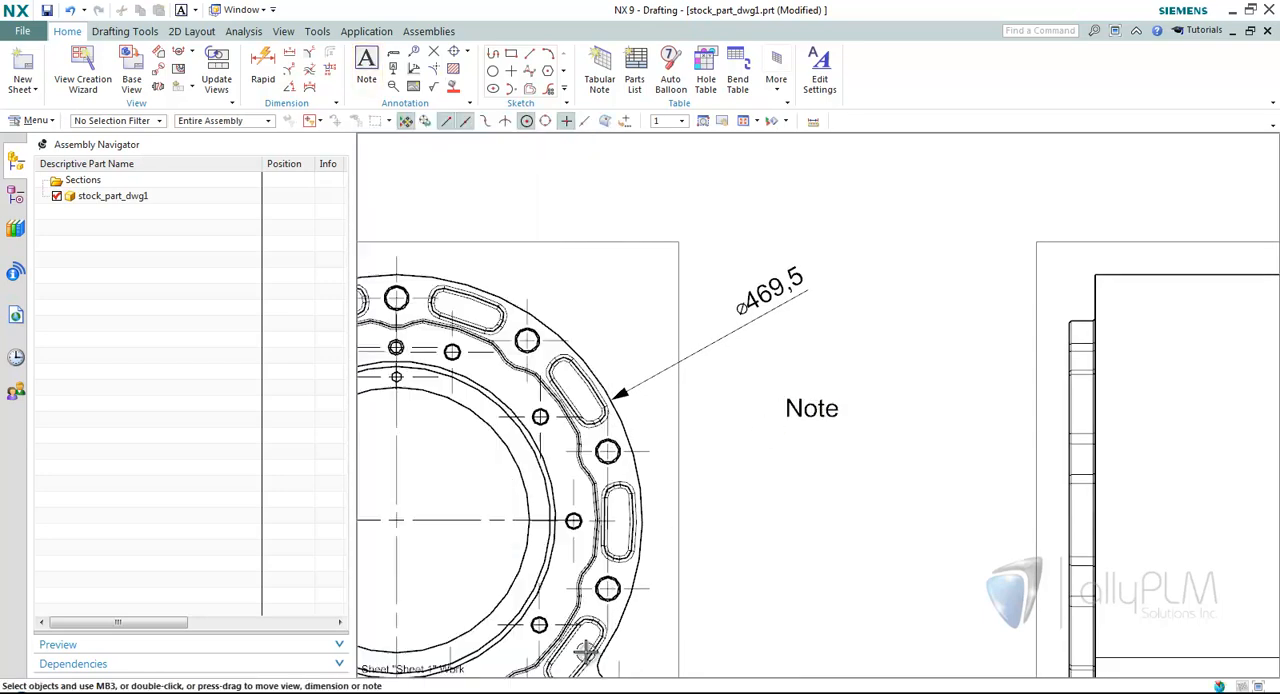
Compare the note's Lettering settings with the settings offered for the diameter dimension.
{"action": "right_click", "coordinate": [810, 413]}
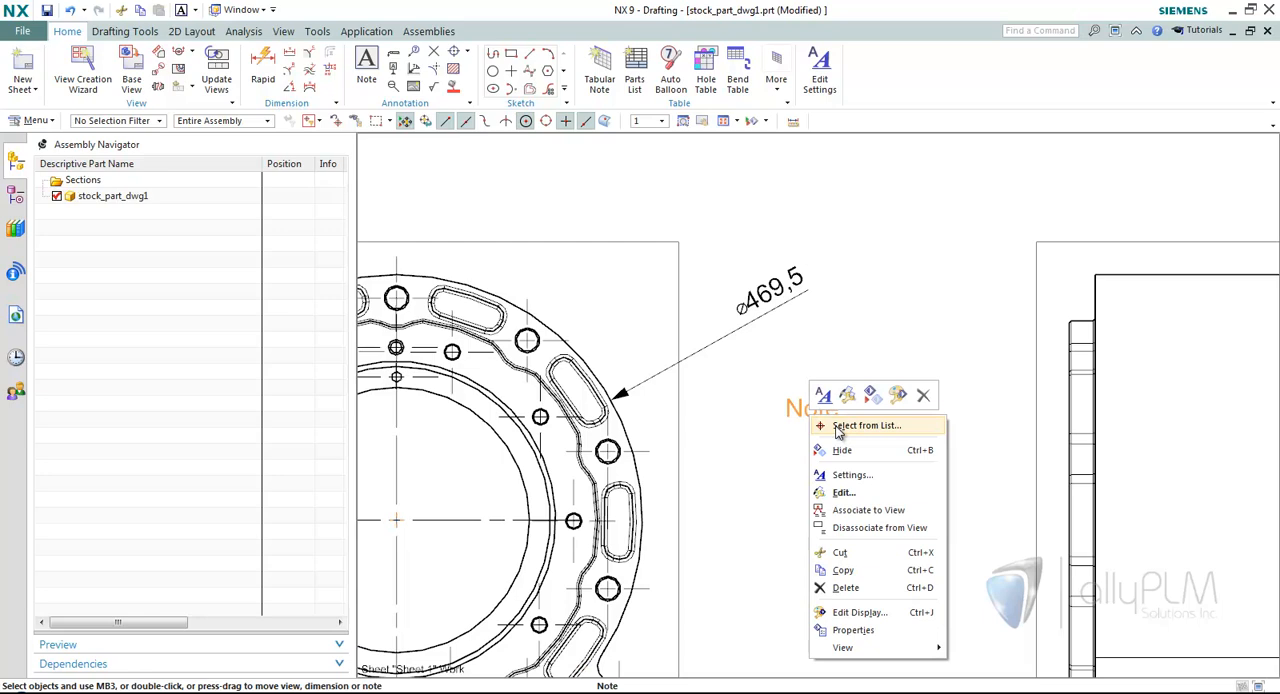
{"action": "left_click", "coordinate": [855, 475]}
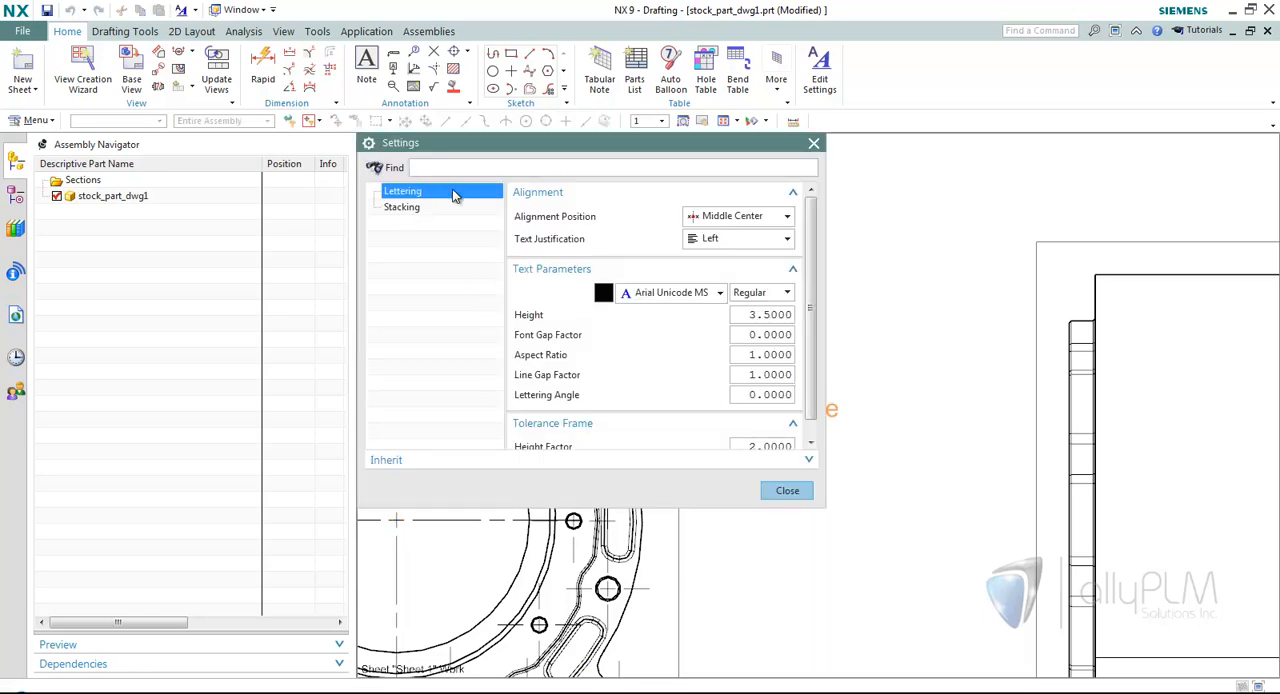
{"action": "left_click", "coordinate": [787, 490]}
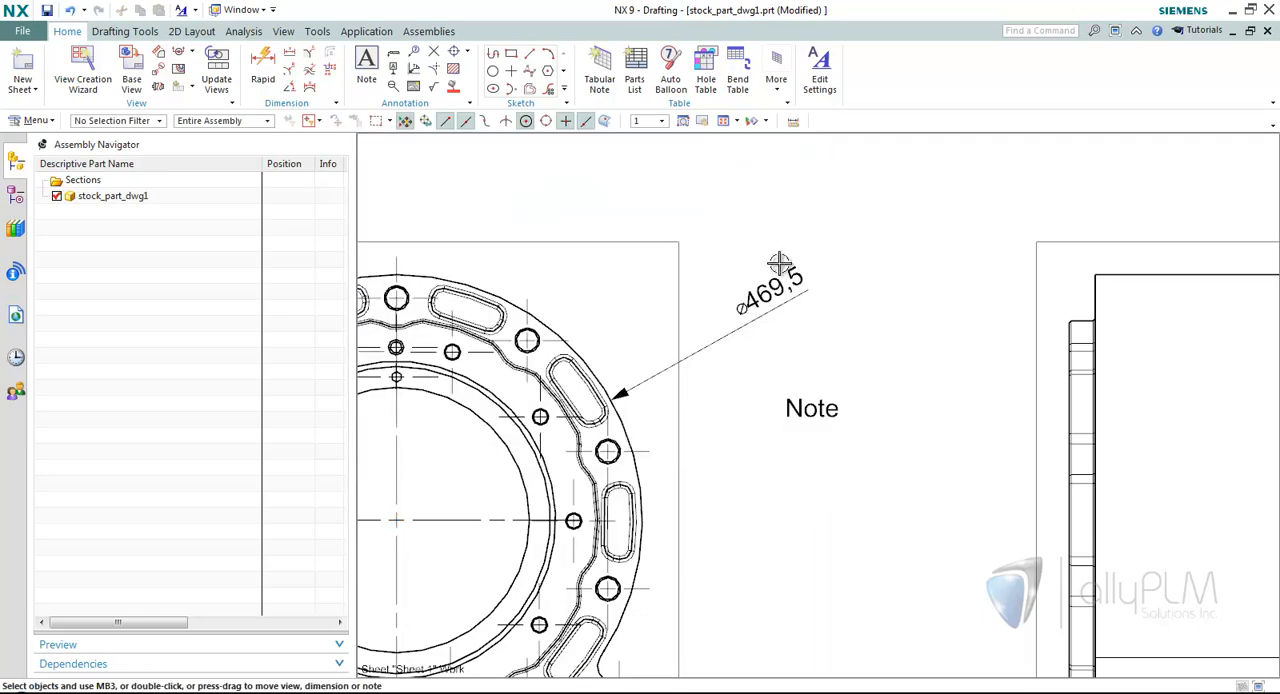
{"action": "right_click", "coordinate": [780, 276]}
{"action": "left_click", "coordinate": [828, 335]}
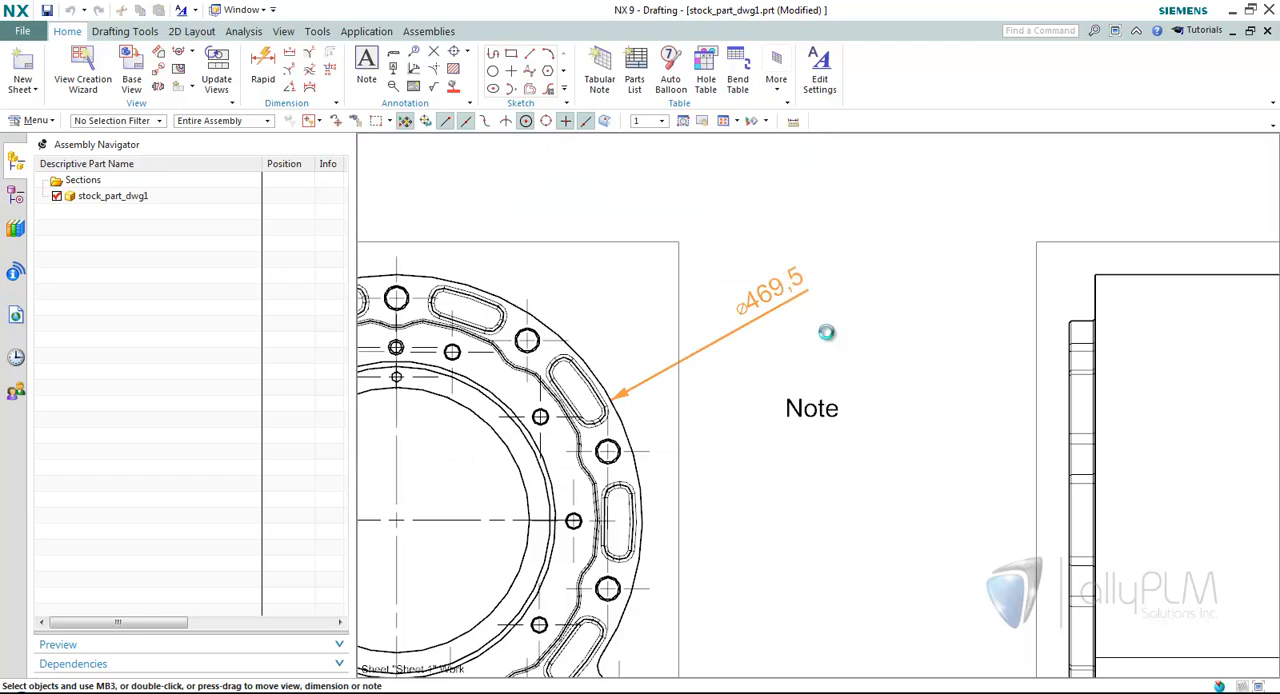
{"action": "left_click", "coordinate": [785, 490]}
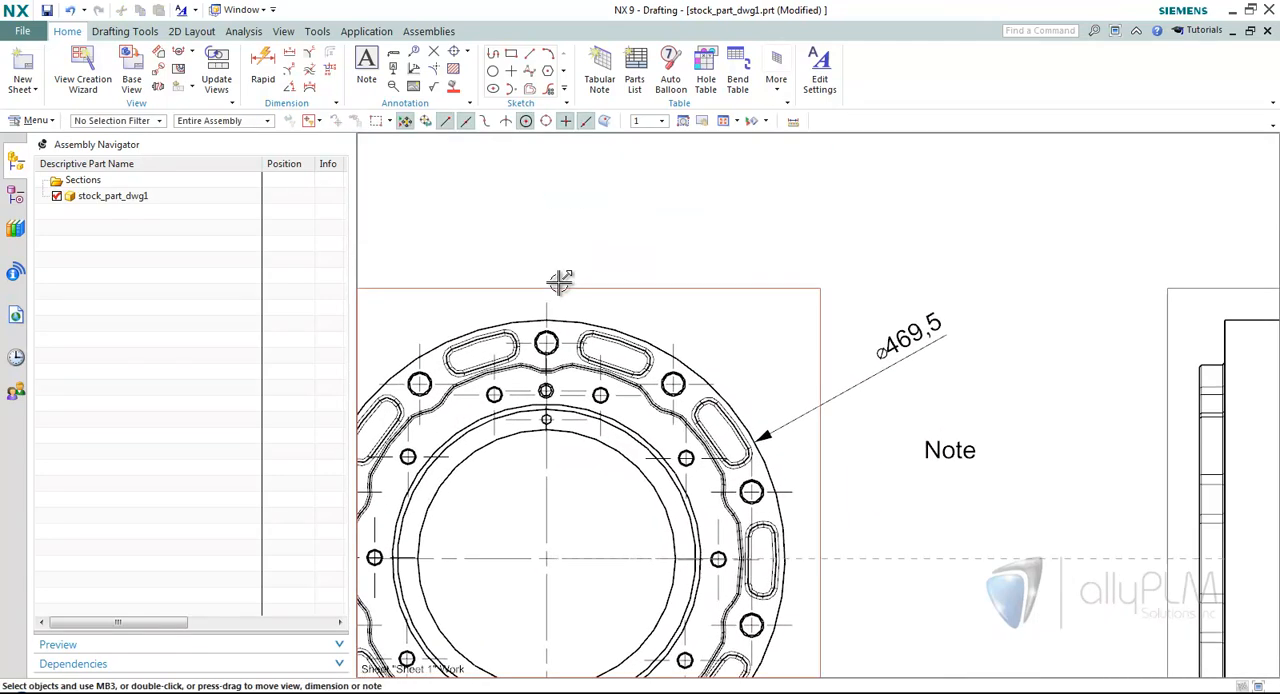
Review the front view's Shading, Visible Lines and Hidden Lines settings, and leave them unchanged.
{"action": "right_click", "coordinate": [559, 288]}
{"action": "left_click", "coordinate": [598, 323]}
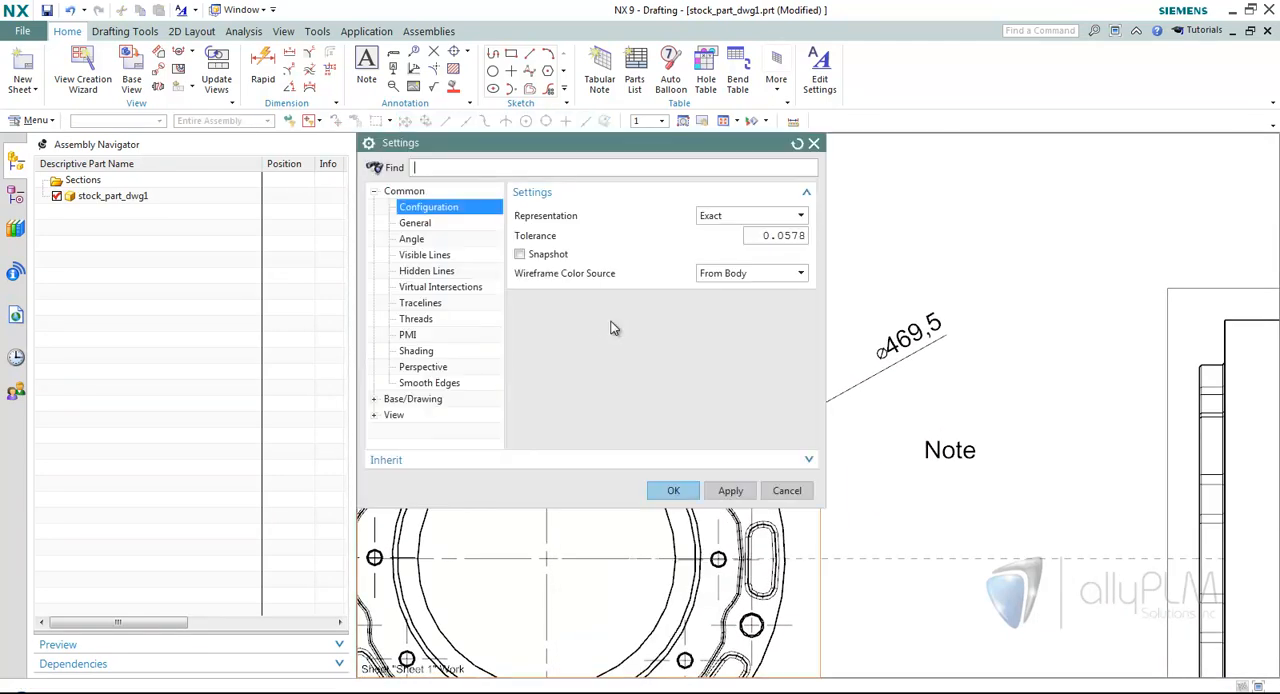
{"action": "left_click", "coordinate": [416, 351]}
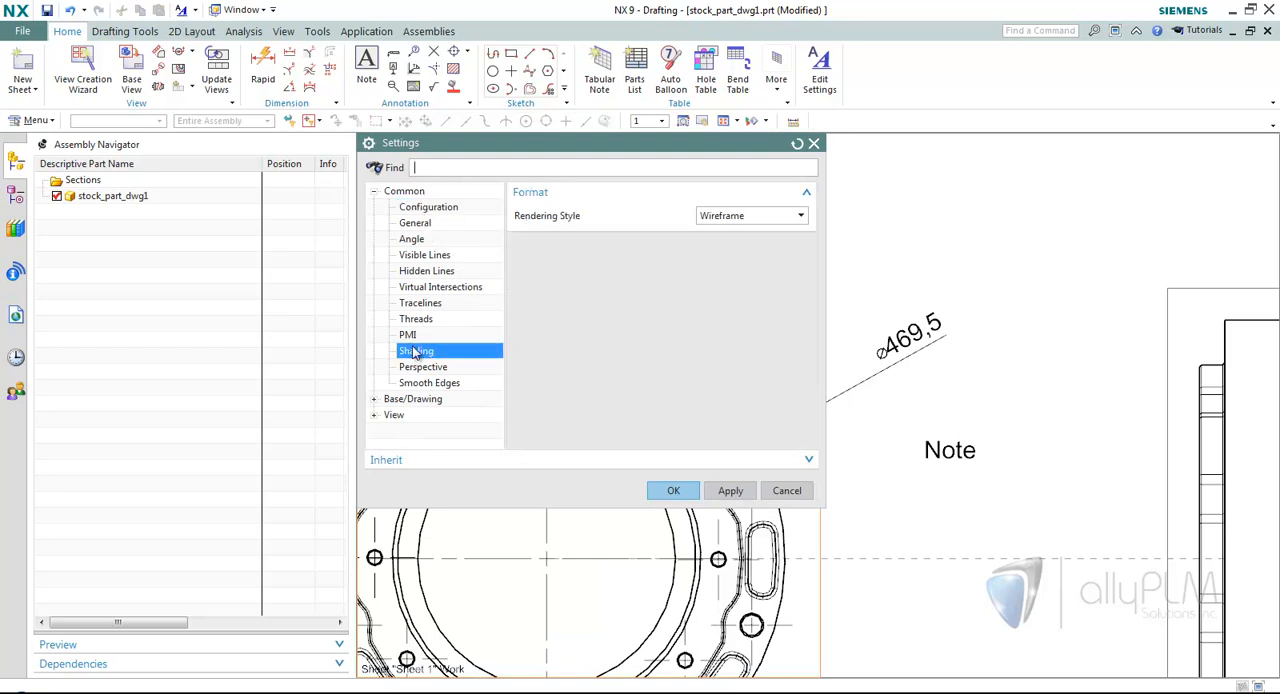
{"action": "left_click", "coordinate": [428, 258]}
{"action": "left_click", "coordinate": [435, 272]}
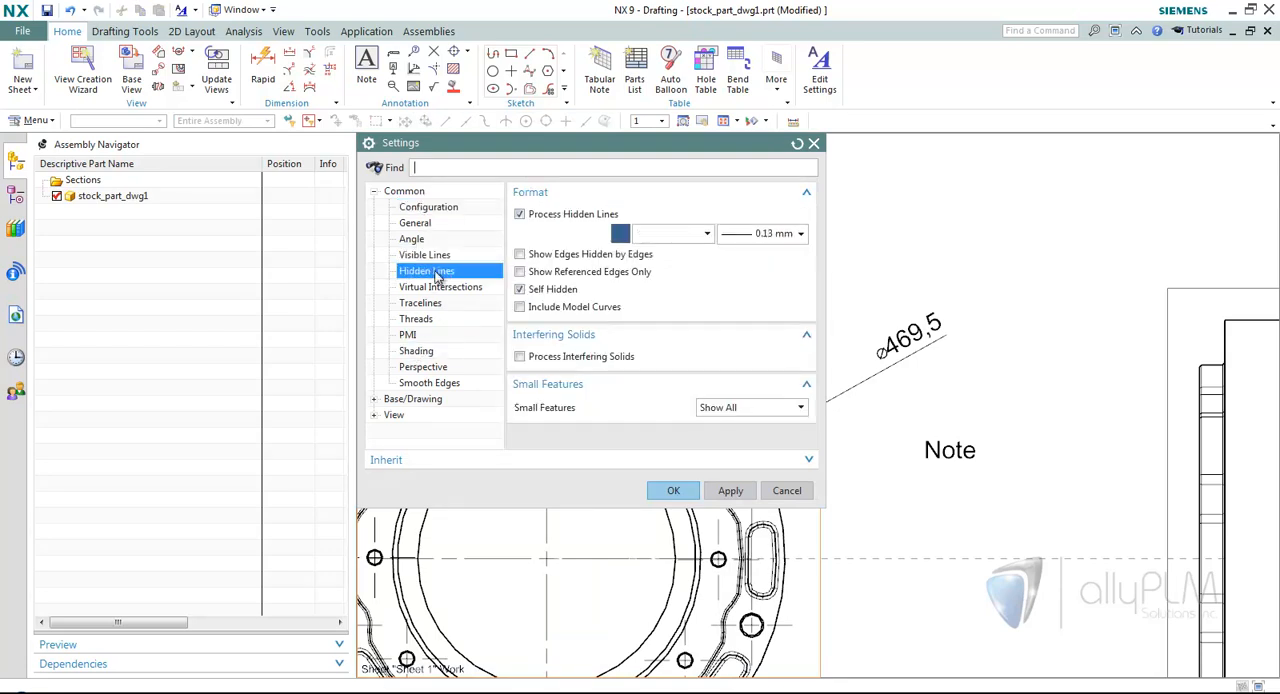
{"action": "left_click", "coordinate": [787, 490]}
Delete the diameter dimension and the note placed between the two views.
{"action": "scroll", "coordinate": [888, 448], "scroll_direction": "down", "scroll_amount": 3}
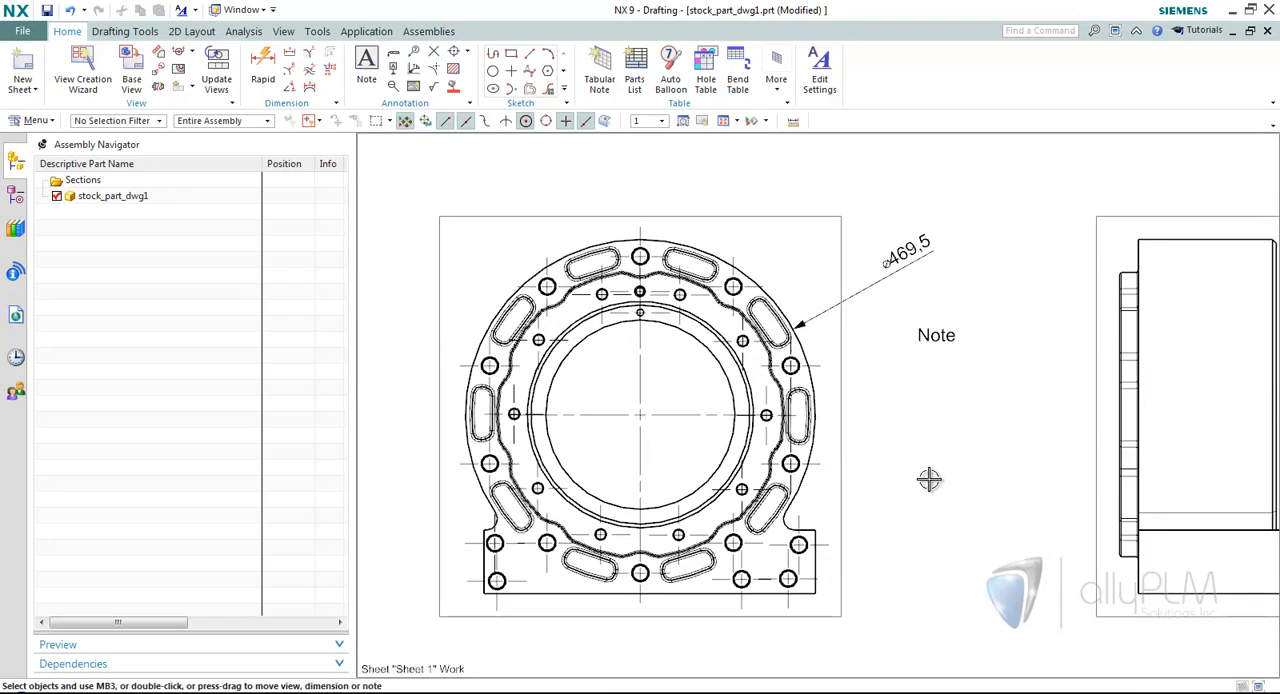
{"action": "left_click", "coordinate": [911, 268]}
{"action": "left_click", "coordinate": [1003, 242]}
{"action": "left_click", "coordinate": [925, 333]}
{"action": "left_click", "coordinate": [1053, 300]}
{"action": "scroll", "coordinate": [880, 280], "scroll_direction": "up", "scroll_amount": 1}
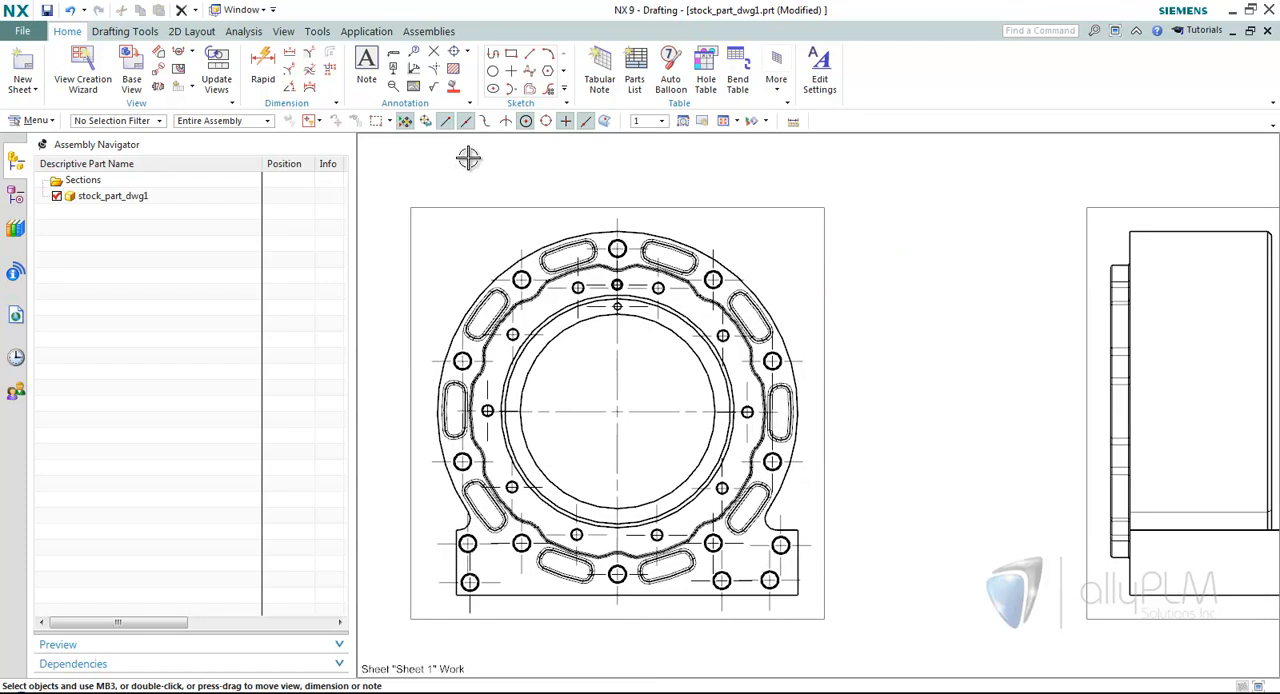
Review the alignment options and measurement methods of the Radial Dimension command, keeping the Inferred method.
{"action": "left_click", "coordinate": [291, 72]}
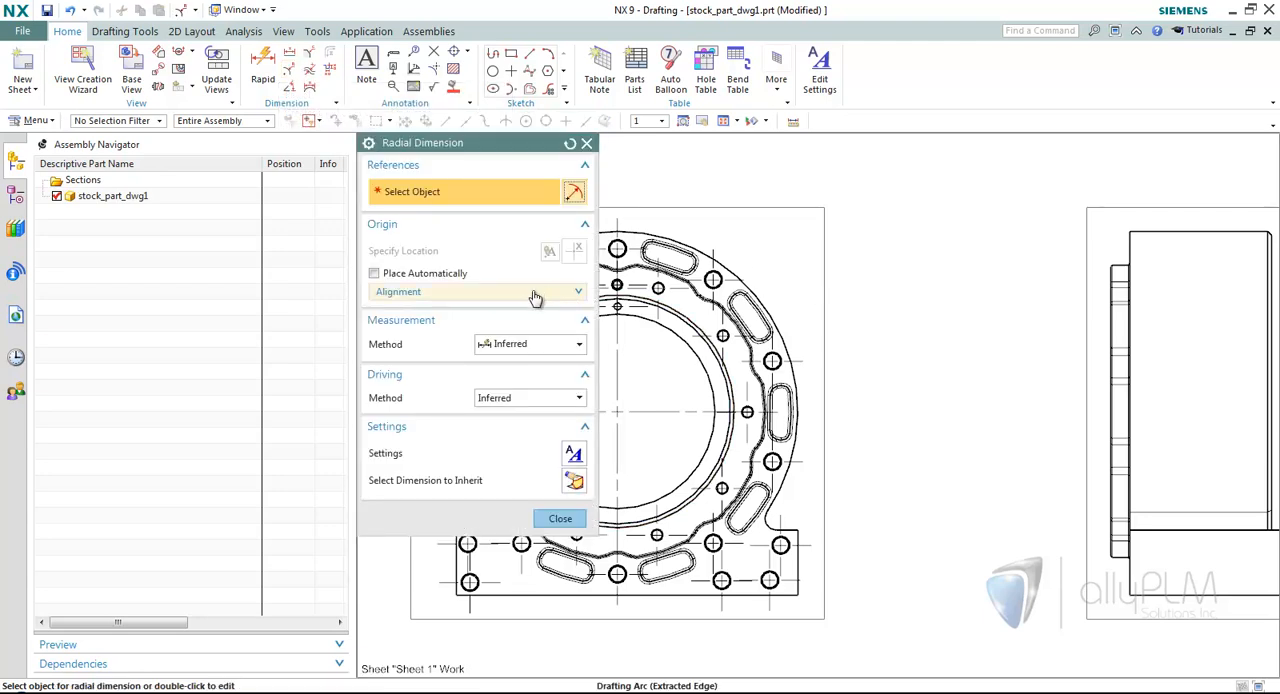
{"action": "left_click", "coordinate": [570, 144]}
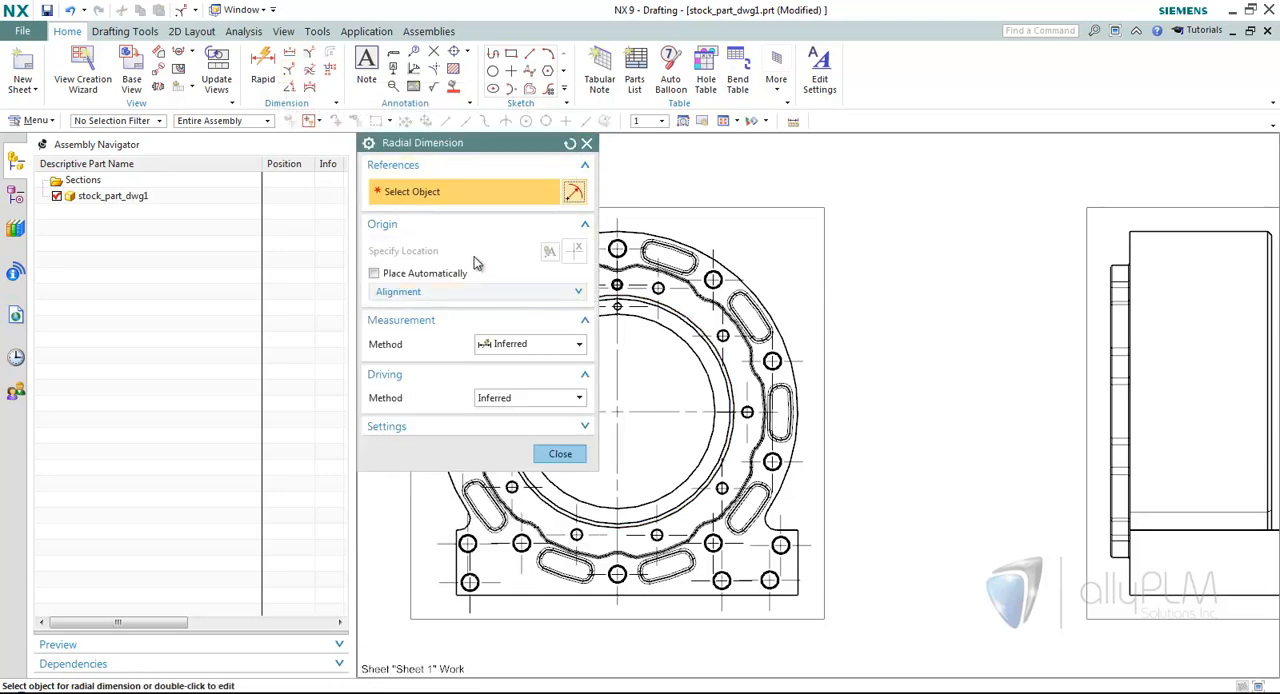
{"action": "left_click", "coordinate": [429, 293]}
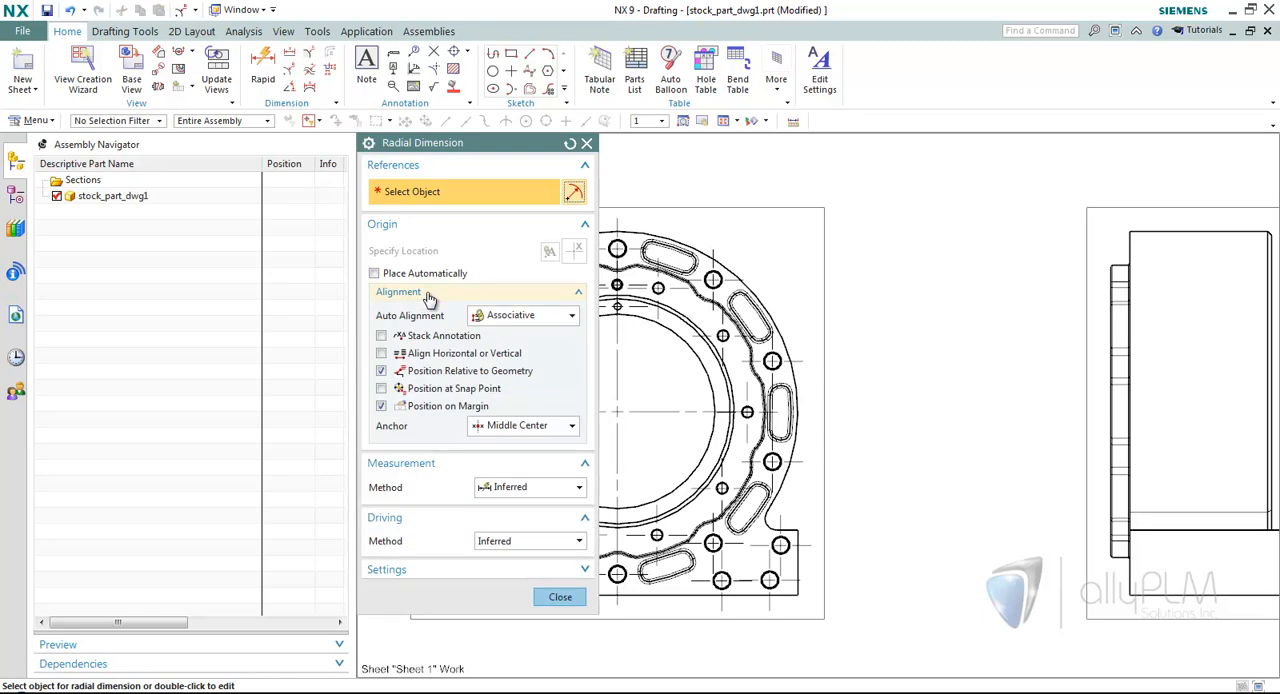
{"action": "left_click", "coordinate": [429, 293]}
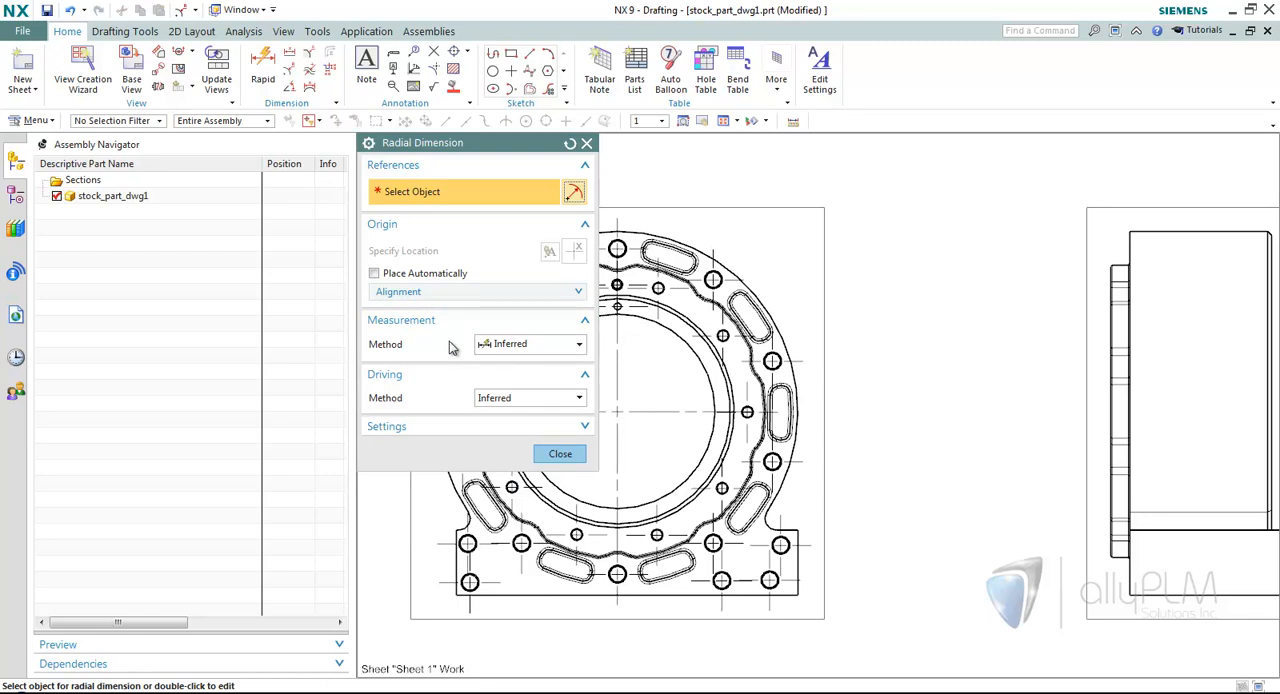
{"action": "left_click", "coordinate": [505, 346]}
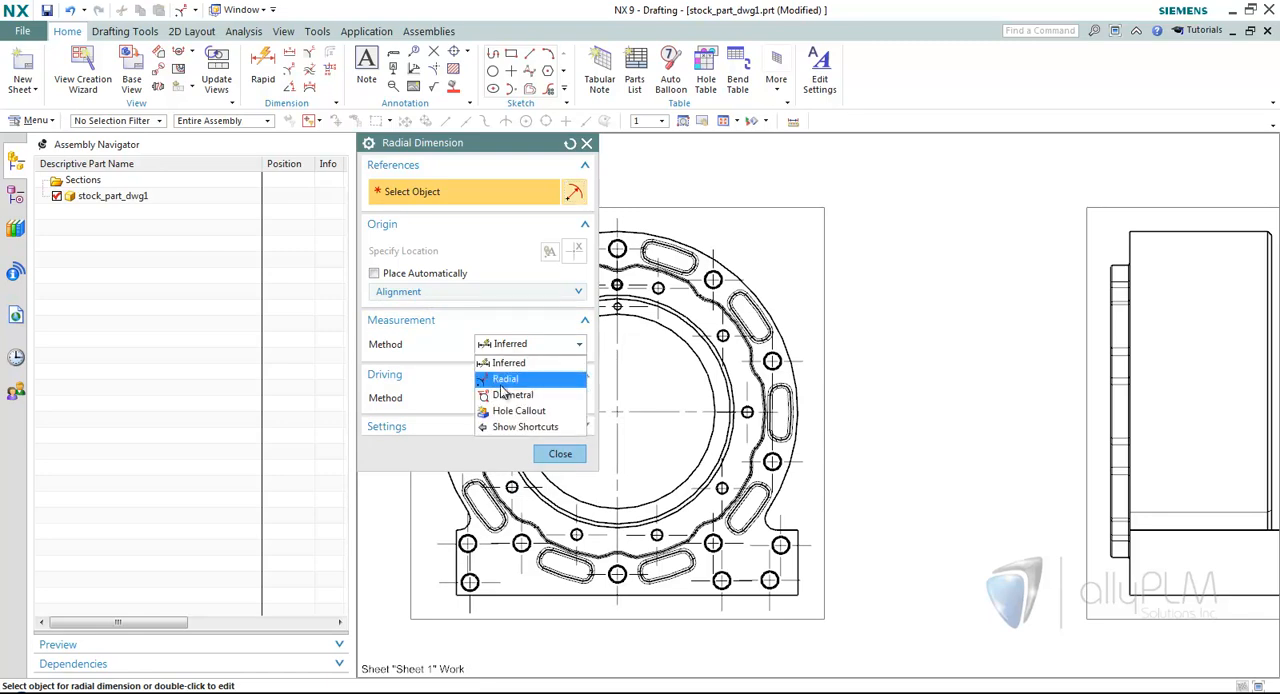
{"action": "left_click", "coordinate": [572, 366]}
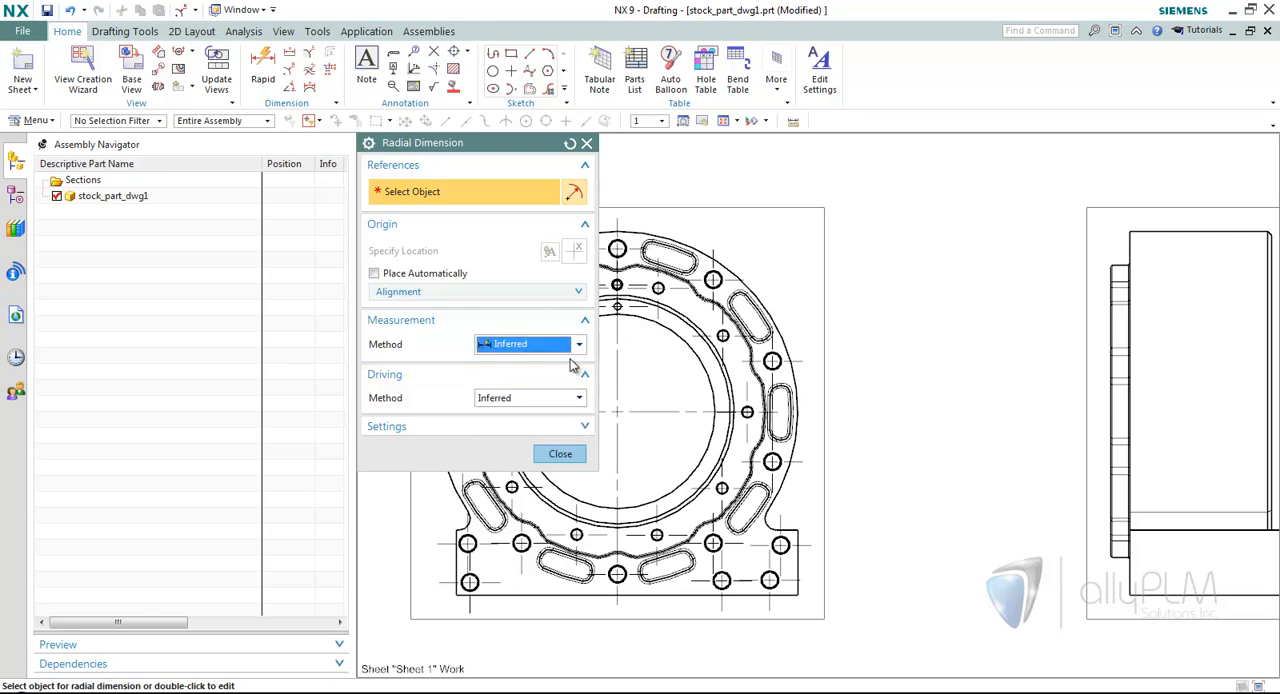
Dimension the front view's outer circle as a diameter with the Inferred method, placing the text between the two views.
{"action": "scroll", "coordinate": [760, 310], "scroll_direction": "up", "scroll_amount": 3}
{"action": "left_click", "coordinate": [747, 318]}
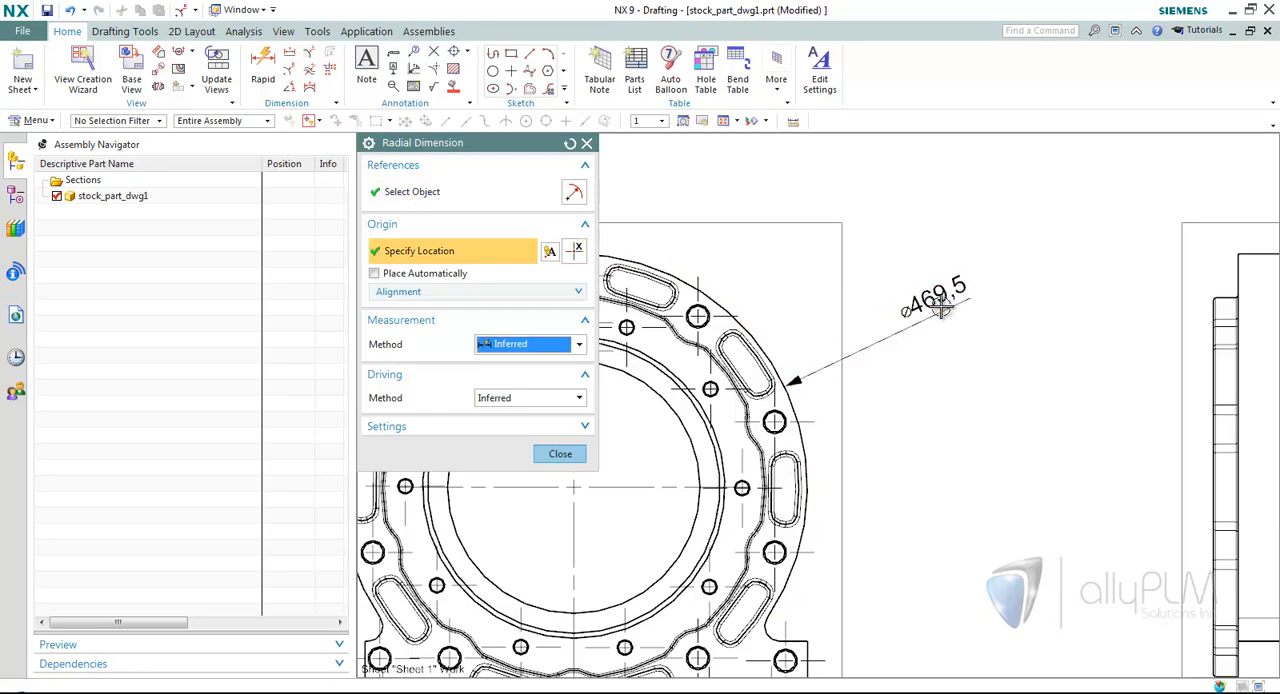
{"action": "left_click", "coordinate": [940, 308]}
{"action": "left_click", "coordinate": [560, 453]}
{"action": "scroll", "coordinate": [990, 420], "scroll_direction": "down", "scroll_amount": 1}
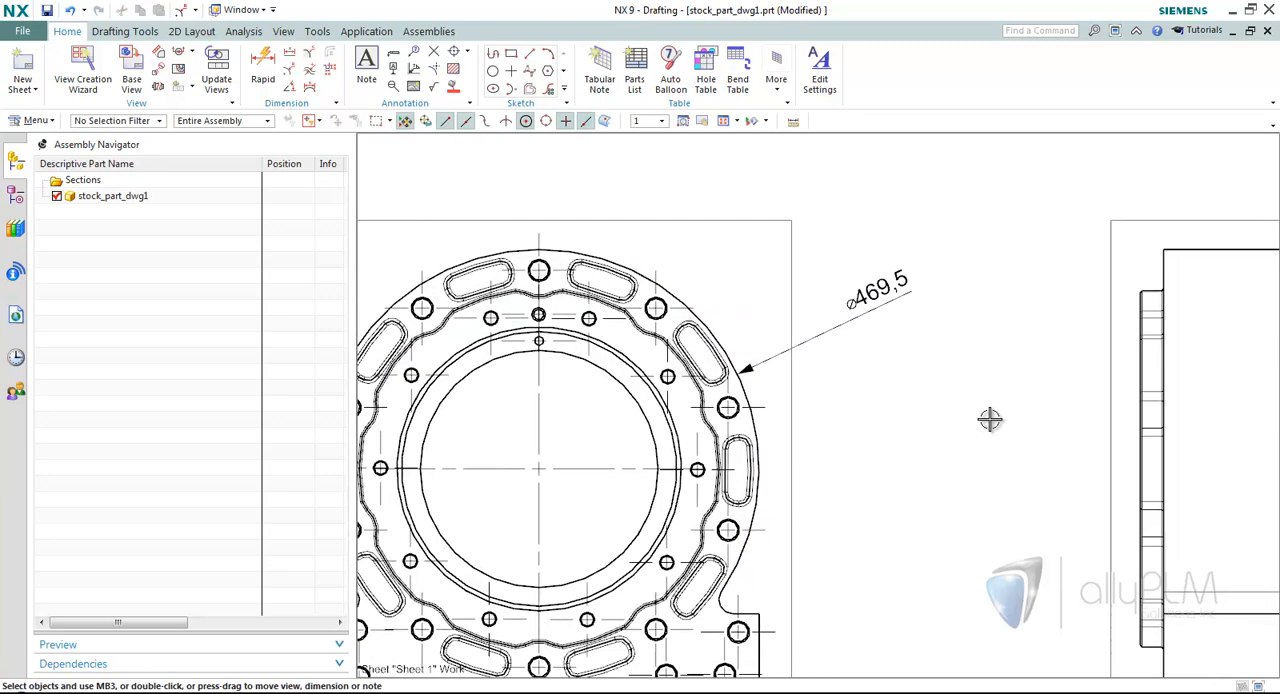
{"action": "scroll", "coordinate": [990, 420], "scroll_direction": "down", "scroll_amount": 1}
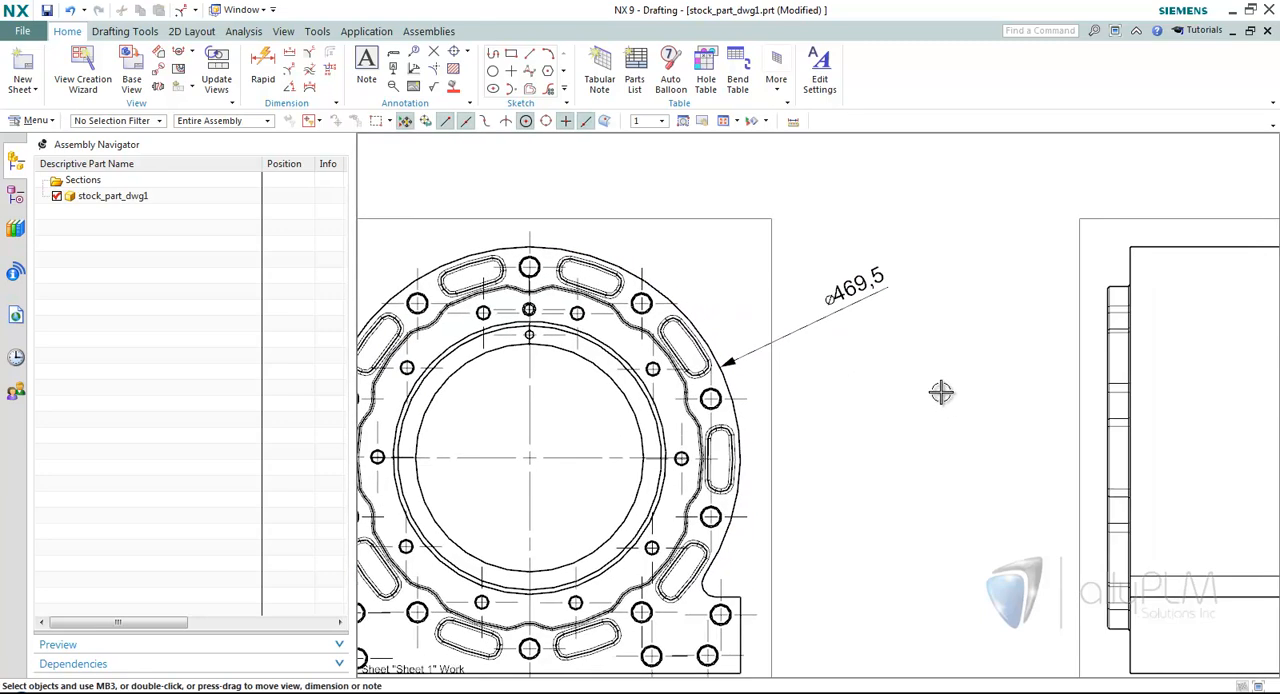
Start another radial dimension on the front view's outer circle and switch its measurement method to Radial.
{"action": "left_click", "coordinate": [291, 79]}
{"action": "left_click", "coordinate": [736, 418]}
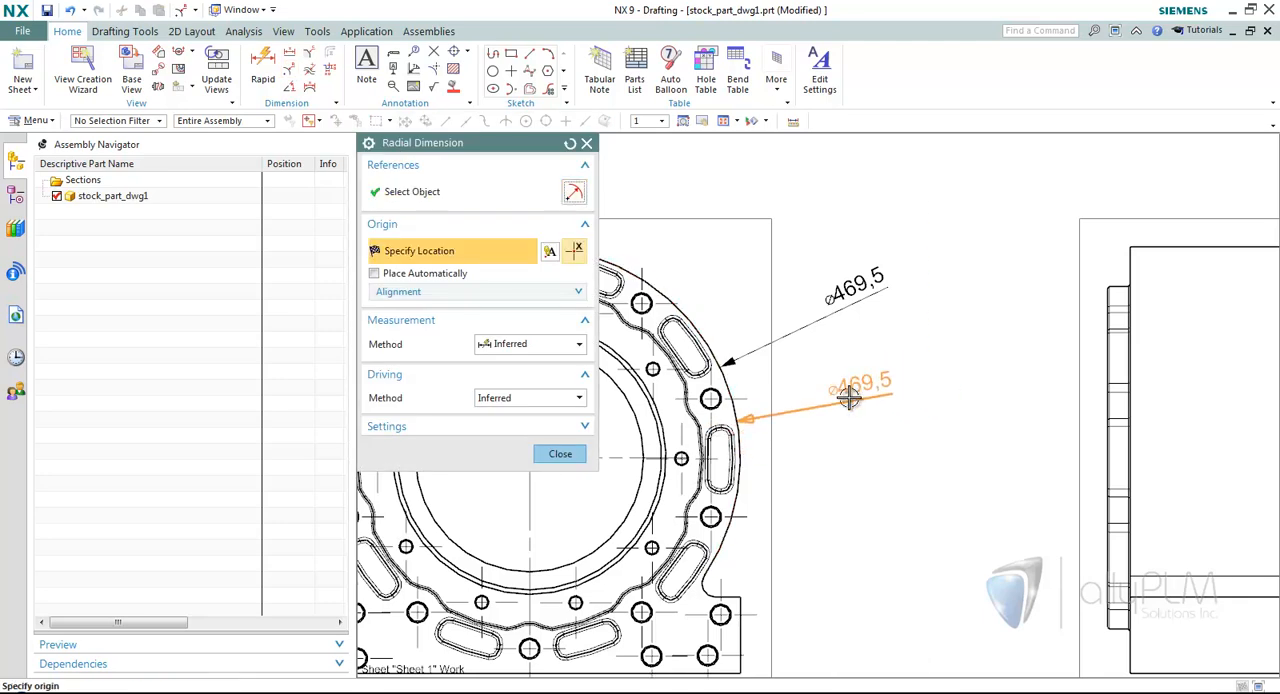
{"action": "mouse_move", "coordinate": [872, 387]}
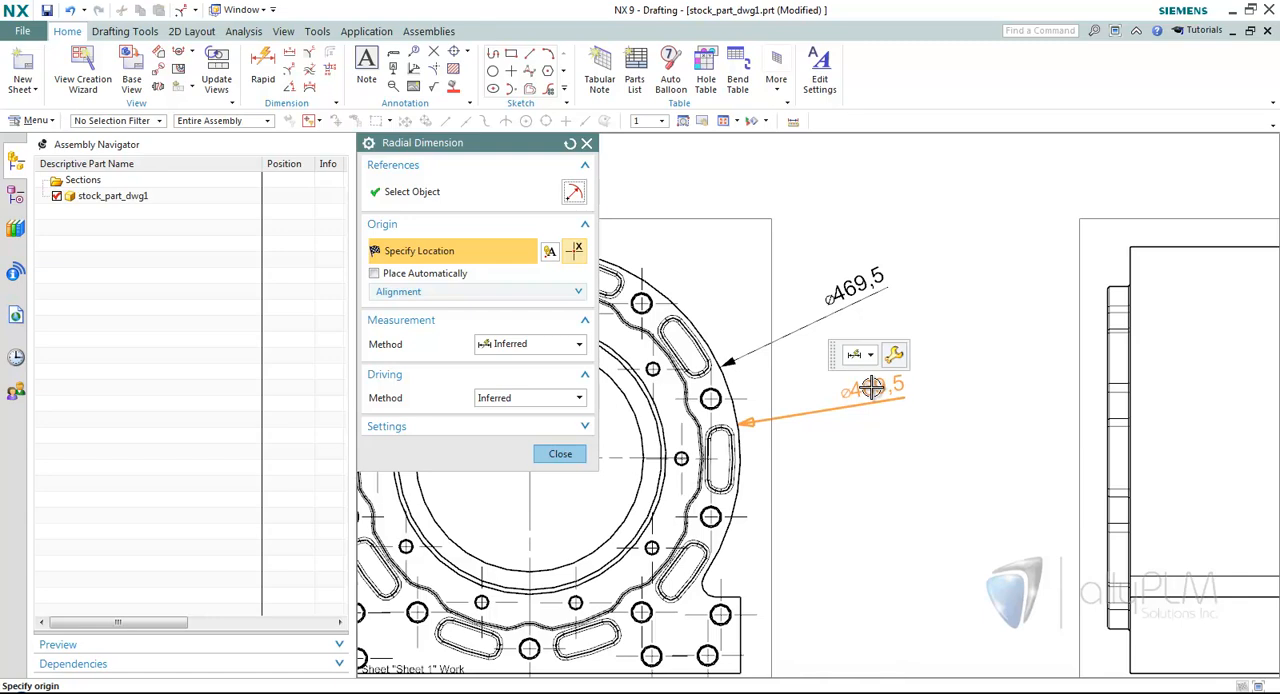
{"action": "left_click", "coordinate": [870, 356]}
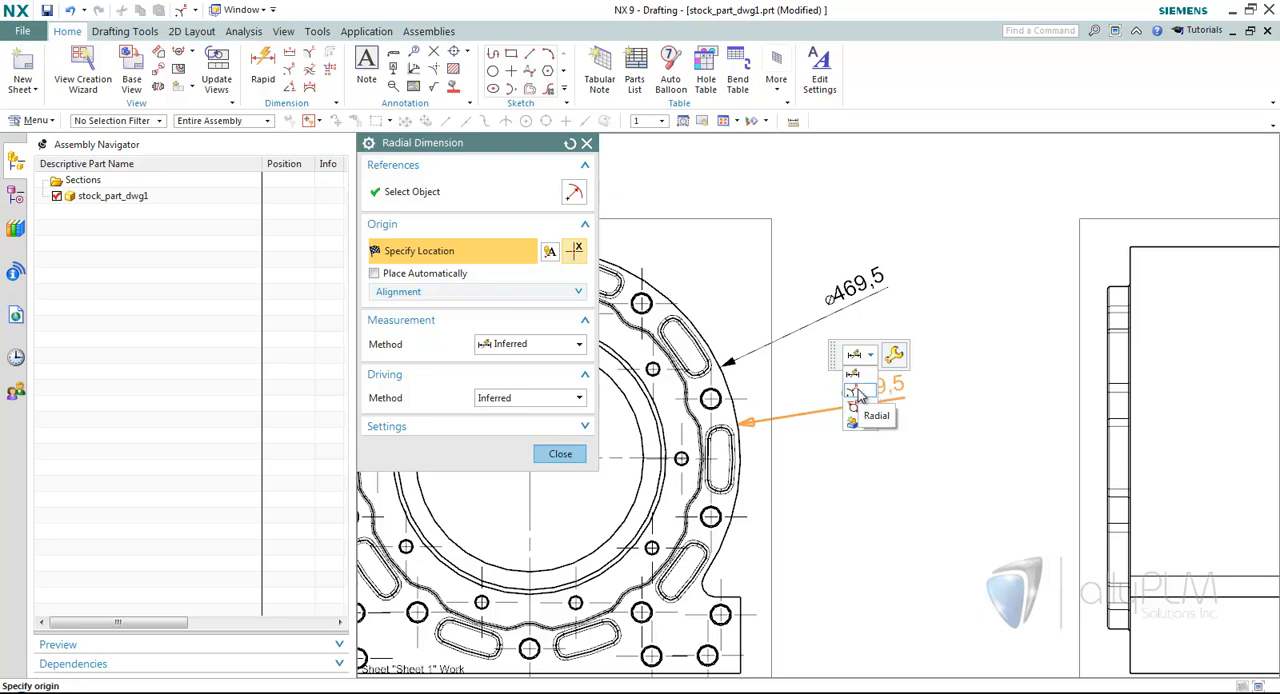
{"action": "left_click", "coordinate": [855, 394]}
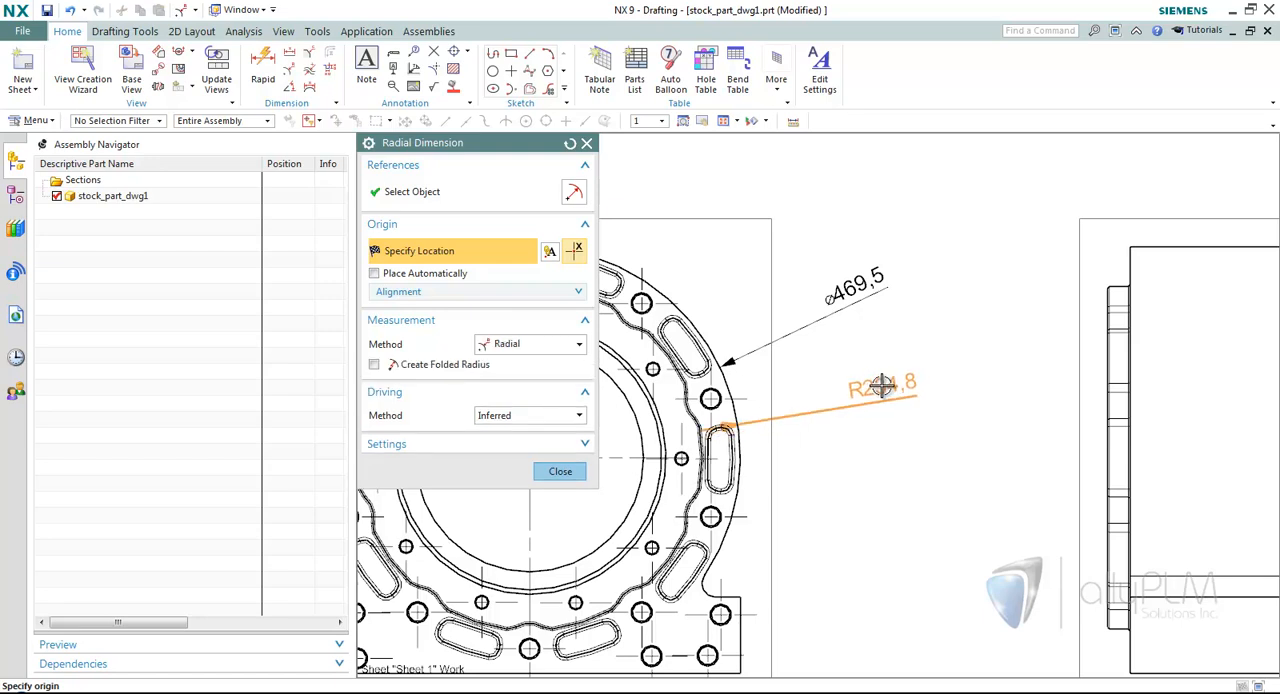
Set the unplaced radius dimension's arrow to Out and give it an equal bilateral tolerance of ±0.1.
{"action": "mouse_move", "coordinate": [881, 386]}
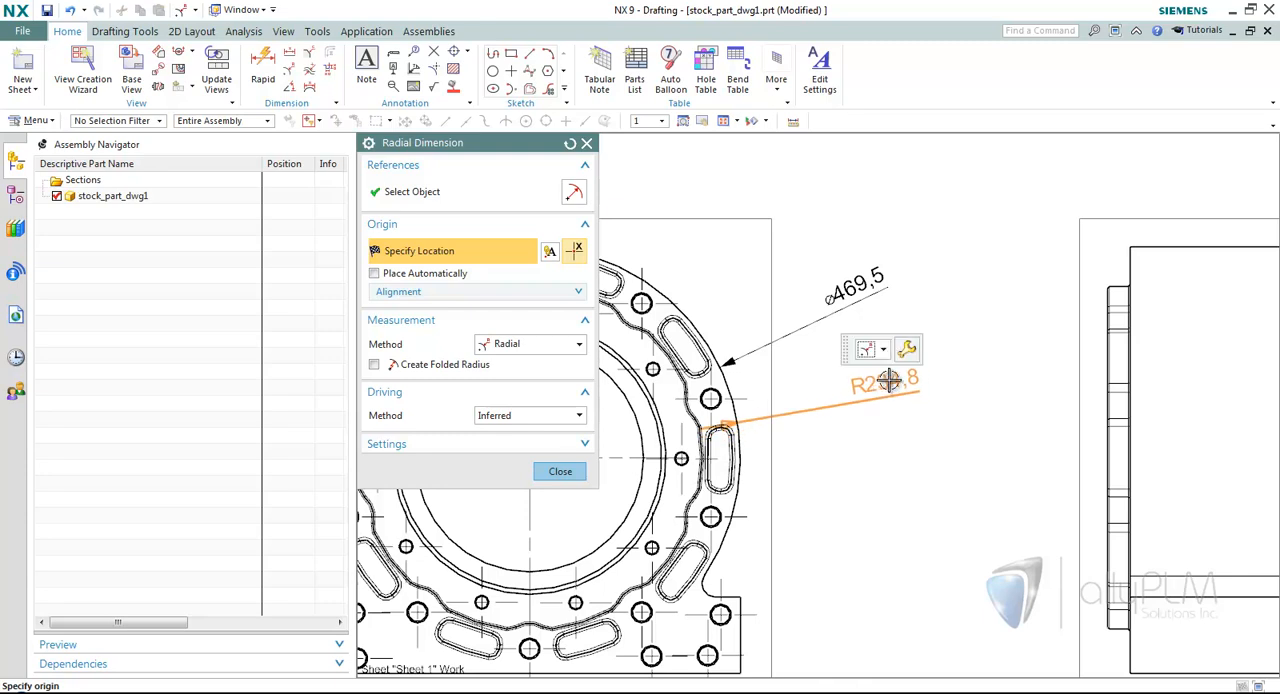
{"action": "left_click", "coordinate": [909, 353]}
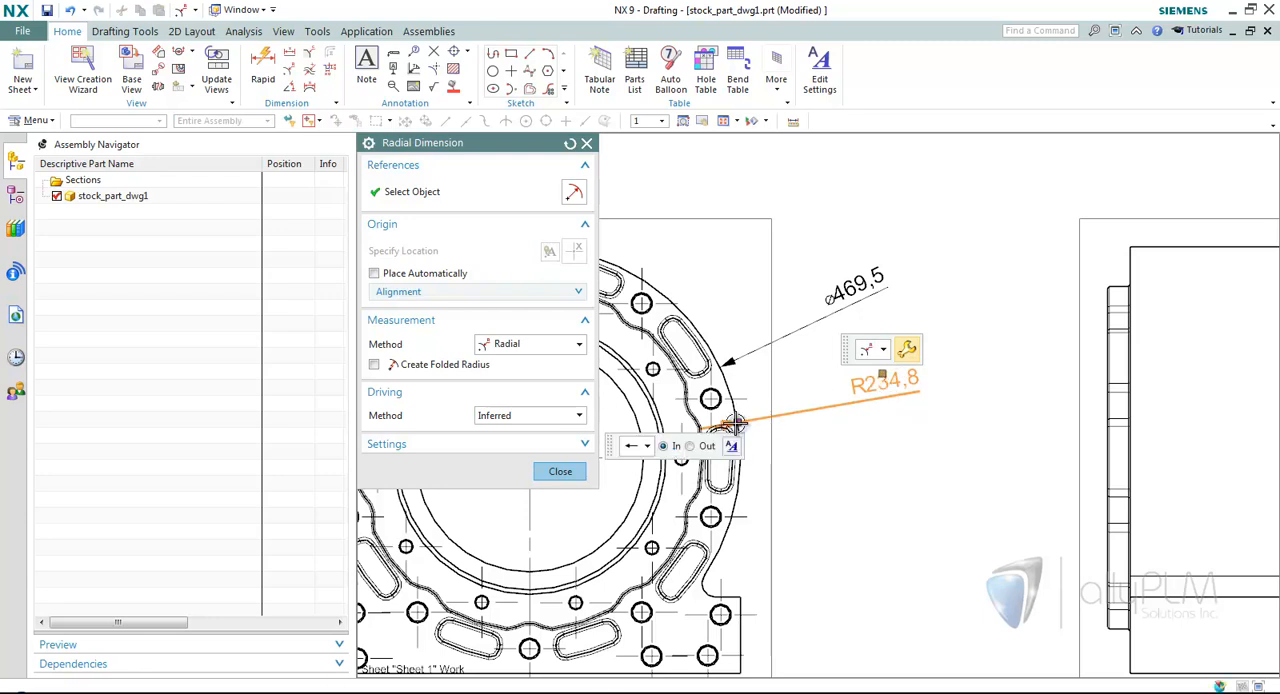
{"action": "mouse_move", "coordinate": [738, 424]}
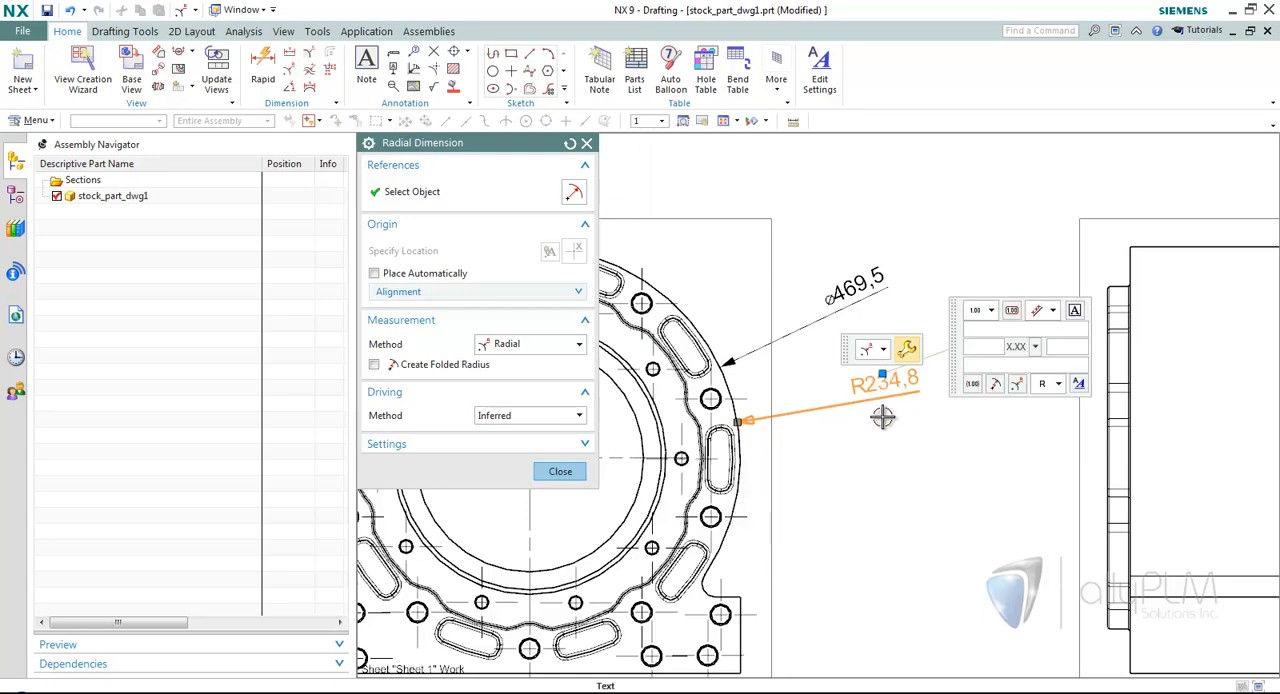
{"action": "left_click", "coordinate": [990, 311]}
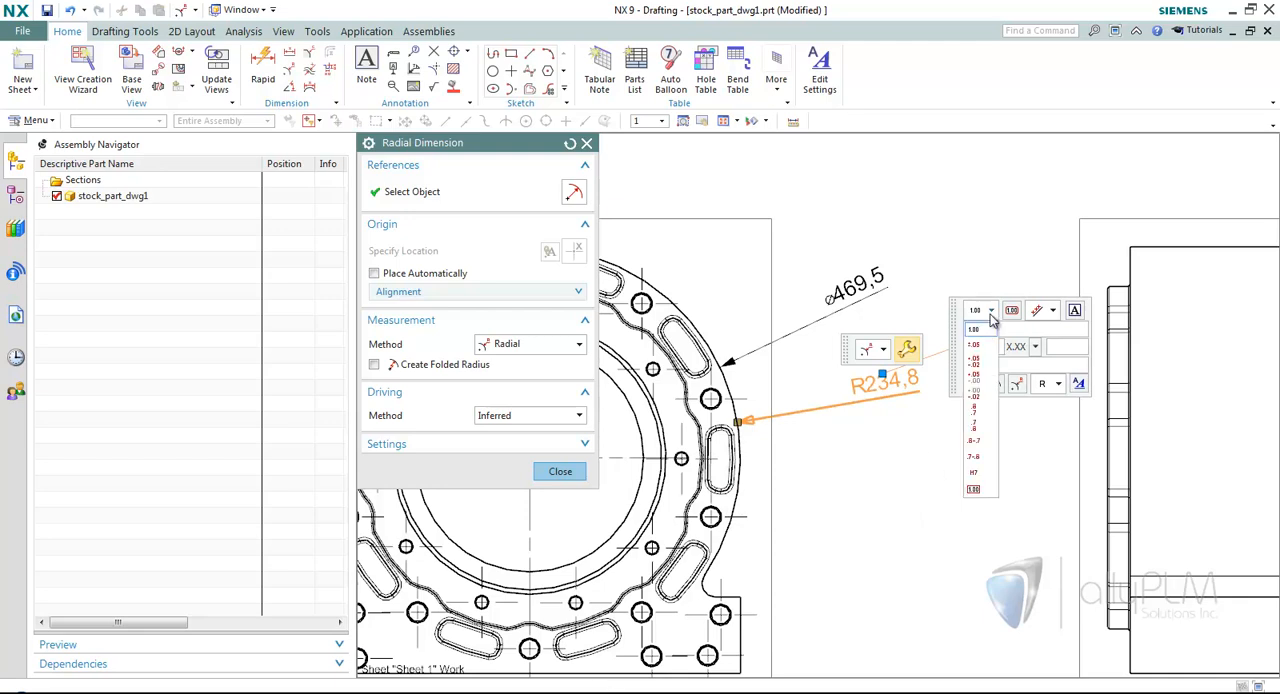
{"action": "left_click", "coordinate": [976, 346]}
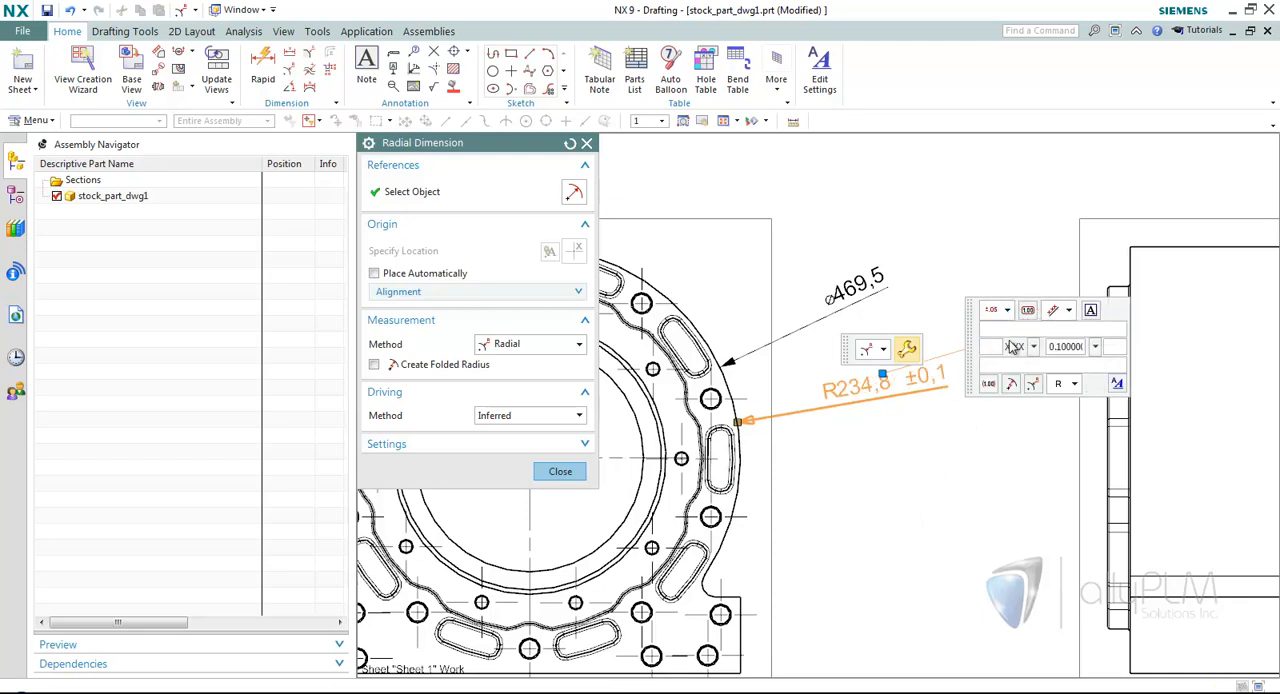
Set the text orientation of the unplaced radius dimension to horizontal.
{"action": "left_click", "coordinate": [1029, 312]}
{"action": "left_click", "coordinate": [1030, 313]}
{"action": "left_click", "coordinate": [1070, 312]}
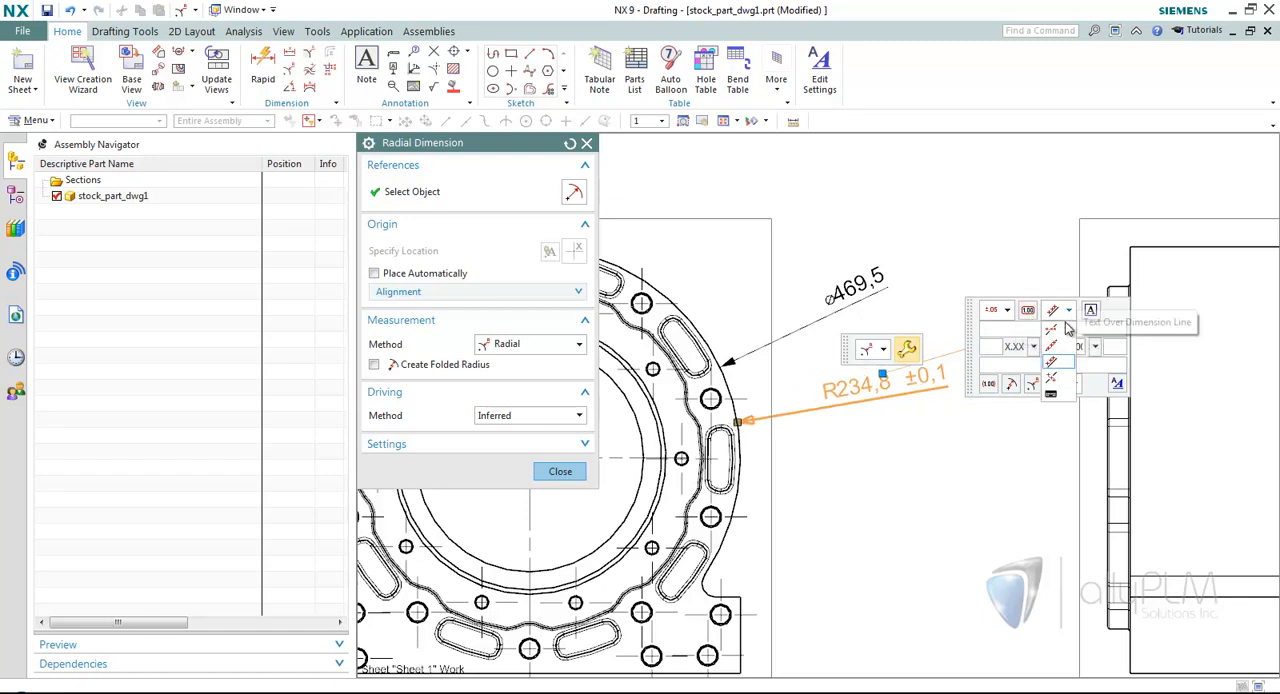
{"action": "left_click", "coordinate": [1065, 337]}
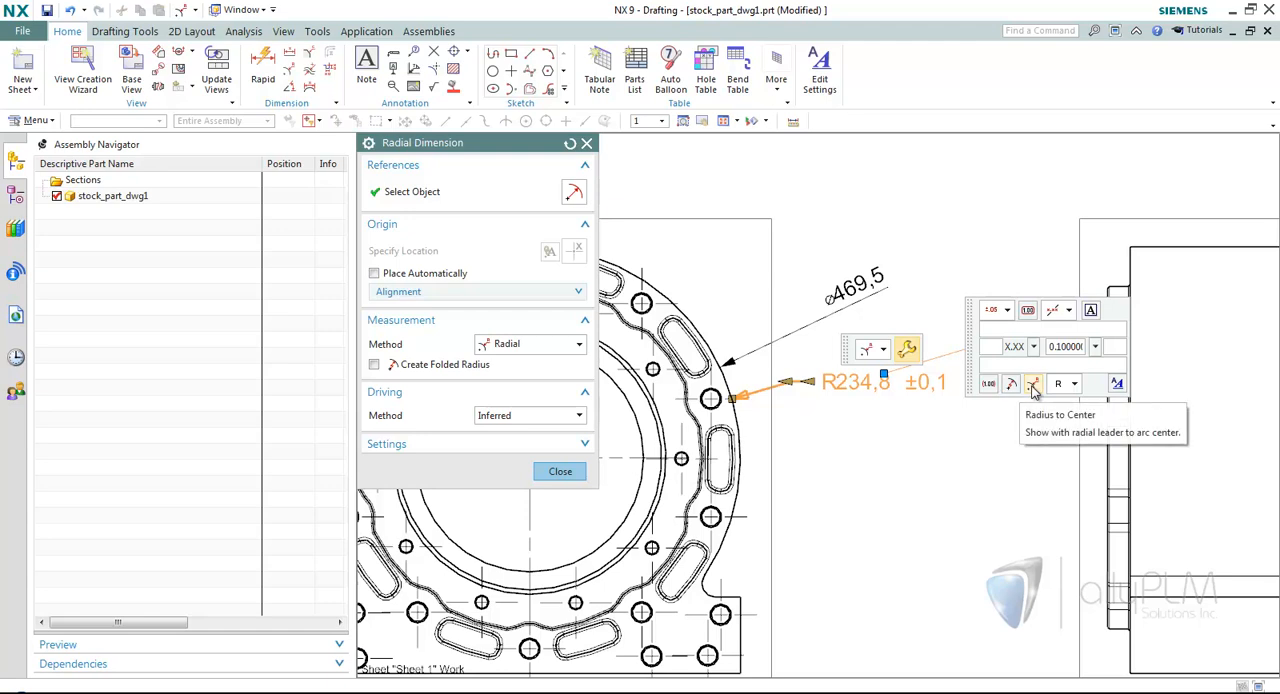
Find the dimension text height in the radius dimension's text settings and set it to 4.
{"action": "left_click", "coordinate": [1118, 387]}
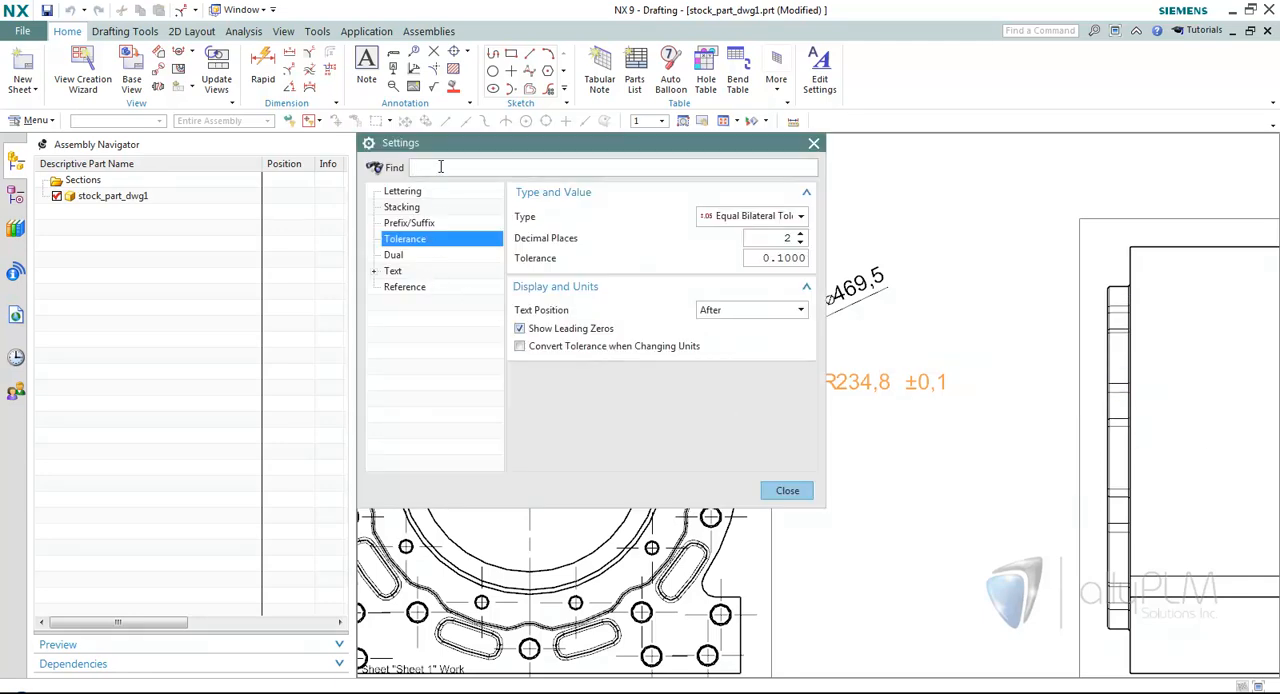
{"action": "type", "text": "heigh"}
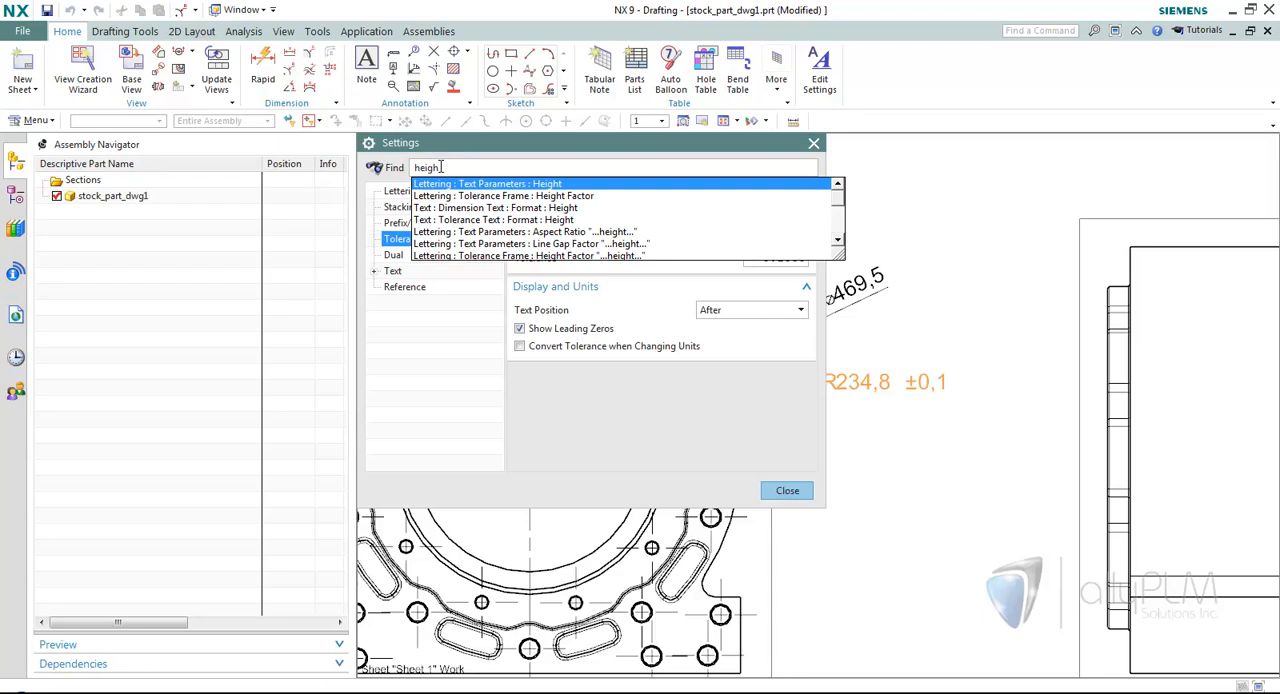
{"action": "left_click", "coordinate": [456, 207]}
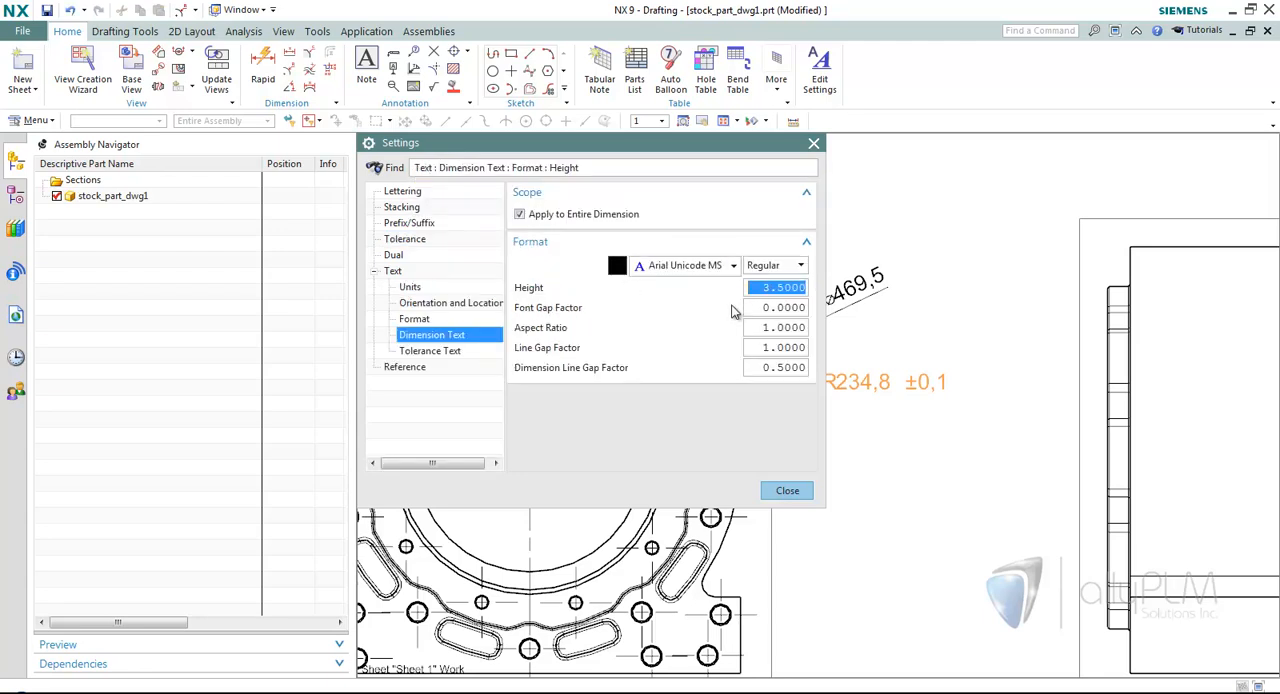
{"action": "type", "text": "4"}
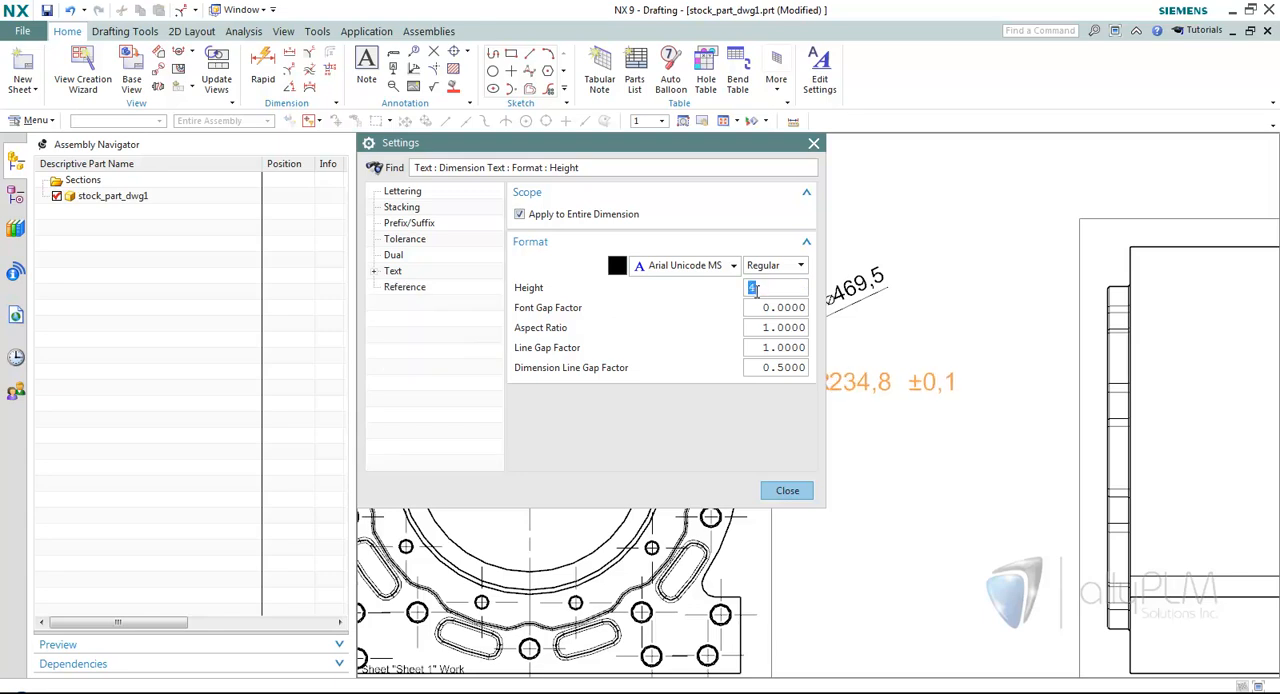
{"action": "left_click", "coordinate": [789, 491]}
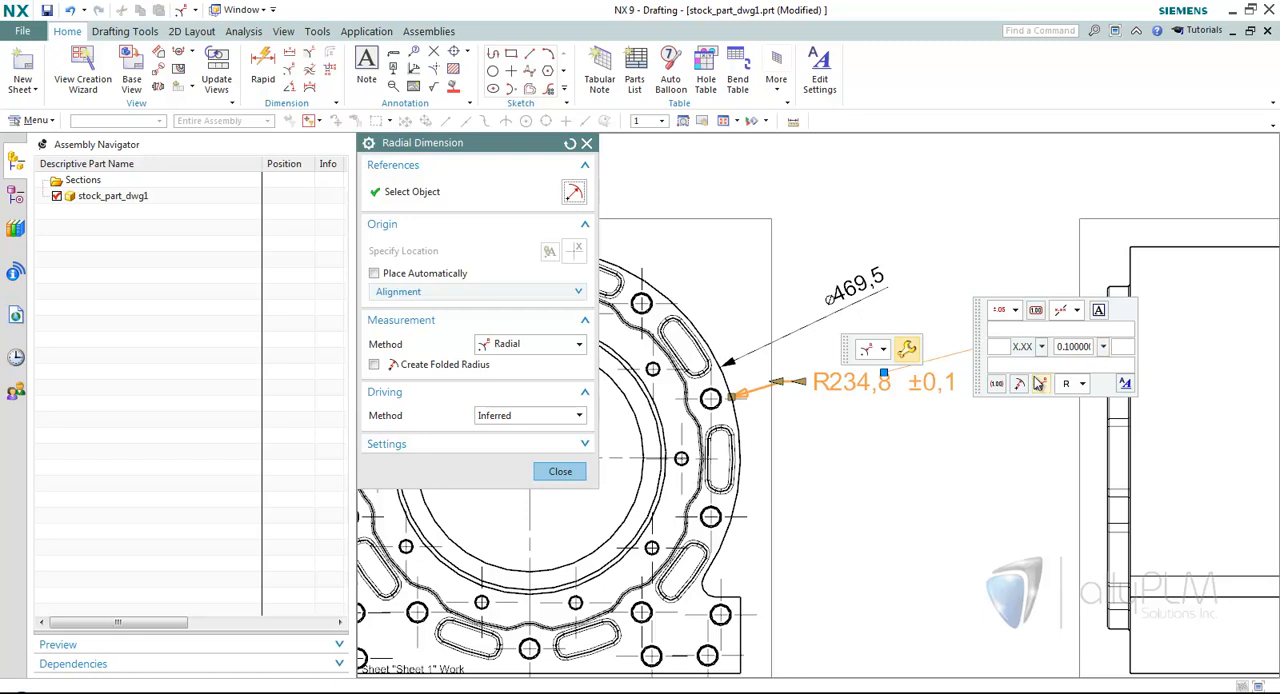
Place the radius dimension between the two views, just below the diameter dimension, and finish the command.
{"action": "left_click", "coordinate": [911, 357]}
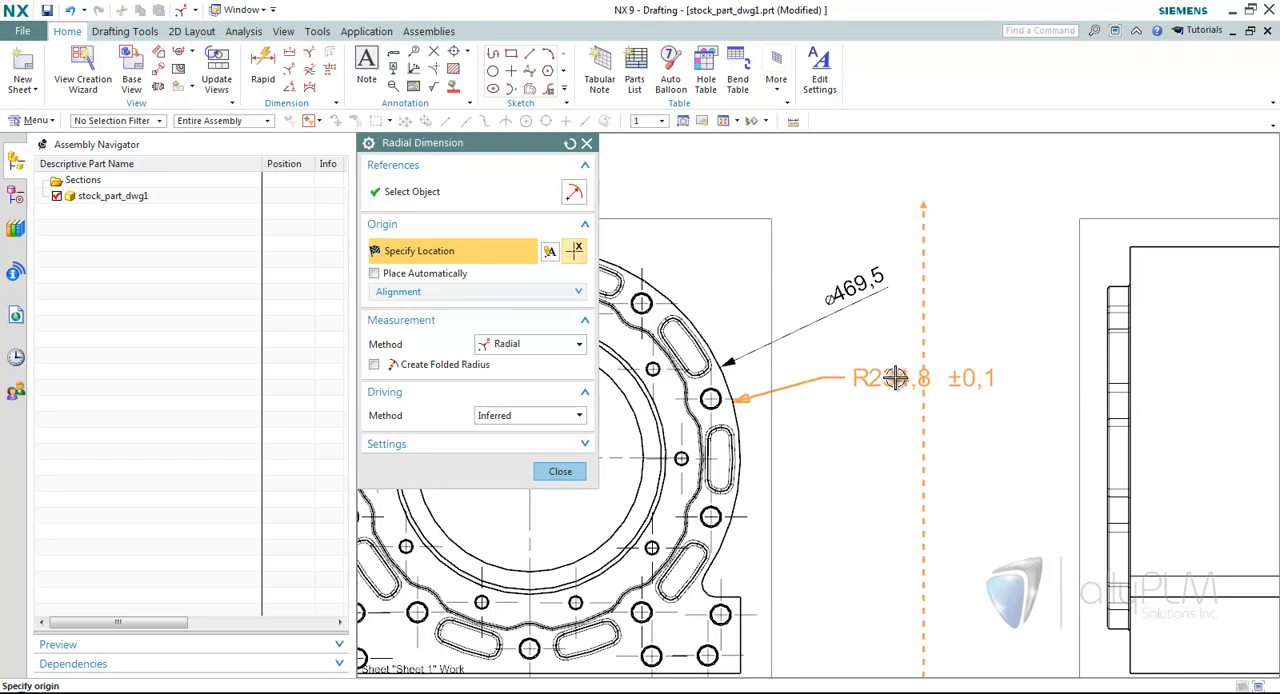
{"action": "left_click", "coordinate": [901, 368]}
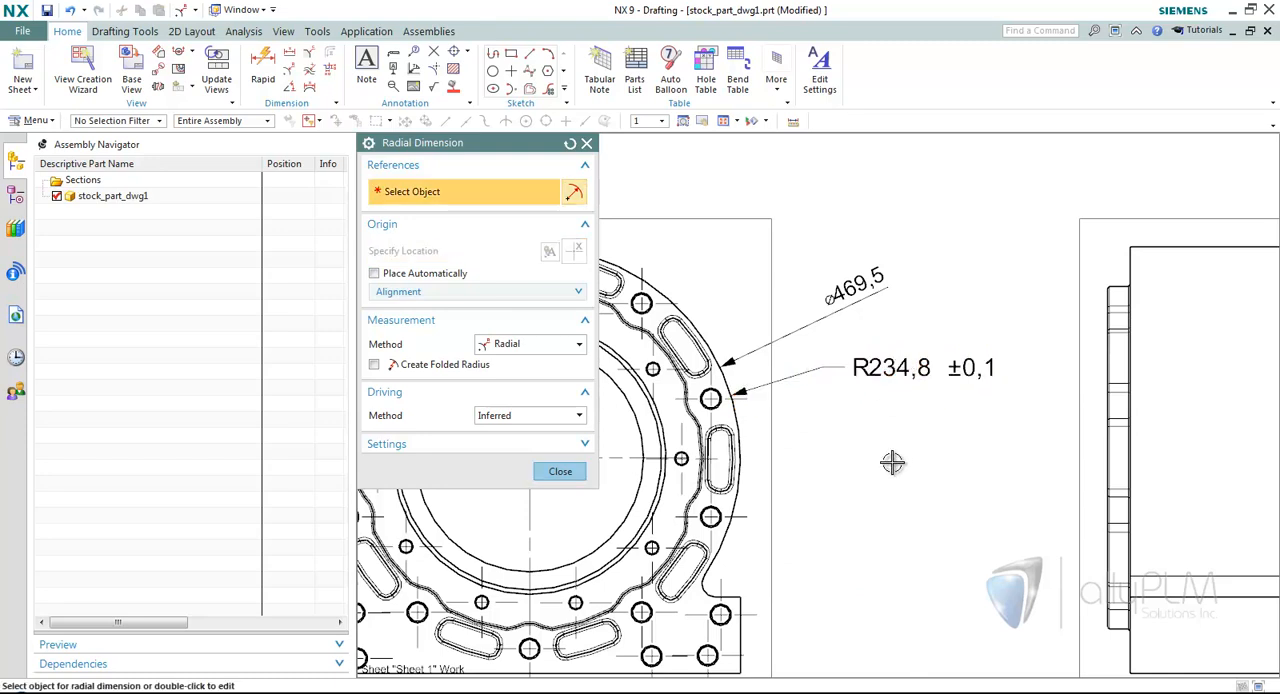
{"action": "middle_click", "coordinate": [894, 463]}
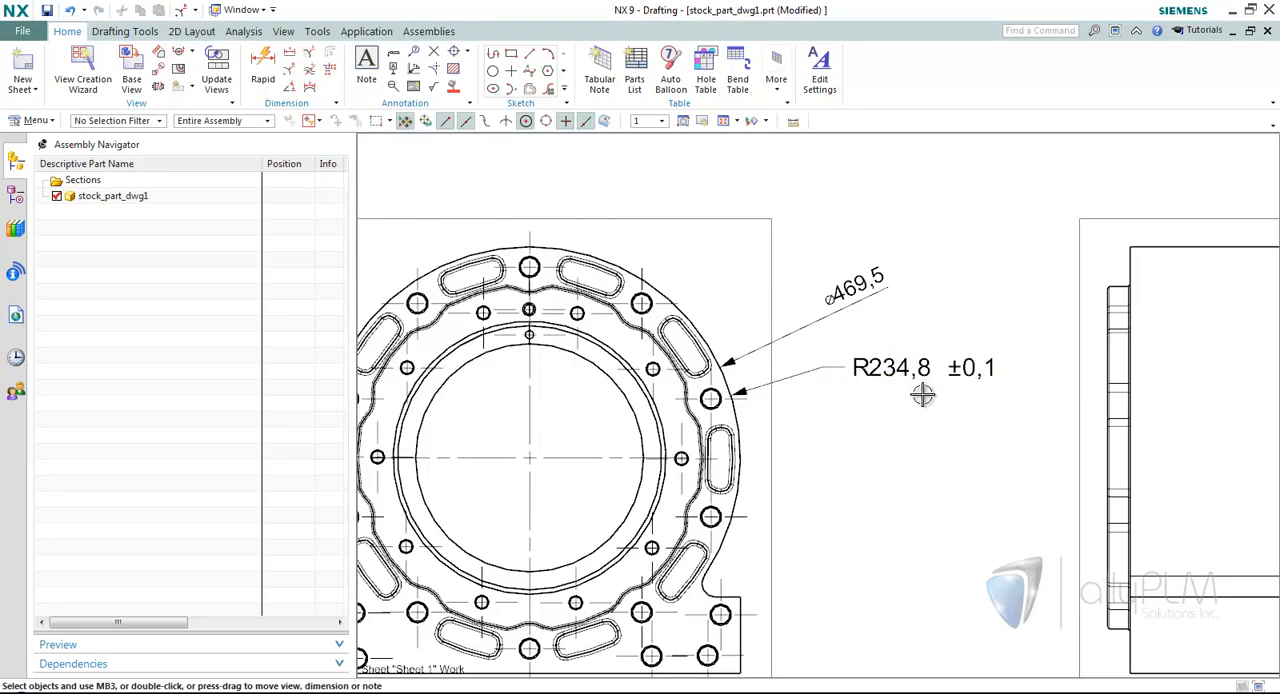
Edit the placed radius dimension and slightly lengthen the horizontal stub of its leader.
{"action": "right_click", "coordinate": [903, 368]}
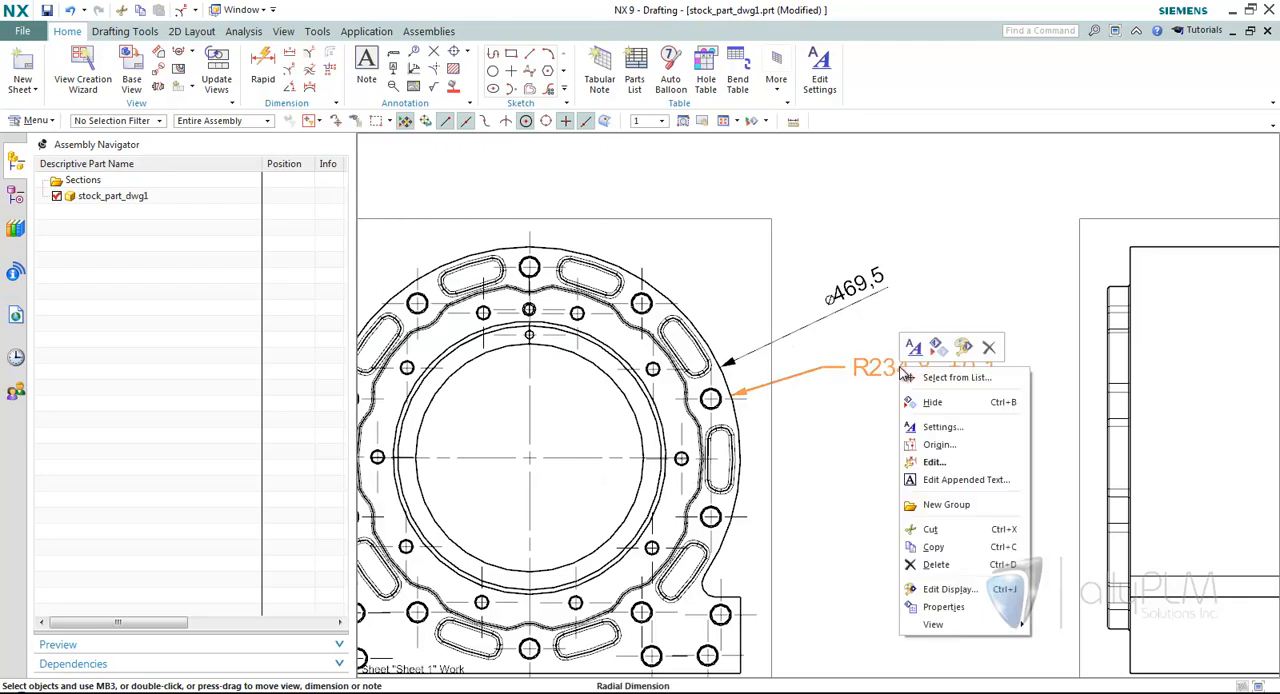
{"action": "left_click", "coordinate": [933, 461]}
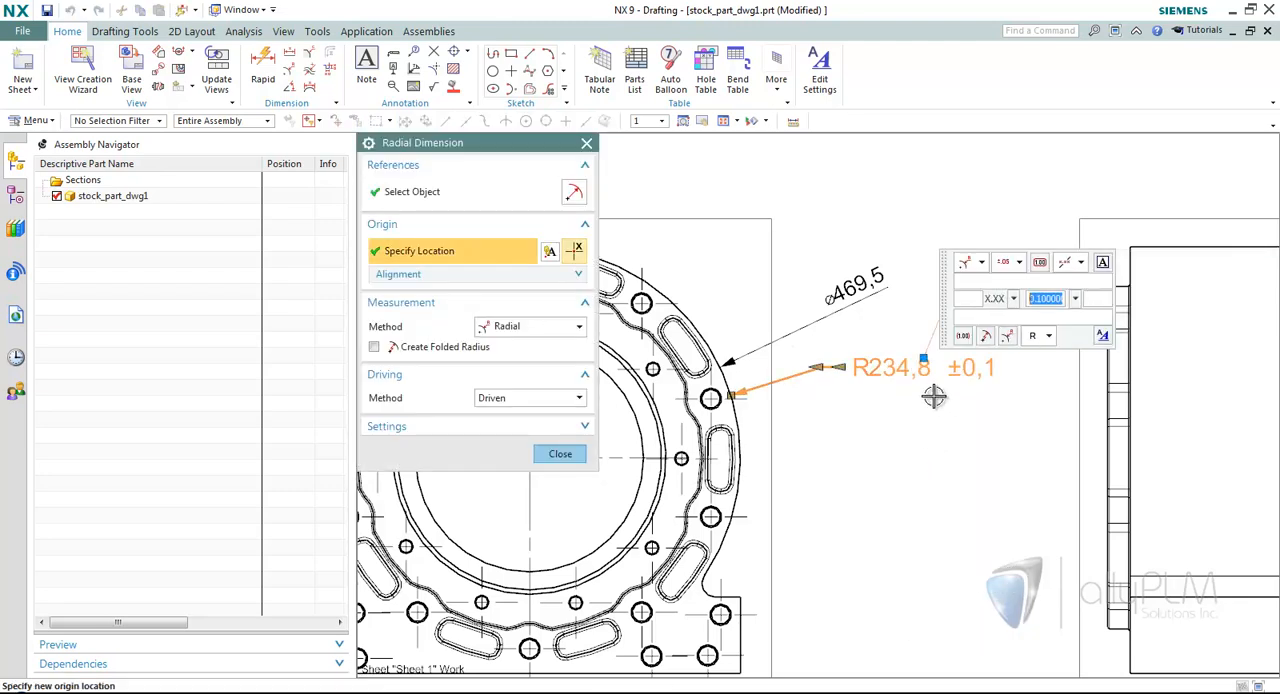
{"action": "left_click", "coordinate": [810, 369]}
{"action": "left_click_drag", "start_coordinate": [805, 370], "coordinate": [804, 370]}
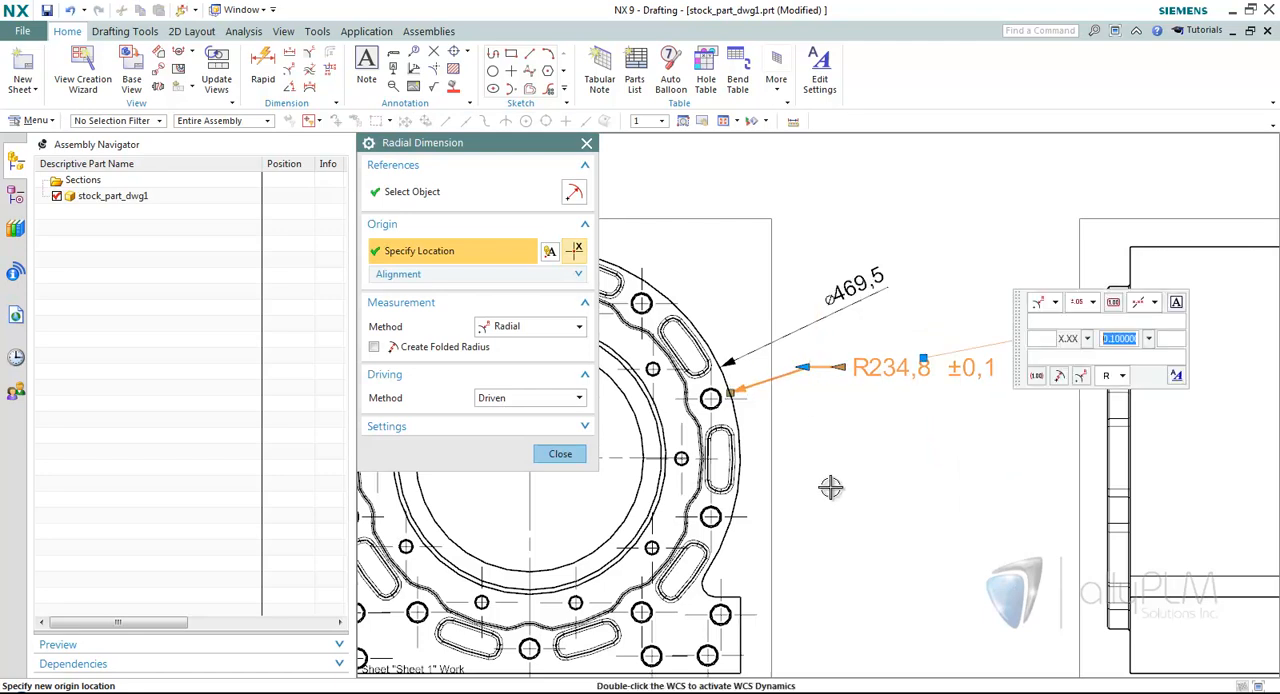
{"action": "left_click", "coordinate": [560, 453]}
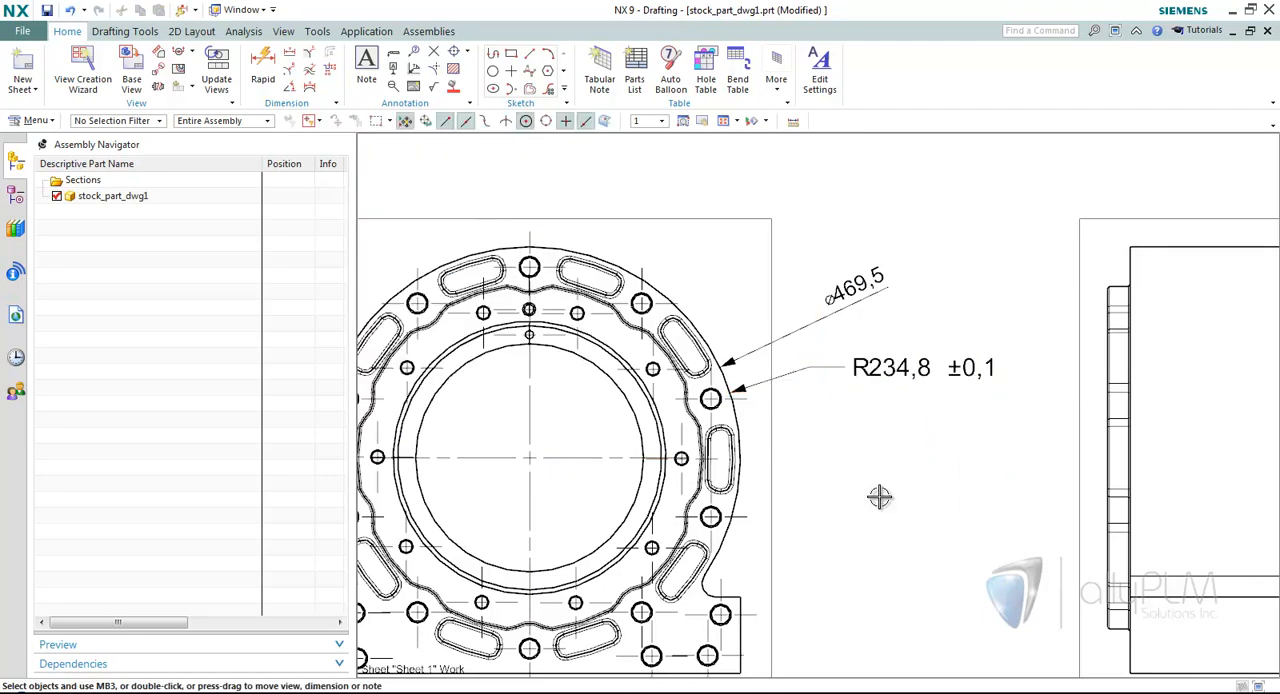
Edit the diameter dimension of the flange and make it inherit its settings from the R234,8 radius dimension.
{"action": "scroll", "coordinate": [900, 490], "scroll_direction": "up", "scroll_amount": 2}
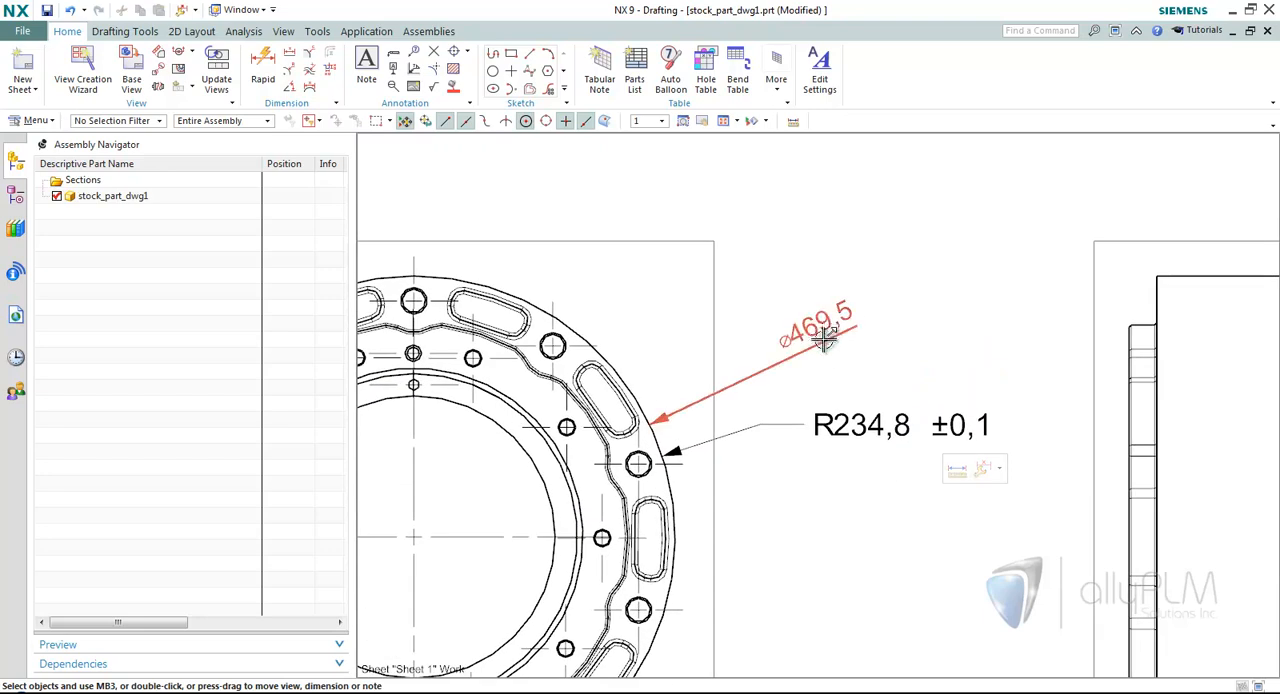
{"action": "double_click", "coordinate": [820, 328]}
{"action": "left_click", "coordinate": [820, 328]}
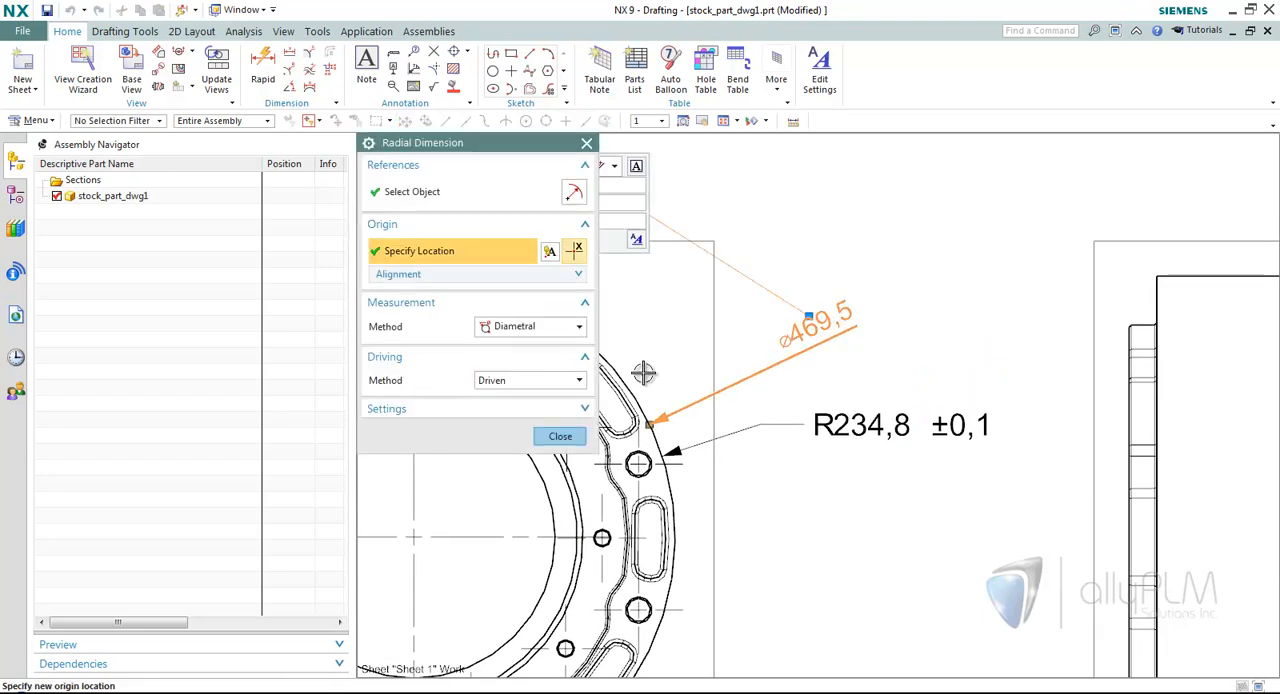
{"action": "left_click", "coordinate": [472, 409]}
{"action": "left_click", "coordinate": [401, 463]}
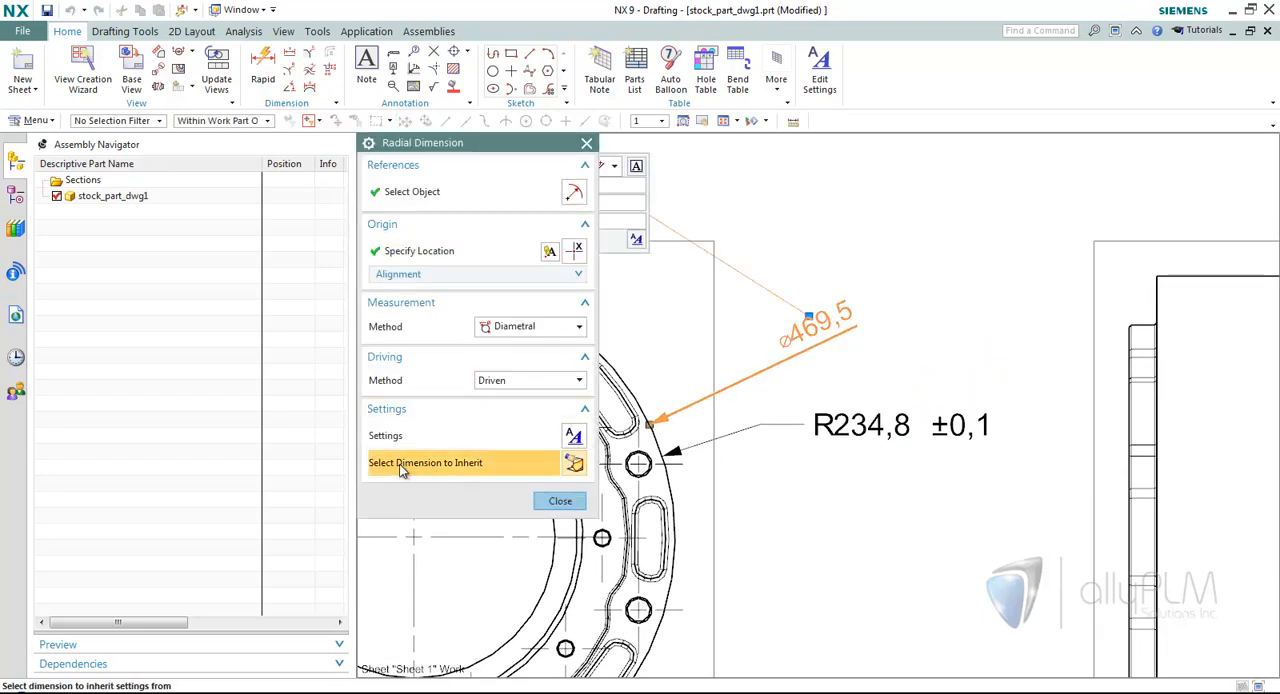
{"action": "left_click", "coordinate": [875, 424]}
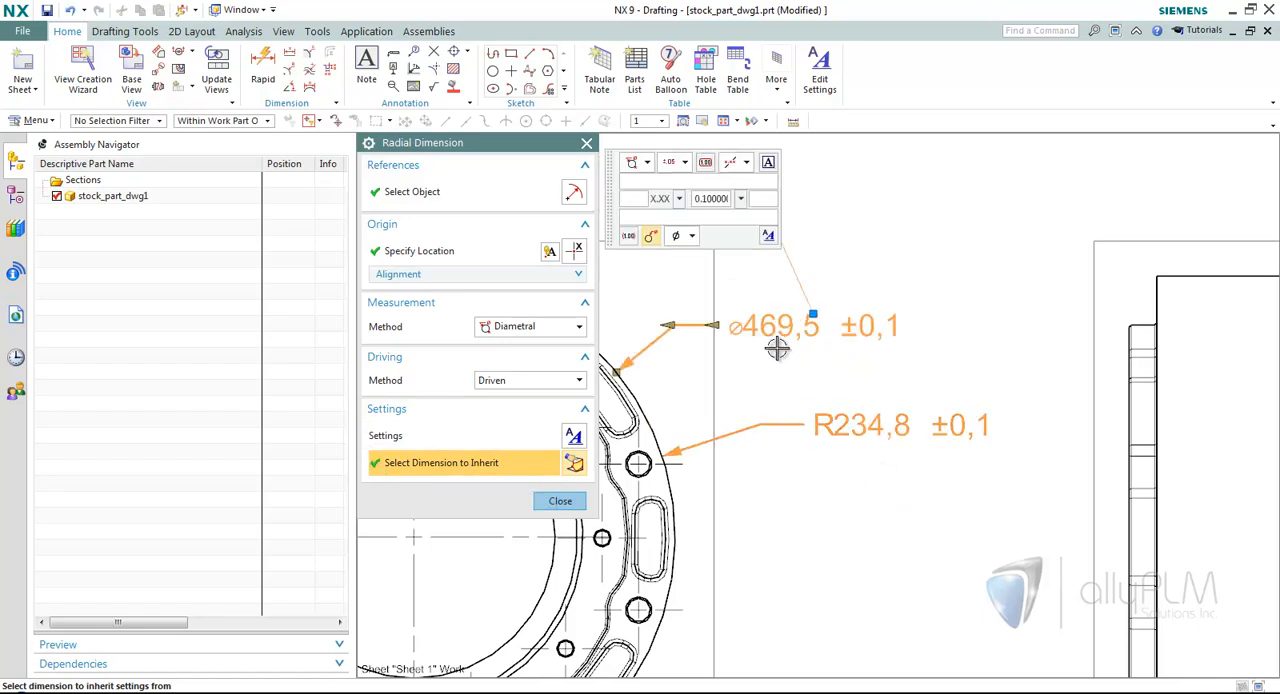
{"action": "left_click", "coordinate": [559, 501]}
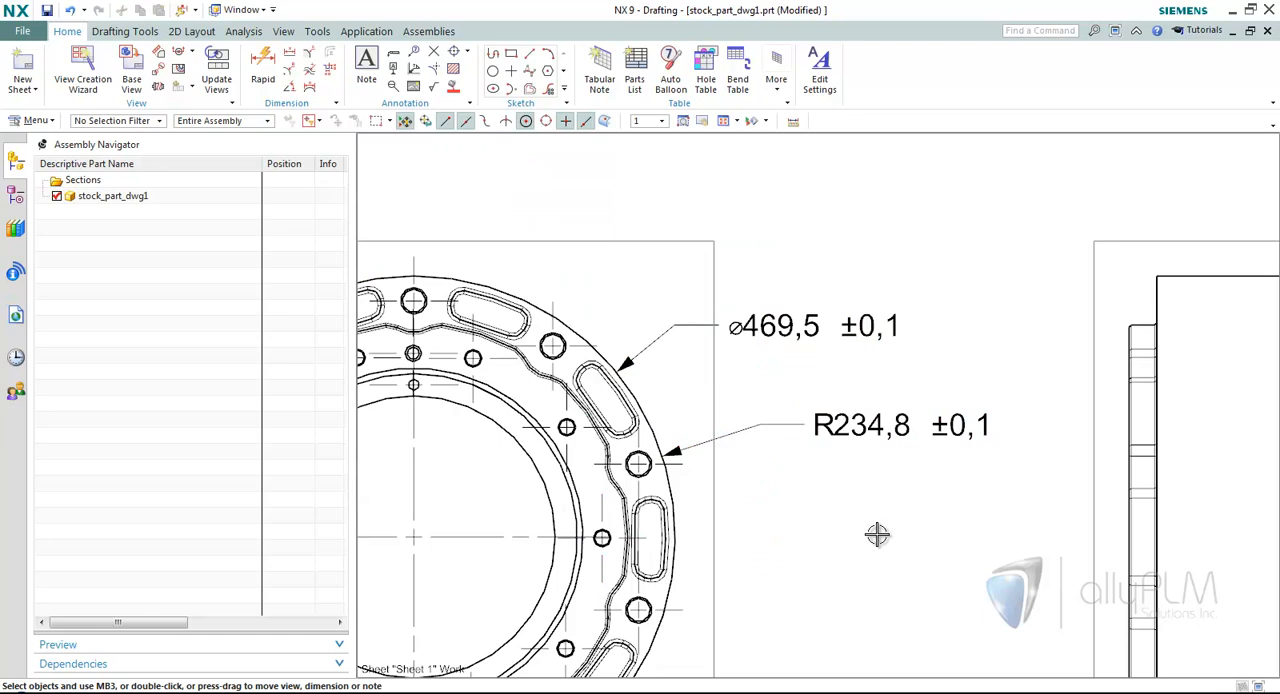
{"action": "scroll", "coordinate": [878, 536], "scroll_direction": "down", "scroll_amount": 2}
{"action": "scroll", "coordinate": [878, 536], "scroll_direction": "down", "scroll_amount": 5}
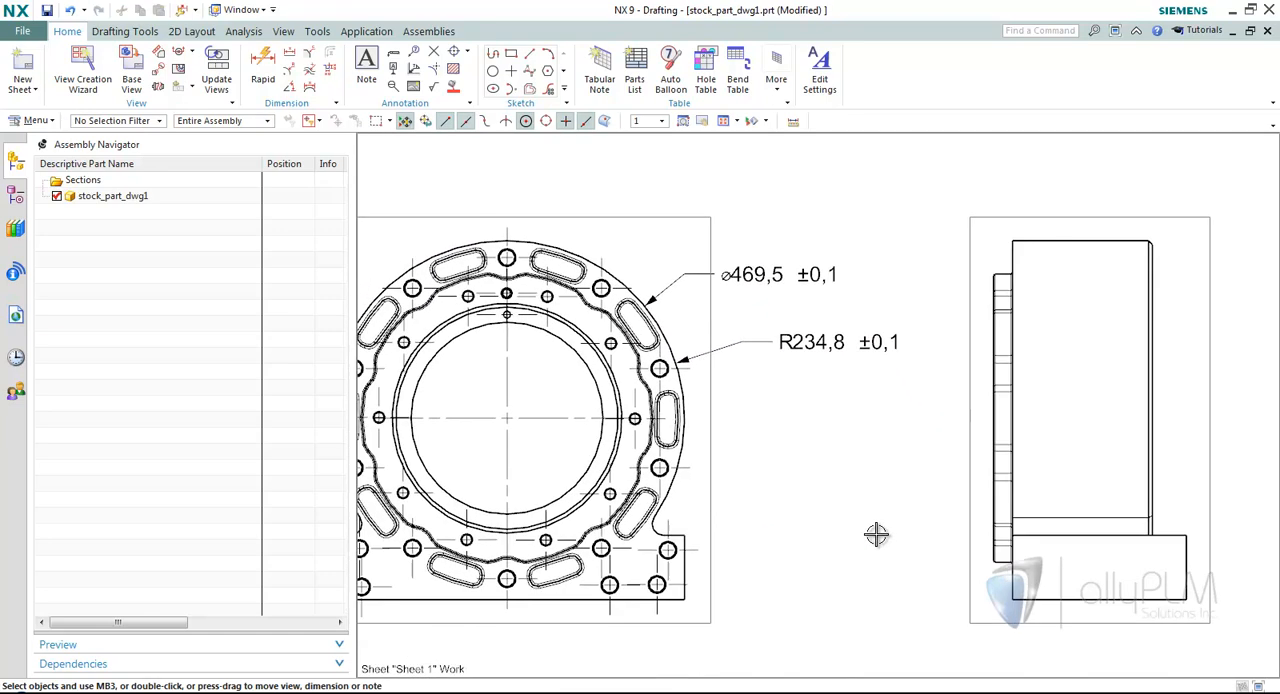
{"action": "scroll", "coordinate": [876, 535], "scroll_direction": "down", "scroll_amount": 3}
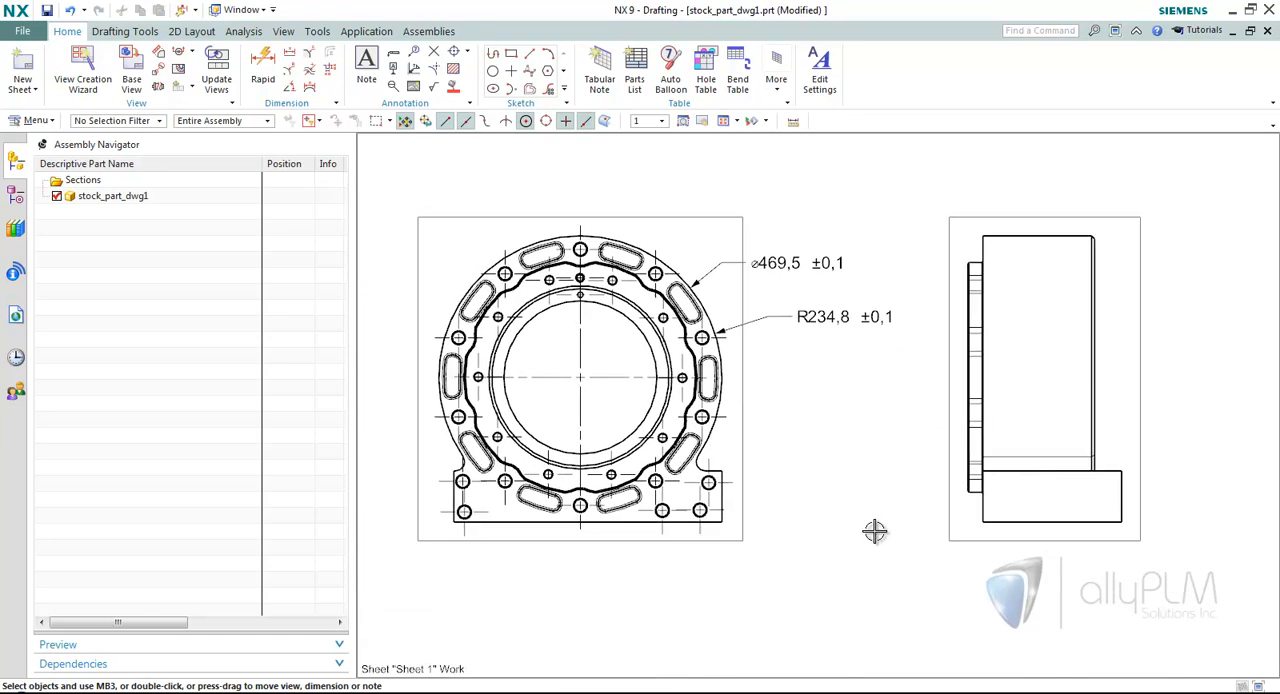
Open the external_frame_struct_dwg1 drawing from the history of recent parts.
{"action": "left_click", "coordinate": [15, 356]}
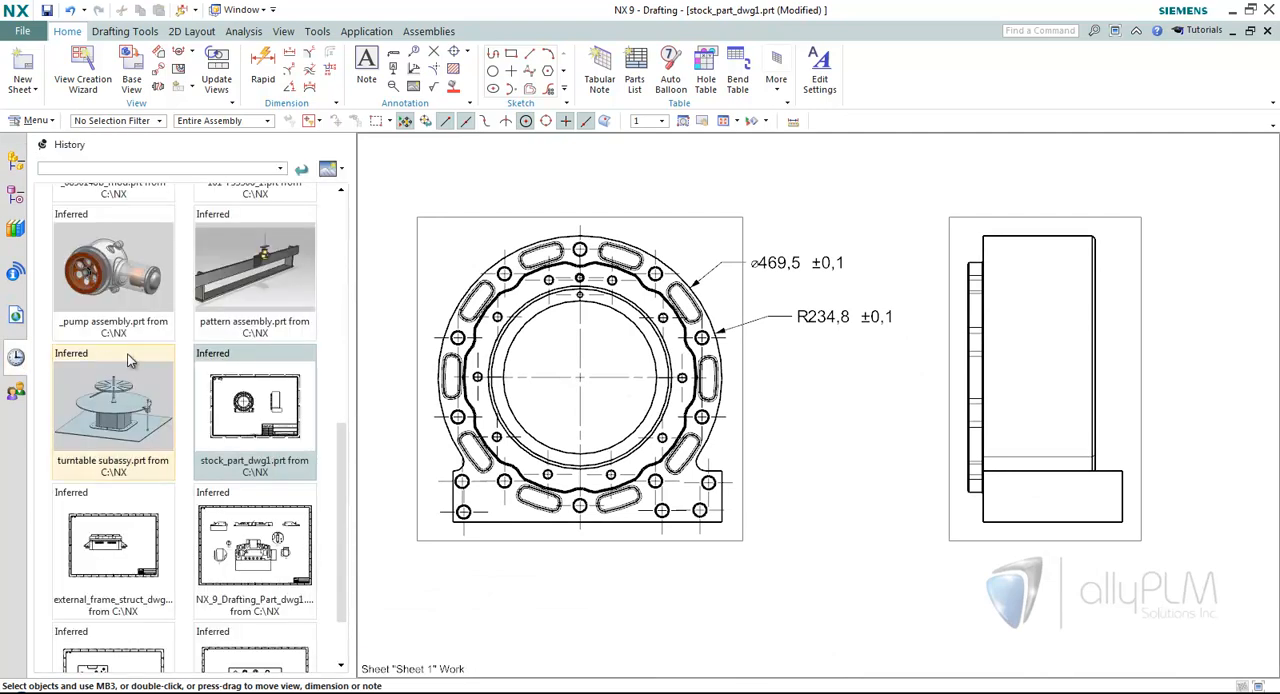
{"action": "left_click", "coordinate": [148, 546]}
{"action": "scroll", "coordinate": [610, 260], "scroll_direction": "up", "scroll_amount": 3}
{"action": "scroll", "coordinate": [604, 224], "scroll_direction": "up", "scroll_amount": 1}
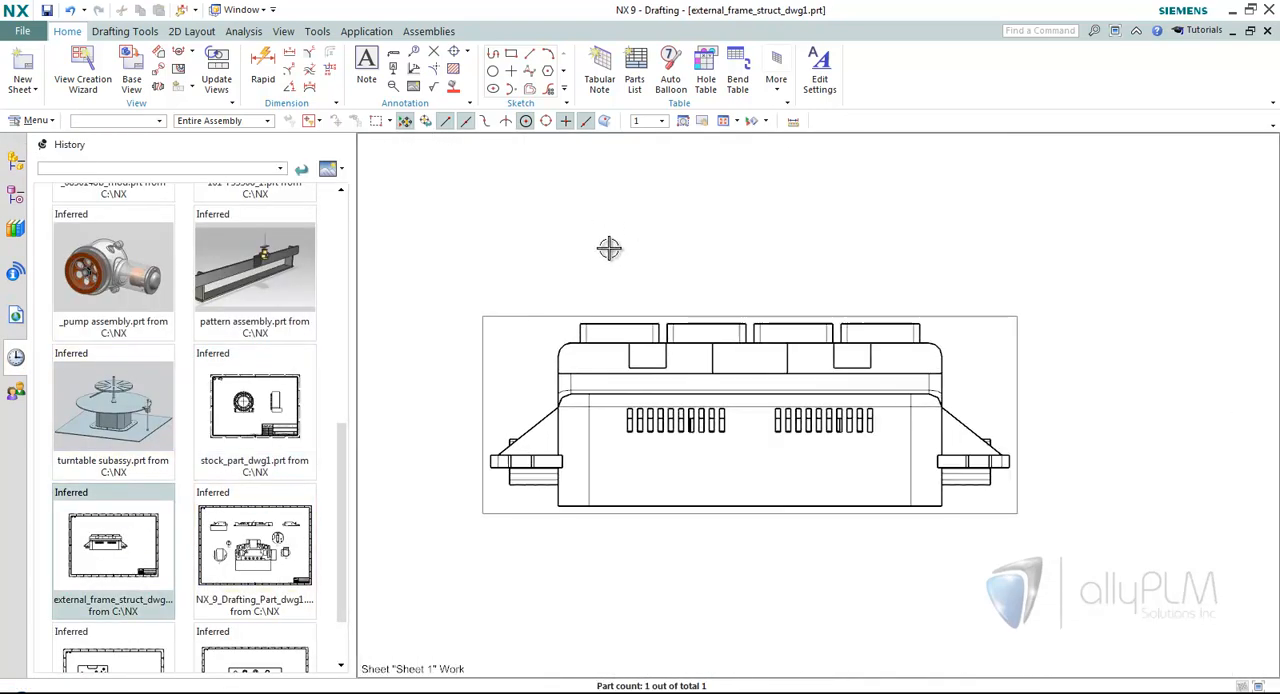
{"action": "scroll", "coordinate": [522, 228], "scroll_direction": "up", "scroll_amount": 2}
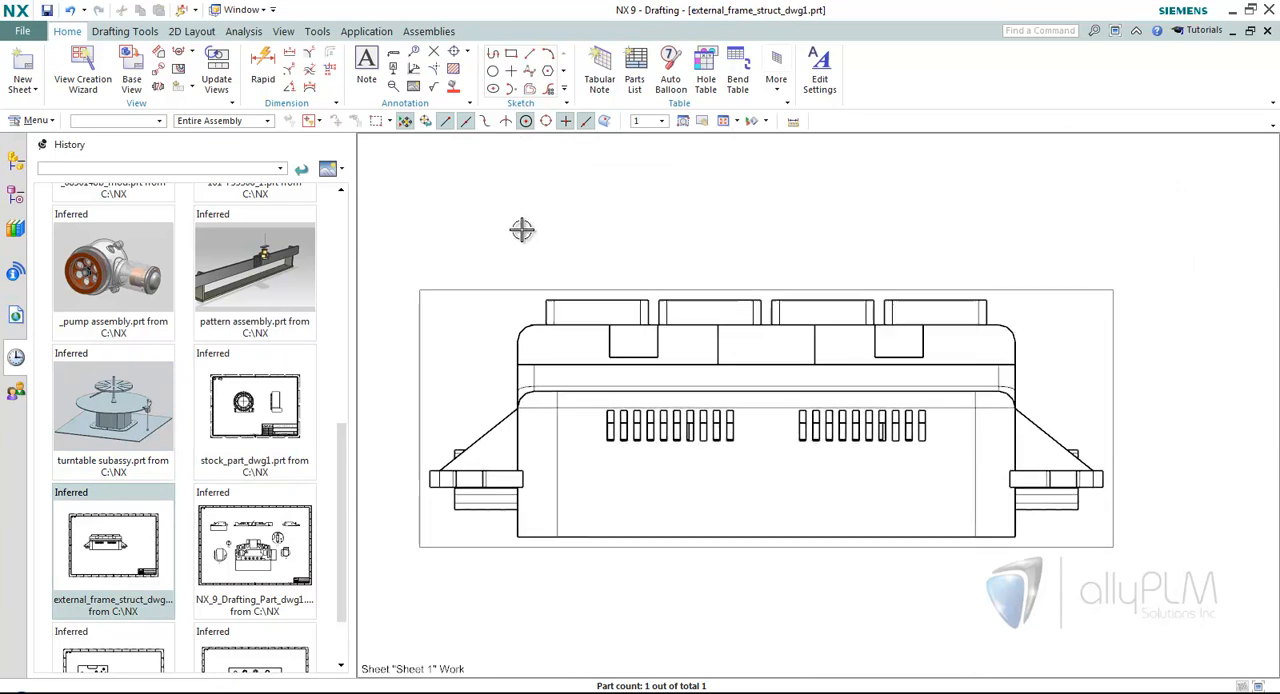
Add a linear dimension to the top edge of the leftmost raised block, placed on the first margin line above the view.
{"action": "left_click", "coordinate": [290, 55]}
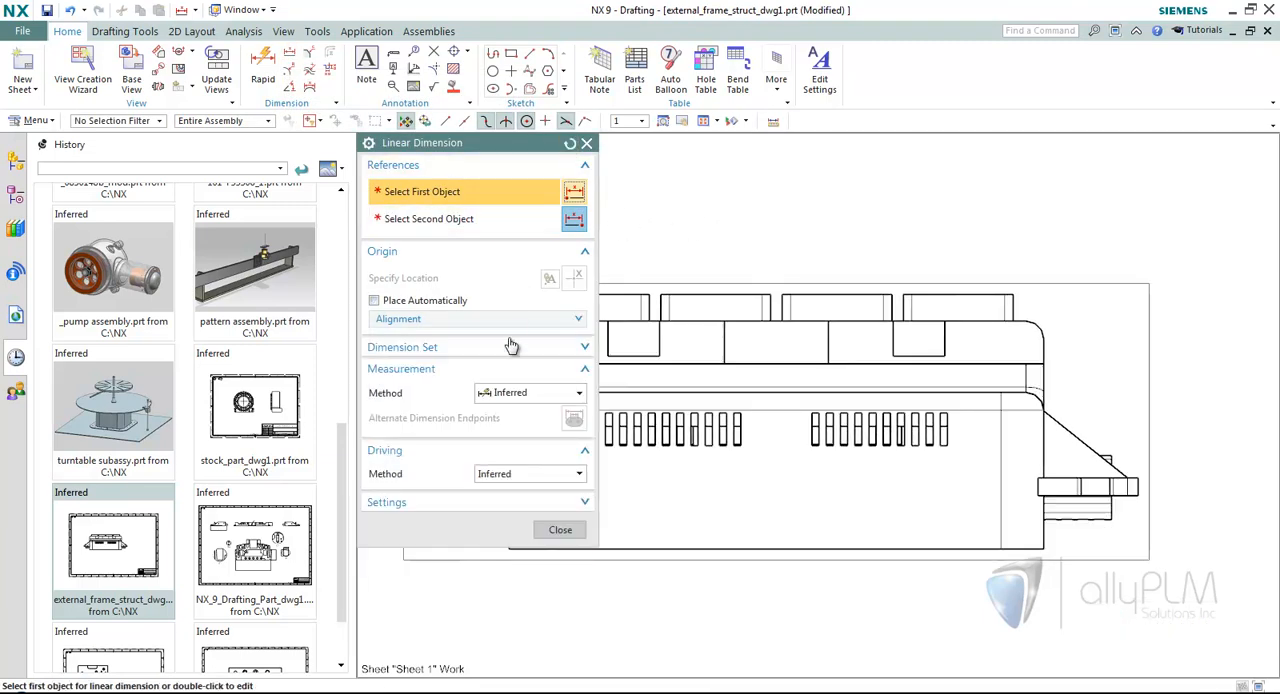
{"action": "left_click", "coordinate": [399, 320]}
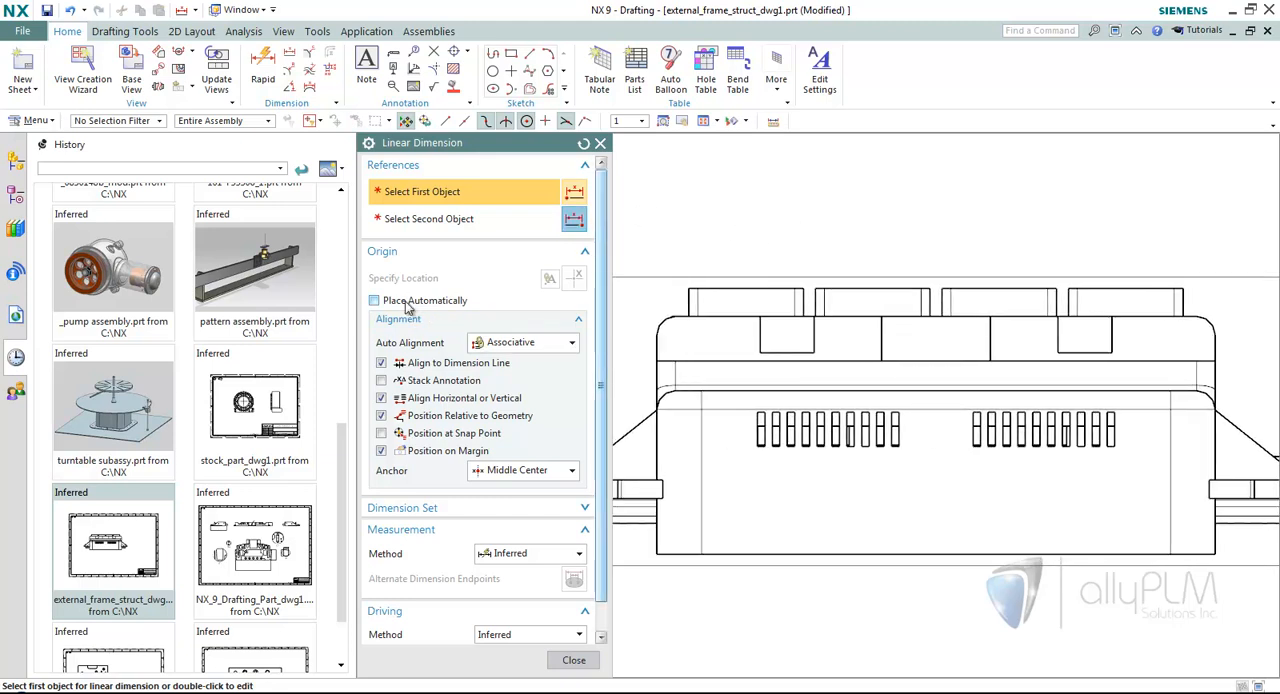
{"action": "scroll", "coordinate": [749, 282], "scroll_direction": "up", "scroll_amount": 3}
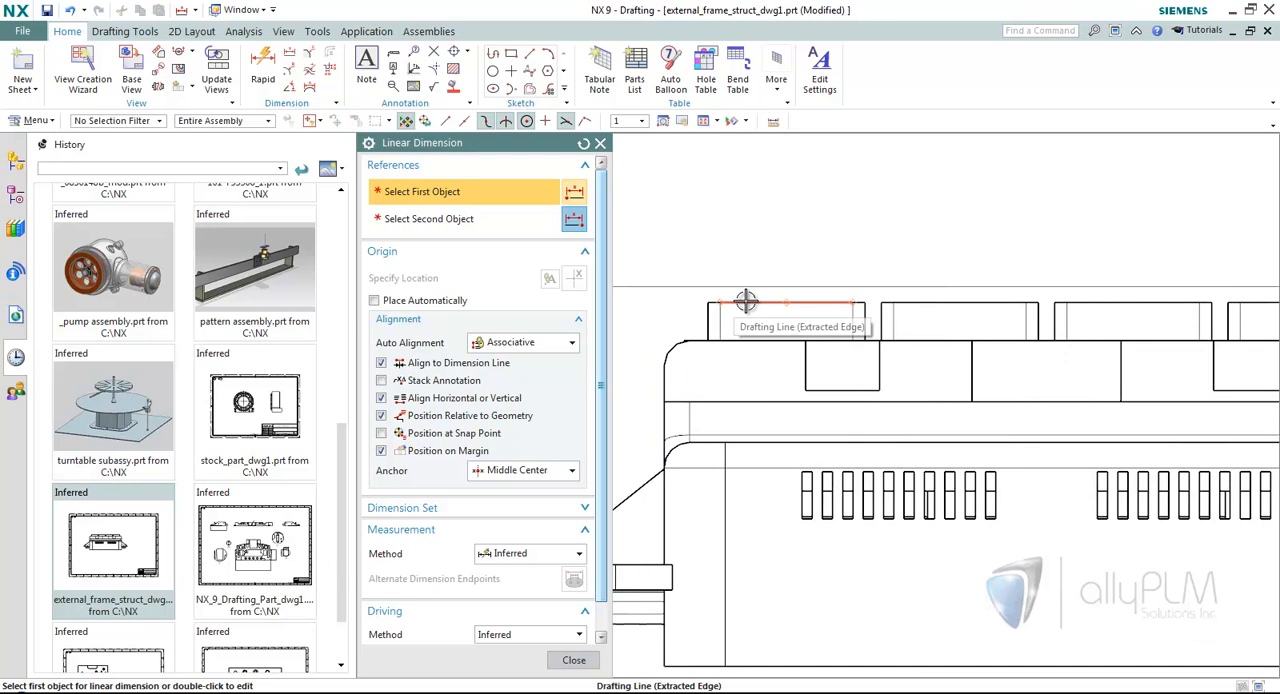
{"action": "left_click", "coordinate": [751, 300]}
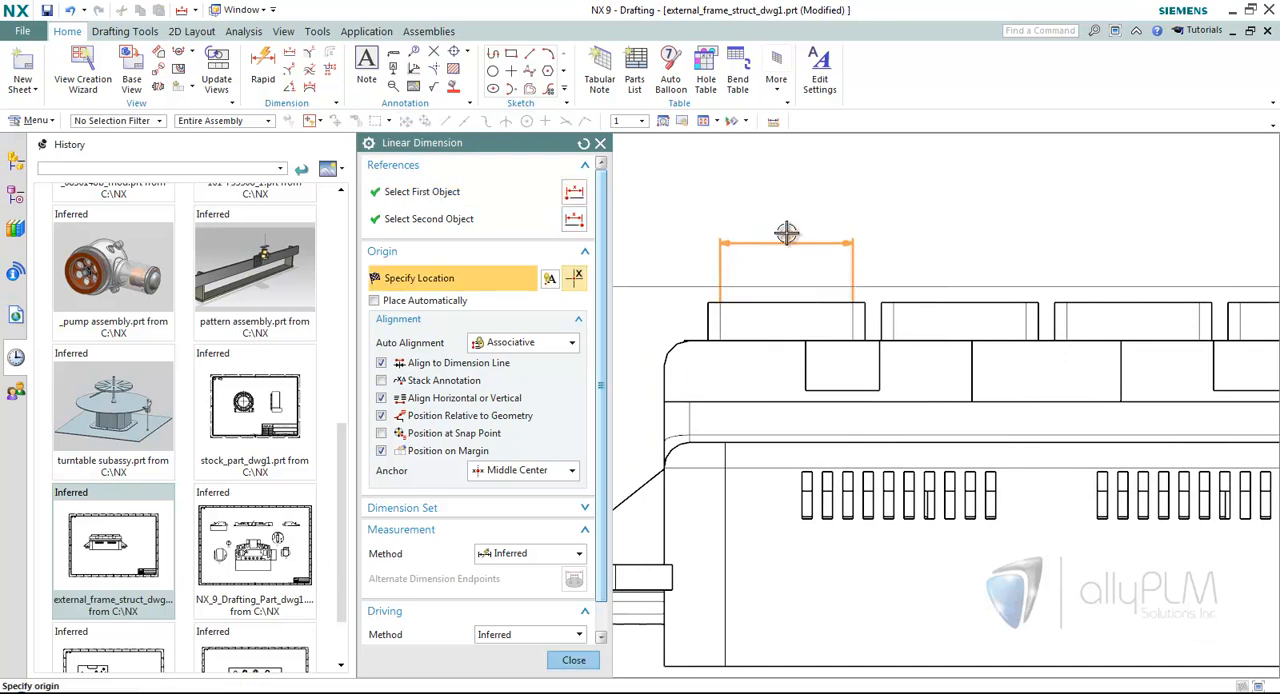
{"action": "mouse_move", "coordinate": [793, 198]}
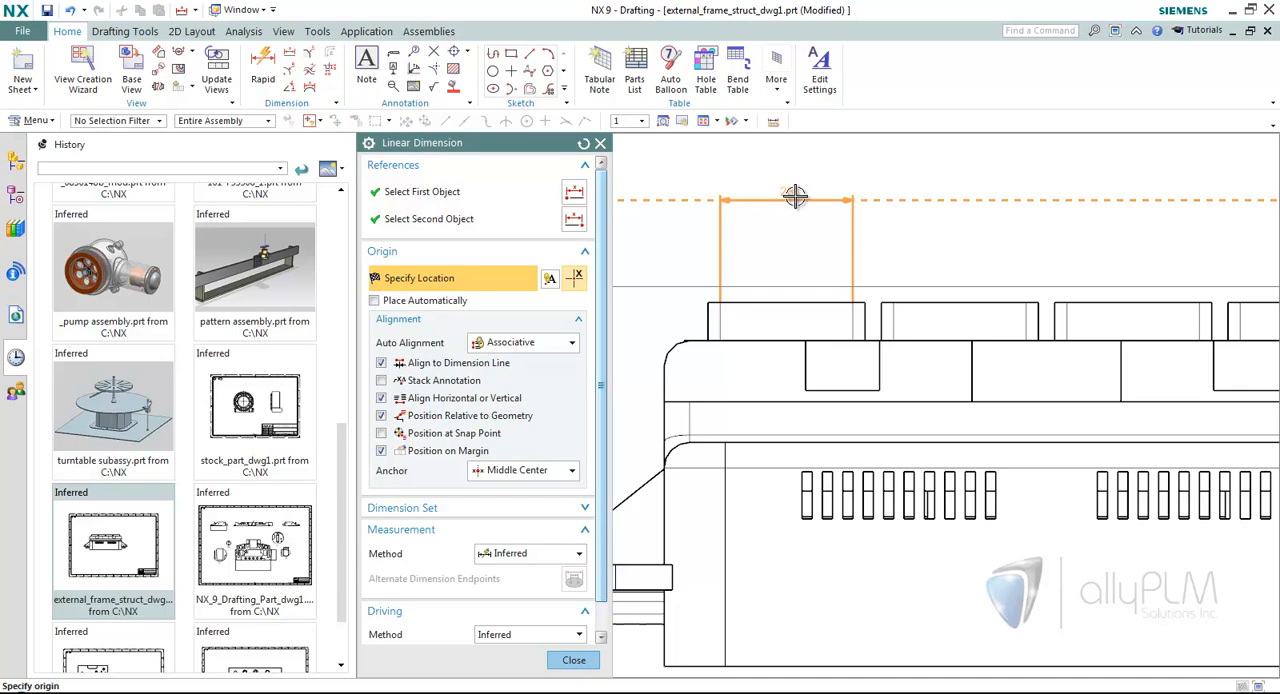
{"action": "scroll", "coordinate": [793, 198], "scroll_direction": "down", "scroll_amount": 1}
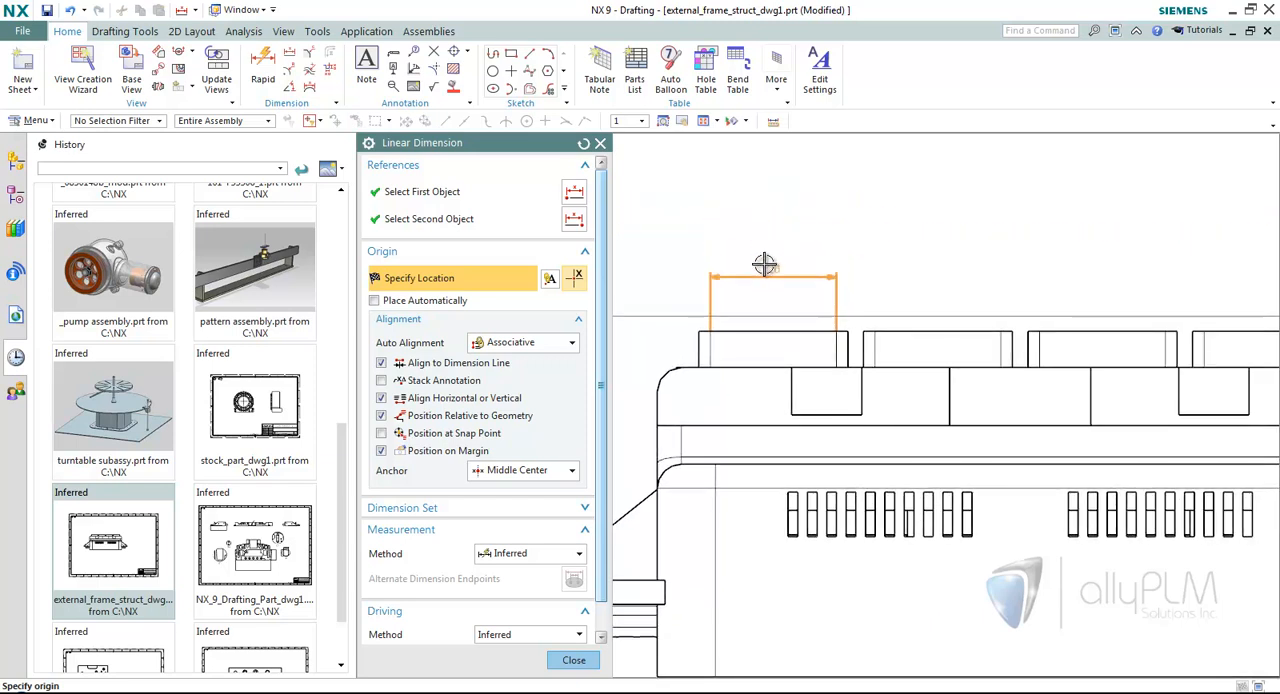
{"action": "left_click", "coordinate": [768, 234]}
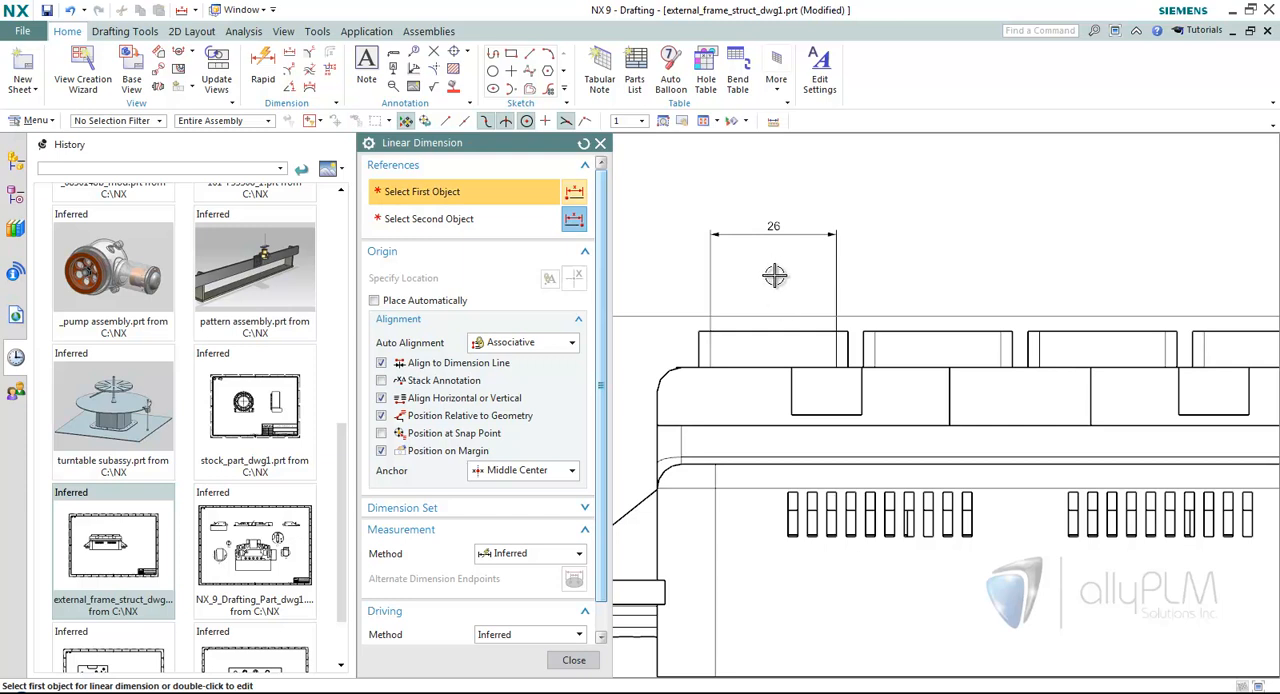
Dimension the top edge of the second raised block, place it on the second margin line and finish the command.
{"action": "left_click", "coordinate": [907, 332]}
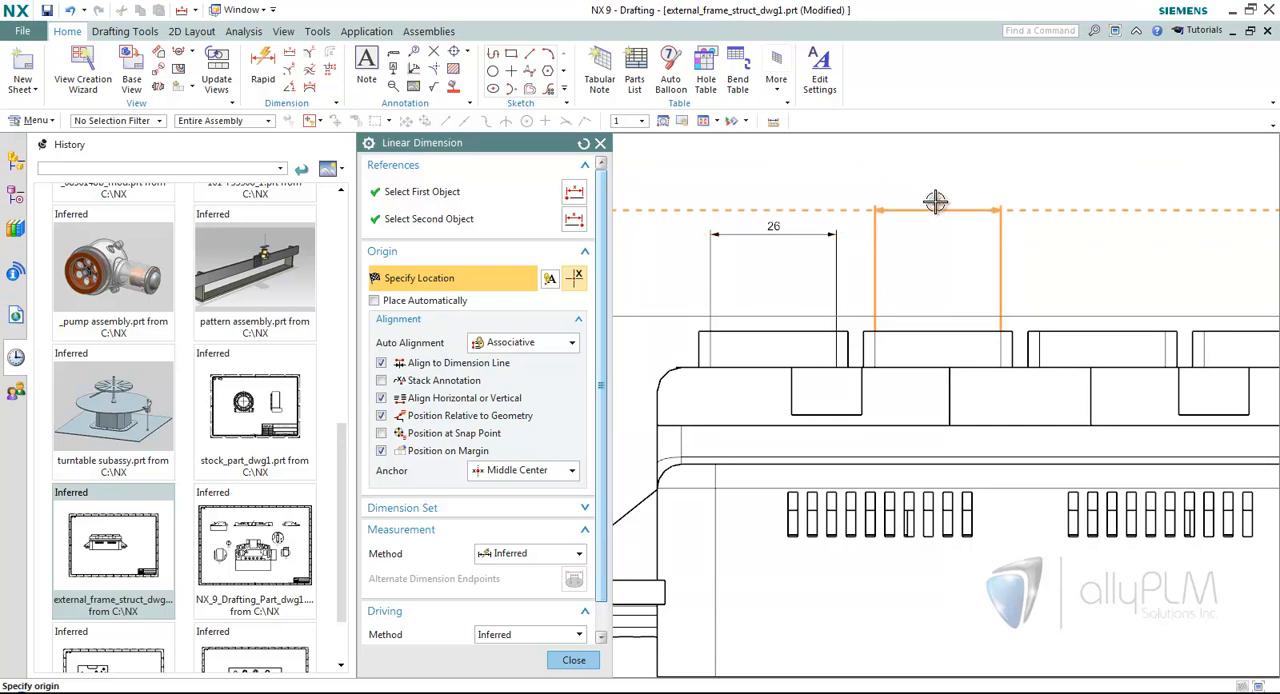
{"action": "left_click", "coordinate": [937, 204]}
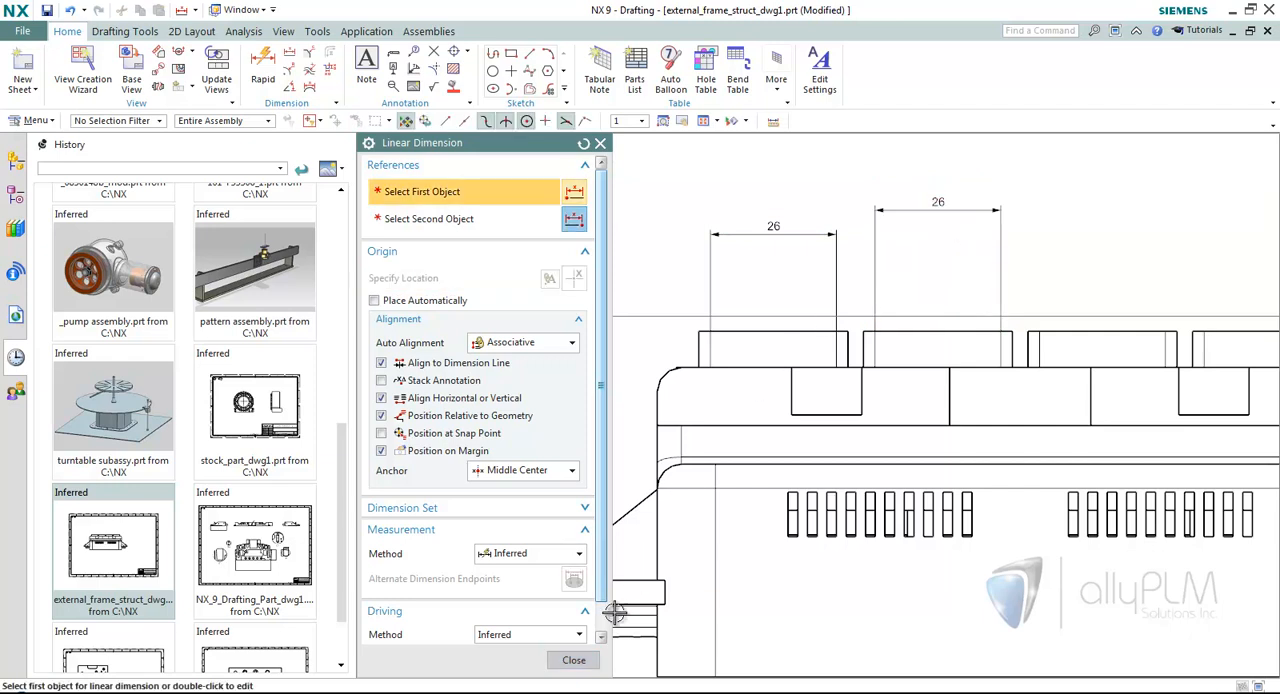
{"action": "left_click", "coordinate": [573, 660]}
Search the drafting preferences for "margin", examine the First Offset and Spacing settings for the origin, and cancel without changes.
{"action": "left_click", "coordinate": [28, 31]}
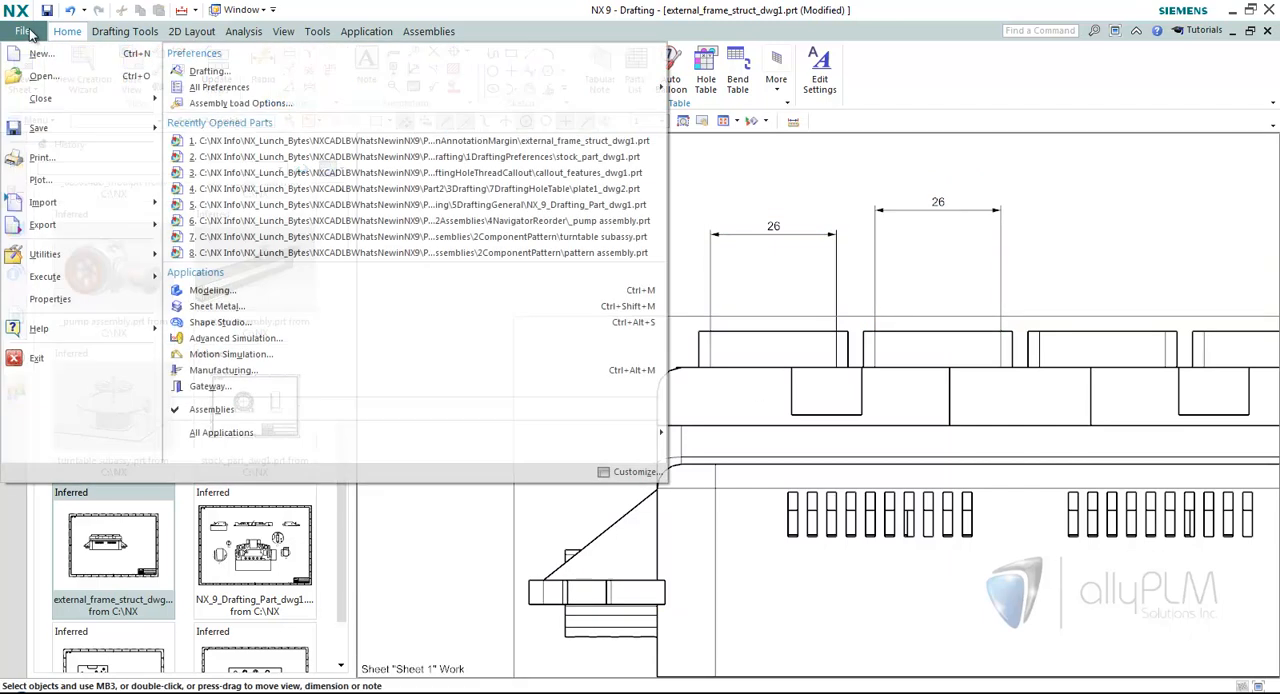
{"action": "left_click", "coordinate": [208, 71]}
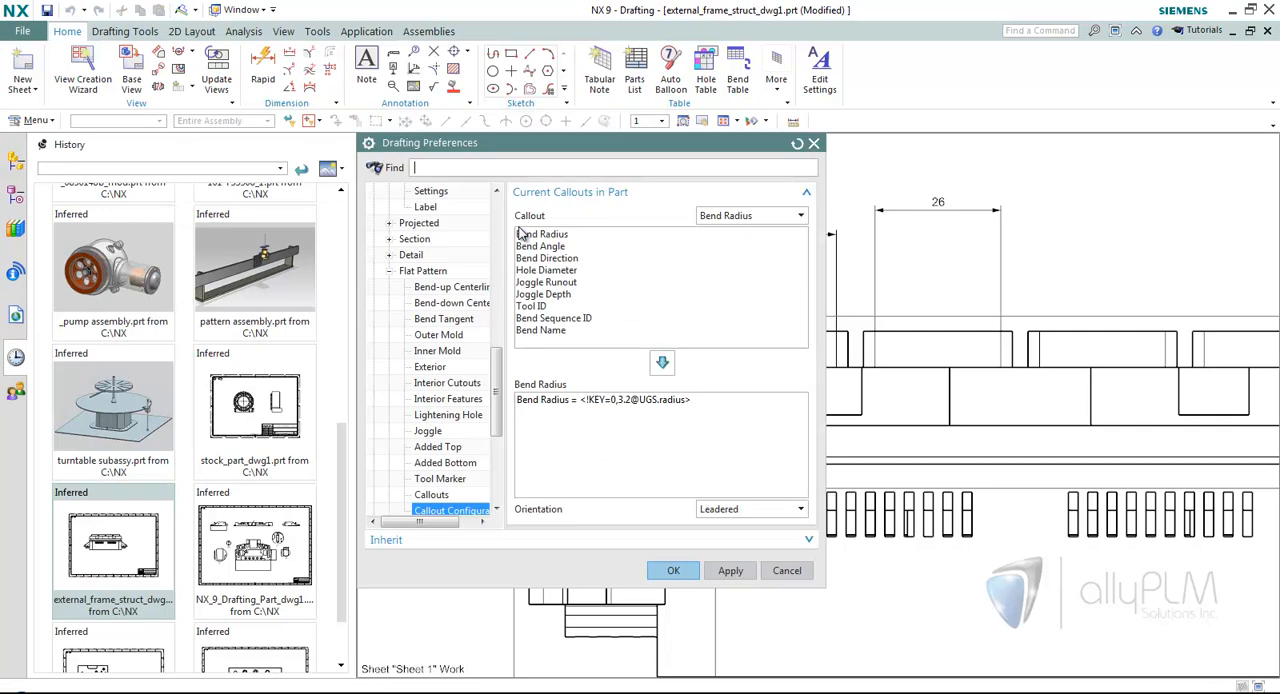
{"action": "left_click_drag", "start_coordinate": [498, 368], "coordinate": [498, 220]}
{"action": "left_click", "coordinate": [472, 168]}
{"action": "type", "text": "margin"}
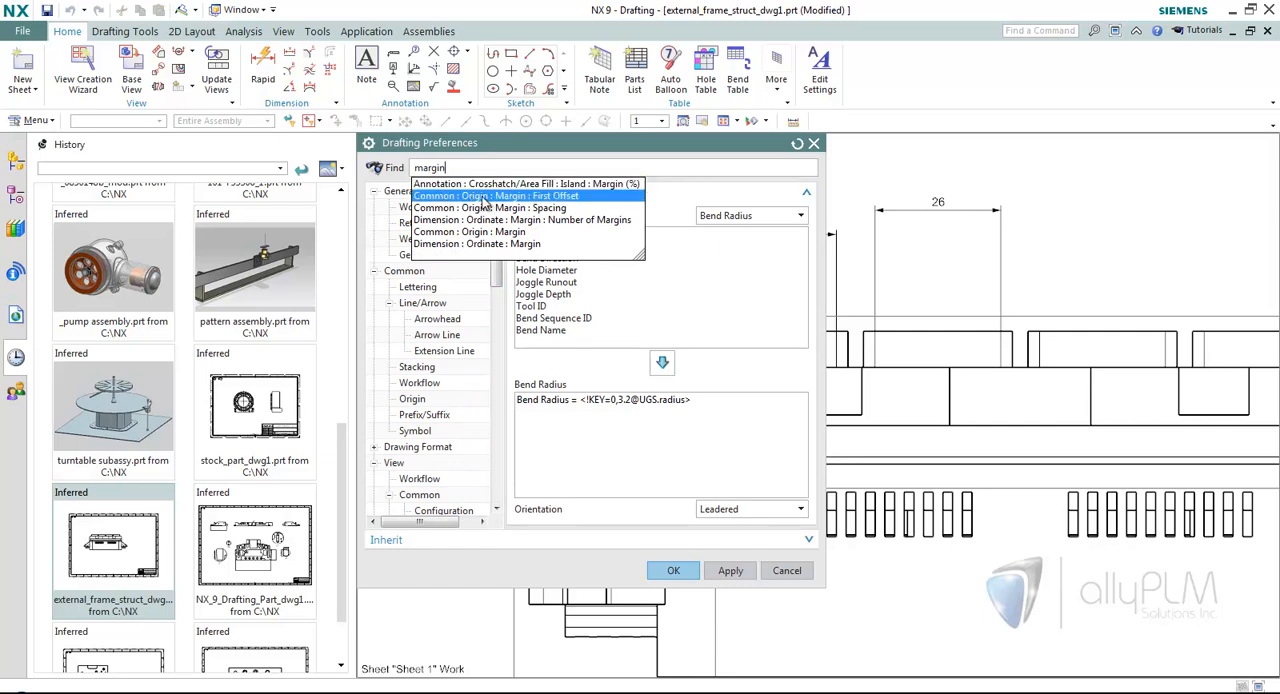
{"action": "left_click", "coordinate": [517, 197]}
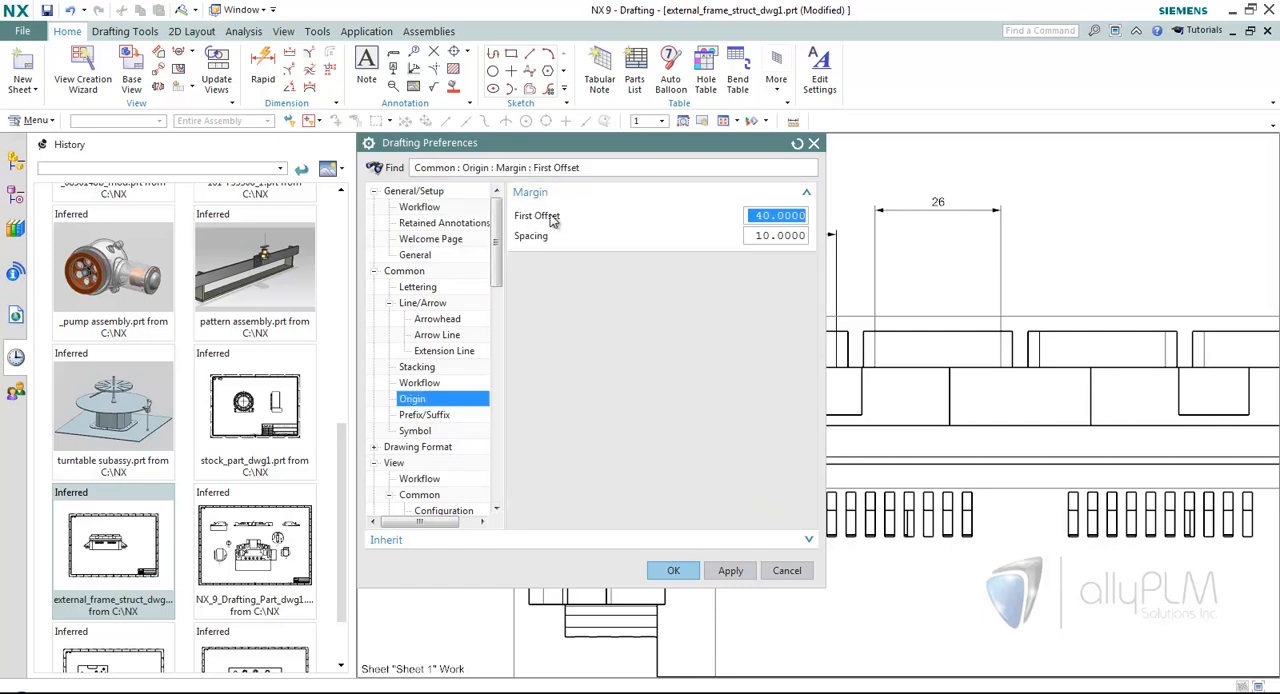
{"action": "scroll", "coordinate": [930, 296], "scroll_direction": "down", "scroll_amount": 4}
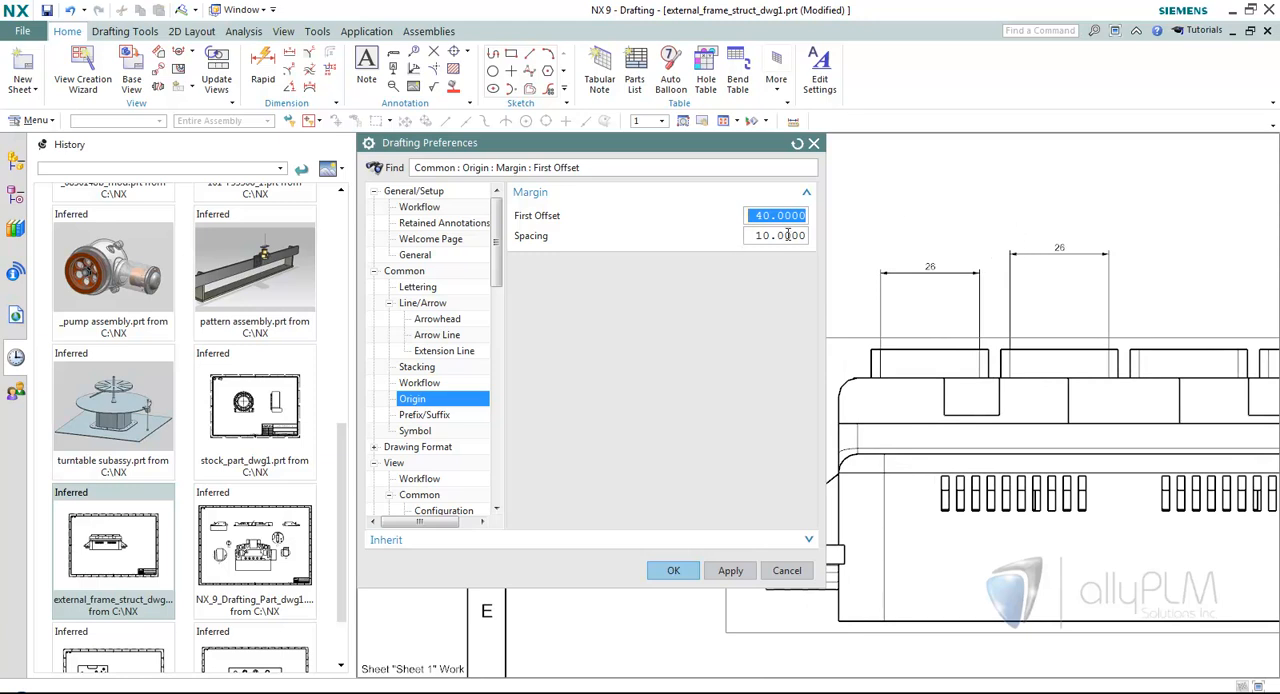
{"action": "scroll", "coordinate": [894, 258], "scroll_direction": "up", "scroll_amount": 1}
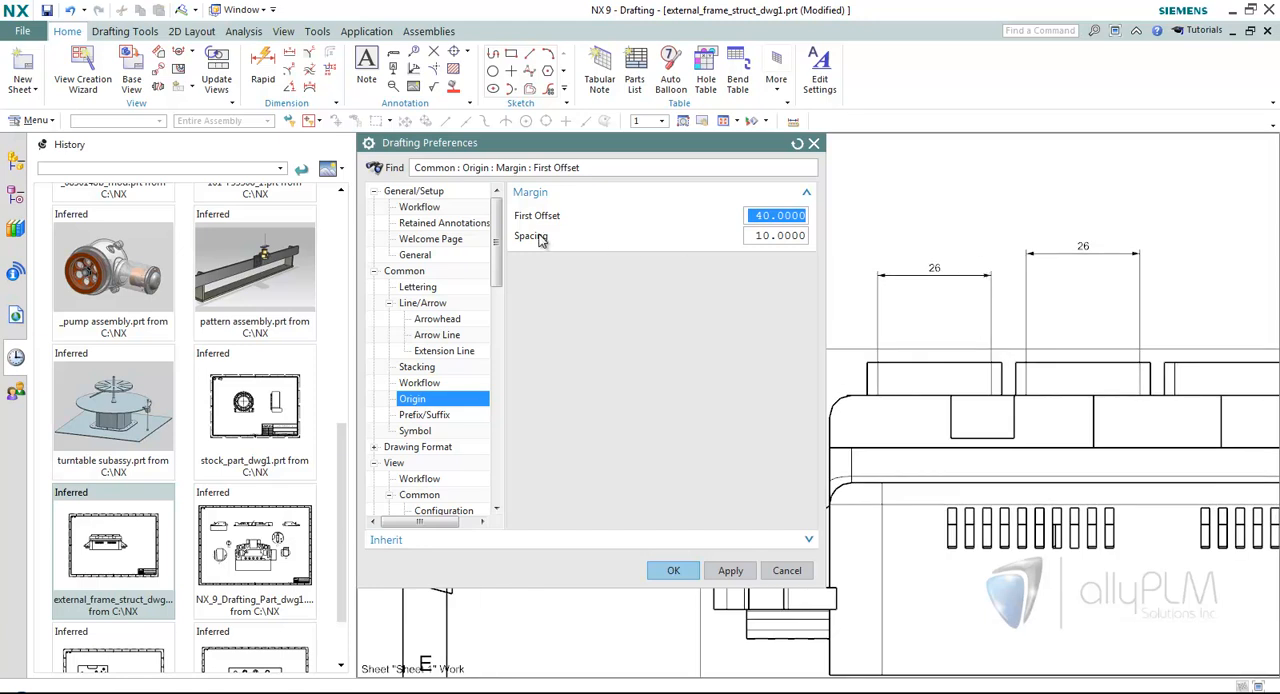
{"action": "mouse_move", "coordinate": [541, 240]}
{"action": "left_click", "coordinate": [787, 570]}
Delete the two linear dimensions above the first and second raised blocks.
{"action": "scroll", "coordinate": [700, 260], "scroll_direction": "up", "scroll_amount": 3}
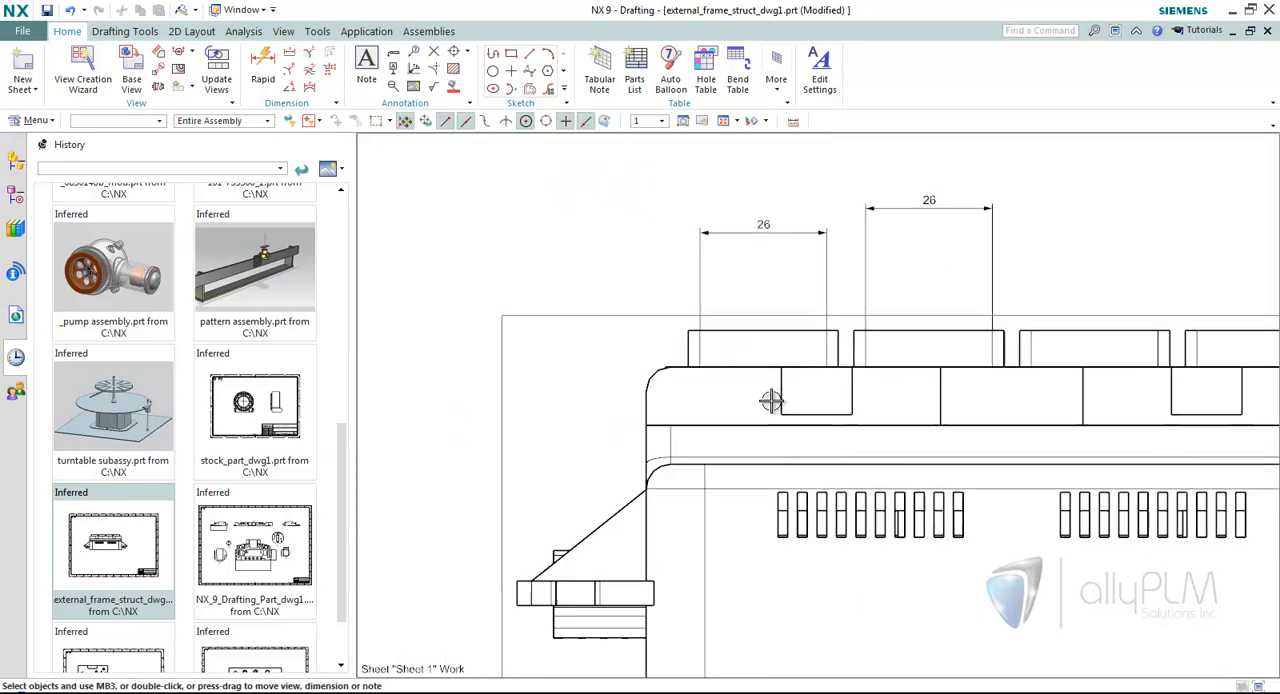
{"action": "left_click", "coordinate": [680, 243]}
{"action": "left_click", "coordinate": [788, 215]}
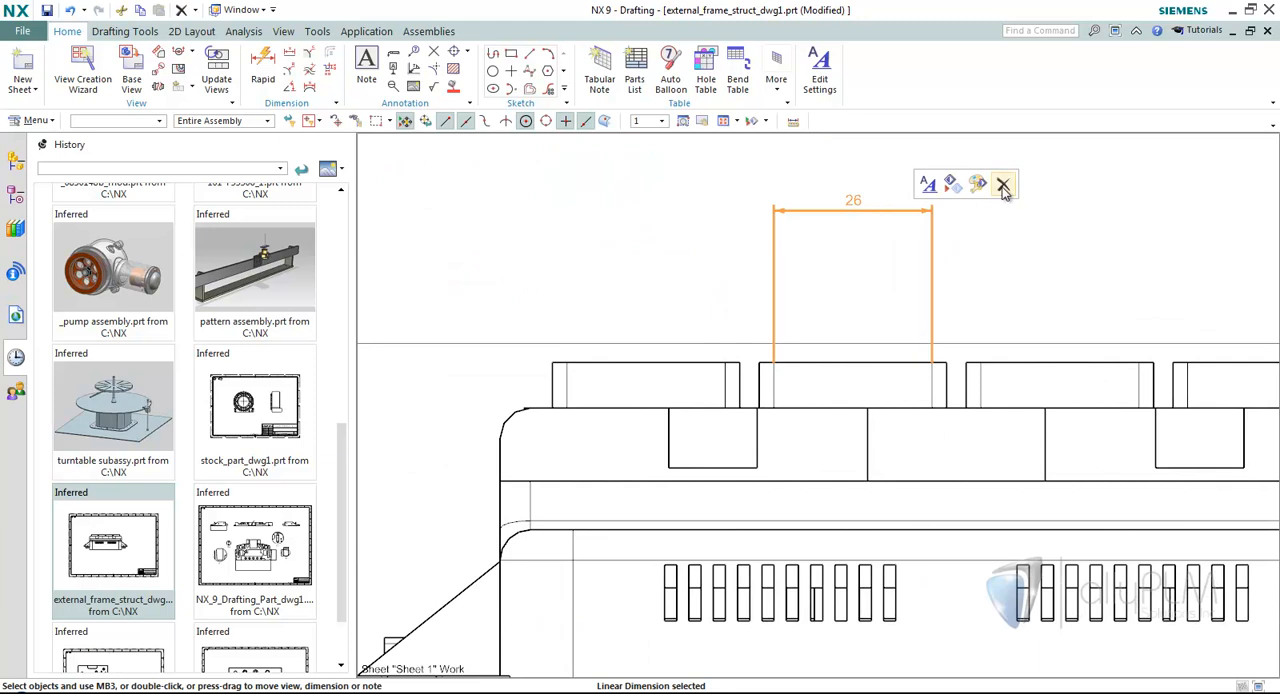
{"action": "left_click", "coordinate": [1004, 186]}
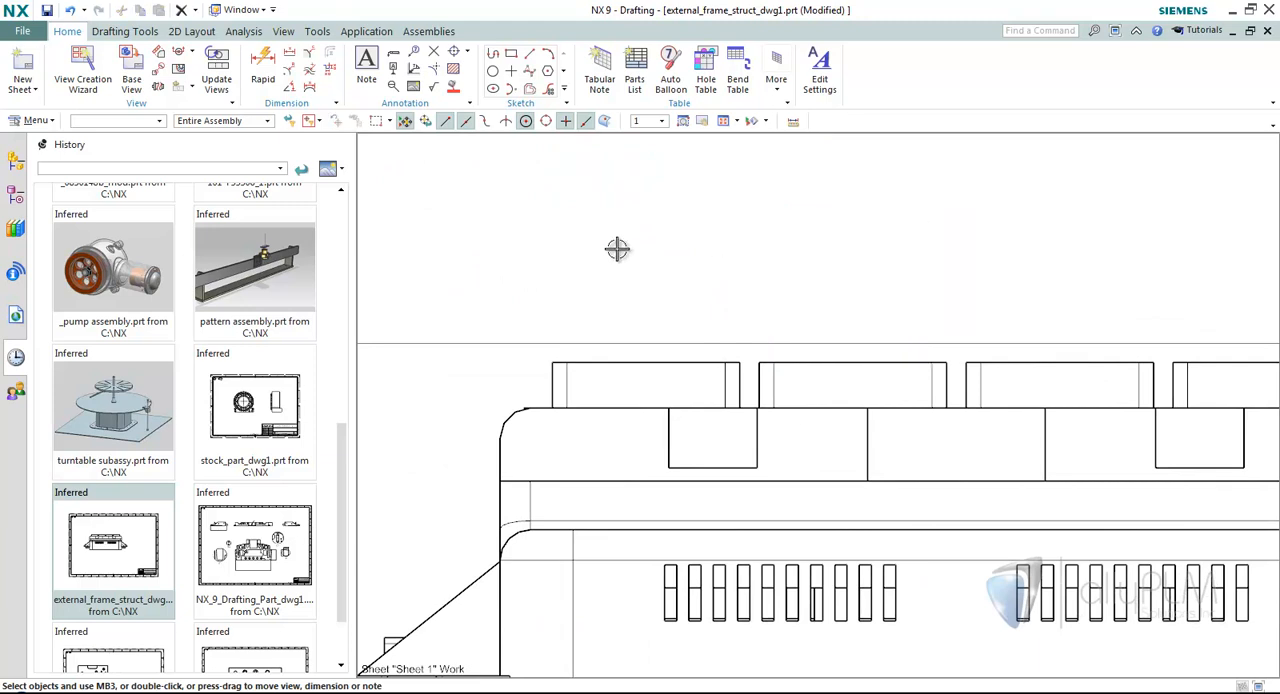
Add linear dimensions to the top edges of the first three raised blocks with Place Automatically turned on, and finish the command.
{"action": "left_click", "coordinate": [288, 57]}
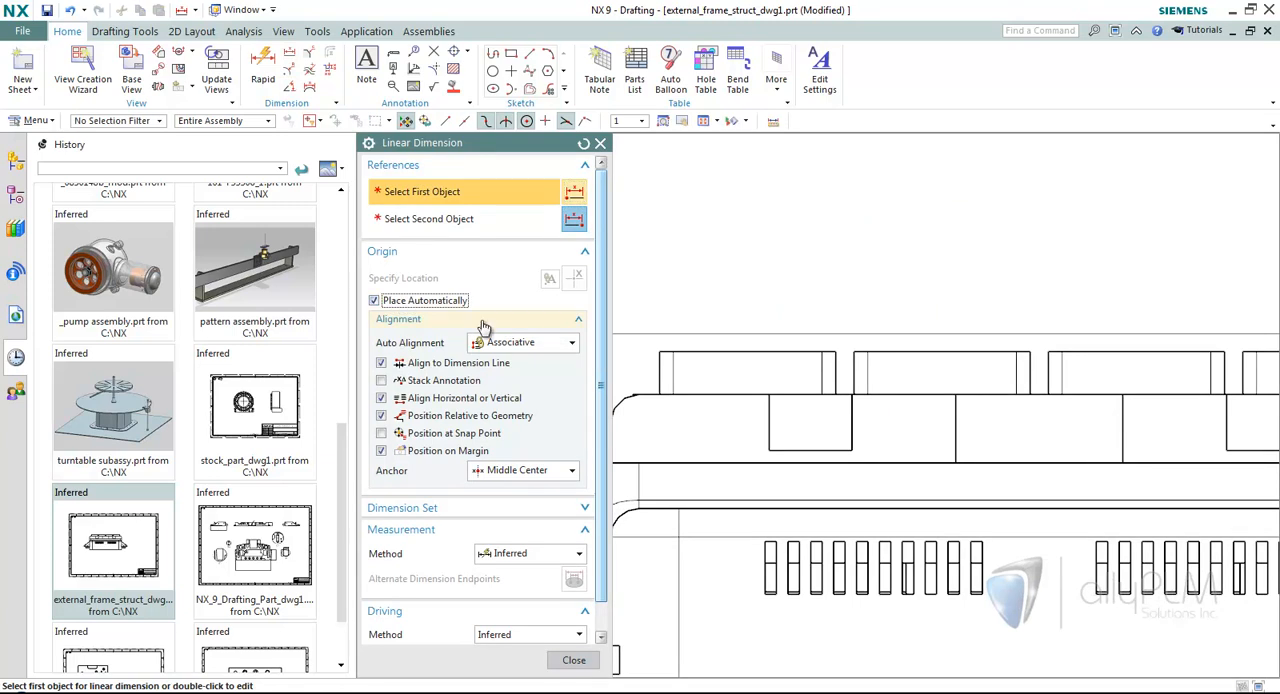
{"action": "left_click", "coordinate": [695, 346]}
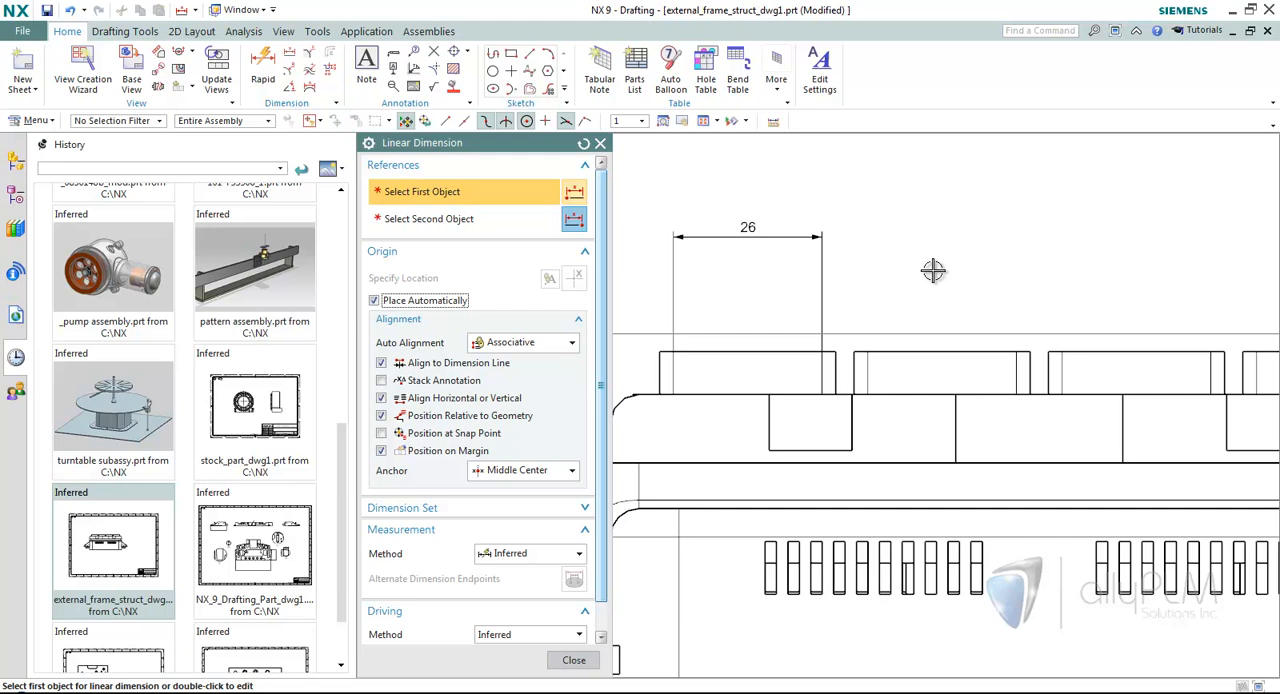
{"action": "left_click", "coordinate": [899, 355]}
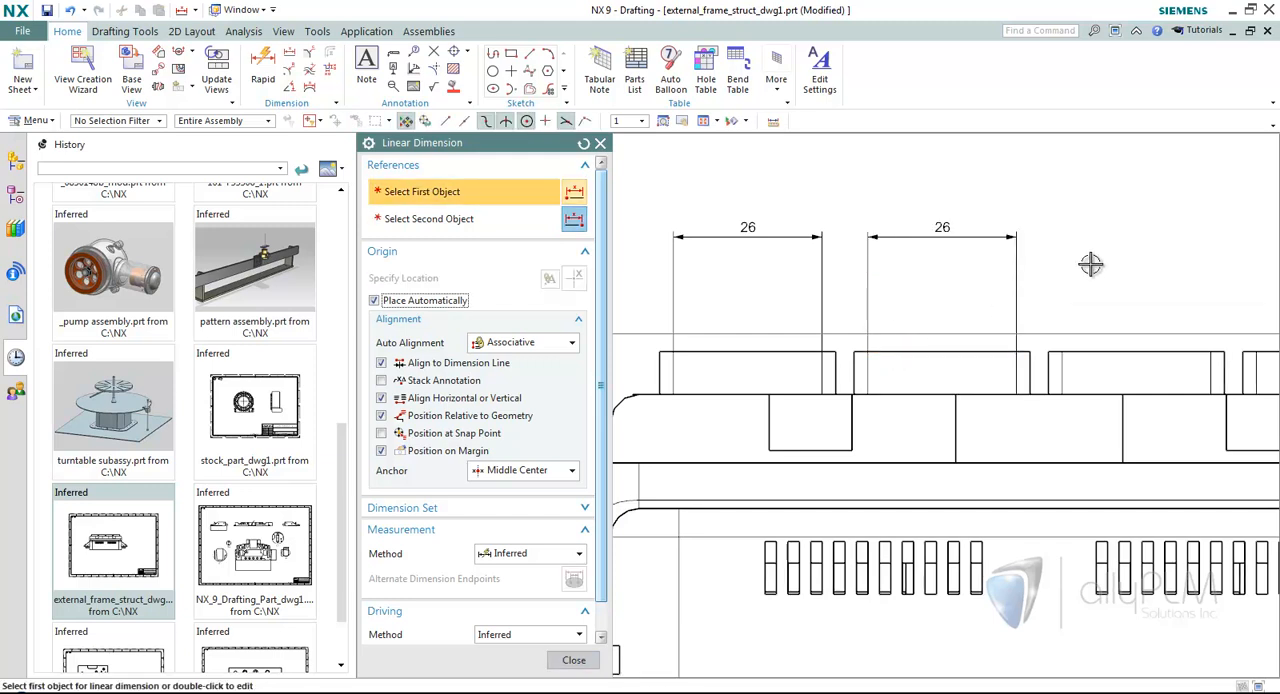
{"action": "left_click", "coordinate": [1094, 350]}
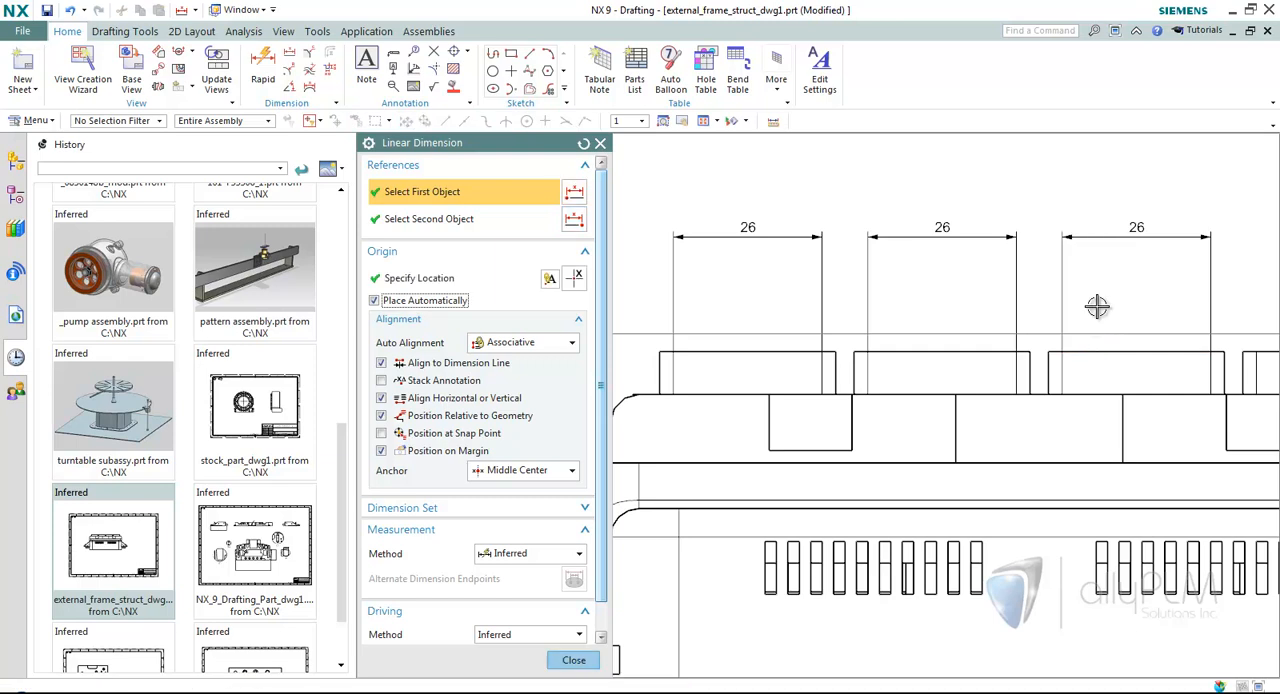
{"action": "left_click", "coordinate": [573, 660]}
Shift the second block's dimension text left along its dimension line and the first block's dimension text right along its own.
{"action": "scroll", "coordinate": [663, 591], "scroll_direction": "up", "scroll_amount": 1}
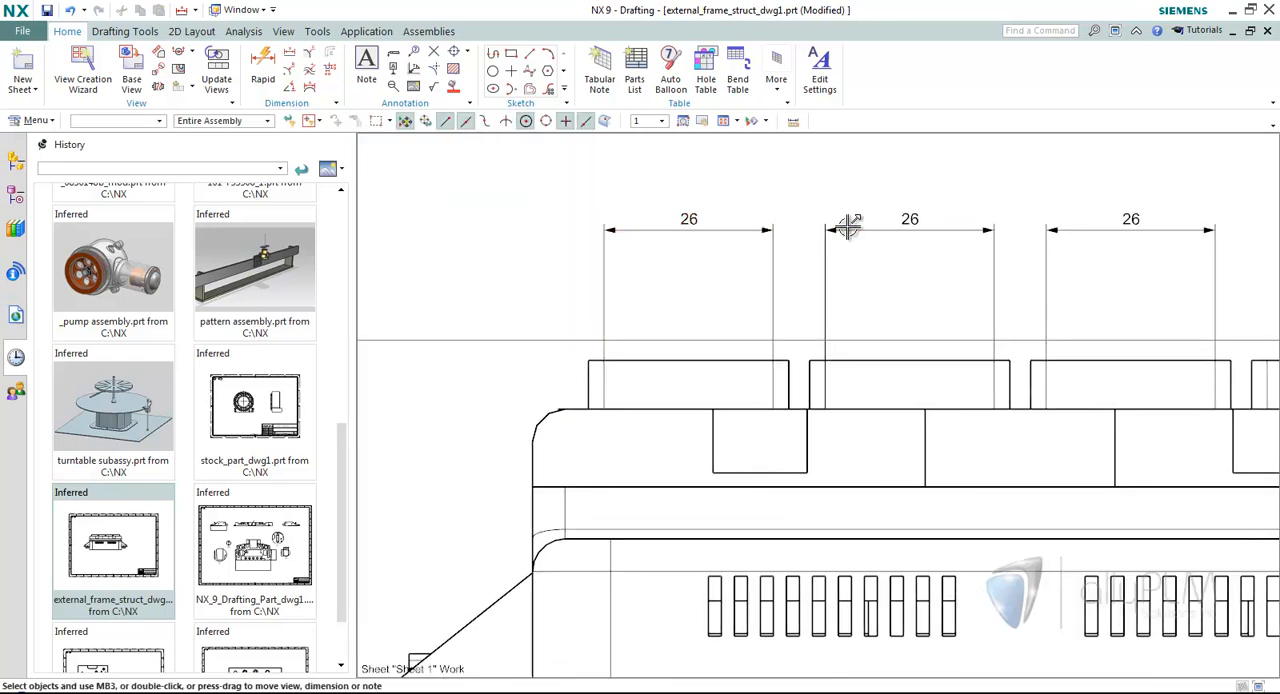
{"action": "left_click_drag", "start_coordinate": [869, 235], "coordinate": [900, 225]}
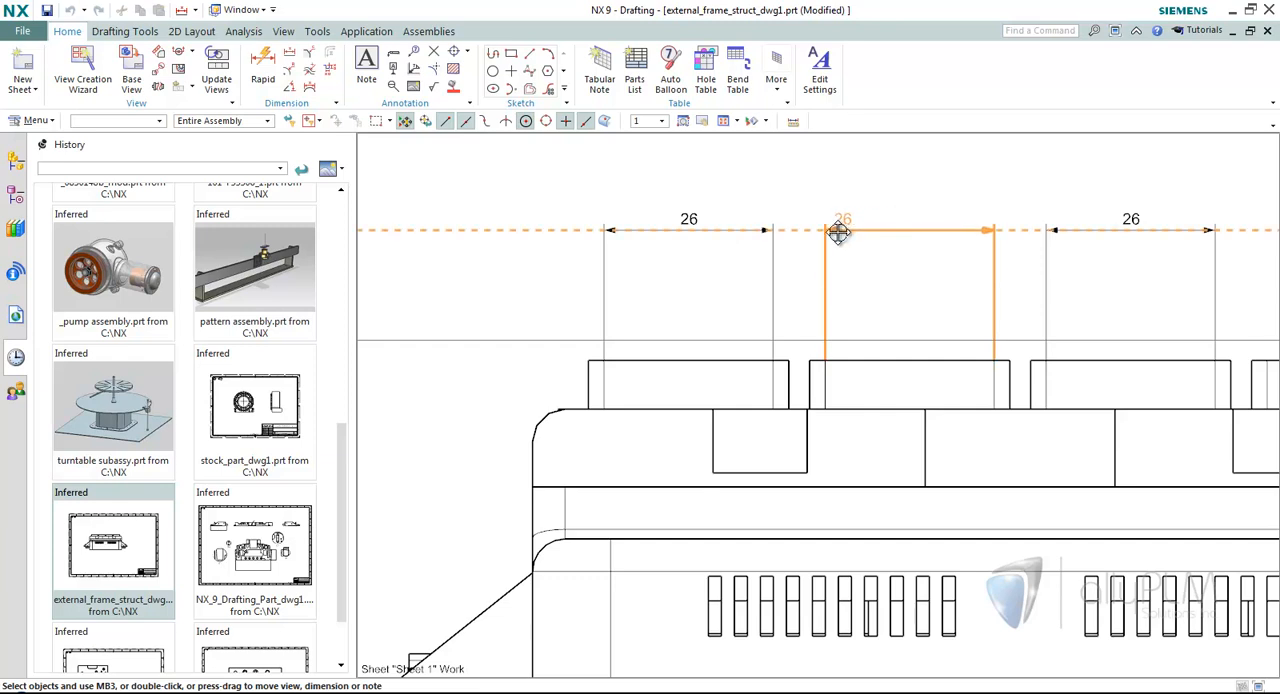
{"action": "mouse_move", "coordinate": [771, 232]}
{"action": "left_mouse_down"}
{"action": "mouse_move", "coordinate": [879, 226]}
{"action": "mouse_move", "coordinate": [745, 221]}
{"action": "mouse_move", "coordinate": [717, 184]}
{"action": "mouse_move", "coordinate": [734, 222]}
{"action": "left_mouse_up"}
{"action": "key", "text": "ctrl+f"}
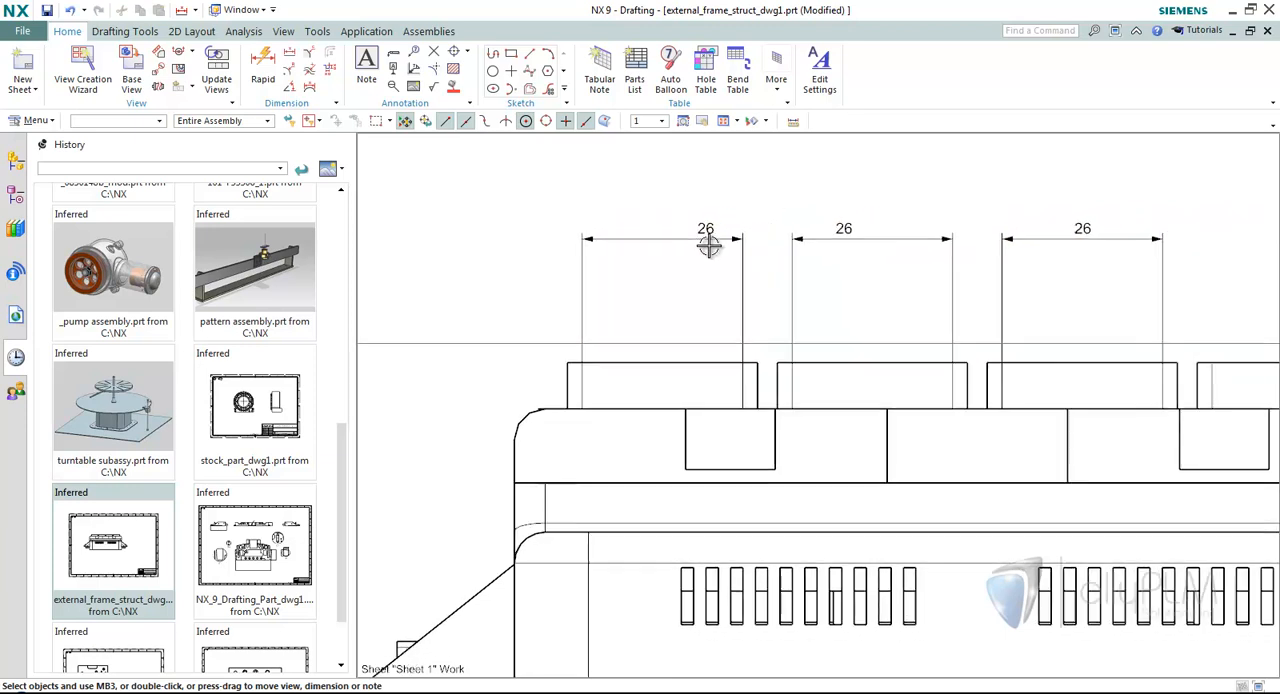
Delete the three automatically placed linear dimensions above the first three raised blocks.
{"action": "left_click", "coordinate": [686, 249]}
{"action": "left_click_drag", "start_coordinate": [688, 249], "coordinate": [823, 246]}
{"action": "left_click", "coordinate": [903, 252]}
{"action": "left_click", "coordinate": [908, 220]}
{"action": "left_click", "coordinate": [1100, 248]}
{"action": "left_click", "coordinate": [1121, 222]}
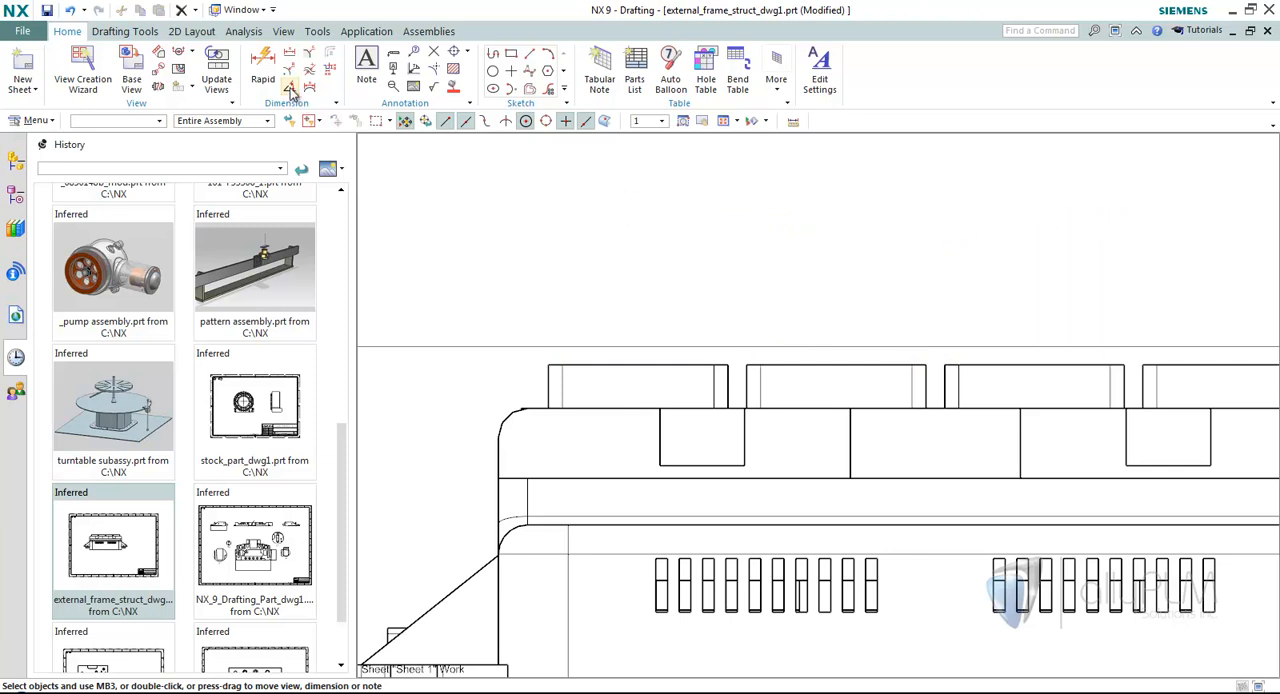
Start a linear dimension, review the measurement and driving method choices, and set the dimension set method to Chain.
{"action": "left_click", "coordinate": [288, 52]}
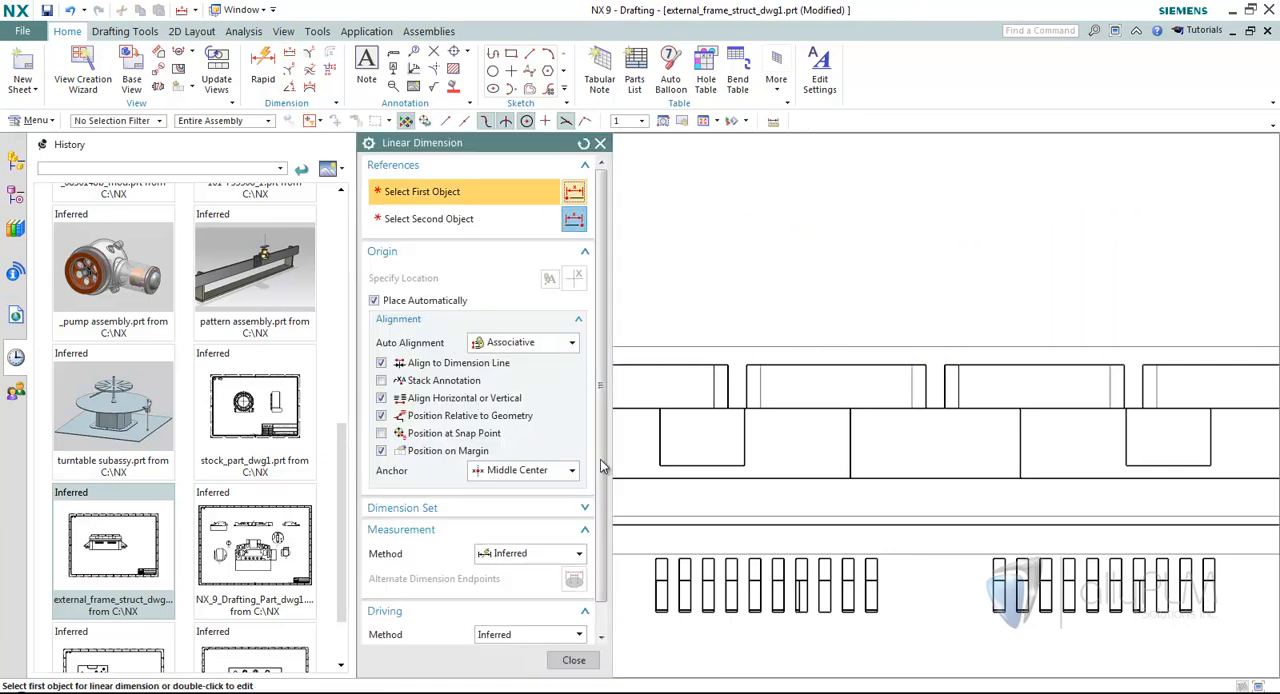
{"action": "scroll", "coordinate": [600, 500], "scroll_direction": "down", "scroll_amount": 1}
{"action": "left_click", "coordinate": [546, 523]}
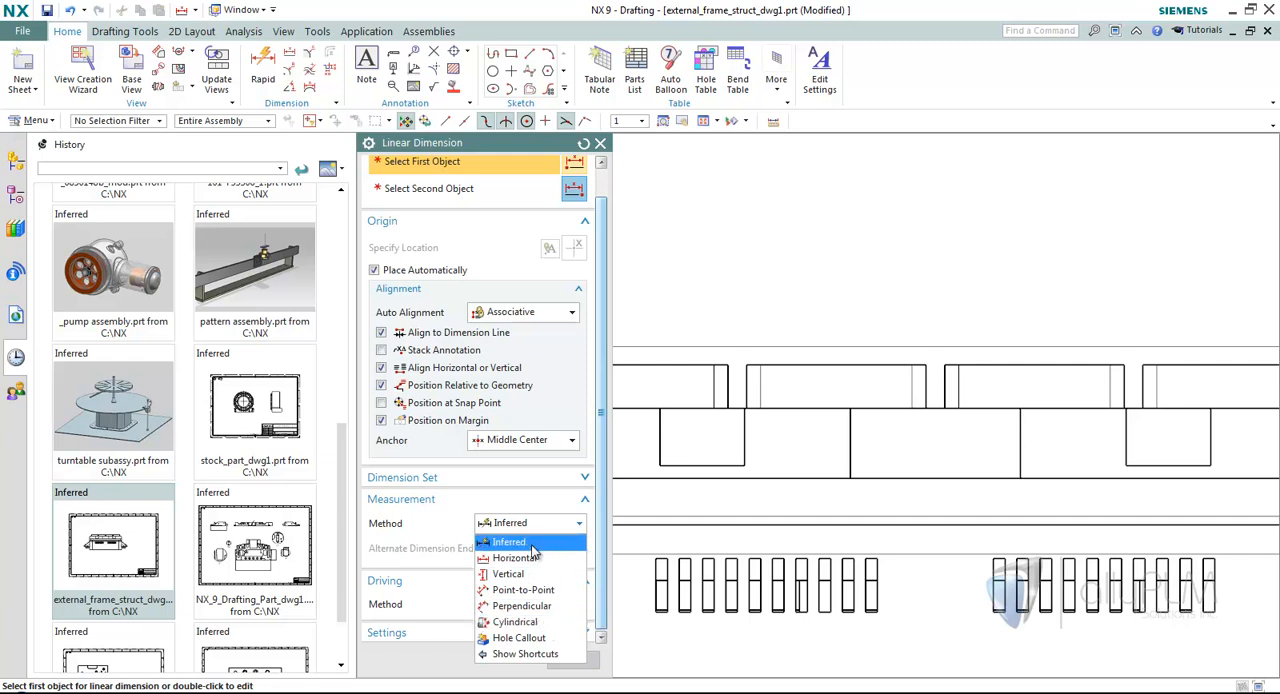
{"action": "left_click", "coordinate": [533, 546]}
{"action": "left_click", "coordinate": [533, 604]}
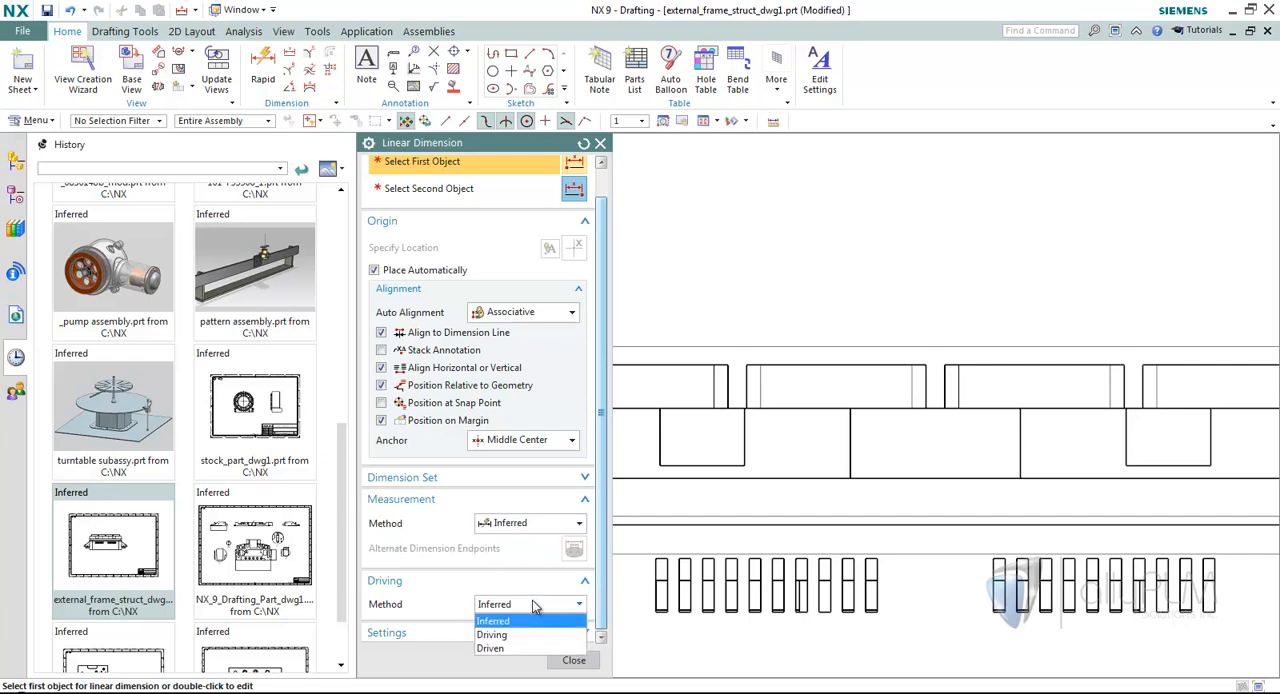
{"action": "left_click", "coordinate": [532, 604]}
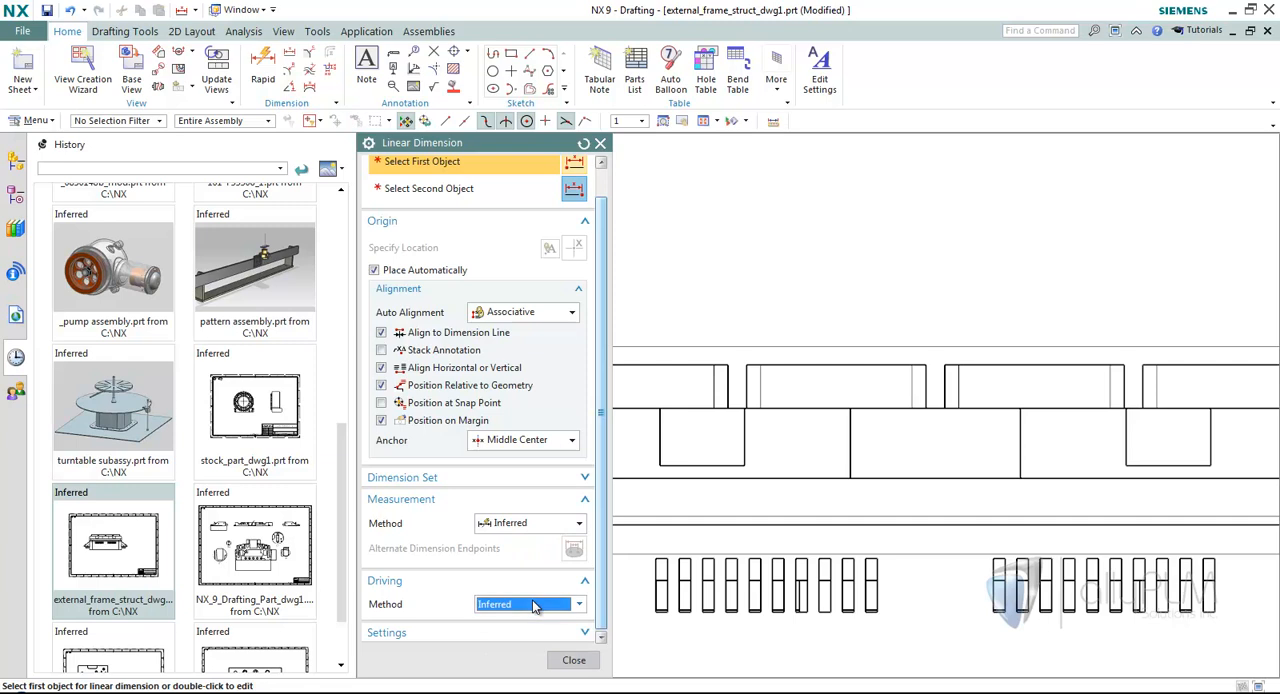
{"action": "left_click", "coordinate": [428, 482]}
{"action": "left_click", "coordinate": [522, 504]}
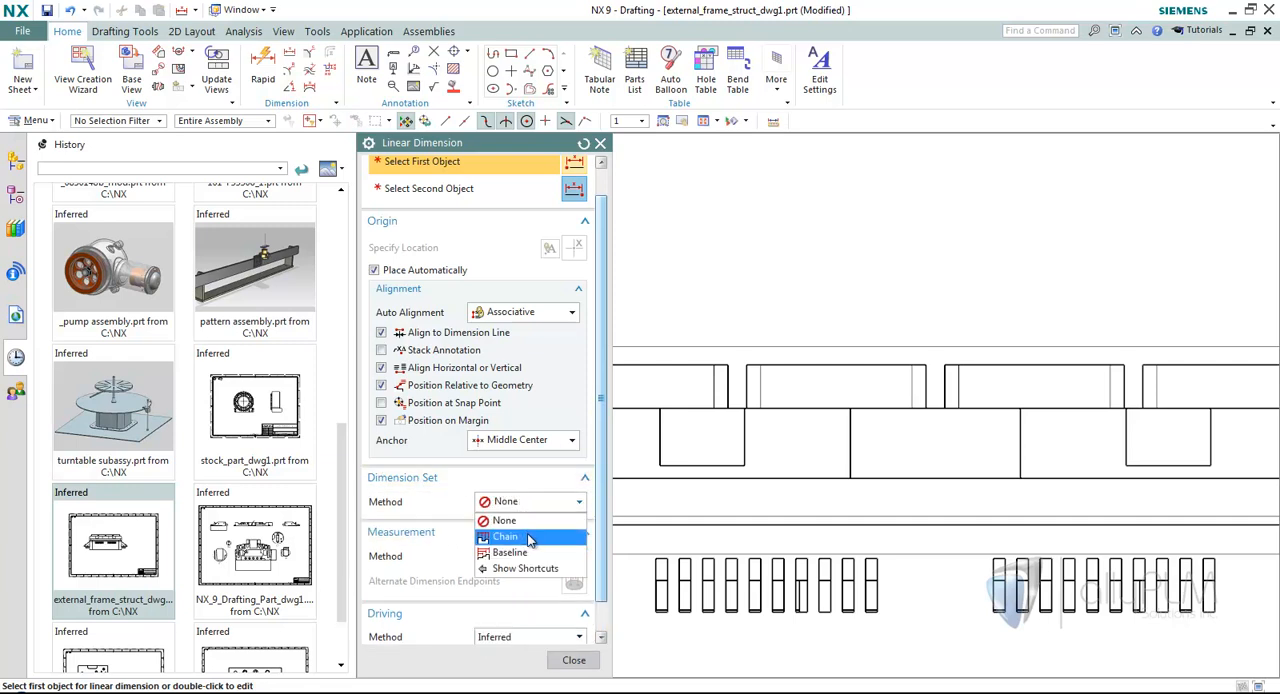
{"action": "left_click", "coordinate": [505, 536]}
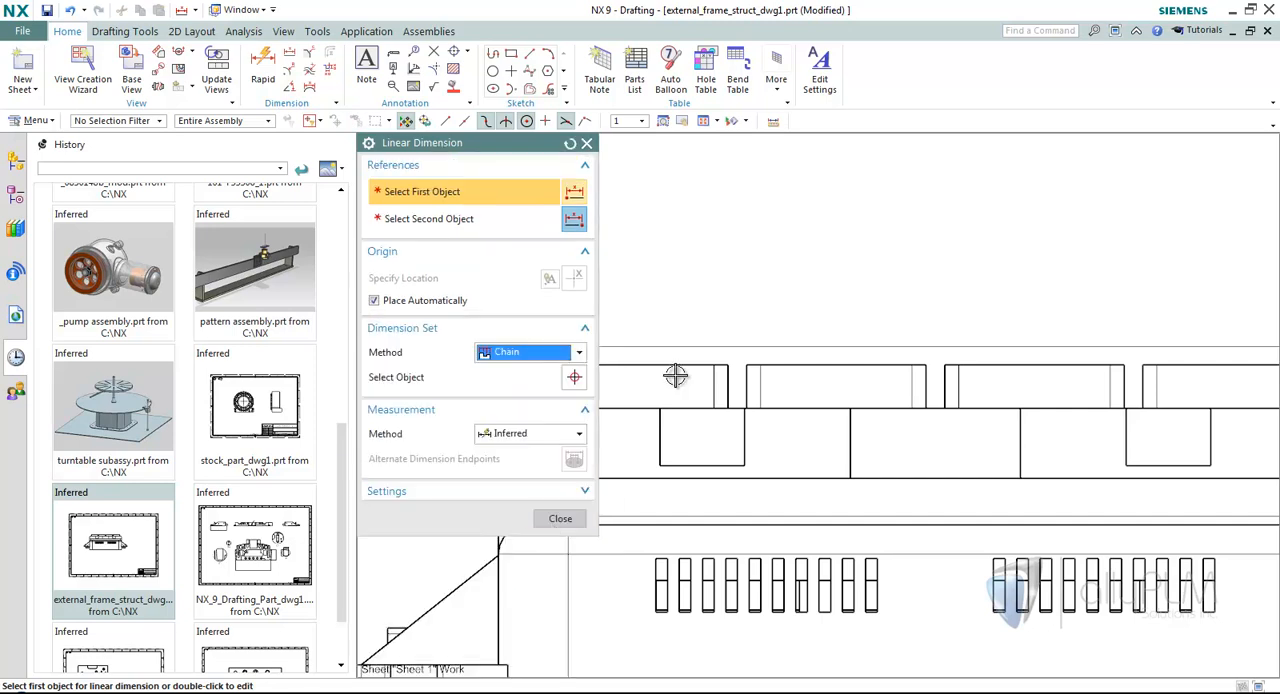
Create a chain of automatically placed dimensions from the first raised block's left end to the right end of each of the four blocks.
{"action": "scroll", "coordinate": [703, 307], "scroll_direction": "up", "scroll_amount": 3}
{"action": "scroll", "coordinate": [680, 351], "scroll_direction": "up", "scroll_amount": 3}
{"action": "left_click", "coordinate": [665, 370]}
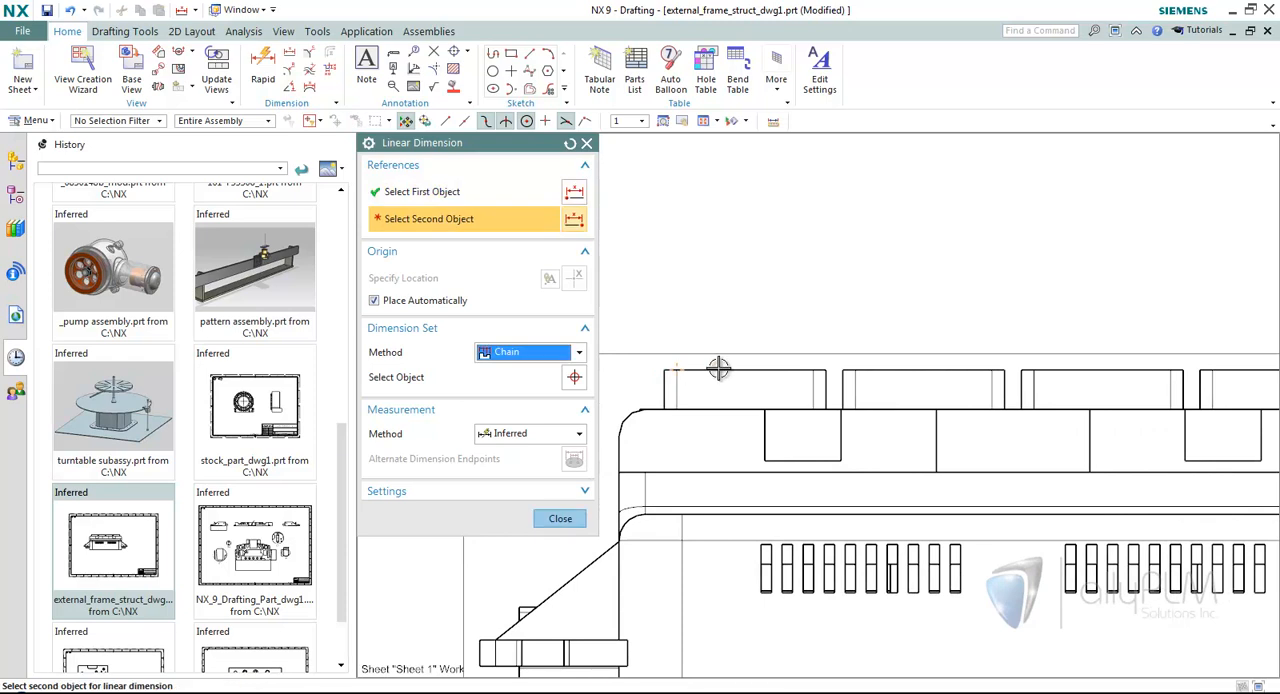
{"action": "left_click", "coordinate": [825, 370]}
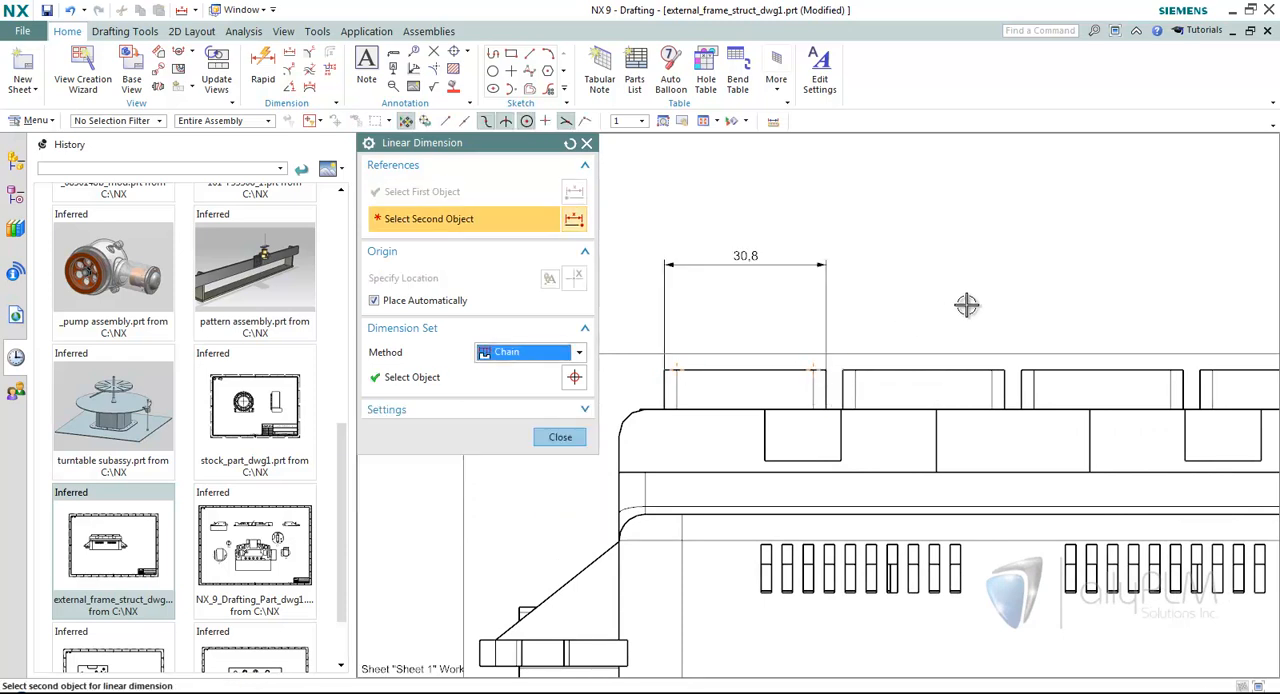
{"action": "scroll", "coordinate": [970, 308], "scroll_direction": "down", "scroll_amount": 1}
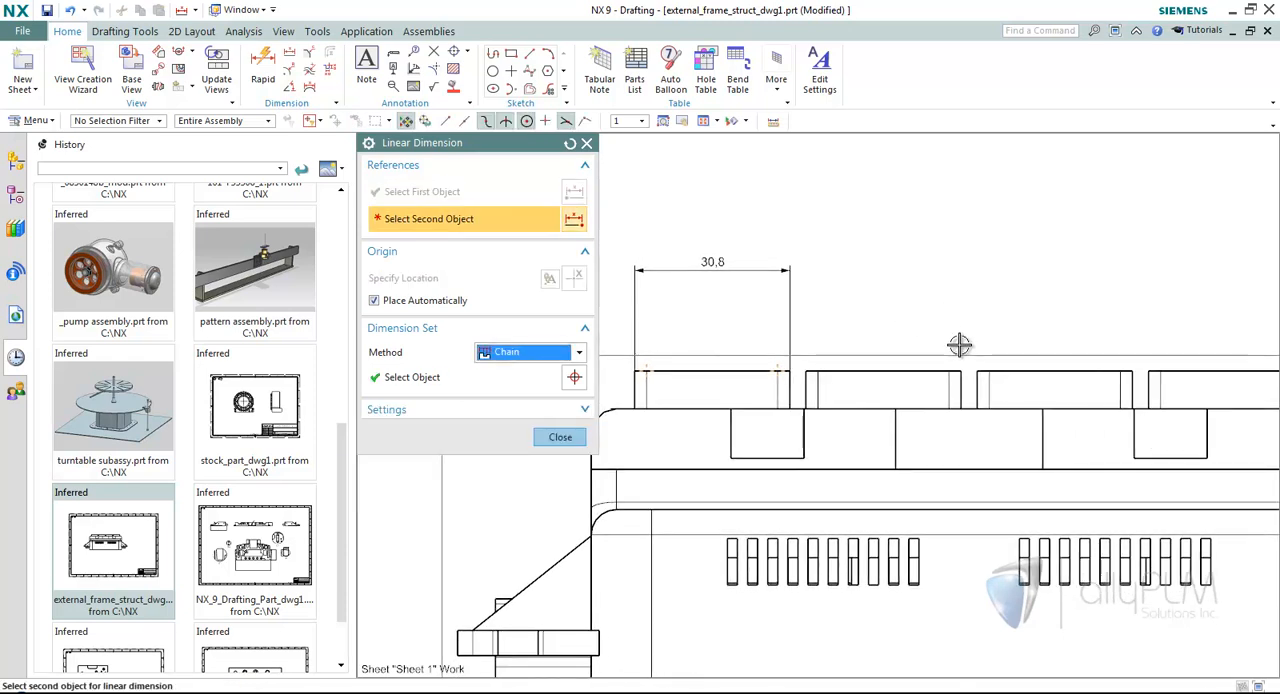
{"action": "left_click", "coordinate": [966, 370]}
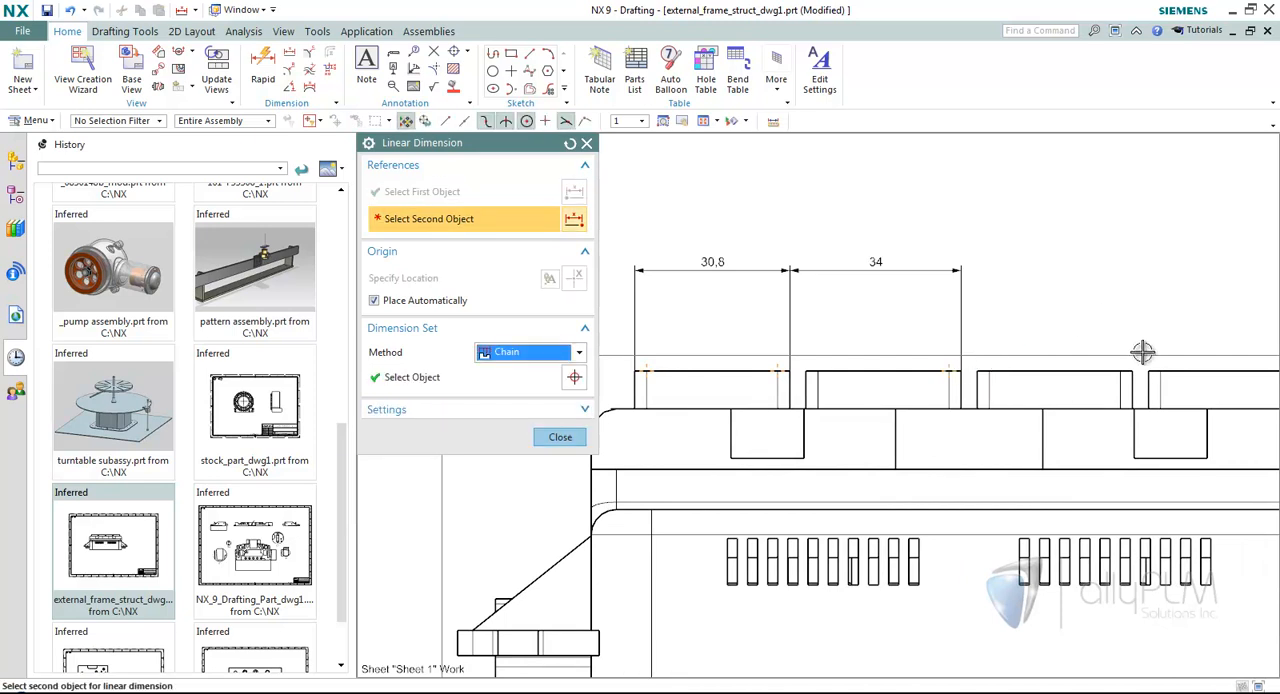
{"action": "left_click", "coordinate": [1133, 375]}
{"action": "scroll", "coordinate": [1100, 346], "scroll_direction": "down", "scroll_amount": 1}
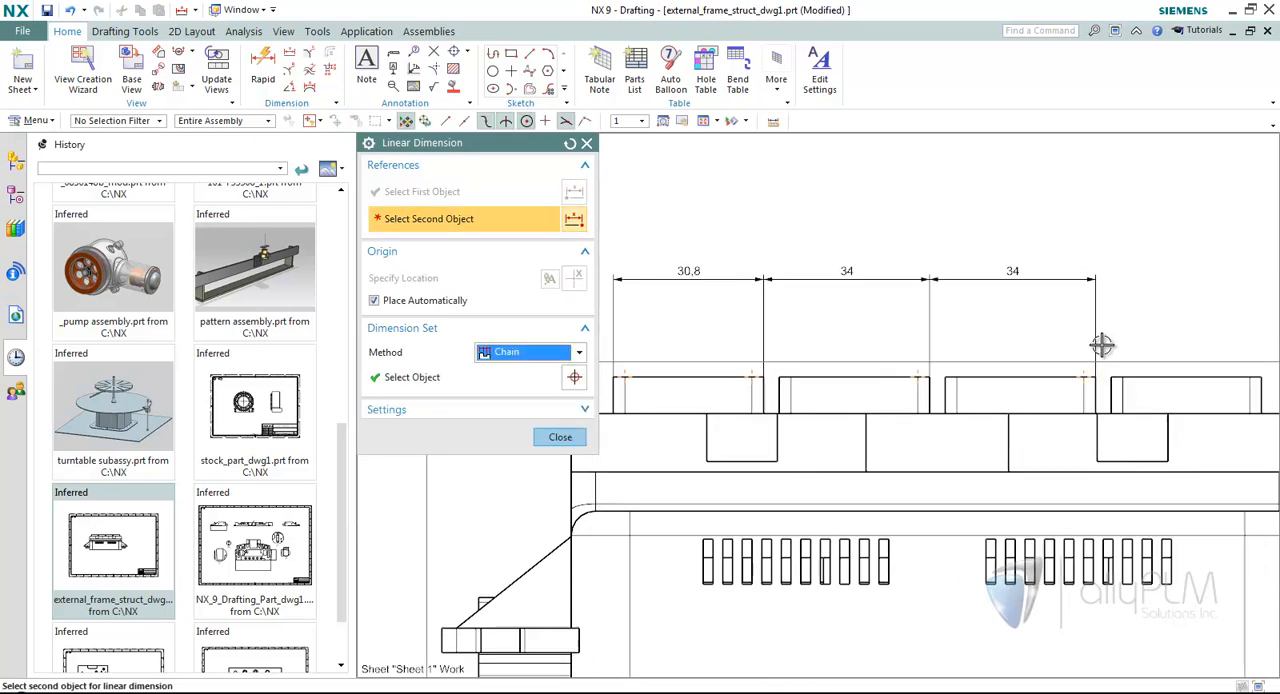
{"action": "left_click", "coordinate": [1155, 380]}
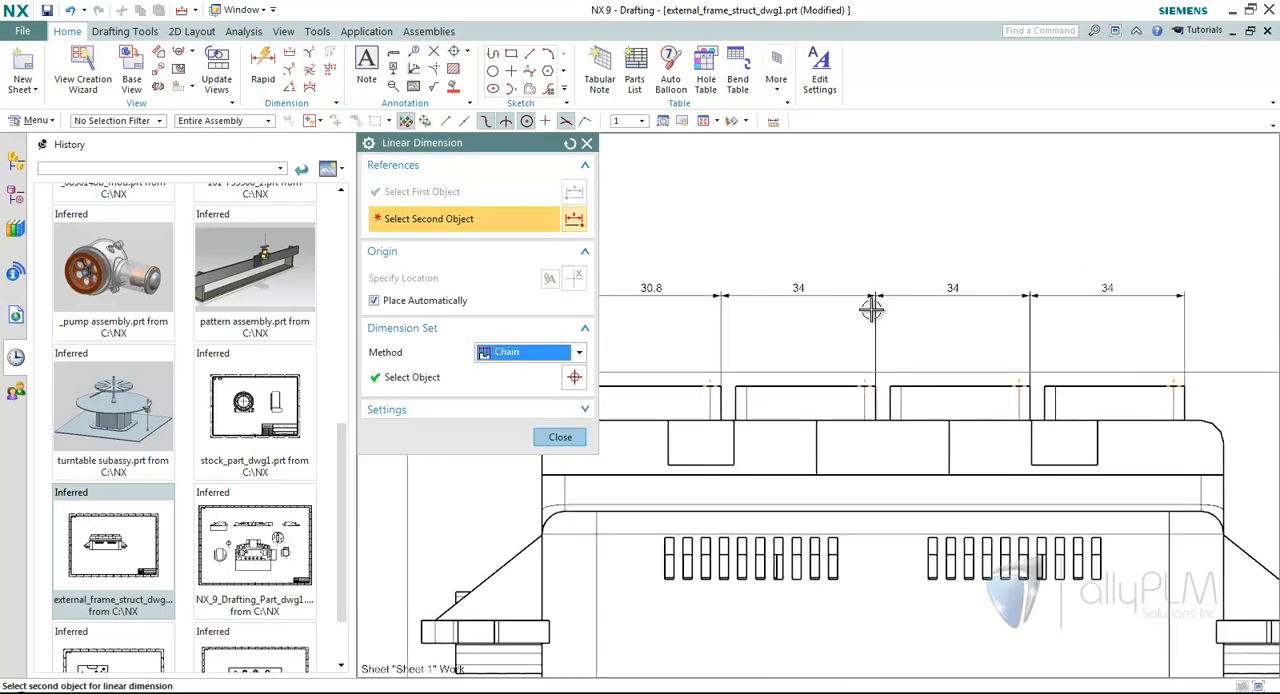
{"action": "scroll", "coordinate": [838, 405], "scroll_direction": "down", "scroll_amount": 1}
{"action": "left_click", "coordinate": [560, 437]}
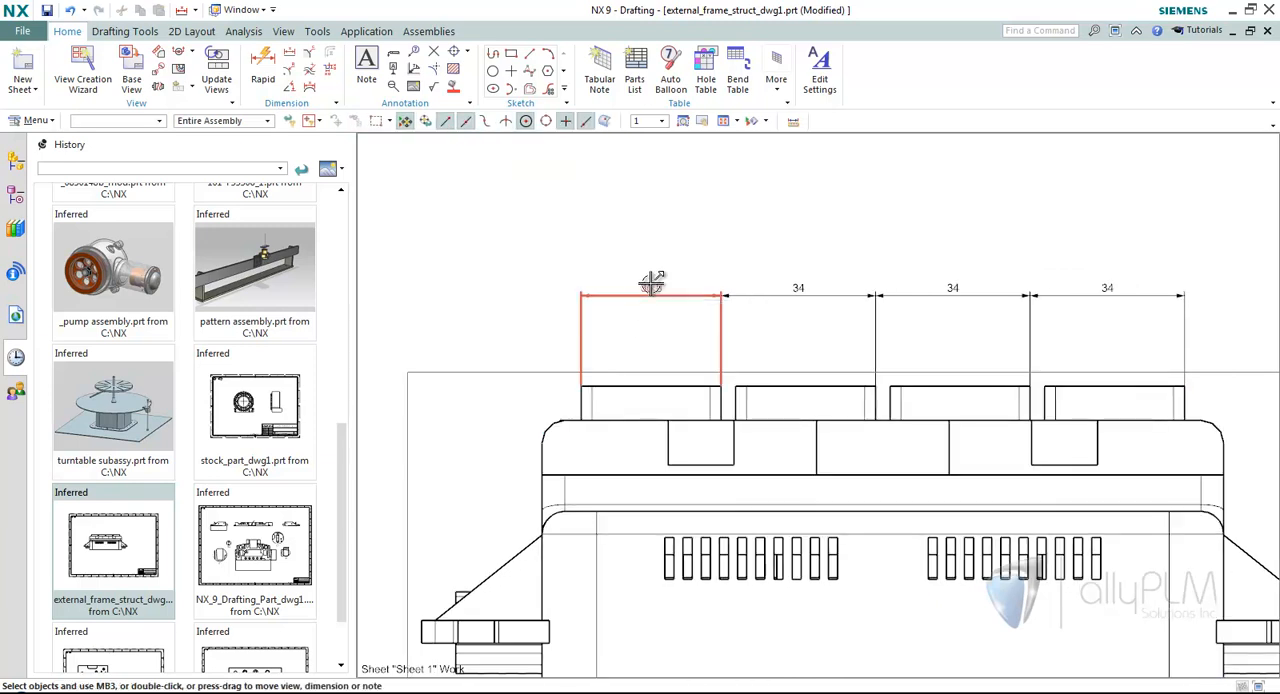
Move the chain set slightly farther above the blocks and change its dimension set method to Baseline.
{"action": "left_click_drag", "start_coordinate": [625, 293], "coordinate": [655, 276]}
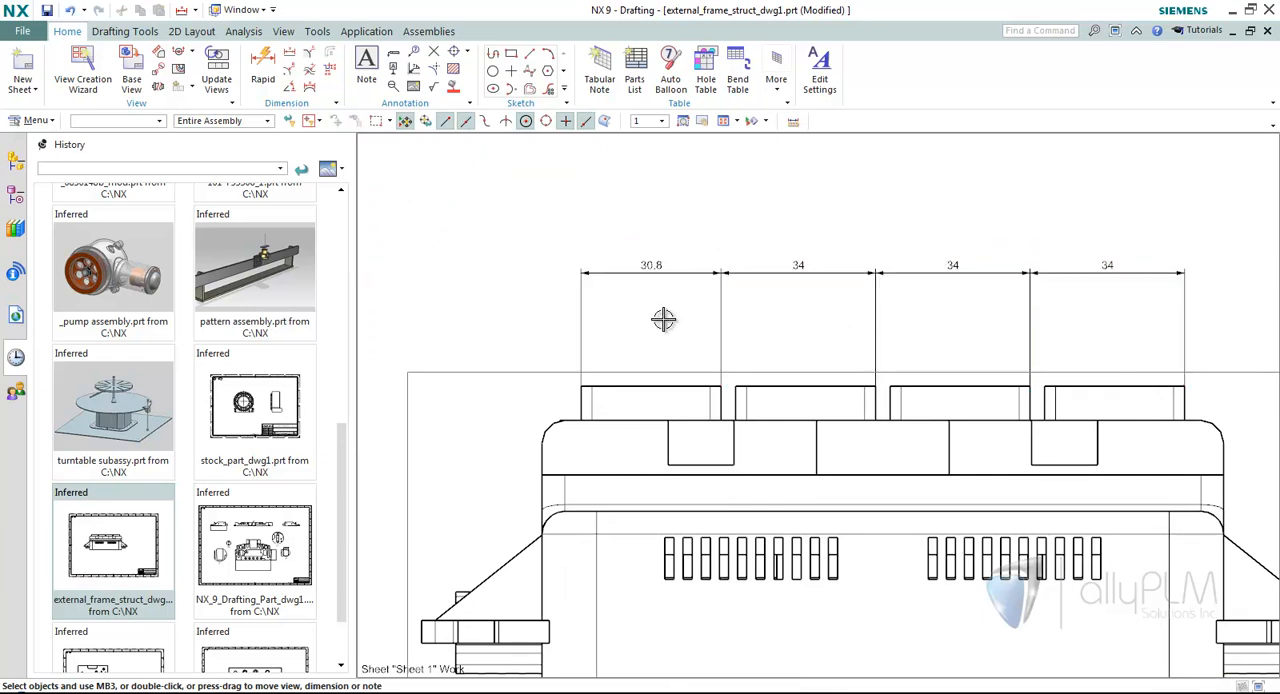
{"action": "double_click", "coordinate": [626, 273]}
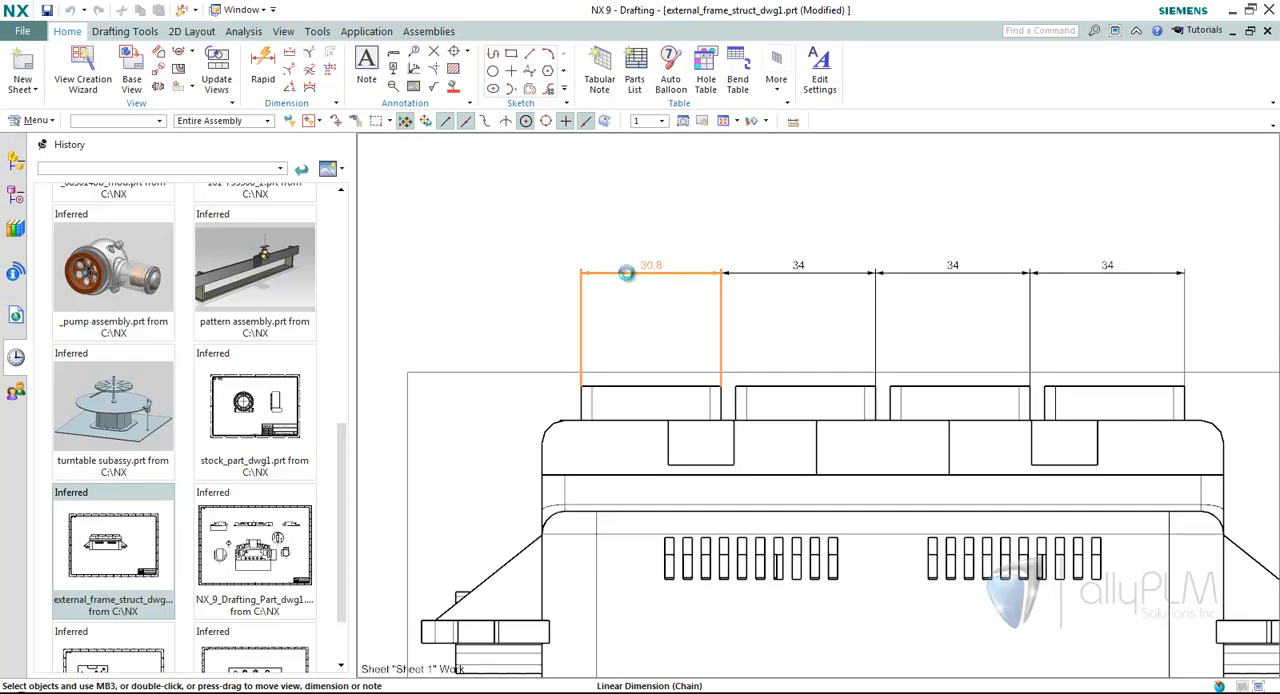
{"action": "left_click", "coordinate": [549, 514]}
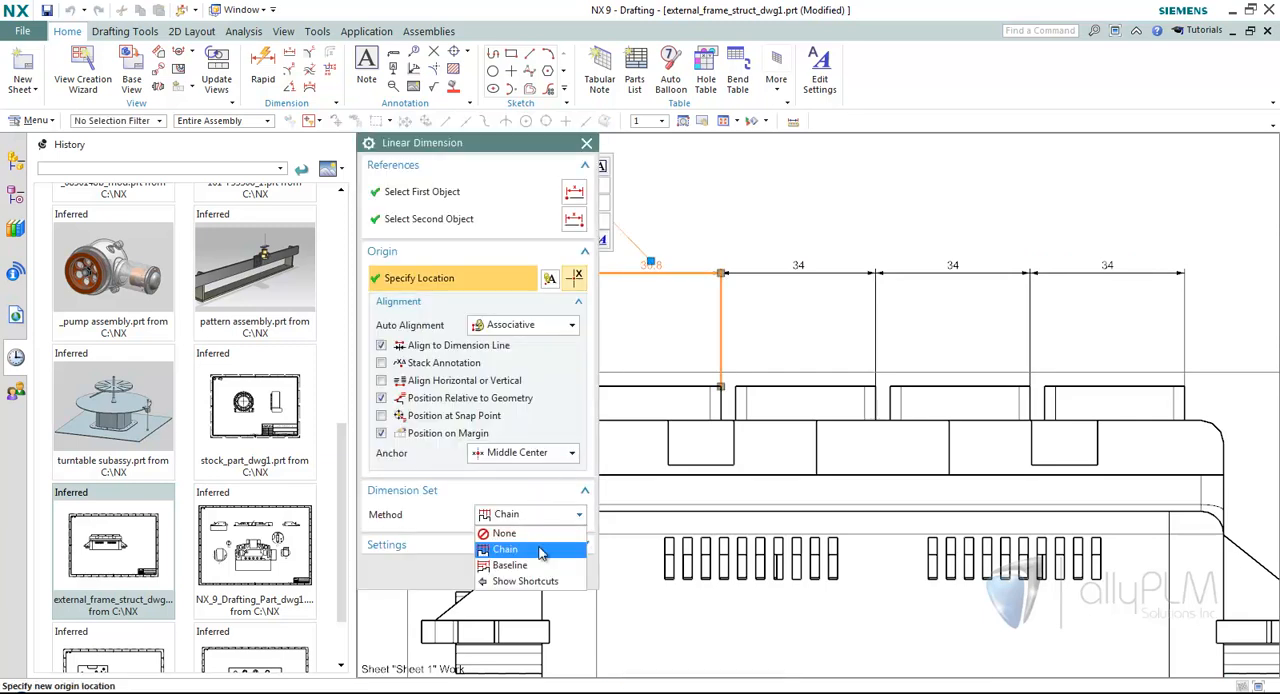
{"action": "left_click", "coordinate": [510, 565]}
{"action": "left_click", "coordinate": [557, 651]}
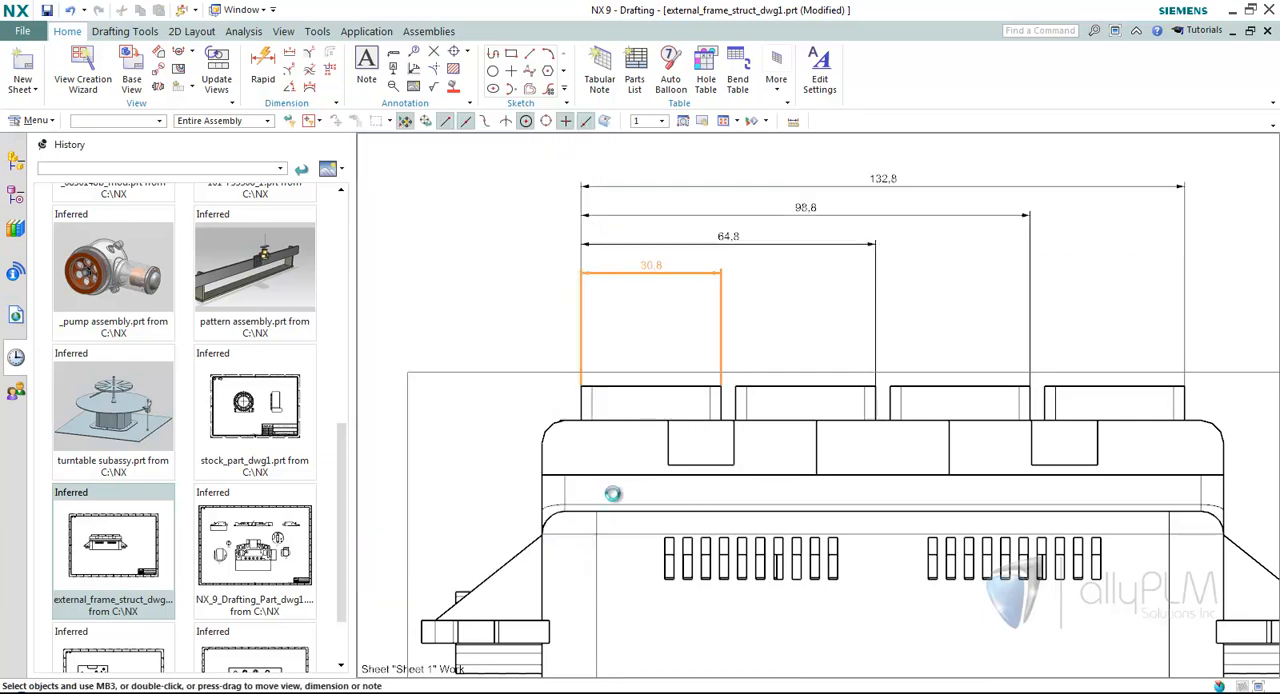
Bring the baseline set closer to the blocks and reattach the shortest dimension's second reference to the right part of the third block's top edge.
{"action": "mouse_move", "coordinate": [686, 337]}
{"action": "left_mouse_down"}
{"action": "mouse_move", "coordinate": [693, 306]}
{"action": "mouse_move", "coordinate": [668, 300]}
{"action": "left_mouse_up"}
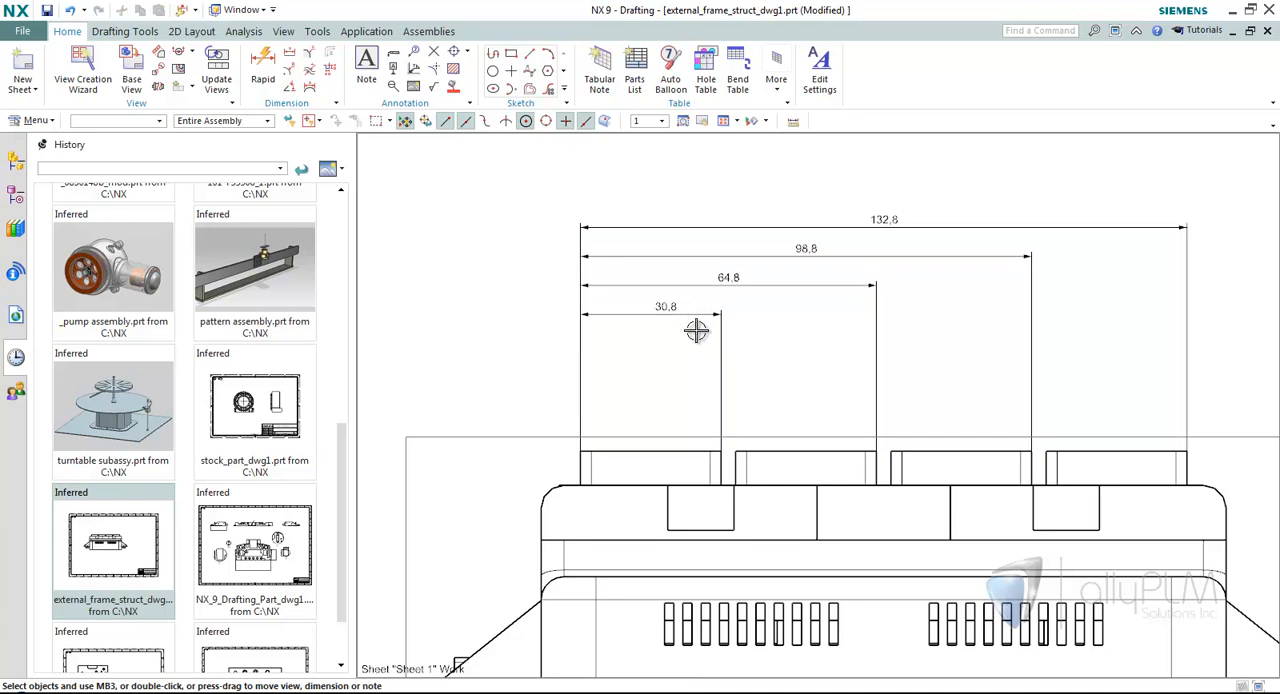
{"action": "left_click_drag", "start_coordinate": [694, 316], "coordinate": [667, 360]}
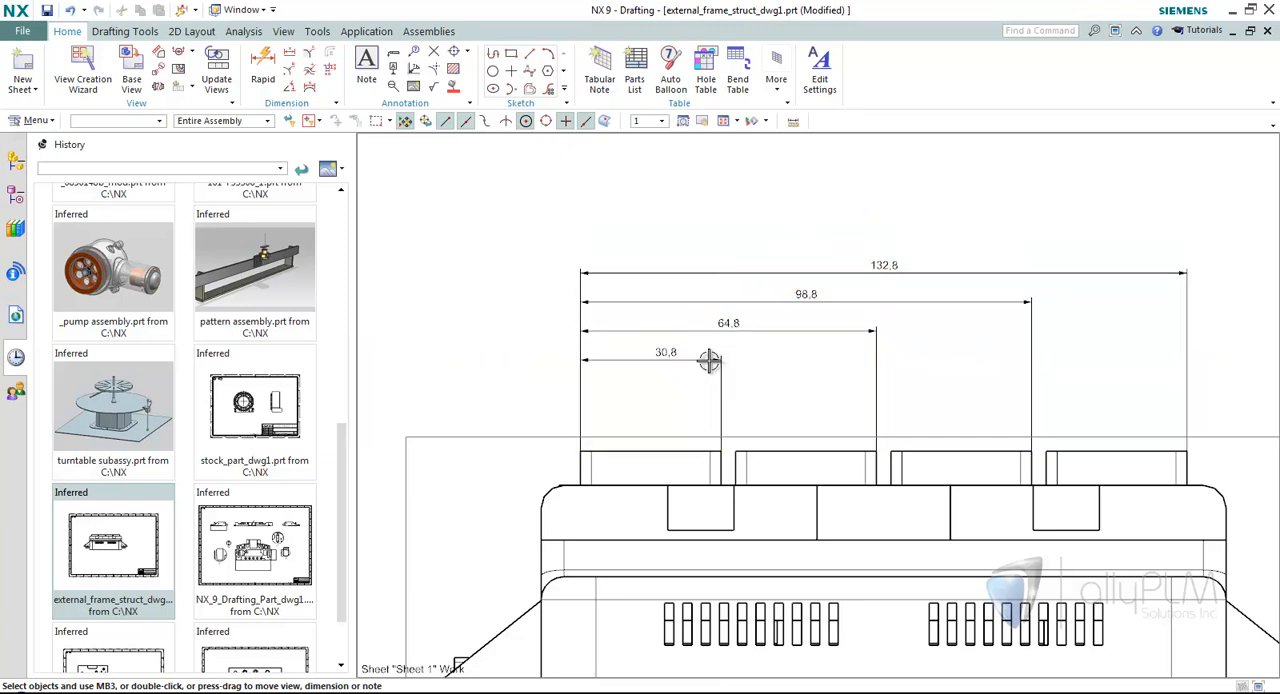
{"action": "double_click", "coordinate": [667, 357]}
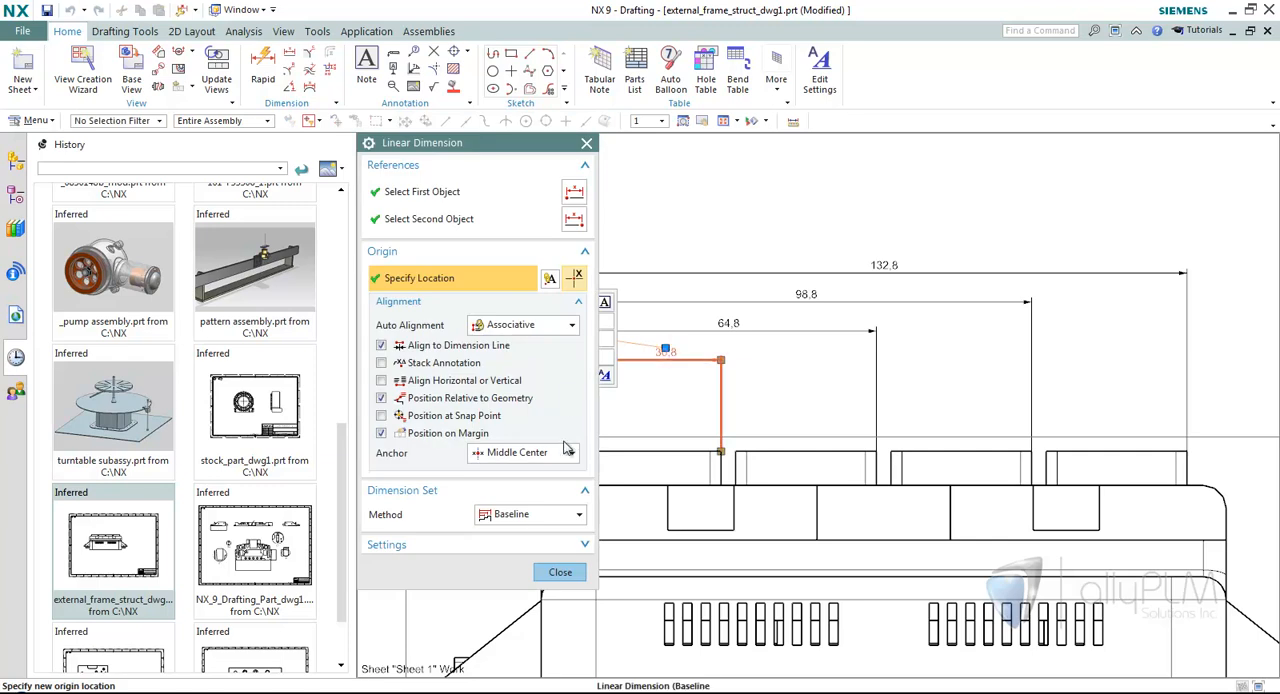
{"action": "left_click", "coordinate": [435, 221]}
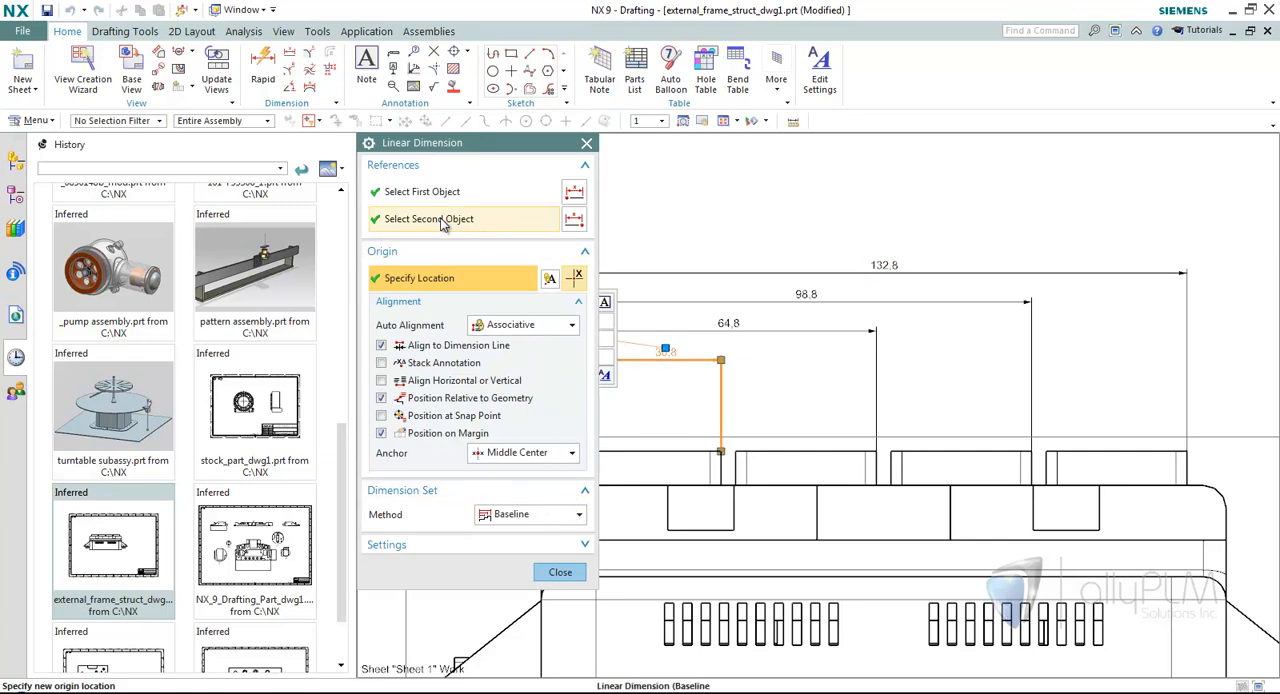
{"action": "left_click", "coordinate": [1019, 450]}
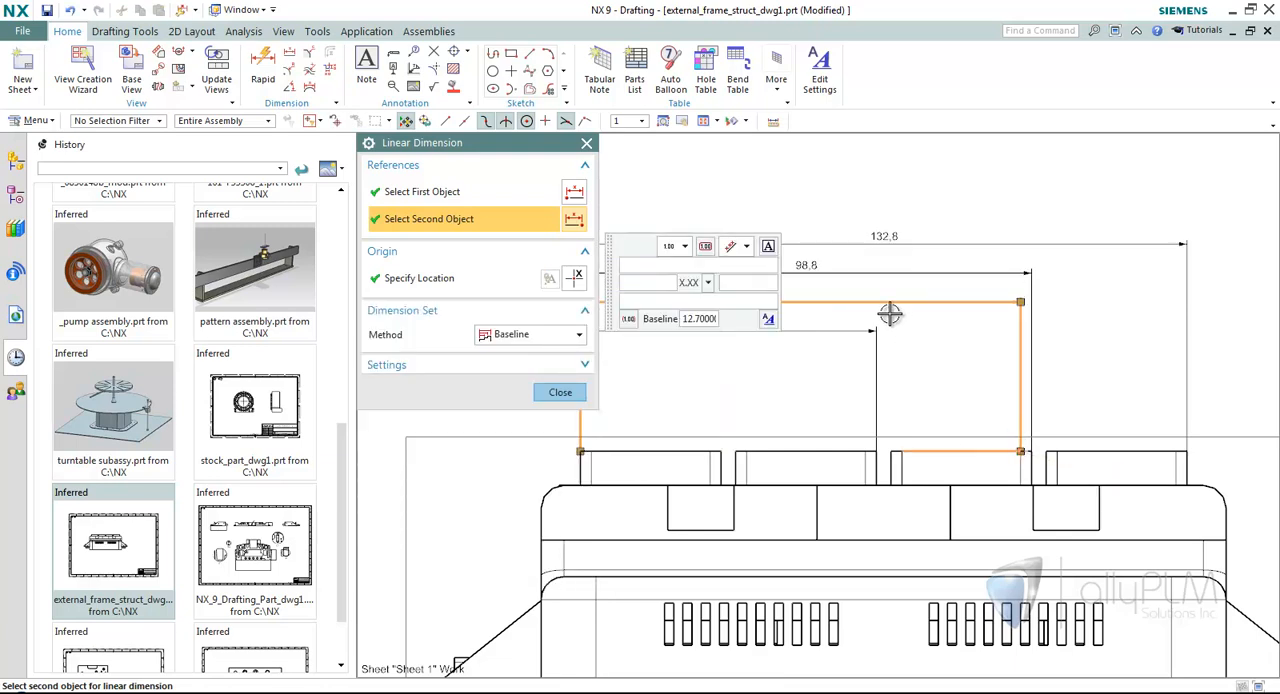
{"action": "left_click", "coordinate": [558, 392]}
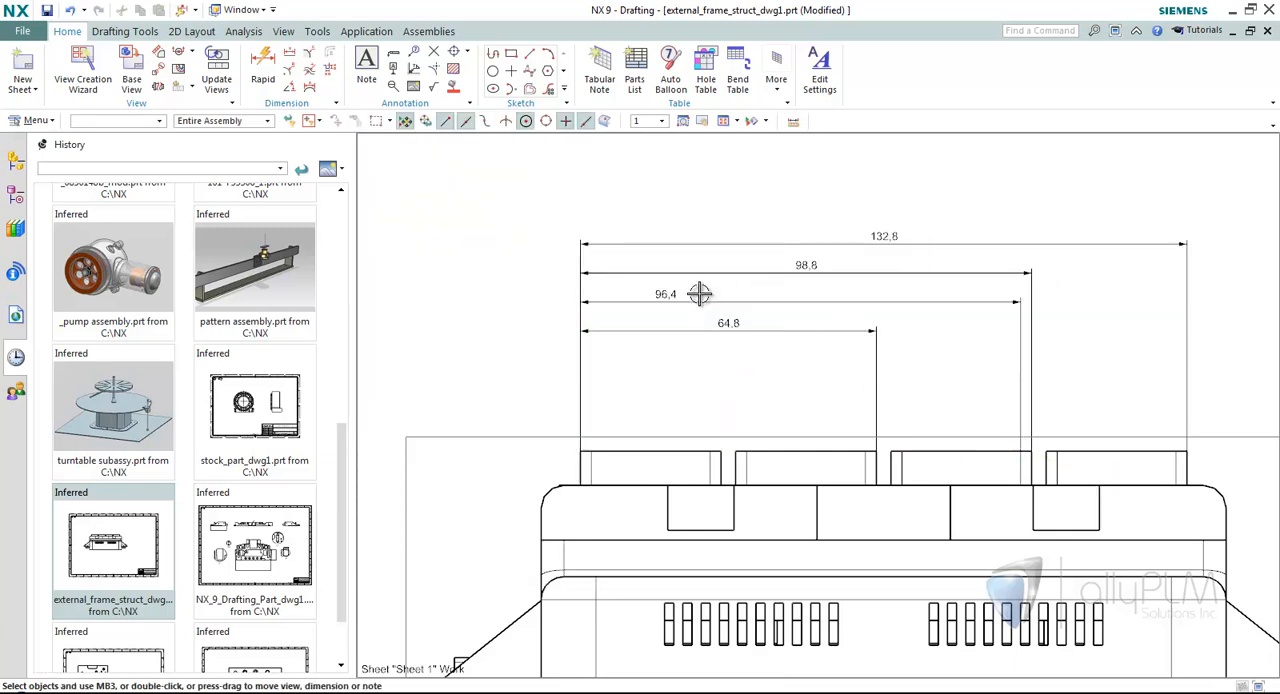
Center the text of the reattached 96.4 dimension on its line and delete the 98.8 dimension from the baseline set.
{"action": "double_click", "coordinate": [786, 302]}
{"action": "left_click", "coordinate": [931, 274]}
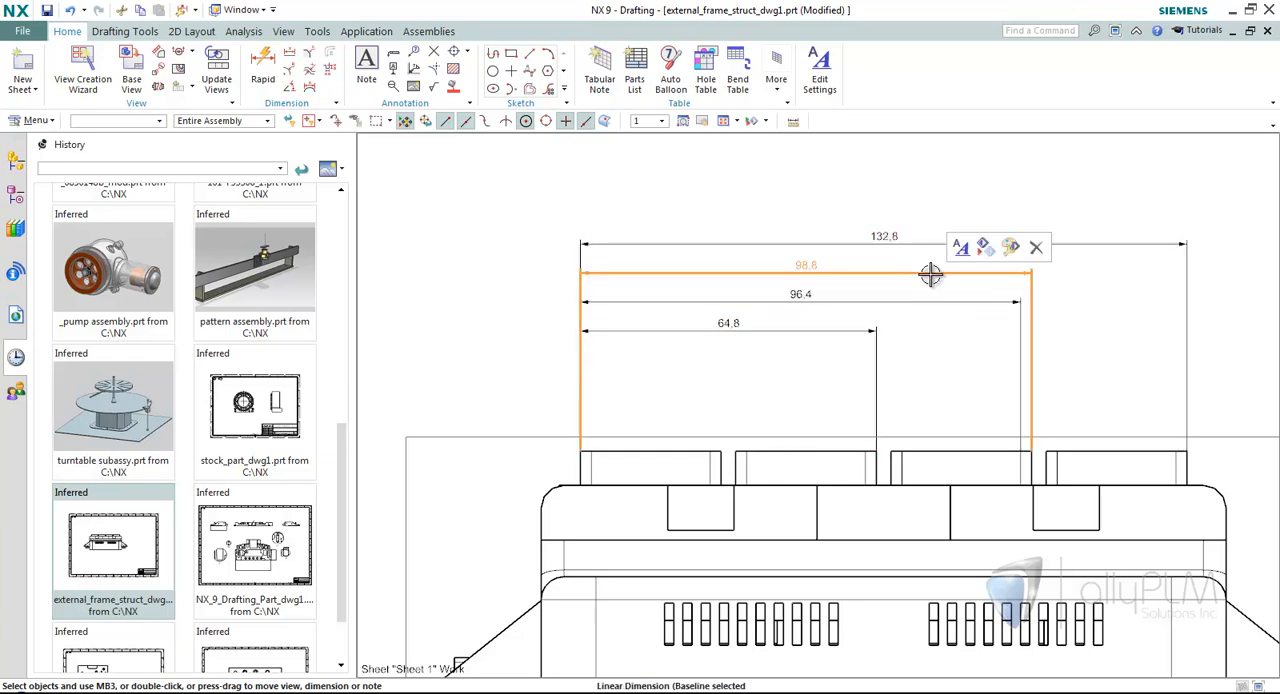
{"action": "left_click", "coordinate": [1036, 248]}
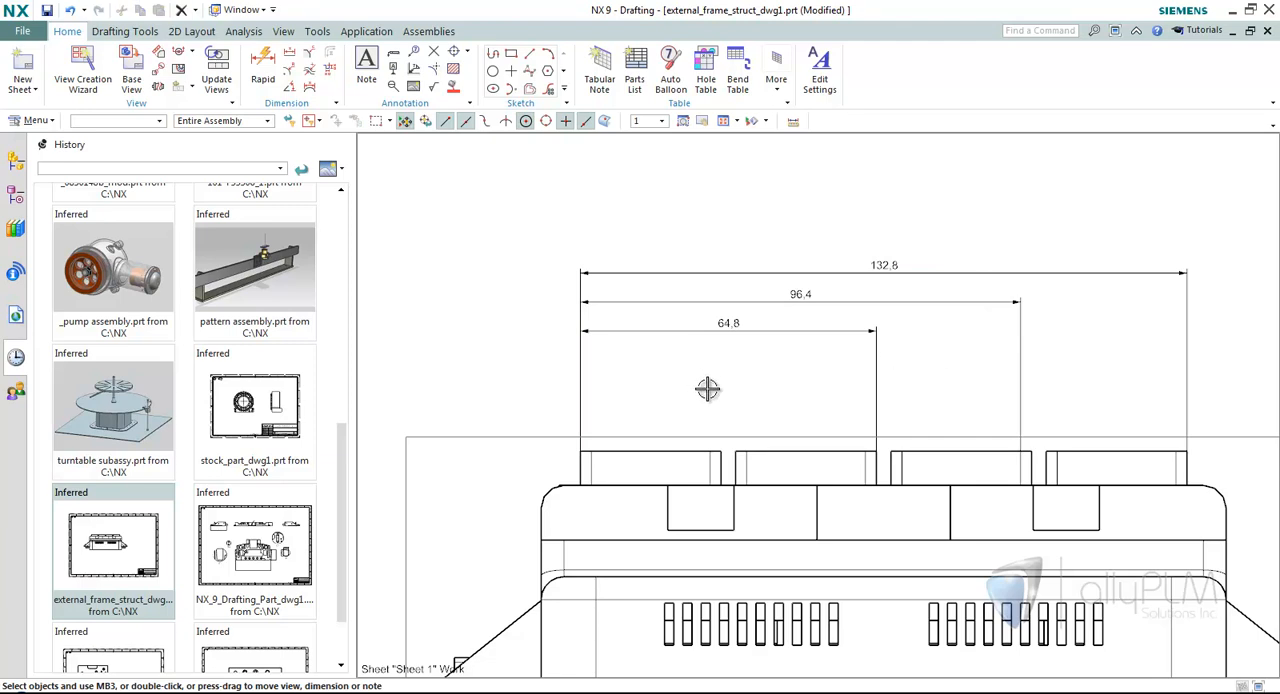
Open the drawing NX_9_Drafting_Part_dwg1.prt from the history of recent parts.
{"action": "scroll", "coordinate": [707, 389], "scroll_direction": "down", "scroll_amount": 5}
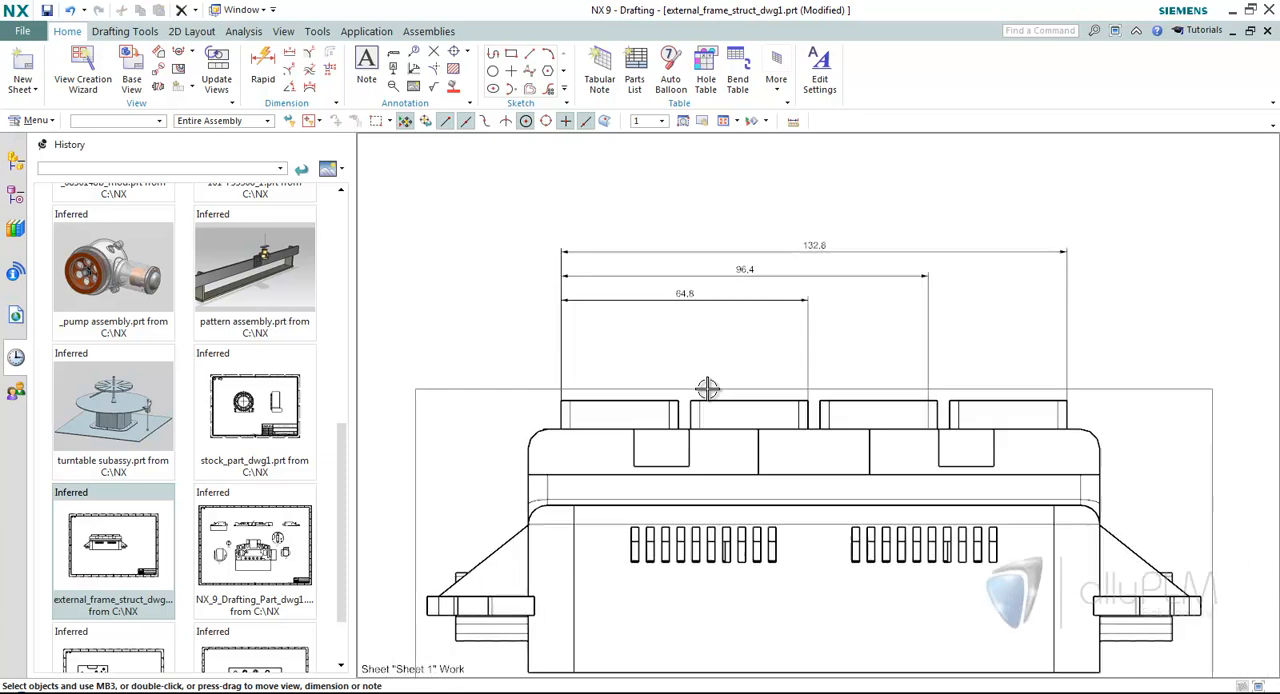
{"action": "middle_click_drag", "start_coordinate": [707, 389], "coordinate": [706, 387]}
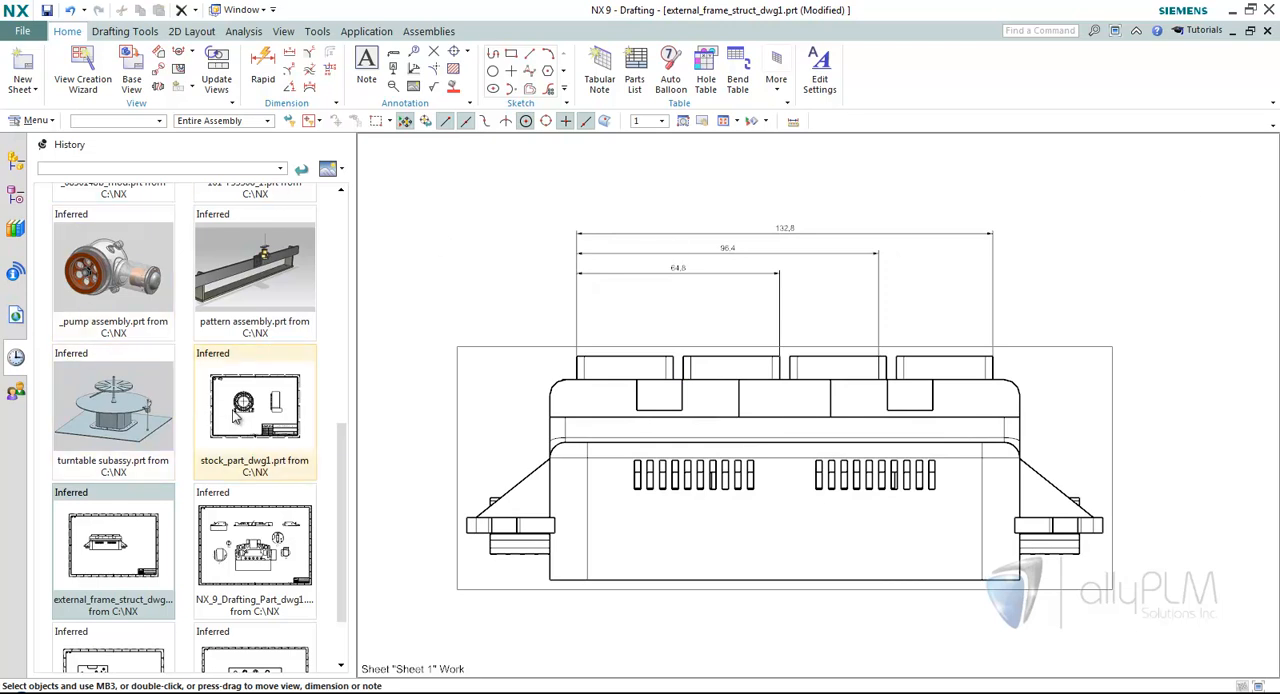
{"action": "left_click", "coordinate": [255, 545]}
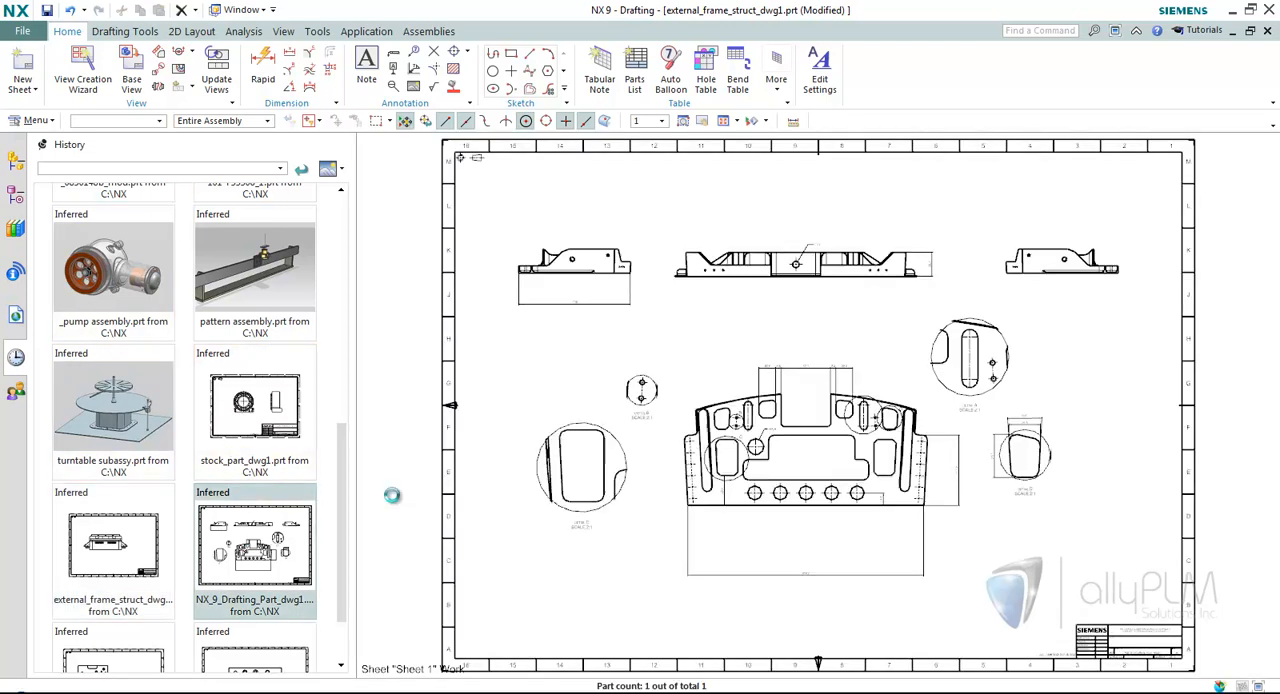
Create a chain of automatically placed horizontal dimensions between the centers of the five holes along the plate's lower edge.
{"action": "middle_click_drag", "start_coordinate": [697, 390], "coordinate": [646, 371]}
{"action": "scroll", "coordinate": [646, 371], "scroll_direction": "up", "scroll_amount": 1}
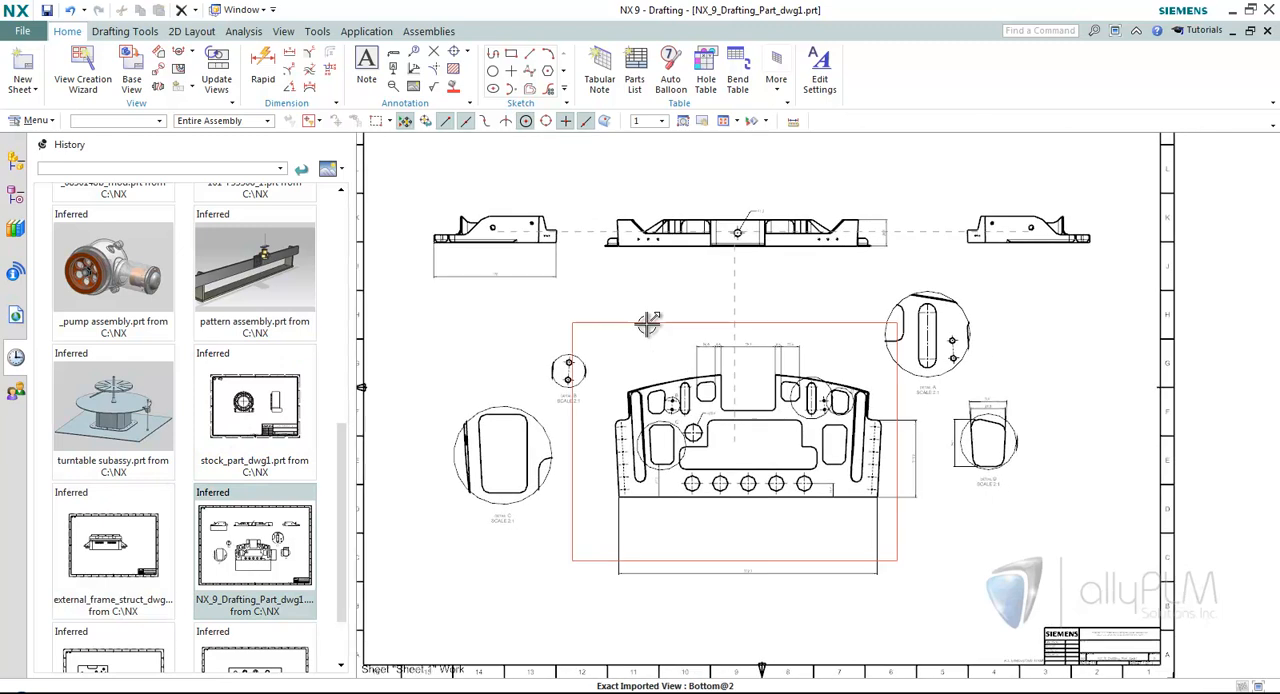
{"action": "left_click", "coordinate": [289, 53]}
{"action": "scroll", "coordinate": [497, 304], "scroll_direction": "up", "scroll_amount": 4}
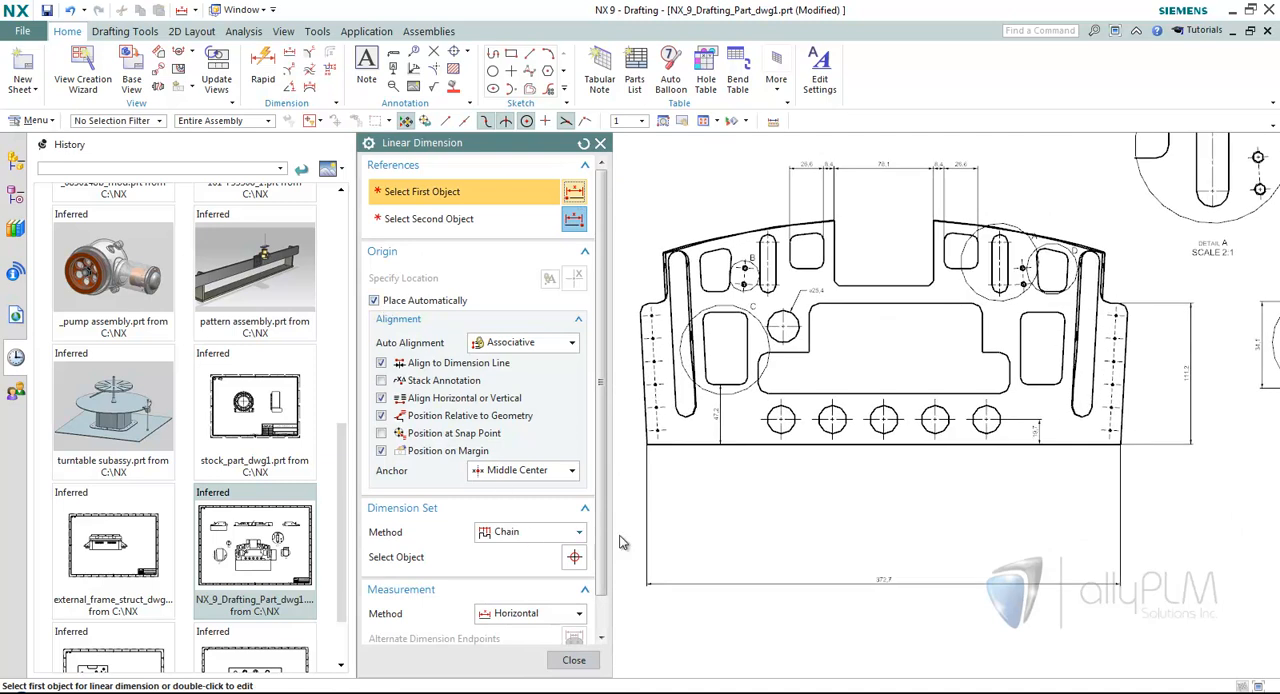
{"action": "scroll", "coordinate": [770, 420], "scroll_direction": "up", "scroll_amount": 2}
{"action": "left_click", "coordinate": [770, 420]}
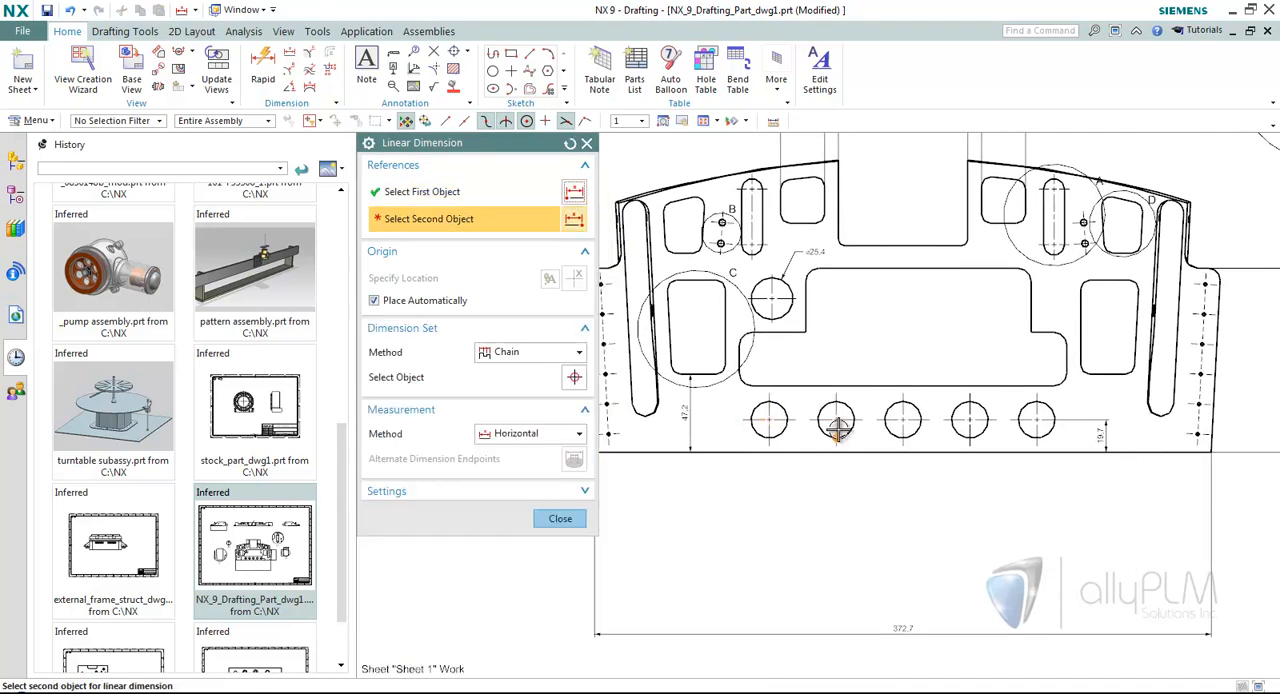
{"action": "left_click", "coordinate": [837, 420]}
{"action": "left_click", "coordinate": [903, 420]}
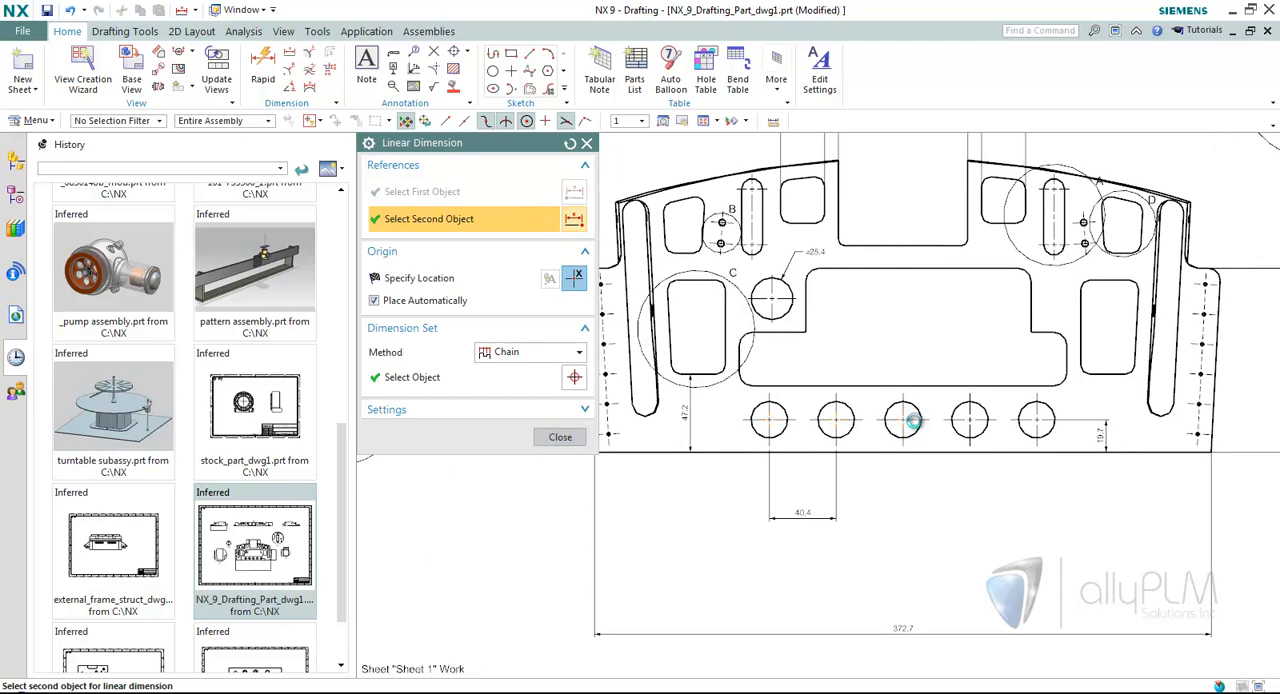
{"action": "left_click", "coordinate": [970, 420]}
{"action": "left_click", "coordinate": [1036, 420]}
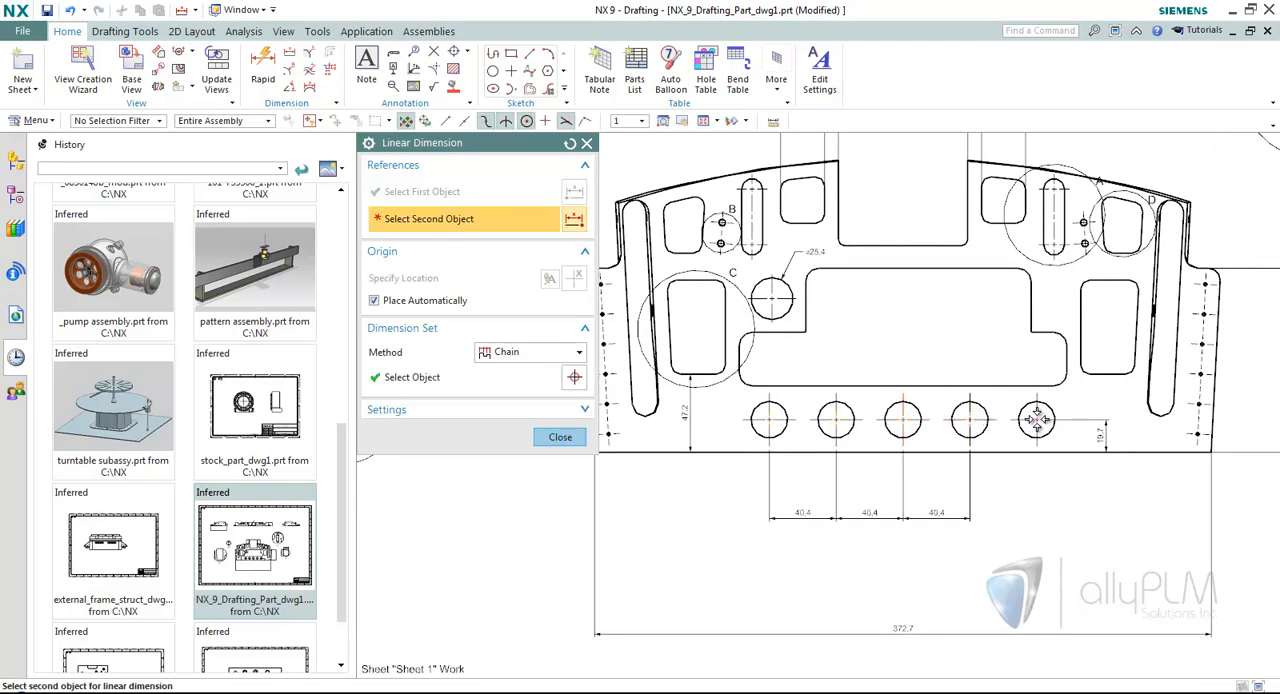
Convert the chain of dimensions between the plate's five lower holes into a baseline set.
{"action": "left_click", "coordinate": [560, 437]}
{"action": "scroll", "coordinate": [910, 425], "scroll_direction": "up", "scroll_amount": 2}
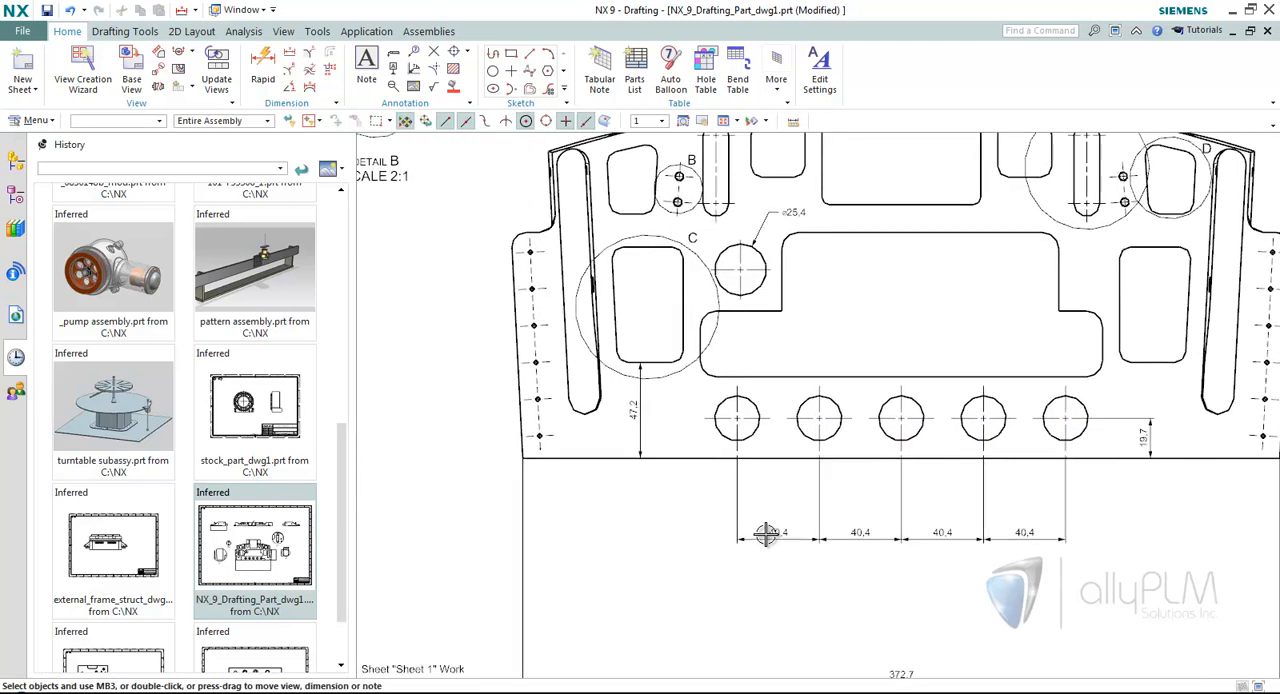
{"action": "double_click", "coordinate": [766, 535]}
{"action": "left_click", "coordinate": [555, 514]}
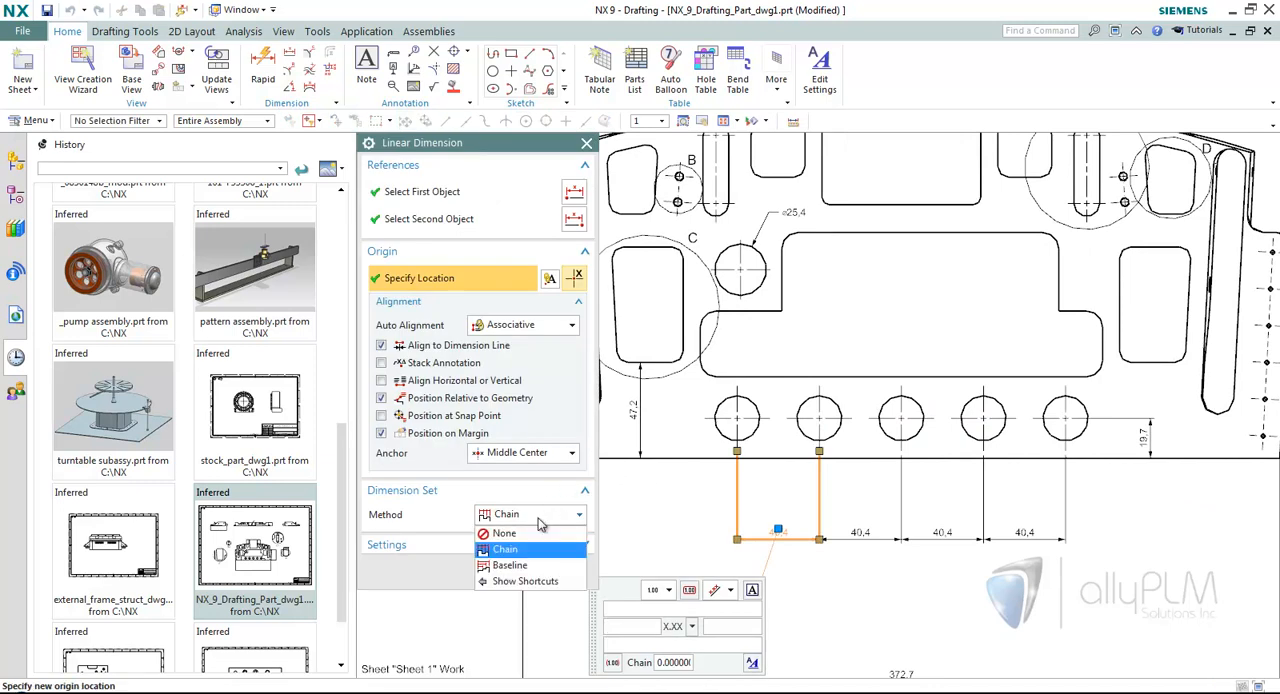
{"action": "left_click", "coordinate": [510, 565]}
{"action": "scroll", "coordinate": [660, 600], "scroll_direction": "down", "scroll_amount": 1}
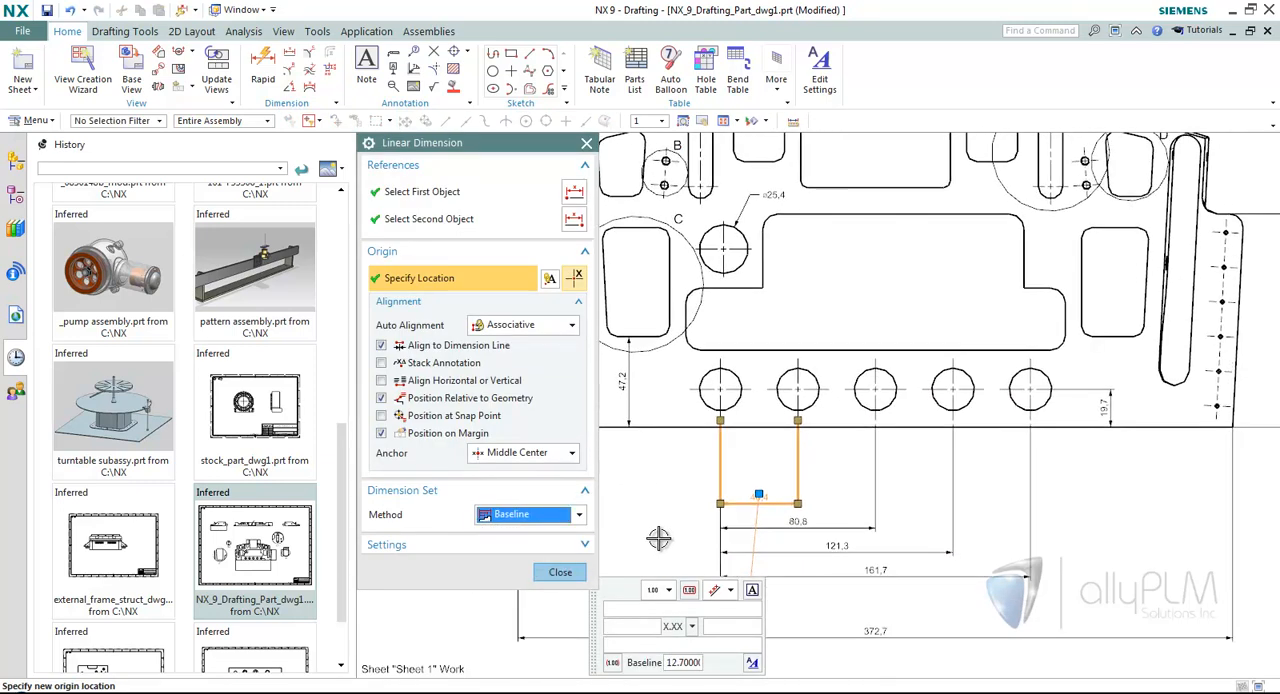
{"action": "left_click", "coordinate": [560, 573]}
{"action": "scroll", "coordinate": [650, 565], "scroll_direction": "up", "scroll_amount": 2}
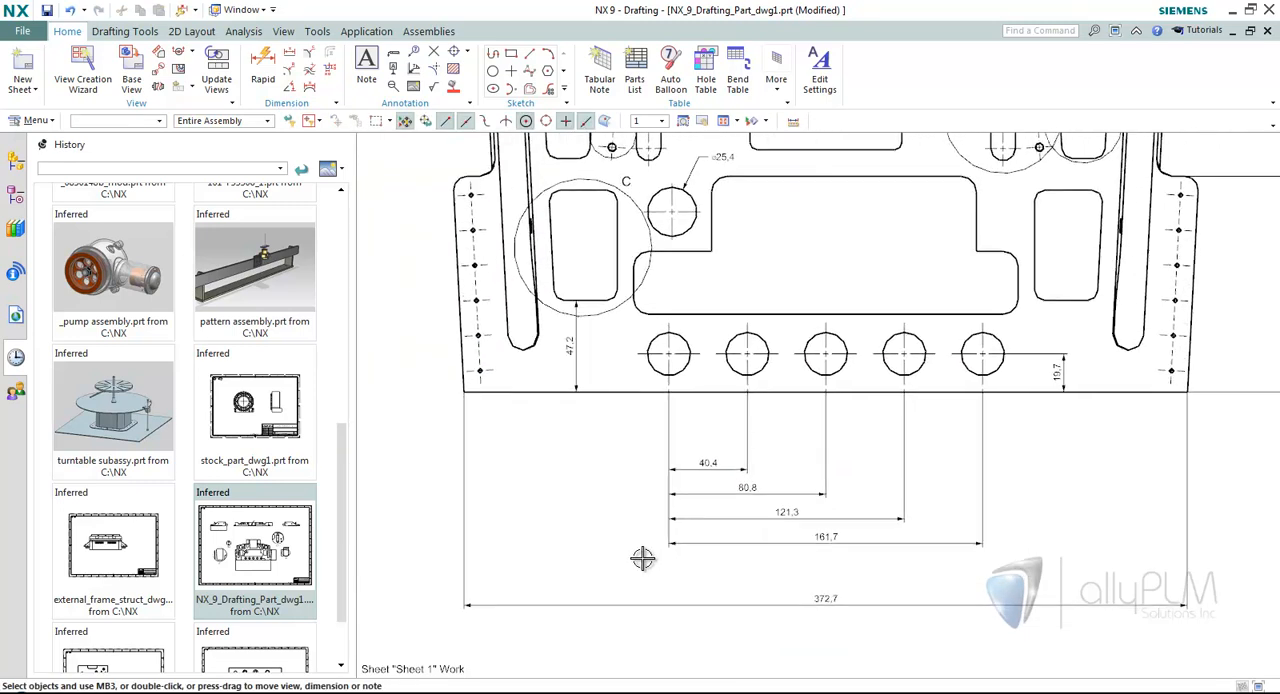
Start a rapid dimension between the lowest and uppermost small holes along the plate's right edge.
{"action": "mouse_move", "coordinate": [609, 458]}
{"action": "left_mouse_down"}
{"action": "mouse_move", "coordinate": [609, 417]}
{"action": "mouse_move", "coordinate": [609, 474]}
{"action": "left_mouse_up"}
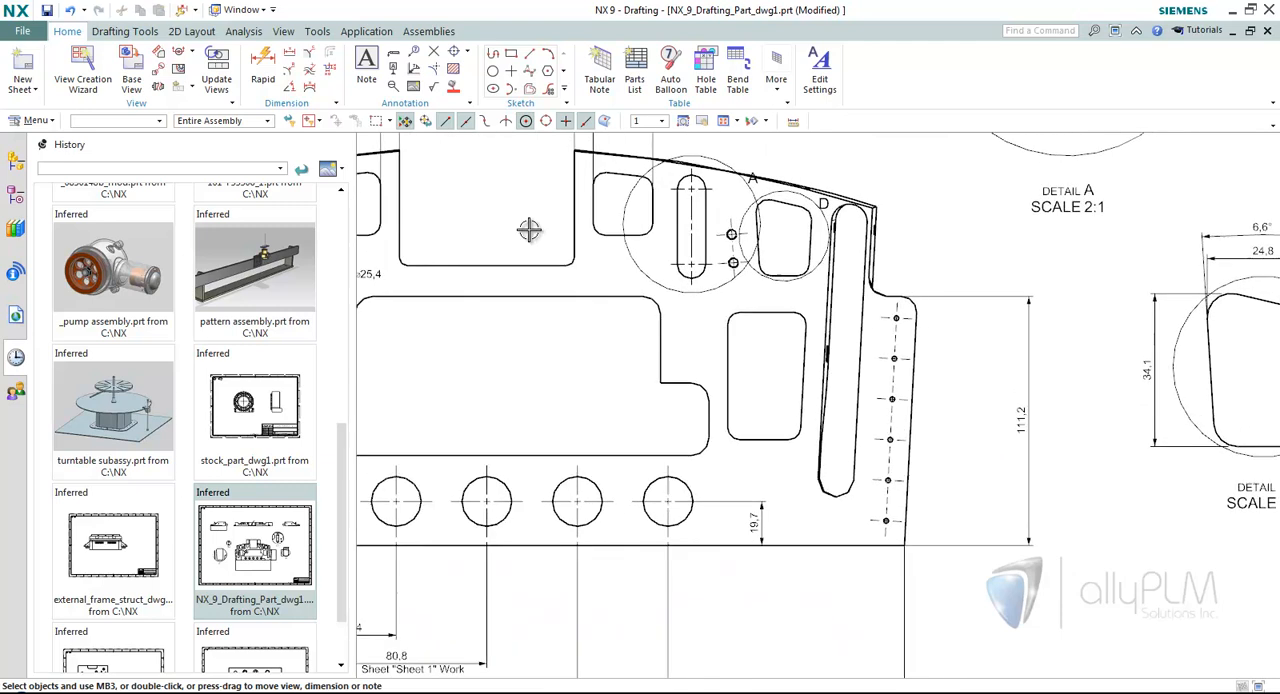
{"action": "left_click", "coordinate": [263, 70]}
{"action": "scroll", "coordinate": [985, 471], "scroll_direction": "up", "scroll_amount": 3}
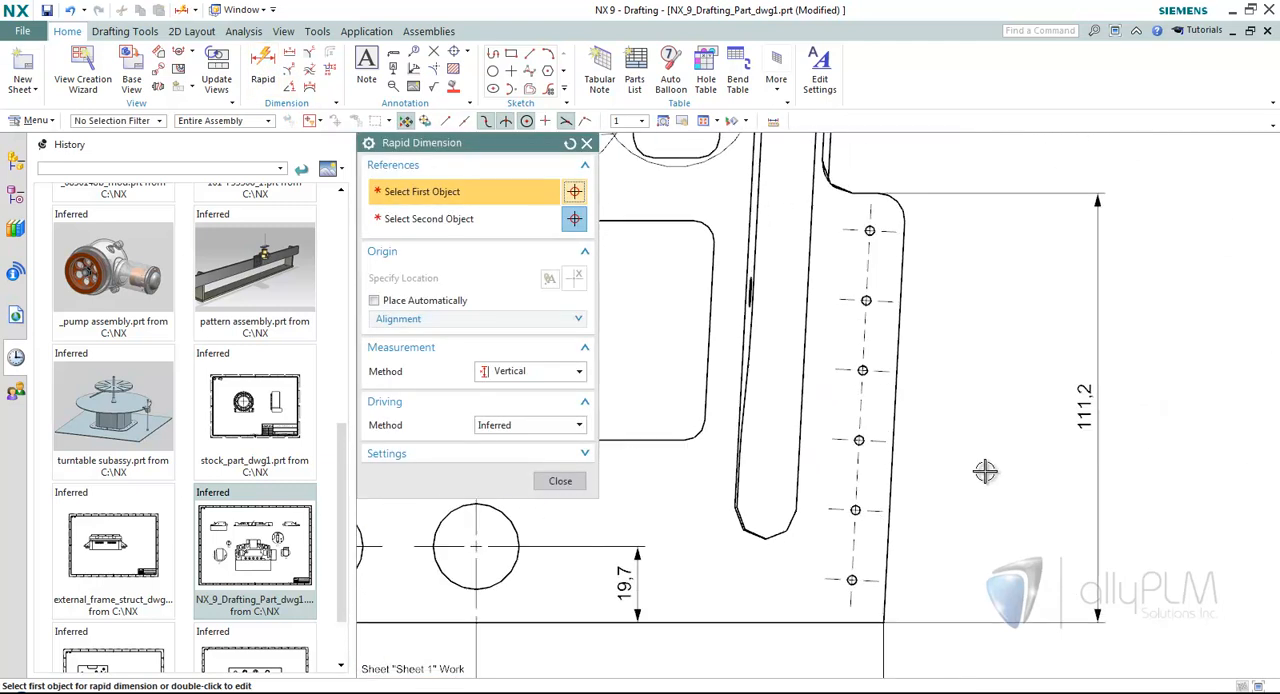
{"action": "scroll", "coordinate": [985, 471], "scroll_direction": "up", "scroll_amount": 2}
{"action": "left_click", "coordinate": [803, 603]}
{"action": "scroll", "coordinate": [869, 315], "scroll_direction": "up", "scroll_amount": 1}
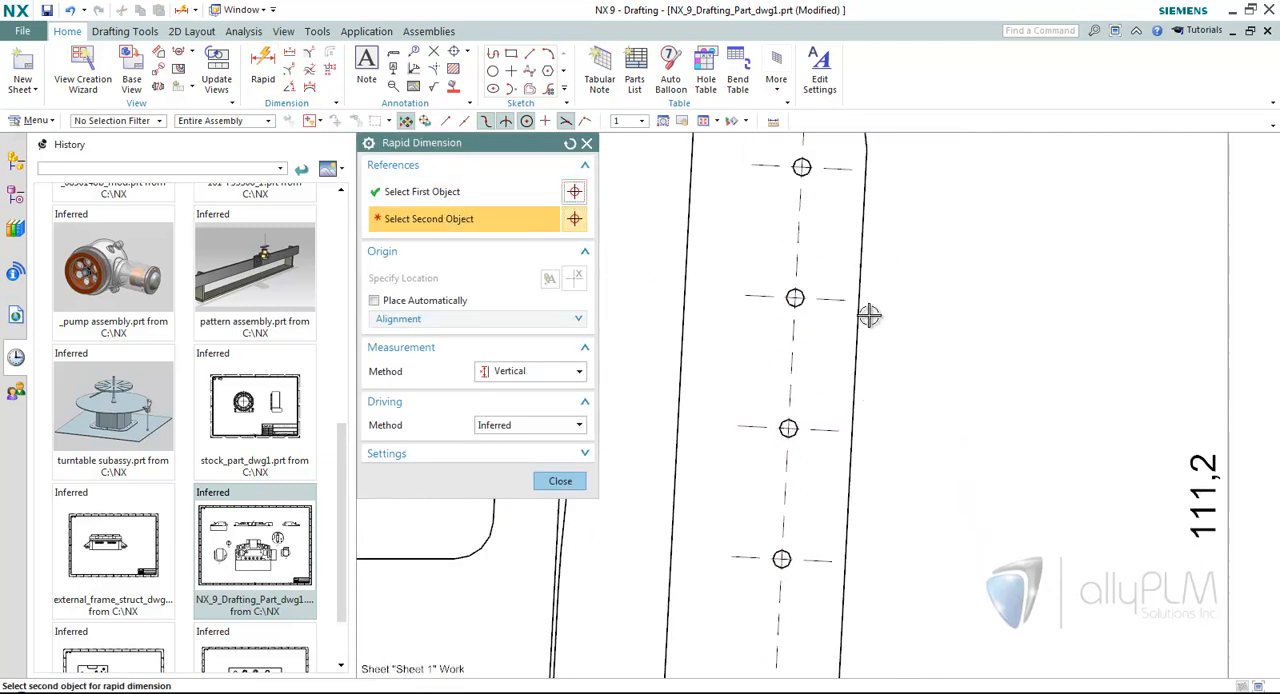
{"action": "left_click", "coordinate": [796, 291]}
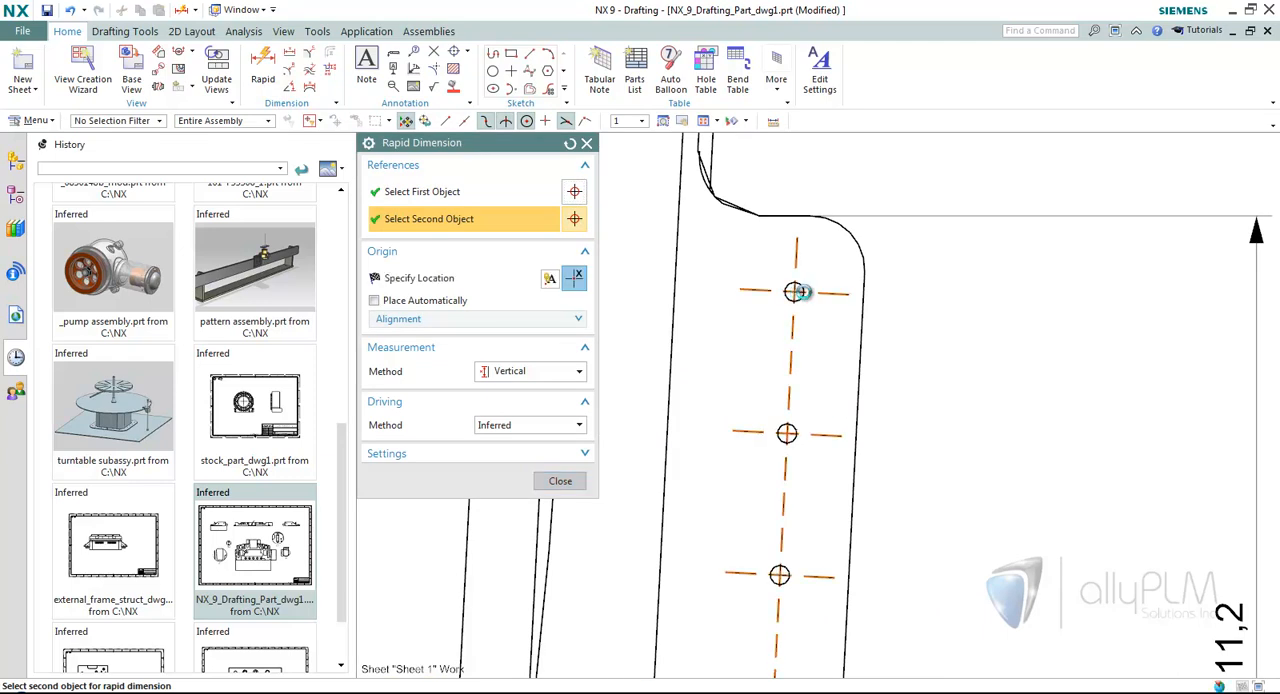
{"action": "scroll", "coordinate": [900, 383], "scroll_direction": "down", "scroll_amount": 2}
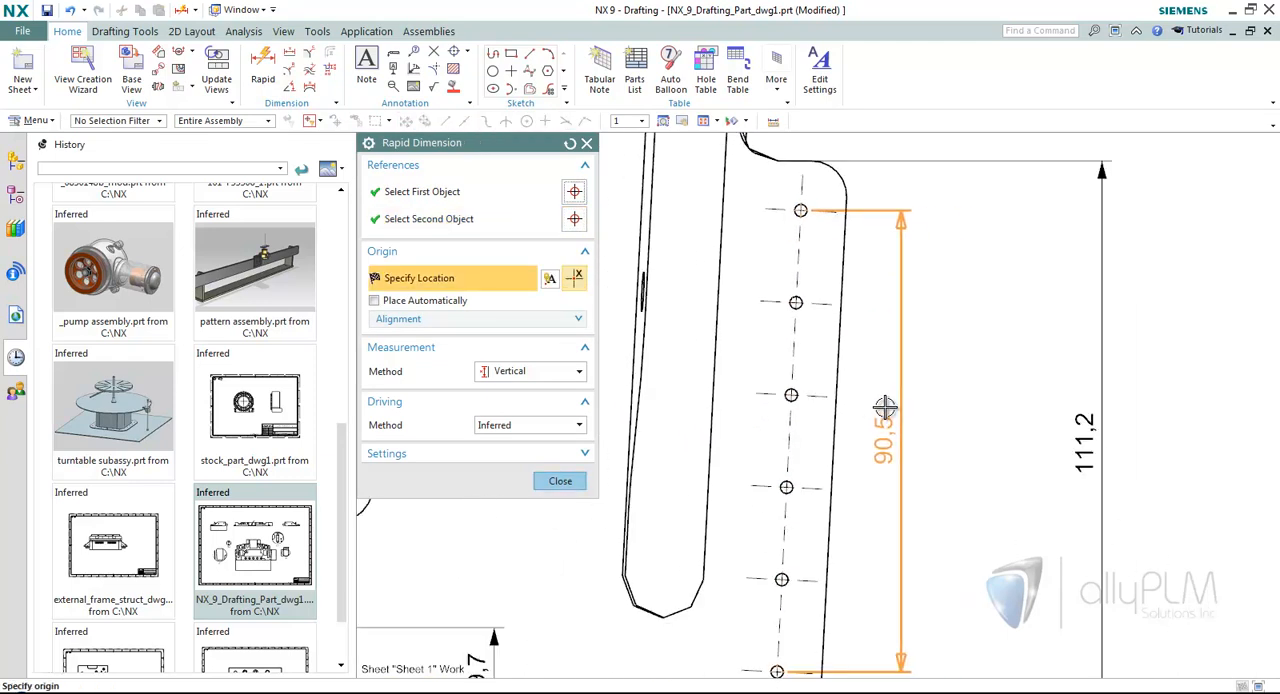
Try the Inferred measurement method, switch to Perpendicular, and place the small-hole dimension between the hole column and the 111.2 dimension.
{"action": "left_click", "coordinate": [538, 376]}
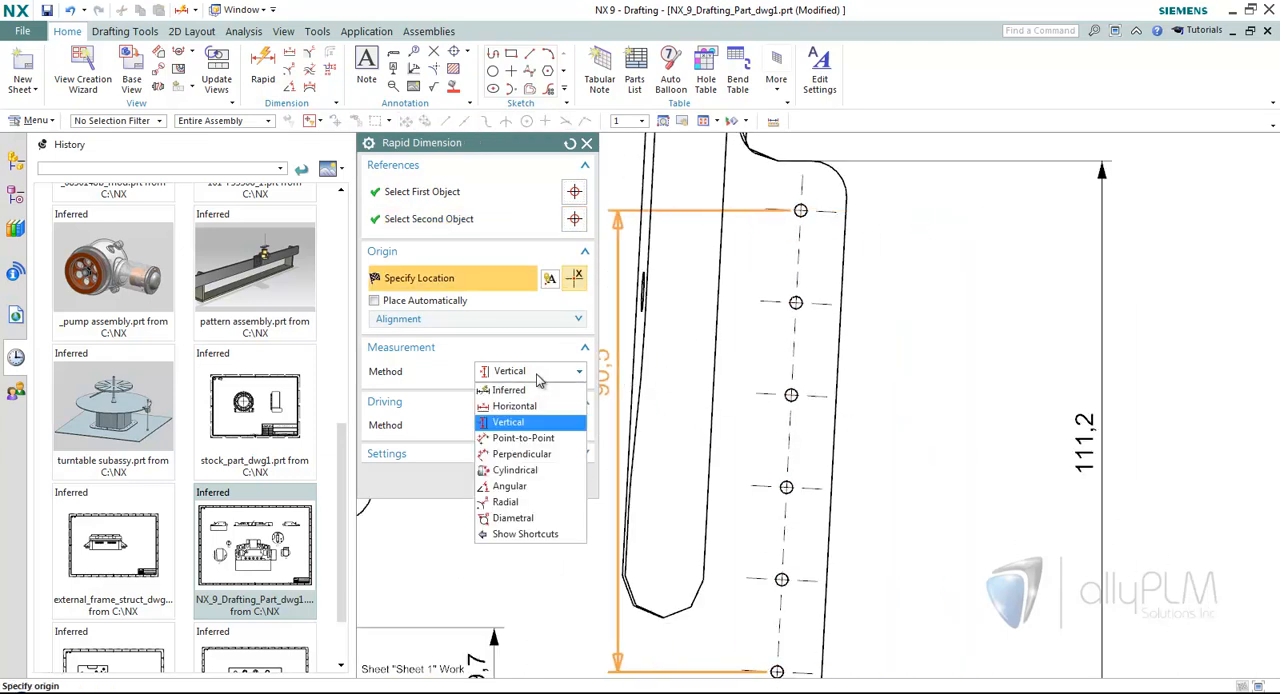
{"action": "left_click", "coordinate": [509, 390]}
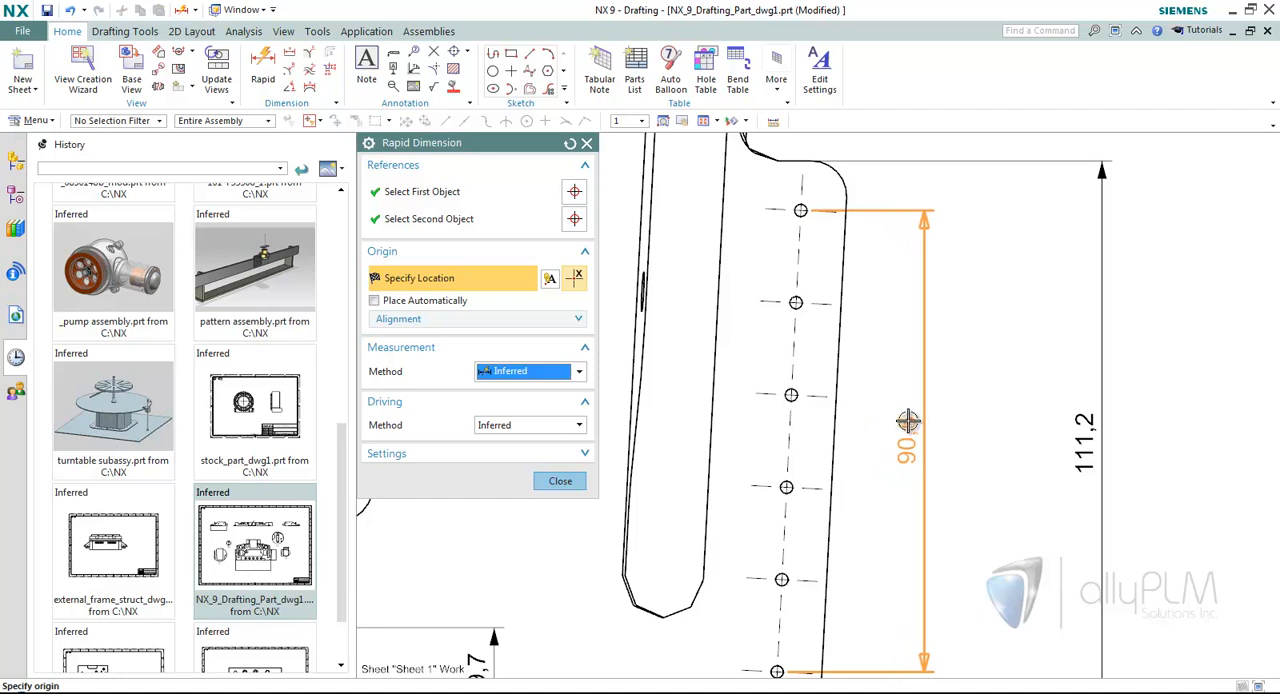
{"action": "mouse_move", "coordinate": [907, 421]}
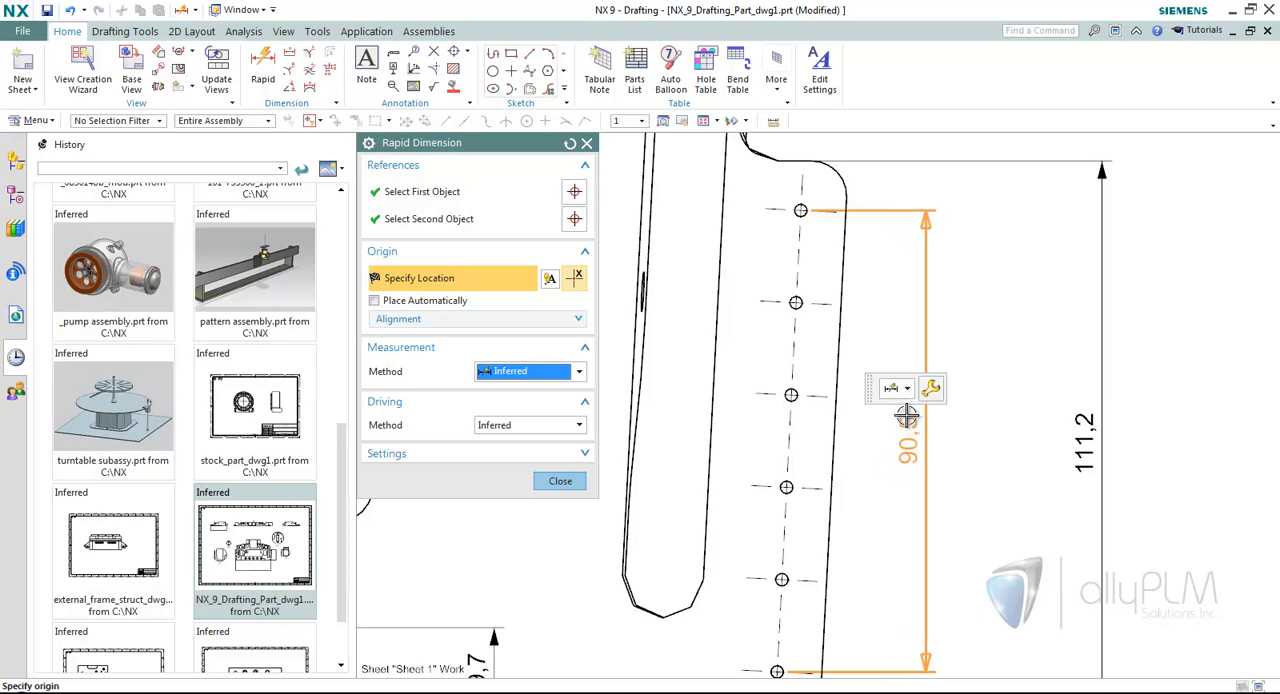
{"action": "left_click", "coordinate": [906, 390]}
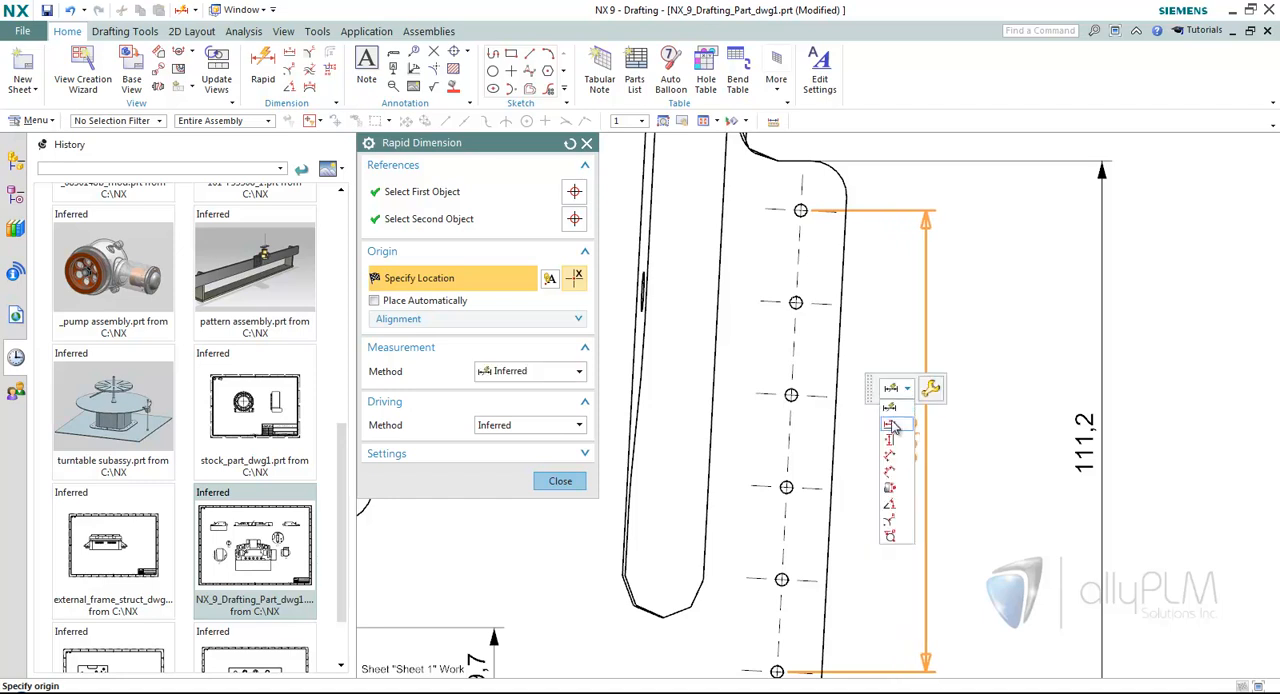
{"action": "left_click", "coordinate": [890, 473]}
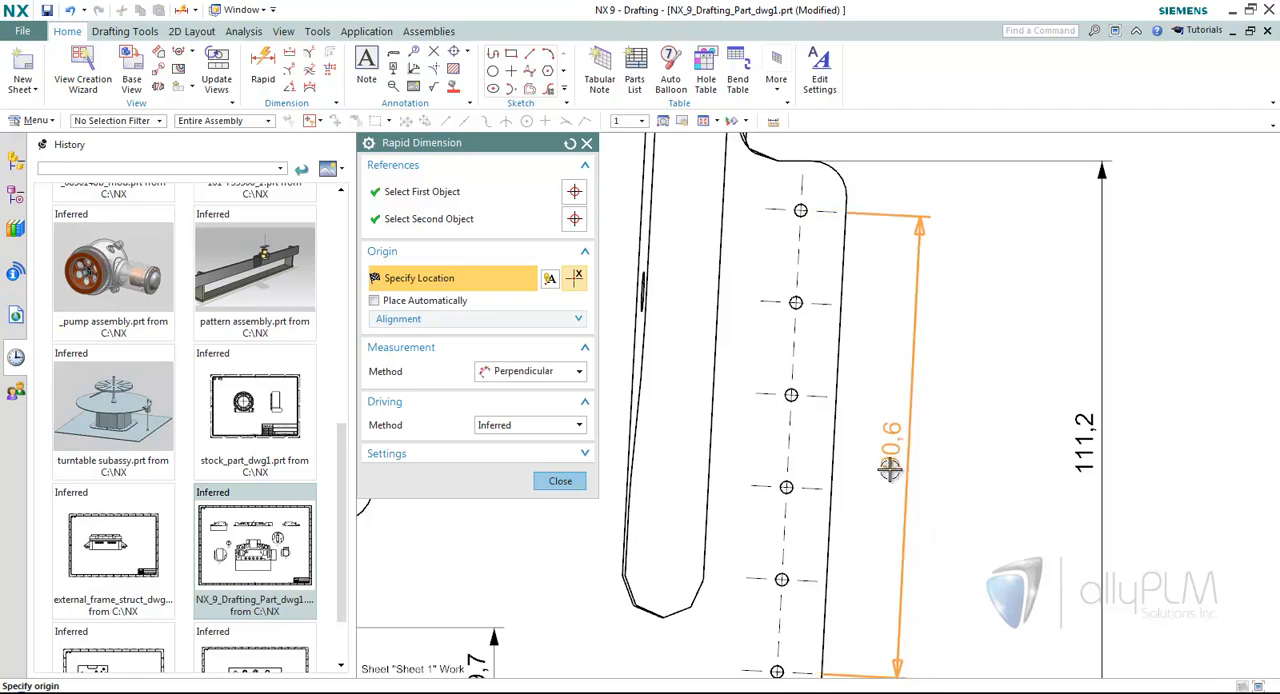
{"action": "left_click", "coordinate": [888, 515]}
{"action": "left_click", "coordinate": [890, 515]}
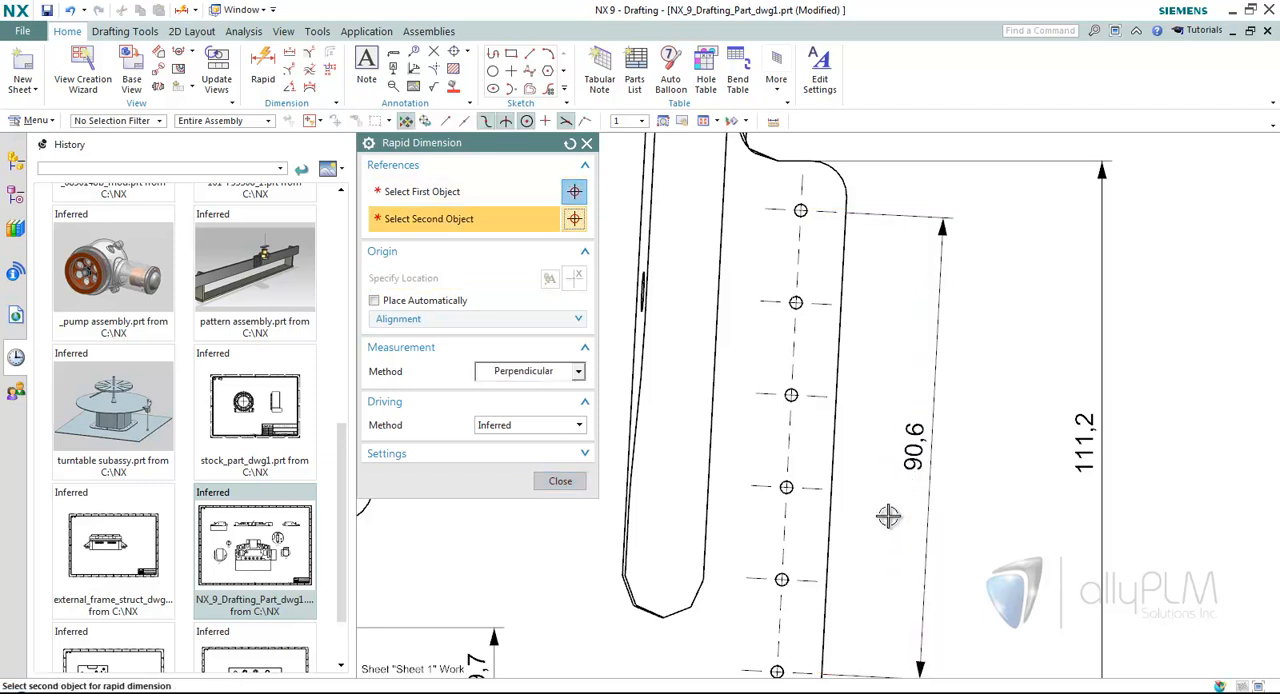
{"action": "left_click", "coordinate": [560, 481]}
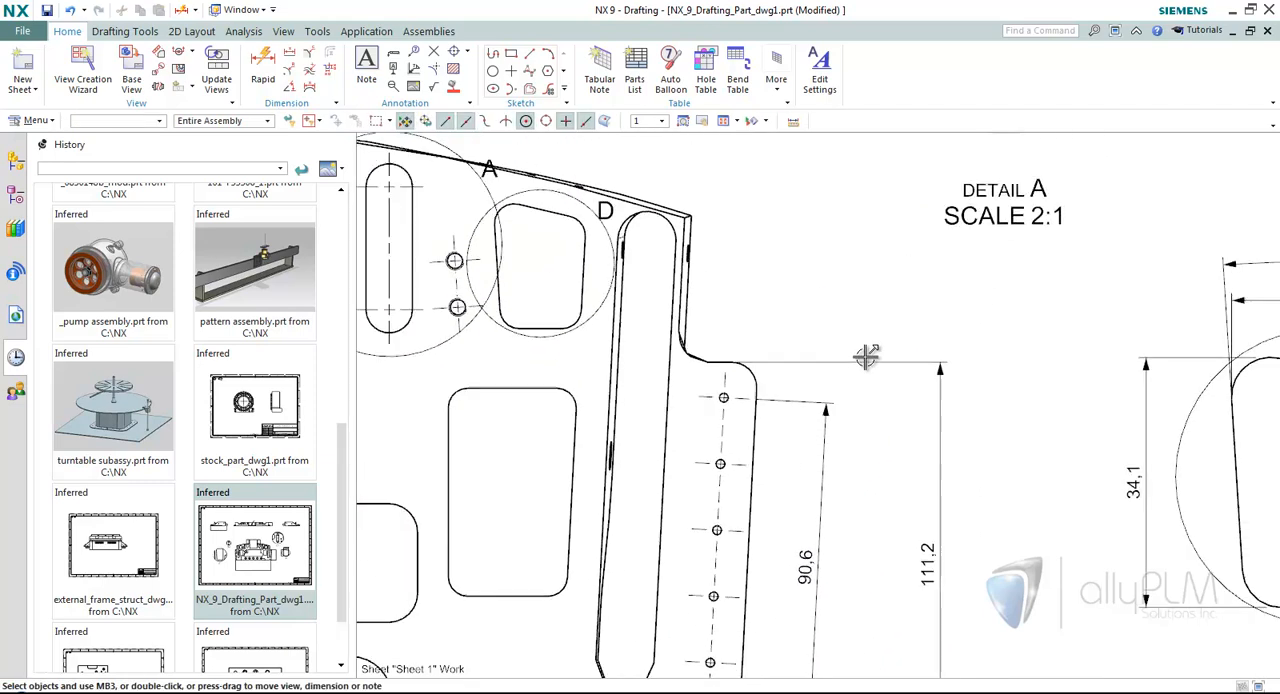
Add a rapid dimension with the Perpendicular method between the two end centers of the slot in detail A.
{"action": "left_click", "coordinate": [262, 72]}
{"action": "scroll", "coordinate": [821, 341], "scroll_direction": "up", "scroll_amount": 5}
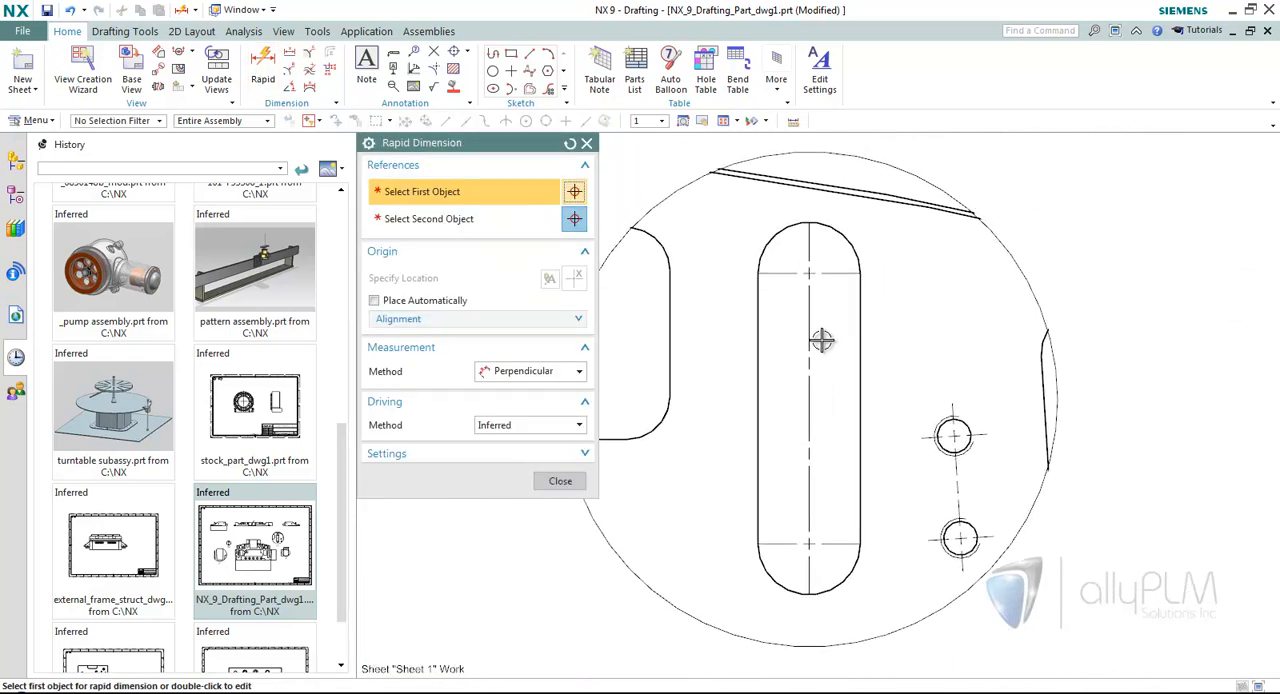
{"action": "left_click", "coordinate": [810, 273]}
{"action": "left_click", "coordinate": [810, 542]}
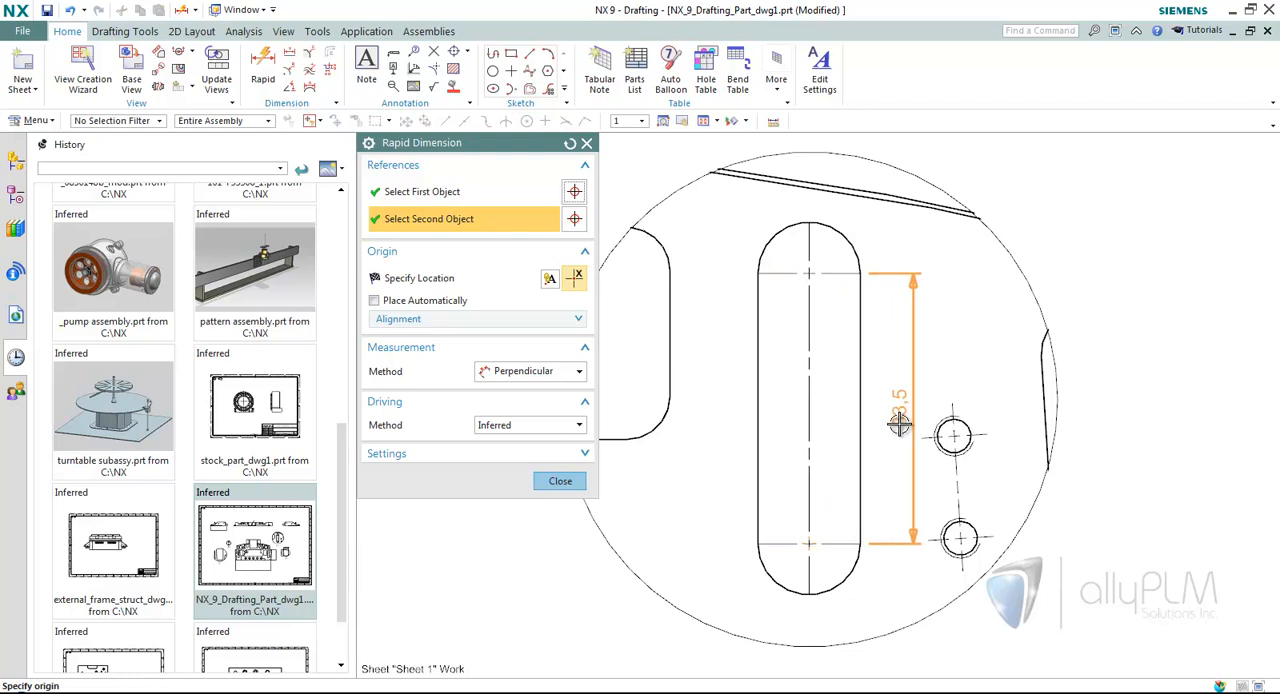
{"action": "mouse_move", "coordinate": [907, 399]}
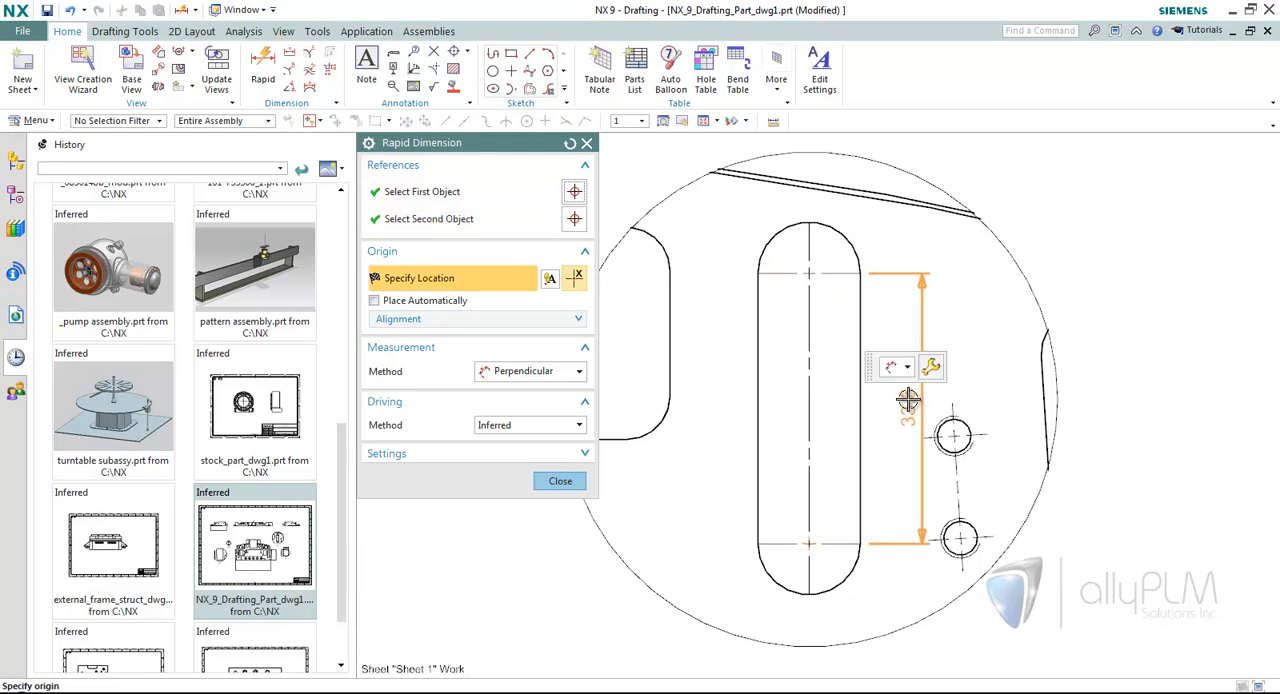
{"action": "left_click", "coordinate": [902, 401]}
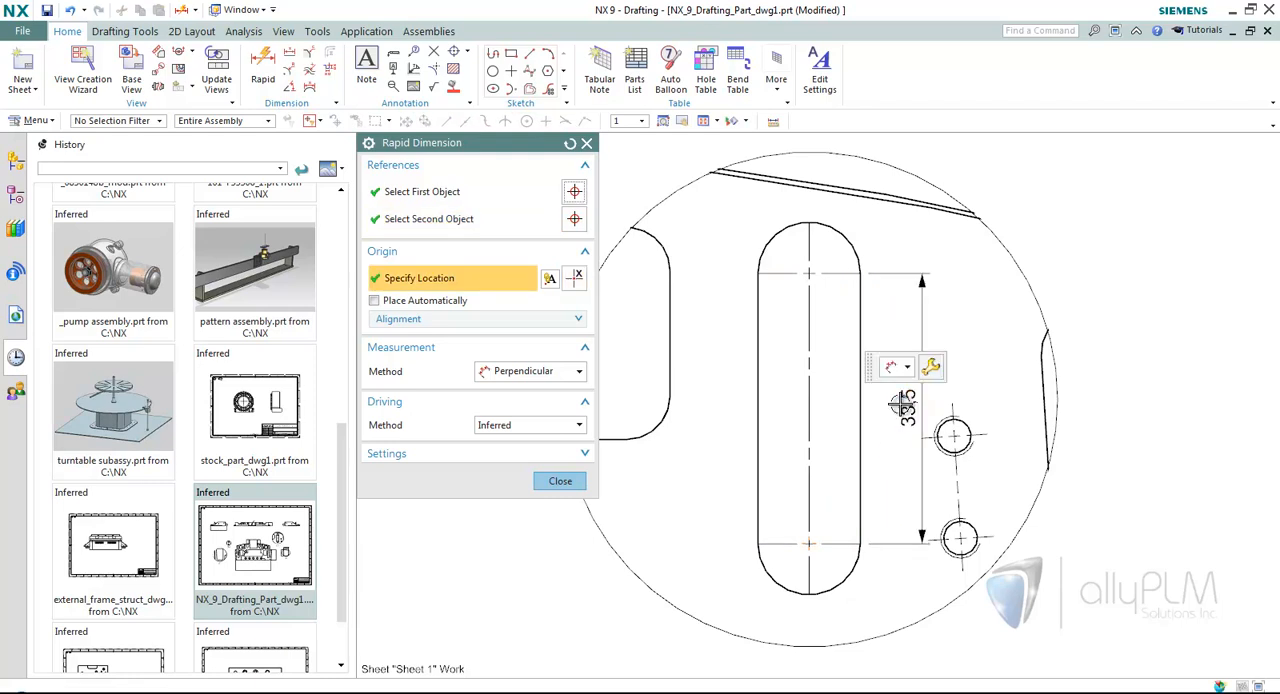
{"action": "left_click", "coordinate": [560, 482]}
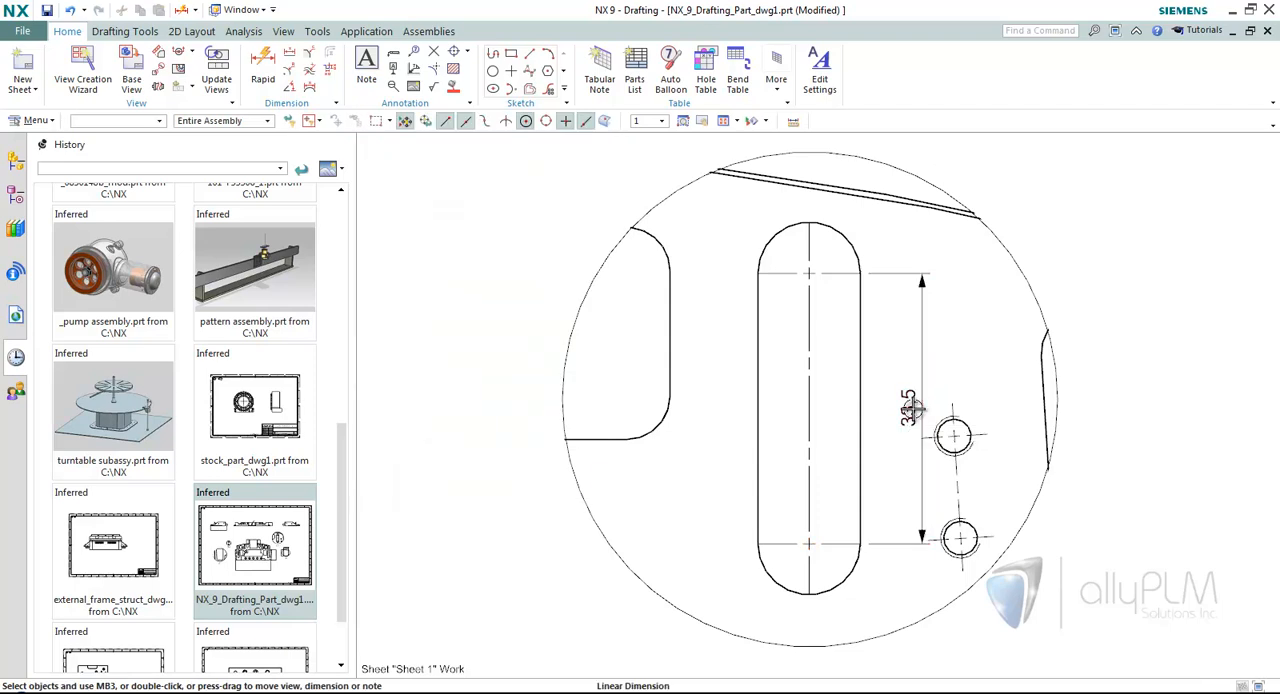
Check the edit options of the slot's perpendicular dimension and delete that dimension.
{"action": "double_click", "coordinate": [903, 408]}
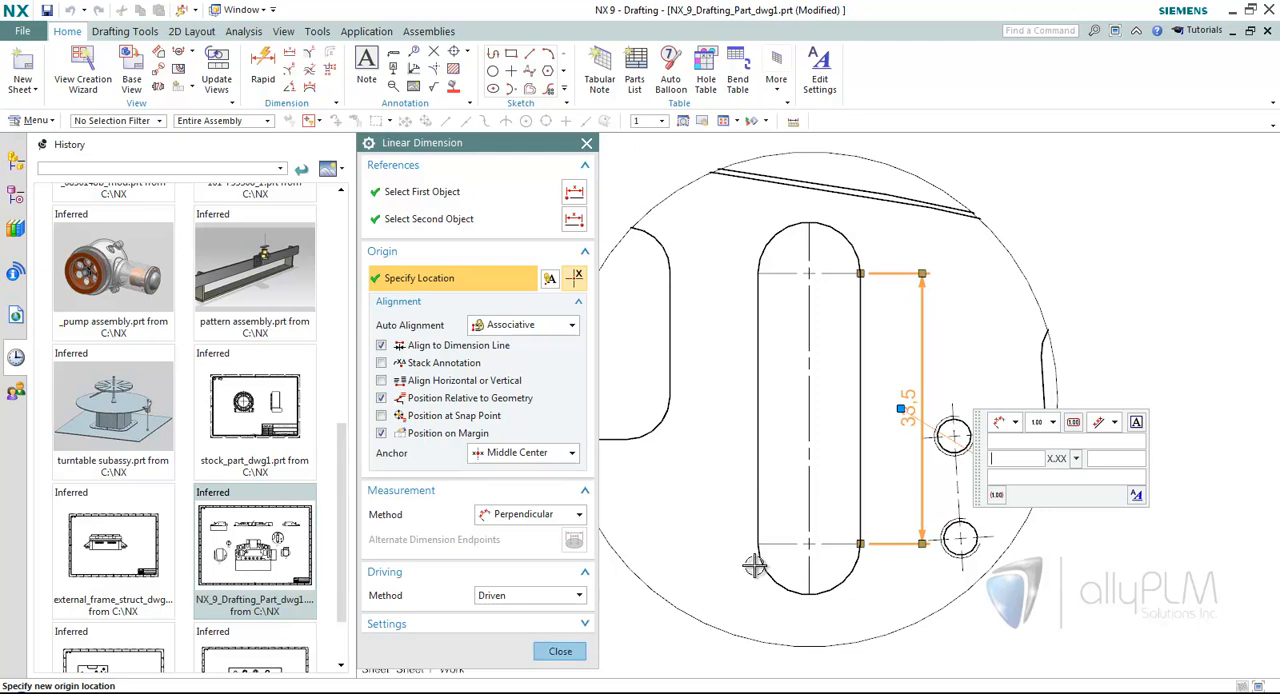
{"action": "left_click", "coordinate": [561, 651]}
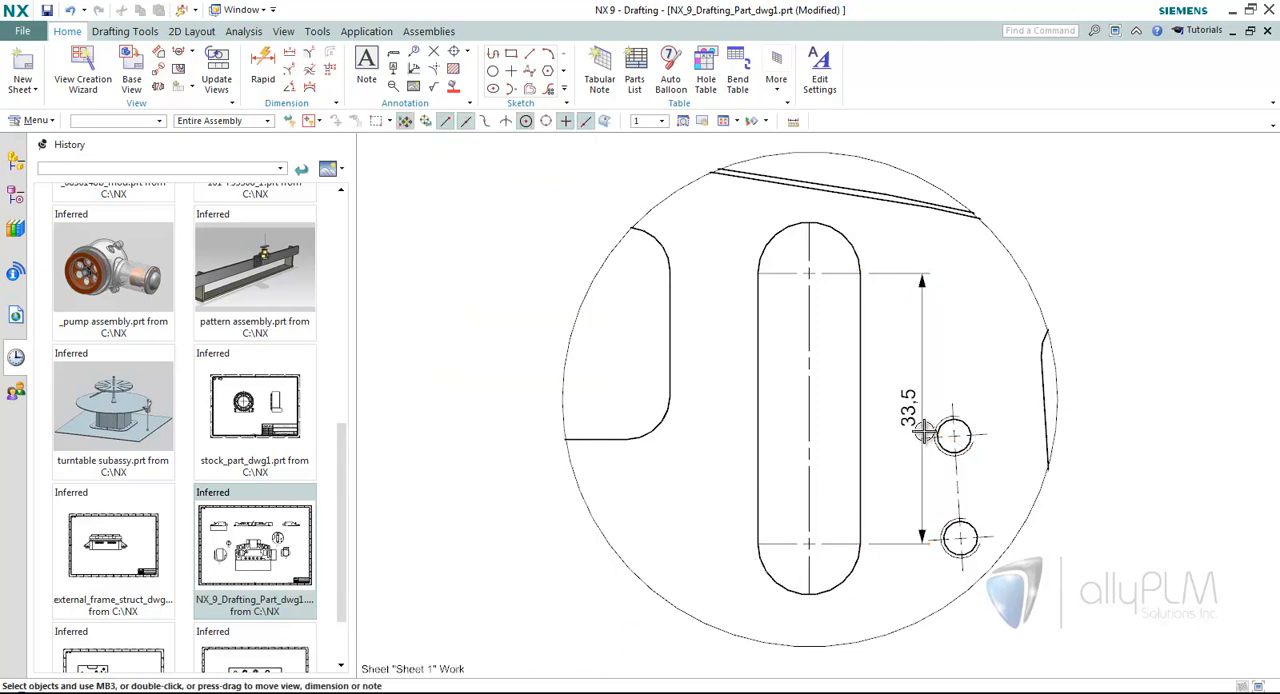
{"action": "left_click", "coordinate": [922, 415]}
{"action": "left_click", "coordinate": [1023, 382]}
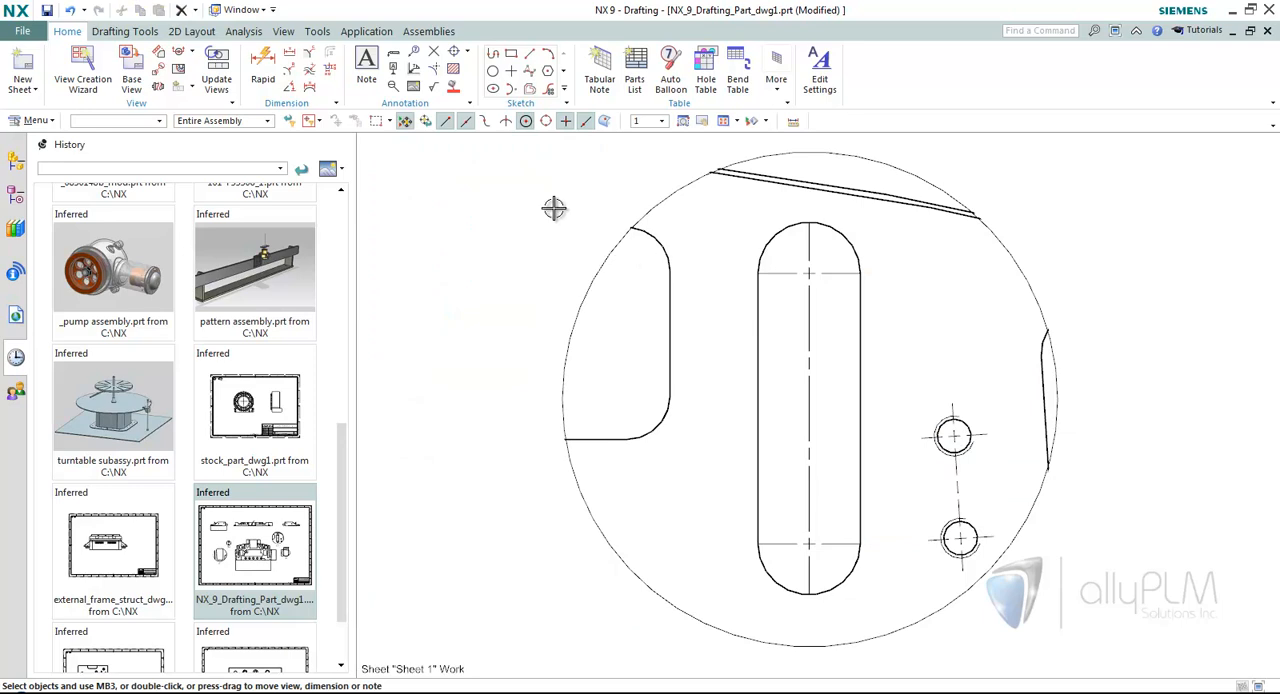
Add a rapid dimension with the Vertical method between the slot's two end centers and place it beside the slot.
{"action": "left_click", "coordinate": [263, 62]}
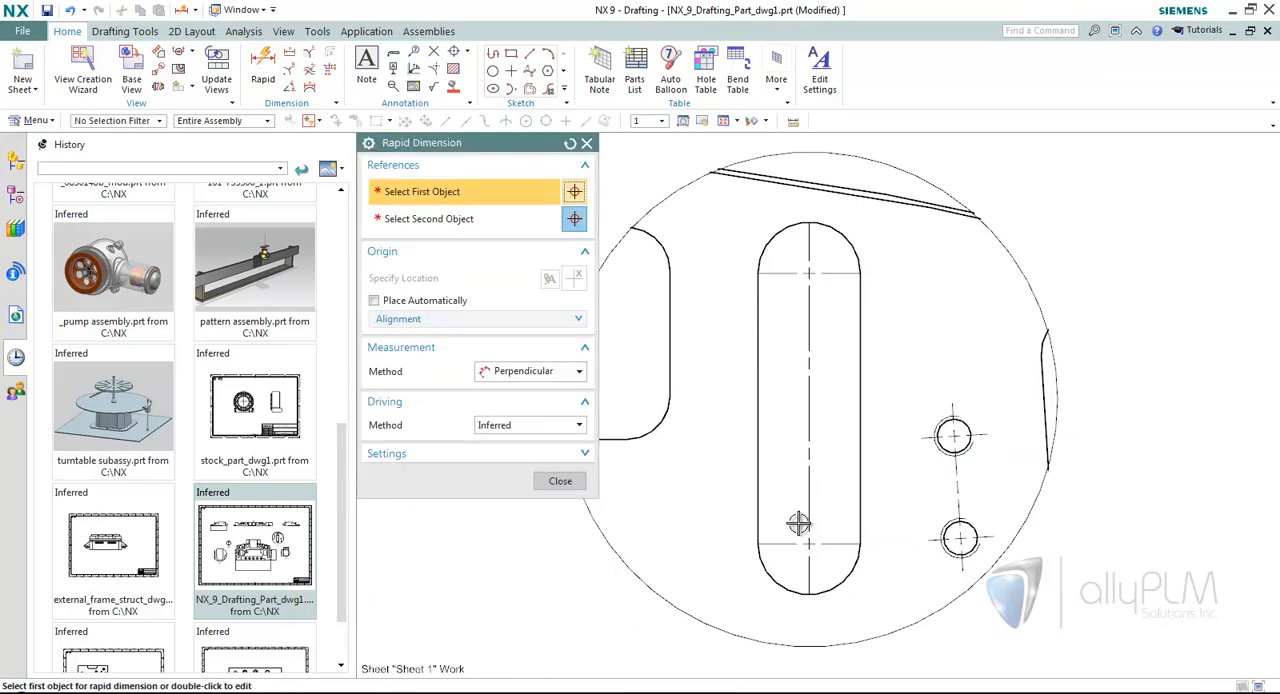
{"action": "left_click", "coordinate": [815, 523]}
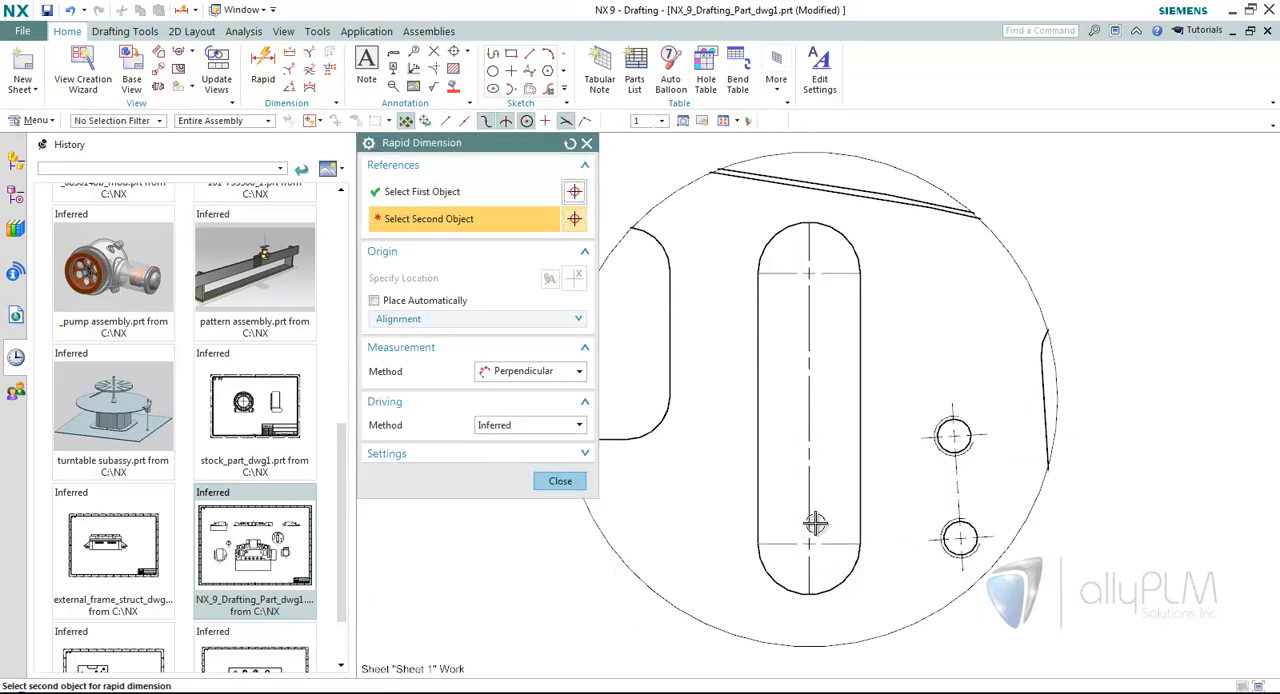
{"action": "left_click", "coordinate": [808, 271]}
{"action": "left_click", "coordinate": [530, 371]}
{"action": "left_click", "coordinate": [528, 390]}
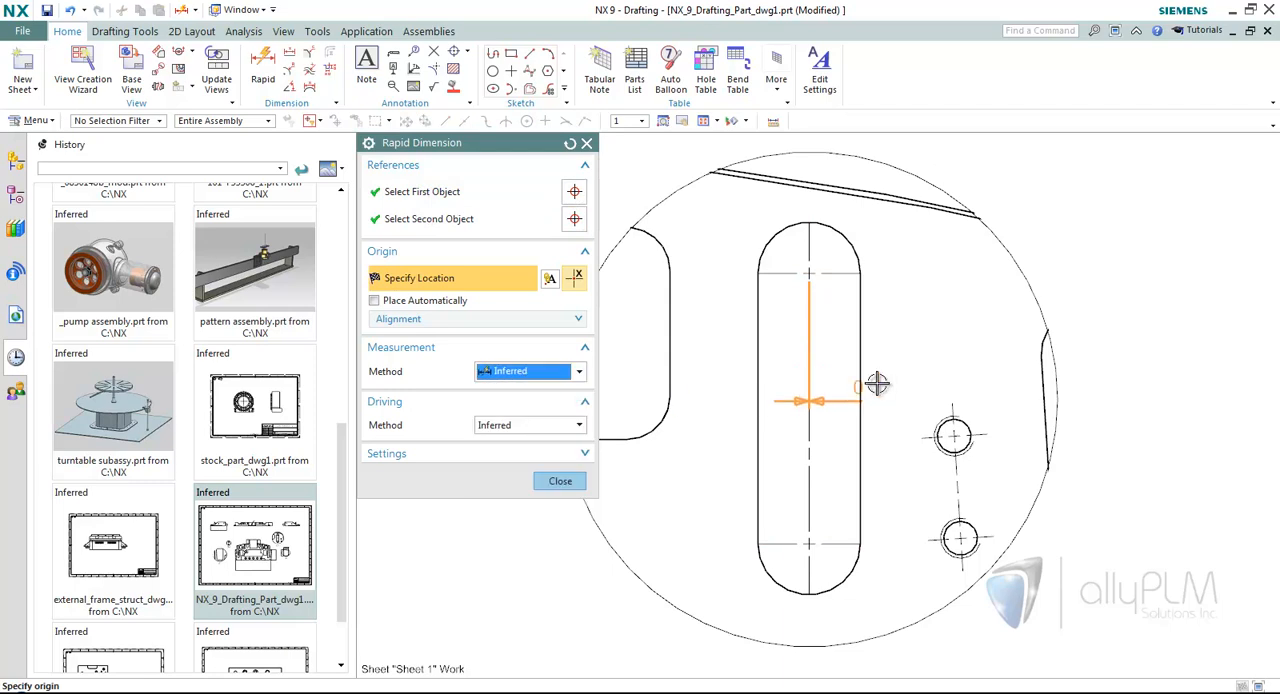
{"action": "left_click", "coordinate": [530, 371]}
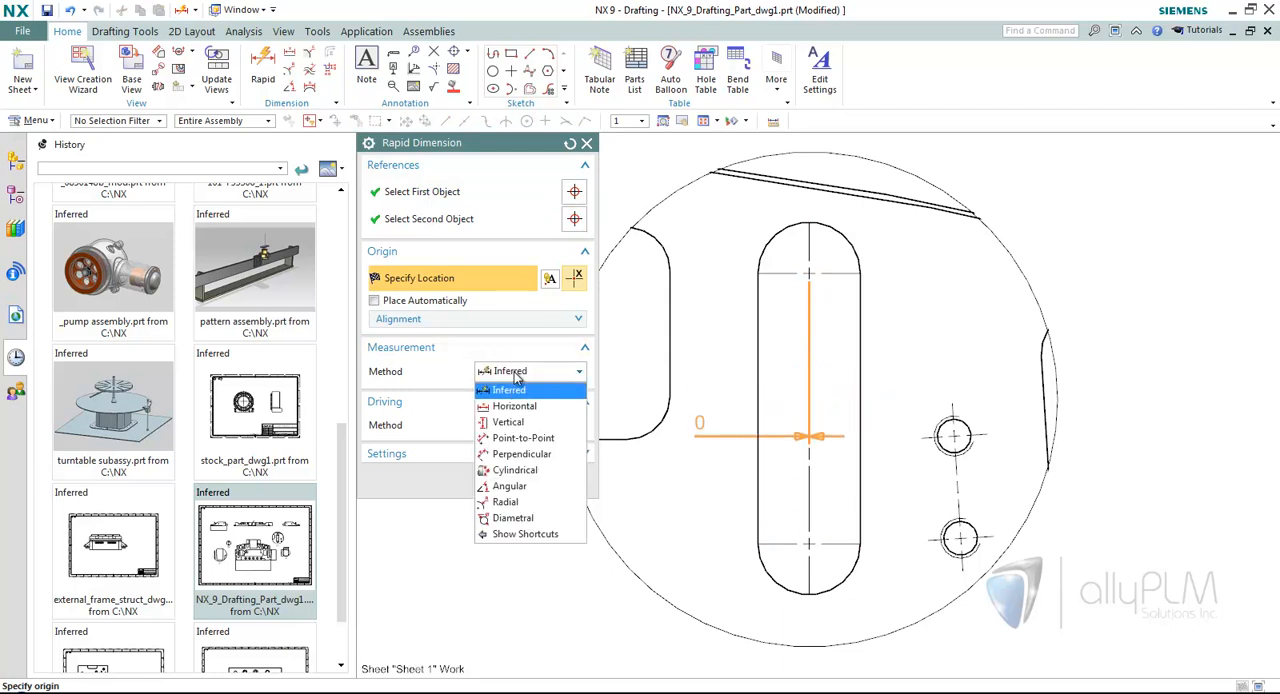
{"action": "left_click", "coordinate": [520, 421]}
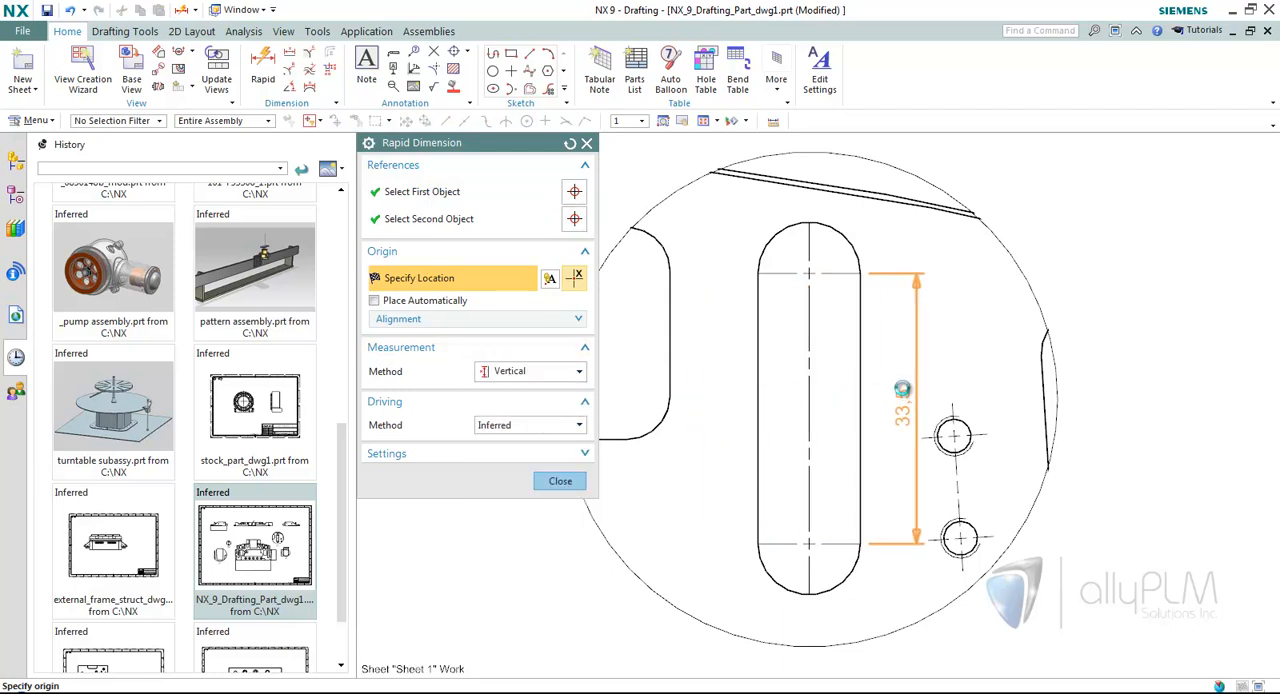
{"action": "left_click", "coordinate": [893, 425]}
{"action": "left_click", "coordinate": [560, 481]}
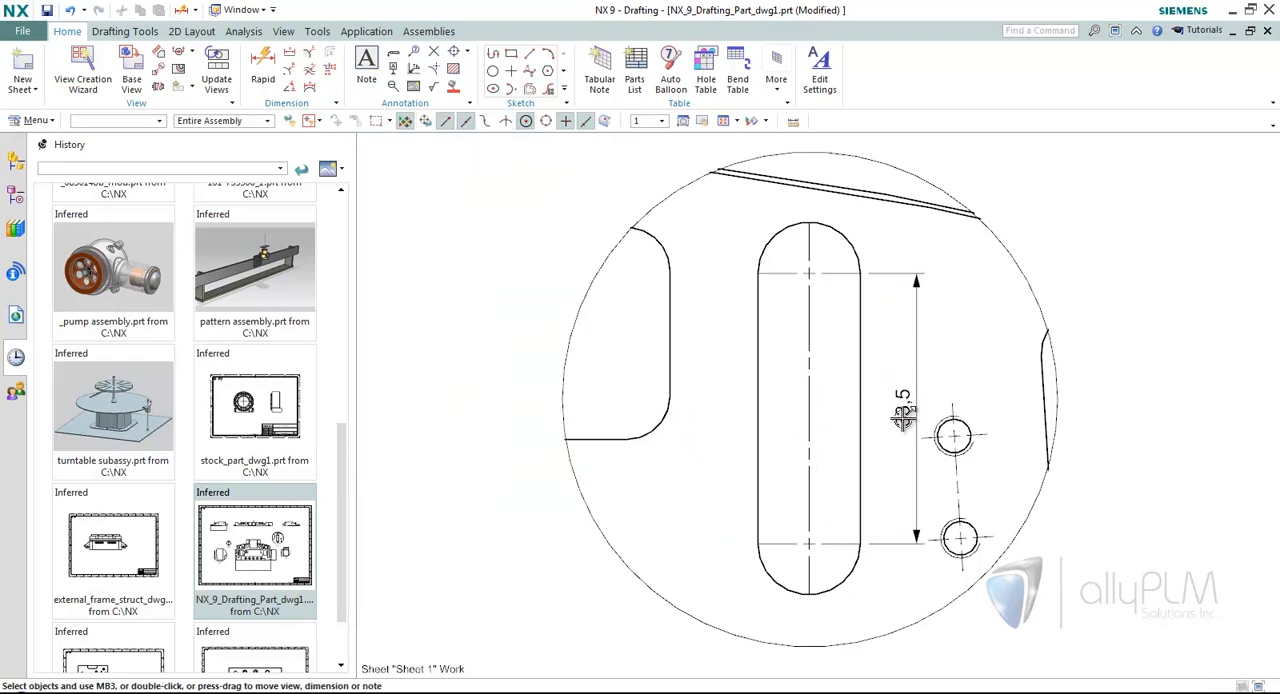
Switch the slot's vertical dimension in detail A to its alternate endpoints and set its text orientation to Horizontal Text.
{"action": "double_click", "coordinate": [902, 415]}
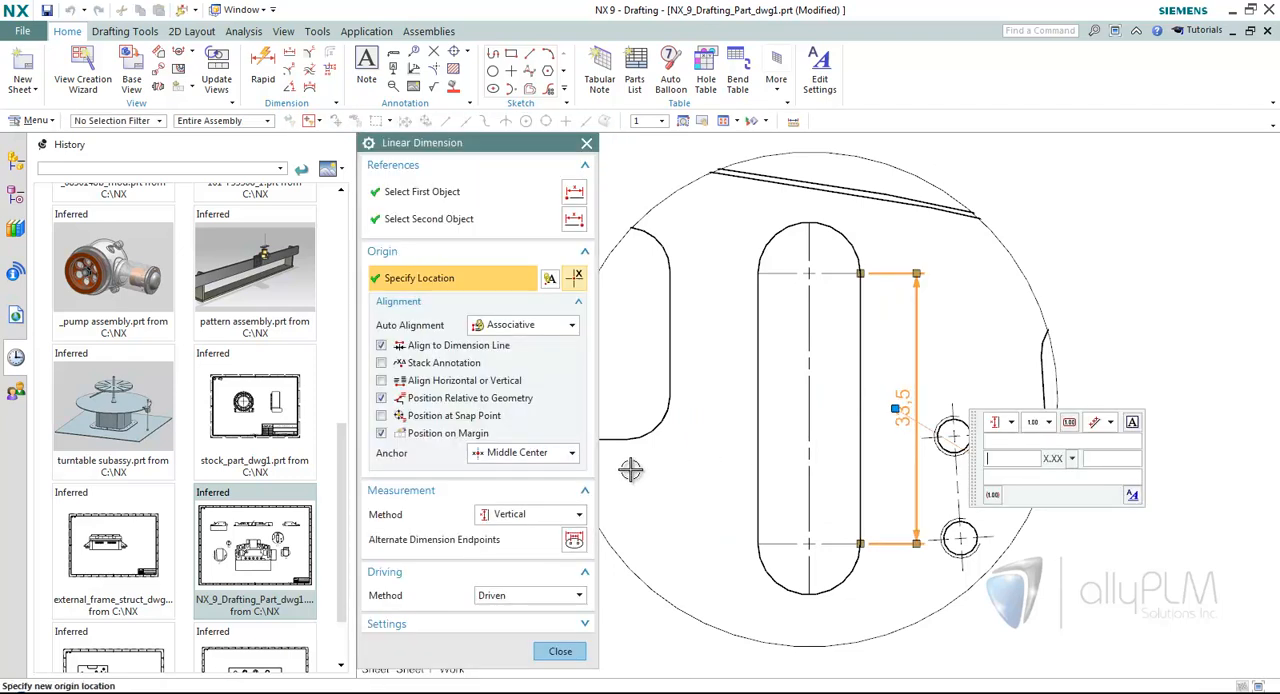
{"action": "left_click", "coordinate": [574, 541]}
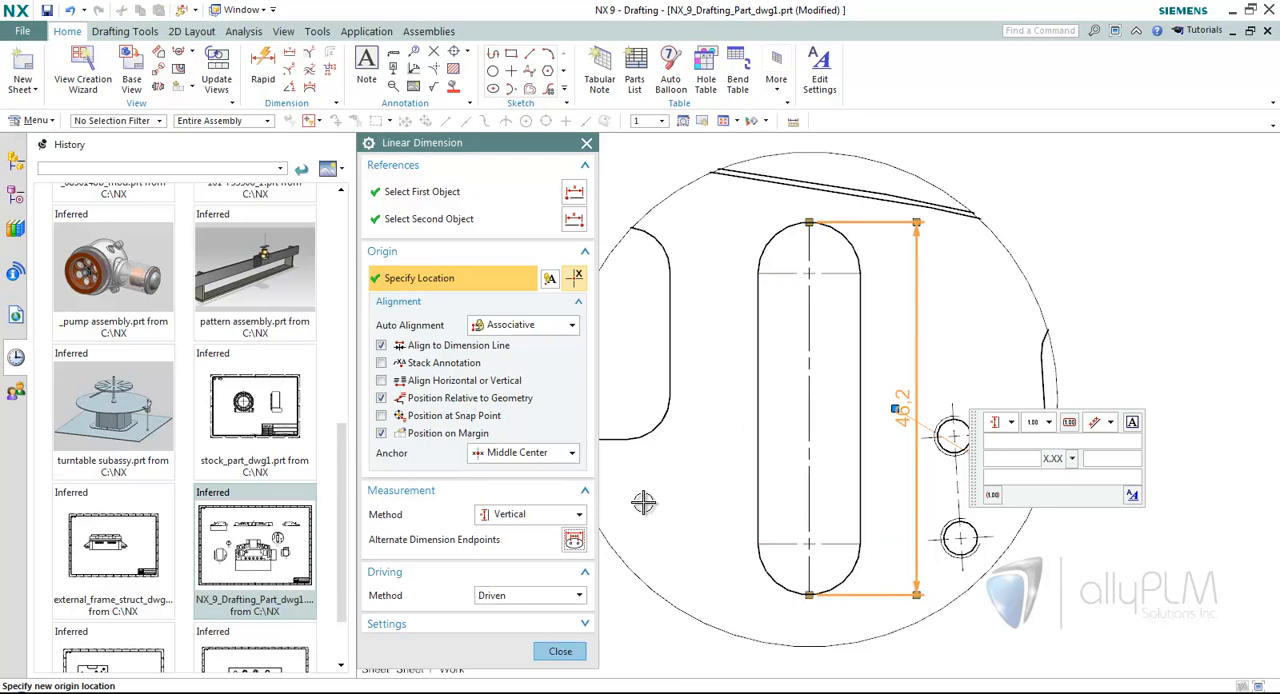
{"action": "scroll", "coordinate": [706, 488], "scroll_direction": "up", "scroll_amount": 2}
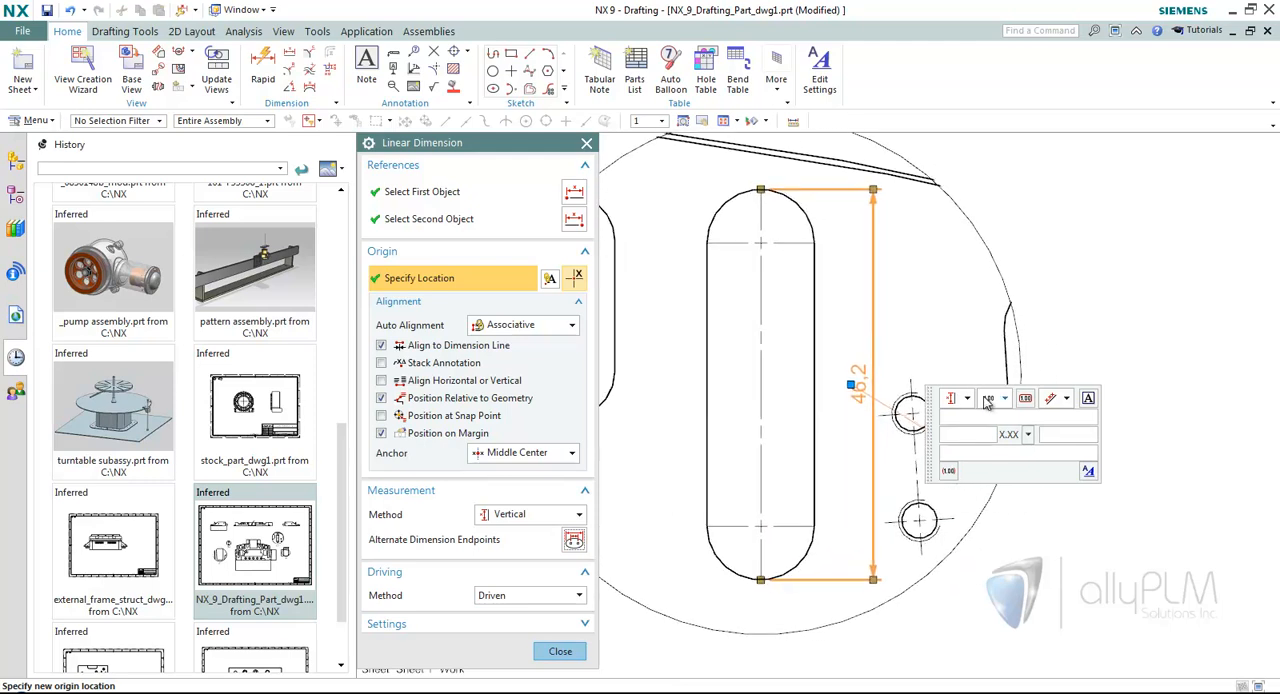
{"action": "left_click", "coordinate": [1067, 399]}
{"action": "left_click", "coordinate": [1058, 421]}
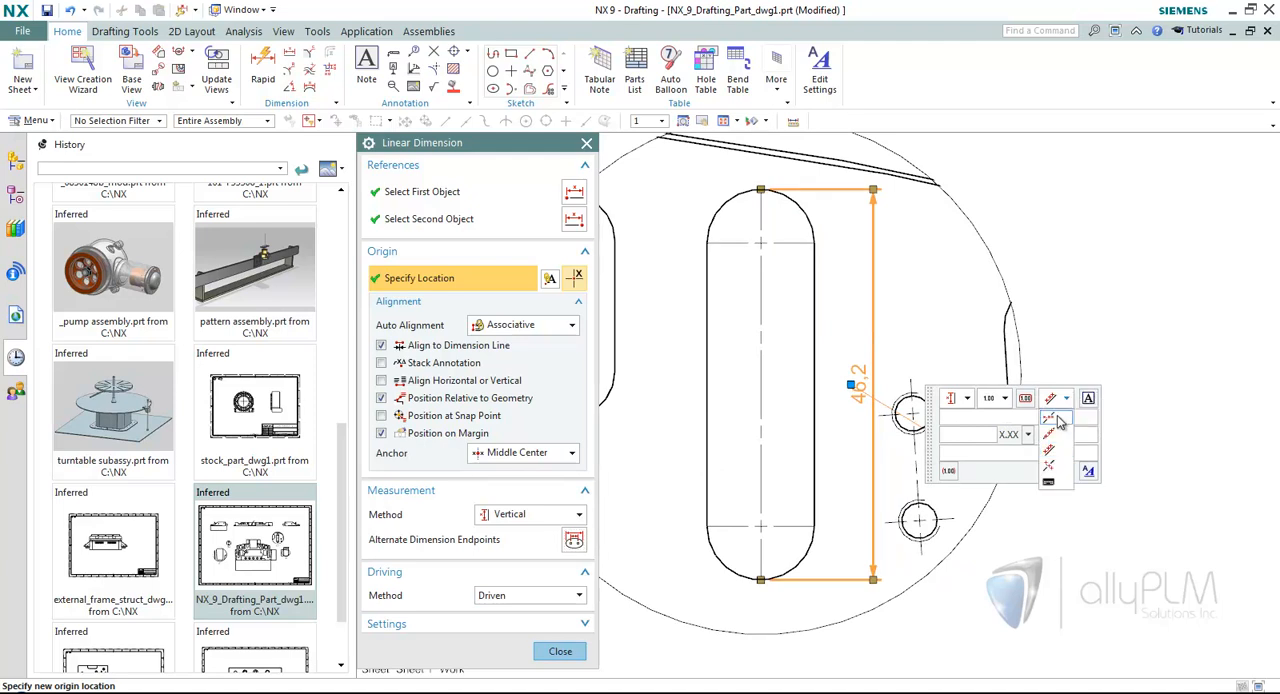
{"action": "left_click", "coordinate": [1073, 393]}
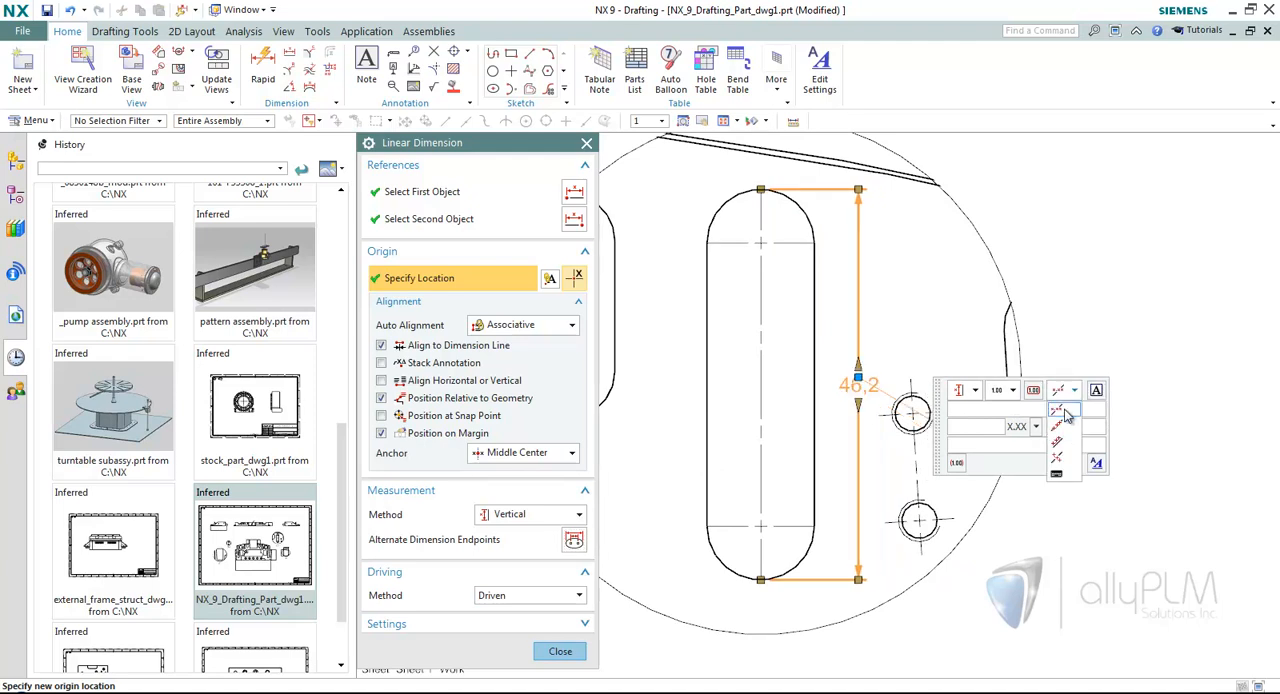
{"action": "left_click", "coordinate": [1066, 415]}
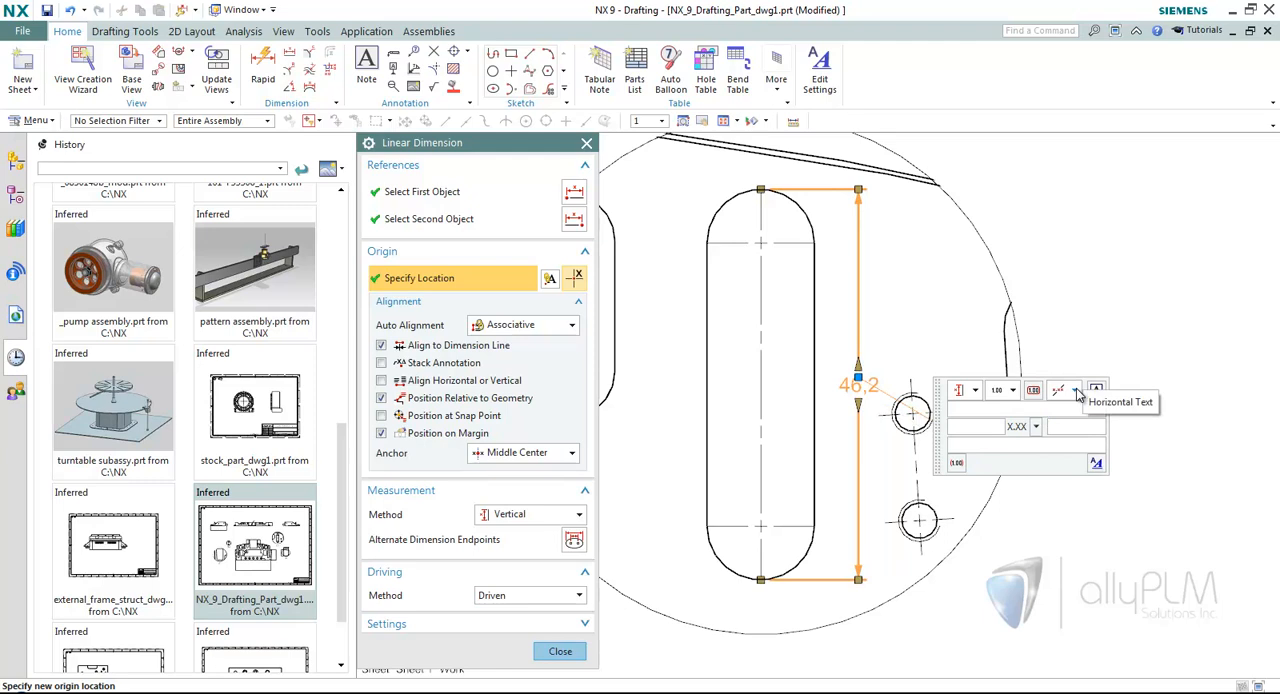
Widen the extension line gaps of the slot dimension and flip its arrows to Out.
{"action": "left_click", "coordinate": [762, 190]}
{"action": "left_click_drag", "start_coordinate": [774, 189], "coordinate": [882, 190]}
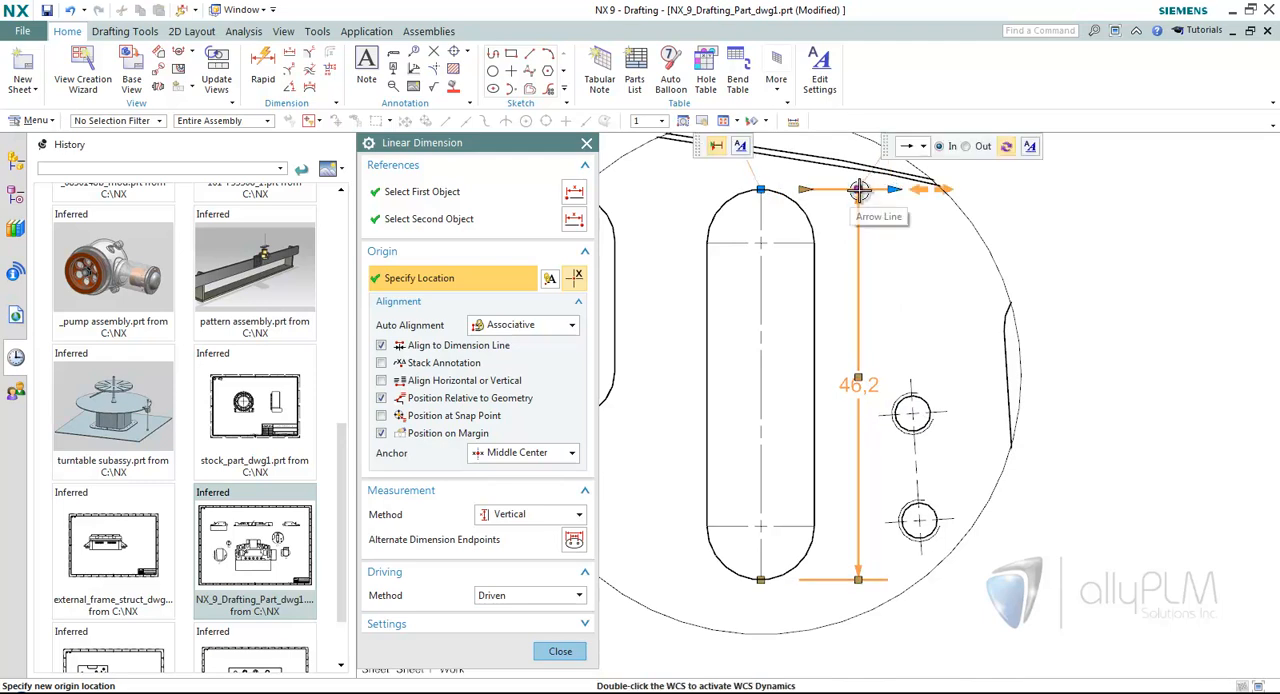
{"action": "left_click", "coordinate": [859, 188]}
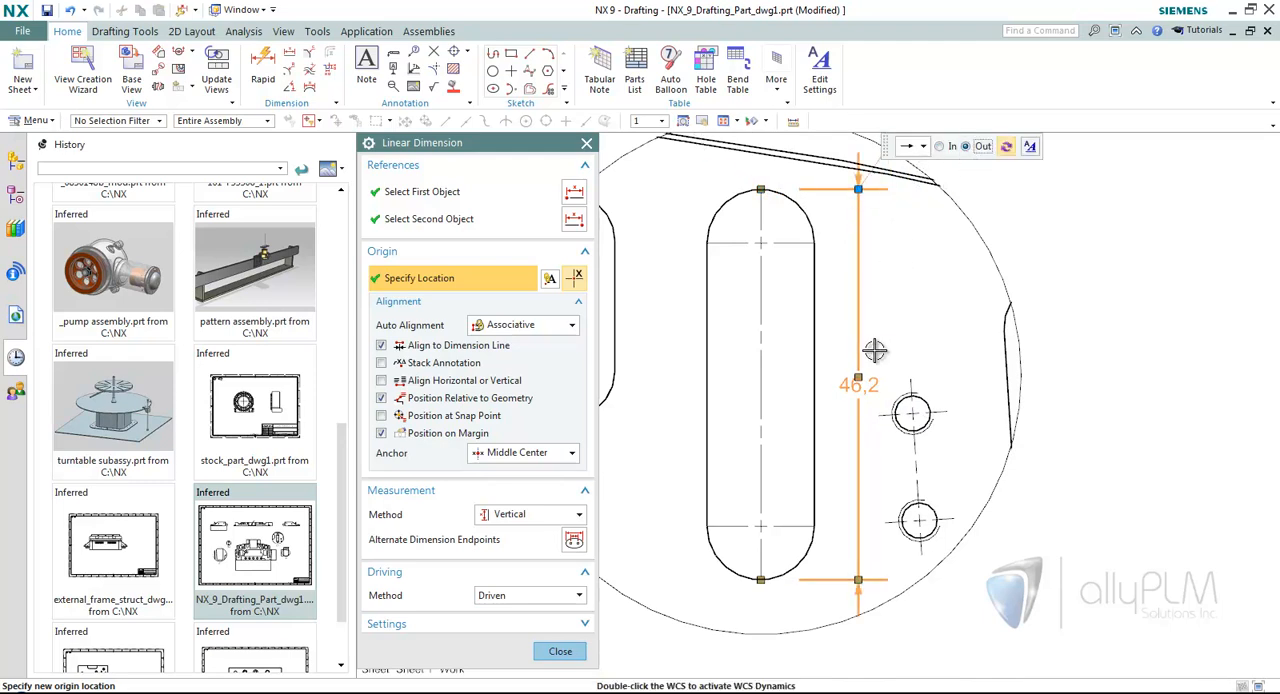
Enlarge the break in the dimension line around the slot dimension's text and finish editing the dimension.
{"action": "left_click", "coordinate": [858, 379]}
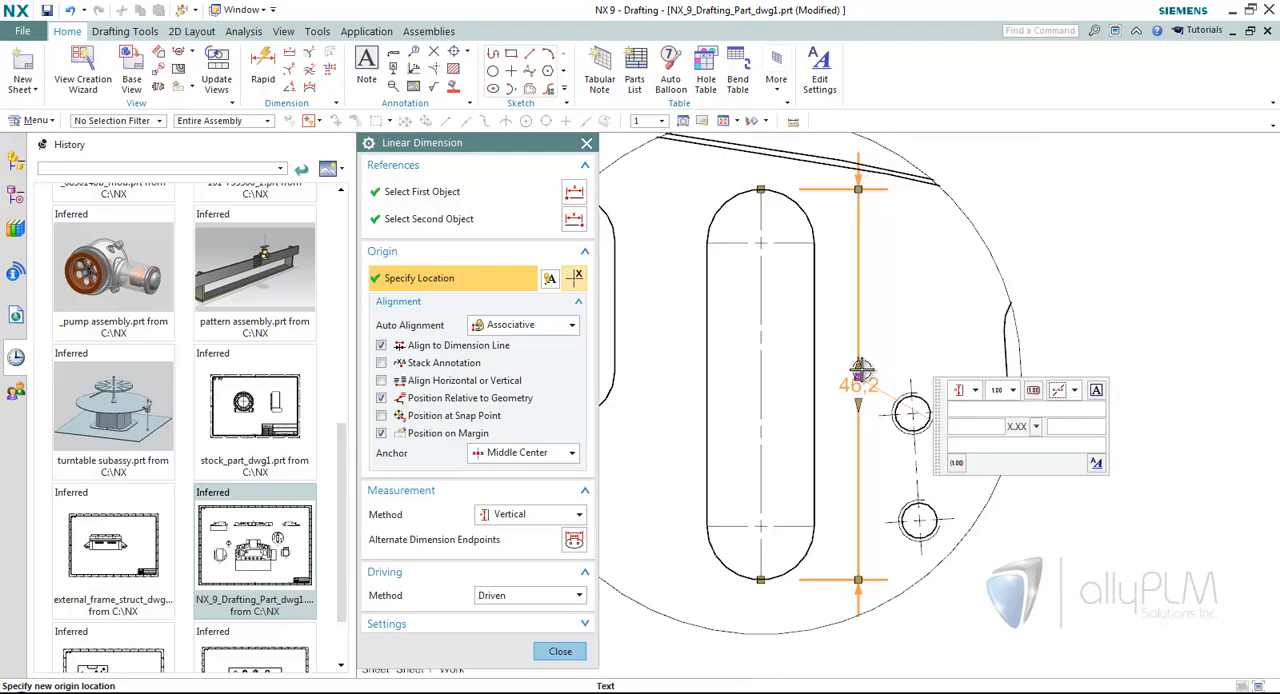
{"action": "left_click_drag", "start_coordinate": [859, 364], "coordinate": [860, 344]}
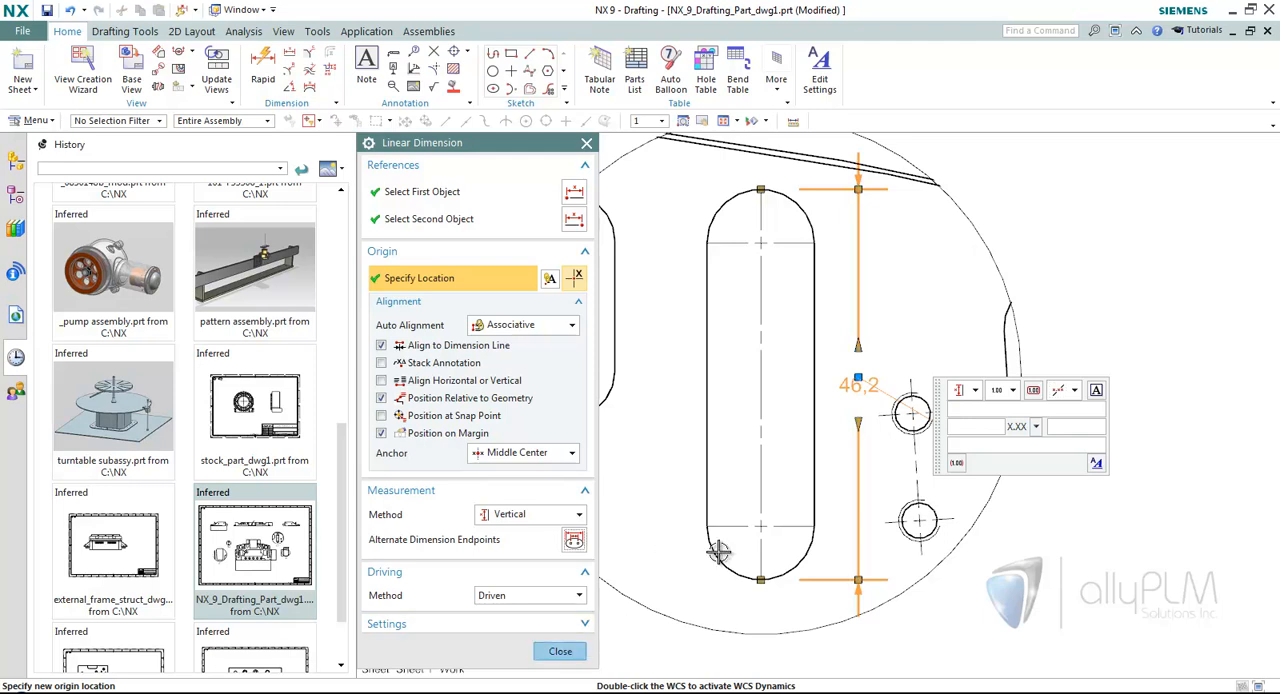
{"action": "left_click", "coordinate": [560, 651]}
Start a radial dimension on the upper-right rounded corner of the cutout in detail C.
{"action": "scroll", "coordinate": [666, 400], "scroll_direction": "down", "scroll_amount": 5}
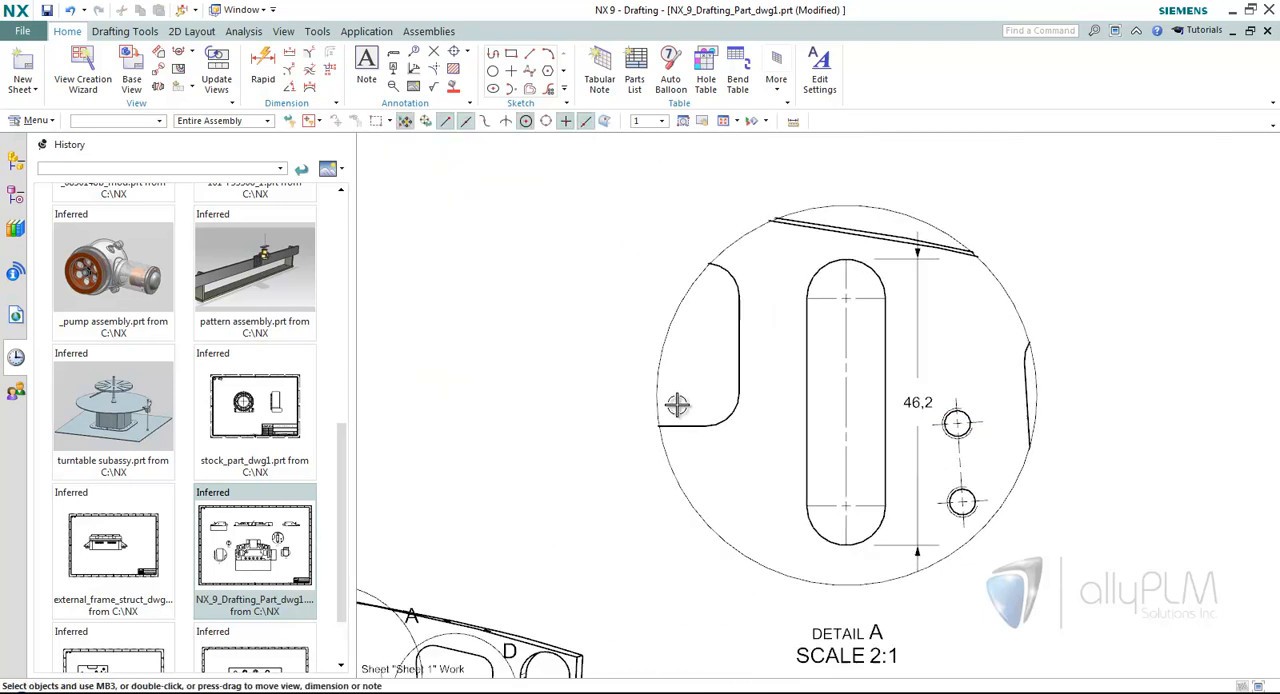
{"action": "scroll", "coordinate": [680, 386], "scroll_direction": "down", "scroll_amount": 2}
{"action": "scroll", "coordinate": [680, 386], "scroll_direction": "up", "scroll_amount": 6}
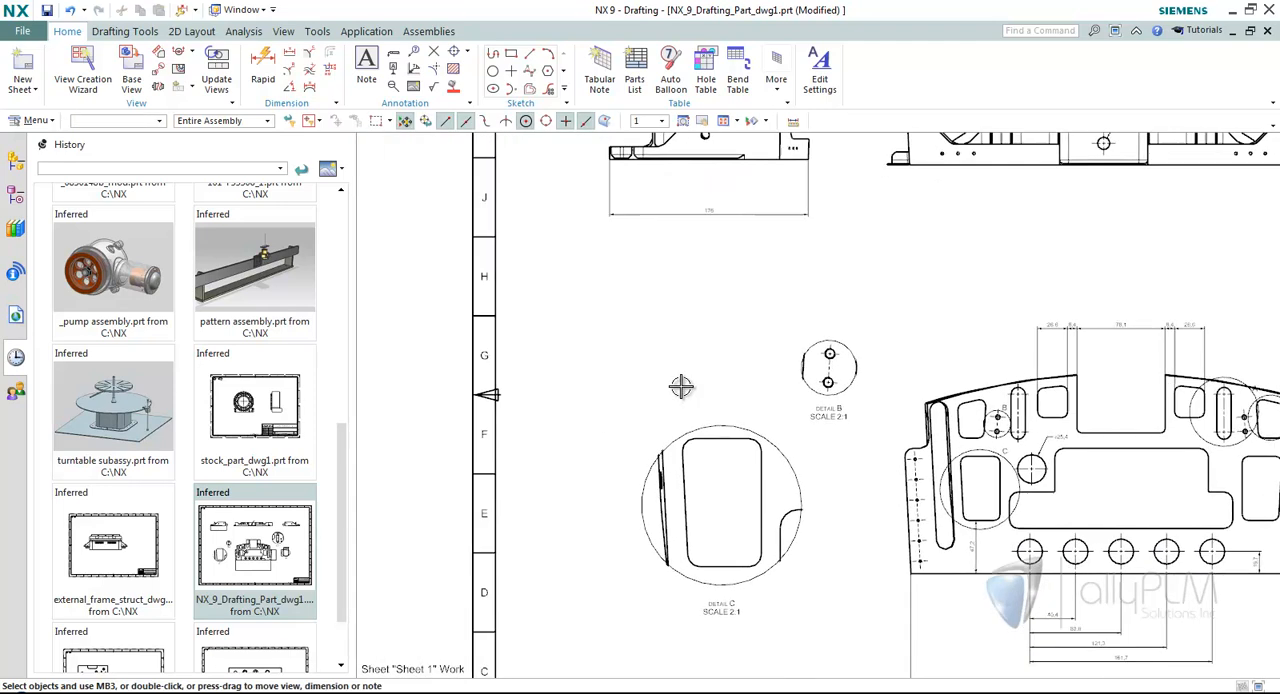
{"action": "scroll", "coordinate": [710, 400], "scroll_direction": "up", "scroll_amount": 3}
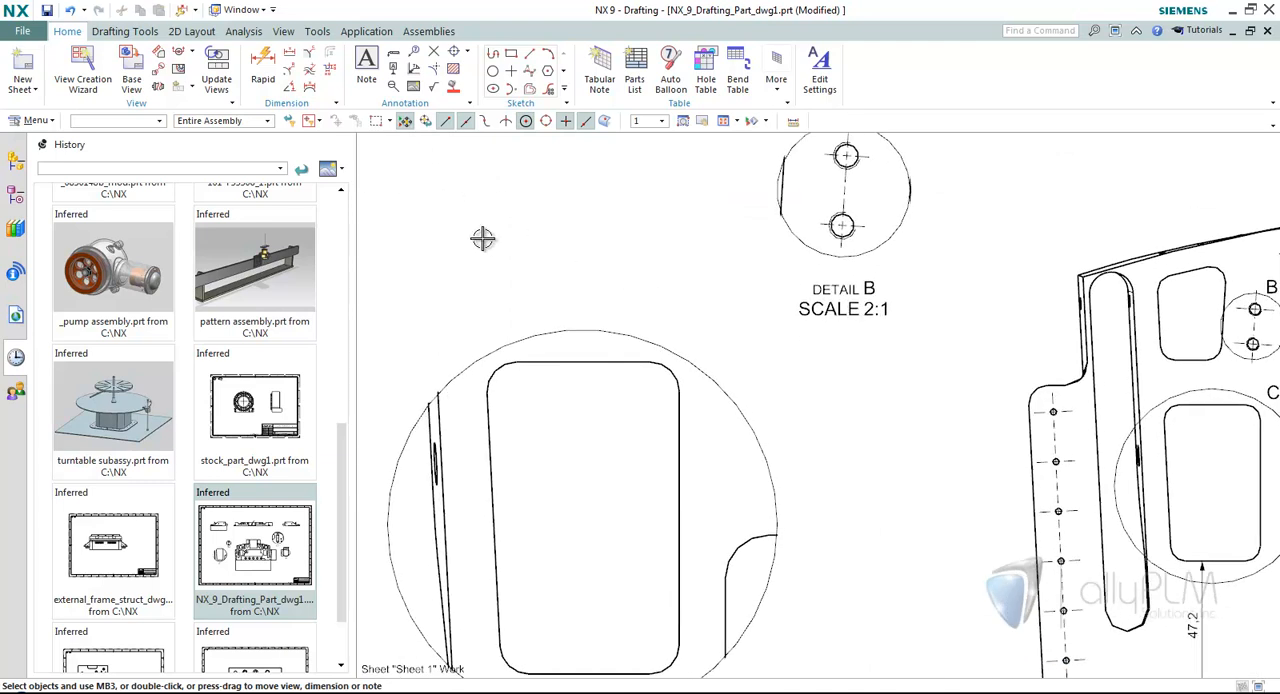
{"action": "left_click", "coordinate": [290, 72]}
{"action": "scroll", "coordinate": [690, 278], "scroll_direction": "up", "scroll_amount": 1}
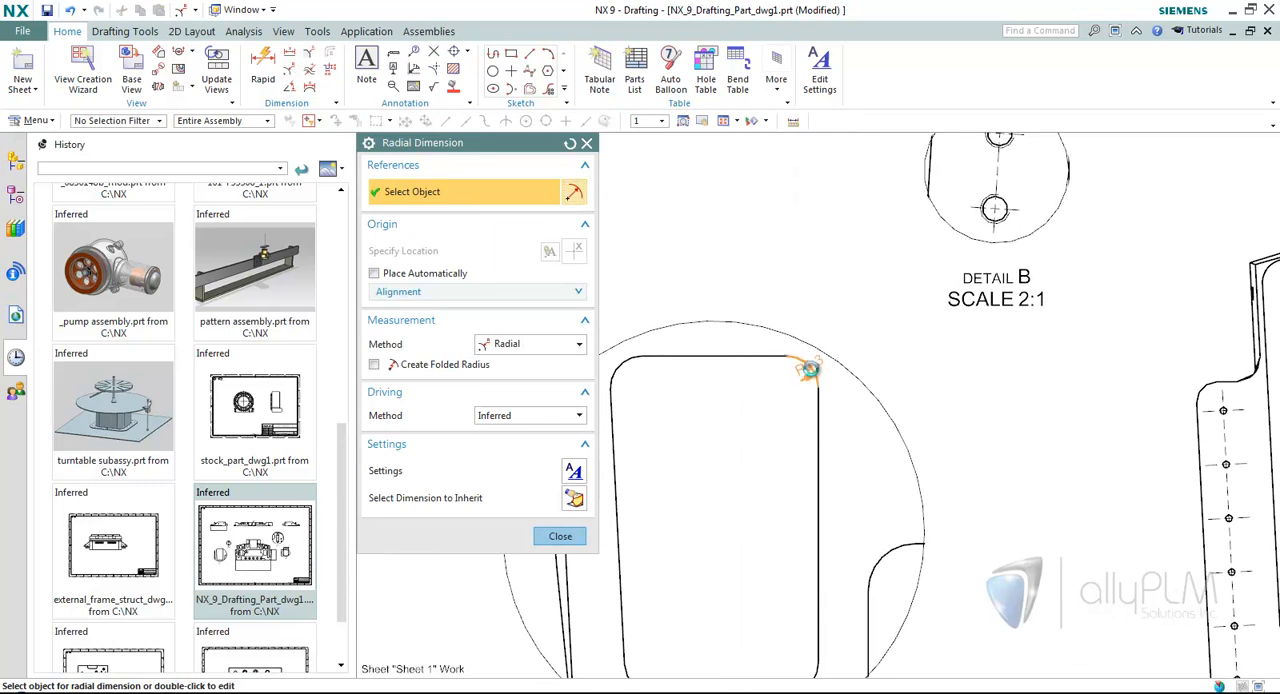
{"action": "left_click", "coordinate": [806, 368]}
{"action": "scroll", "coordinate": [890, 352], "scroll_direction": "up", "scroll_amount": 1}
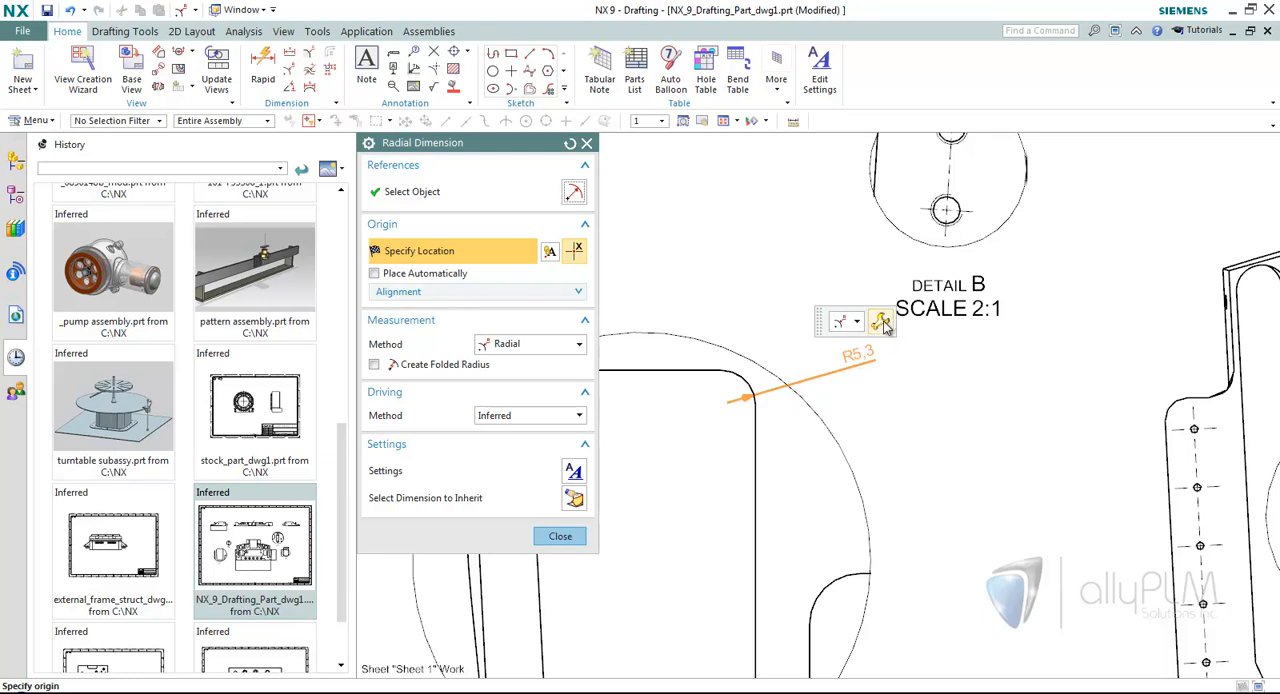
Format the pending radial dimension with TYP before the value, horizontal text, and the RAD radius symbol.
{"action": "left_click", "coordinate": [884, 326]}
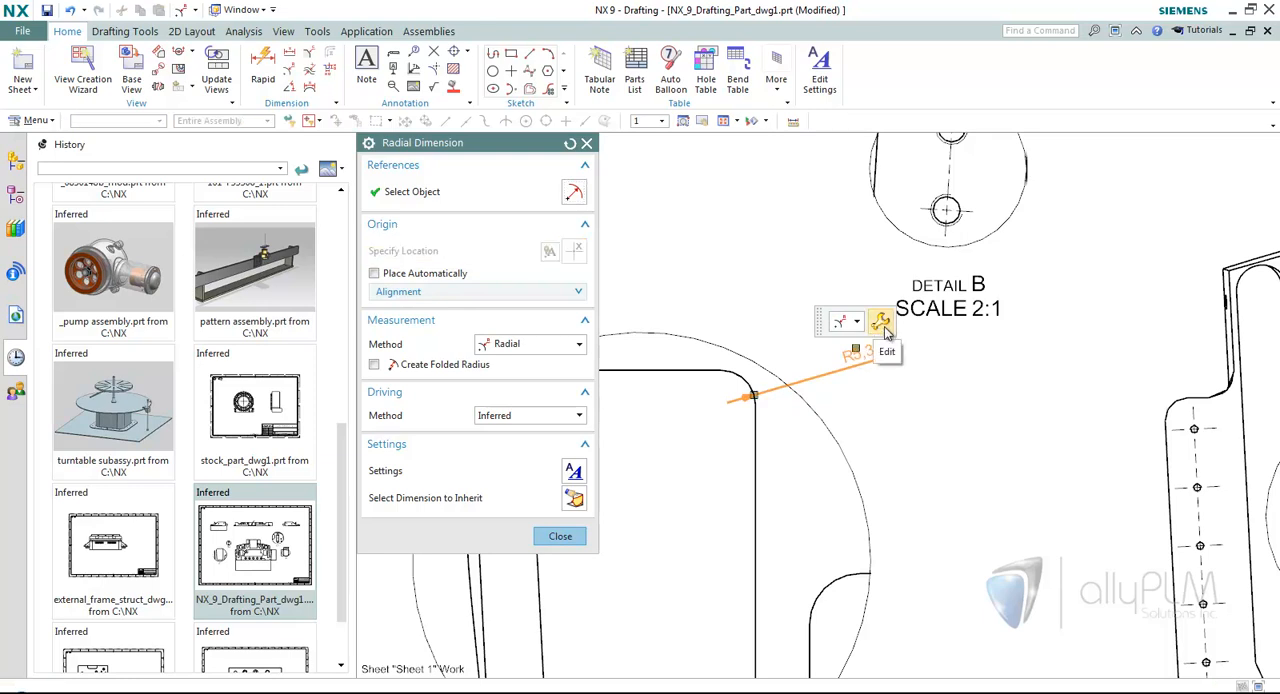
{"action": "mouse_move", "coordinate": [854, 349]}
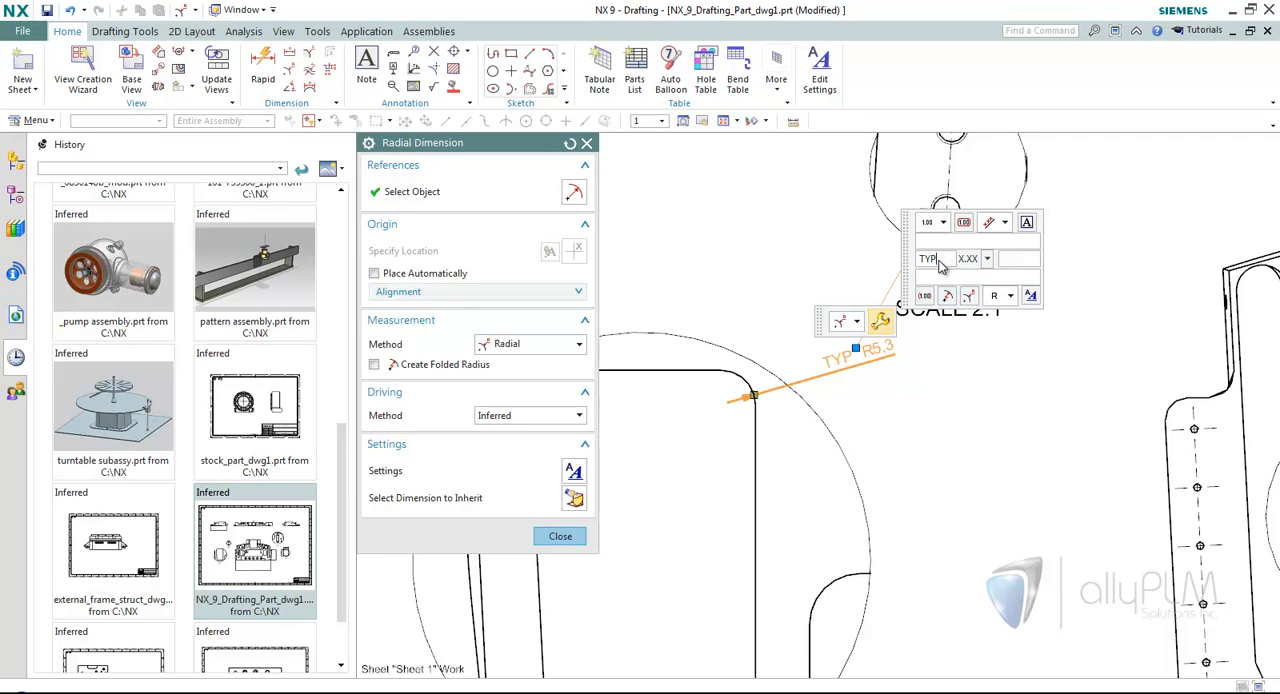
{"action": "left_click", "coordinate": [1004, 223]}
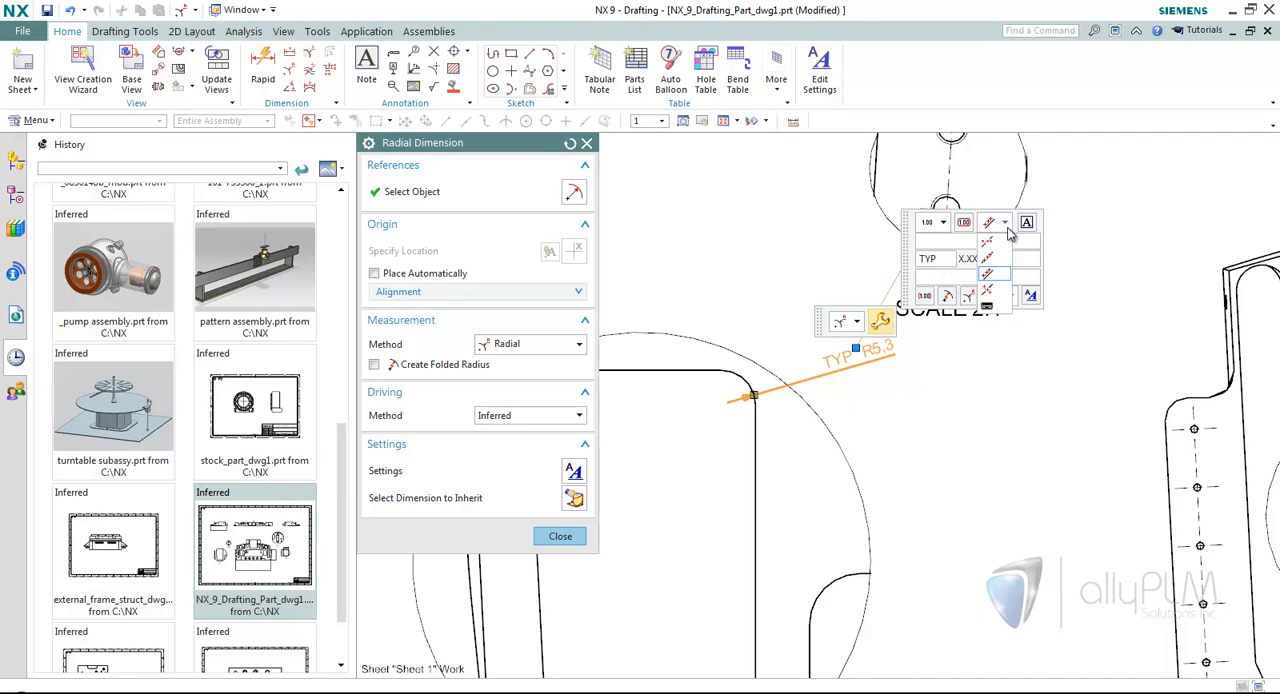
{"action": "left_click", "coordinate": [997, 246]}
{"action": "left_click", "coordinate": [1010, 297]}
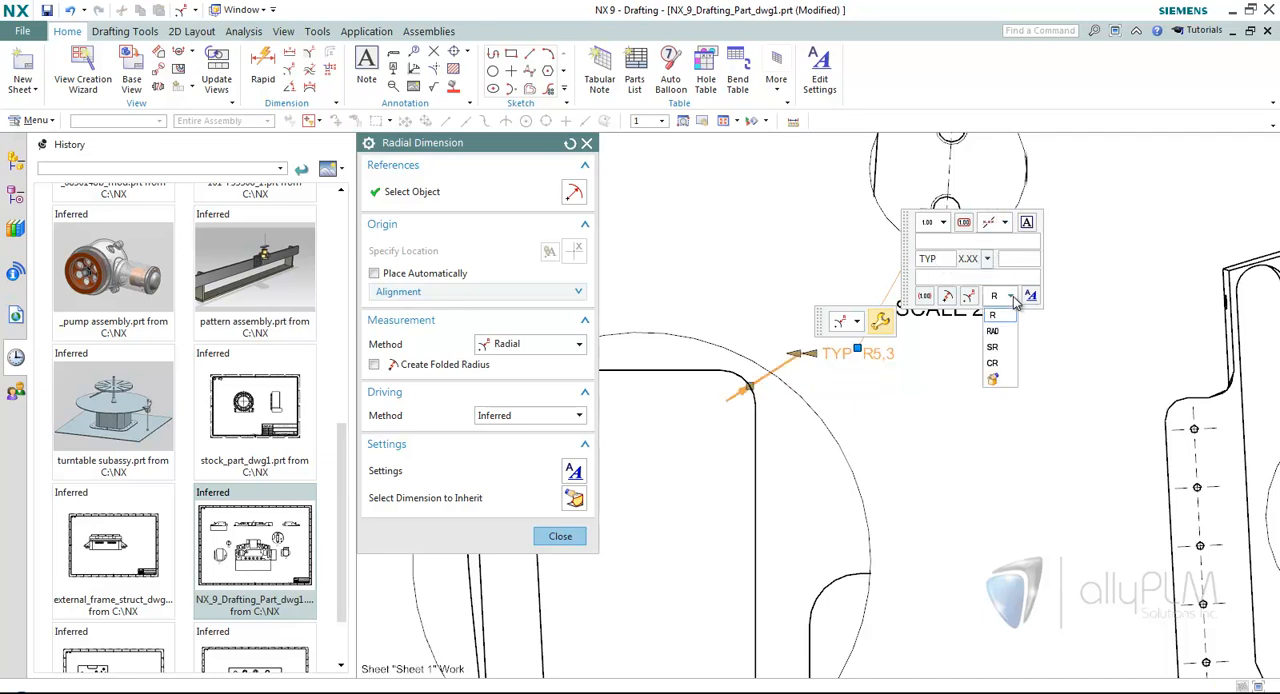
{"action": "left_click", "coordinate": [1006, 331]}
Find the radial dimension's prefix/suffix Text Gap setting by searching for "gap" and set it to .5.
{"action": "scroll", "coordinate": [992, 373], "scroll_direction": "up", "scroll_amount": 1}
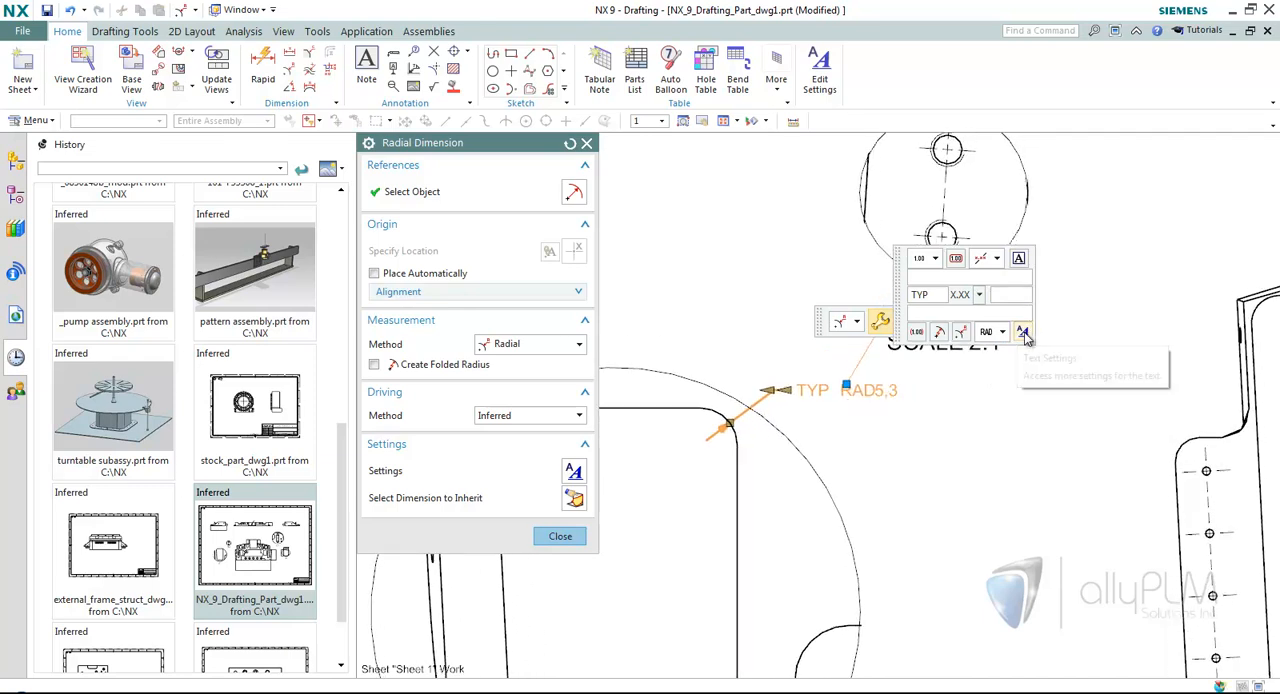
{"action": "left_click", "coordinate": [1023, 333]}
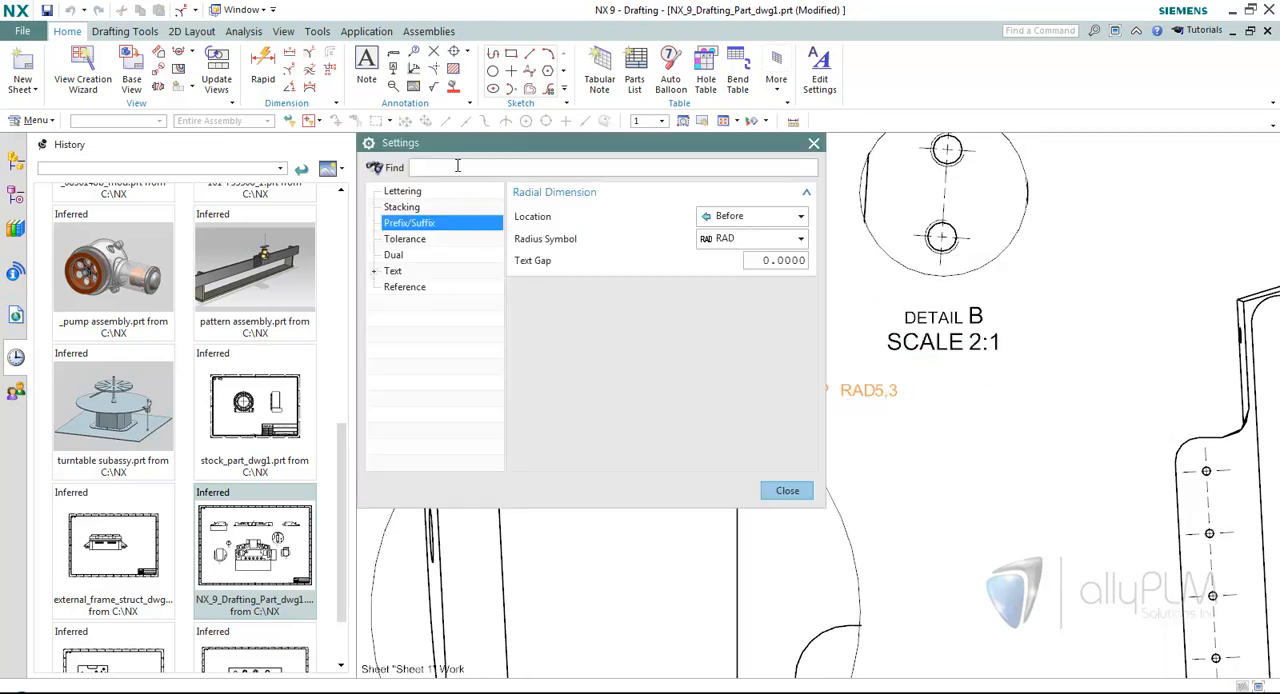
{"action": "type", "text": "gap"}
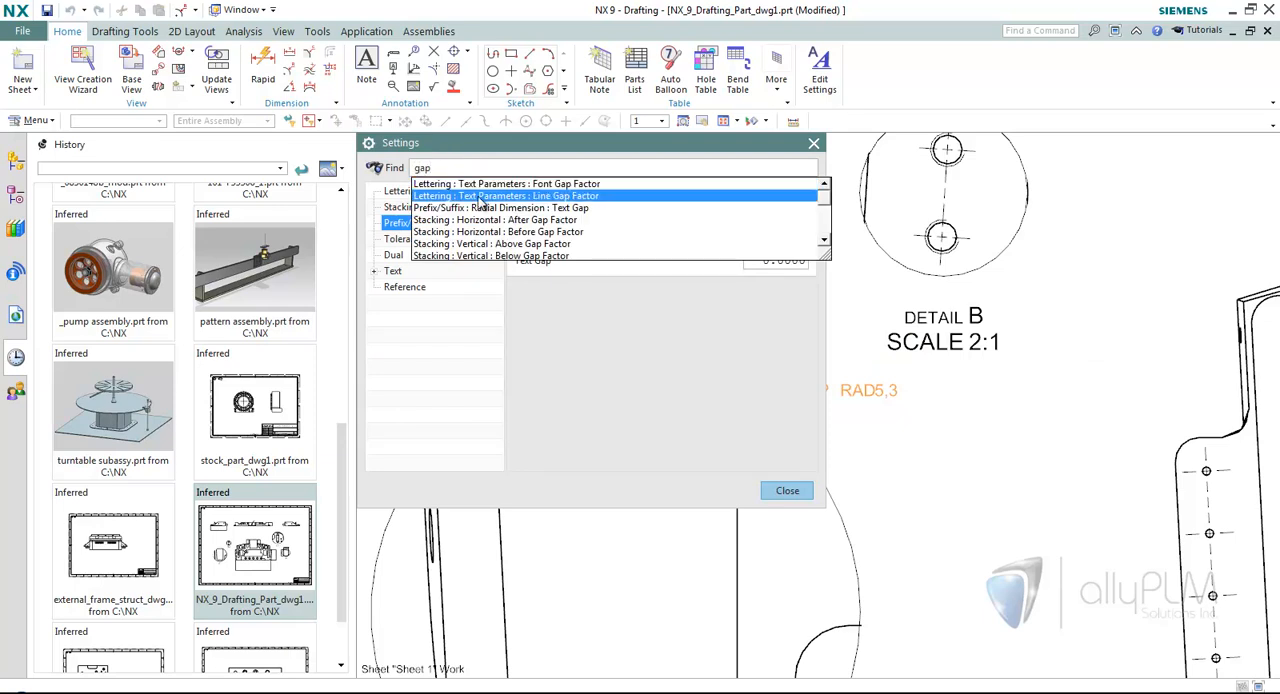
{"action": "left_click", "coordinate": [547, 208]}
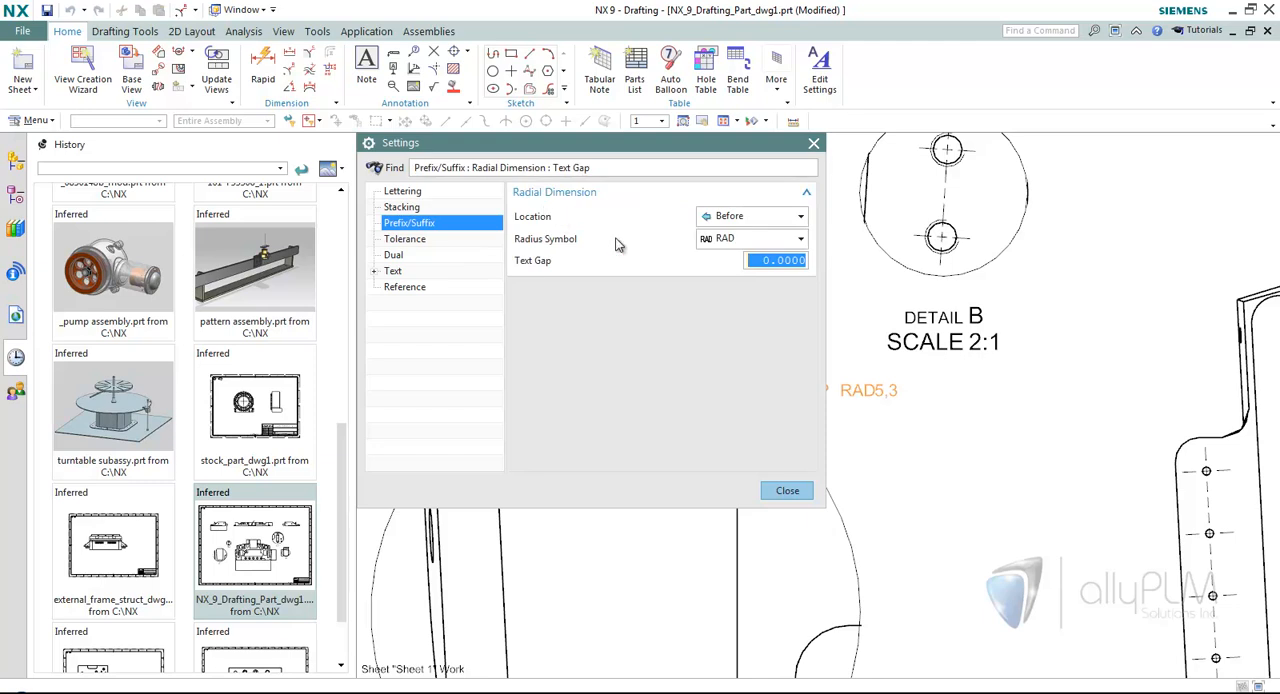
{"action": "type", "text": ".5"}
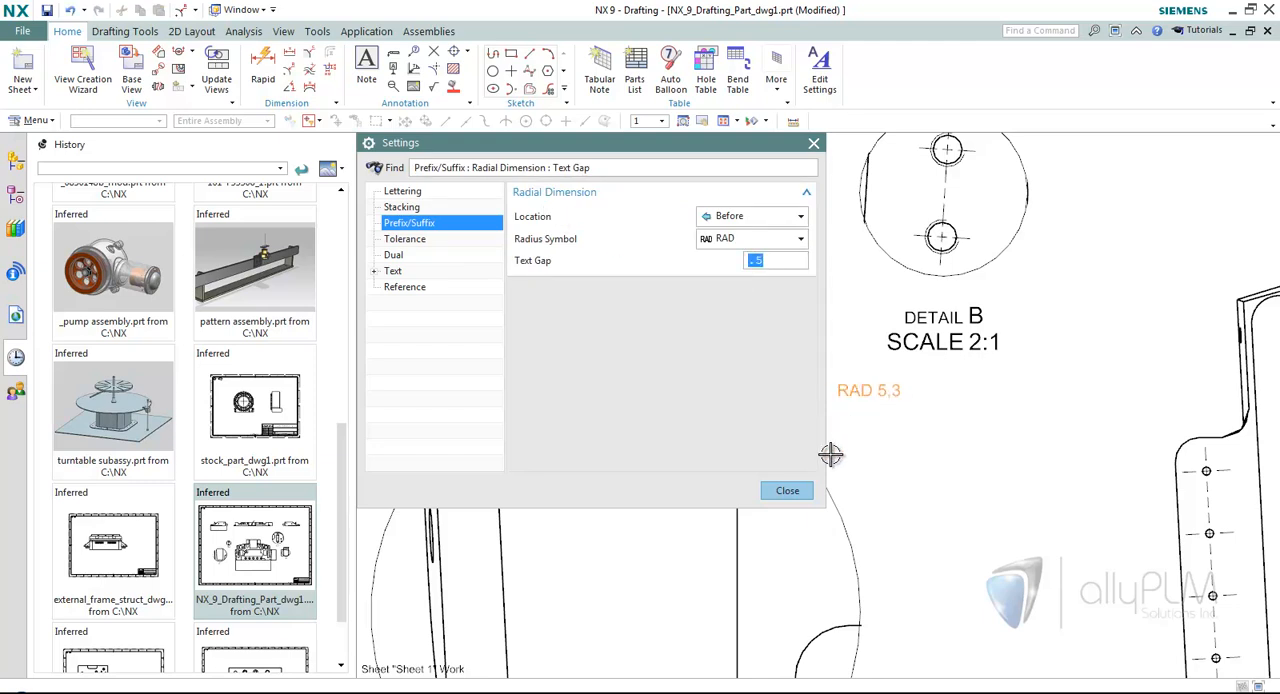
{"action": "left_click", "coordinate": [800, 490]}
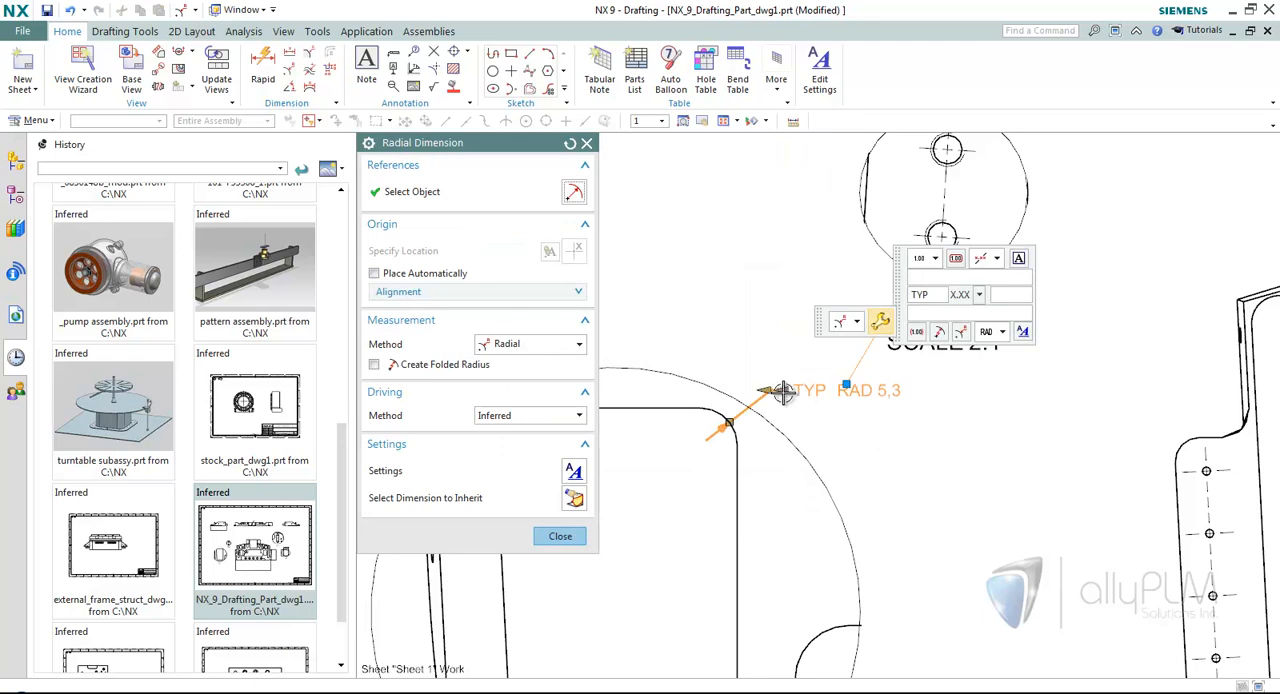
Set the radial dimension's arrow to Out and place the dimension outside the detail C circle.
{"action": "left_click", "coordinate": [731, 424]}
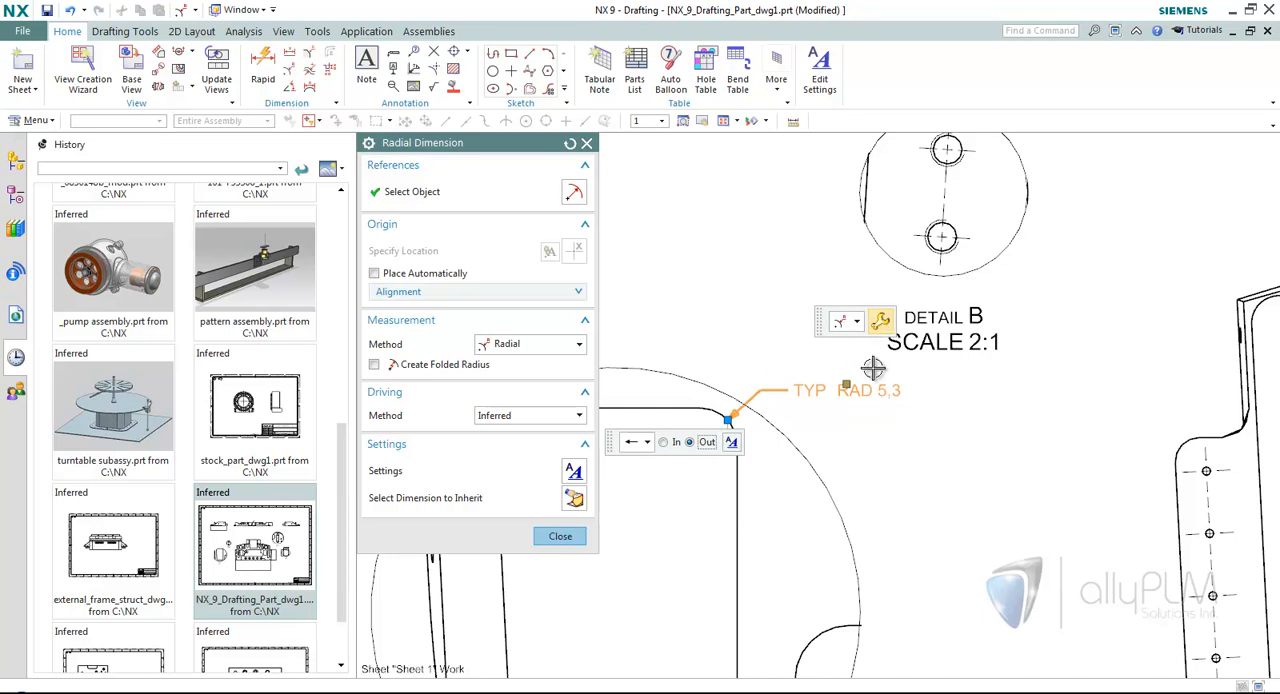
{"action": "left_click", "coordinate": [884, 323]}
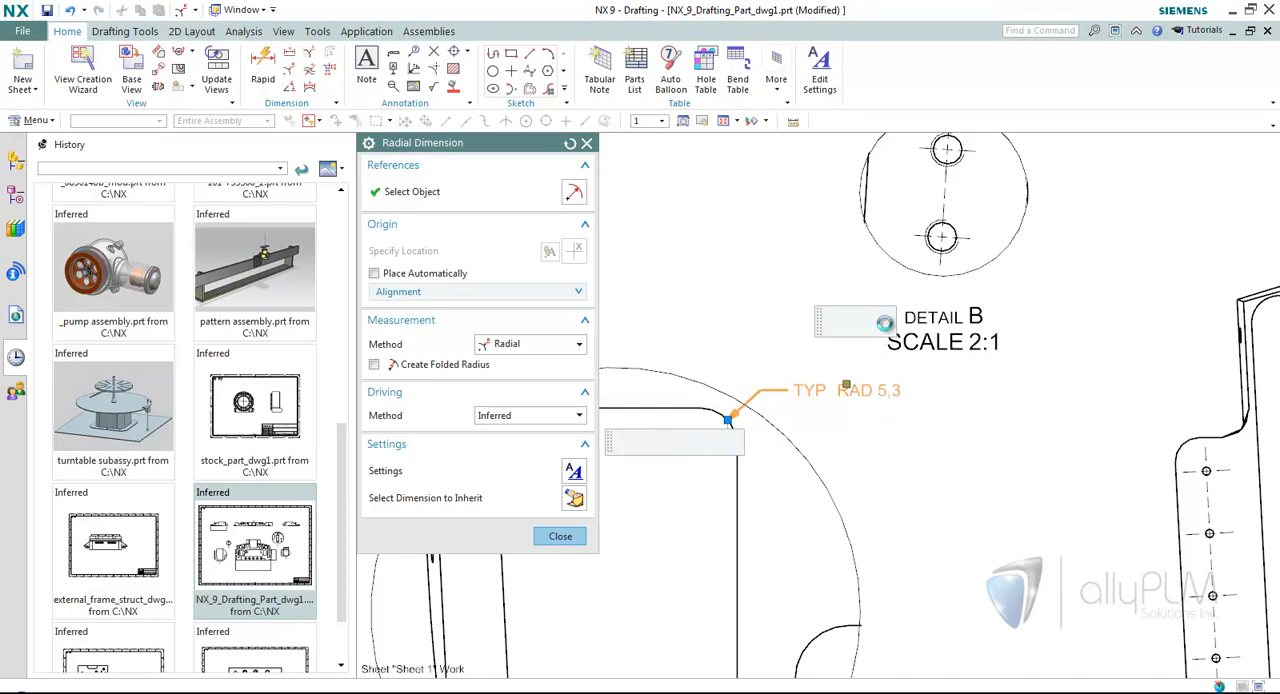
{"action": "left_click", "coordinate": [856, 388]}
{"action": "left_click", "coordinate": [560, 536]}
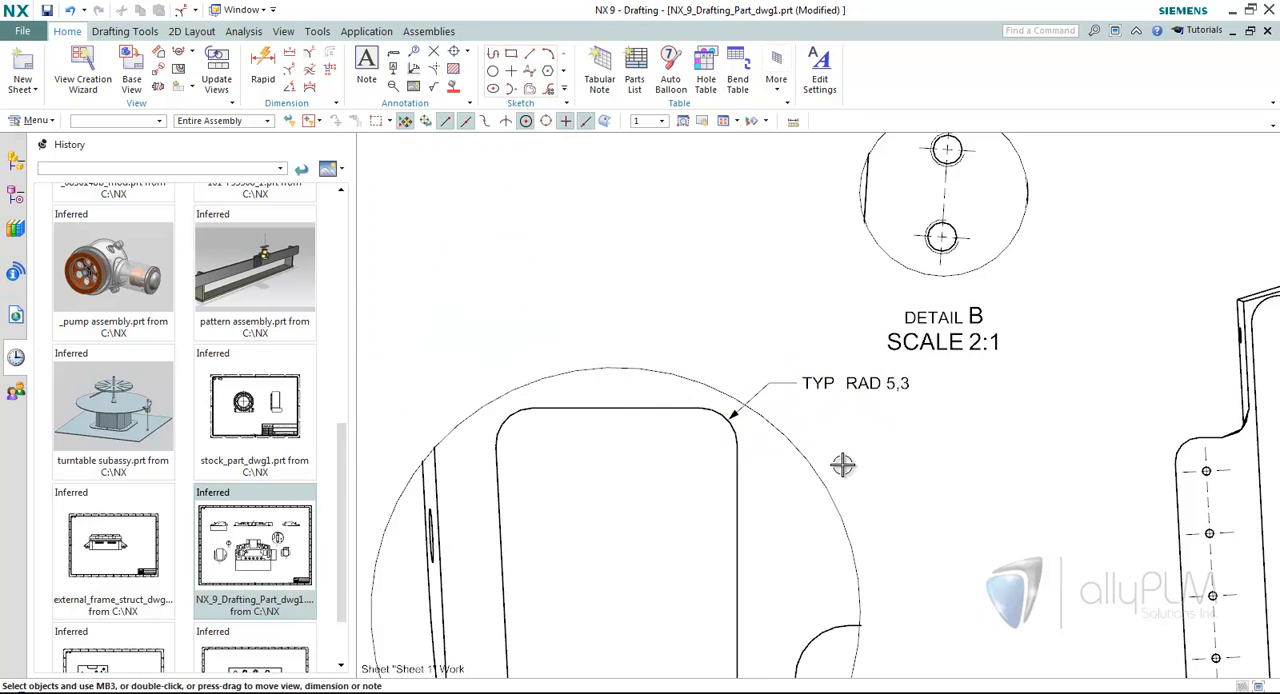
Reopen the cutout corner's radial dimension to review its on-screen edit options, and close it without changes.
{"action": "double_click", "coordinate": [860, 386]}
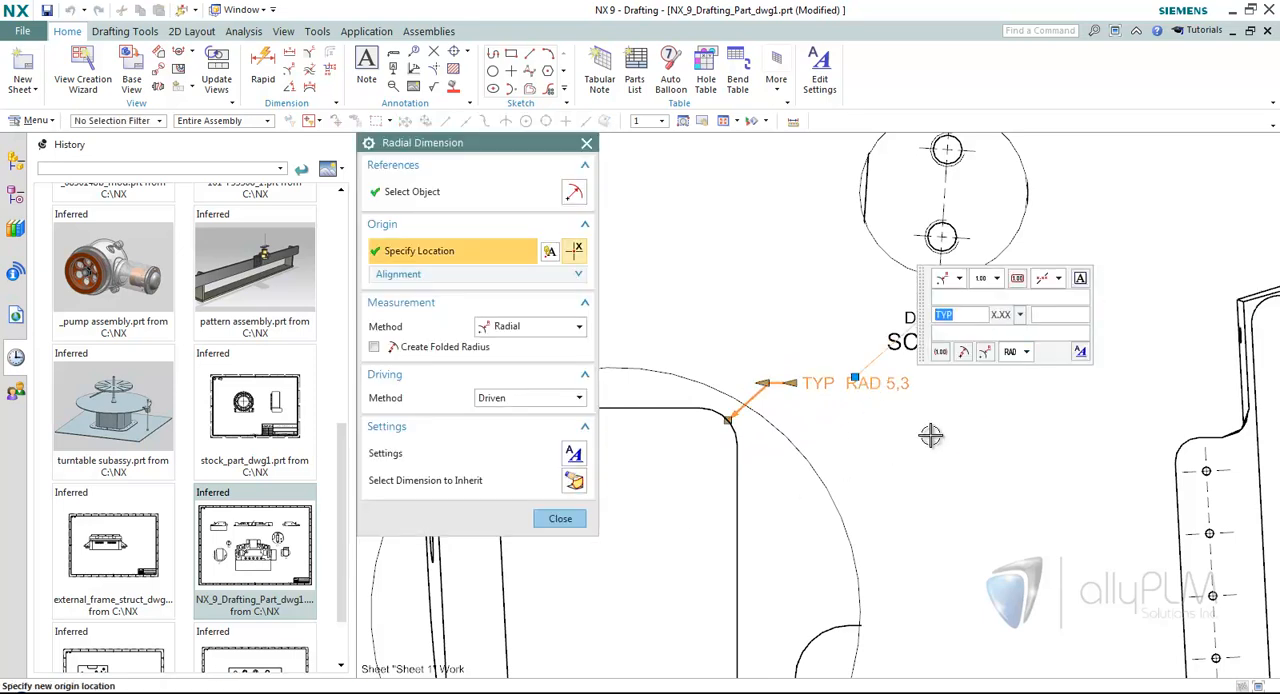
{"action": "left_click", "coordinate": [560, 518]}
{"action": "scroll", "coordinate": [954, 478], "scroll_direction": "down", "scroll_amount": 6}
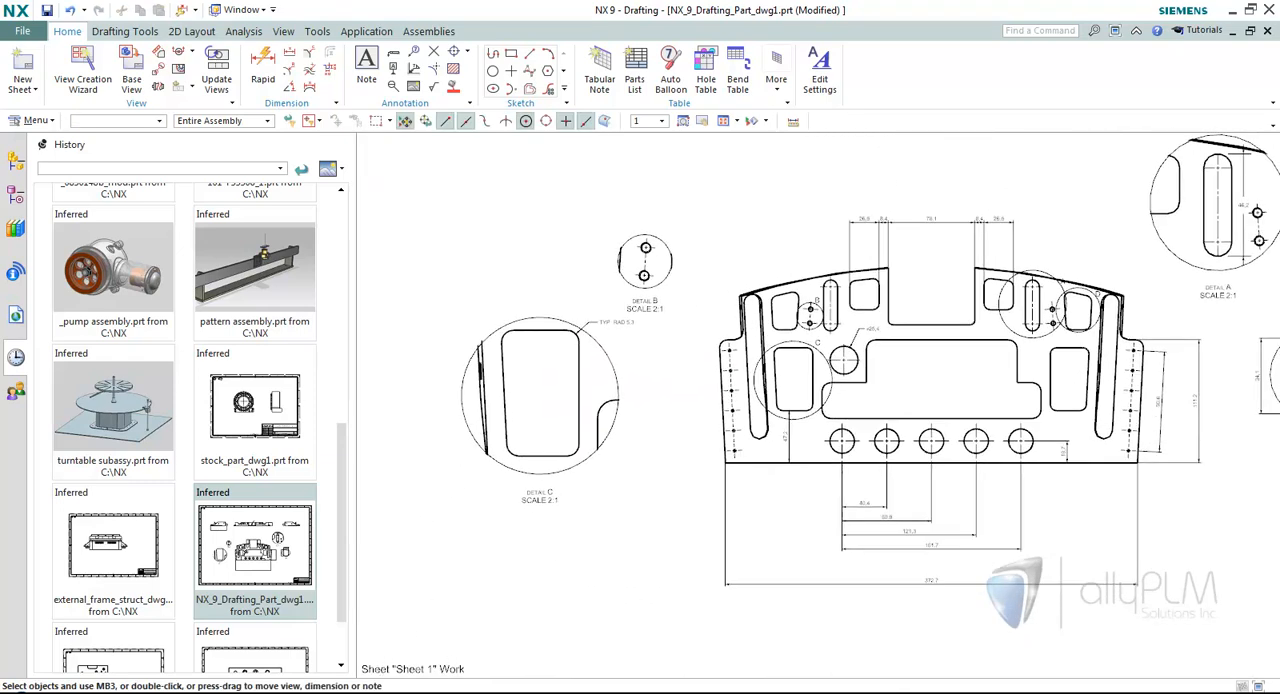
Open the plate1_dwg2 drawing from the part history.
{"action": "scroll", "coordinate": [930, 400], "scroll_direction": "down", "scroll_amount": 2}
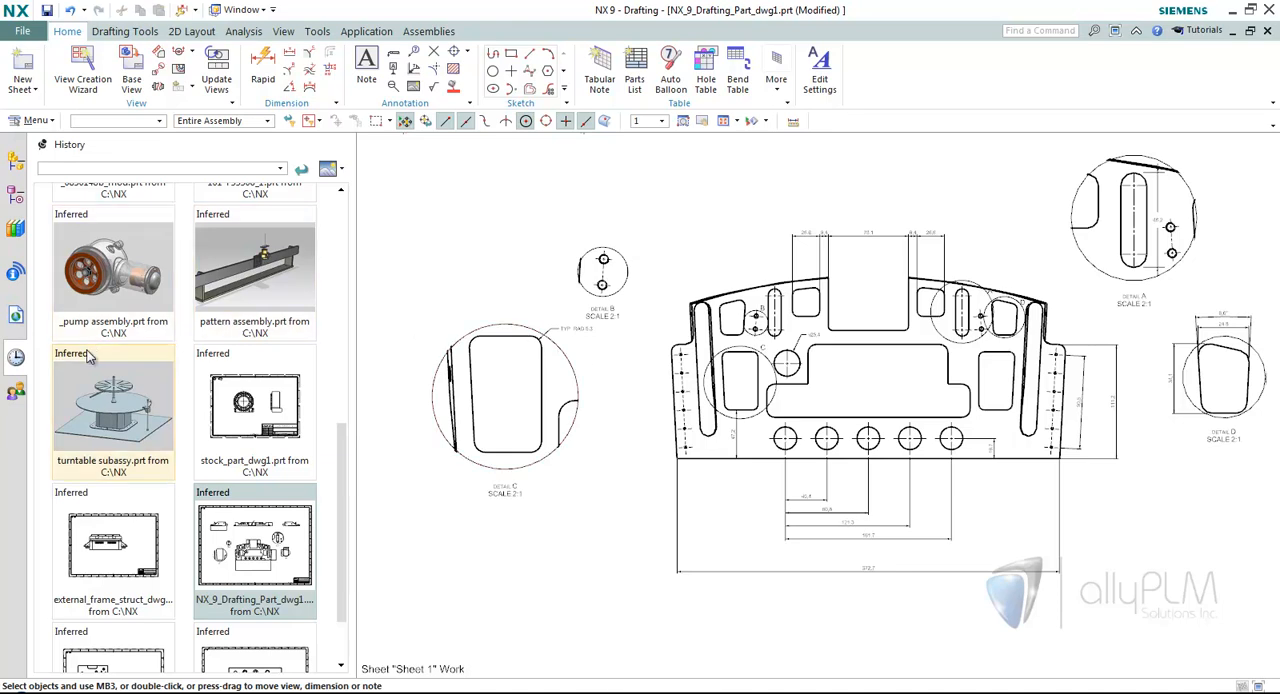
{"action": "scroll", "coordinate": [337, 508], "scroll_direction": "down", "scroll_amount": 1}
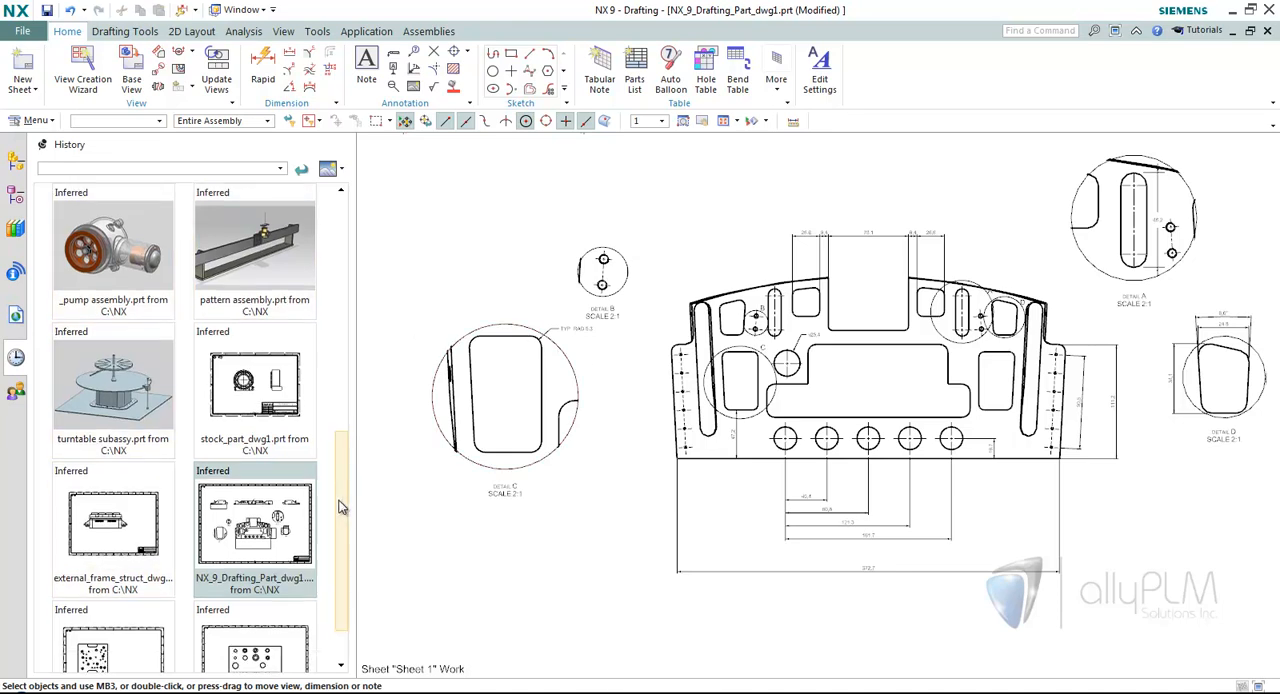
{"action": "left_click", "coordinate": [168, 622]}
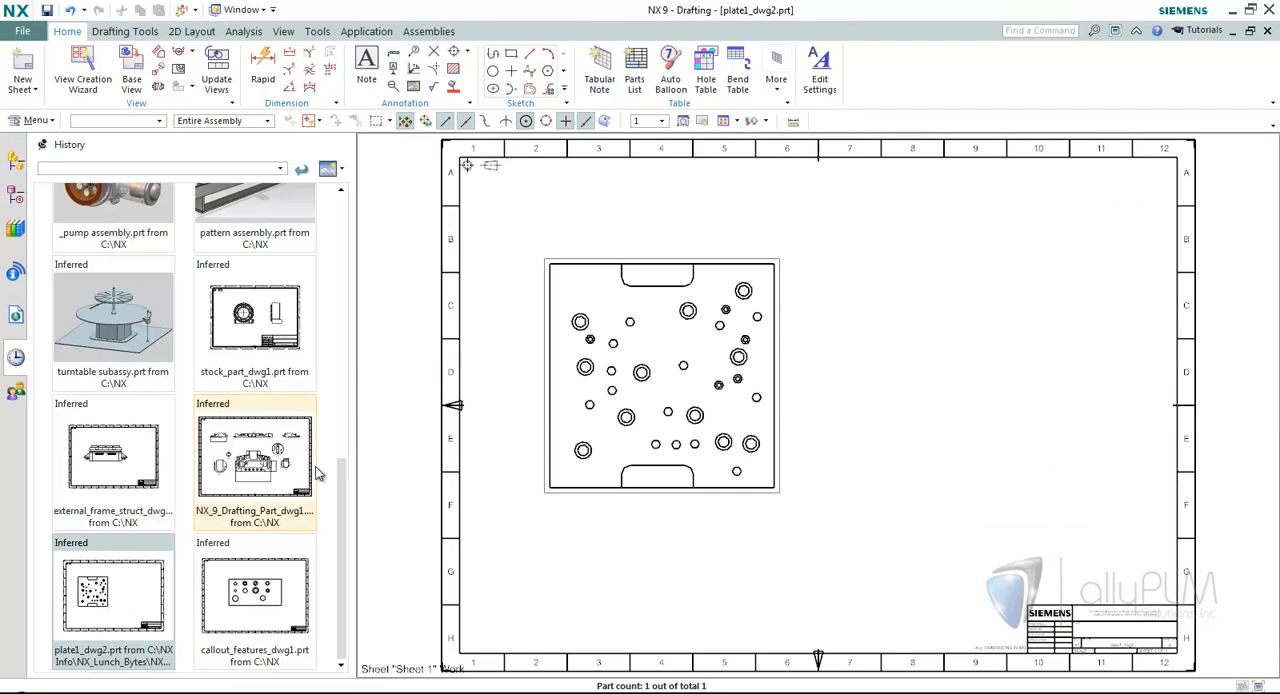
Review the reference set options of the plate1 component in the drawing's assembly structure.
{"action": "left_click", "coordinate": [16, 163]}
{"action": "left_click", "coordinate": [106, 212]}
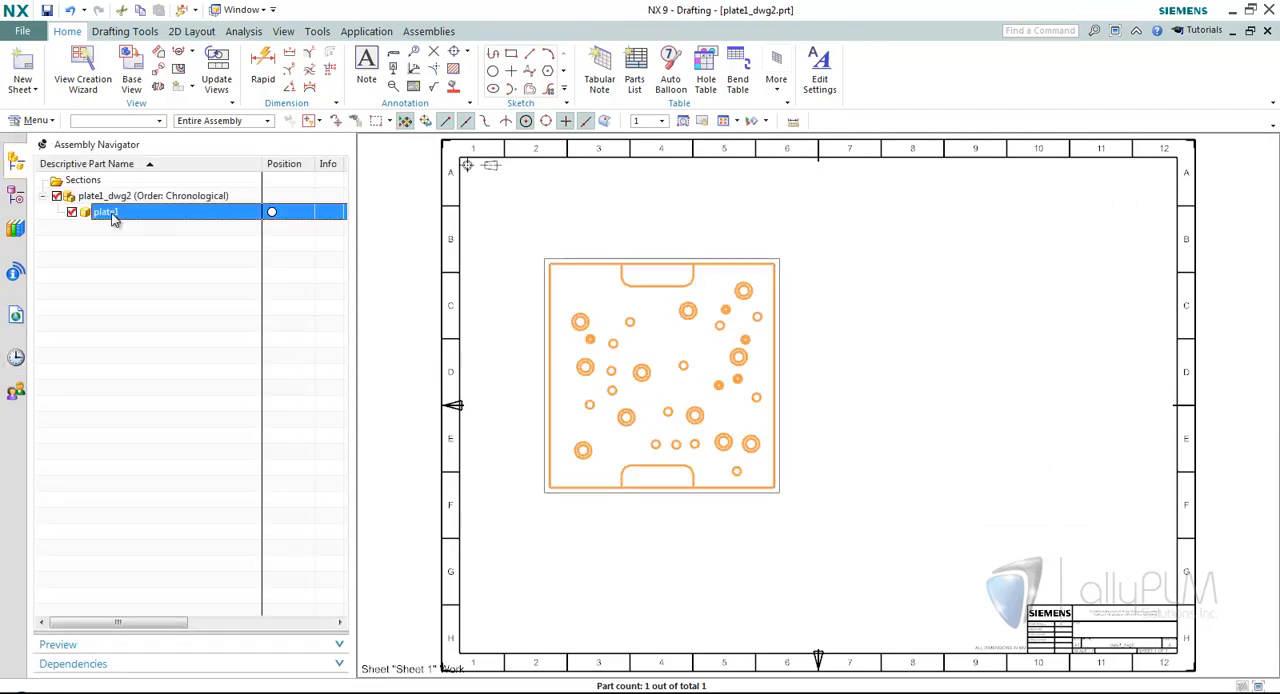
{"action": "right_click", "coordinate": [110, 212]}
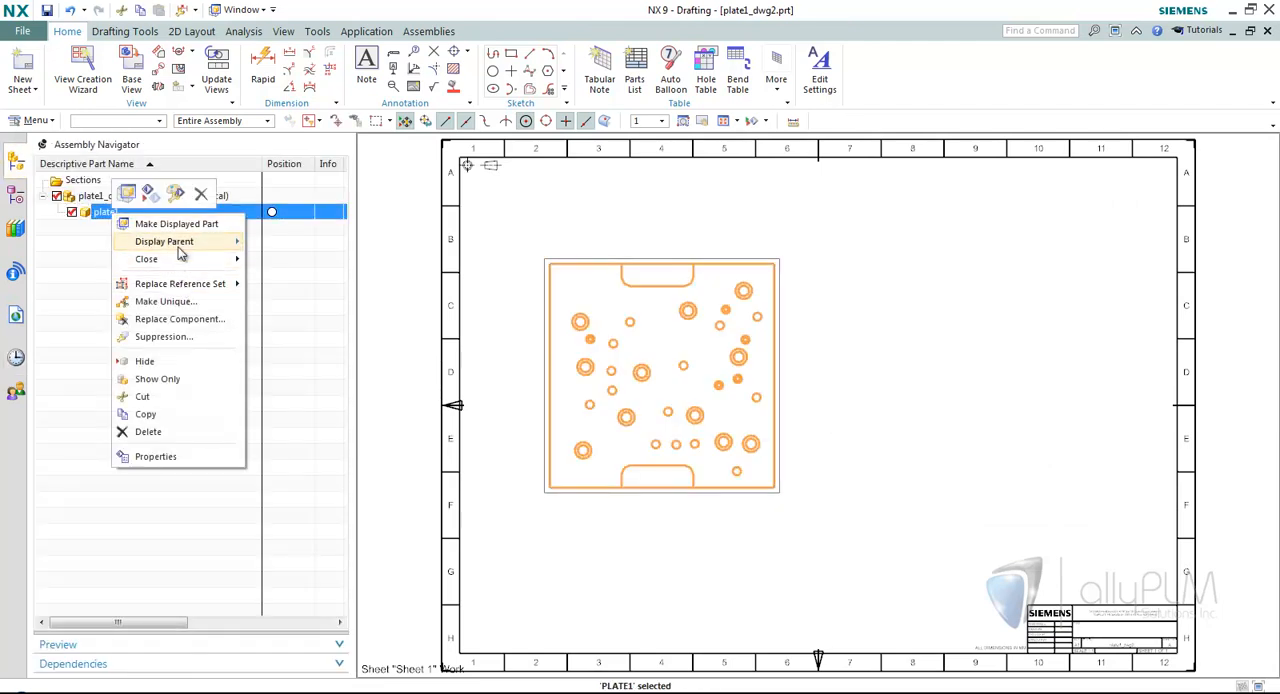
{"action": "mouse_move", "coordinate": [172, 285]}
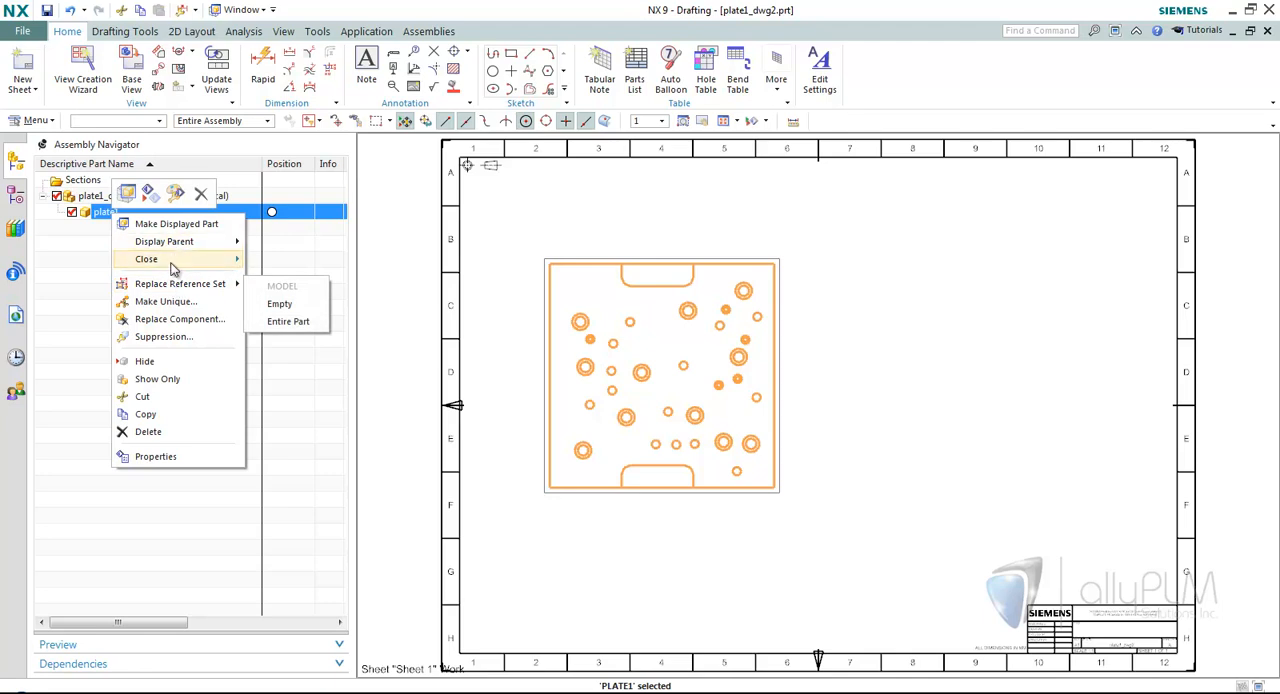
{"action": "left_click", "coordinate": [79, 267]}
Start a hole table and set its origin at the lower-left corner of the plate view.
{"action": "scroll", "coordinate": [523, 271], "scroll_direction": "up", "scroll_amount": 3}
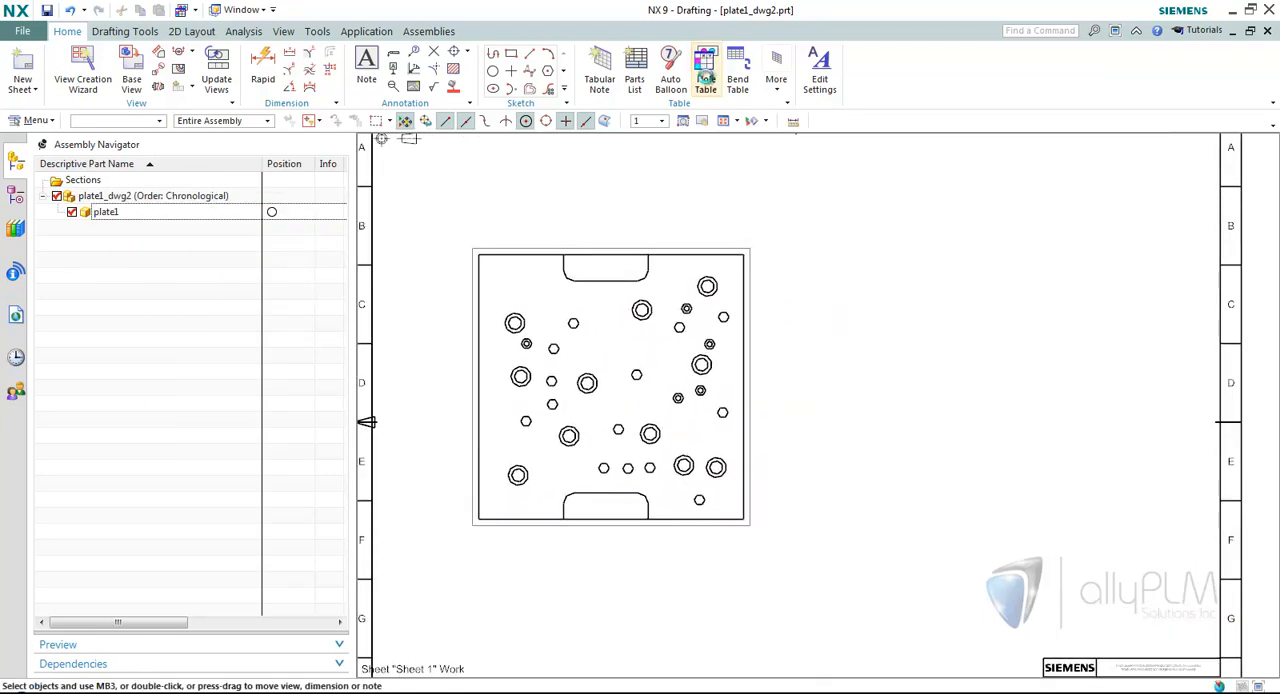
{"action": "left_click", "coordinate": [705, 80]}
{"action": "middle_click_drag", "start_coordinate": [823, 225], "coordinate": [844, 225], "text": "shift"}
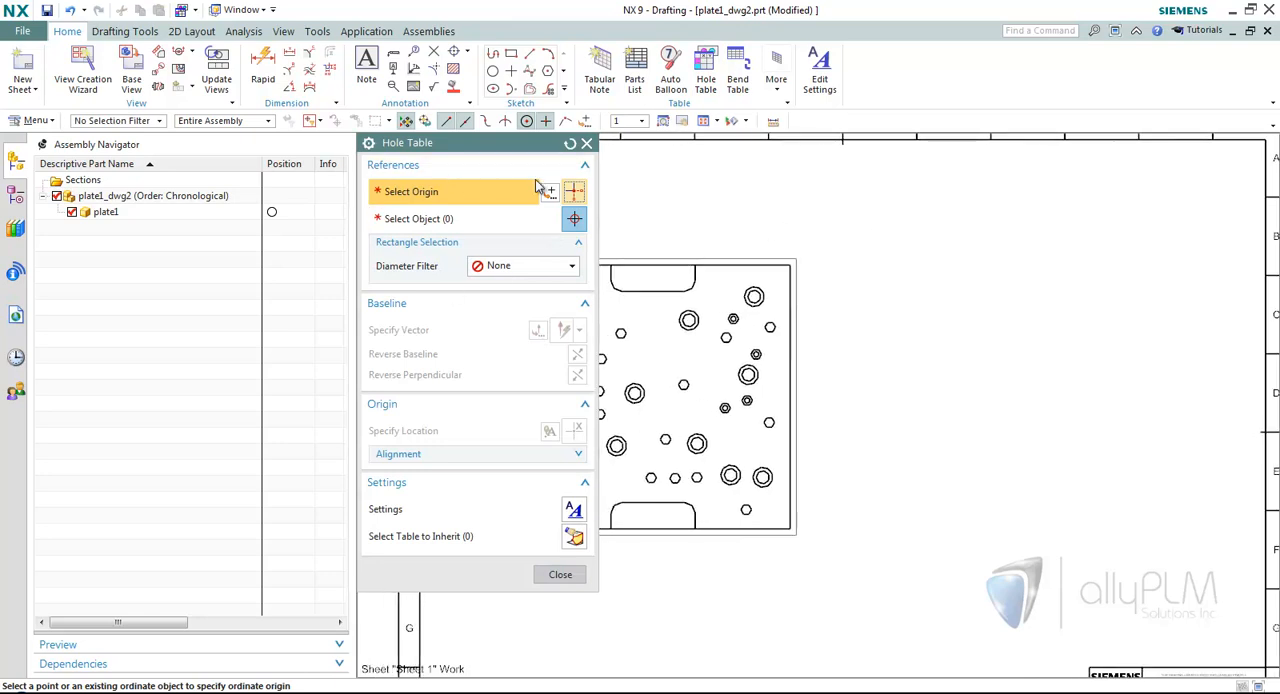
{"action": "middle_click_drag", "start_coordinate": [646, 494], "coordinate": [727, 465], "text": "shift"}
{"action": "scroll", "coordinate": [727, 463], "scroll_direction": "up", "scroll_amount": 2}
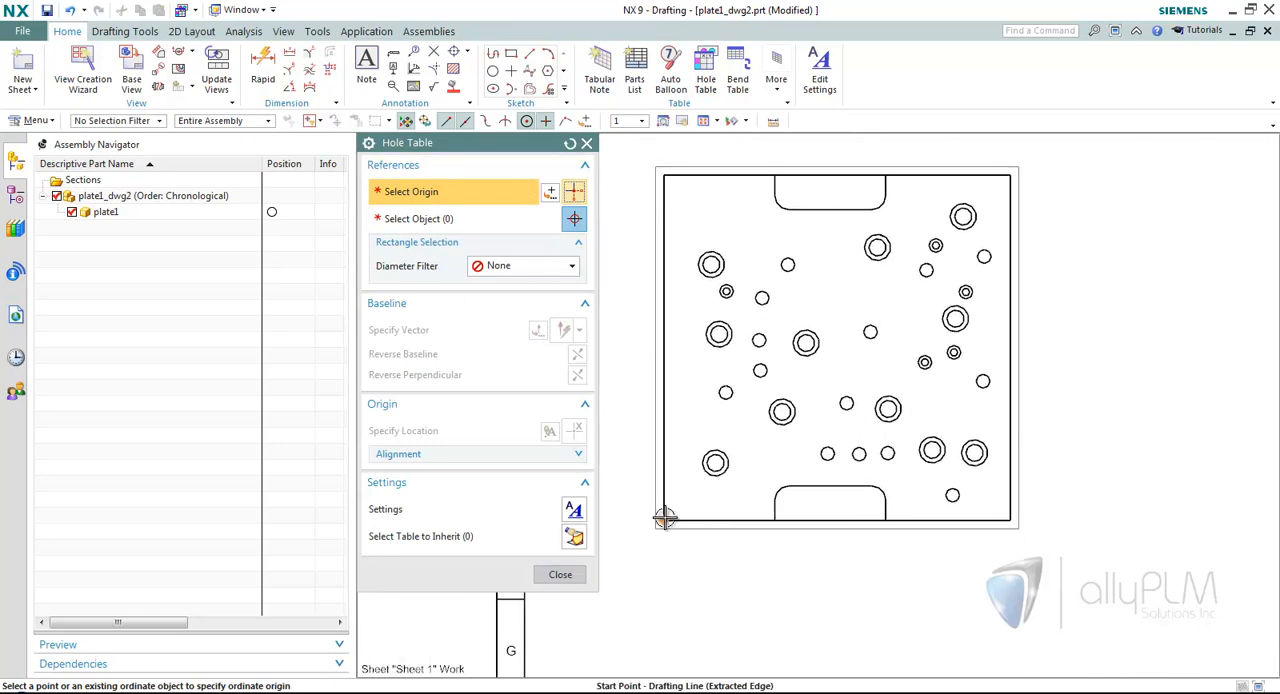
{"action": "left_click", "coordinate": [663, 521]}
{"action": "scroll", "coordinate": [555, 278], "scroll_direction": "up", "scroll_amount": 1}
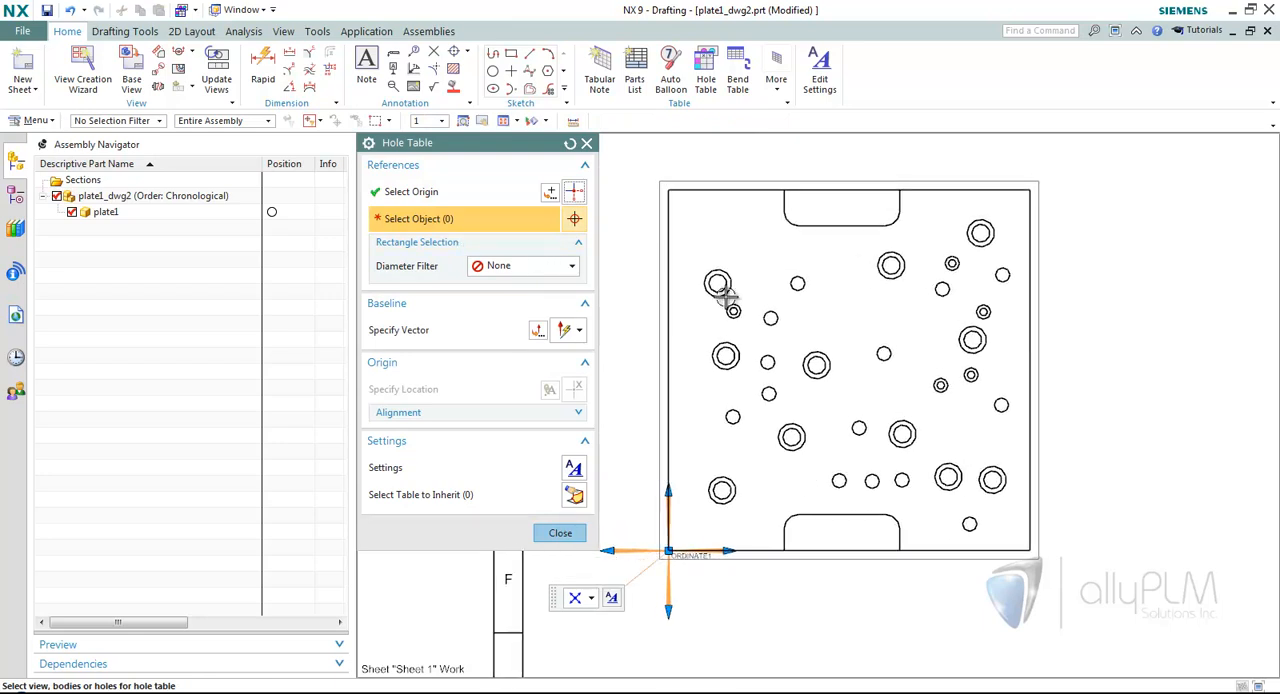
Try selecting the whole plate view as the hole table's object, and deselect it.
{"action": "left_click", "coordinate": [649, 228]}
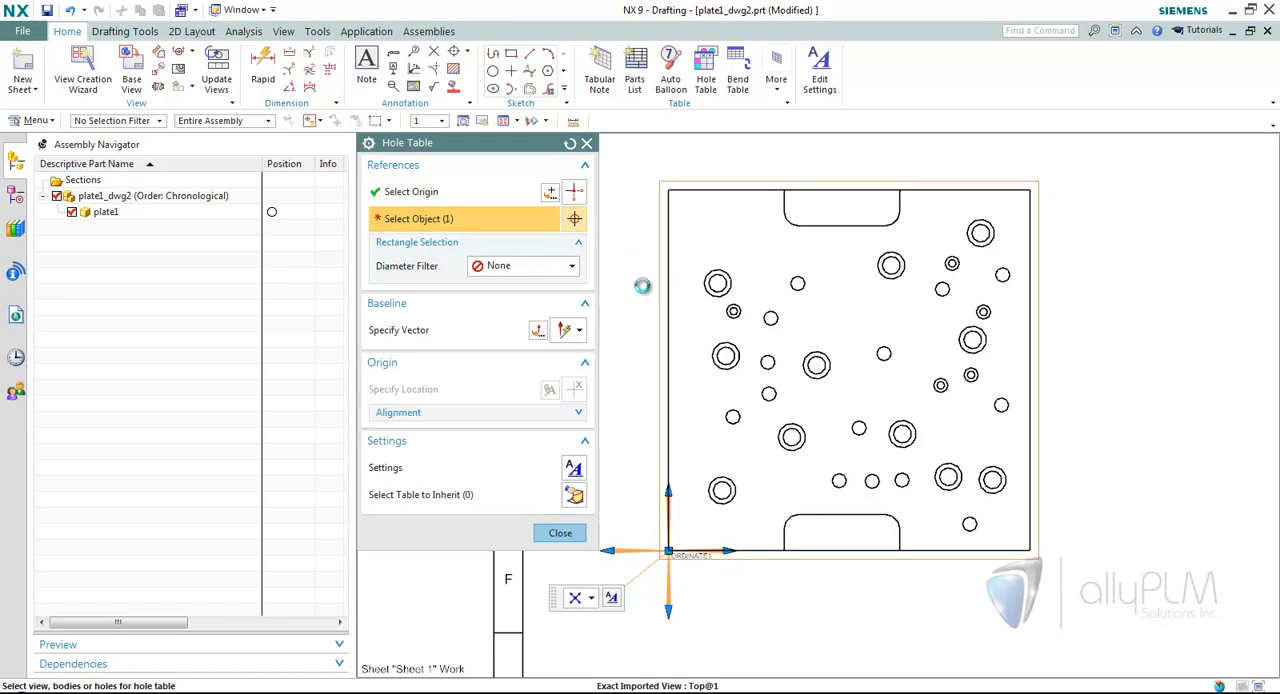
{"action": "scroll", "coordinate": [895, 287], "scroll_direction": "up", "scroll_amount": 4}
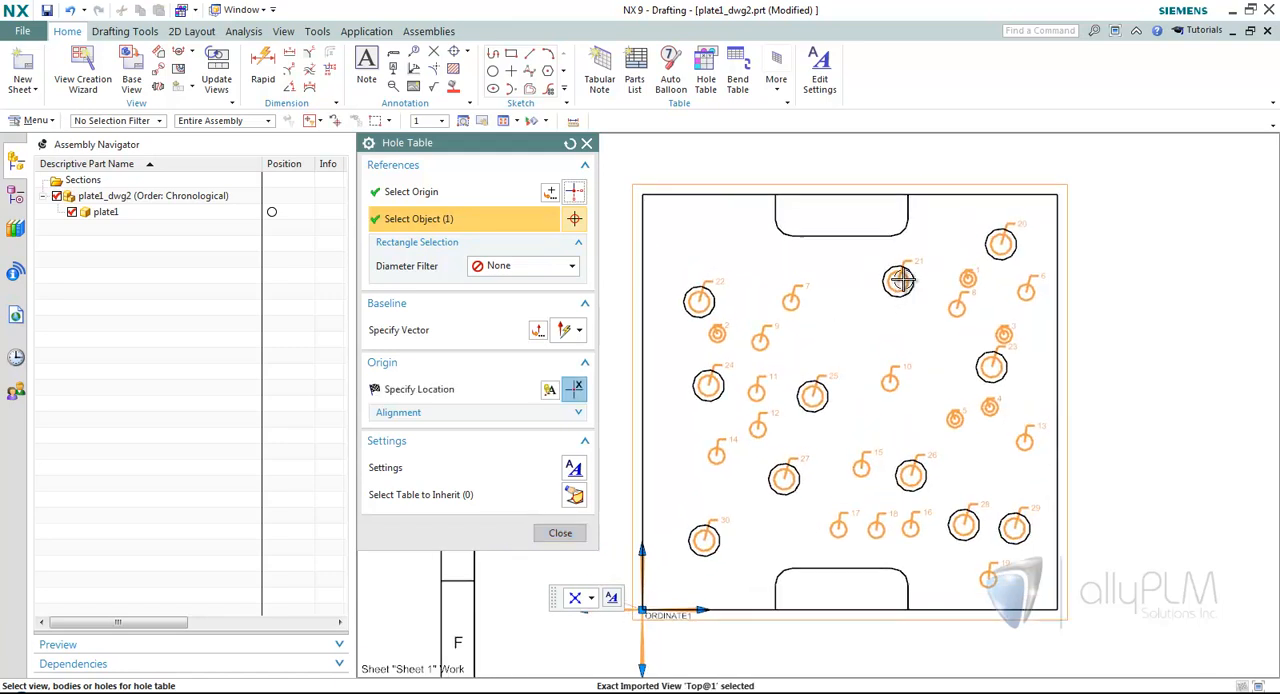
{"action": "scroll", "coordinate": [902, 290], "scroll_direction": "down", "scroll_amount": 3}
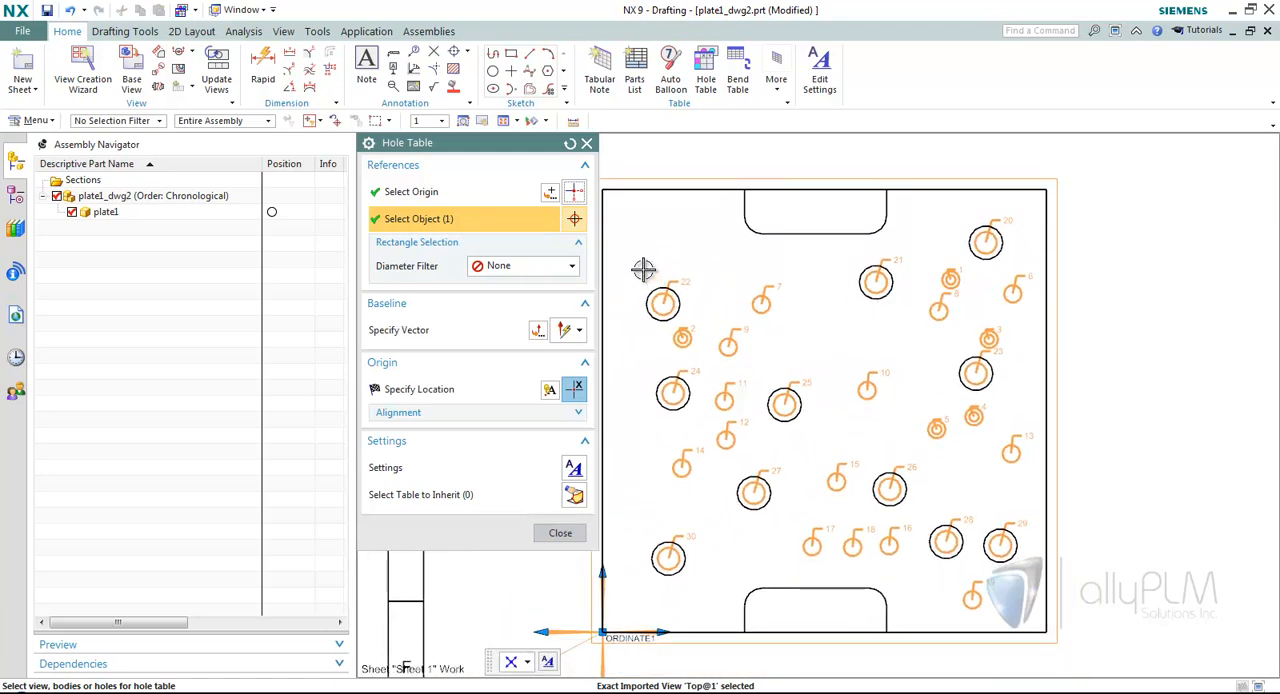
{"action": "left_click", "coordinate": [624, 181], "text": "shift"}
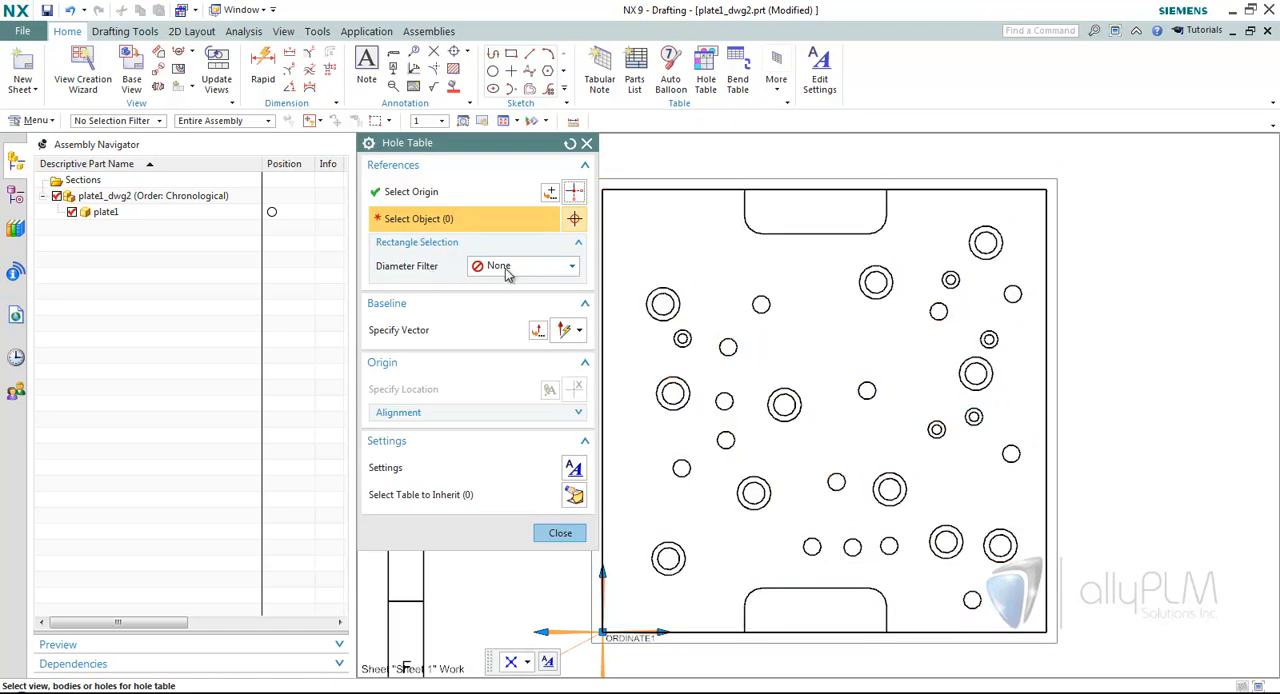
Try selecting the plate's holes by rectangle with the Diameter Filter at Greater Than 20, then clear the selection and restore the filter to None.
{"action": "left_click", "coordinate": [505, 275]}
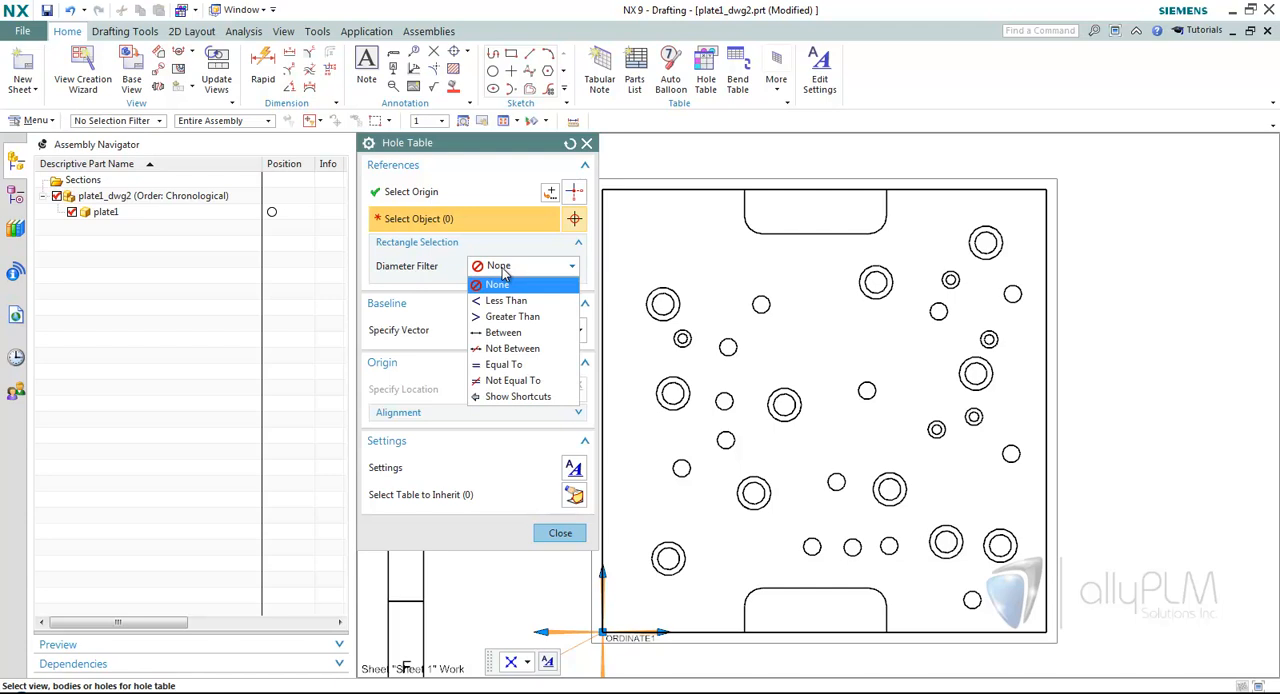
{"action": "left_click", "coordinate": [509, 318]}
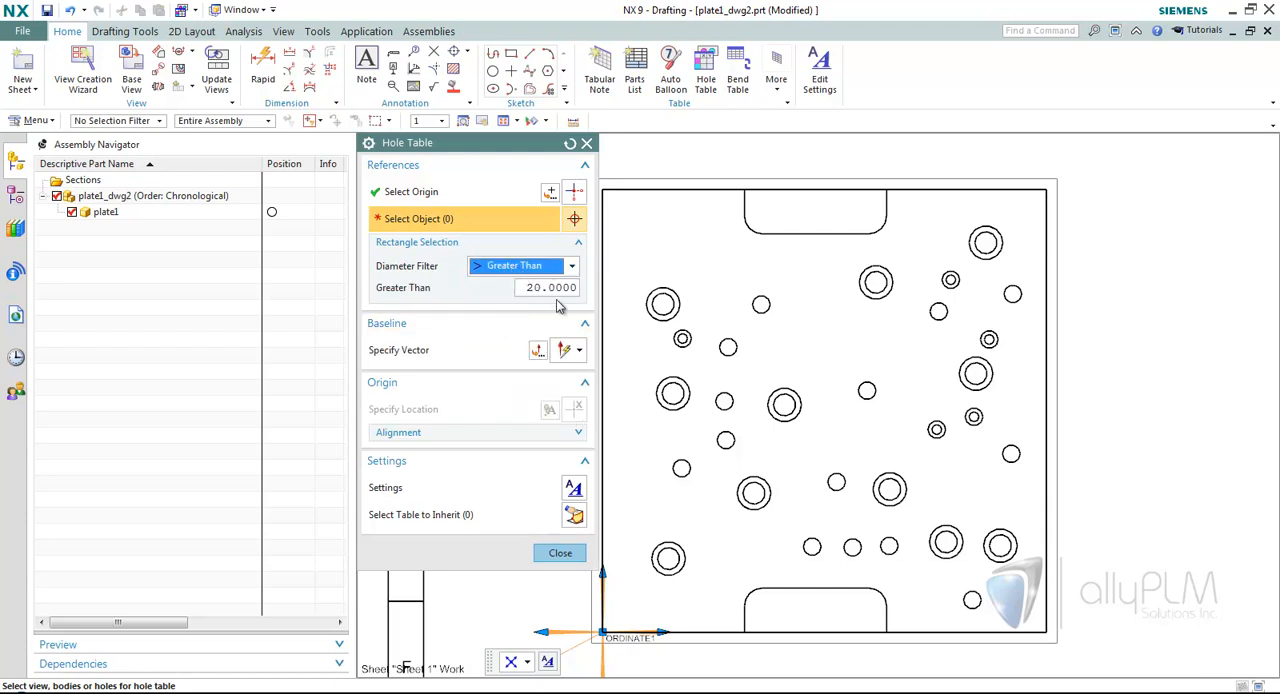
{"action": "mouse_move", "coordinate": [627, 208]}
{"action": "left_mouse_down"}
{"action": "mouse_move", "coordinate": [814, 423]}
{"action": "mouse_move", "coordinate": [991, 594]}
{"action": "mouse_move", "coordinate": [1045, 618]}
{"action": "left_mouse_up"}
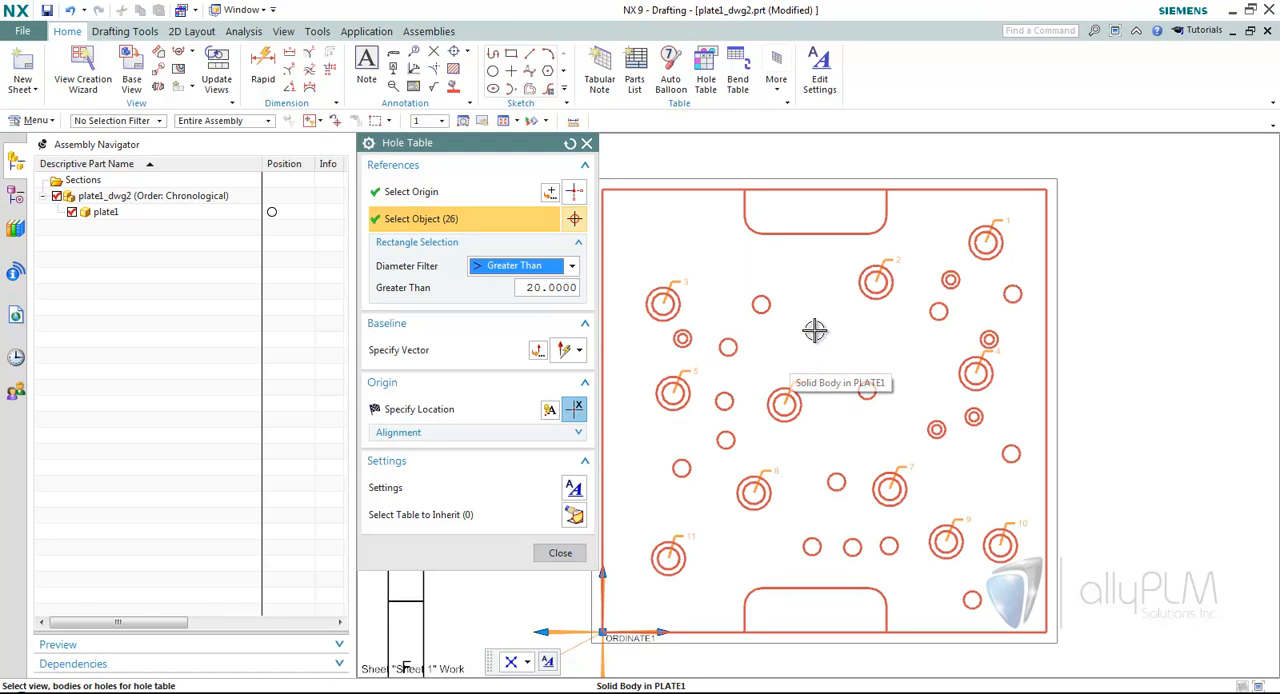
{"action": "mouse_move", "coordinate": [613, 212]}
{"action": "left_mouse_down"}
{"action": "mouse_move", "coordinate": [824, 474]}
{"action": "mouse_move", "coordinate": [1052, 632]}
{"action": "left_mouse_up"}
{"action": "left_click", "coordinate": [525, 268]}
{"action": "left_click", "coordinate": [515, 286]}
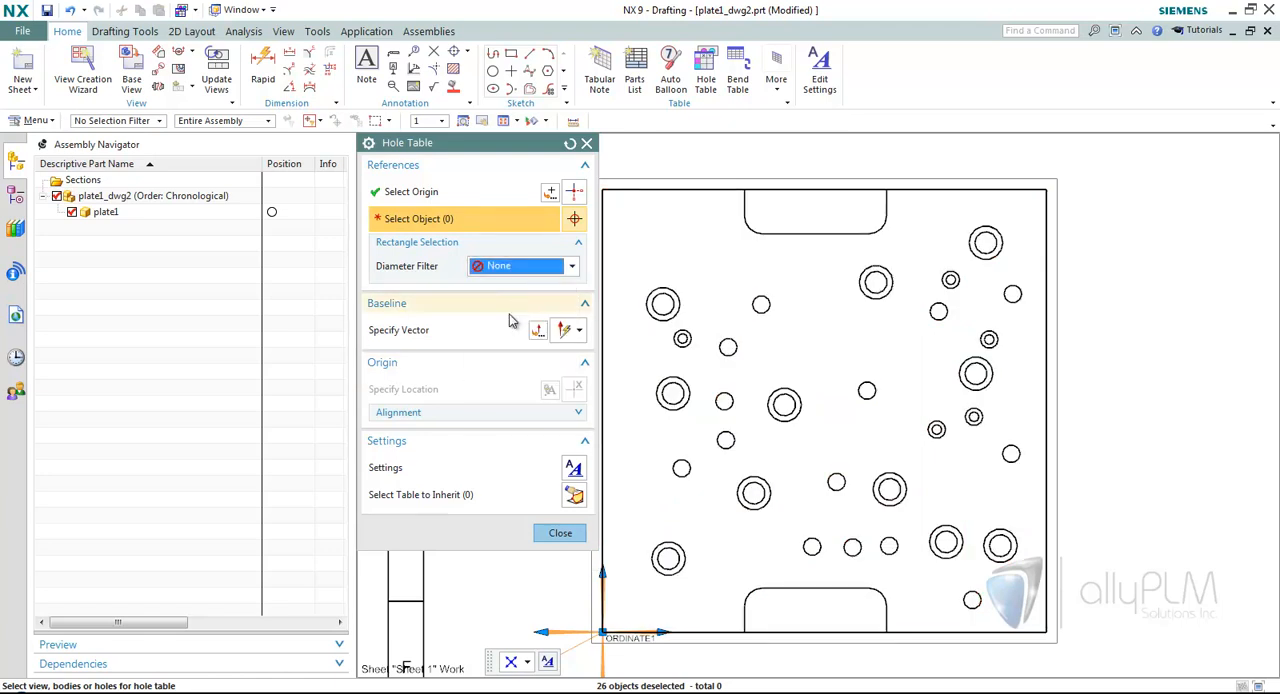
Adjust the hole table's Hole Filters settings to exclude the large double-circle holes of the plate.
{"action": "left_click", "coordinate": [573, 470]}
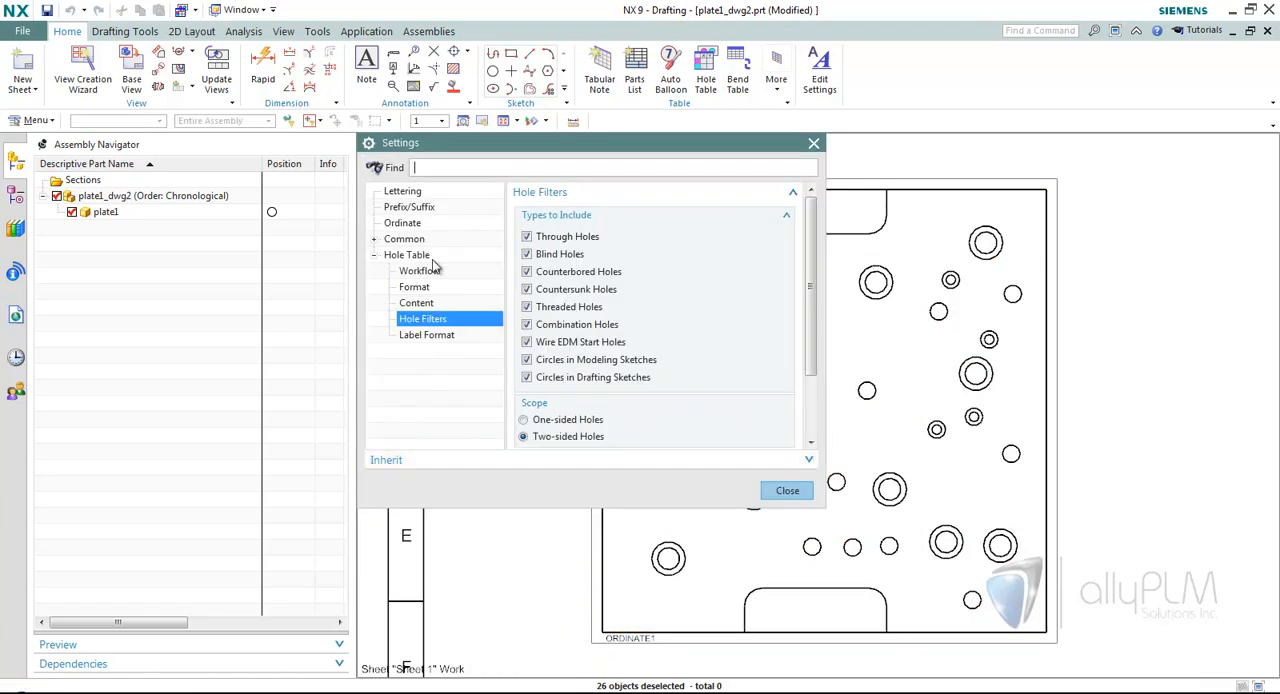
{"action": "left_click", "coordinate": [449, 303]}
{"action": "left_click", "coordinate": [470, 316]}
{"action": "left_click", "coordinate": [786, 491]}
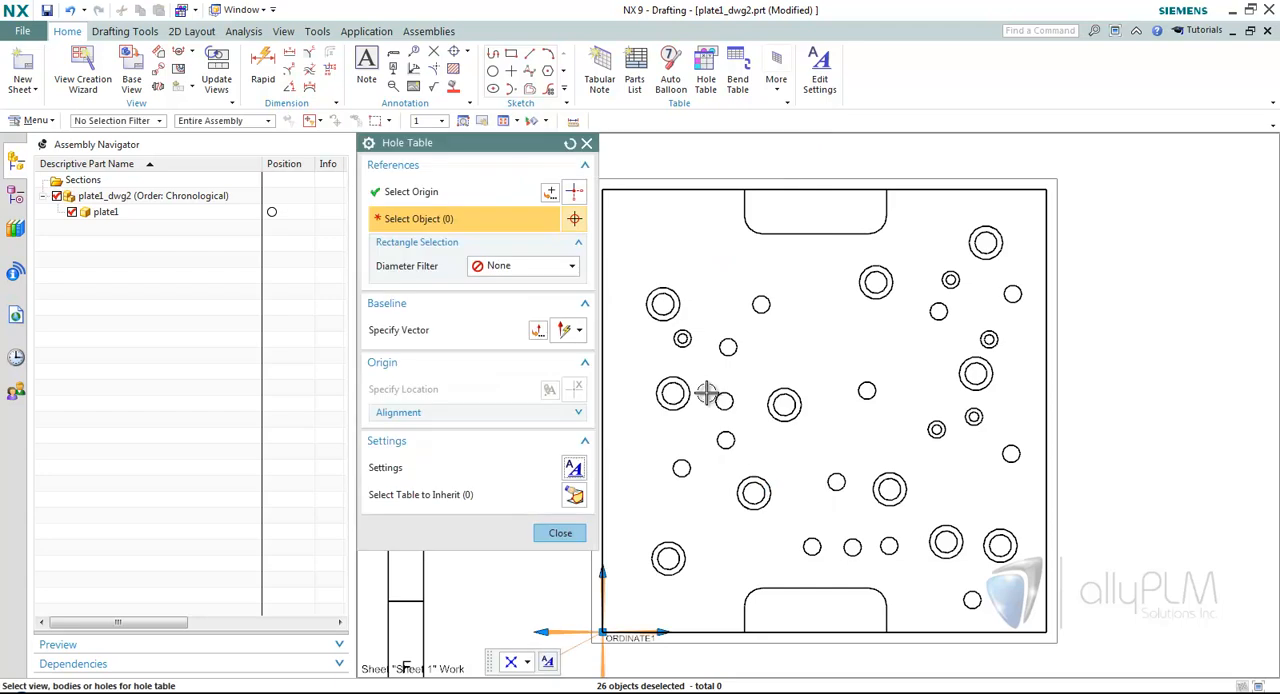
Select the plate's holes by rectangle, place the hole table to the right of the plate view, and finish the command.
{"action": "mouse_move", "coordinate": [625, 233]}
{"action": "left_mouse_down"}
{"action": "mouse_move", "coordinate": [774, 494]}
{"action": "mouse_move", "coordinate": [1043, 623]}
{"action": "left_mouse_up"}
{"action": "left_click_drag", "start_coordinate": [898, 208], "coordinate": [1078, 357]}
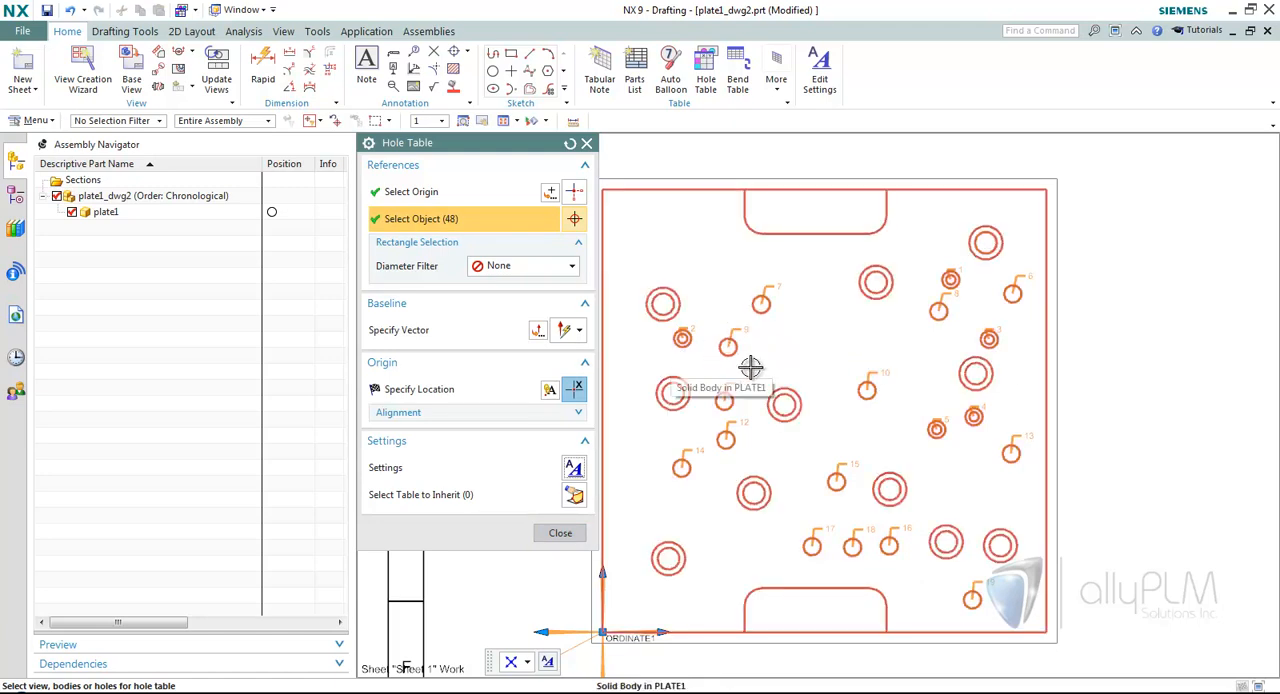
{"action": "left_click", "coordinate": [466, 386]}
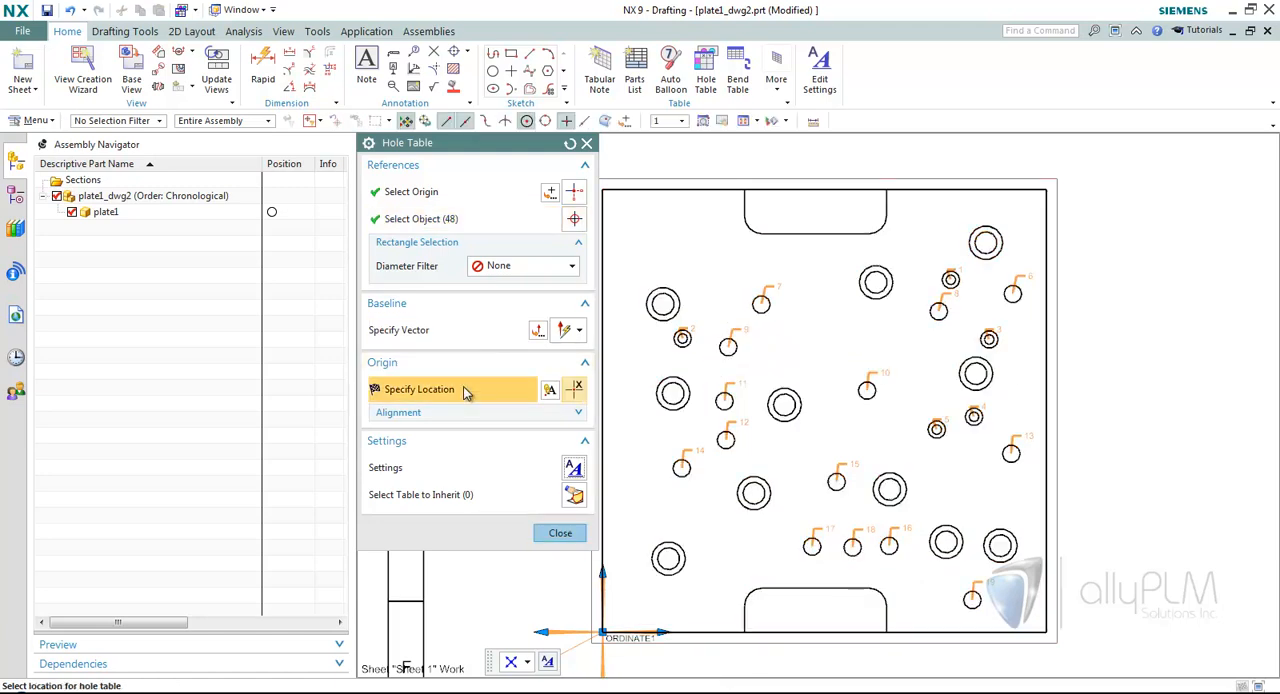
{"action": "middle_click_drag", "start_coordinate": [1096, 285], "coordinate": [1013, 294]}
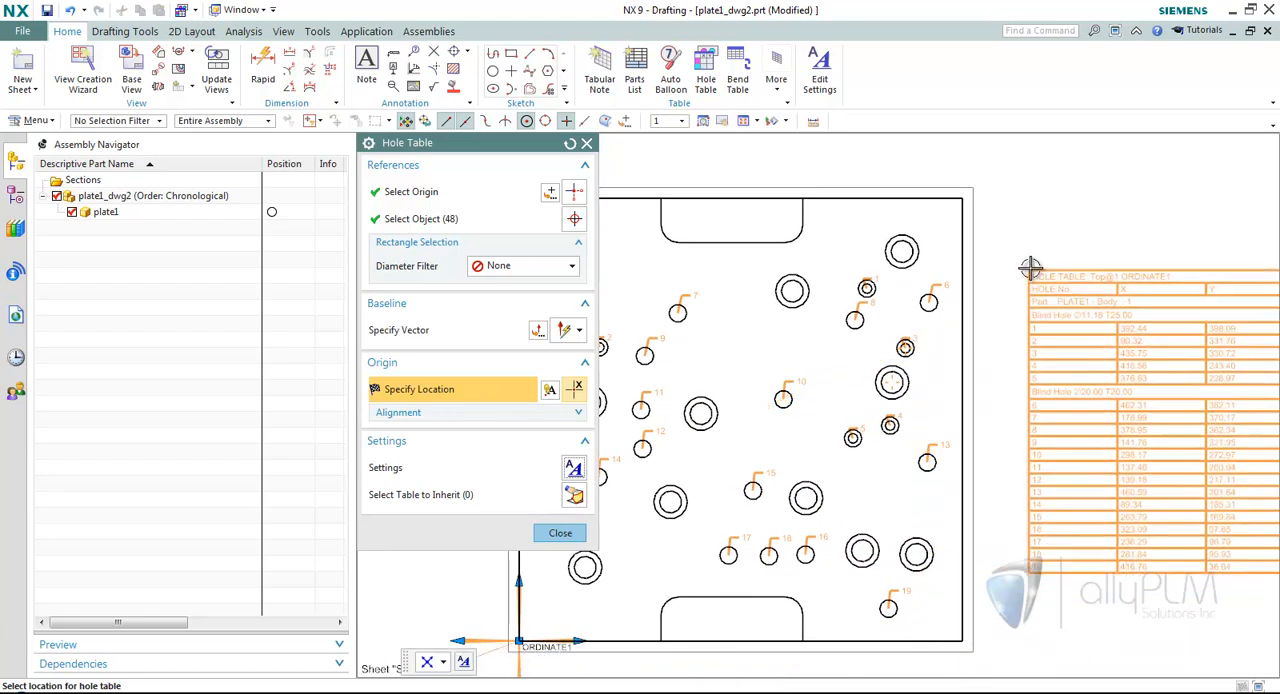
{"action": "left_click", "coordinate": [1014, 274]}
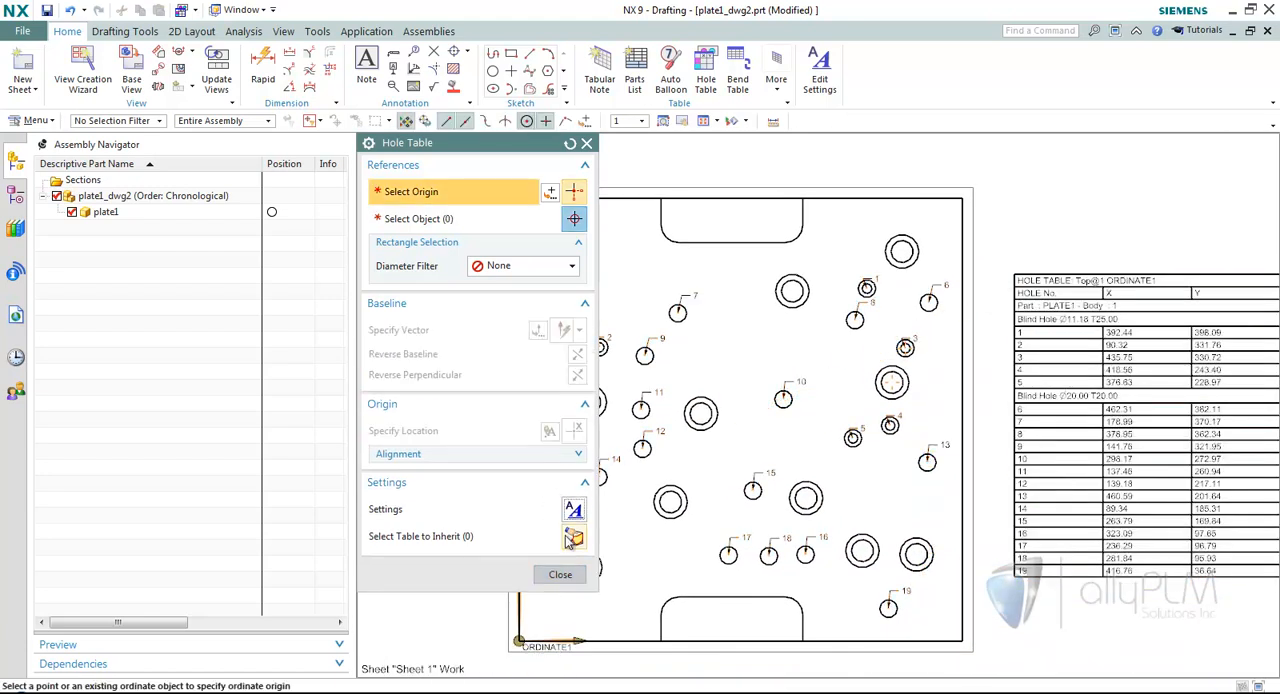
{"action": "left_click", "coordinate": [558, 574]}
{"action": "scroll", "coordinate": [937, 340], "scroll_direction": "up", "scroll_amount": 2}
{"action": "middle_click_drag", "start_coordinate": [1130, 350], "coordinate": [823, 340]}
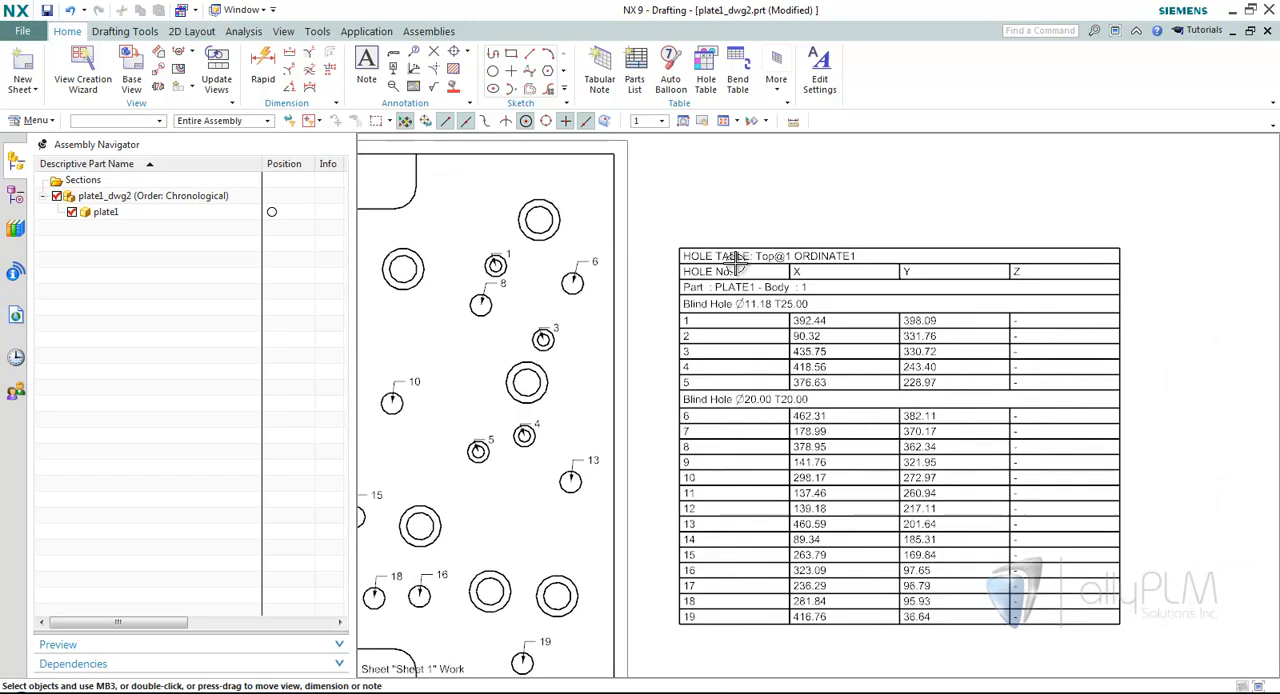
{"action": "left_click", "coordinate": [676, 244]}
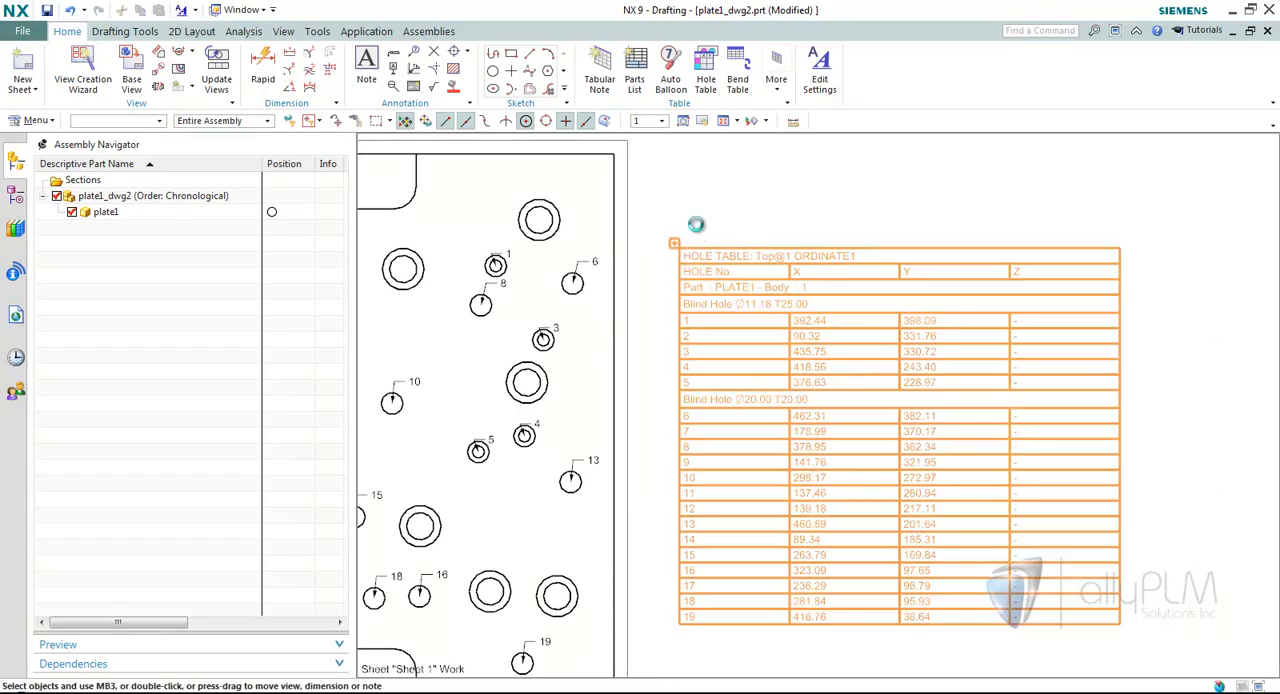
{"action": "double_click", "coordinate": [668, 244]}
{"action": "left_click", "coordinate": [785, 490]}
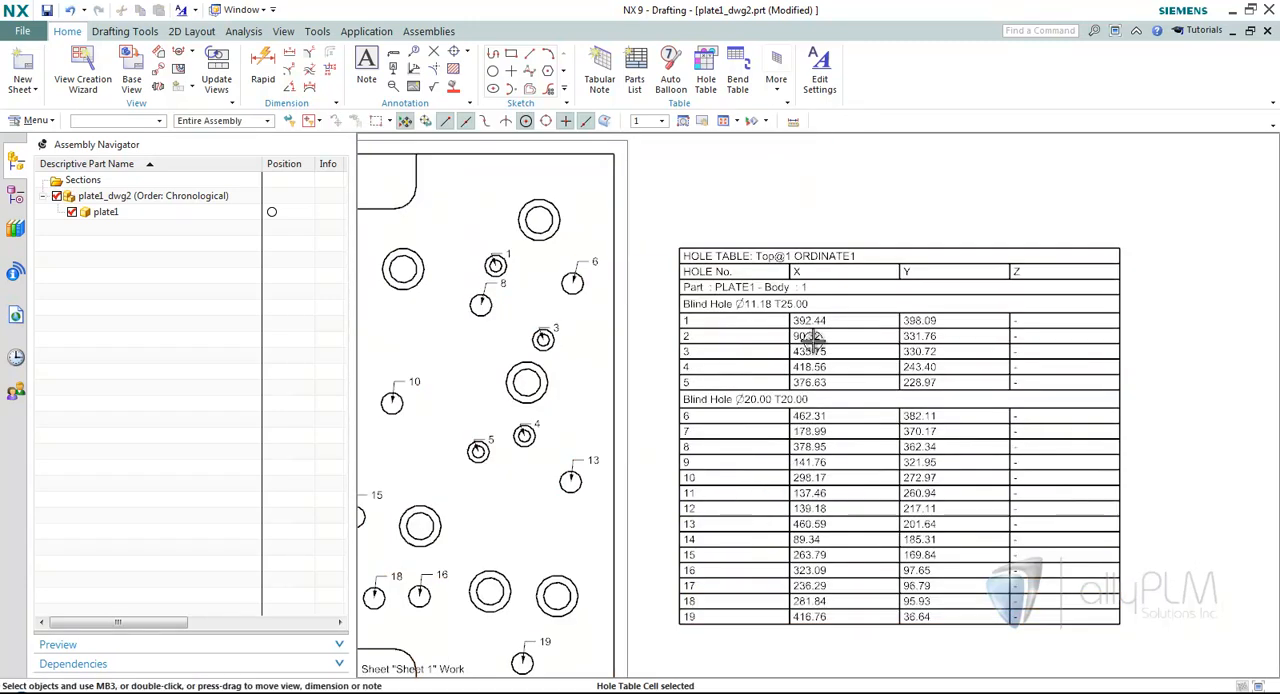
In the hole table's Format settings, set Show Columns to X and Y.
{"action": "right_click", "coordinate": [677, 243]}
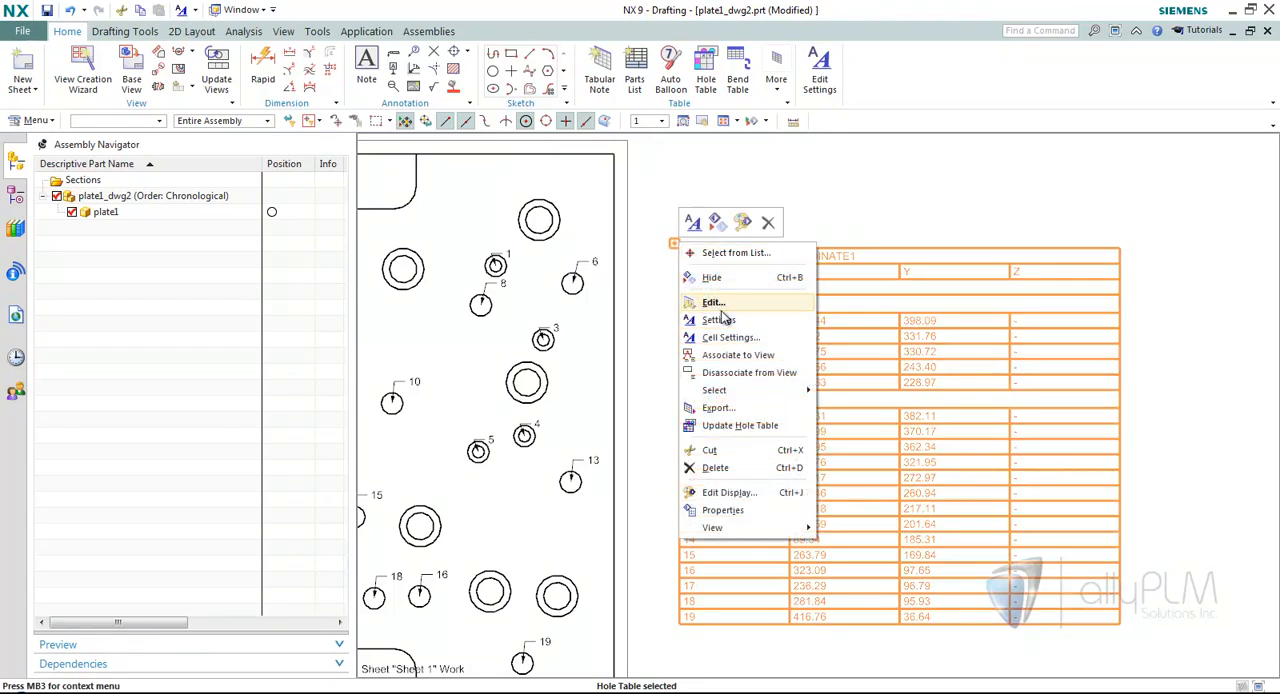
{"action": "left_click", "coordinate": [718, 320]}
{"action": "scroll", "coordinate": [923, 289], "scroll_direction": "down", "scroll_amount": 3}
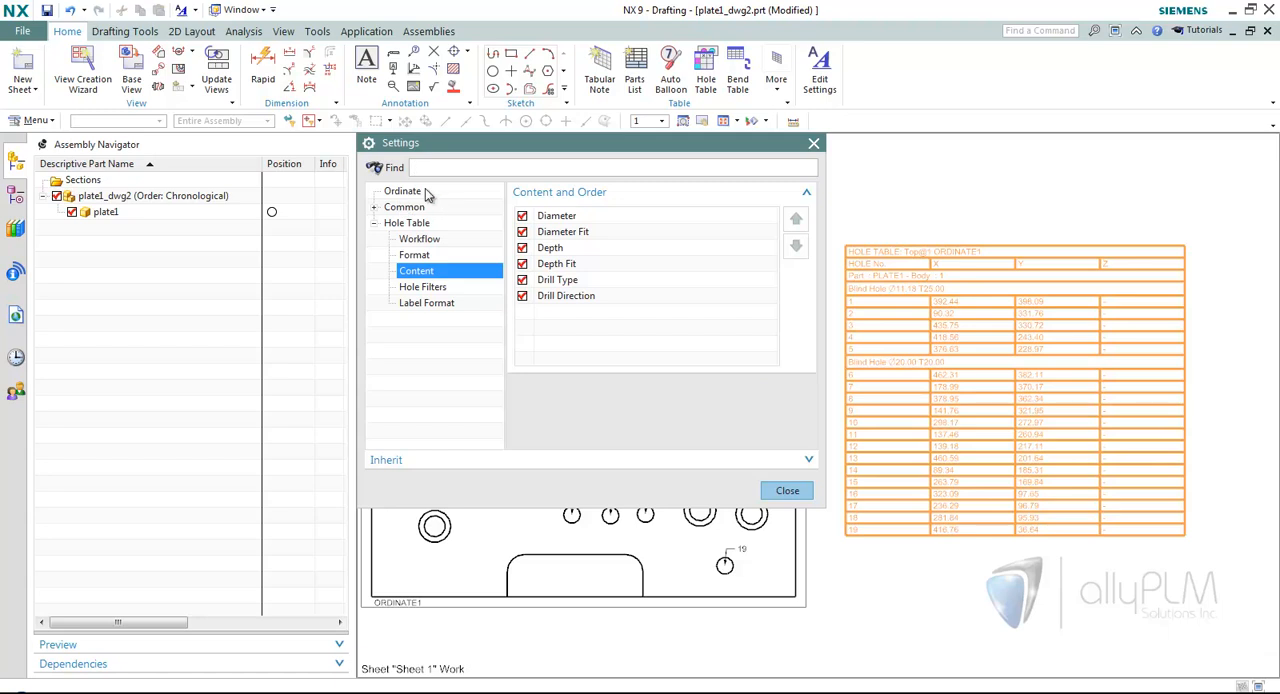
{"action": "left_click", "coordinate": [430, 256]}
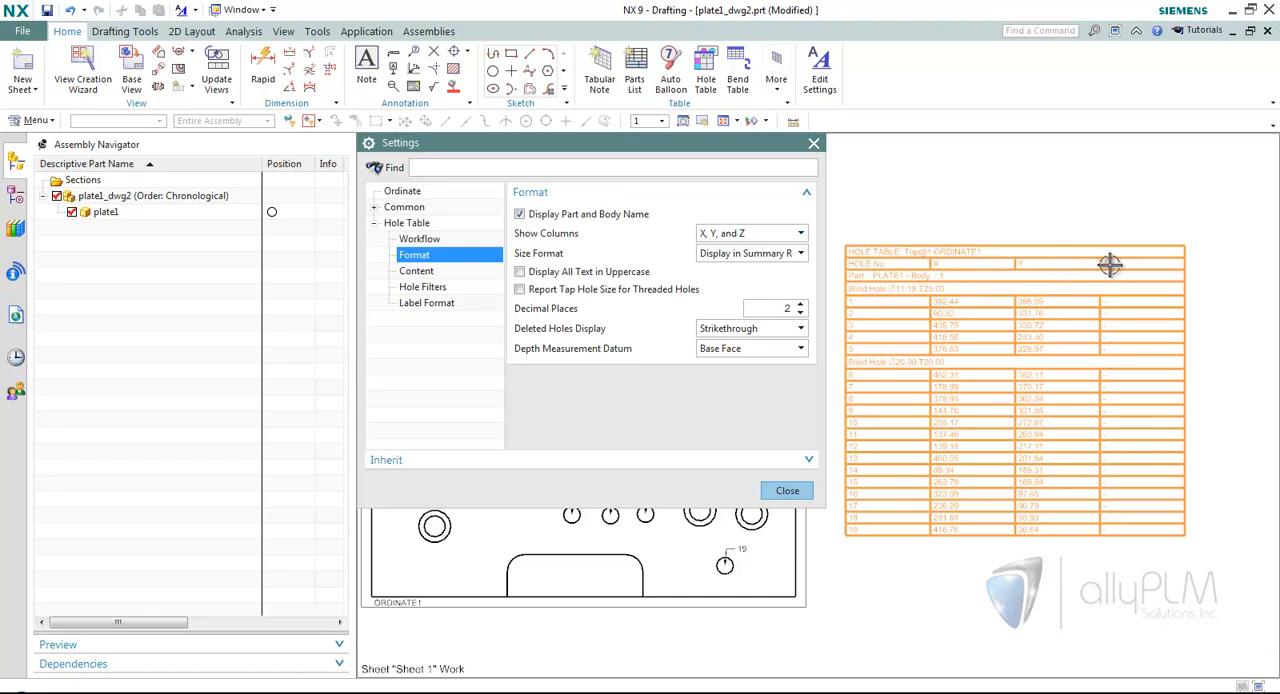
{"action": "left_click", "coordinate": [758, 234]}
{"action": "left_click", "coordinate": [736, 247]}
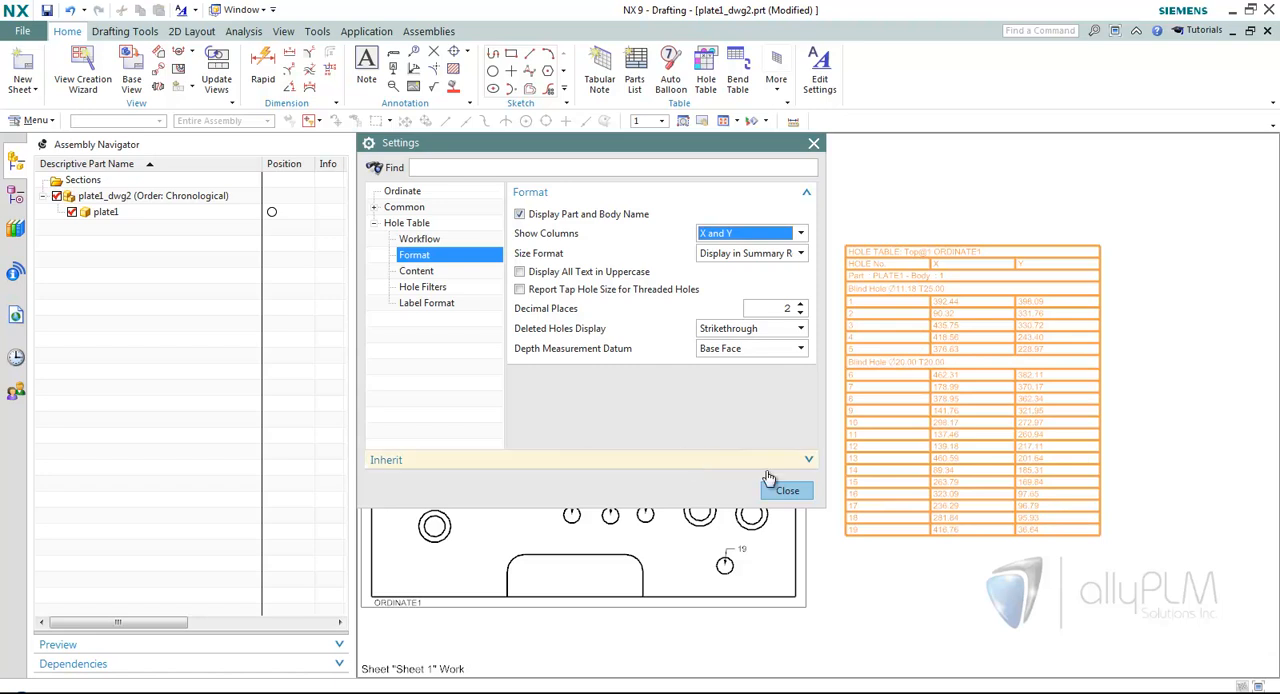
Try the All and the X, Y, and Z column sets on the hole table, and return Show Columns to X and Y.
{"action": "left_click", "coordinate": [738, 234]}
{"action": "left_click", "coordinate": [725, 280]}
{"action": "scroll", "coordinate": [1085, 308], "scroll_direction": "down", "scroll_amount": 5}
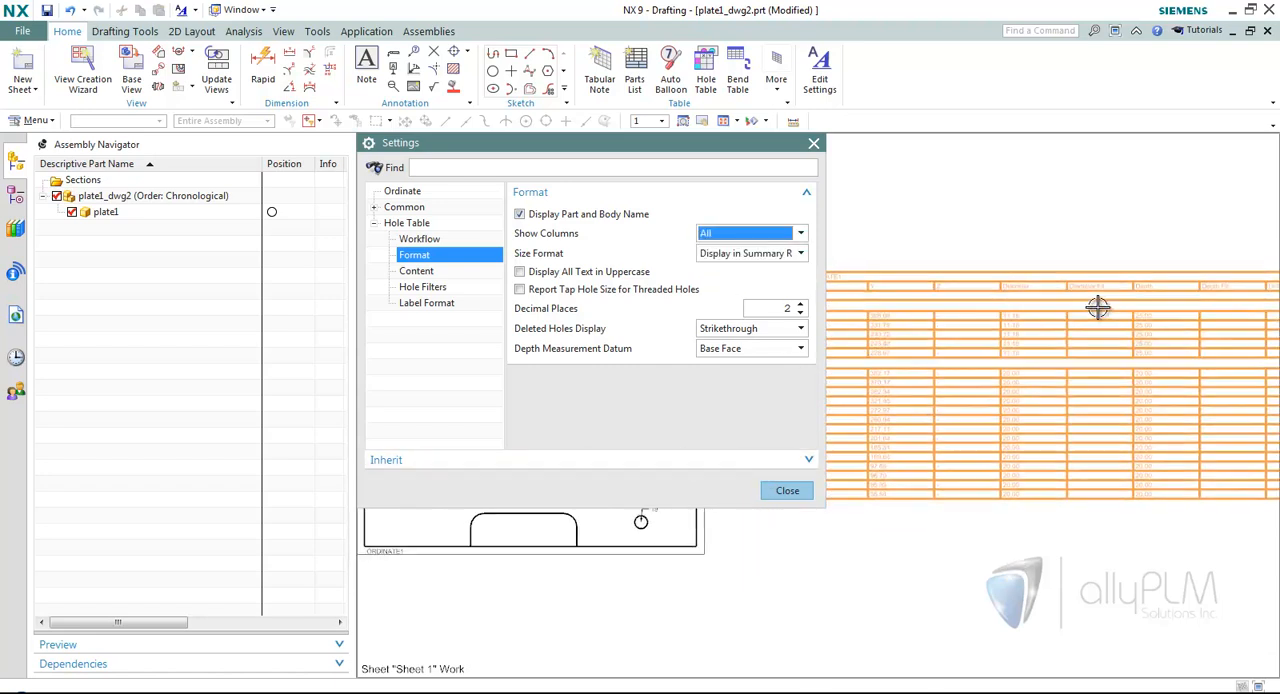
{"action": "left_click", "coordinate": [755, 234]}
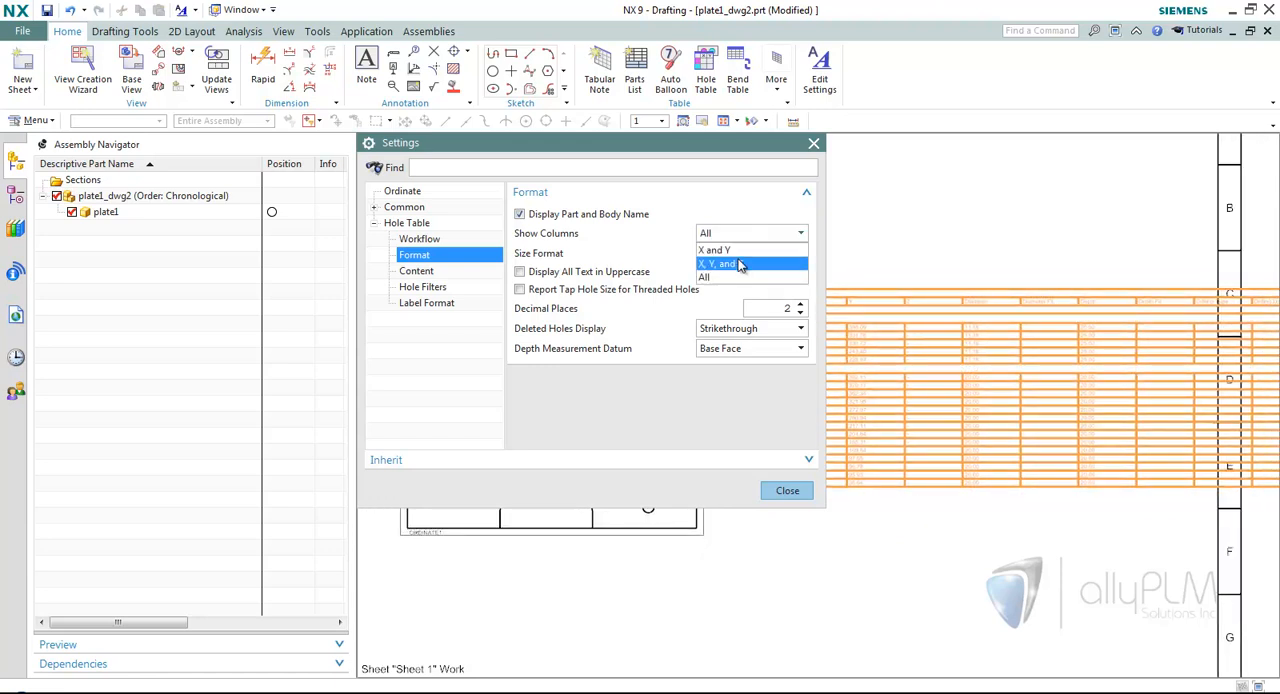
{"action": "left_click", "coordinate": [740, 263]}
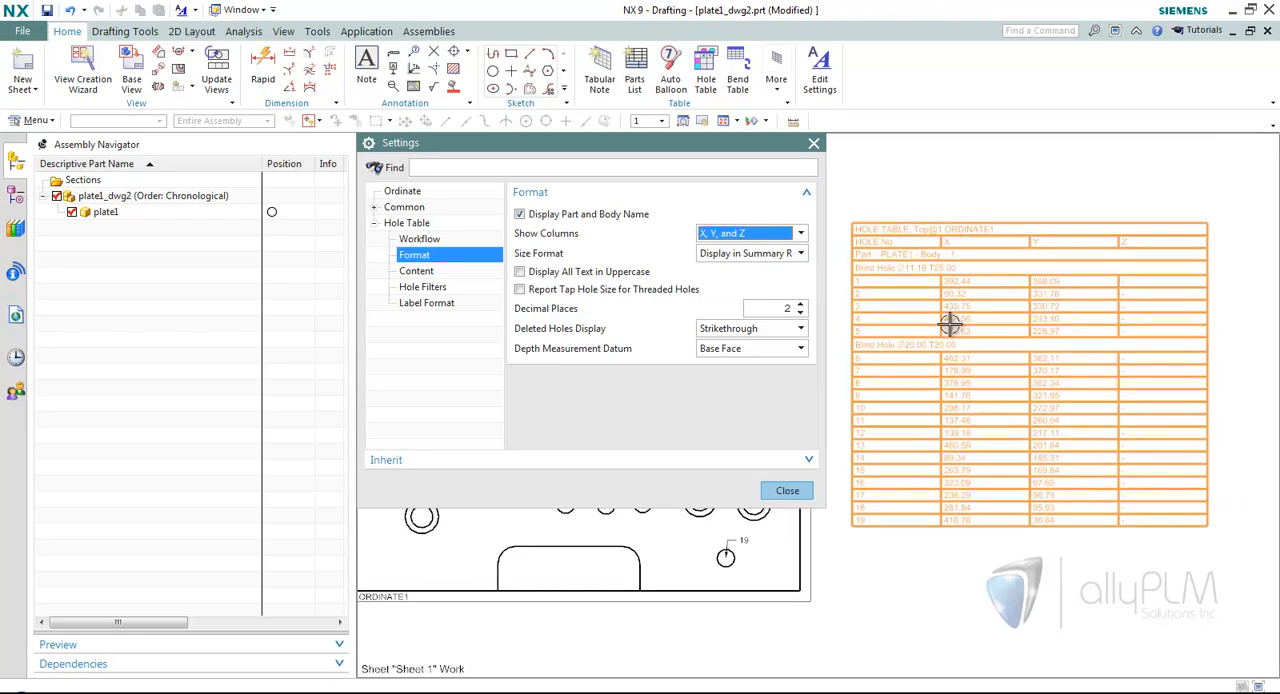
{"action": "left_click", "coordinate": [755, 233]}
{"action": "left_click", "coordinate": [735, 249]}
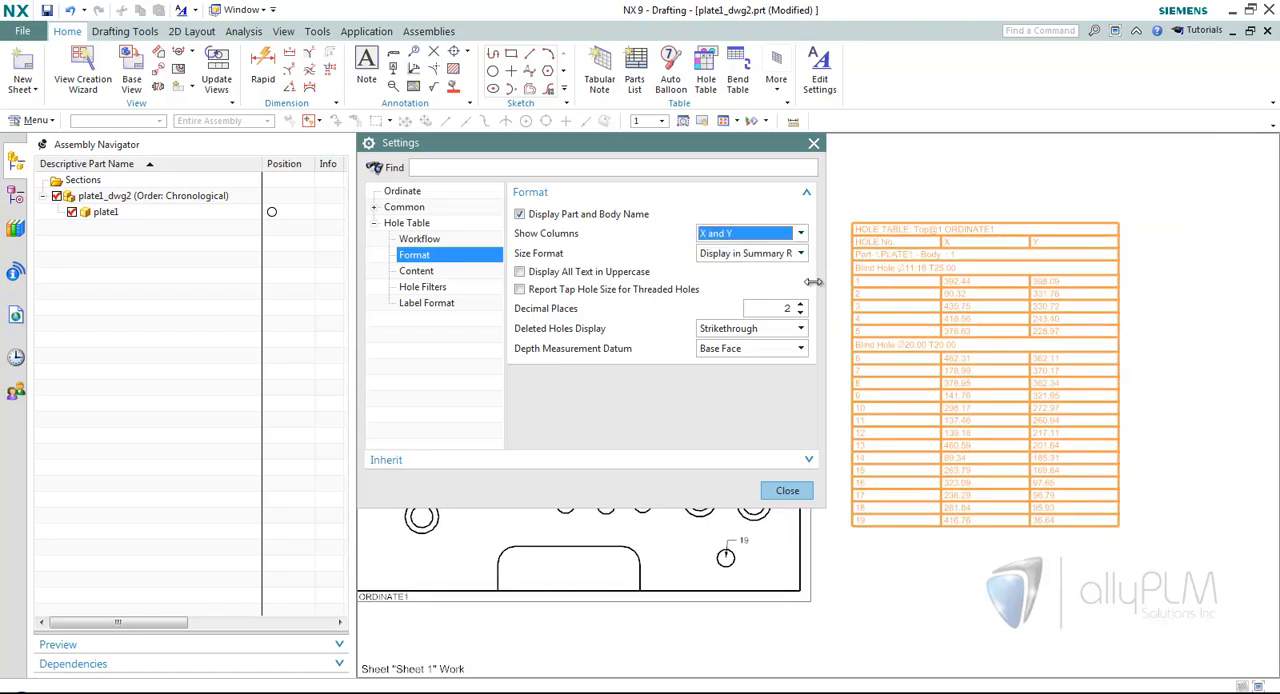
Try Display in Column as the hole table's Size Format and return it to Display in Summary Rows.
{"action": "left_click", "coordinate": [748, 253]}
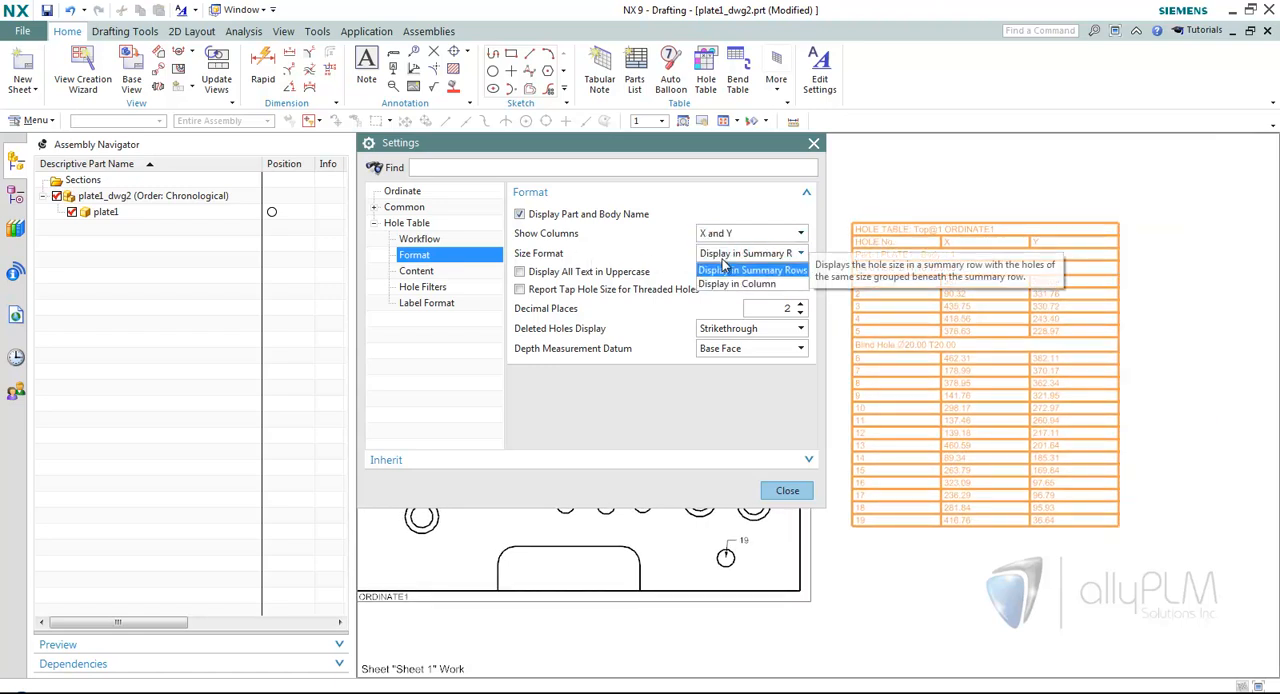
{"action": "left_click", "coordinate": [743, 272]}
{"action": "scroll", "coordinate": [926, 290], "scroll_direction": "up", "scroll_amount": 5}
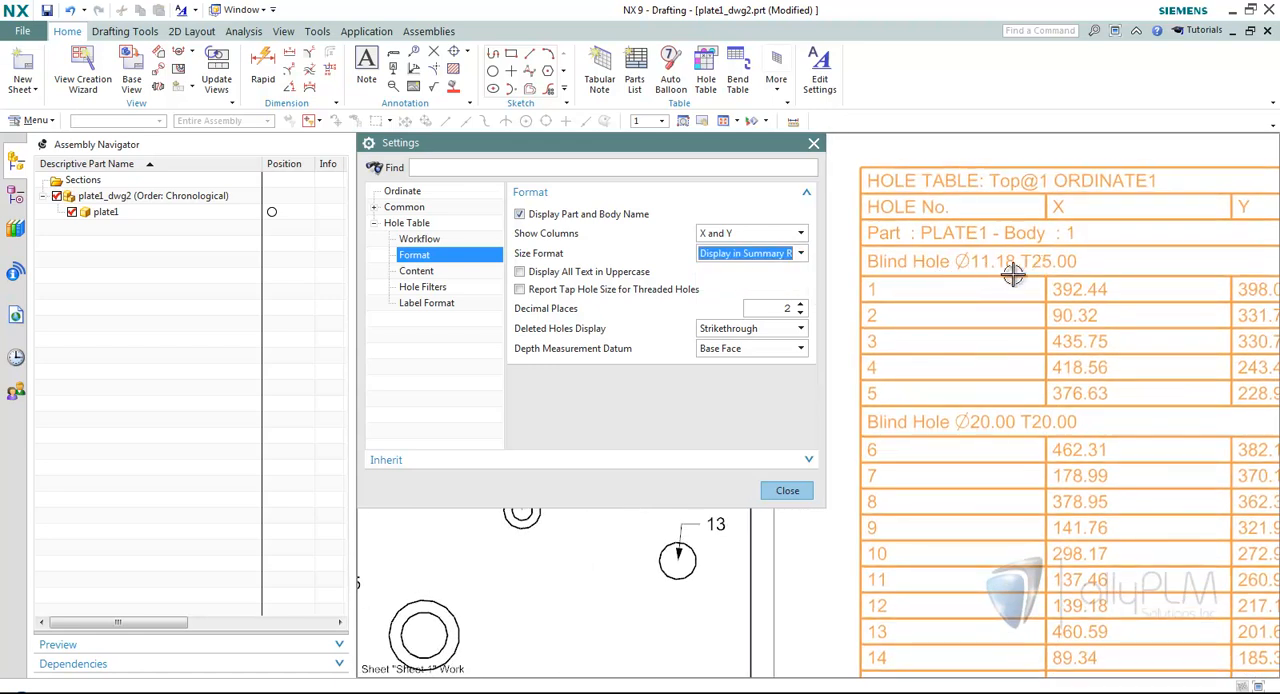
{"action": "left_click", "coordinate": [722, 254]}
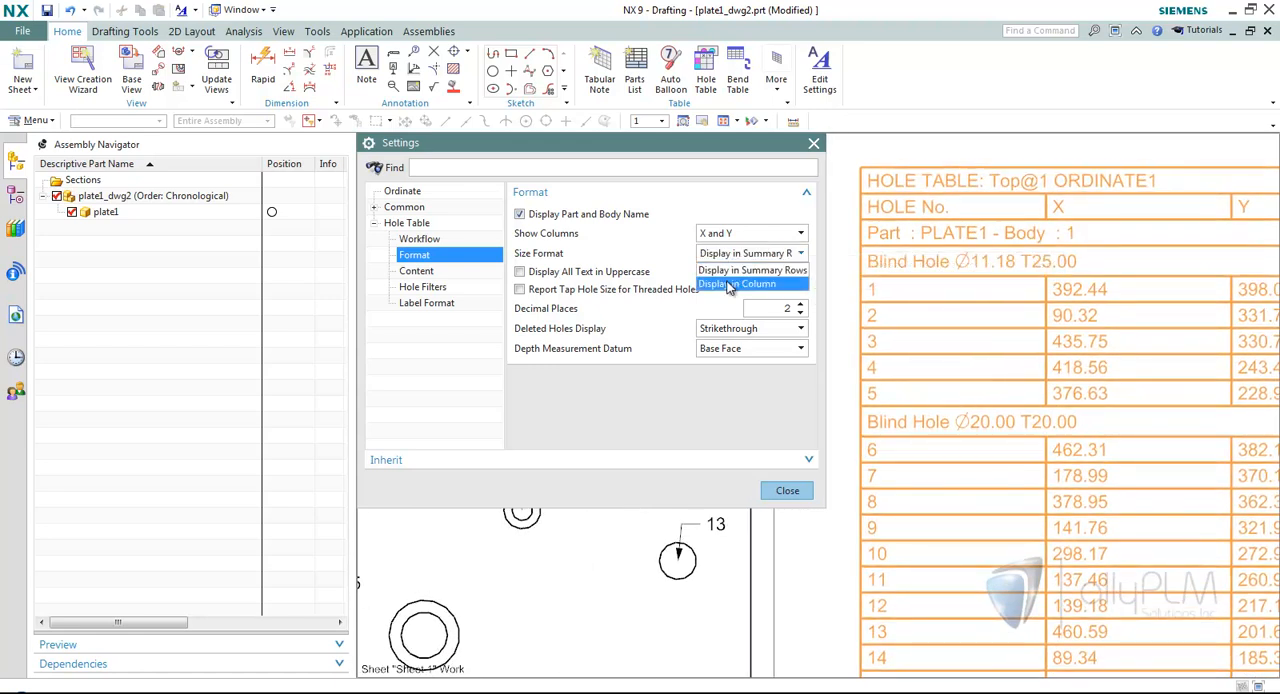
{"action": "left_click", "coordinate": [731, 290]}
{"action": "scroll", "coordinate": [883, 282], "scroll_direction": "down", "scroll_amount": 5}
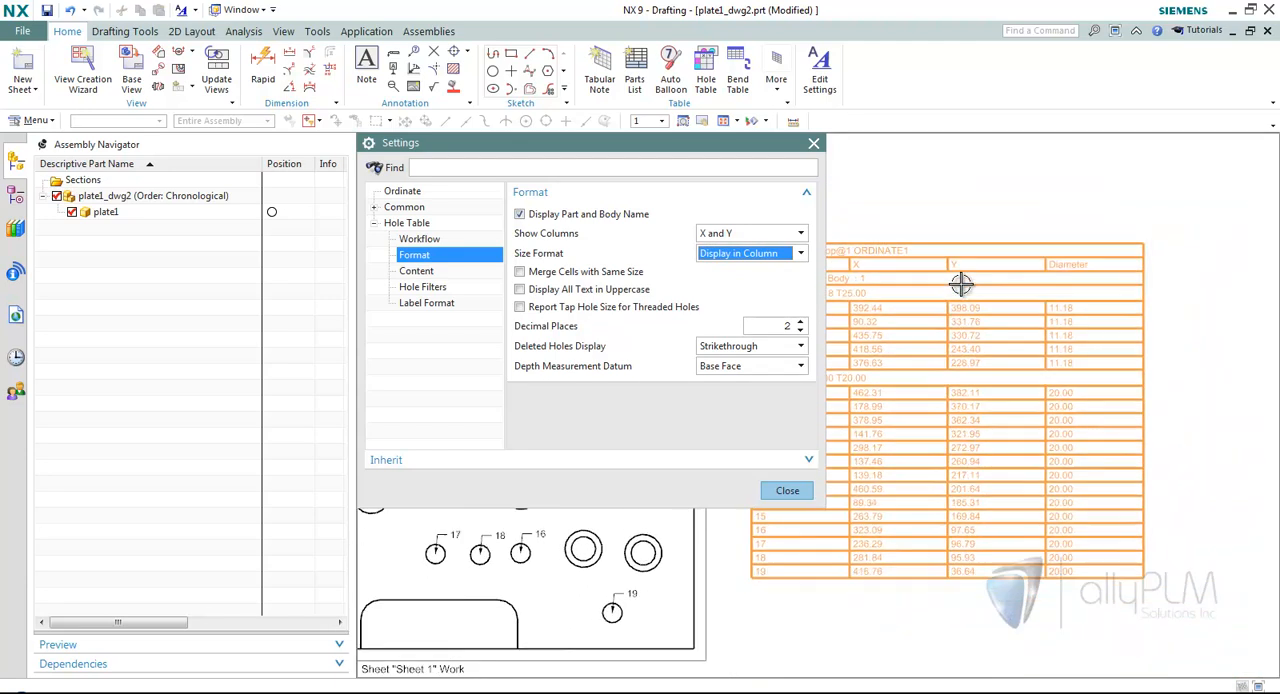
{"action": "left_click", "coordinate": [737, 256]}
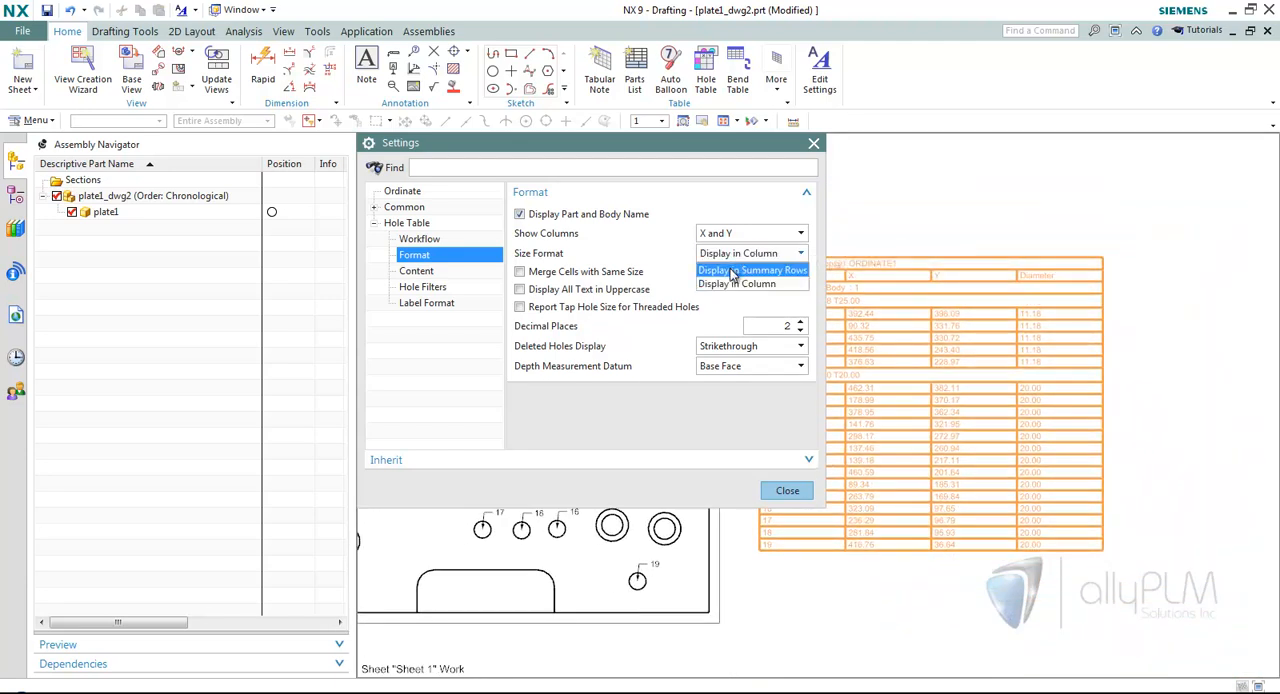
{"action": "left_click", "coordinate": [745, 270]}
{"action": "scroll", "coordinate": [850, 270], "scroll_direction": "up", "scroll_amount": 5}
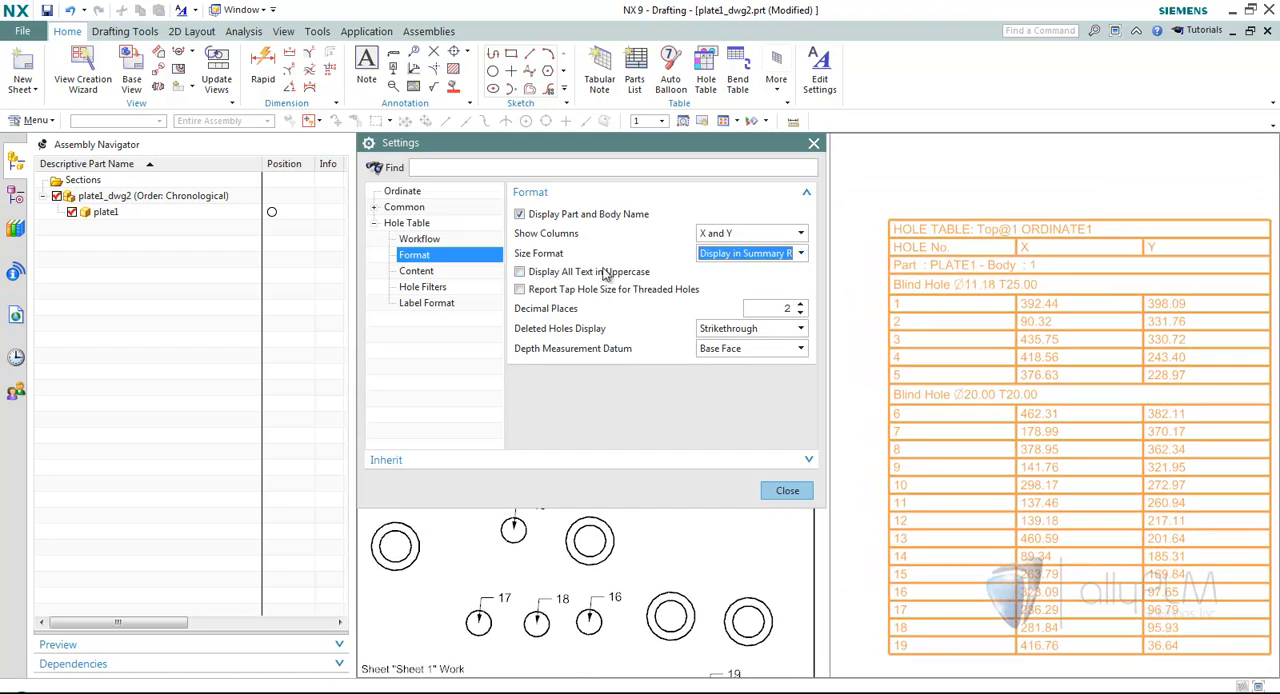
In the hole table's Content settings, try clearing Diameter, Diameter Fit, and Depth, re-enable all three, and close the settings.
{"action": "left_click", "coordinate": [416, 272]}
{"action": "scroll", "coordinate": [601, 307], "scroll_direction": "up", "scroll_amount": 1}
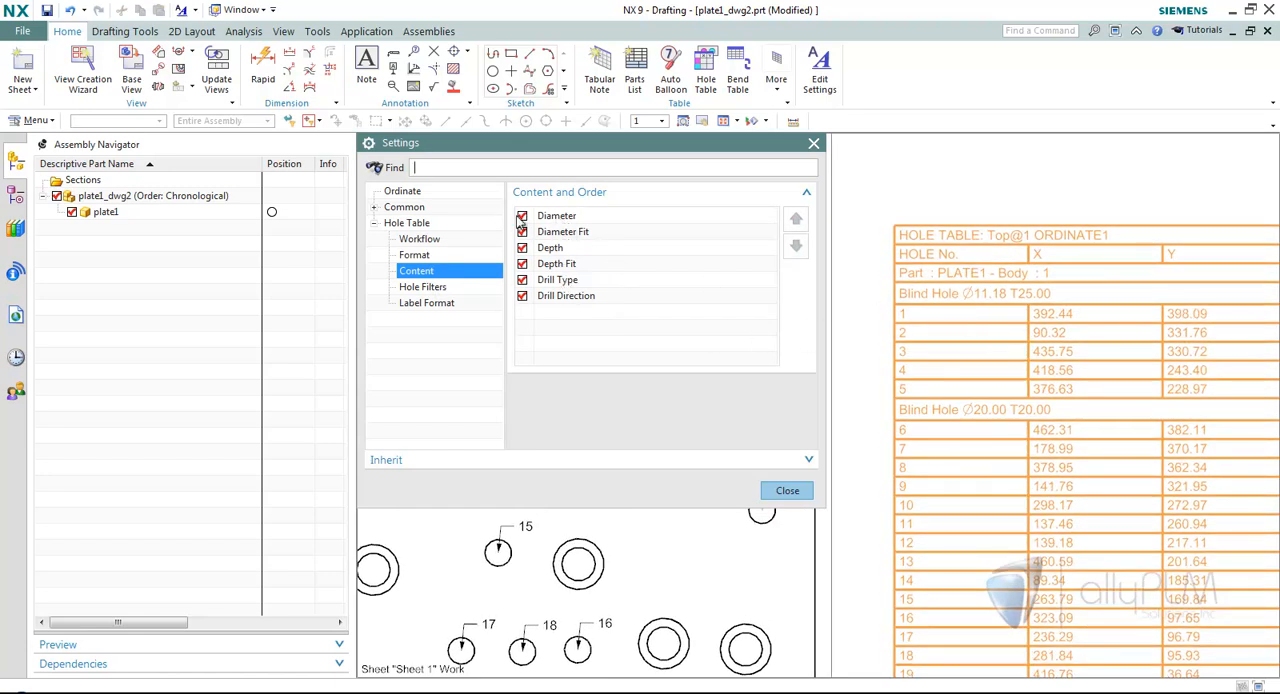
{"action": "left_click", "coordinate": [521, 217]}
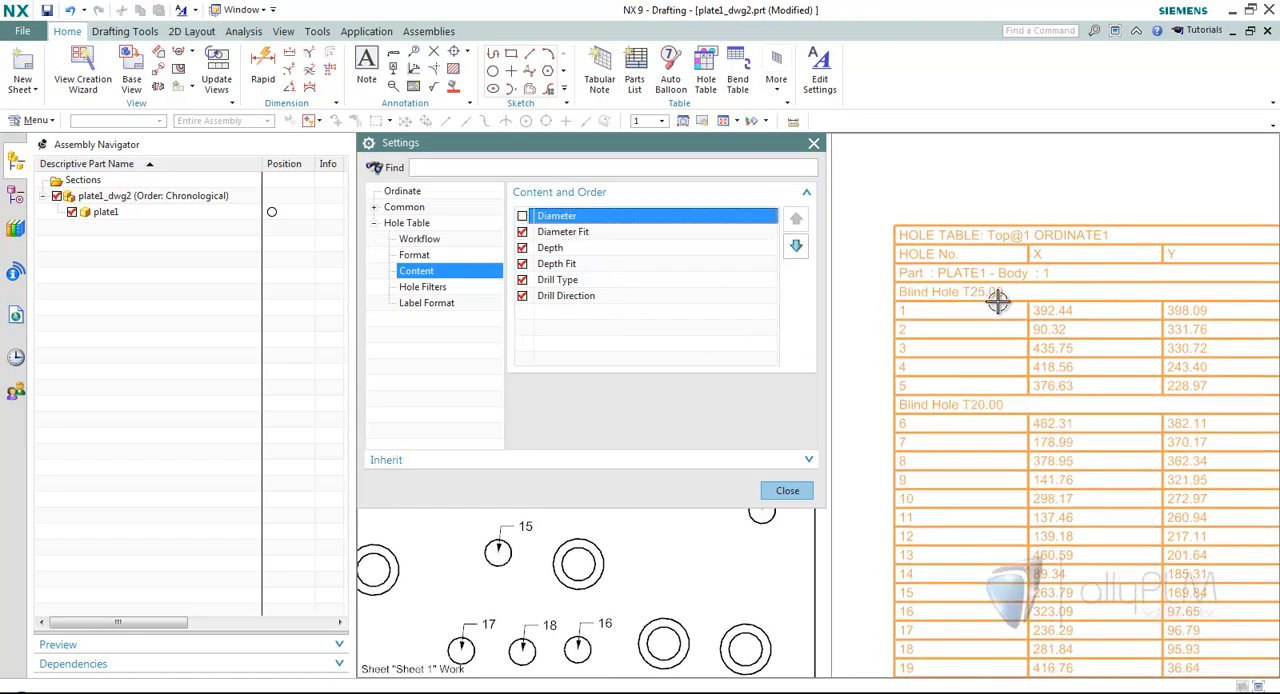
{"action": "left_click", "coordinate": [522, 232]}
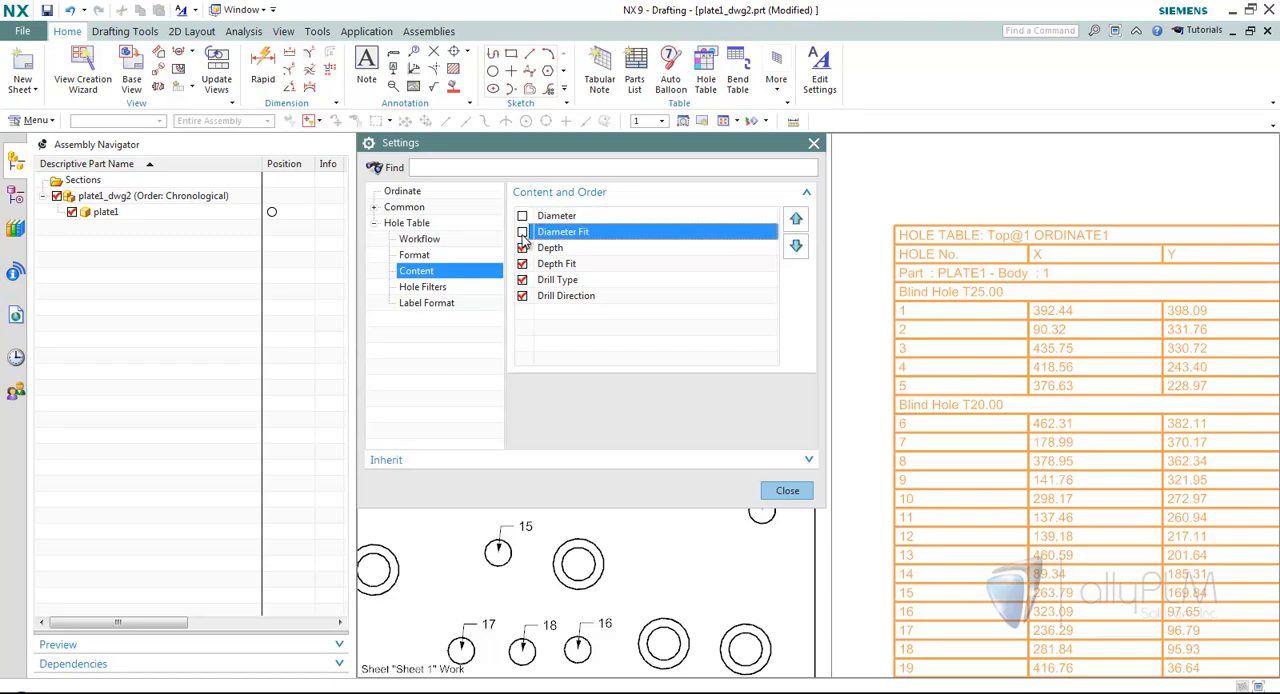
{"action": "left_click", "coordinate": [522, 248]}
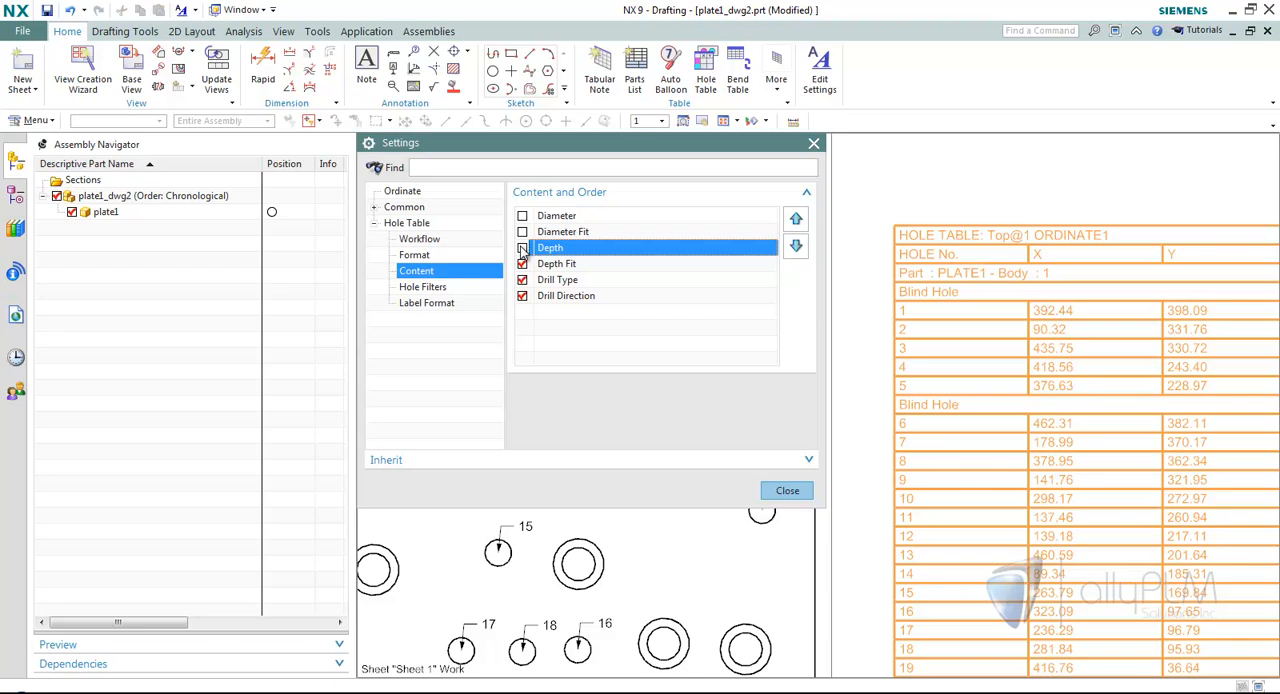
{"action": "left_click", "coordinate": [522, 216]}
{"action": "left_click", "coordinate": [522, 232]}
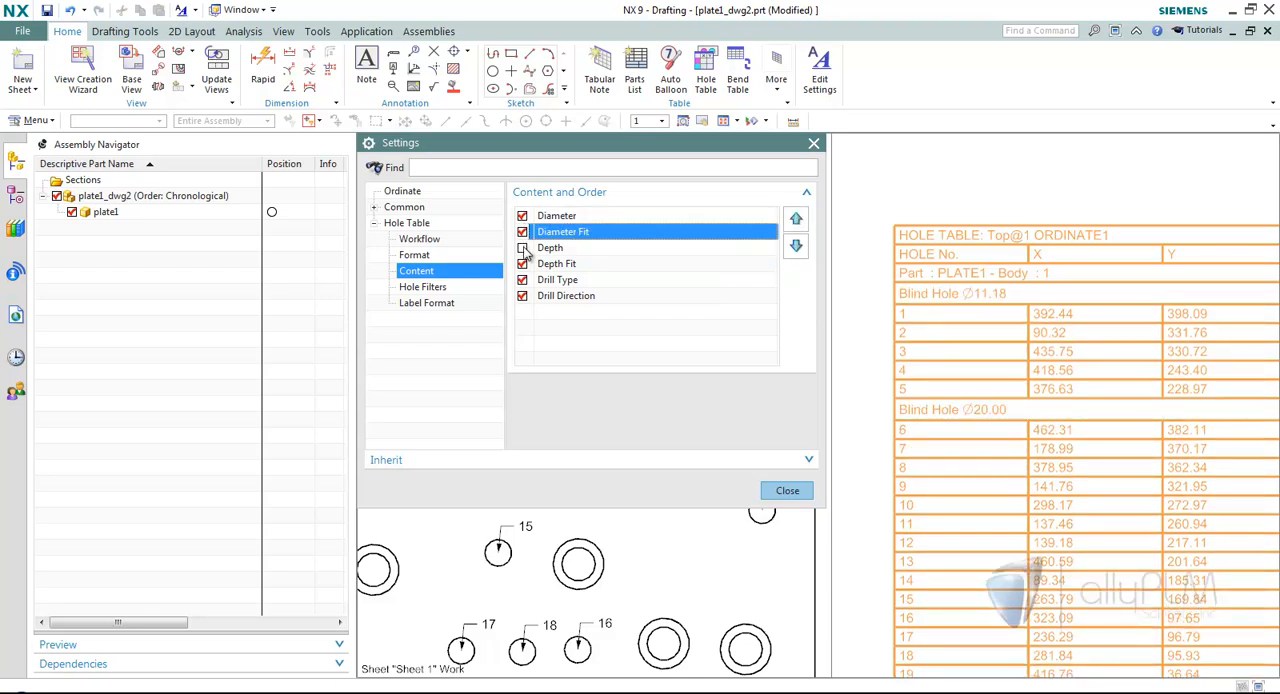
{"action": "left_click", "coordinate": [522, 248]}
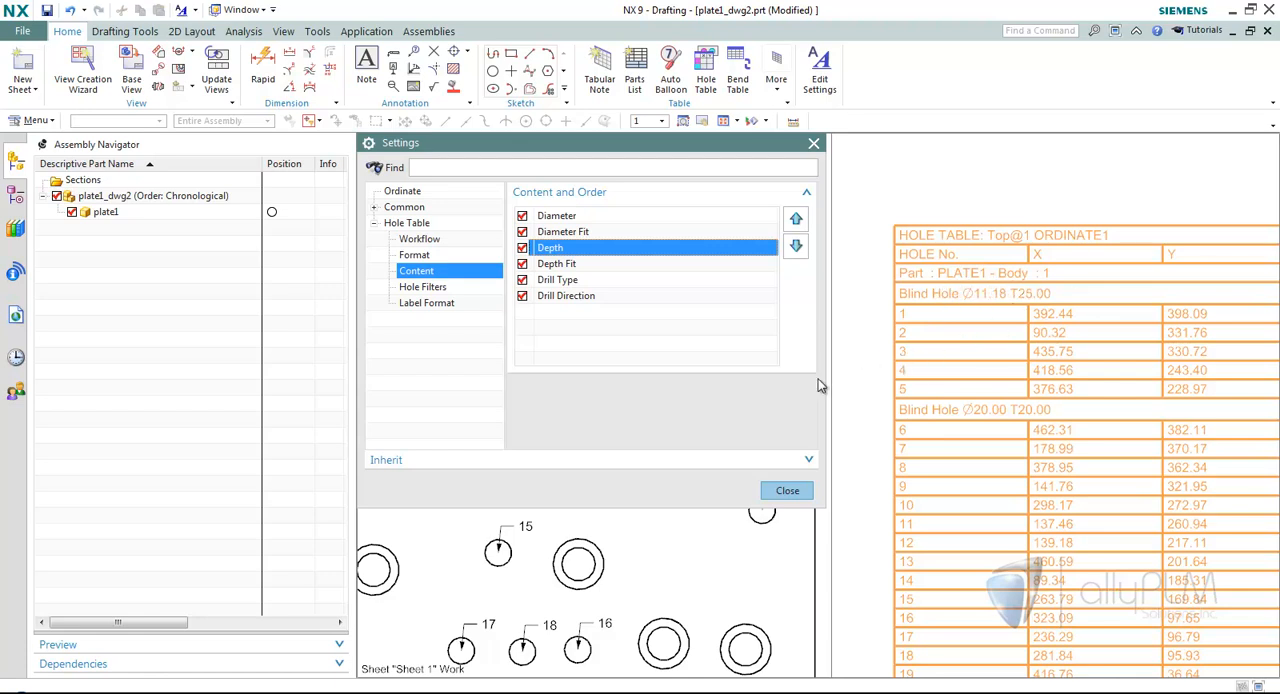
{"action": "left_click", "coordinate": [788, 490]}
{"action": "scroll", "coordinate": [1043, 196], "scroll_direction": "up", "scroll_amount": 5}
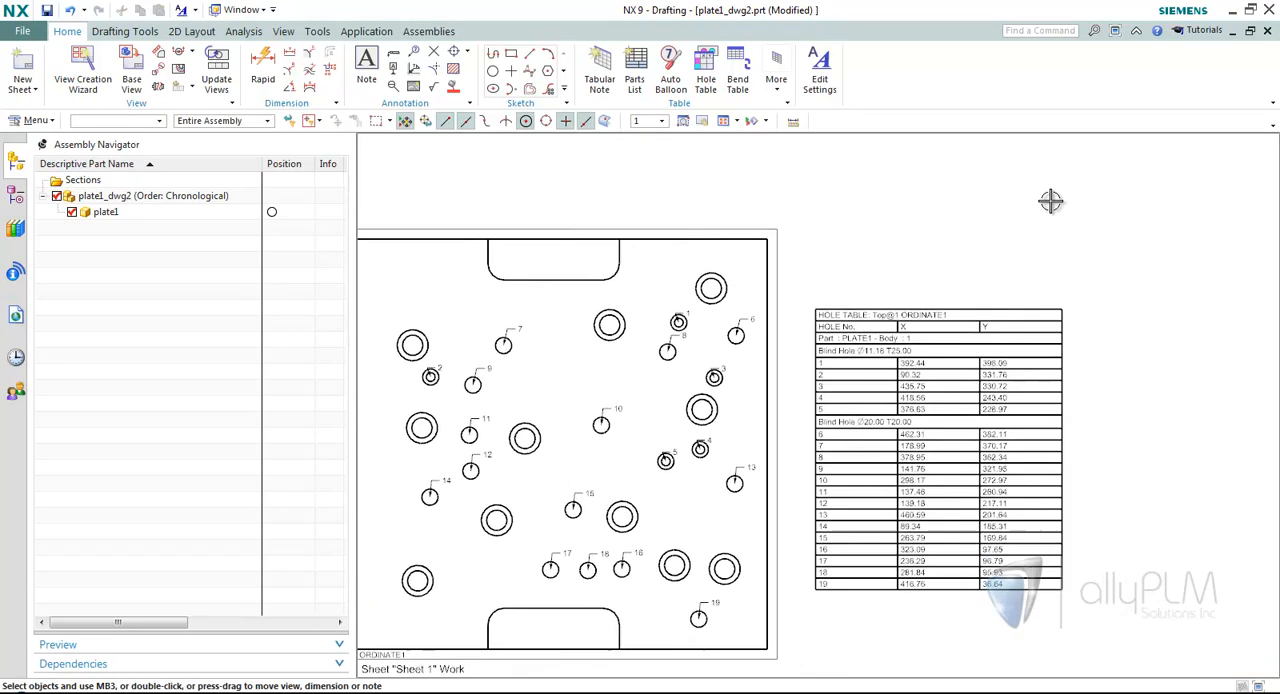
Open the callout_features_dwg1 drawing from the history and show its assembly structure.
{"action": "left_click", "coordinate": [16, 359]}
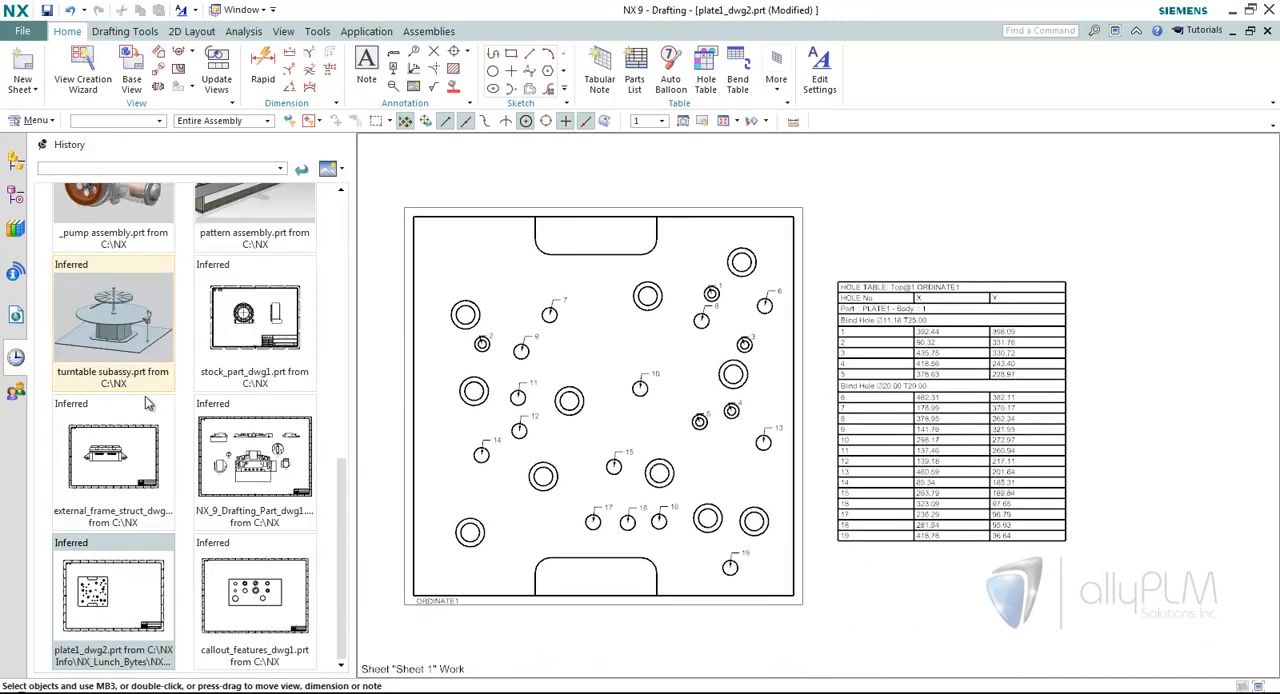
{"action": "left_click", "coordinate": [268, 612]}
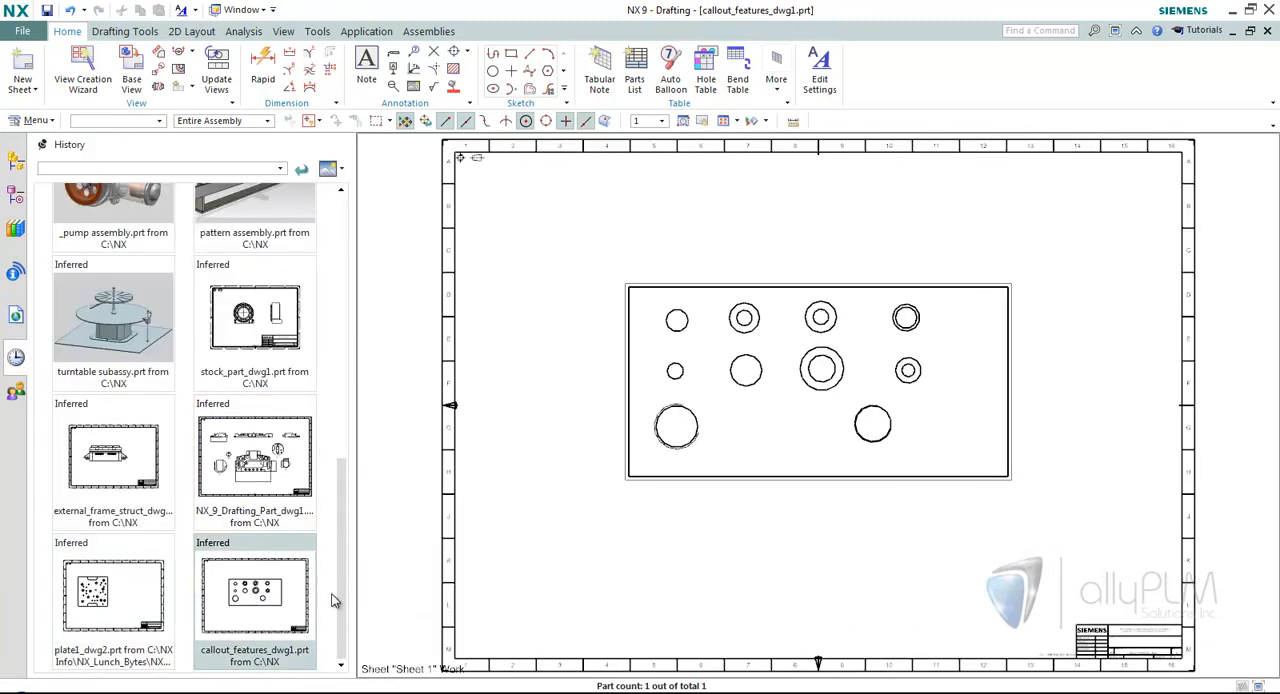
{"action": "left_click", "coordinate": [16, 163]}
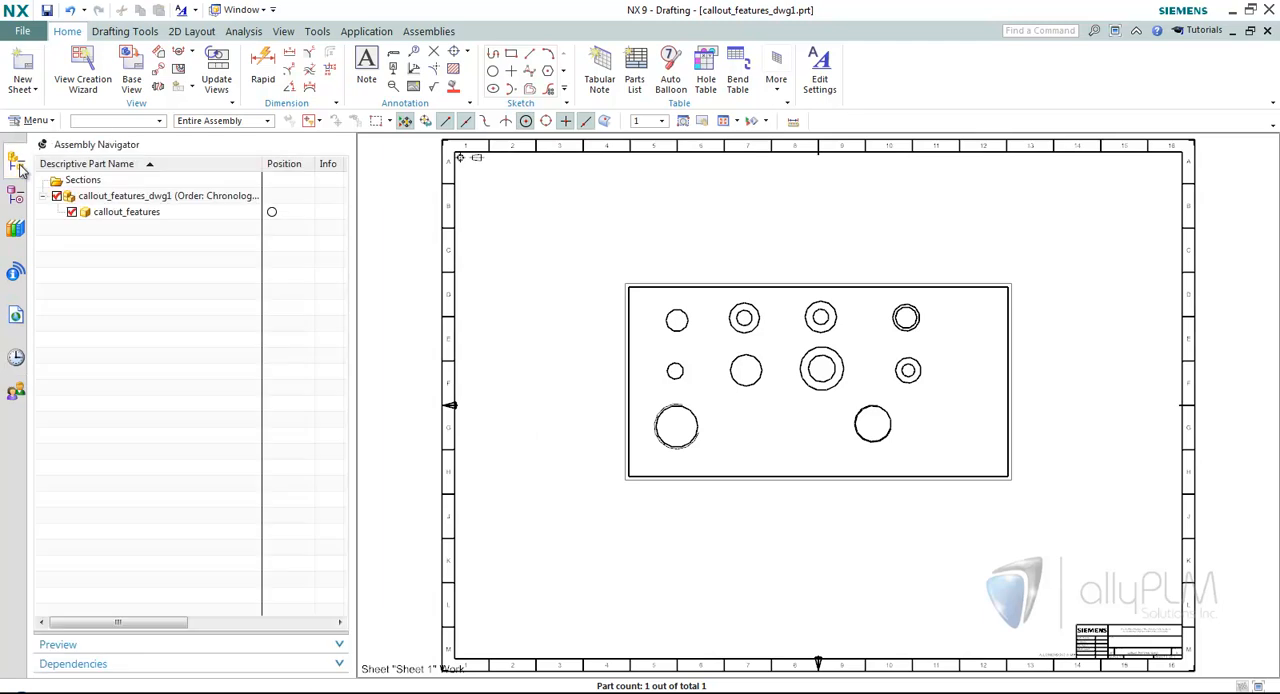
{"action": "middle_click_drag", "start_coordinate": [488, 284], "coordinate": [456, 201]}
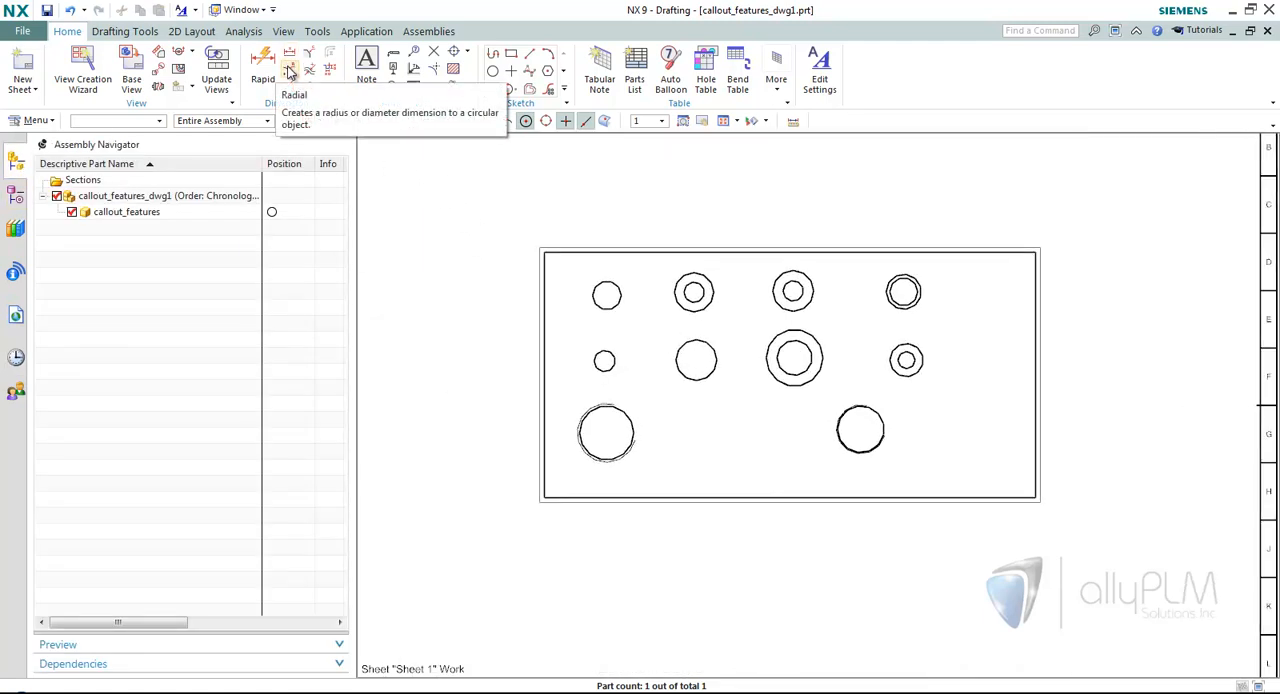
Set the Radial Dimension measurement method to Hole Callout and close the command.
{"action": "left_click", "coordinate": [290, 72]}
{"action": "scroll", "coordinate": [740, 243], "scroll_direction": "up", "scroll_amount": 3}
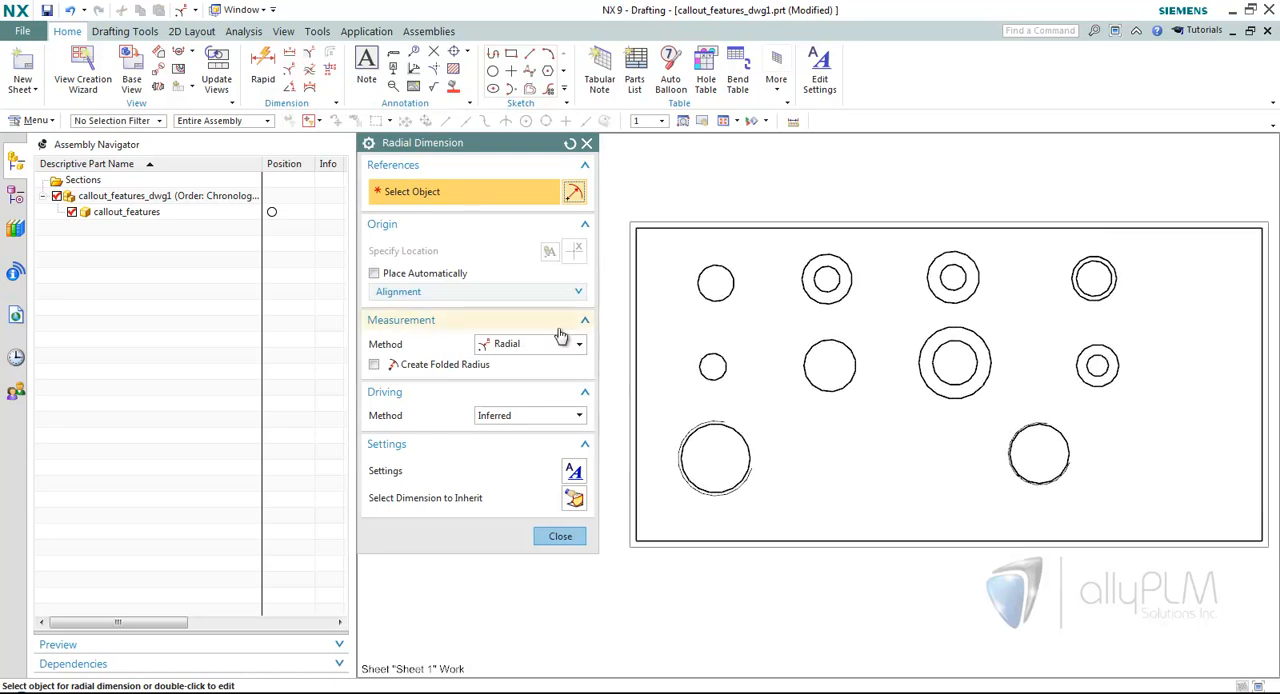
{"action": "left_click", "coordinate": [517, 348]}
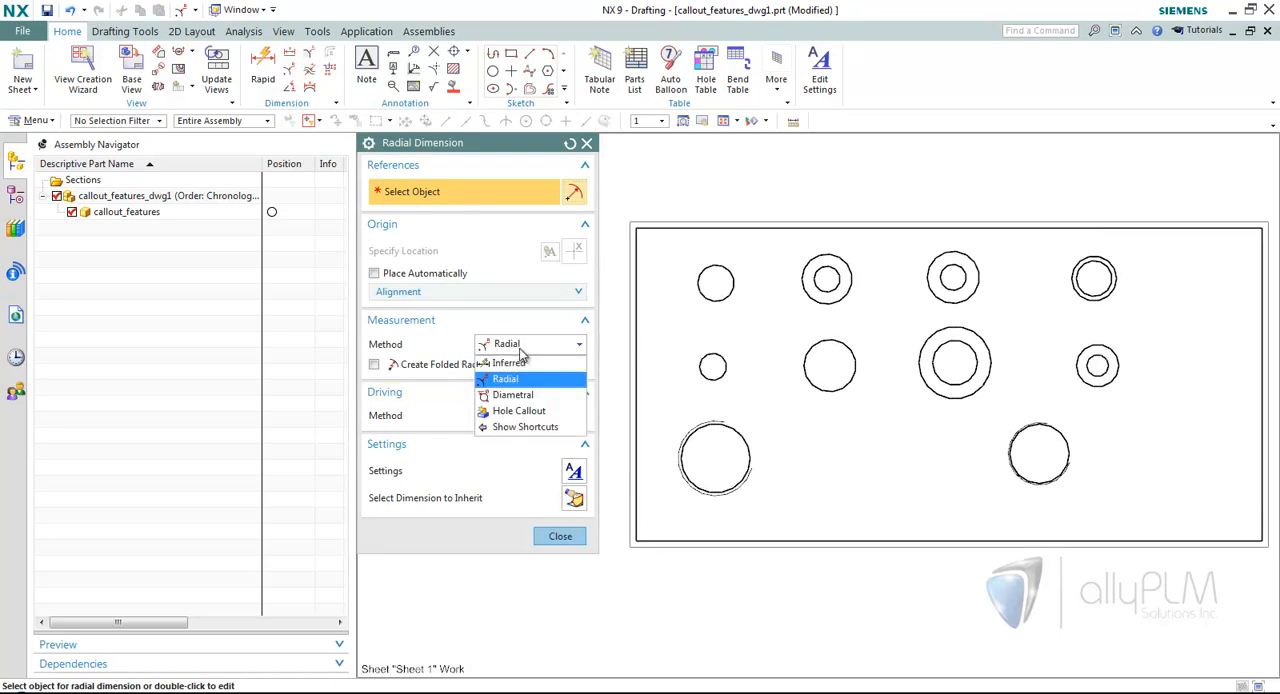
{"action": "left_click", "coordinate": [520, 412]}
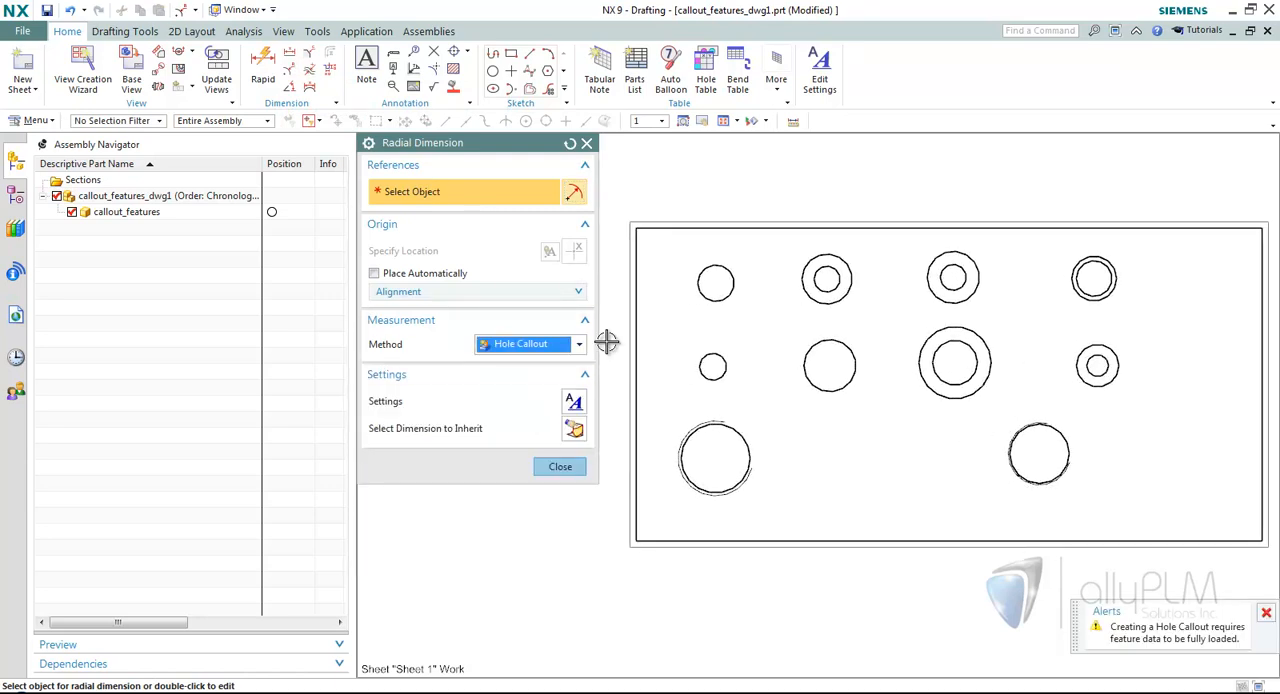
{"action": "left_click", "coordinate": [560, 466]}
Open the callout_features component fully.
{"action": "right_click", "coordinate": [127, 211]}
{"action": "mouse_move", "coordinate": [200, 257]}
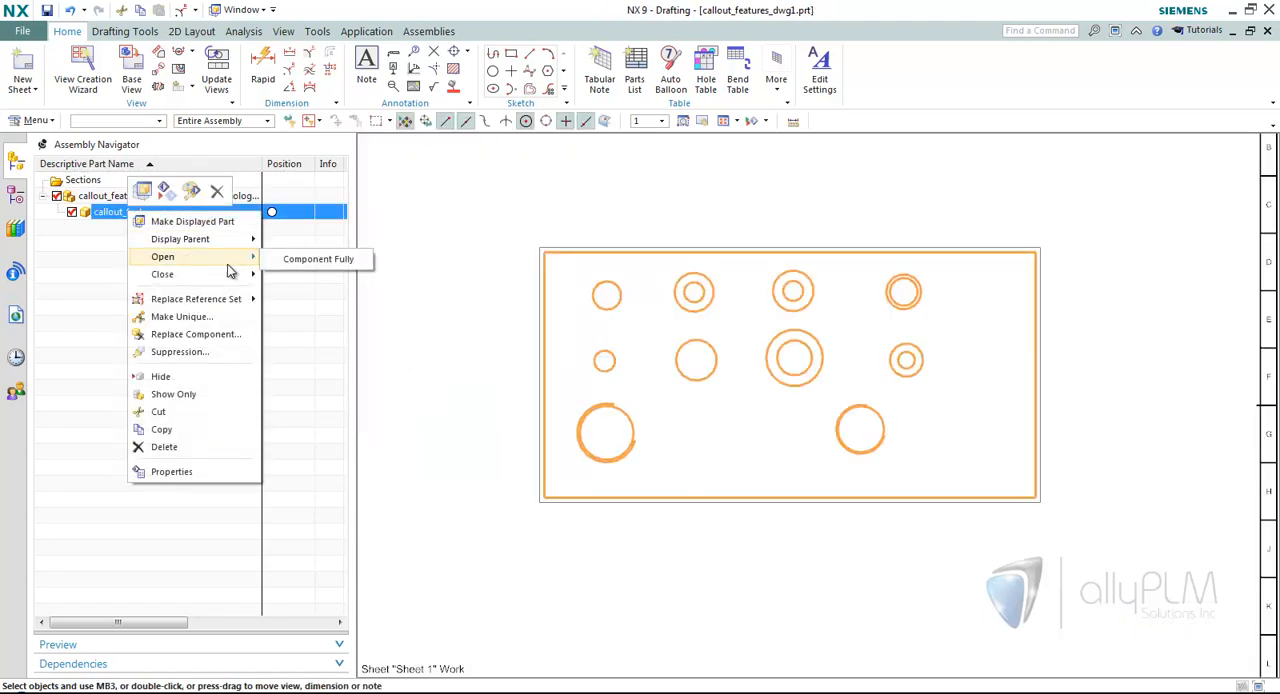
{"action": "left_click", "coordinate": [317, 261]}
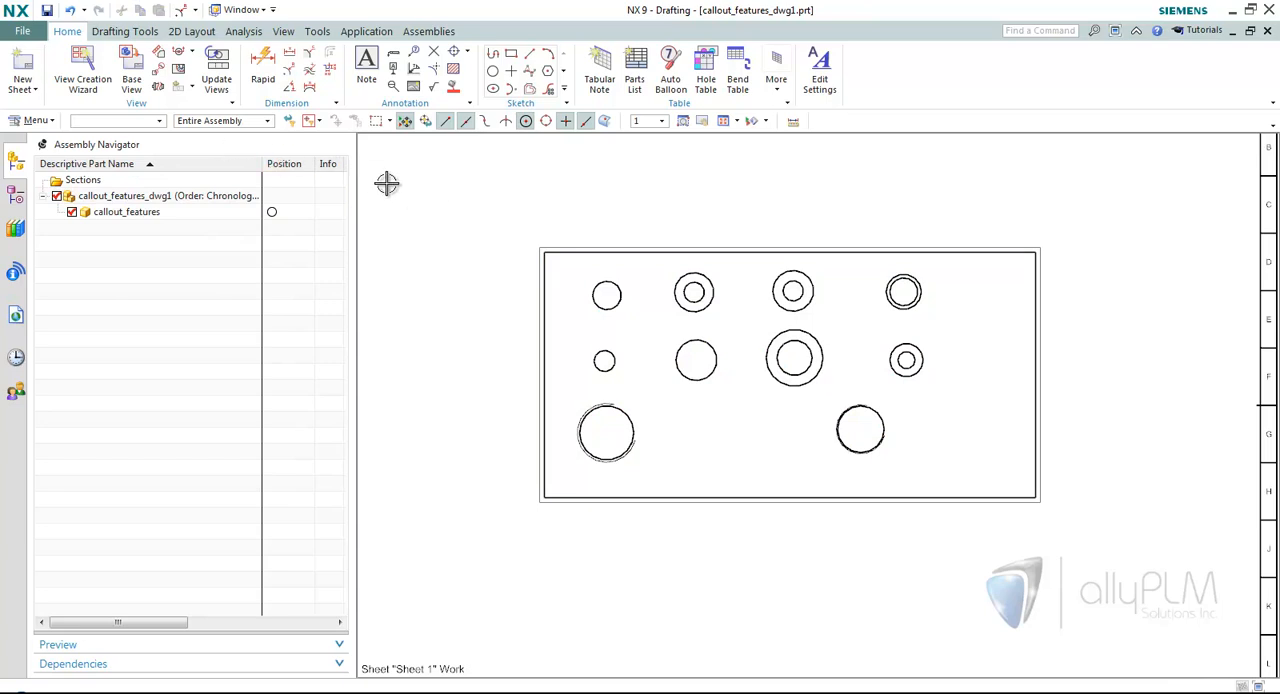
Add hole callouts to the second and third holes of the upper row, placed above the plate view, and finish the command.
{"action": "left_click", "coordinate": [290, 72]}
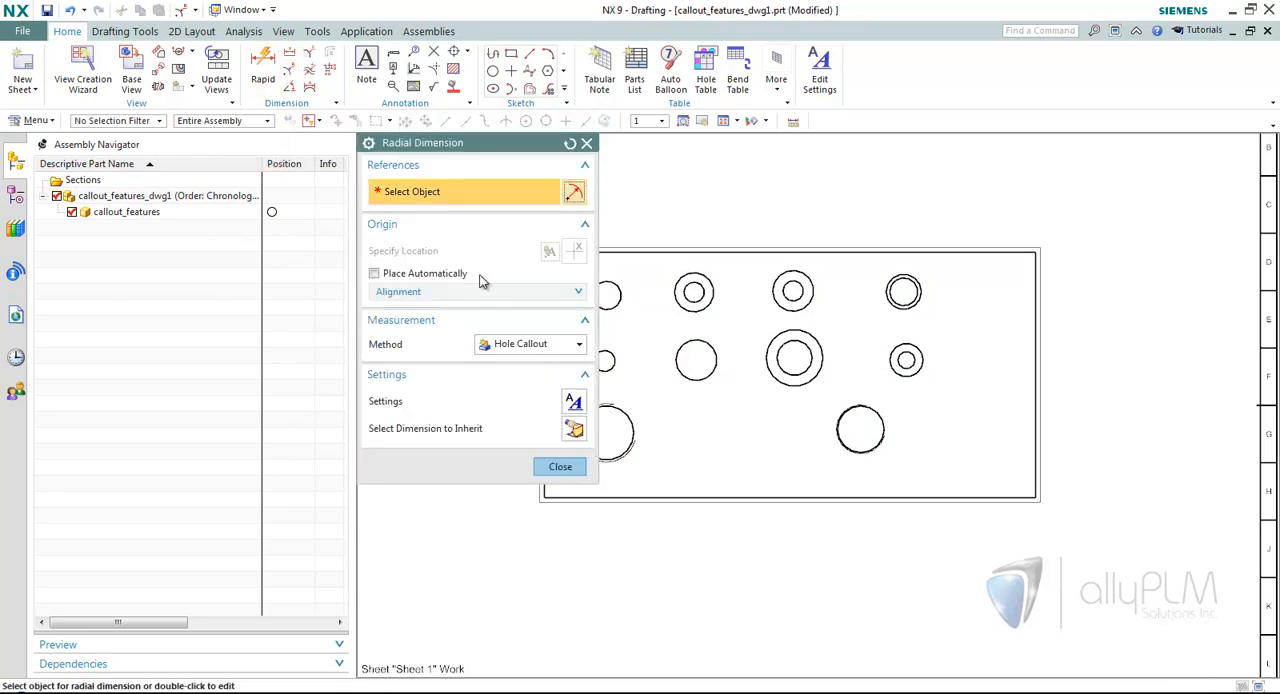
{"action": "scroll", "coordinate": [657, 311], "scroll_direction": "up", "scroll_amount": 1}
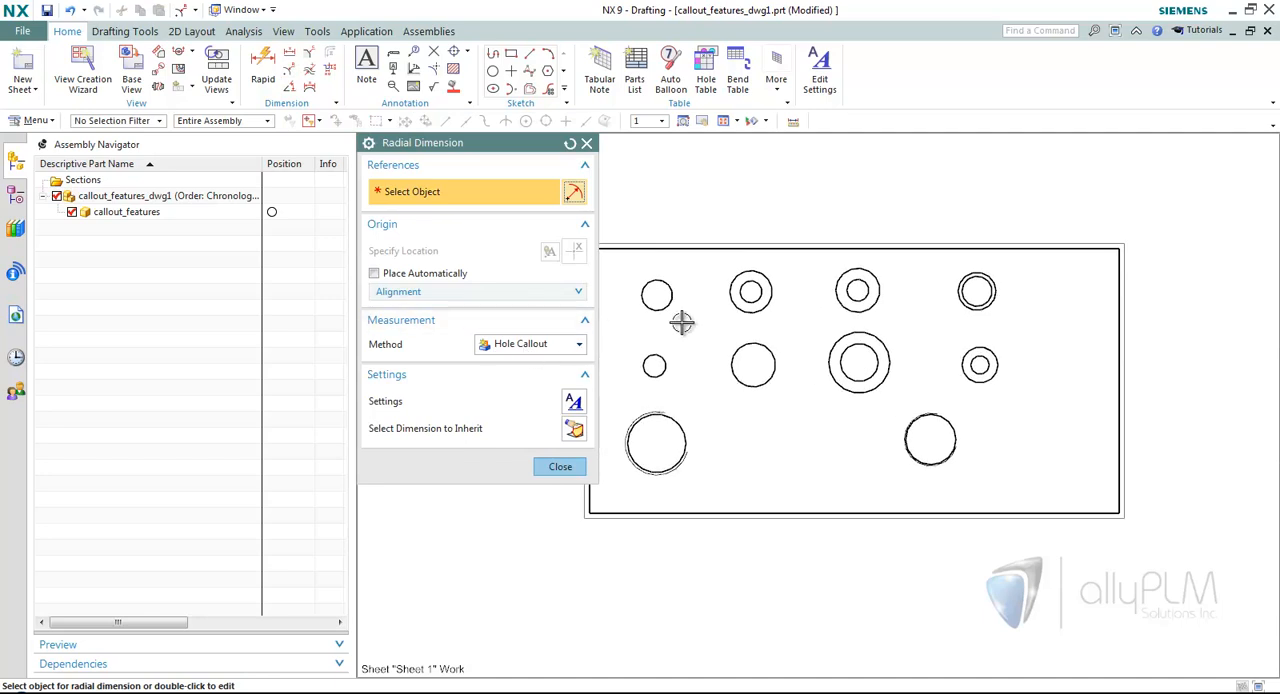
{"action": "scroll", "coordinate": [764, 257], "scroll_direction": "up", "scroll_amount": 1}
{"action": "left_click", "coordinate": [751, 277]}
{"action": "left_click", "coordinate": [803, 198]}
{"action": "left_click", "coordinate": [878, 274]}
{"action": "left_click", "coordinate": [925, 200]}
{"action": "scroll", "coordinate": [837, 386], "scroll_direction": "up", "scroll_amount": 2}
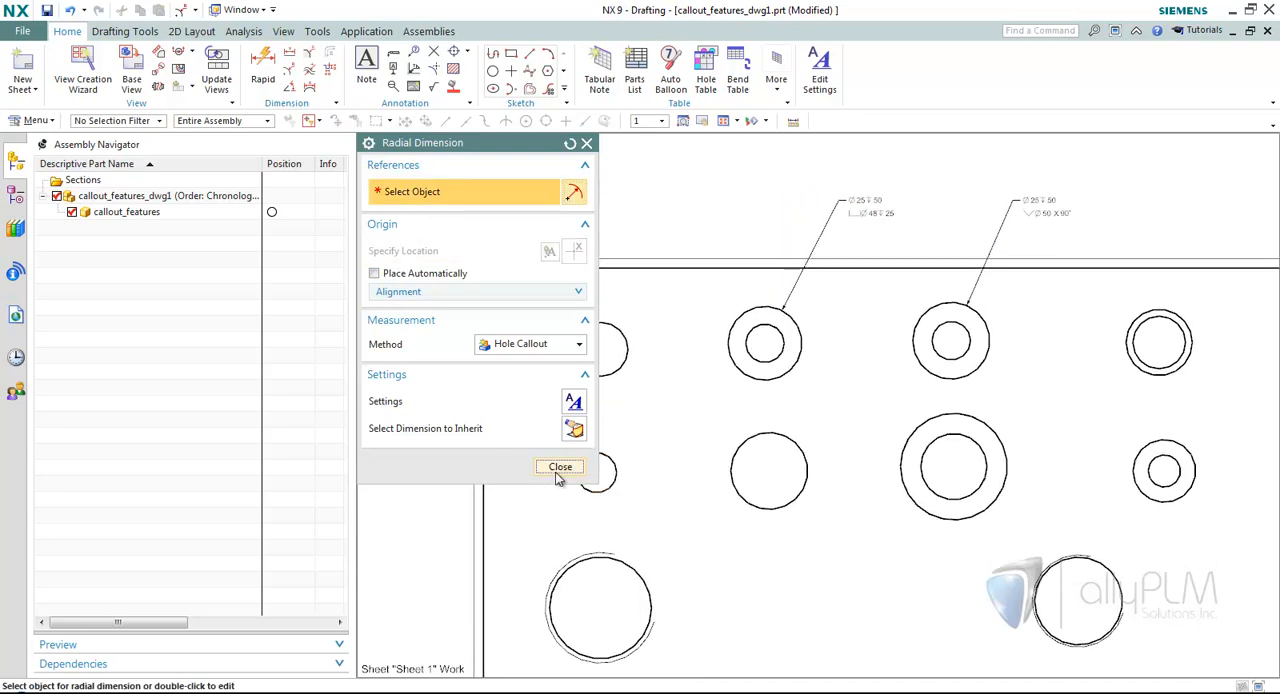
{"action": "left_click", "coordinate": [560, 467]}
{"action": "scroll", "coordinate": [857, 289], "scroll_direction": "down", "scroll_amount": 2}
{"action": "scroll", "coordinate": [814, 249], "scroll_direction": "up", "scroll_amount": 4}
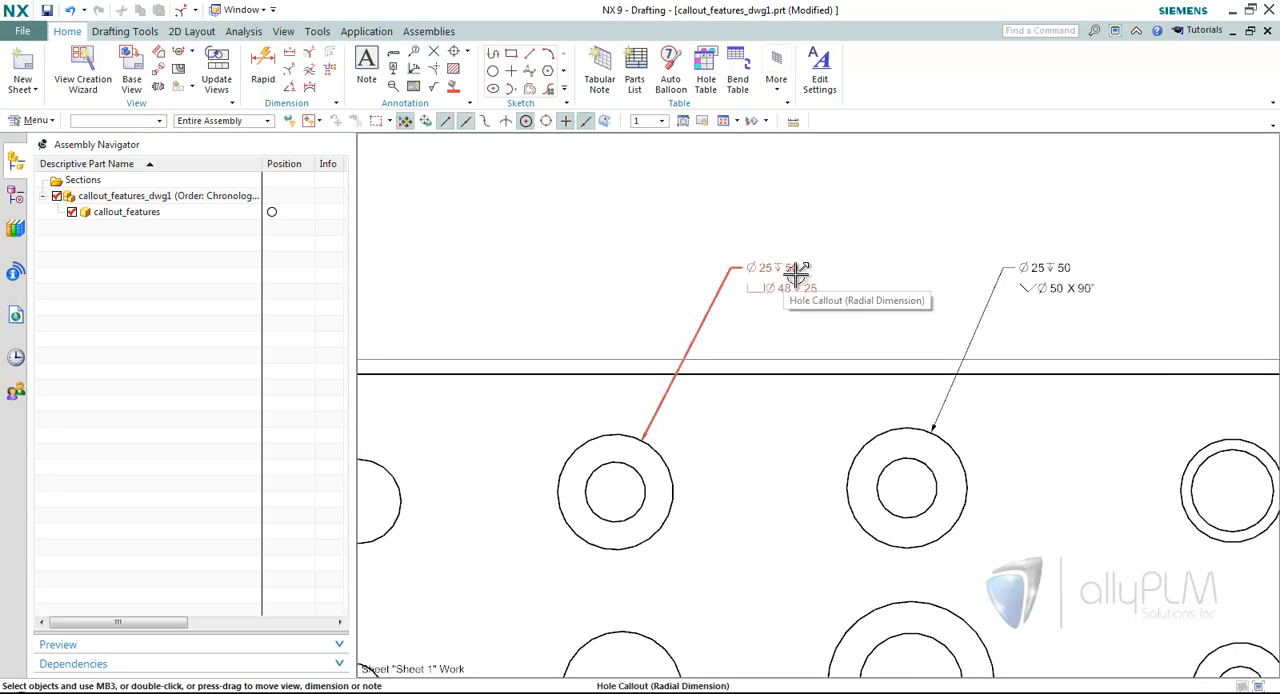
{"action": "scroll", "coordinate": [797, 275], "scroll_direction": "down", "scroll_amount": 3}
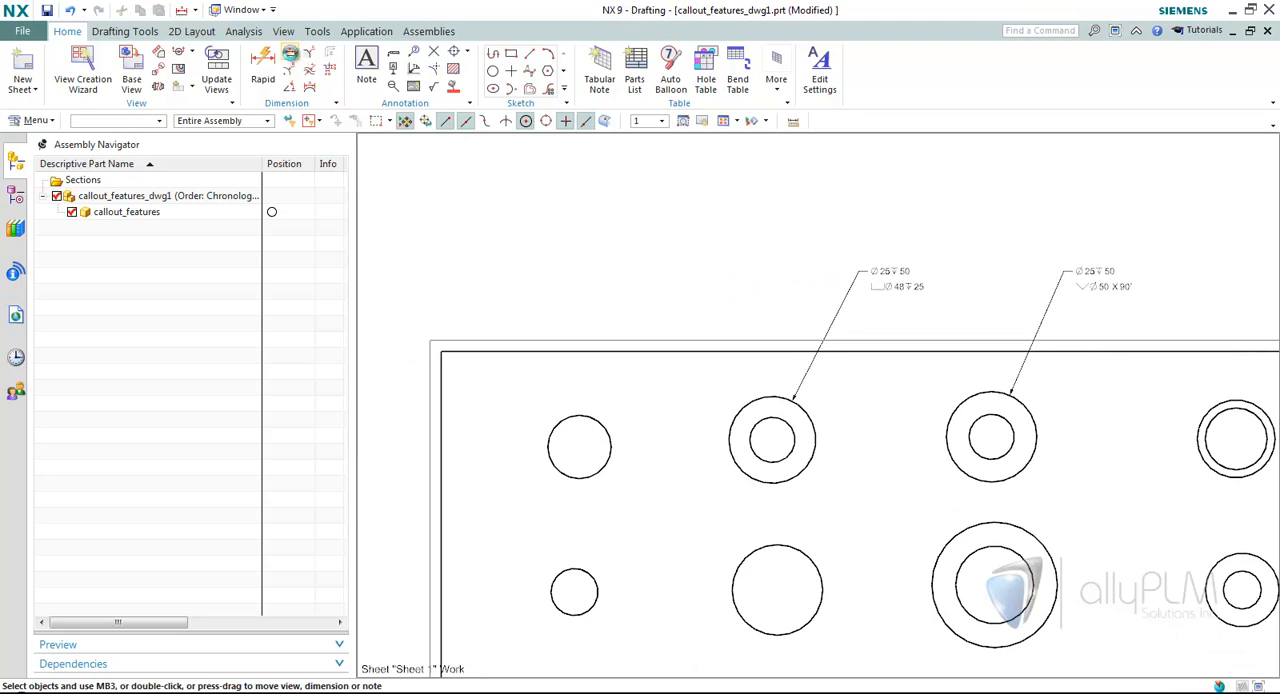
Turn off Place Automatically for linear dimensions, try starting one from the upper-left hole, and close the command.
{"action": "left_click", "coordinate": [290, 55]}
{"action": "left_click", "coordinate": [414, 302]}
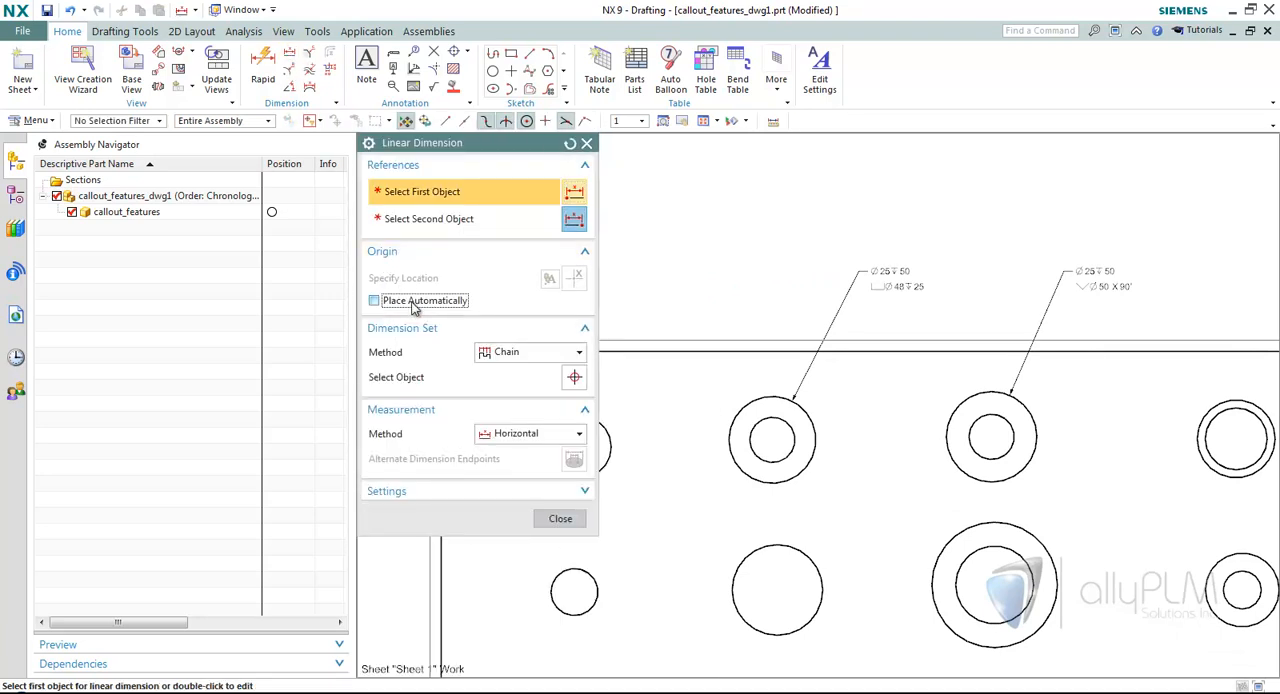
{"action": "middle_click_drag", "start_coordinate": [645, 373], "coordinate": [723, 391], "text": "shift"}
{"action": "scroll", "coordinate": [723, 391], "scroll_direction": "up", "scroll_amount": 1}
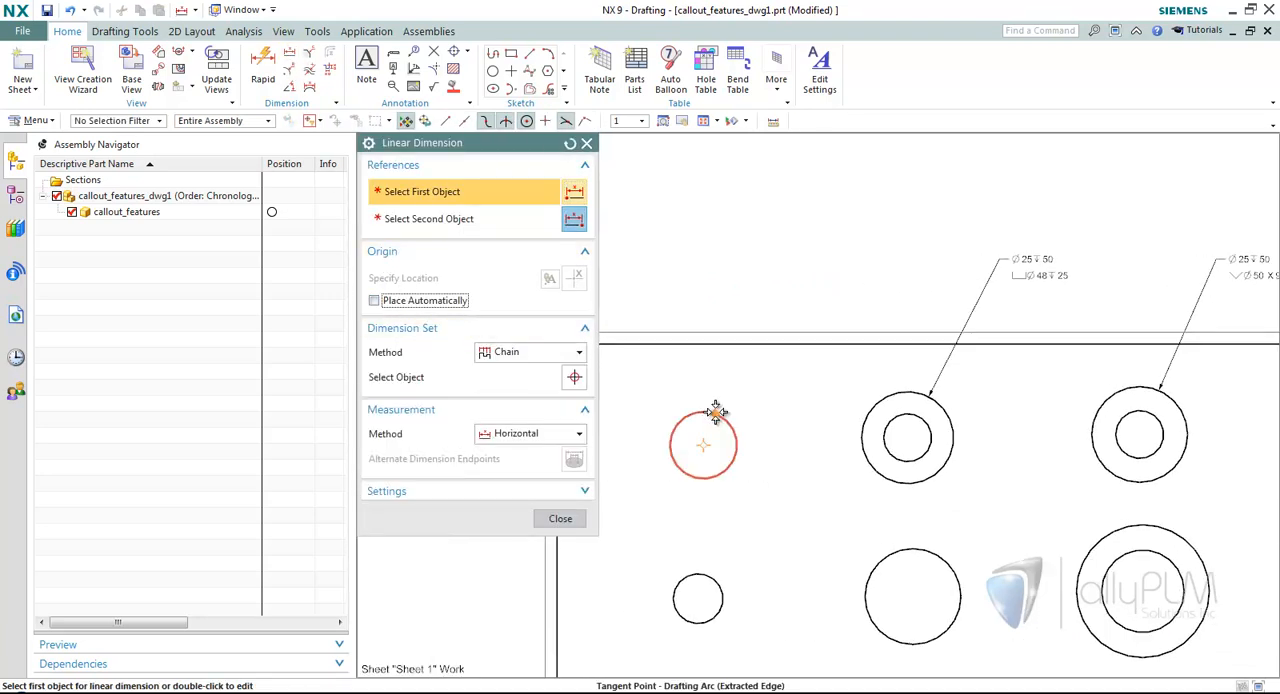
{"action": "left_click", "coordinate": [716, 412]}
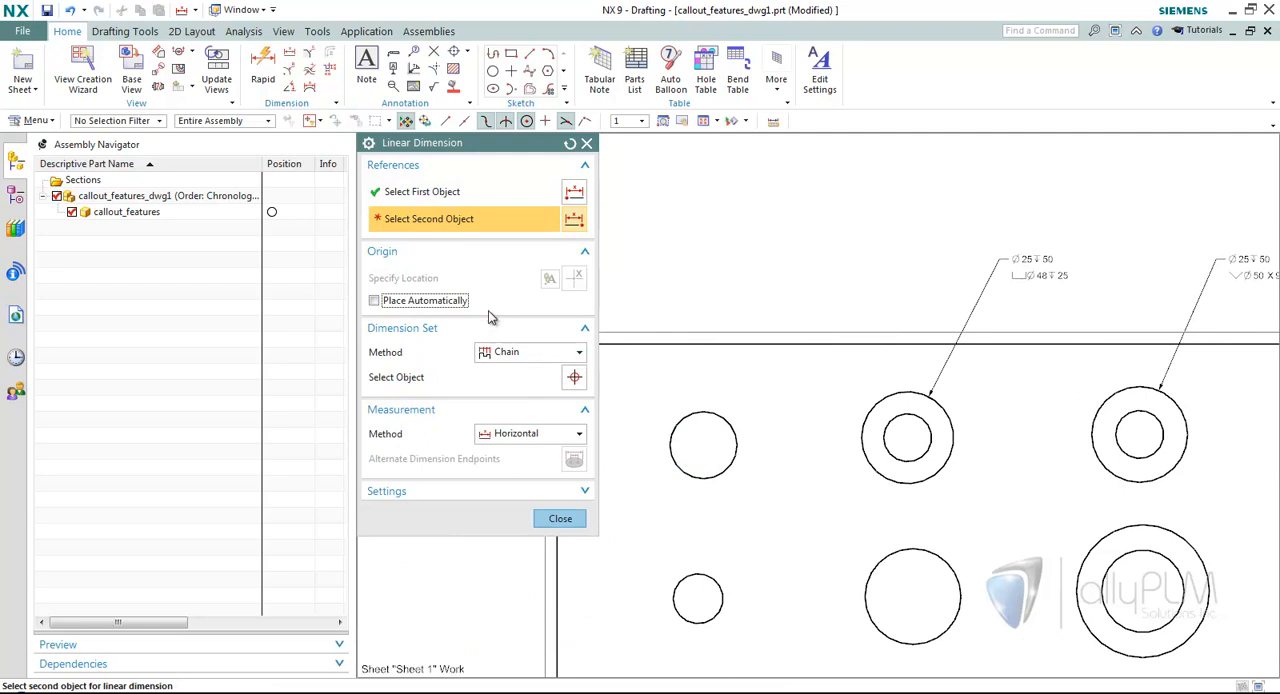
{"action": "left_click", "coordinate": [560, 518]}
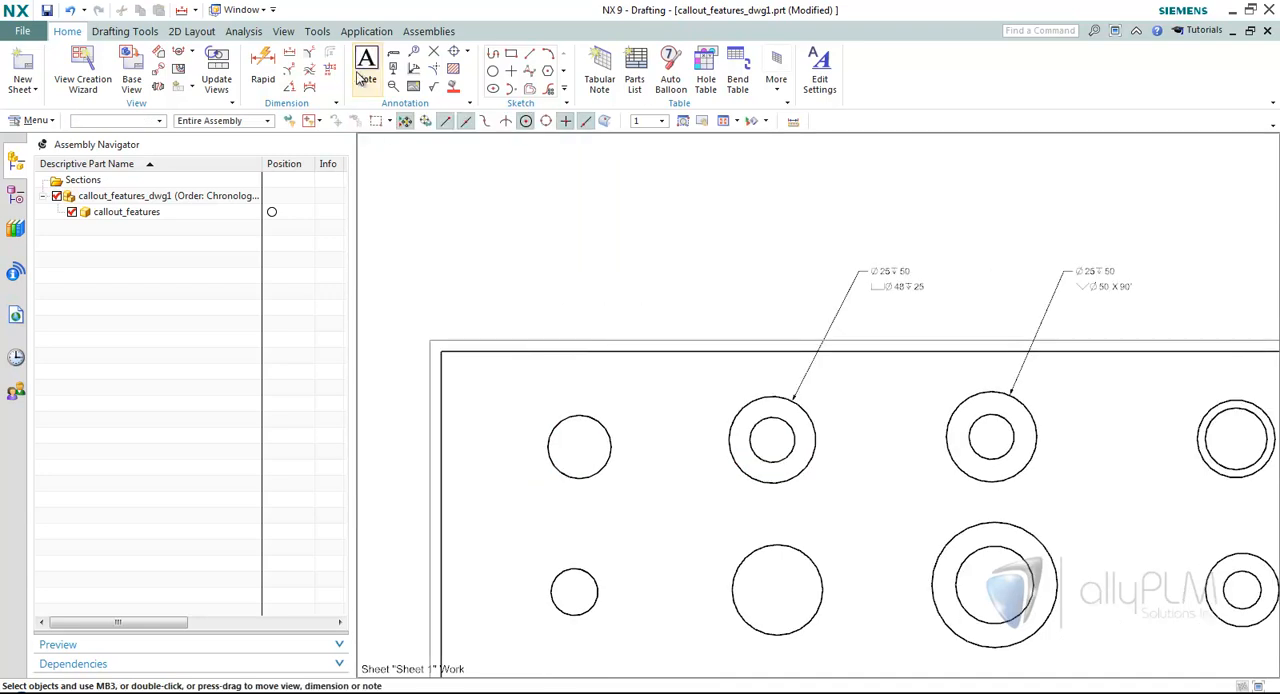
Try a linear dimension on the upper-left hole with the dimension set method set to None.
{"action": "left_click", "coordinate": [289, 55]}
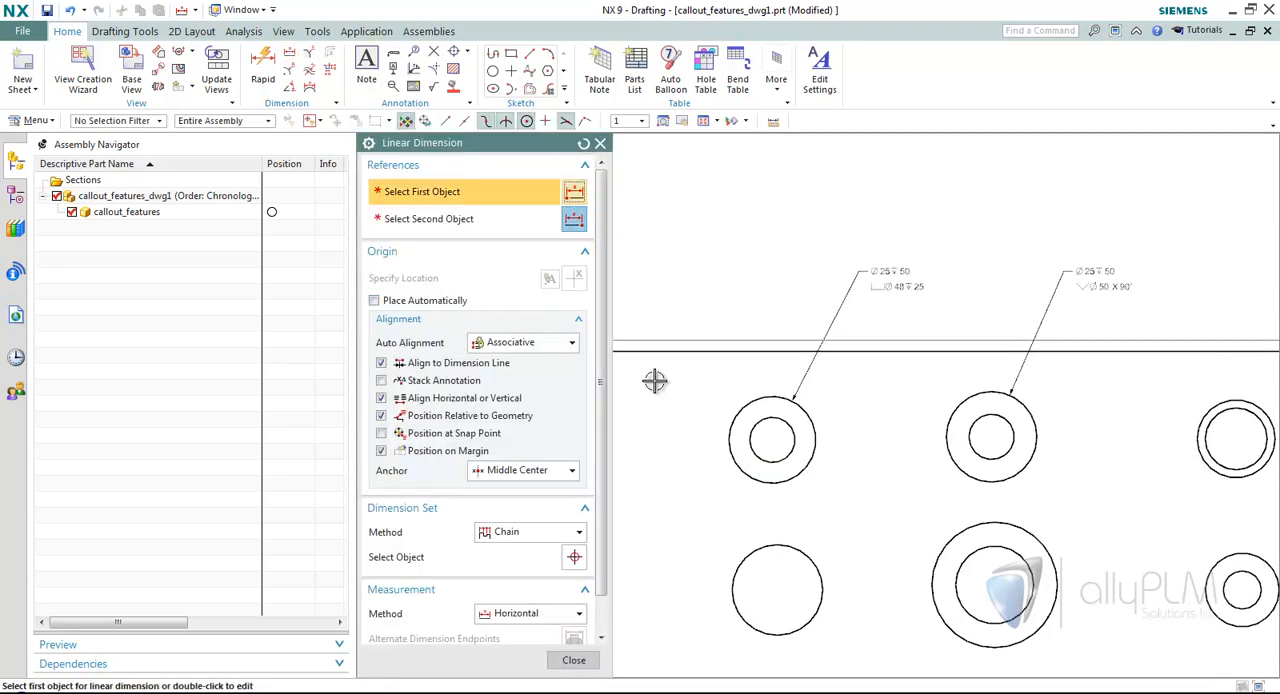
{"action": "scroll", "coordinate": [834, 423], "scroll_direction": "down", "scroll_amount": 2}
{"action": "left_click", "coordinate": [826, 477]}
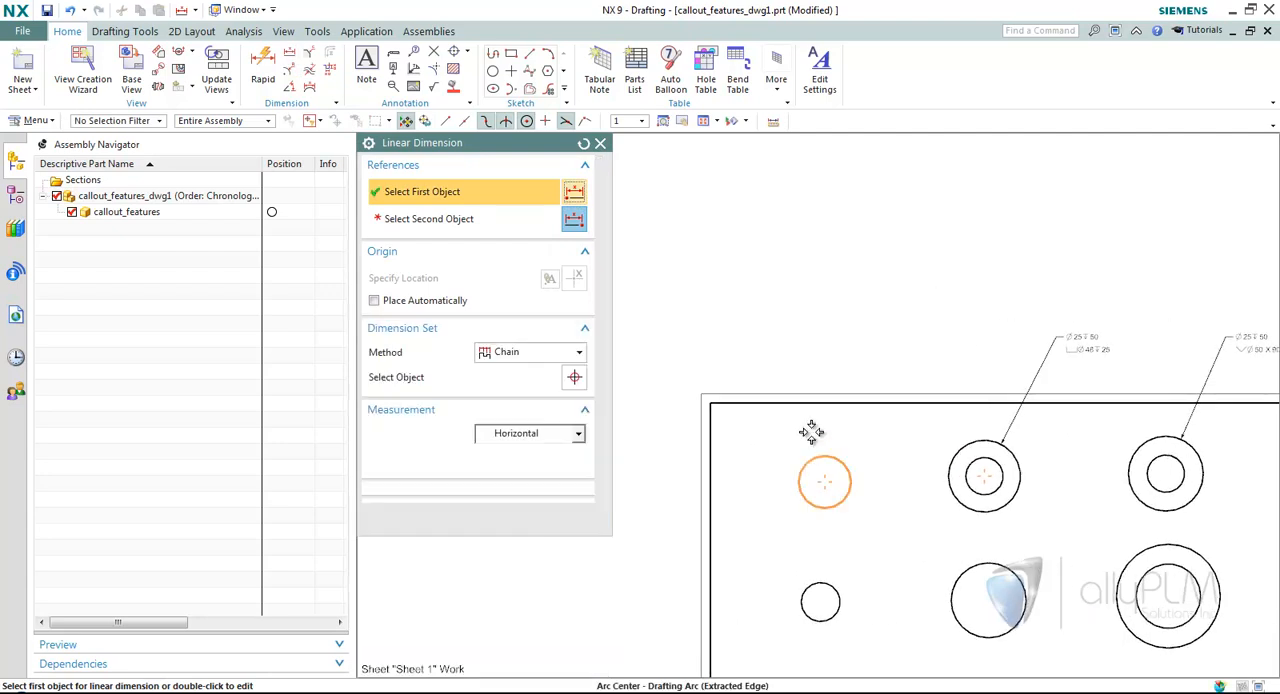
{"action": "left_click", "coordinate": [530, 352]}
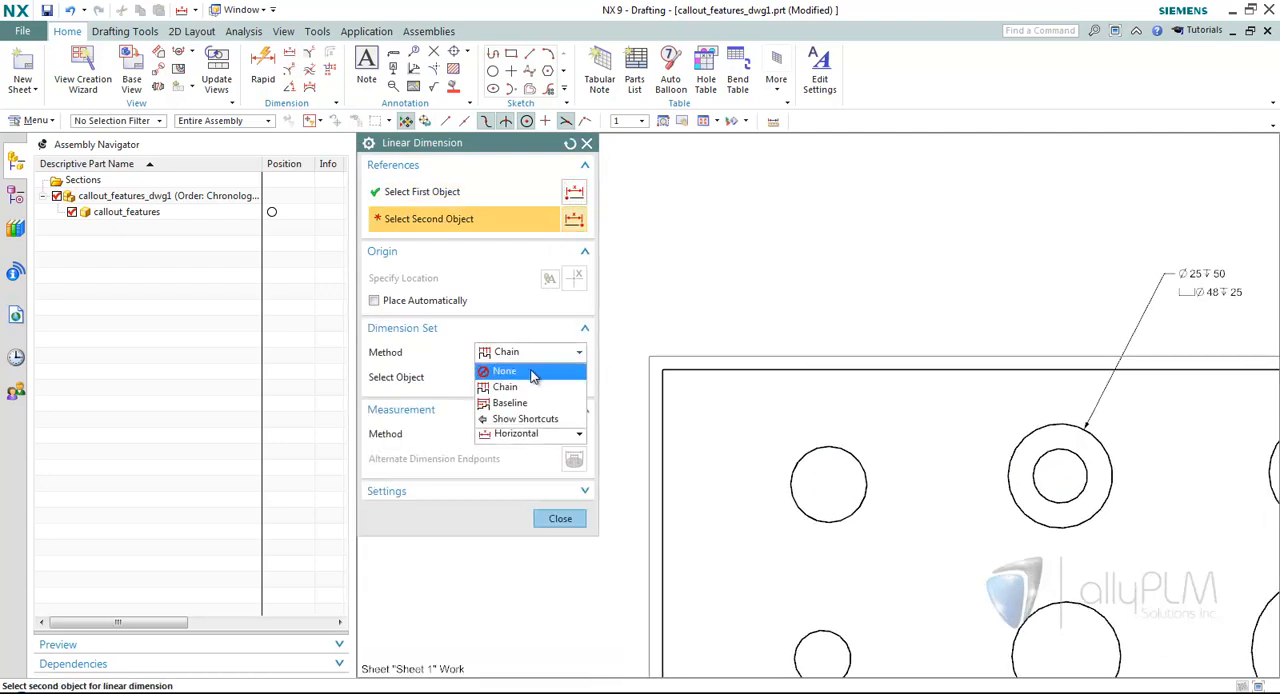
{"action": "left_click", "coordinate": [505, 370]}
{"action": "left_click", "coordinate": [803, 449]}
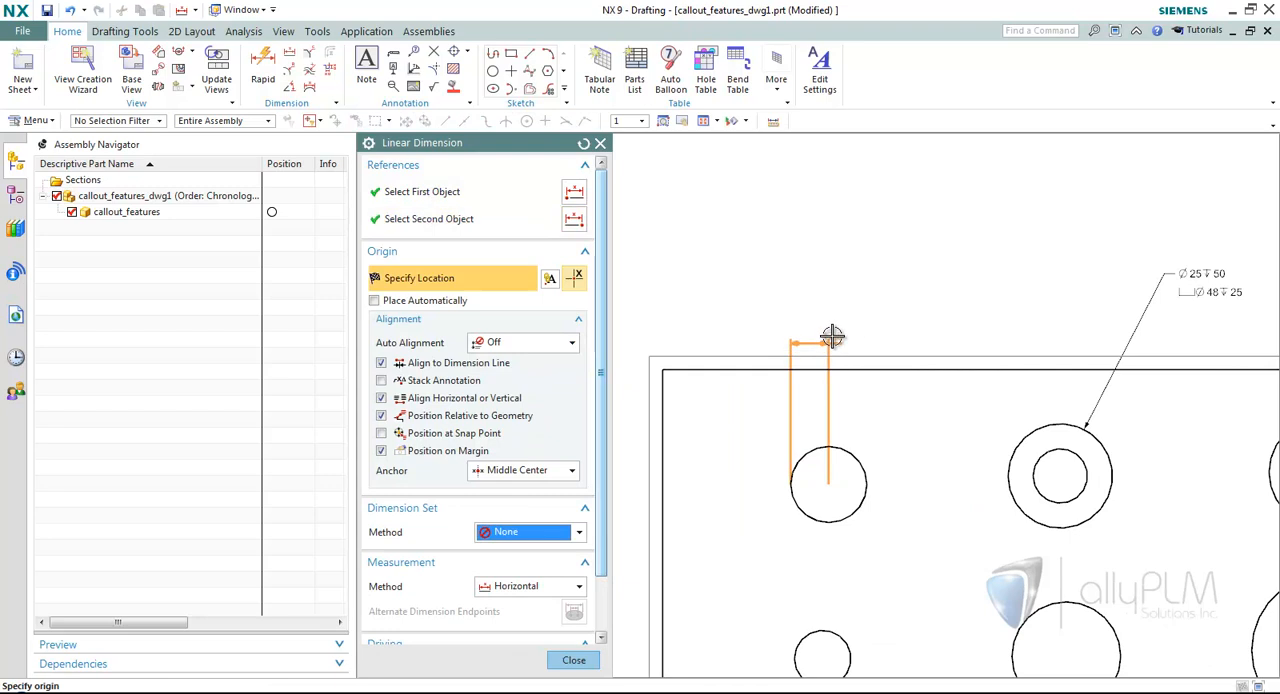
Reset the Linear Dimension settings, dimension the upper-left hole's diameter with the text above the plate, and close the command.
{"action": "left_click", "coordinate": [583, 143]}
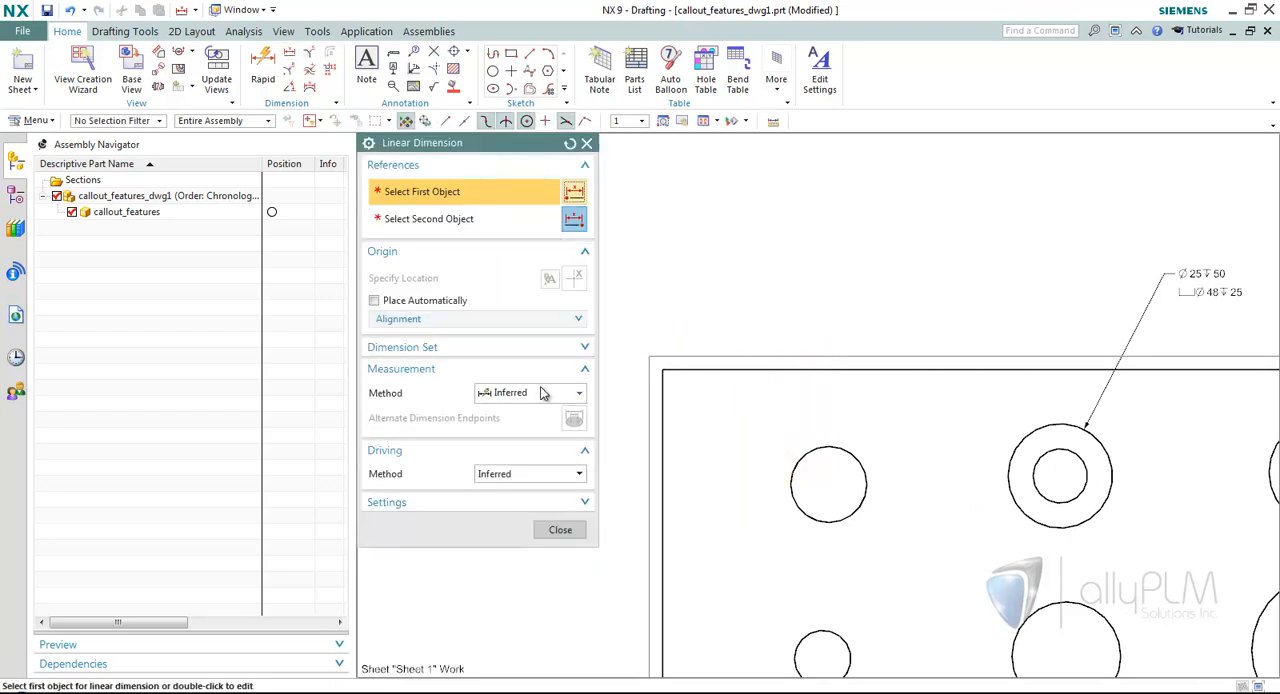
{"action": "left_click", "coordinate": [792, 458]}
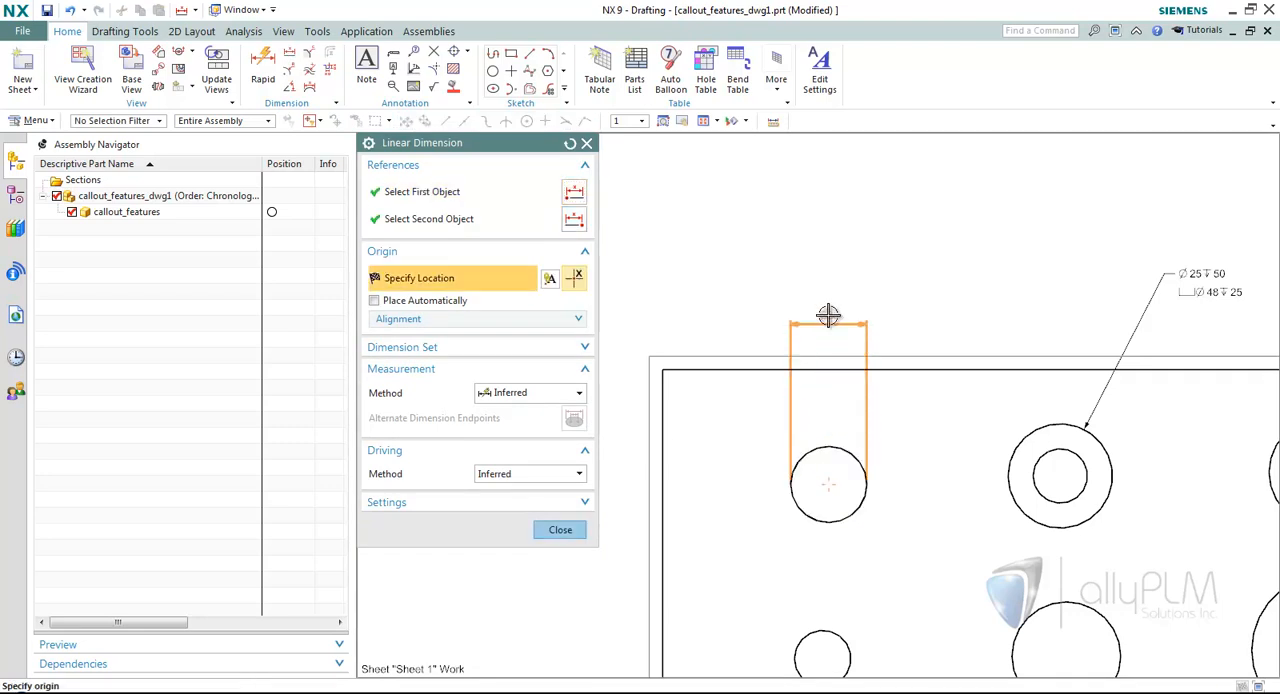
{"action": "left_click", "coordinate": [828, 315]}
{"action": "scroll", "coordinate": [714, 320], "scroll_direction": "up", "scroll_amount": 3}
{"action": "middle_click", "coordinate": [664, 278]}
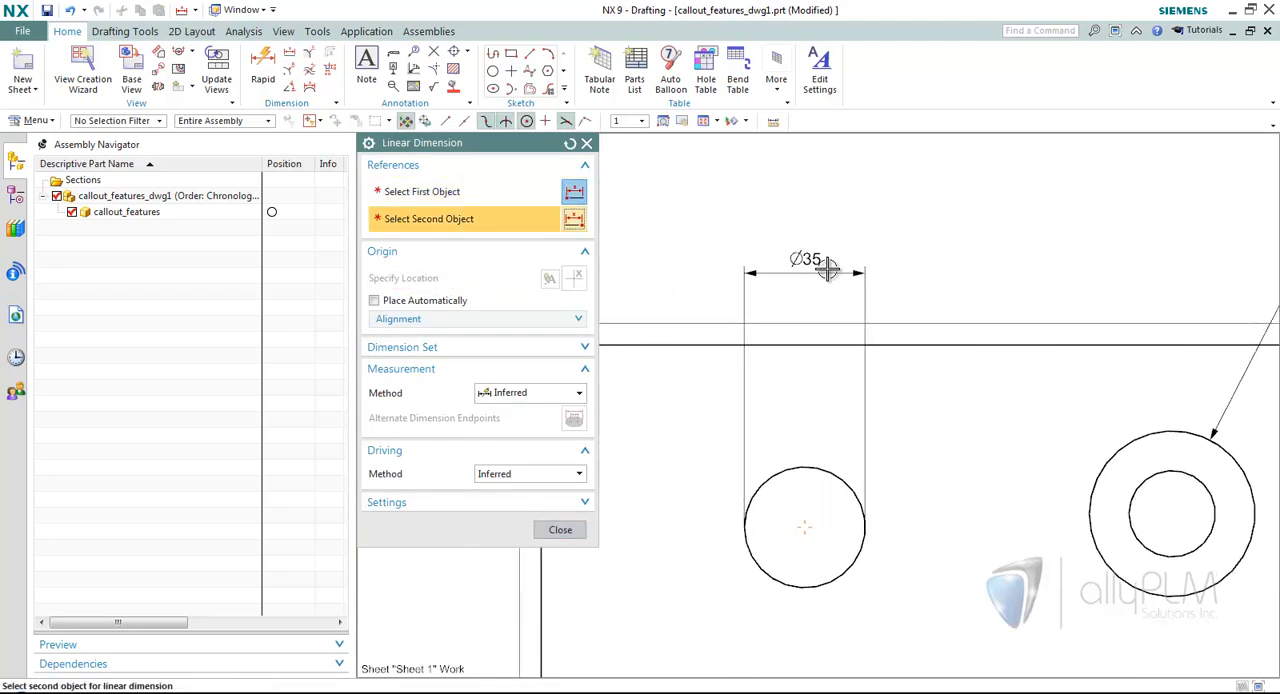
{"action": "left_click", "coordinate": [560, 529]}
{"action": "scroll", "coordinate": [828, 334], "scroll_direction": "down", "scroll_amount": 2}
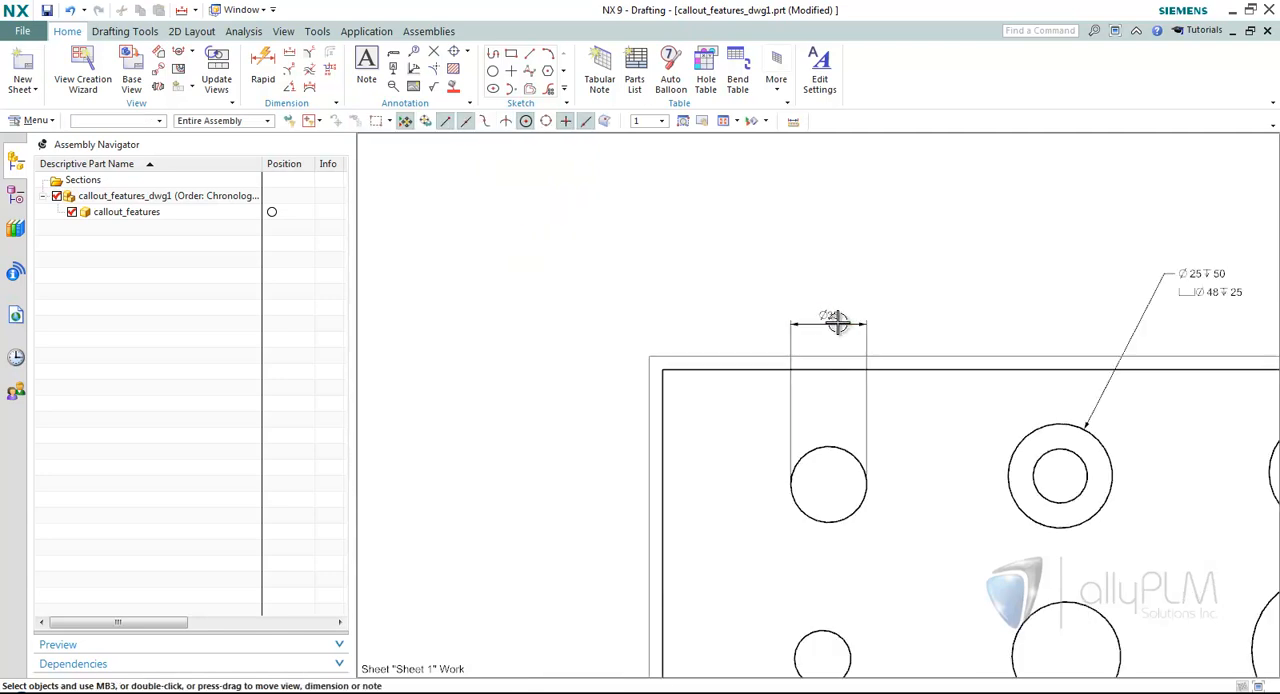
Open the upper-left hole's diameter dimension for editing, review its text units settings, and close it.
{"action": "double_click", "coordinate": [836, 320]}
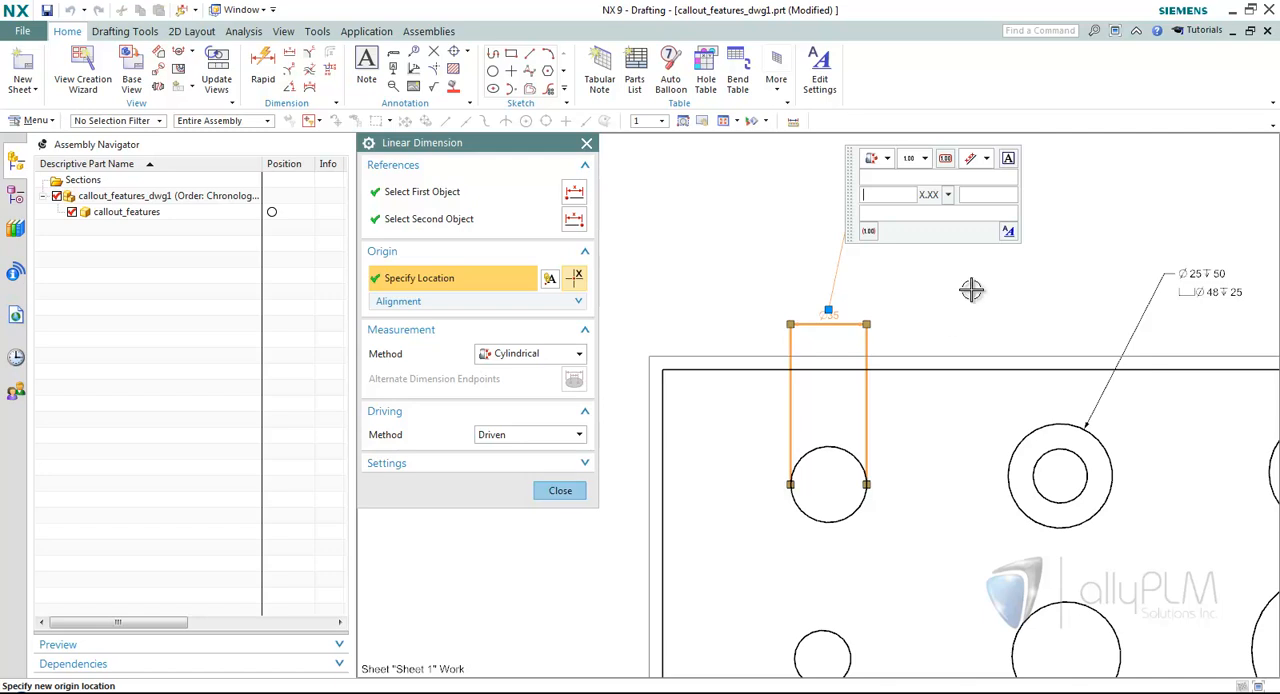
{"action": "left_click", "coordinate": [1008, 232]}
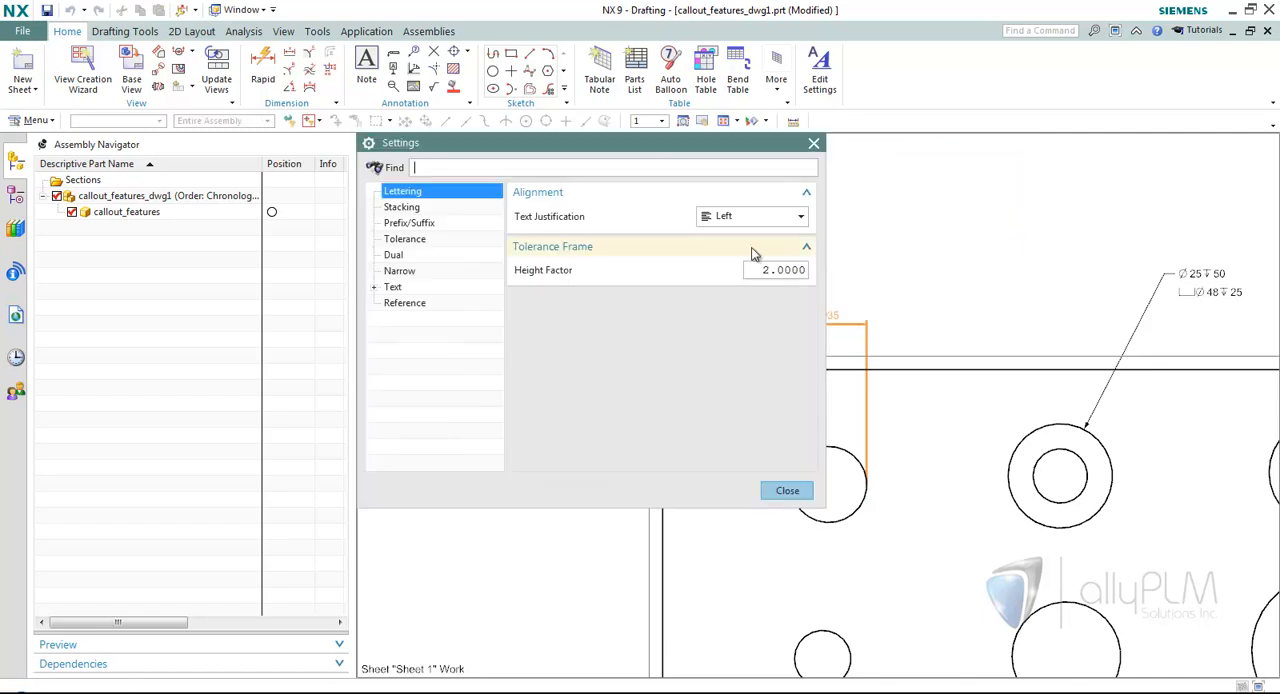
{"action": "left_click", "coordinate": [400, 288]}
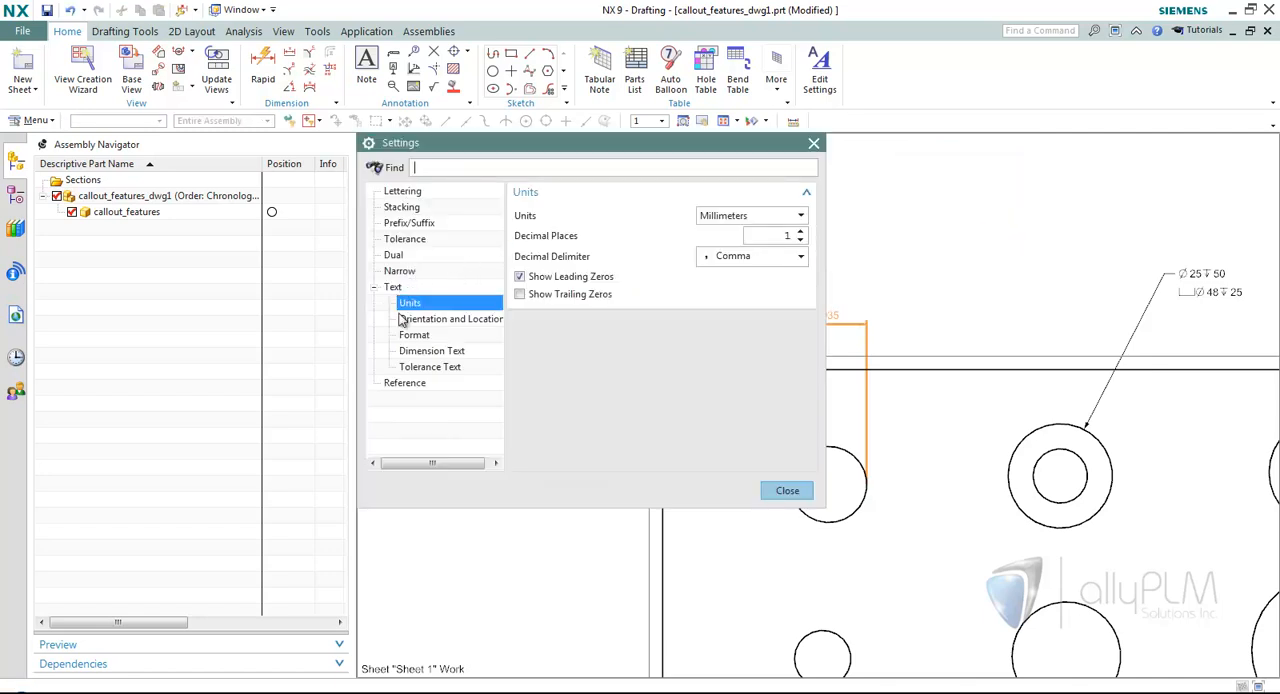
{"action": "left_click", "coordinate": [787, 490]}
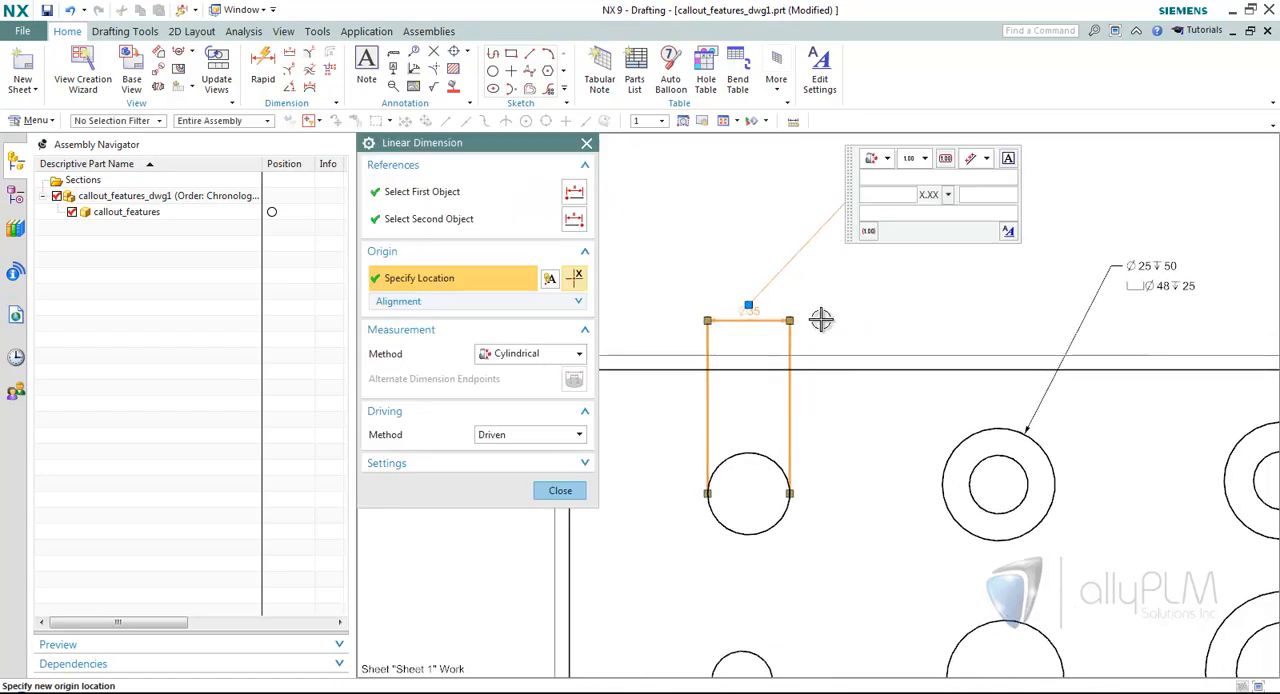
{"action": "left_click", "coordinate": [560, 492]}
In the counterbored hole callout's settings, turn Counter Bore Depth and Counter Bore Diameter off and back on.
{"action": "scroll", "coordinate": [1034, 269], "scroll_direction": "up", "scroll_amount": 2}
{"action": "right_click", "coordinate": [1031, 267]}
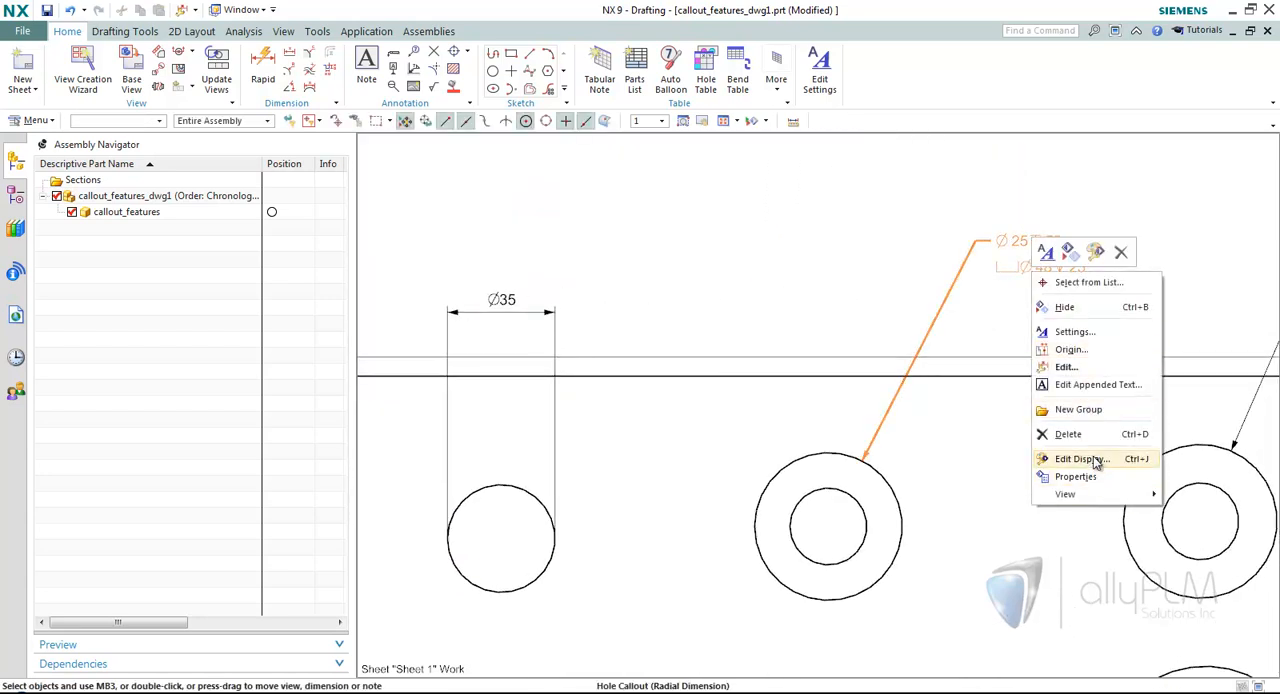
{"action": "left_click", "coordinate": [1068, 331]}
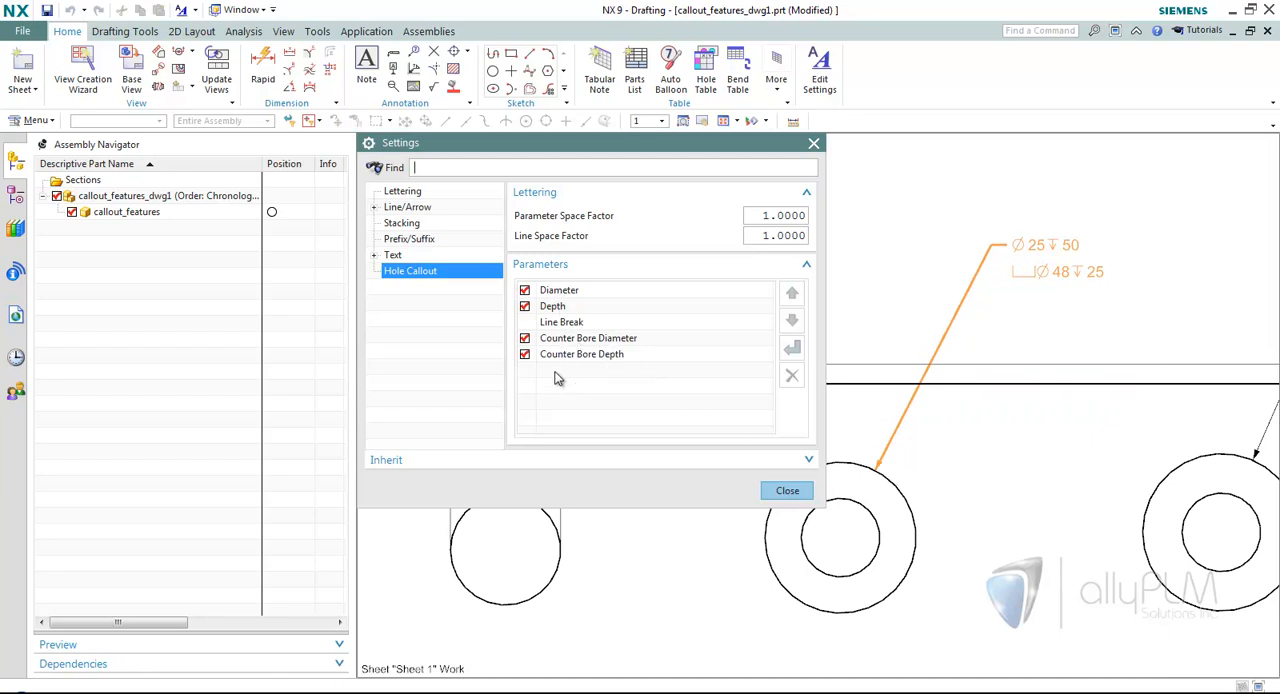
{"action": "left_click", "coordinate": [525, 354]}
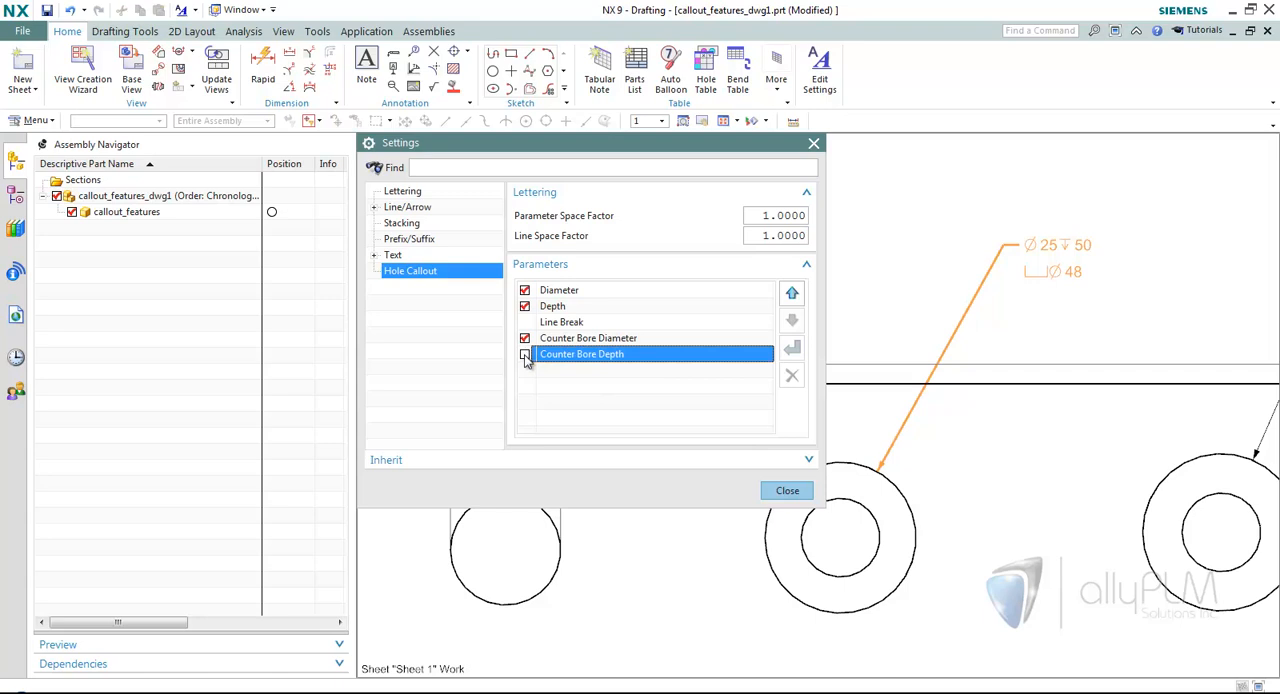
{"action": "left_click", "coordinate": [525, 338]}
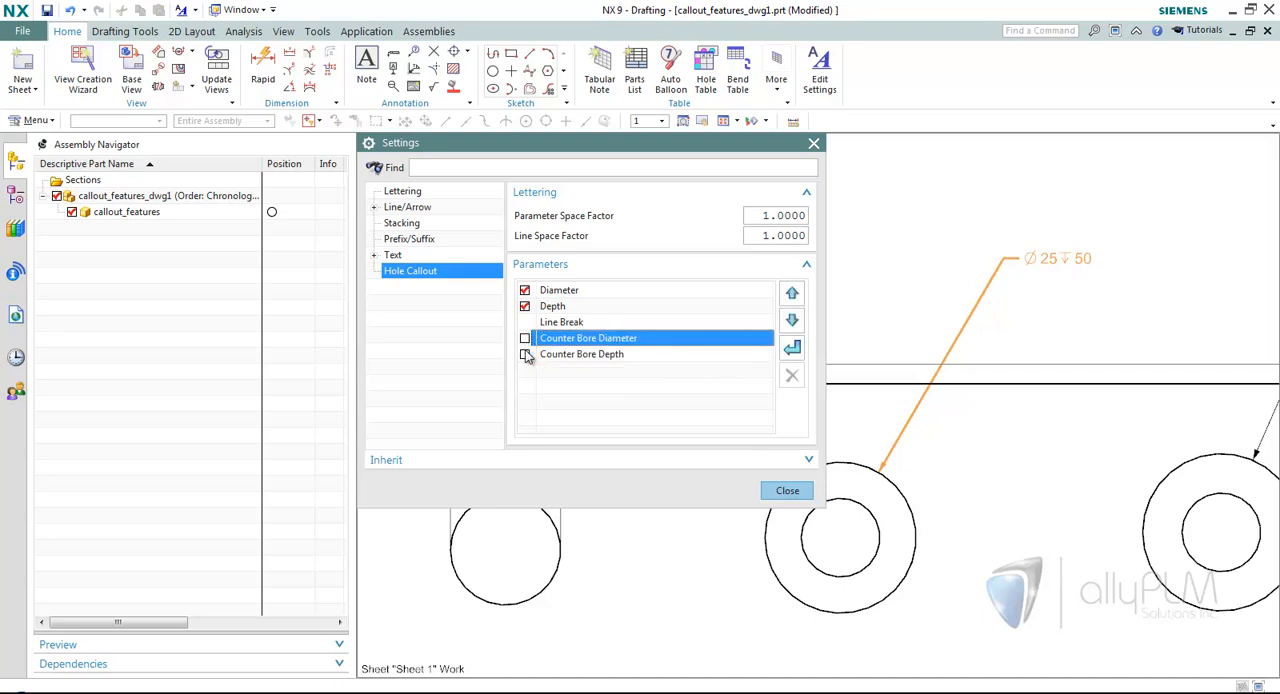
{"action": "left_click", "coordinate": [526, 354]}
{"action": "left_click", "coordinate": [525, 338]}
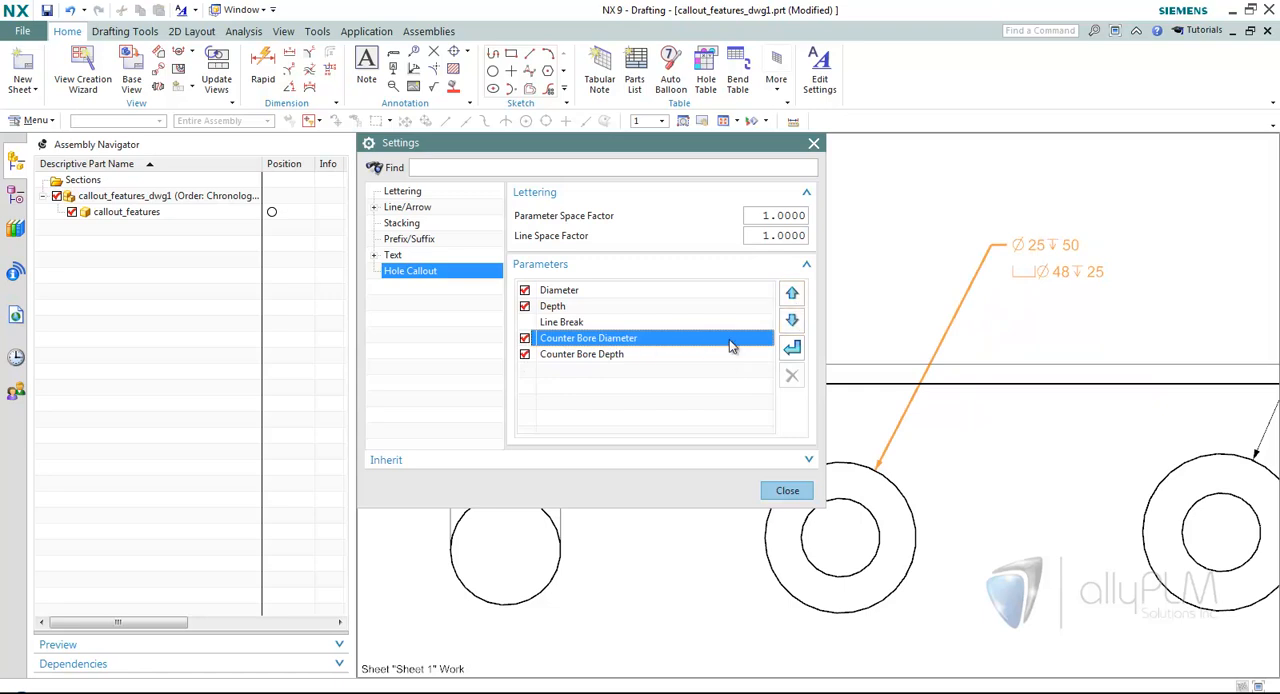
Move Counter Bore Diameter above the callout's line break and back below it, and close the settings.
{"action": "left_click", "coordinate": [792, 296]}
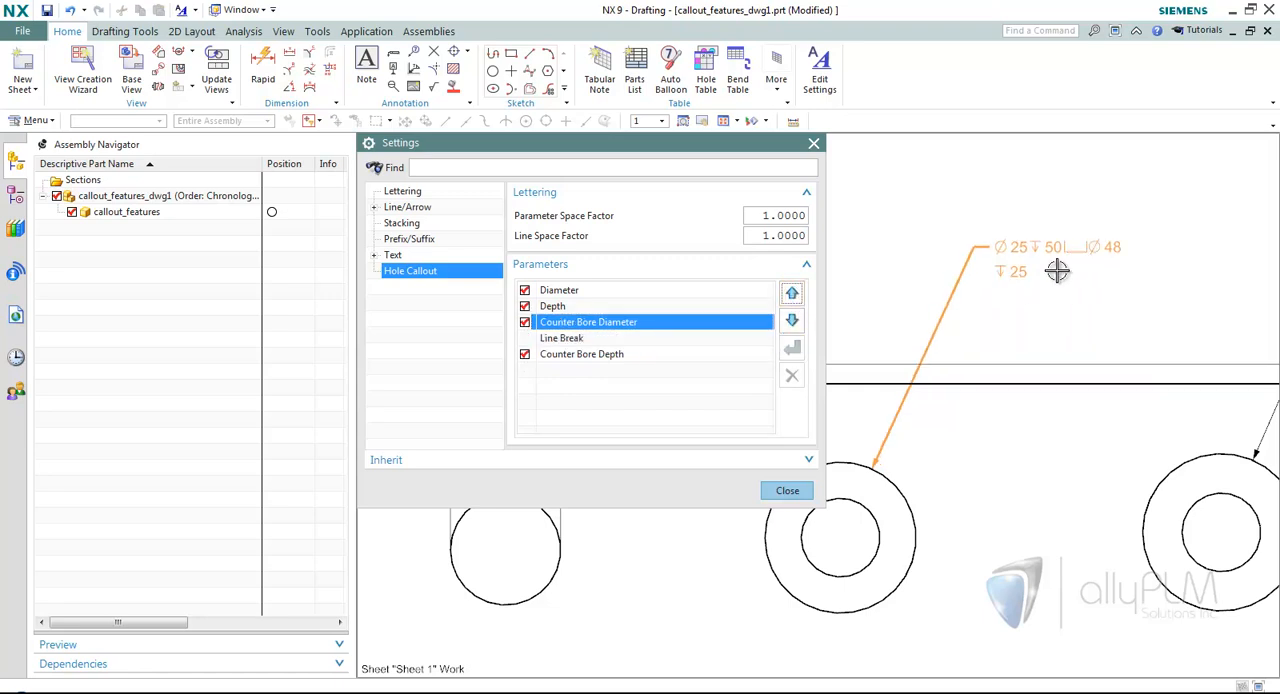
{"action": "left_click", "coordinate": [792, 320]}
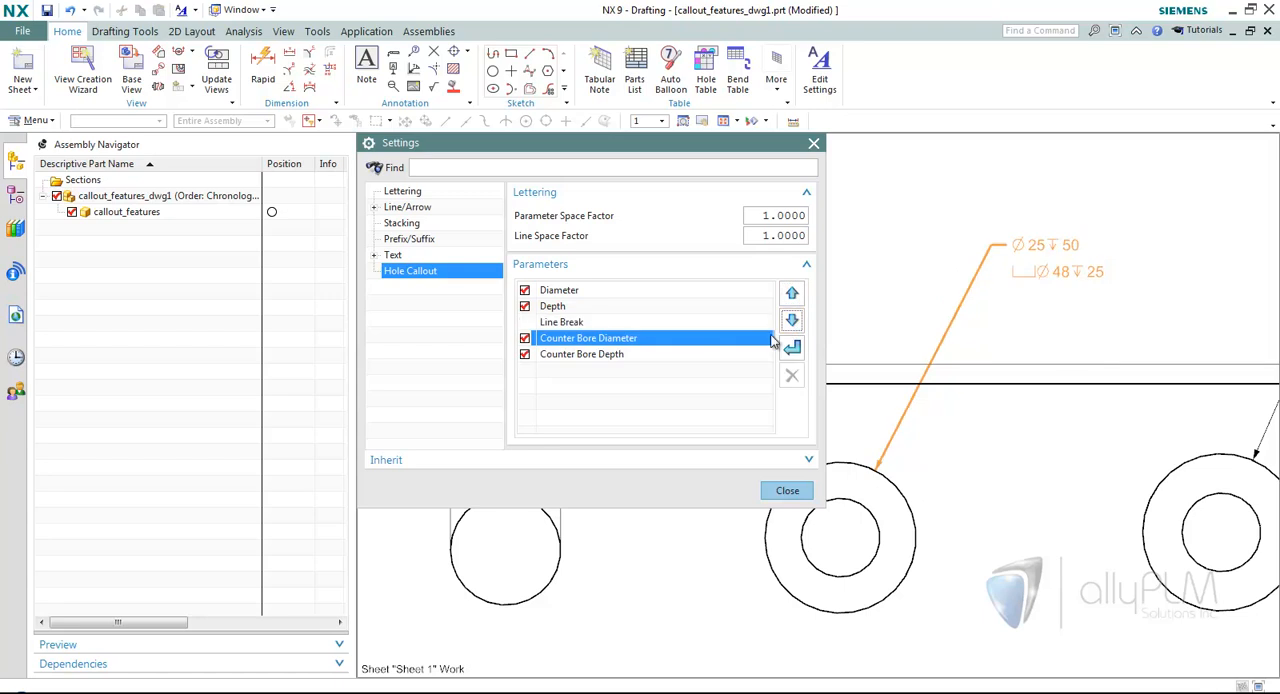
{"action": "left_click", "coordinate": [678, 355]}
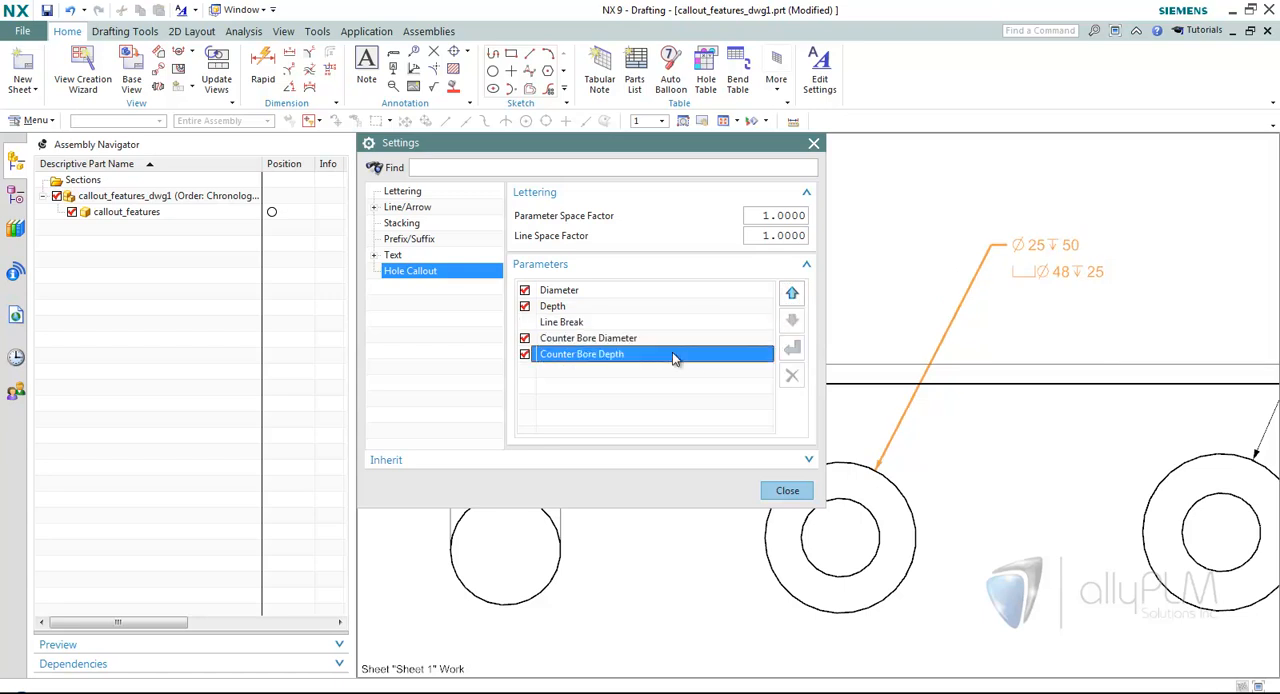
{"action": "left_click", "coordinate": [790, 491]}
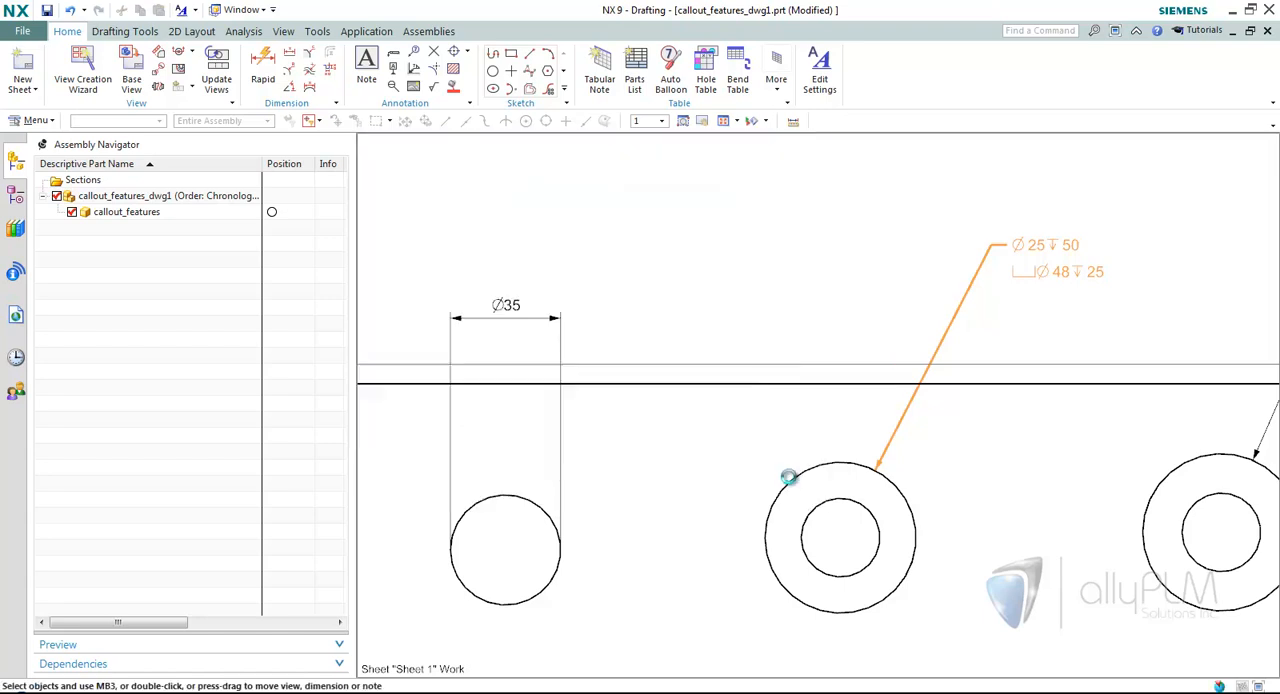
Review the measurement methods offered by Radial Dimension, close the command, and look over the whole plate view.
{"action": "scroll", "coordinate": [722, 332], "scroll_direction": "down", "scroll_amount": 3}
{"action": "left_click", "coordinate": [289, 70]}
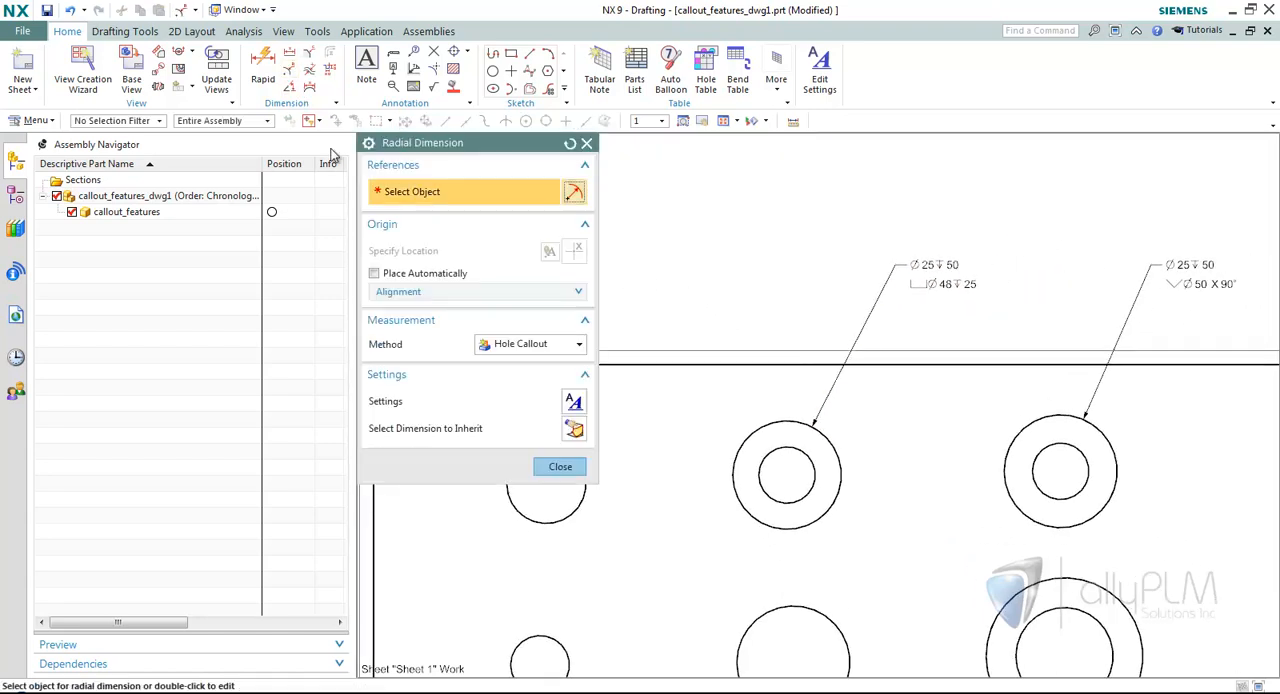
{"action": "left_click", "coordinate": [553, 348]}
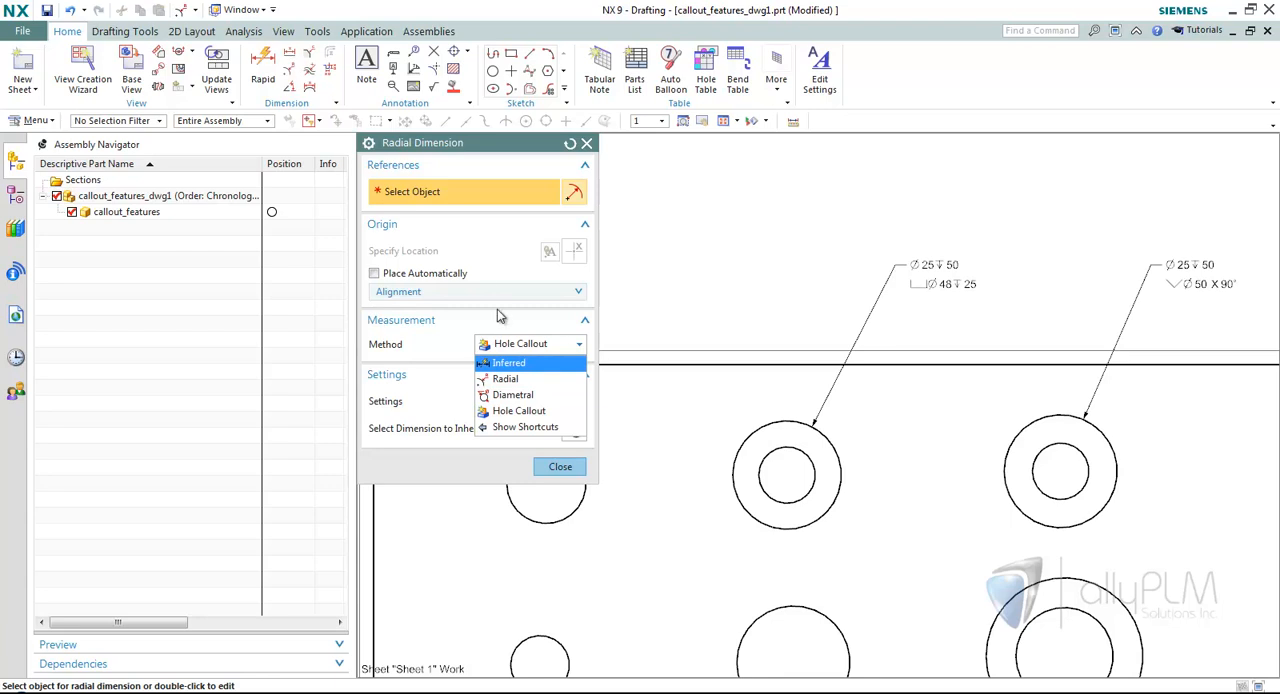
{"action": "left_click", "coordinate": [568, 472]}
{"action": "left_click", "coordinate": [560, 467]}
{"action": "scroll", "coordinate": [666, 305], "scroll_direction": "down", "scroll_amount": 4}
{"action": "scroll", "coordinate": [666, 305], "scroll_direction": "down", "scroll_amount": 3}
{"action": "scroll", "coordinate": [666, 305], "scroll_direction": "up", "scroll_amount": 3}
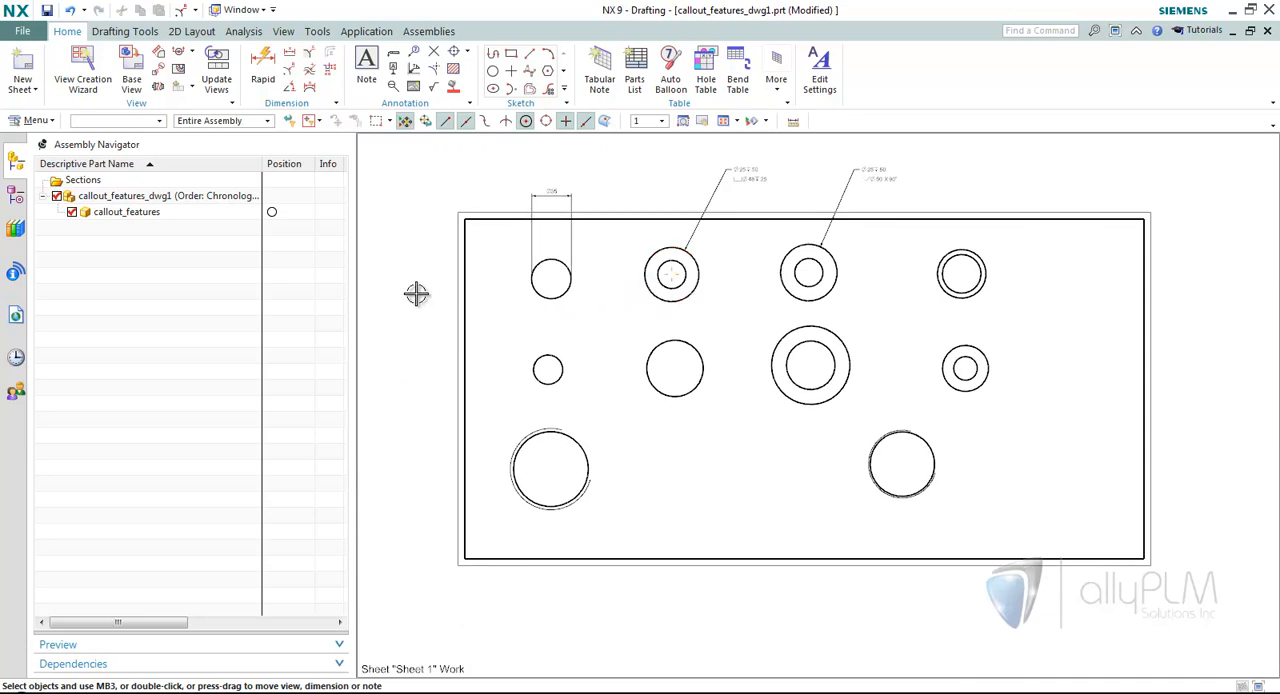
Switch to the PowerPoint slide show and advance to the Realize Shape – Subdivision Modeling slide.
{"action": "key", "text": "alt+Tab"}
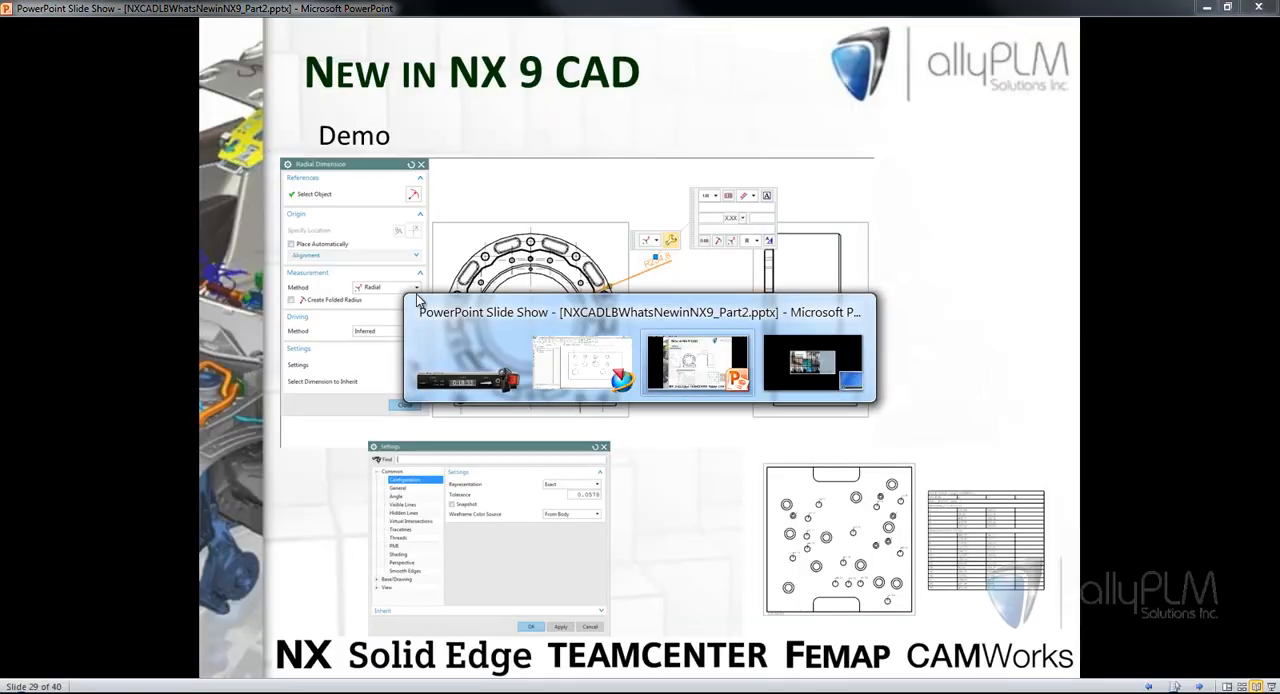
{"action": "left_click", "coordinate": [944, 196]}
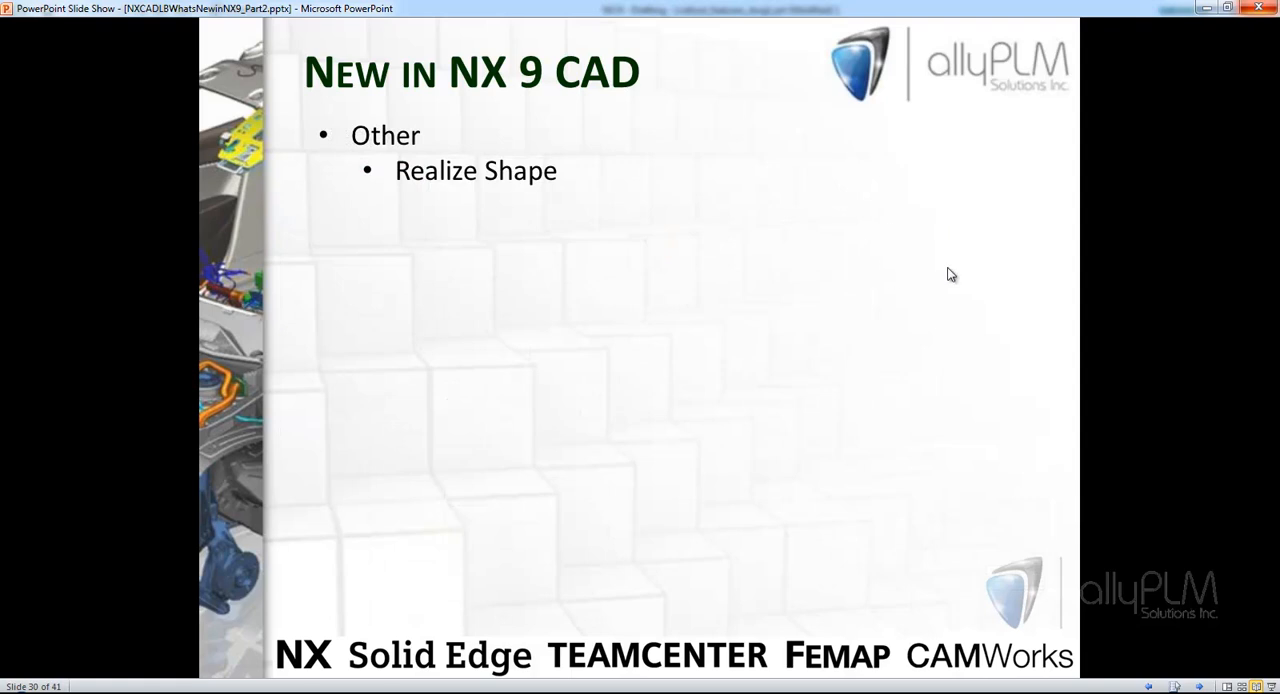
{"action": "left_click", "coordinate": [970, 216]}
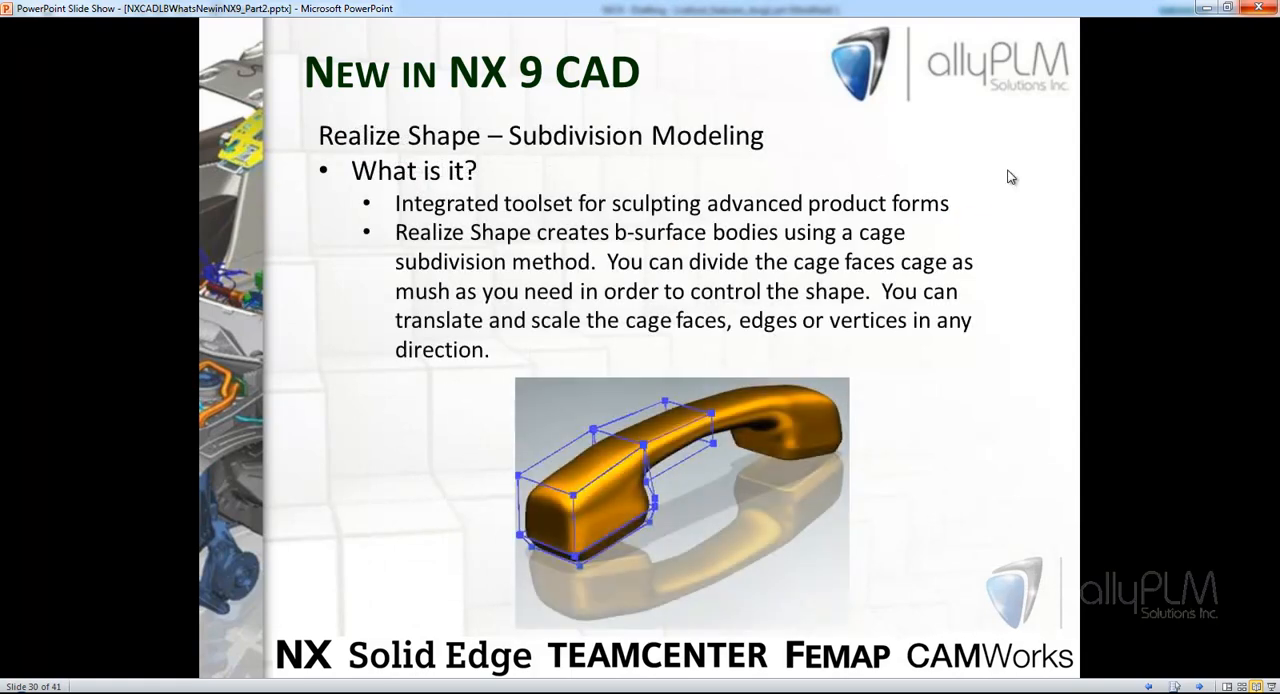